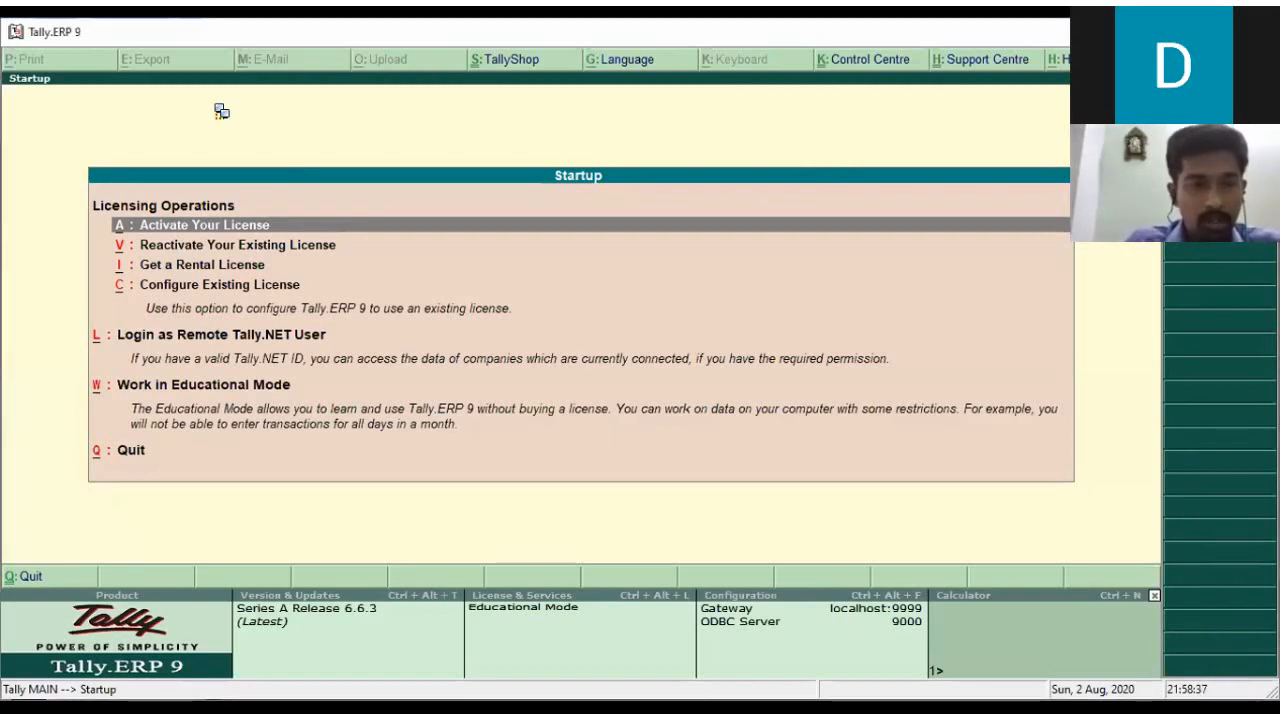
- Start in Educational Mode and open the form for creating a new company
key("w")
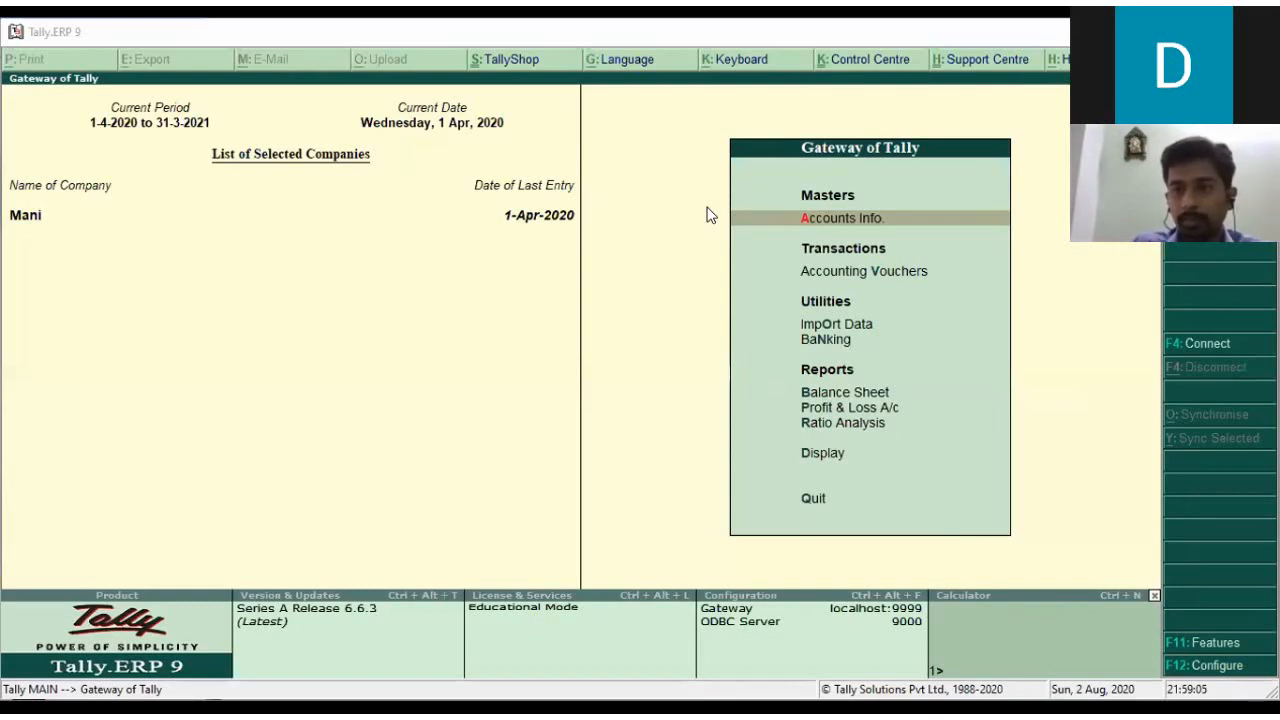
key("Return")
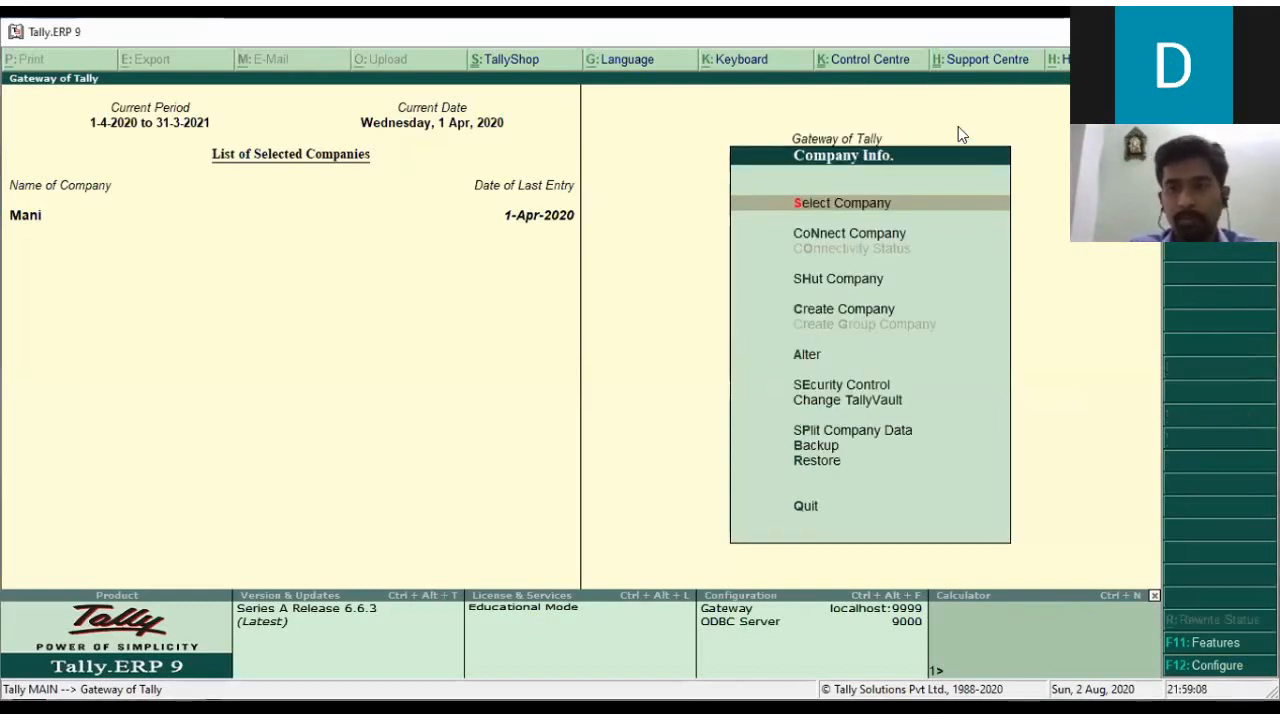
key("Down")
key("Down")
key("Down")
key("Return")
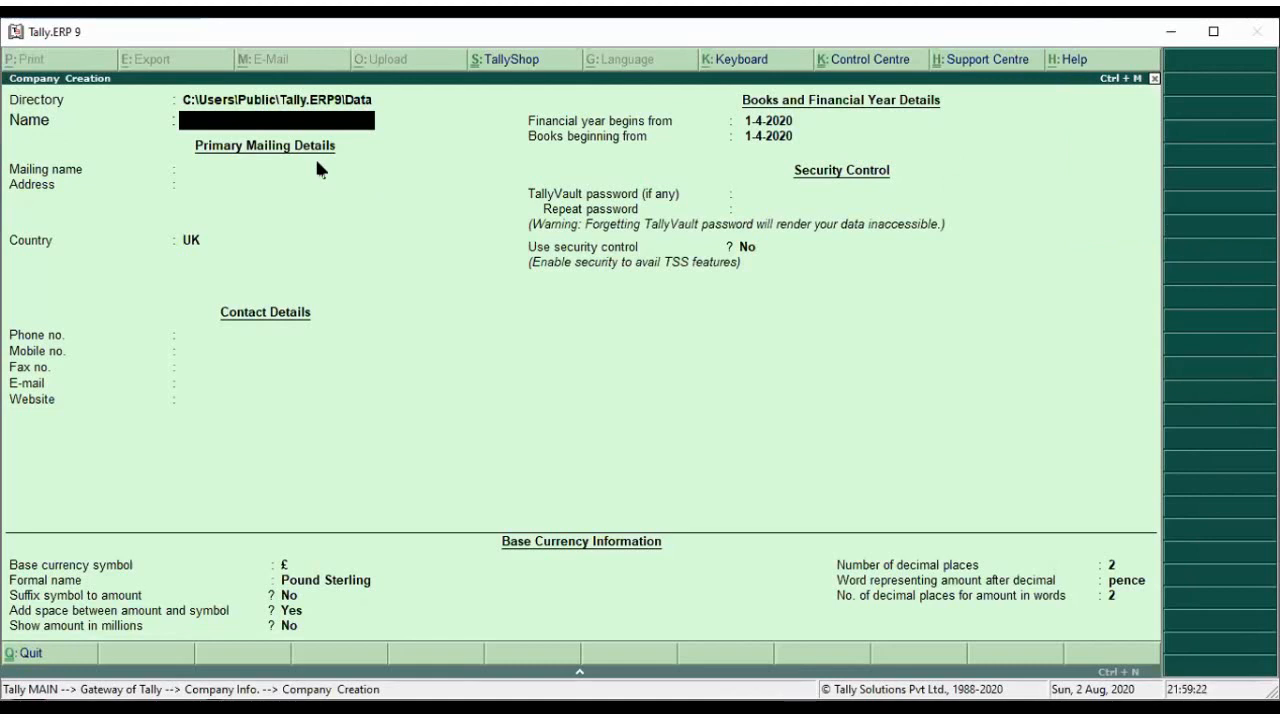
- Create the company KARE with India as country and Tamil Nadu as state, and maximize the program window
type("KARE")
key("Return")
key("Return")
key("Return")
type("Indi")
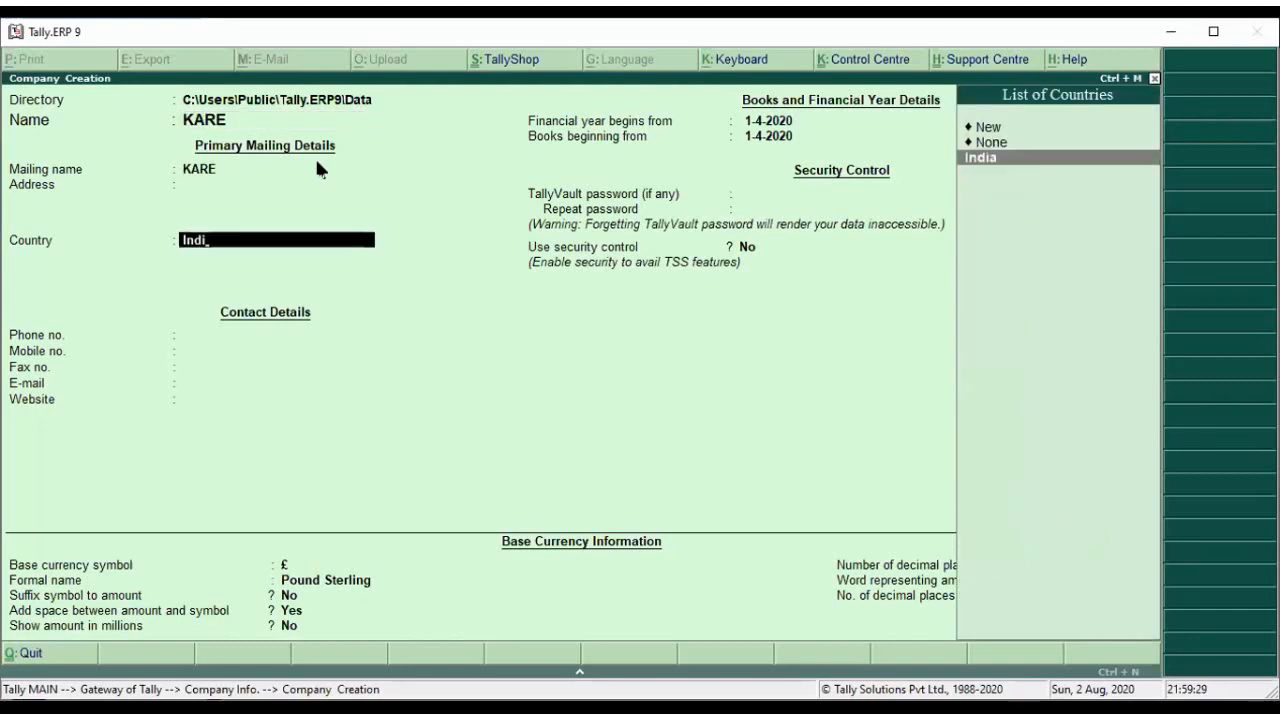
key("Return")
type("Tam")
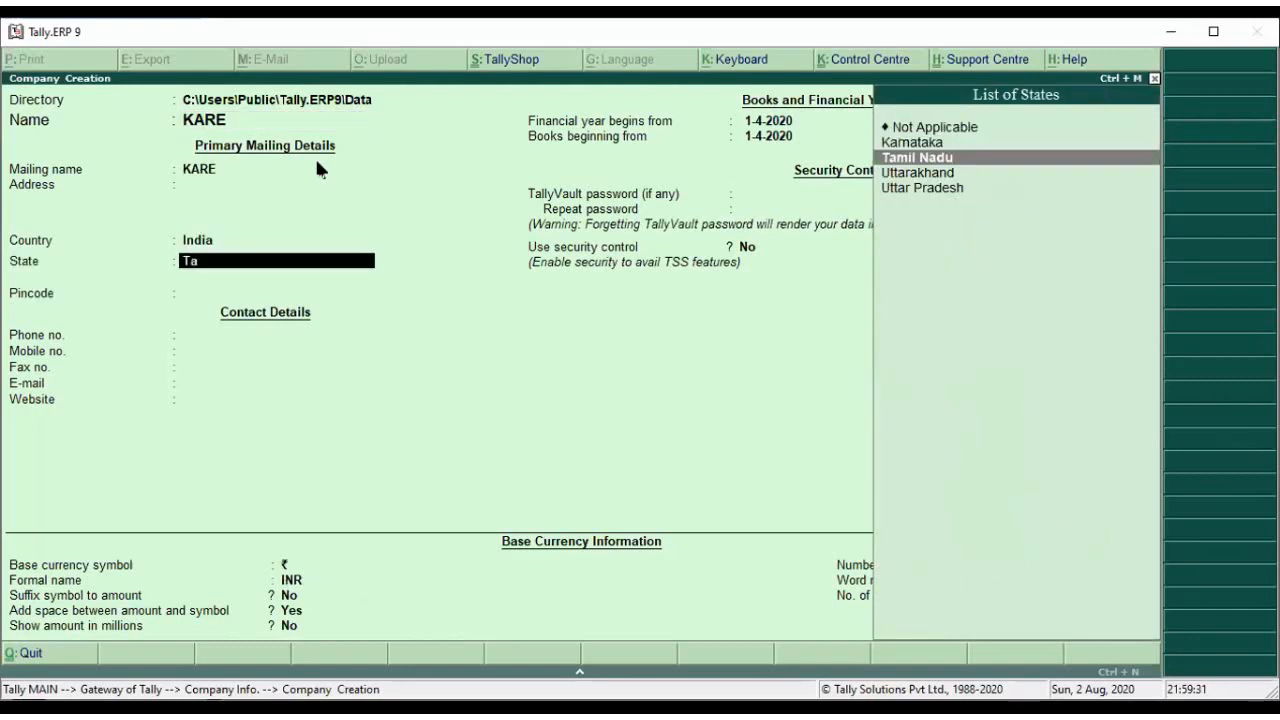
key("Return")
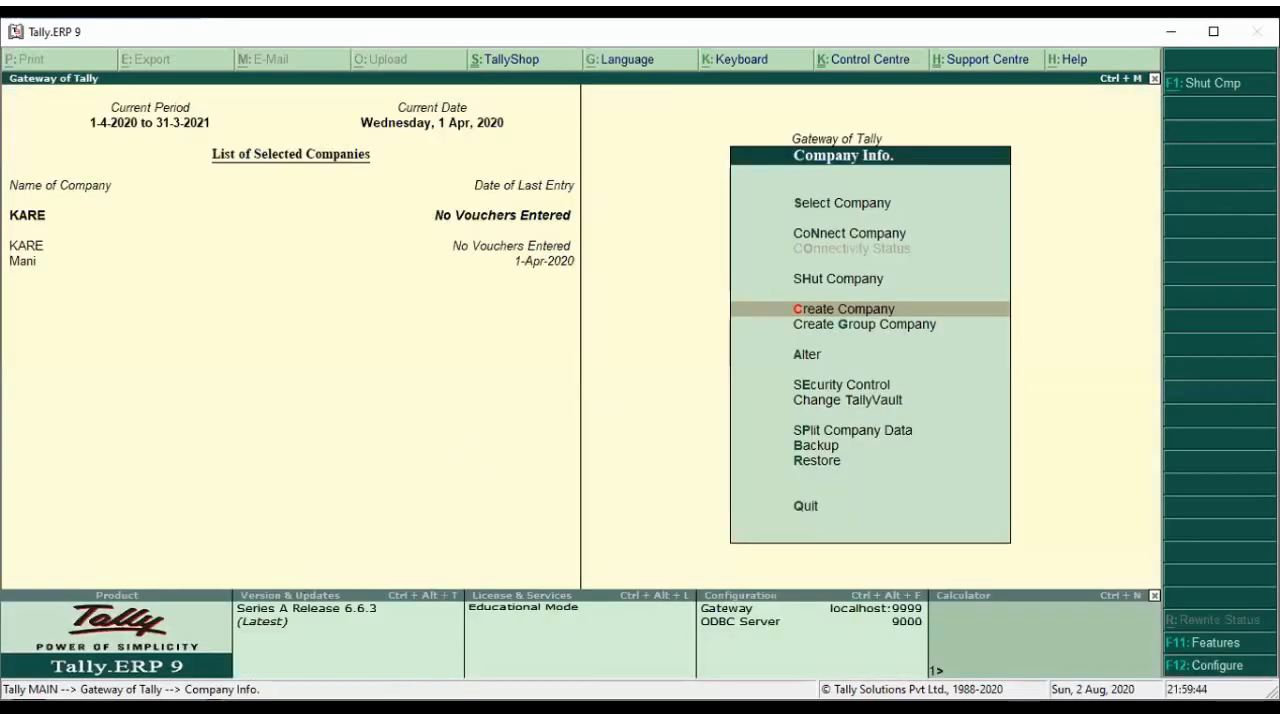
left_click(1214, 35)
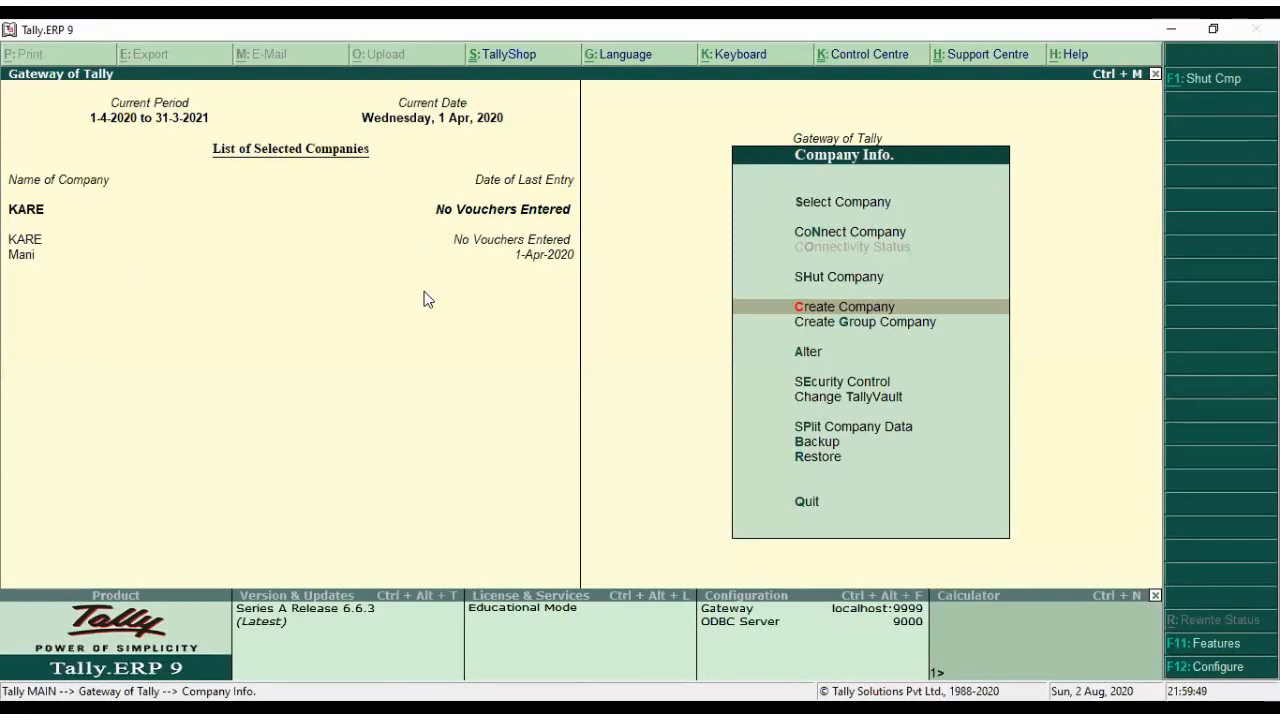
- Shut the duplicate KARE company and the other previously loaded company, leaving one KARE open, and return to the Gateway of Tally
key("Up")
key("Return")
key("Down")
key("Return")
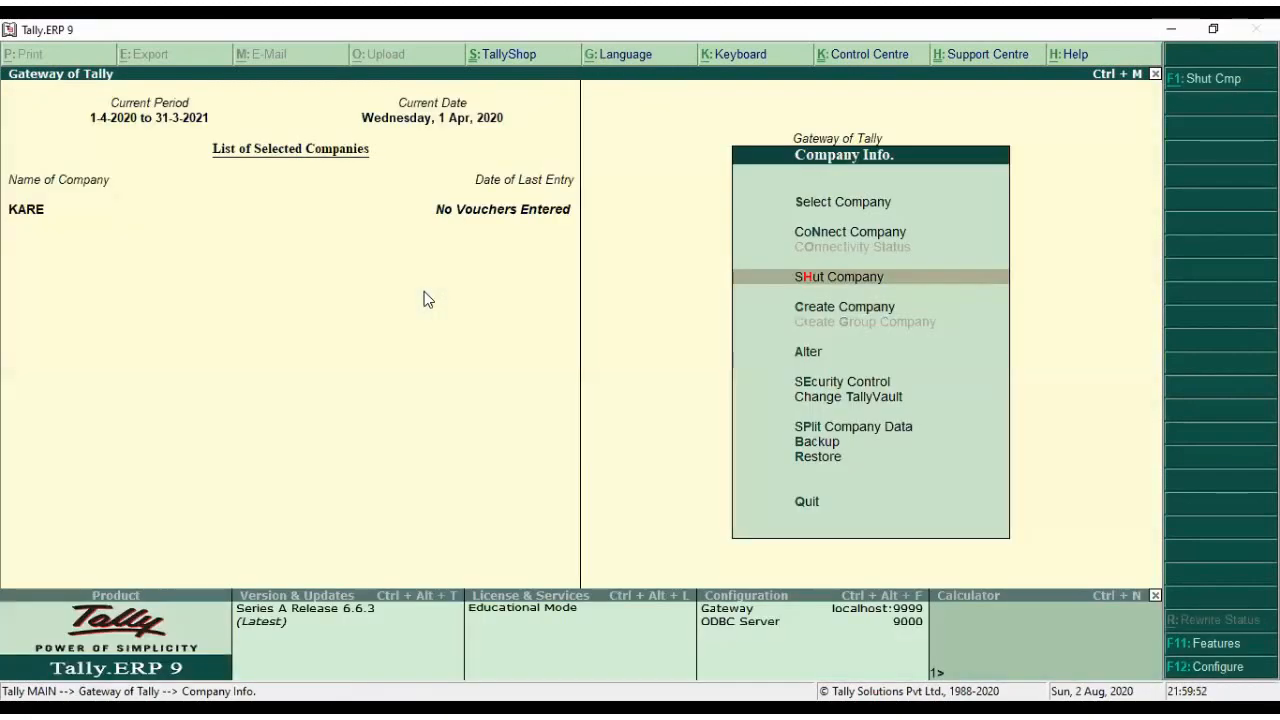
key("Escape")
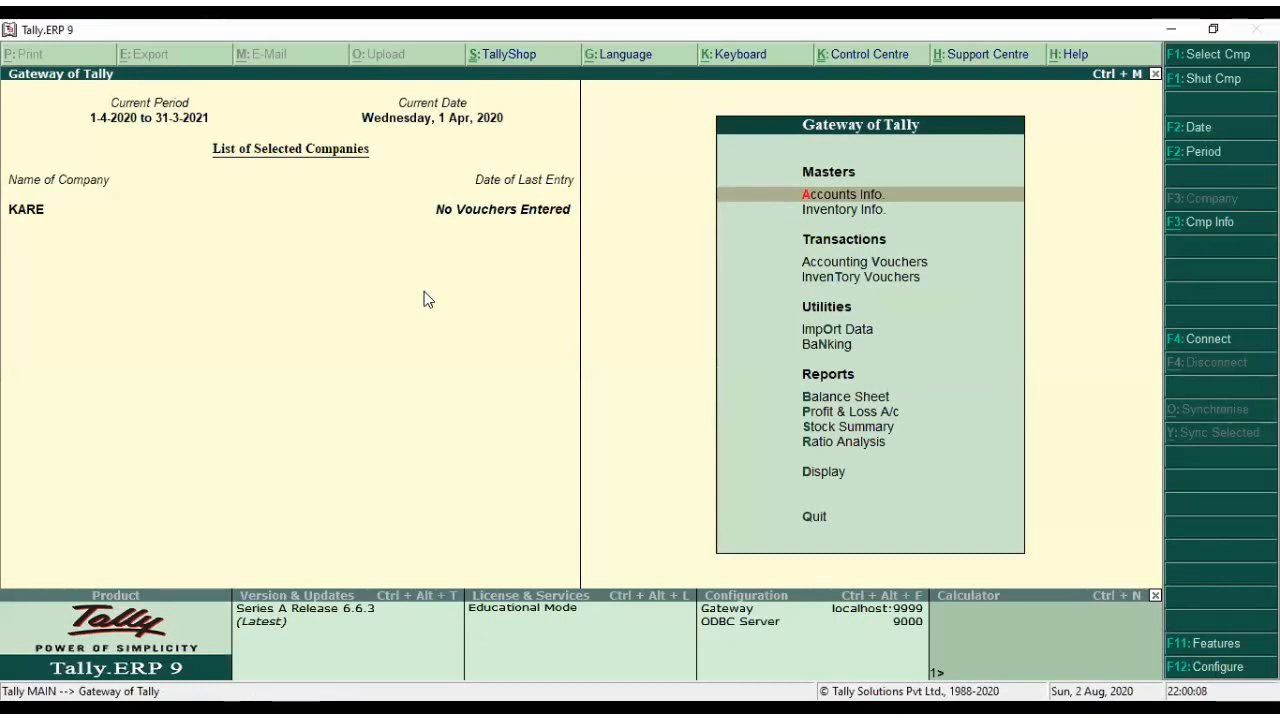
- In KARE's accounting features, keep bill-wise details enabled and set them to Yes for non-trading accounts also
key("F11")
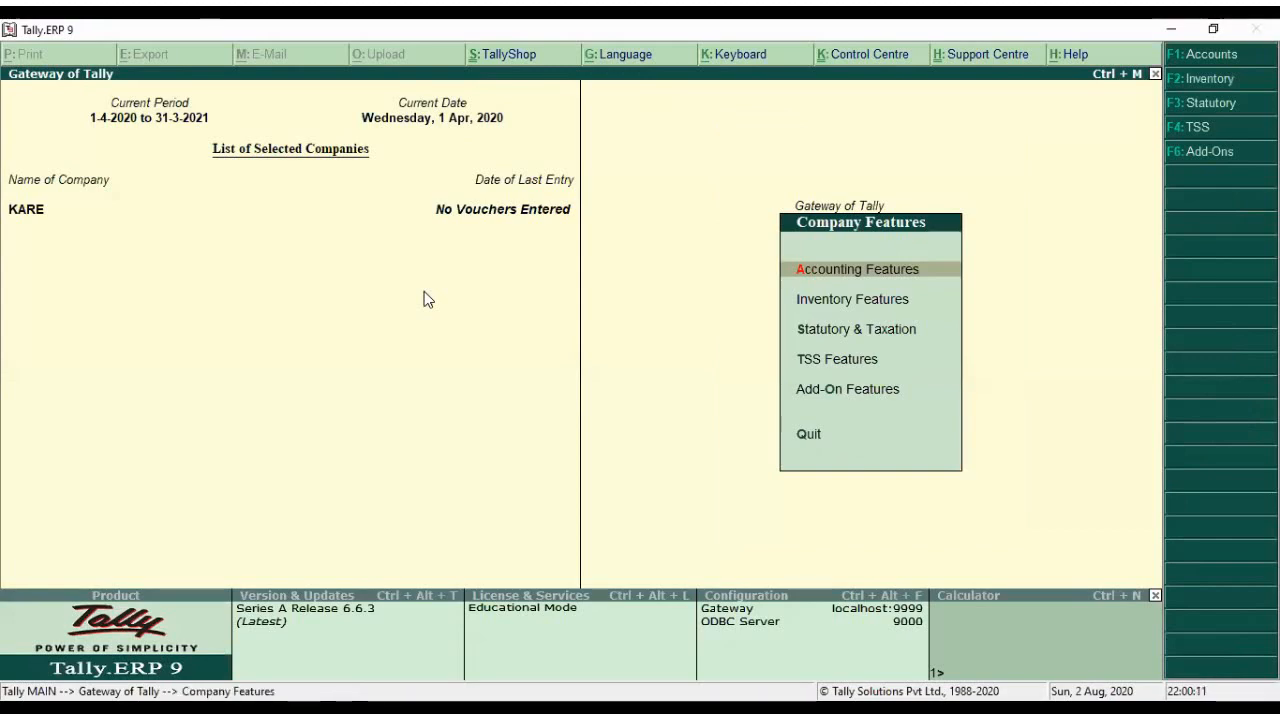
left_click(838, 278)
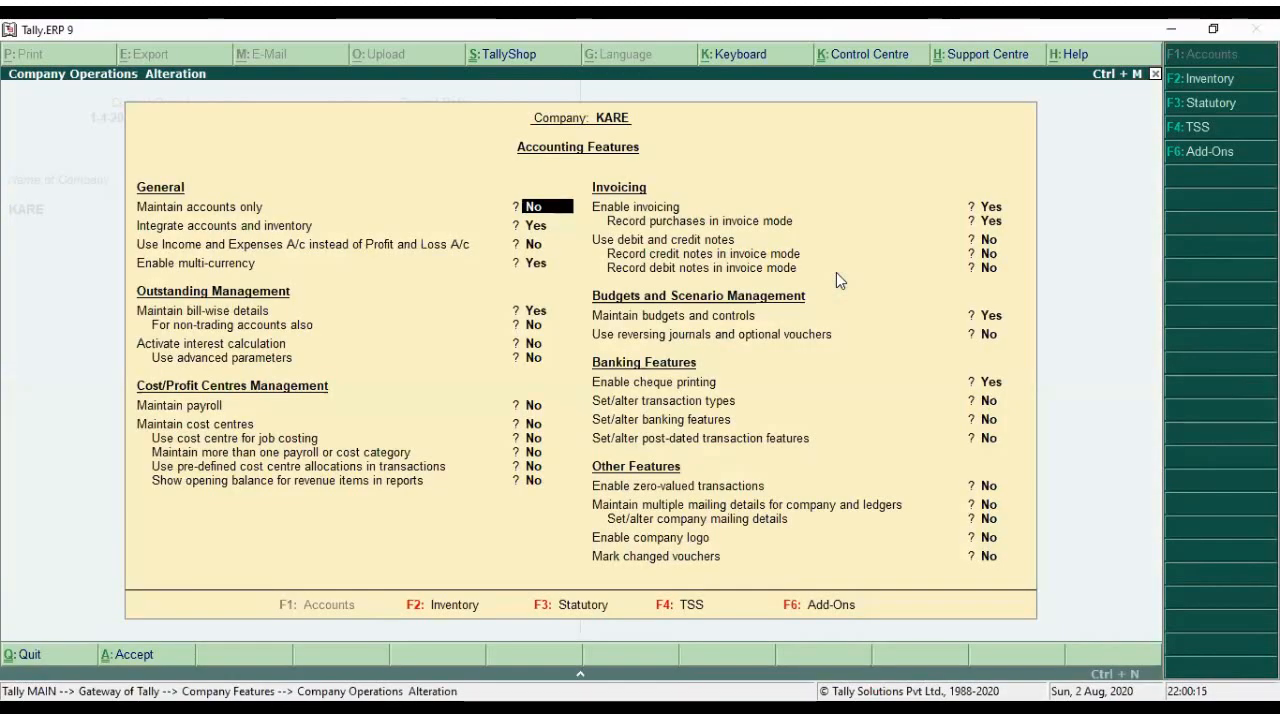
left_click(540, 316)
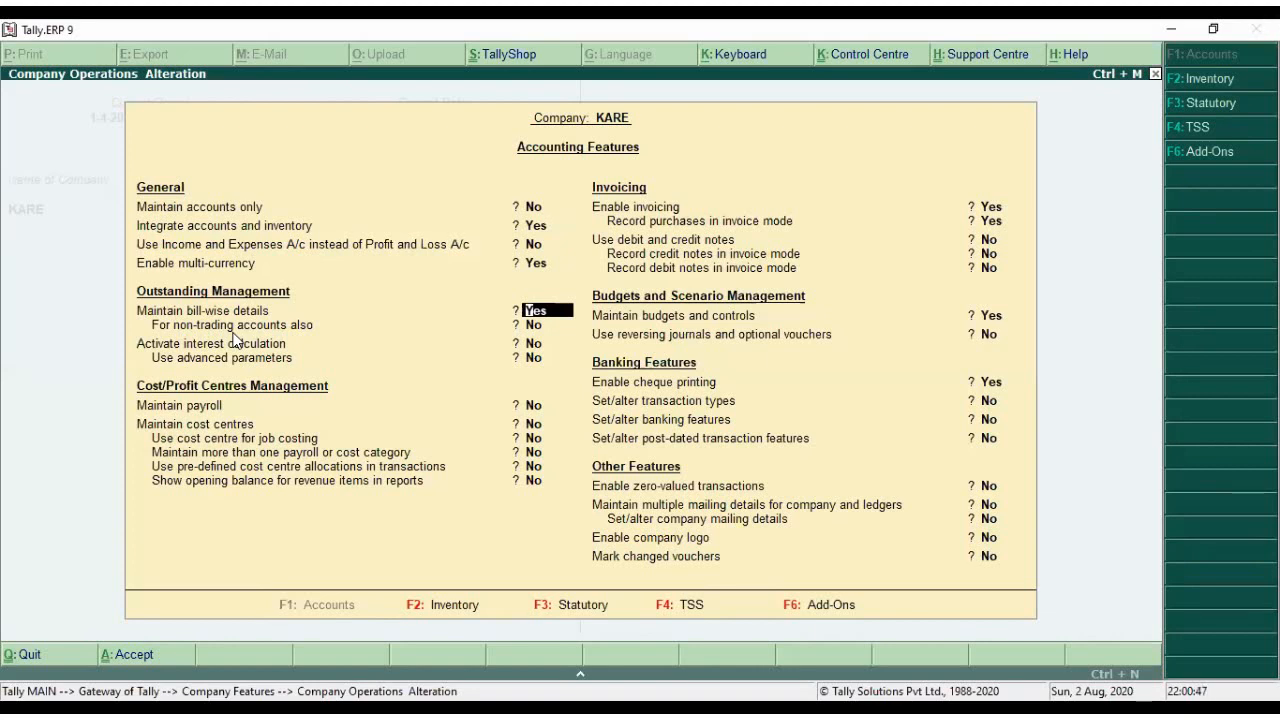
key("Return")
type("ye")
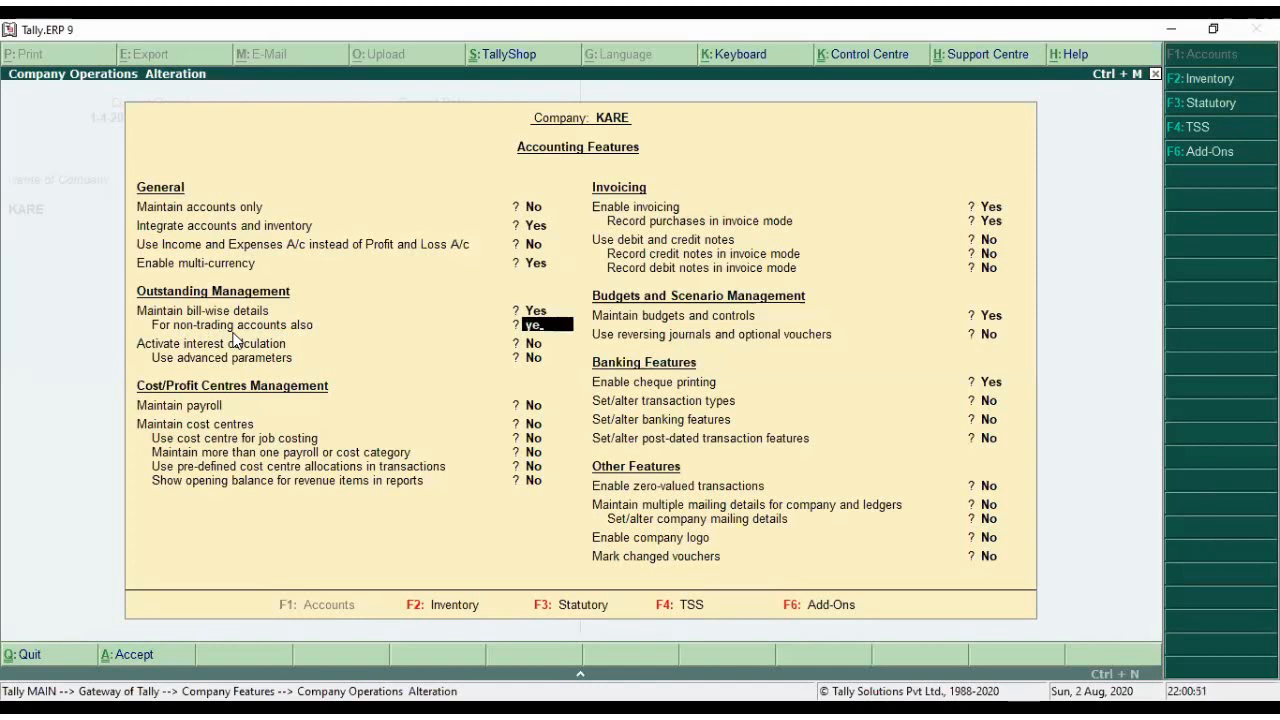
key("Return")
key("Return")
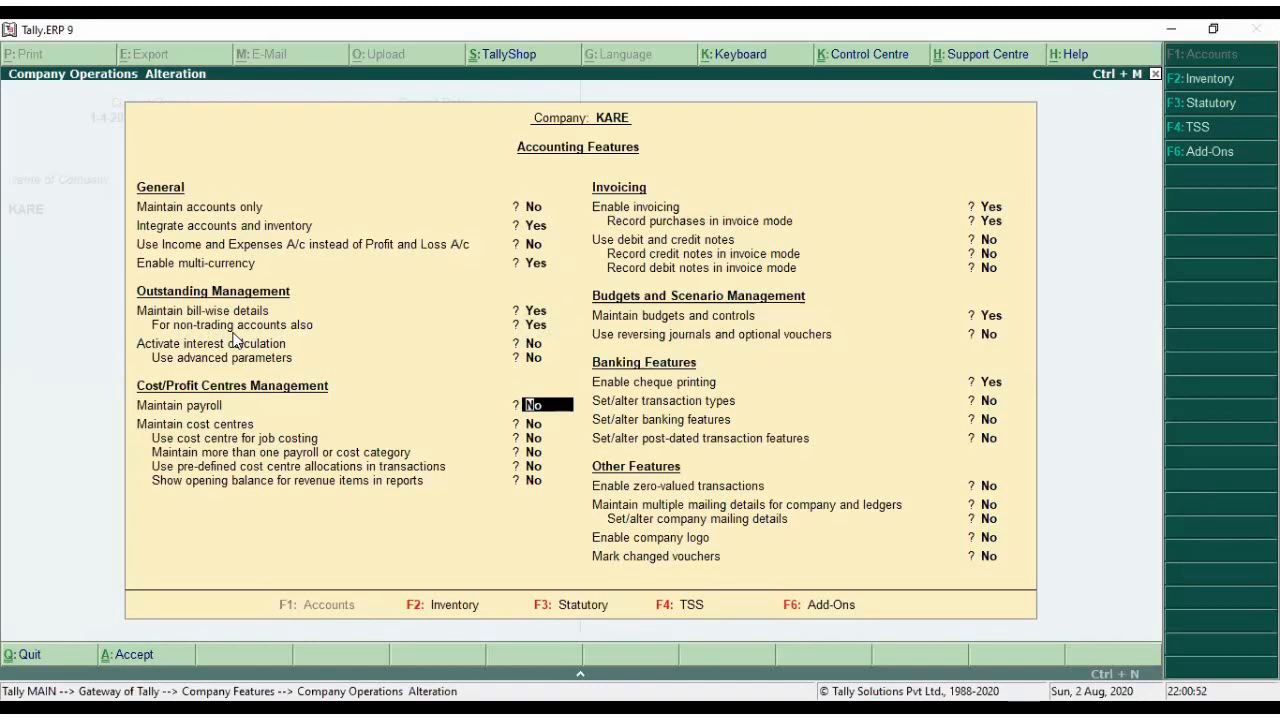
- Keep the remaining accounting features at their defaults, save them and return to the Gateway of Tally
key("Return")
key("Return")
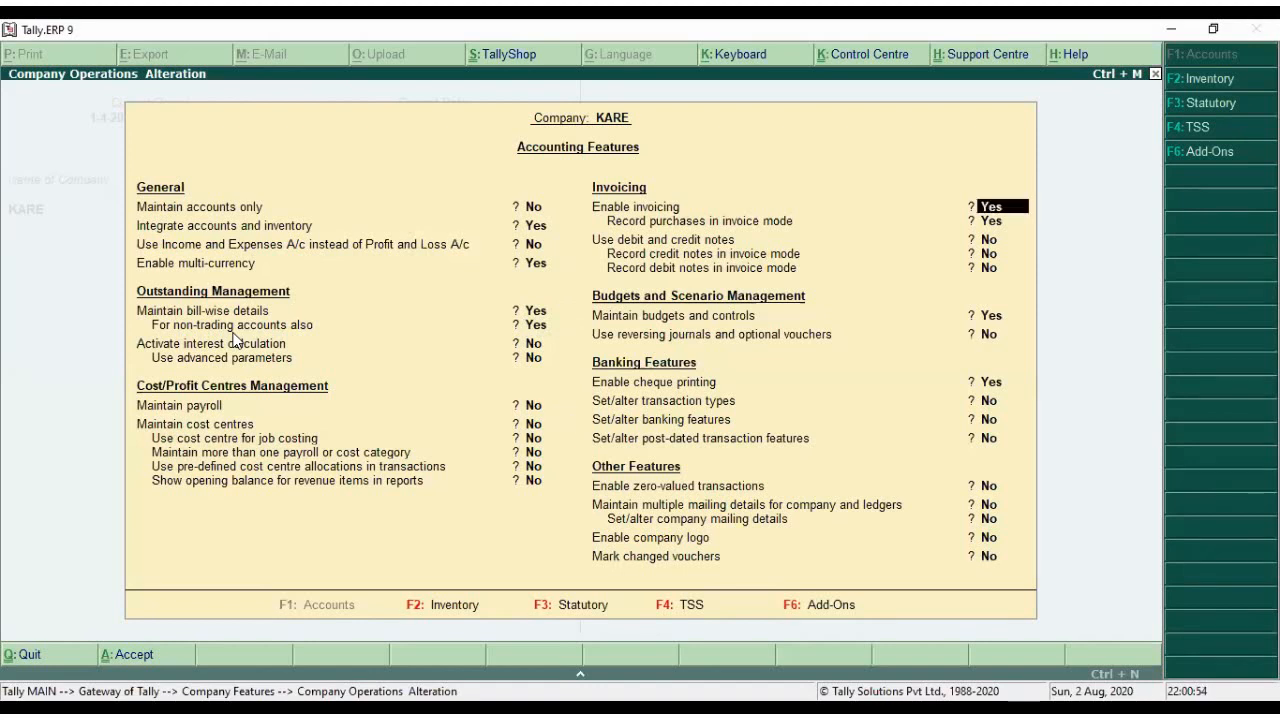
key("Return")
key("Return")
key("Return")
key("Return")
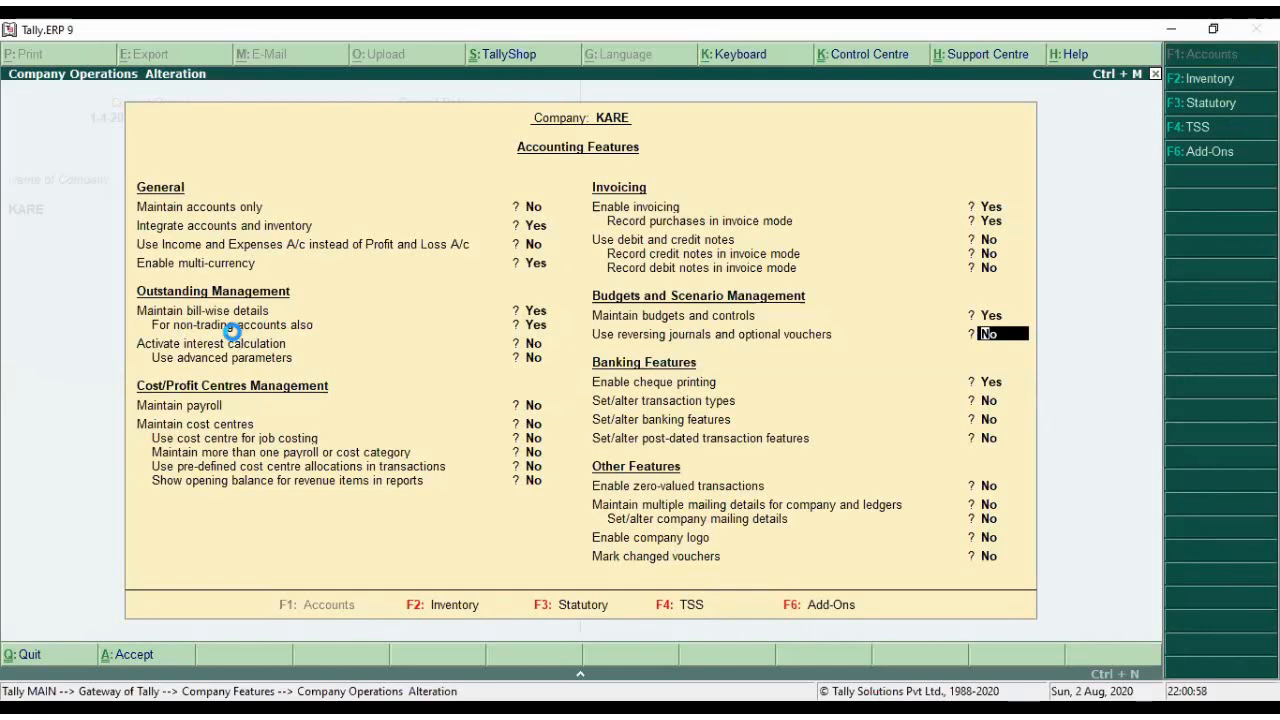
key("ctrl+a")
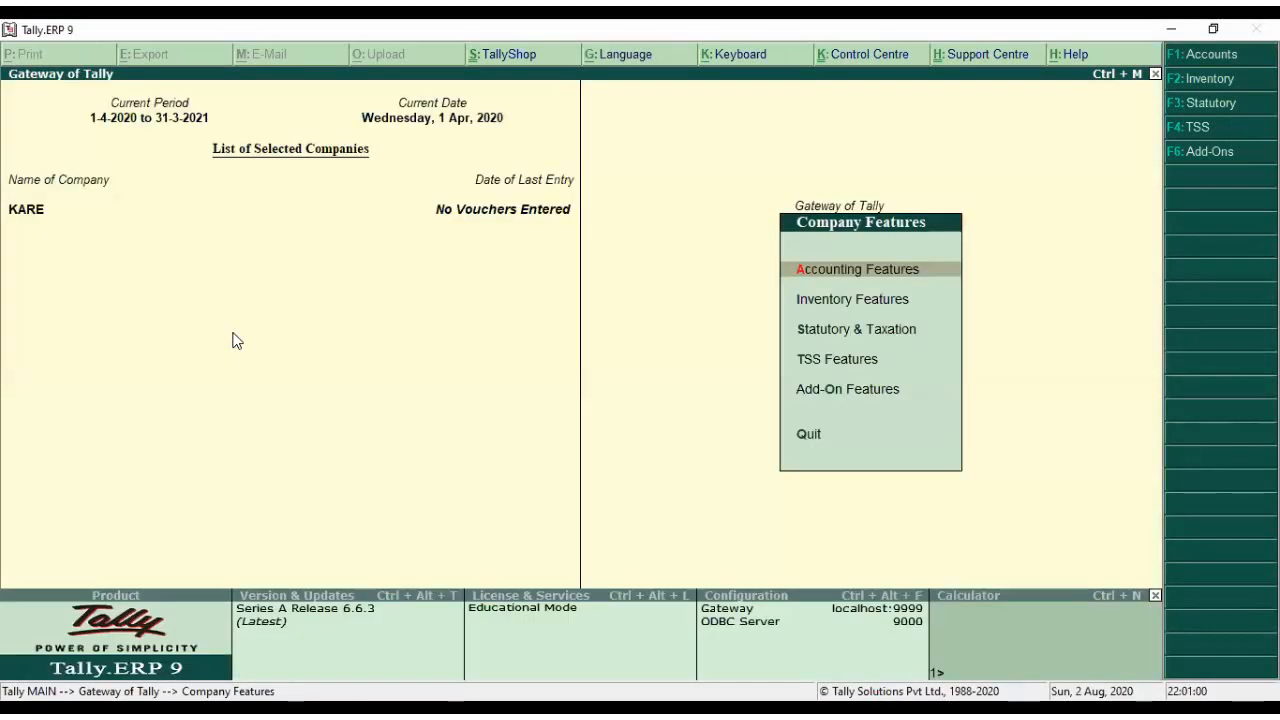
key("Escape")
key("Escape")
key("Escape")
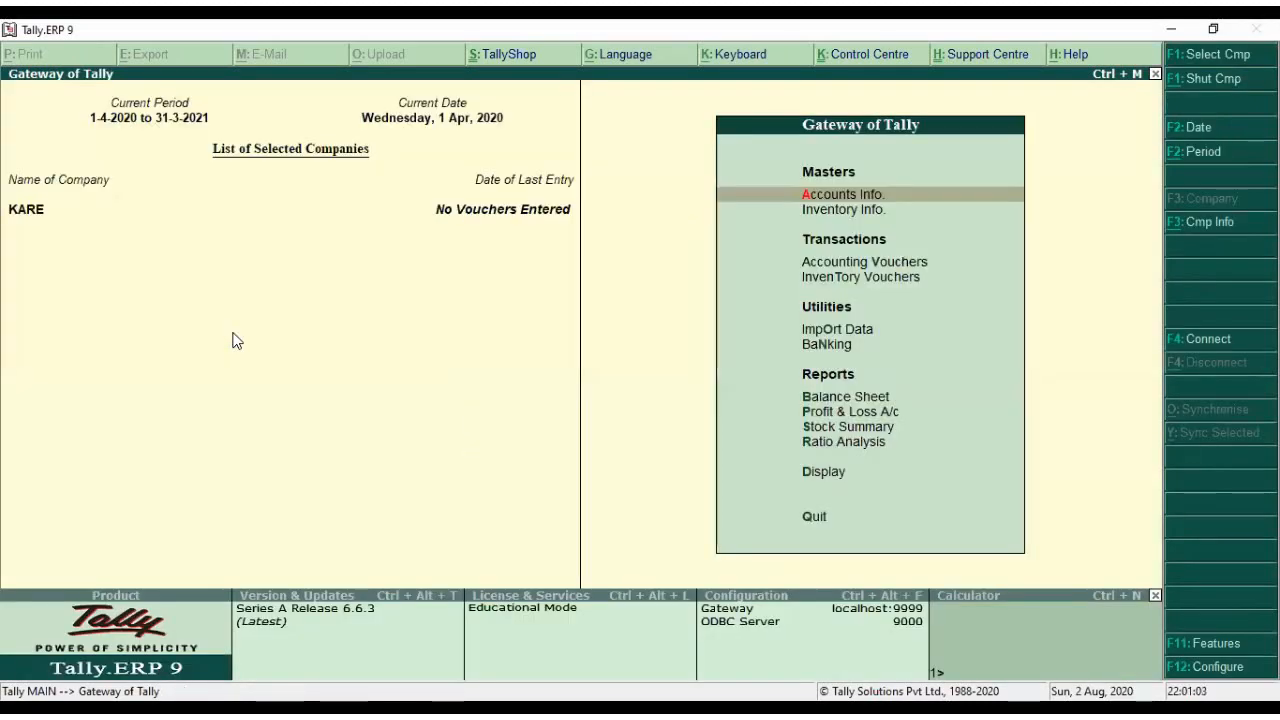
- Open the creation form for a single ledger in the accounts masters
key("Down")
key("Up")
key("Return")
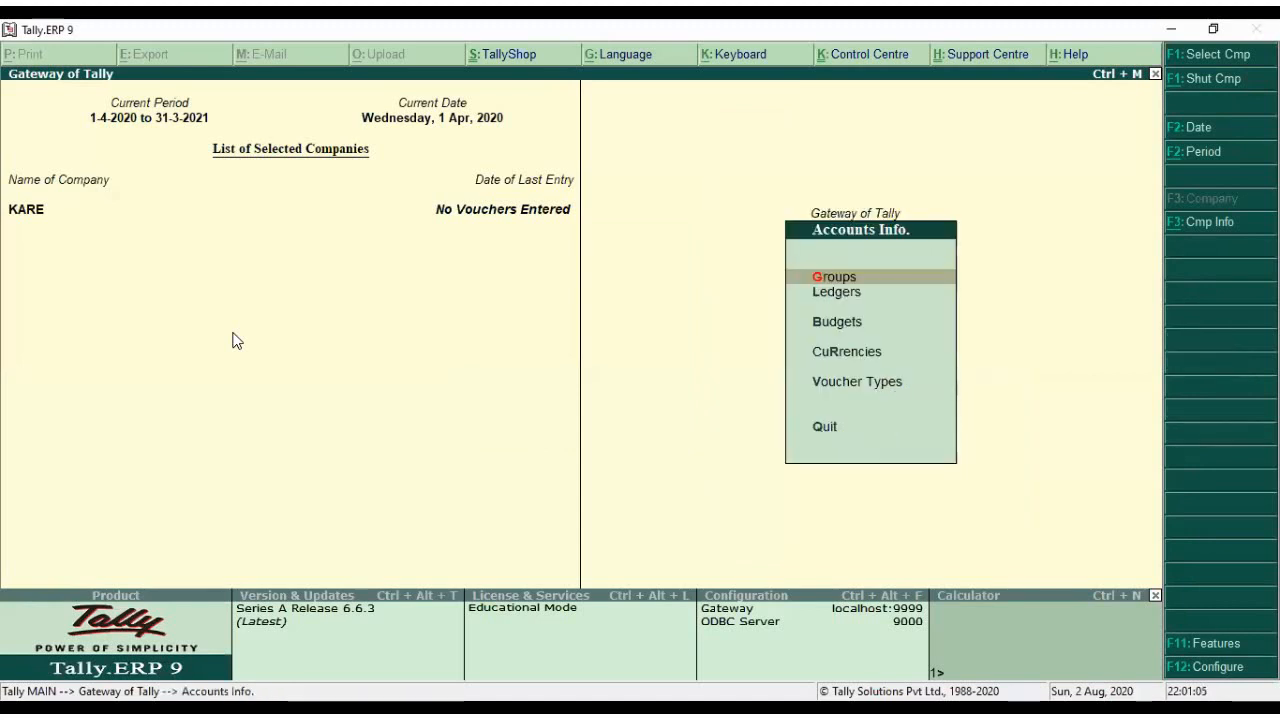
key("Down")
key("Return")
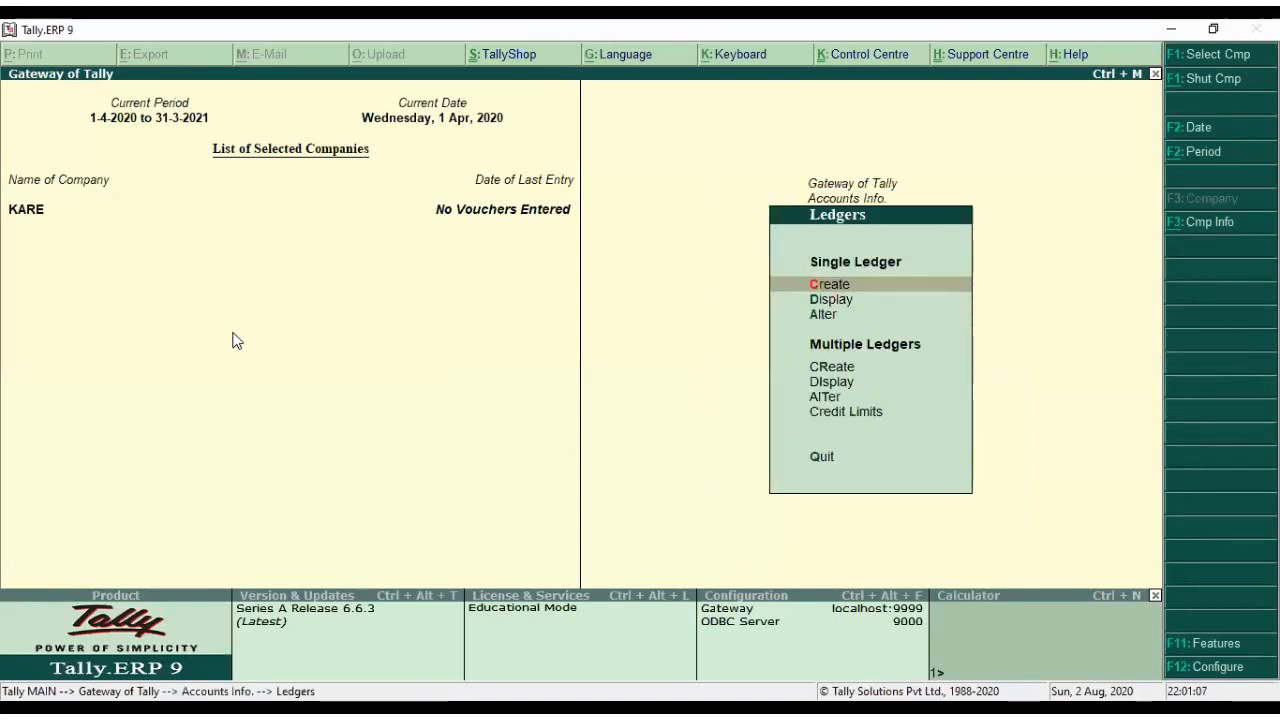
key("Return")
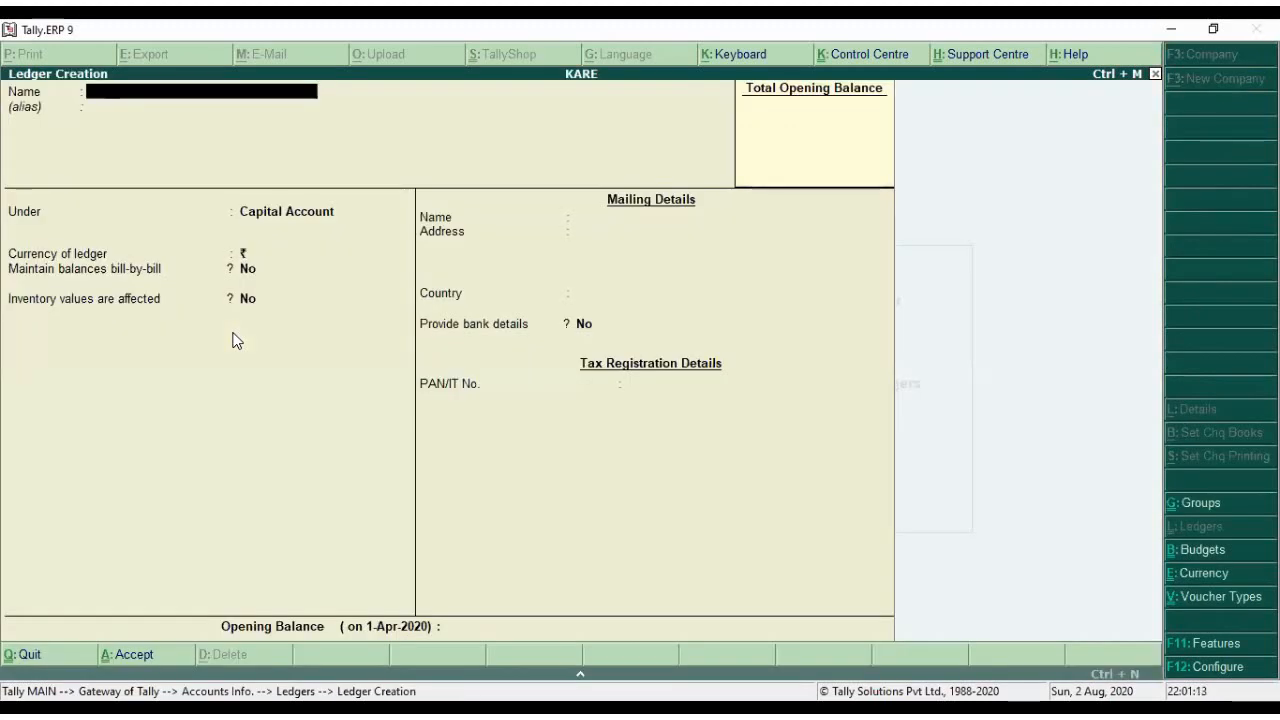
- Set multi-currency to No in the accounting features and save the change
key("F11")
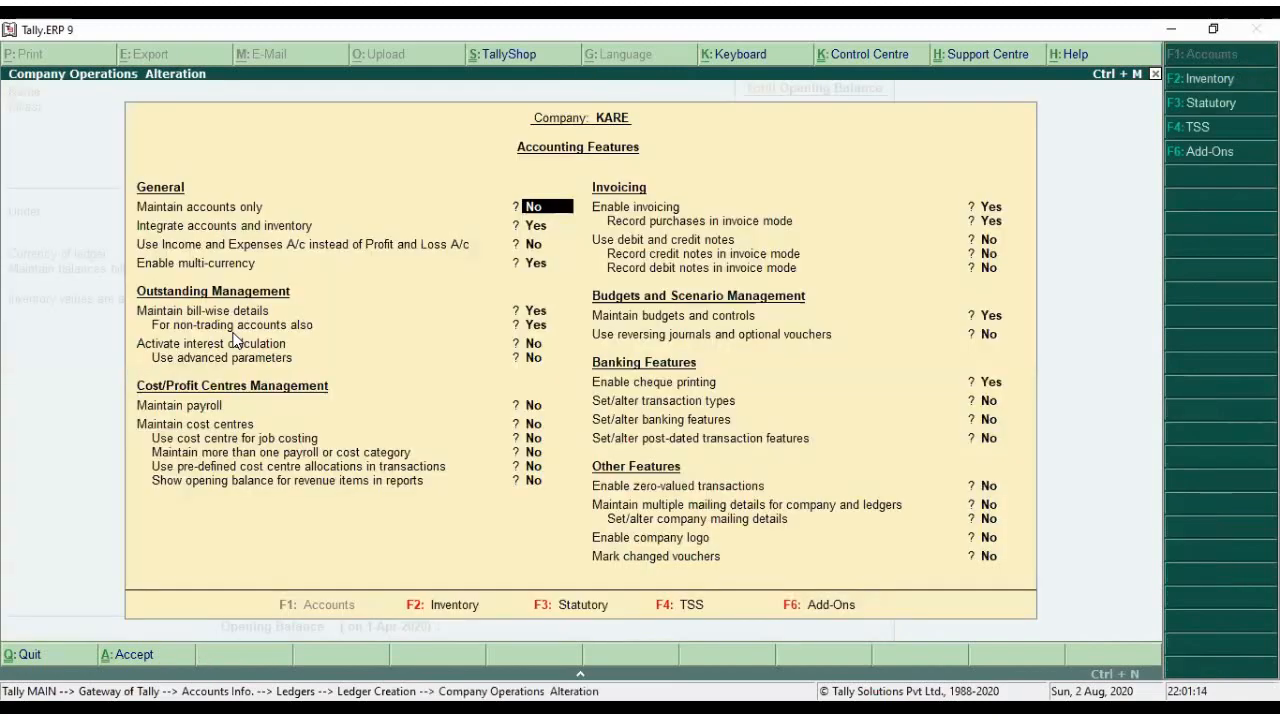
key("Return")
key("Return")
key("Return")
type("n")
key("Return")
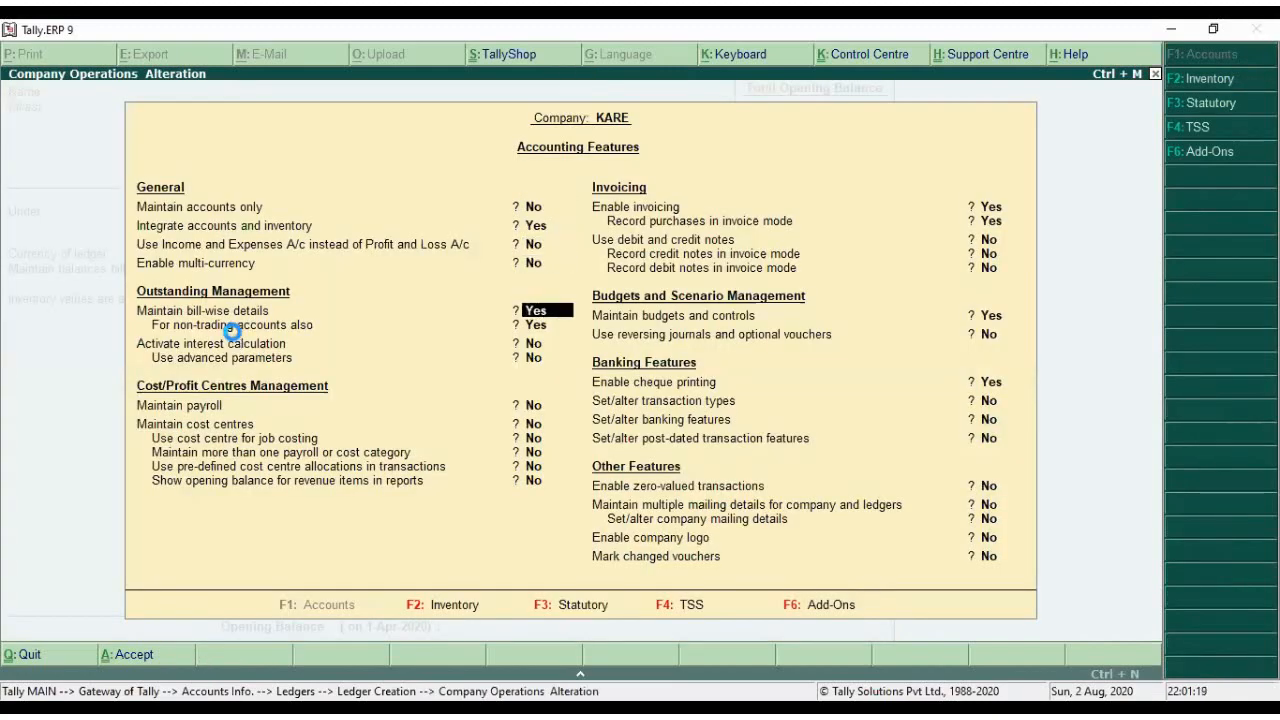
key("ctrl+a")
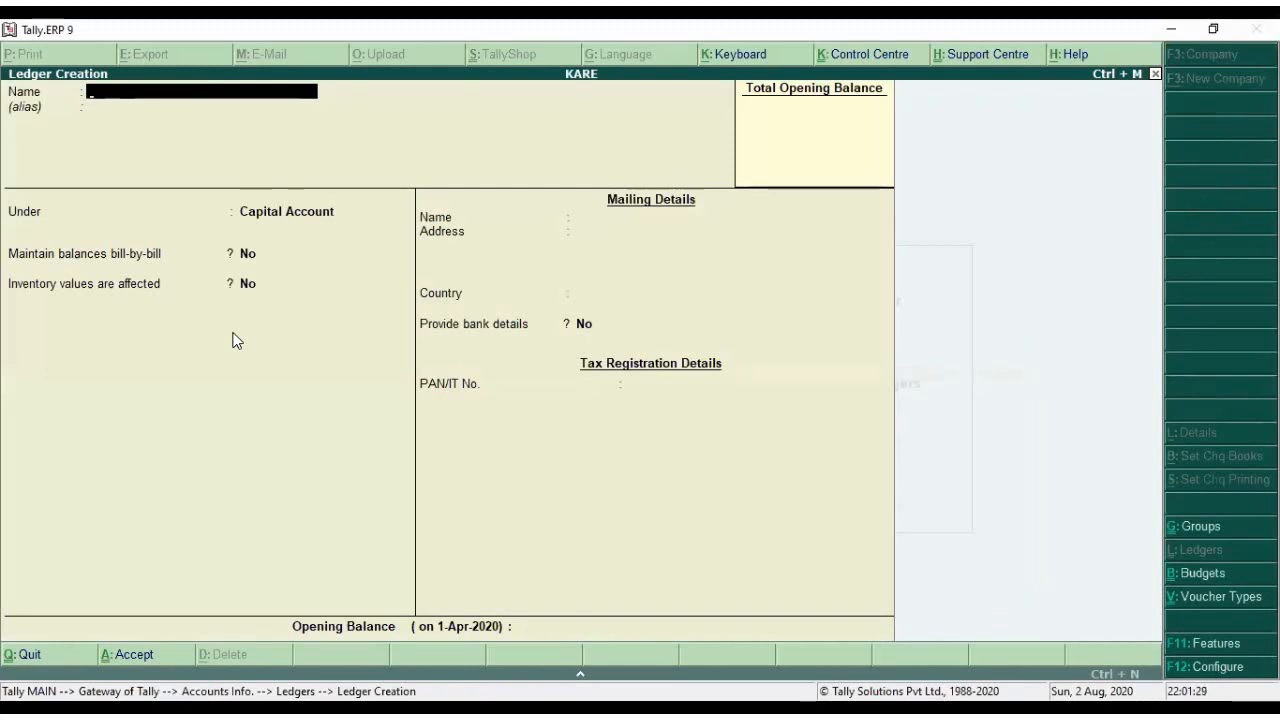
- In a blank ledger form, enter the name ABC, place it under Sundry Creditors and set bill-by-bill balances to Yes
key("Page_Up")
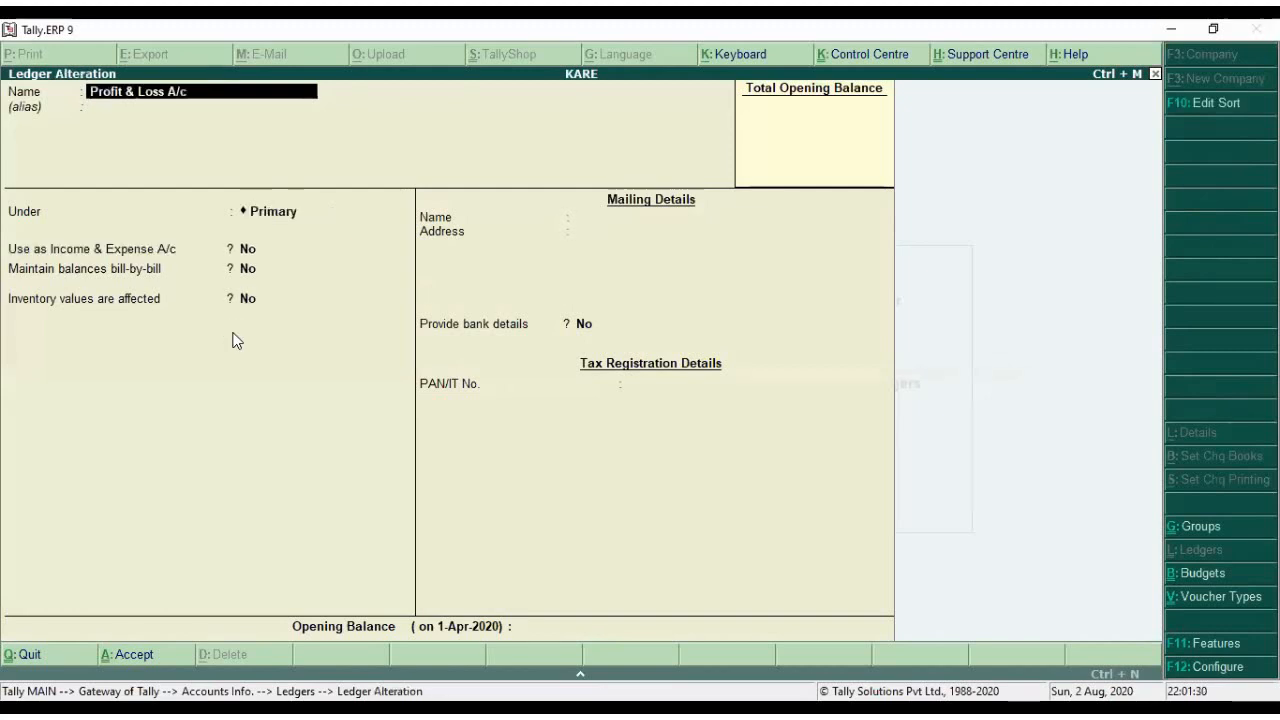
key("Page_Up")
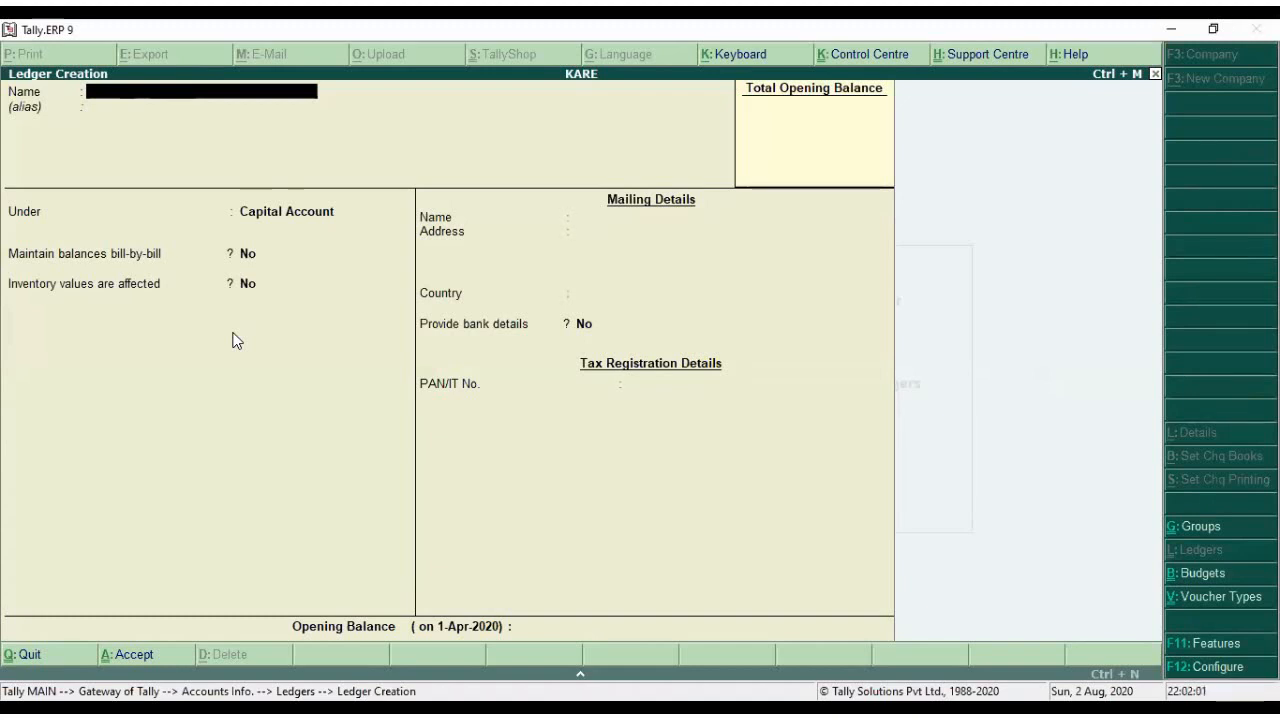
type("ABC")
key("Return")
key("Return")
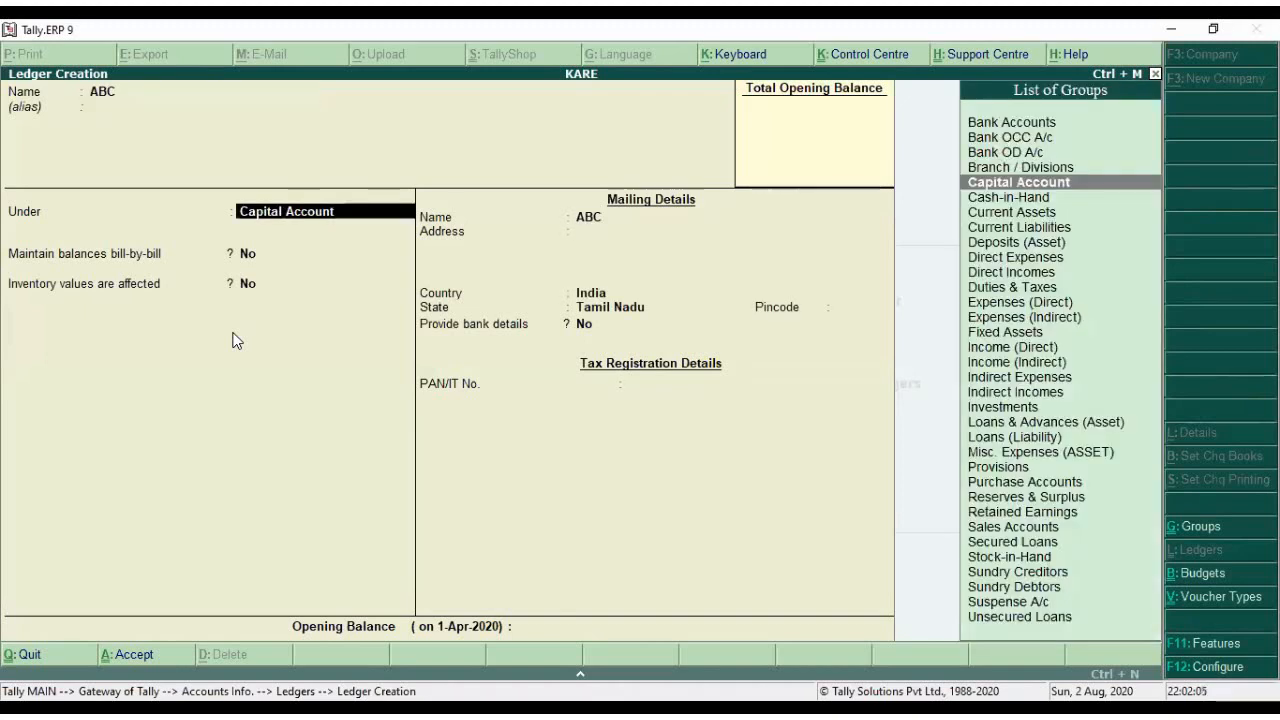
type("Sun")
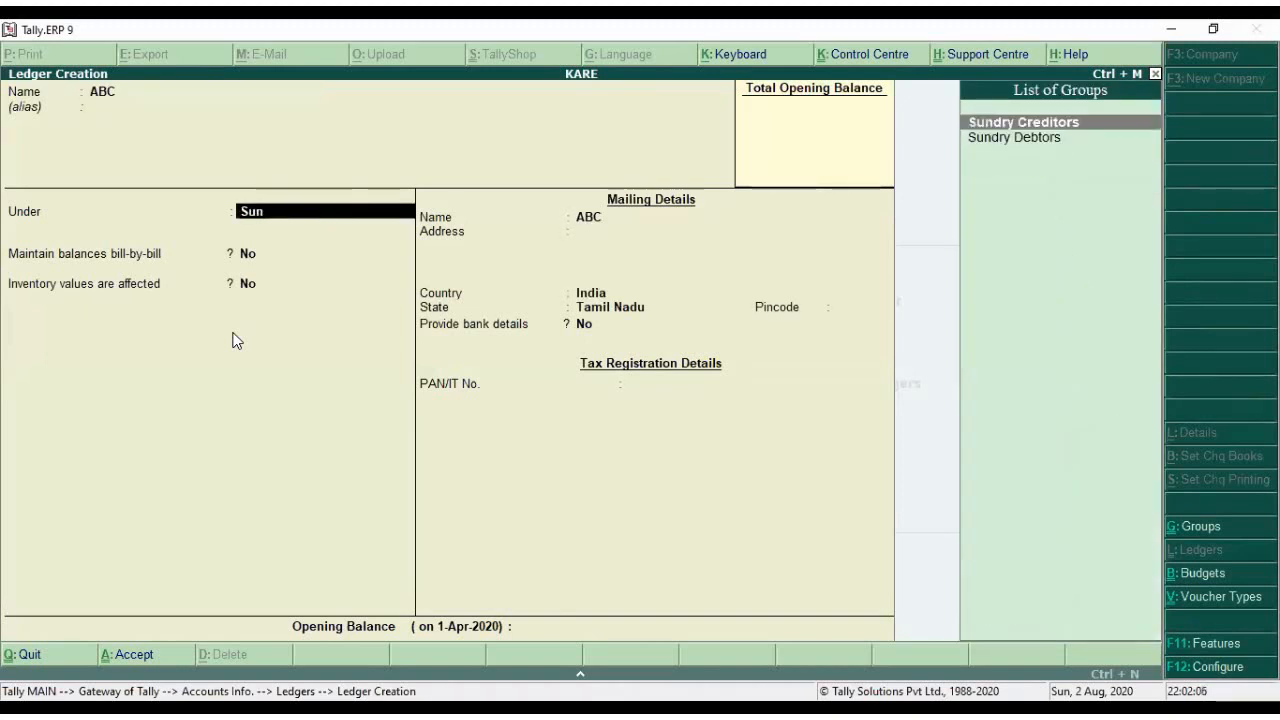
key("Return")
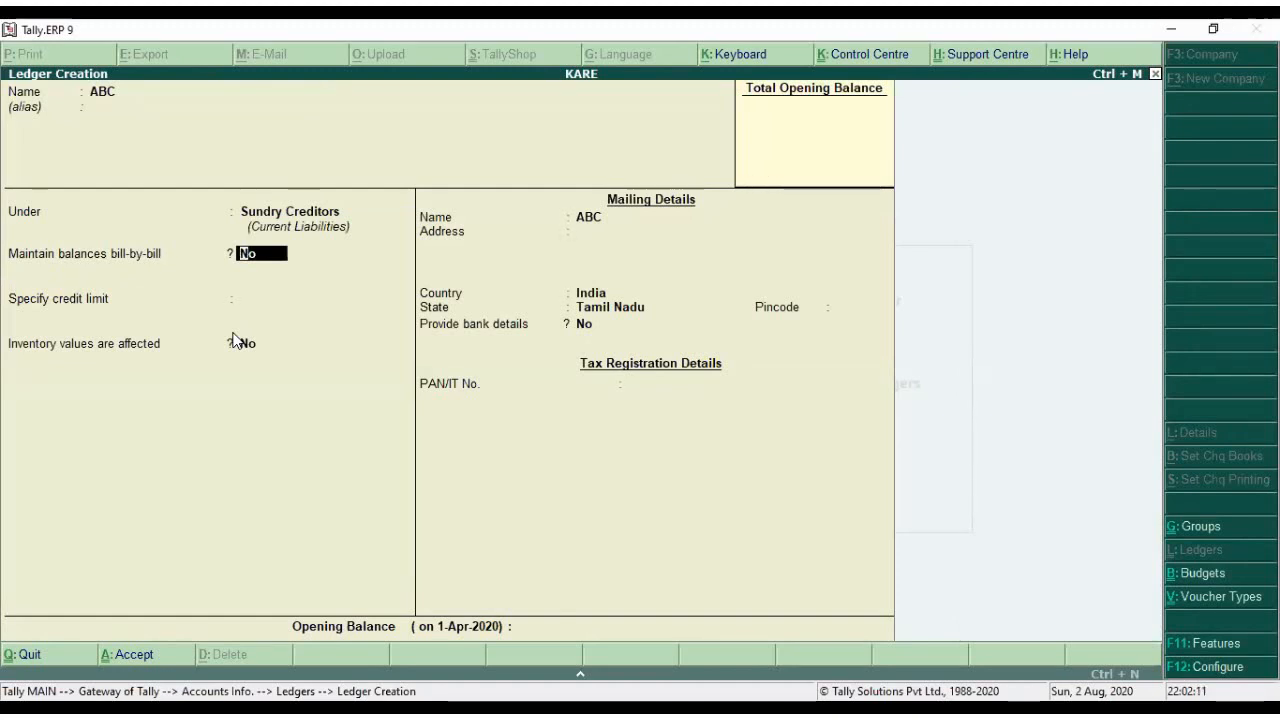
key("y")
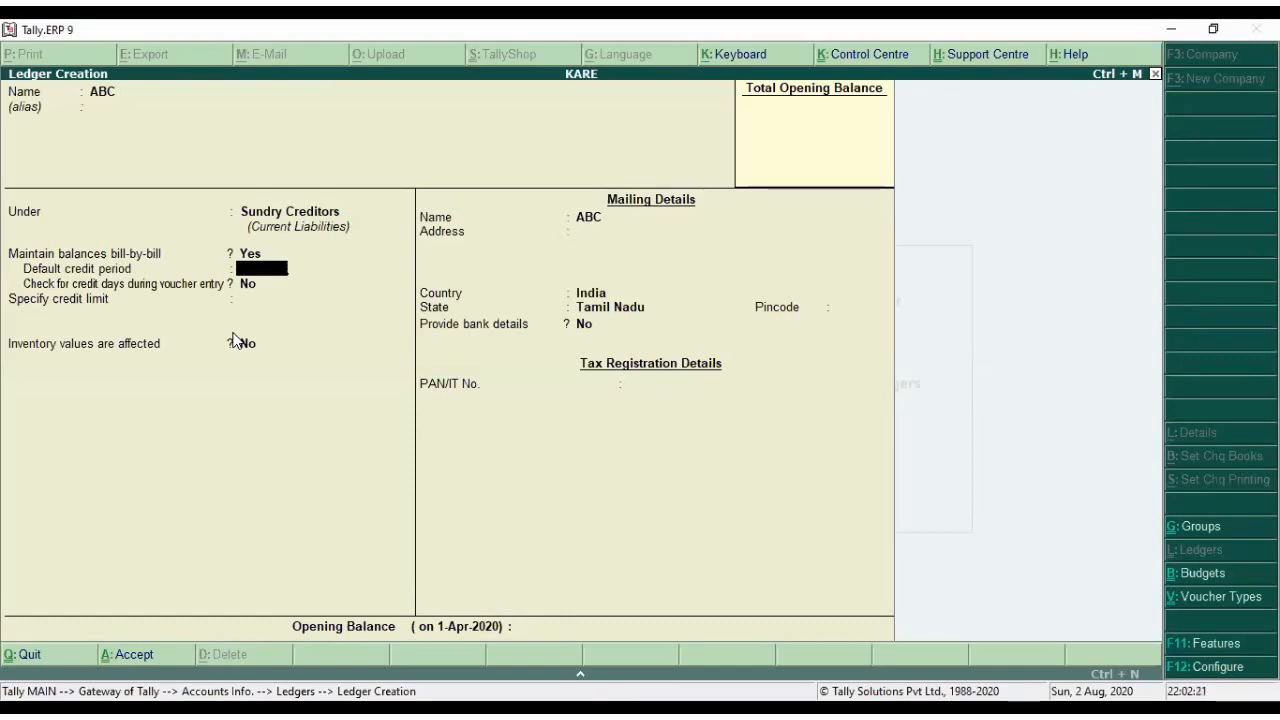
- Set maintaining budgets and controls to No in the accounting features and save the change
key("F11")
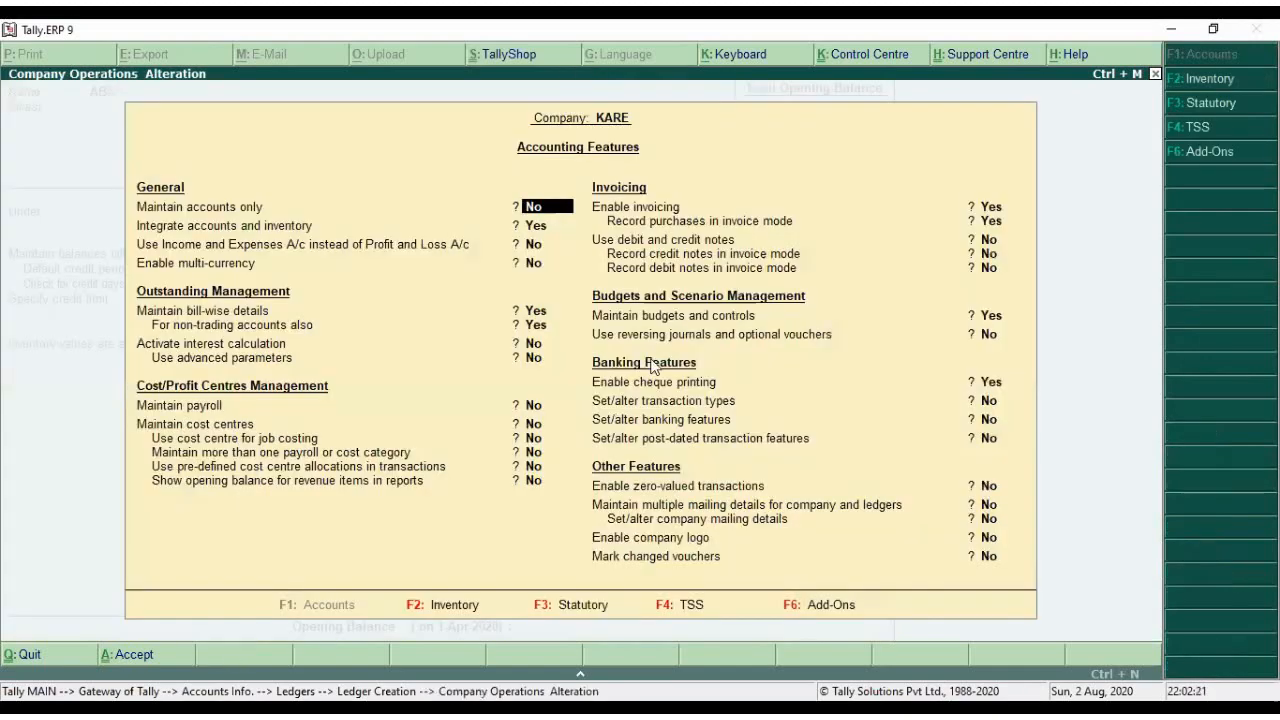
left_click(990, 316)
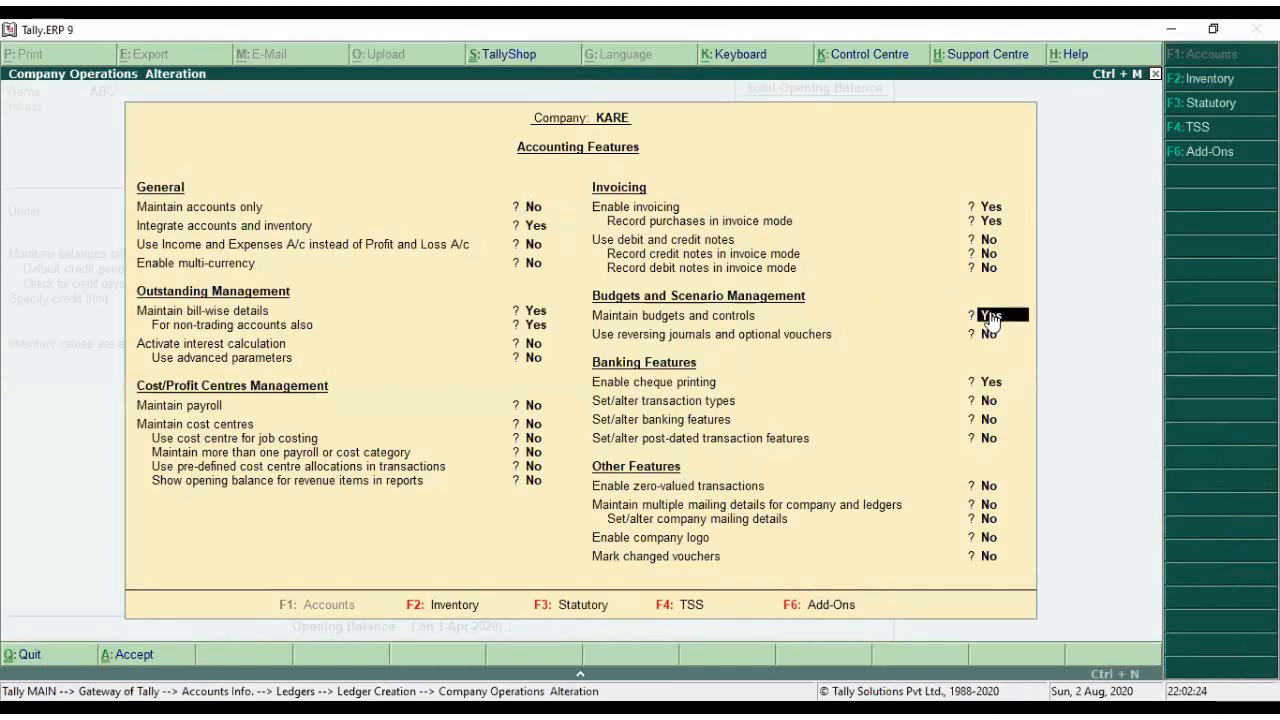
type("n")
key("Return")
left_click(988, 313)
key("Return")
key("Return")
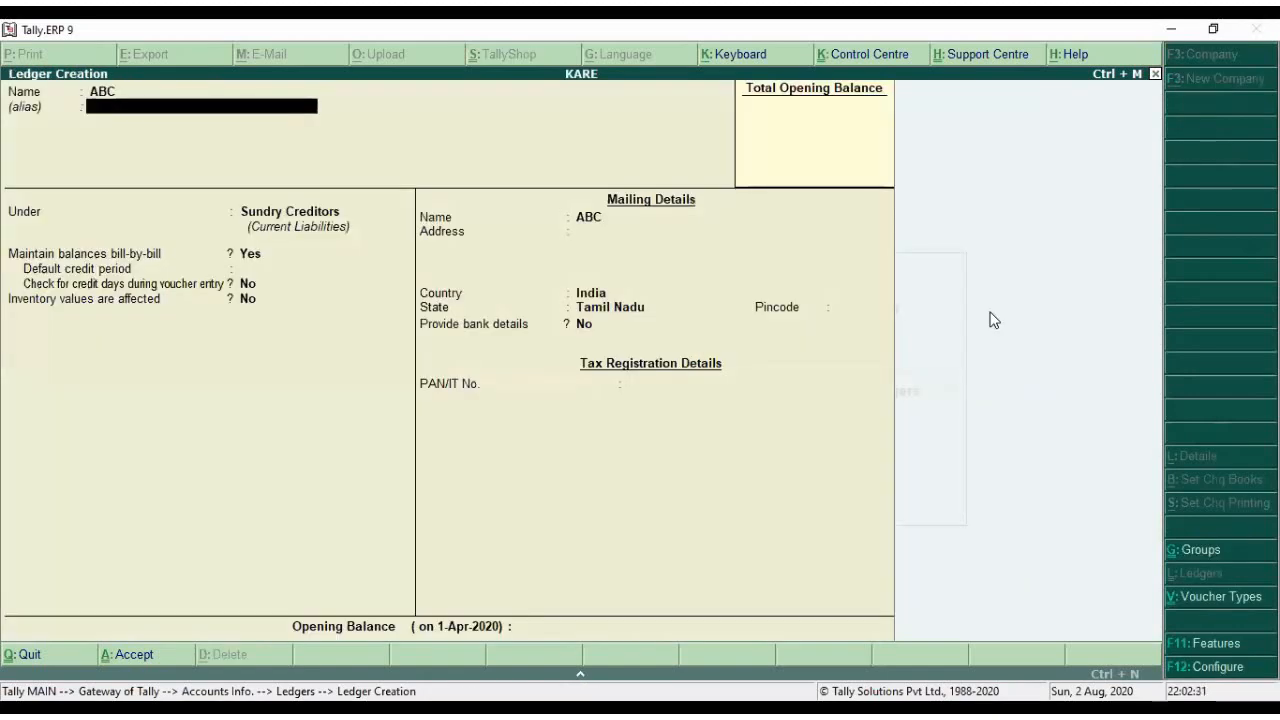
- Keep the default mailing, bank and tax details for ledger ABC, leave its opening balance blank and save it
key("Return")
key("Return")
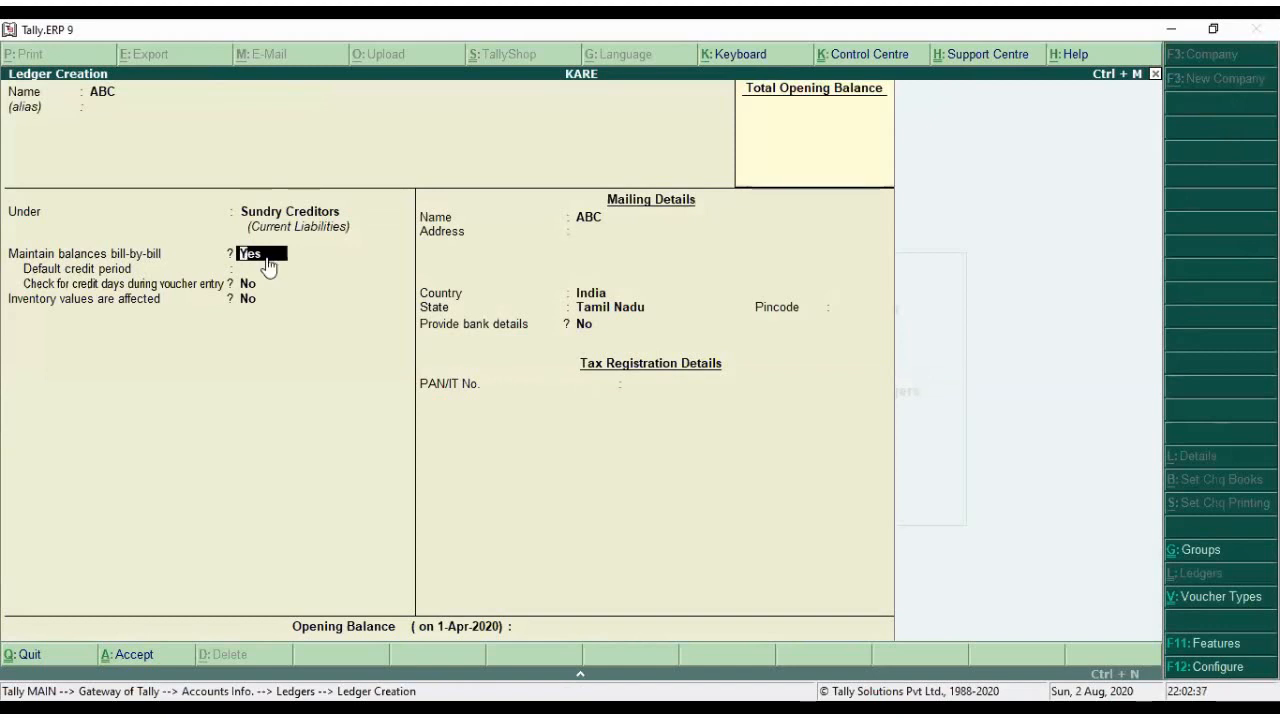
key("Return")
key("Return")
key("Return")
key("Return")
key("Return")
key("Return")
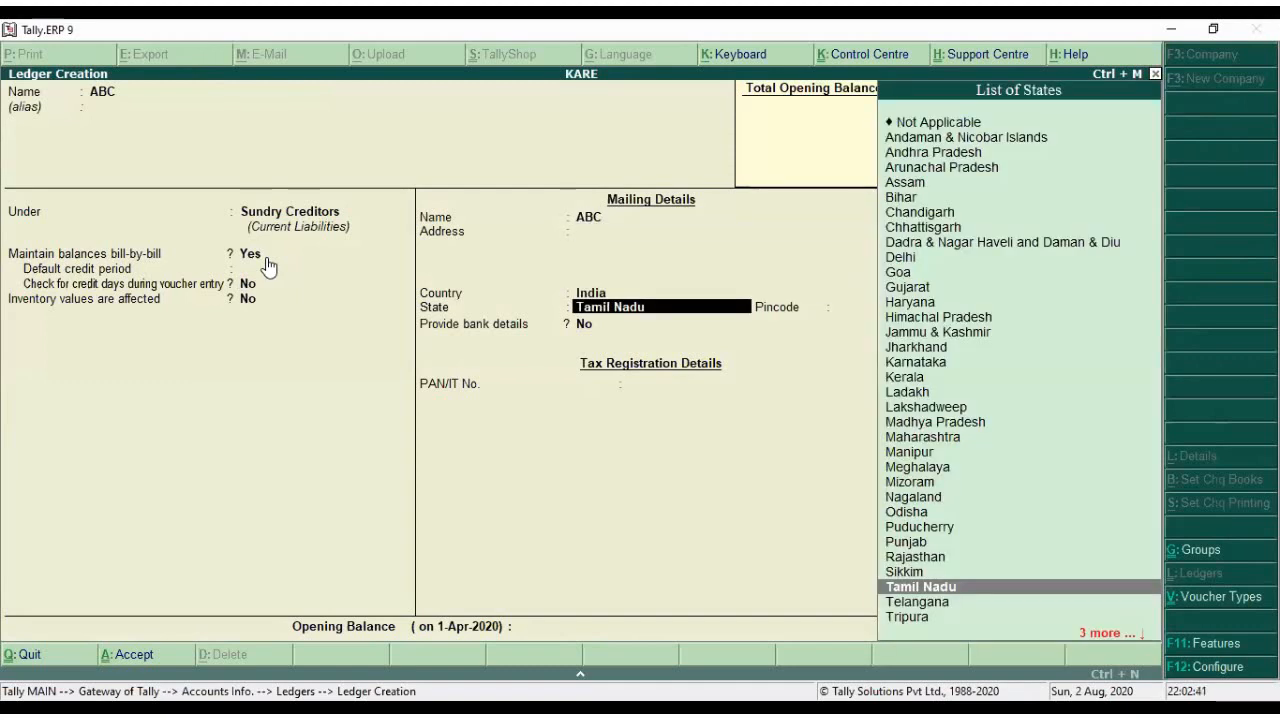
key("Return")
key("Return")
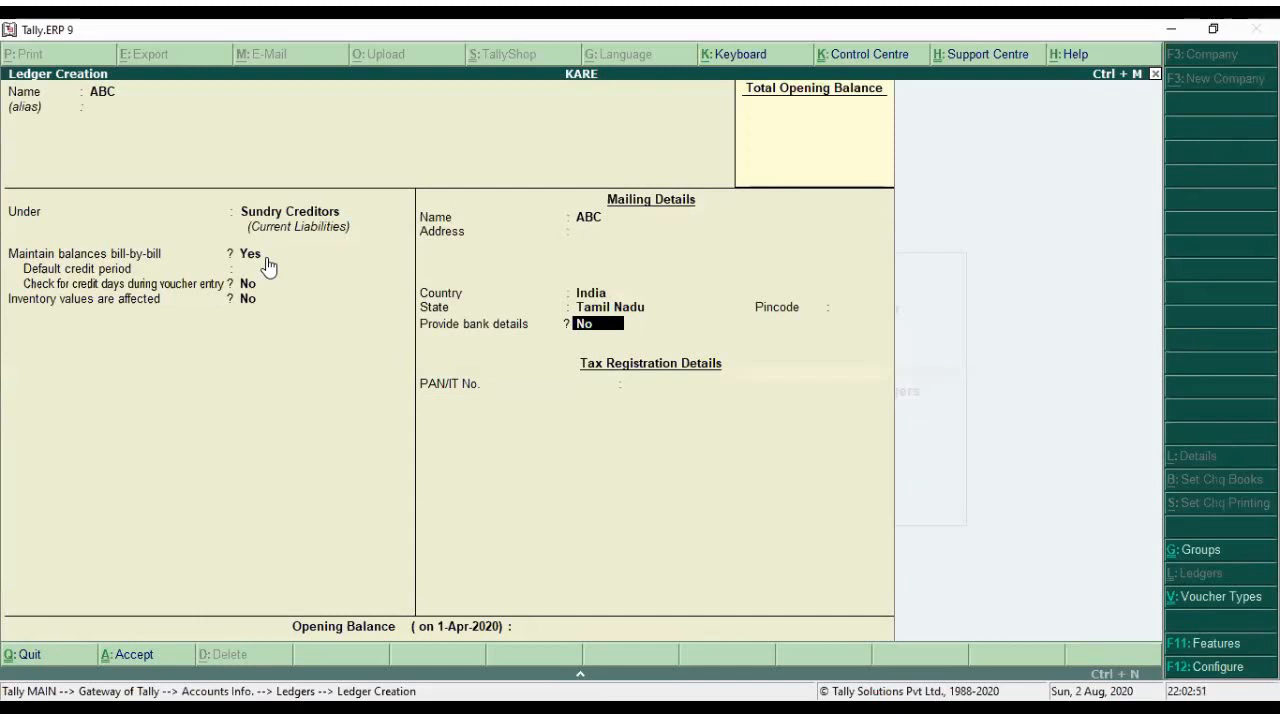
key("Return")
key("Return")
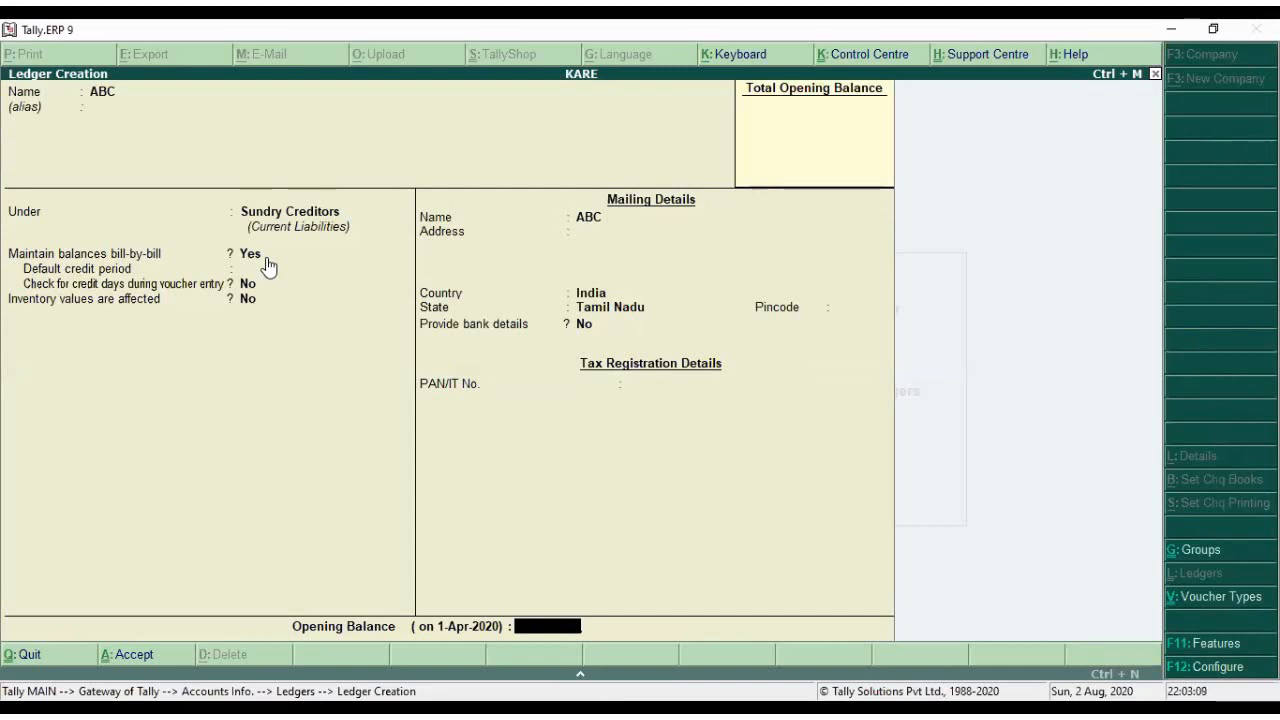
key("Return")
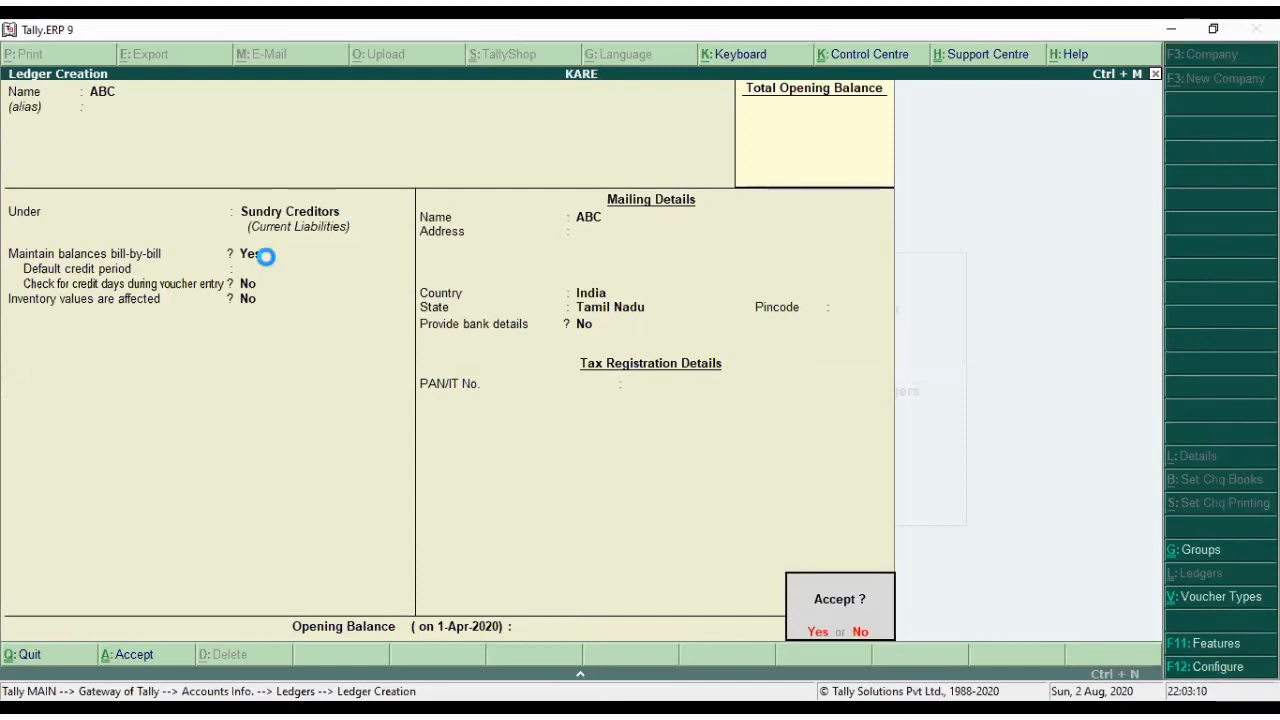
key("Return")
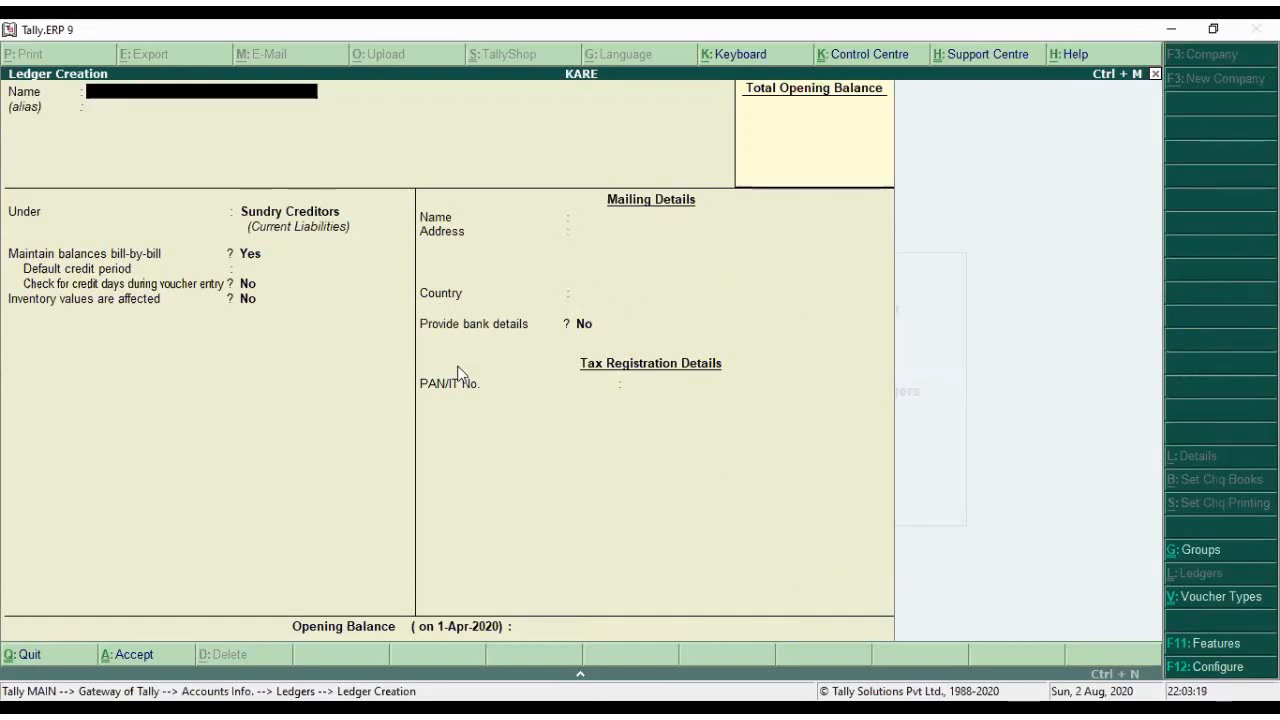
- In the new blank ledger form, enter the name XYZ and place it under Sundry Debtors
type("XYZ")
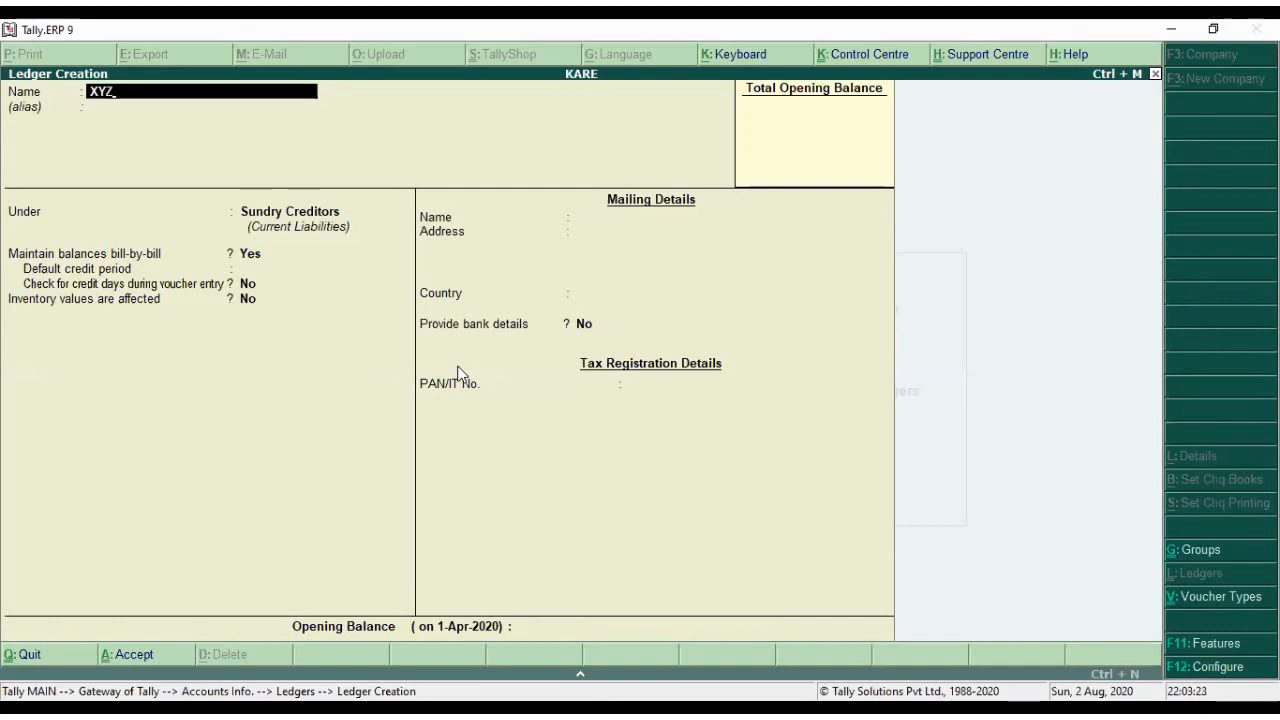
key("Return")
key("Return")
key("Down")
key("Return")
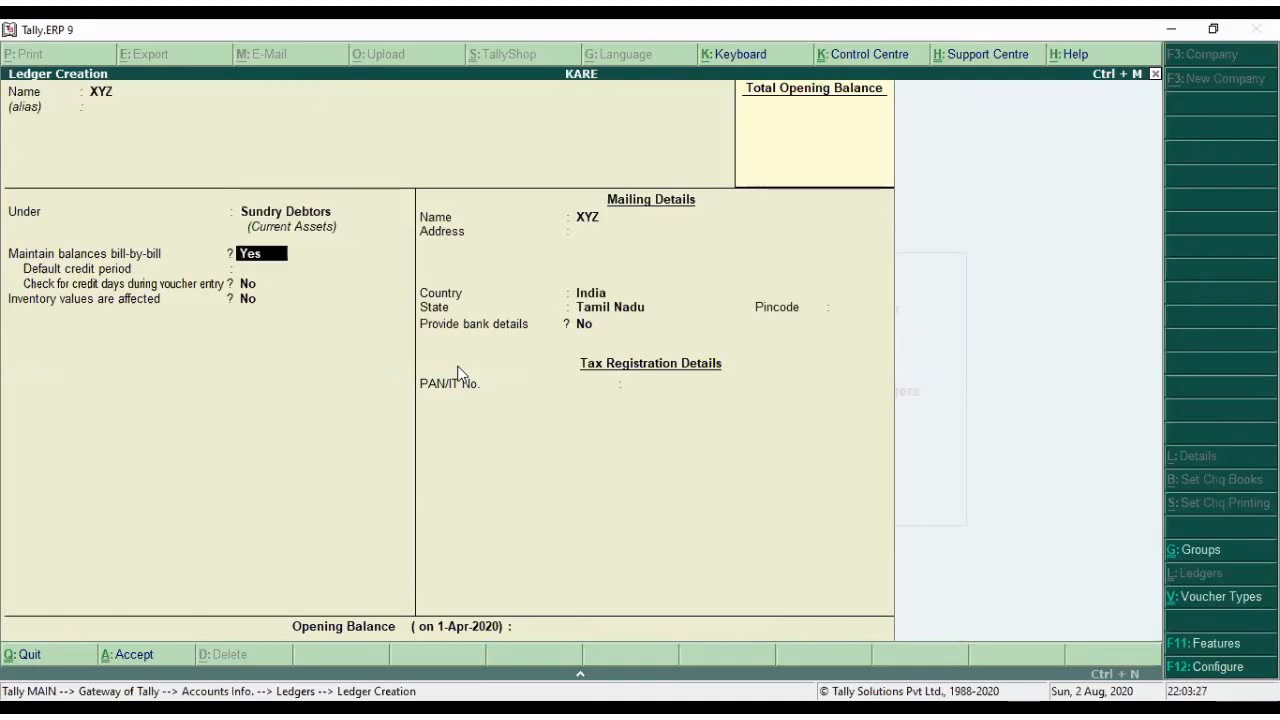
- Save ledger XYZ with bill-by-bill balances at Yes and default mailing details, and return to the Gateway of Tally
key("Return")
key("Return")
key("Return")
key("Return")
key("Return")
key("Return")
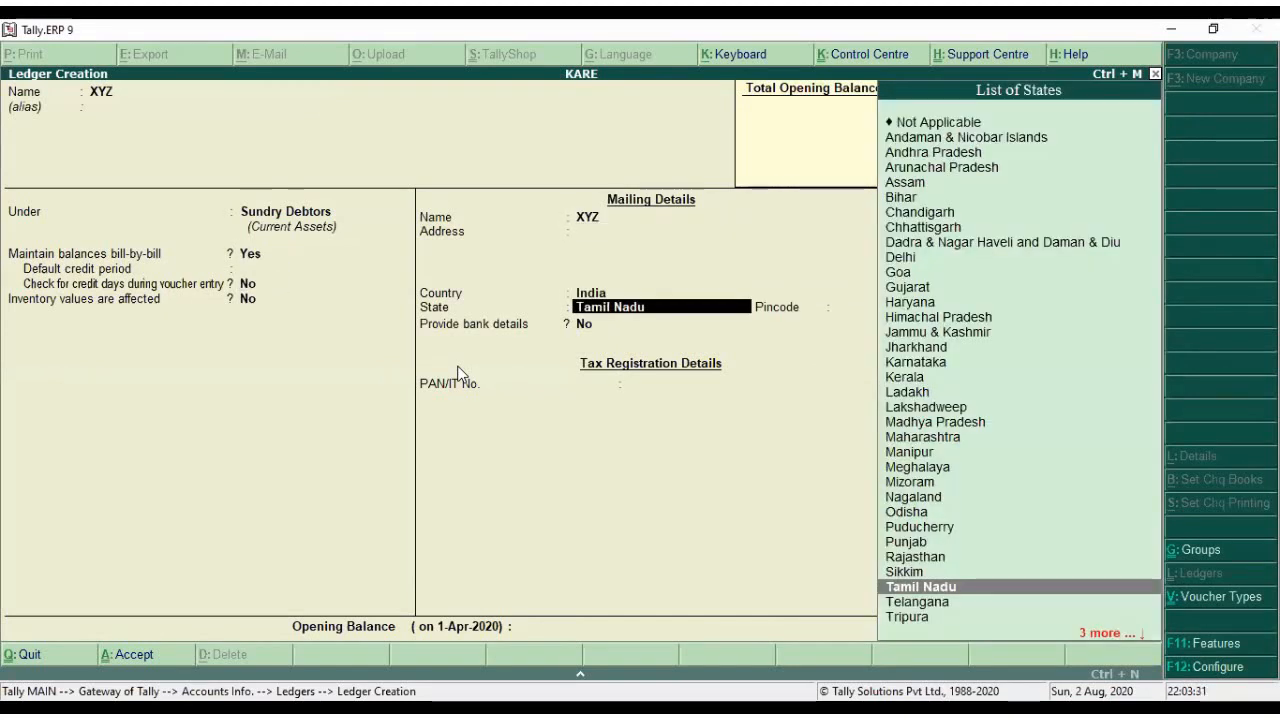
key("ctrl+a")
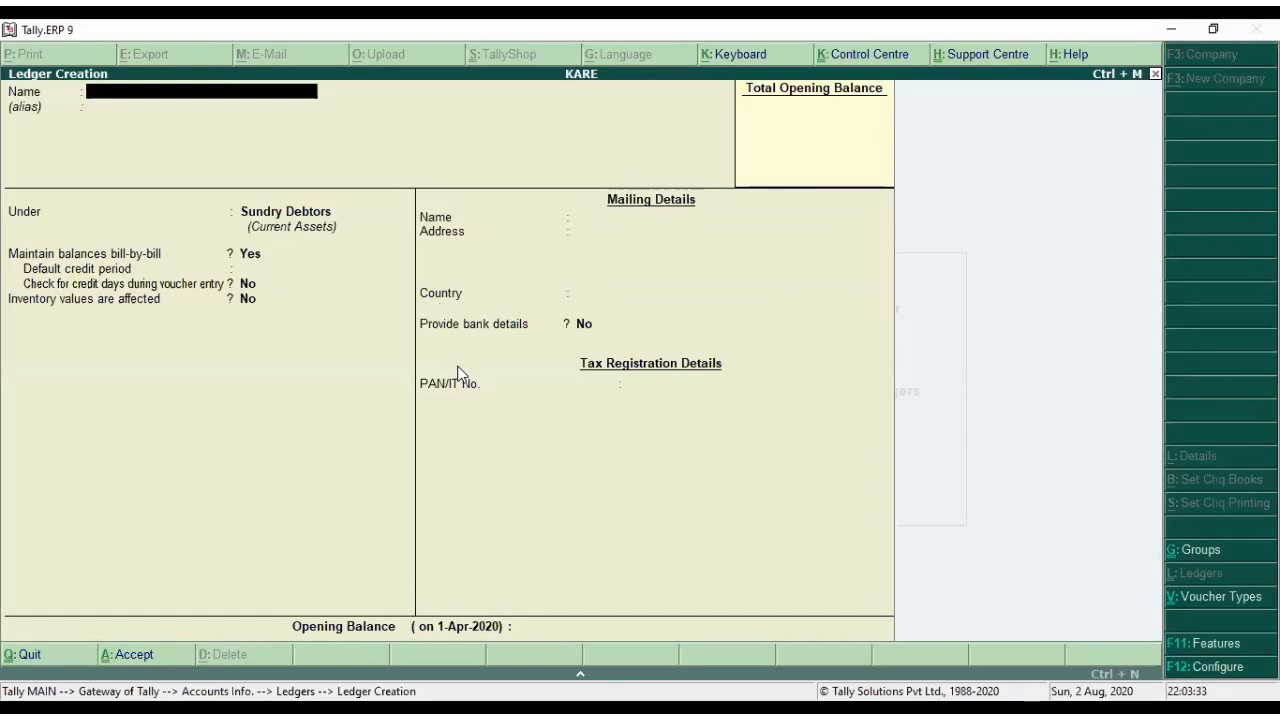
key("Escape")
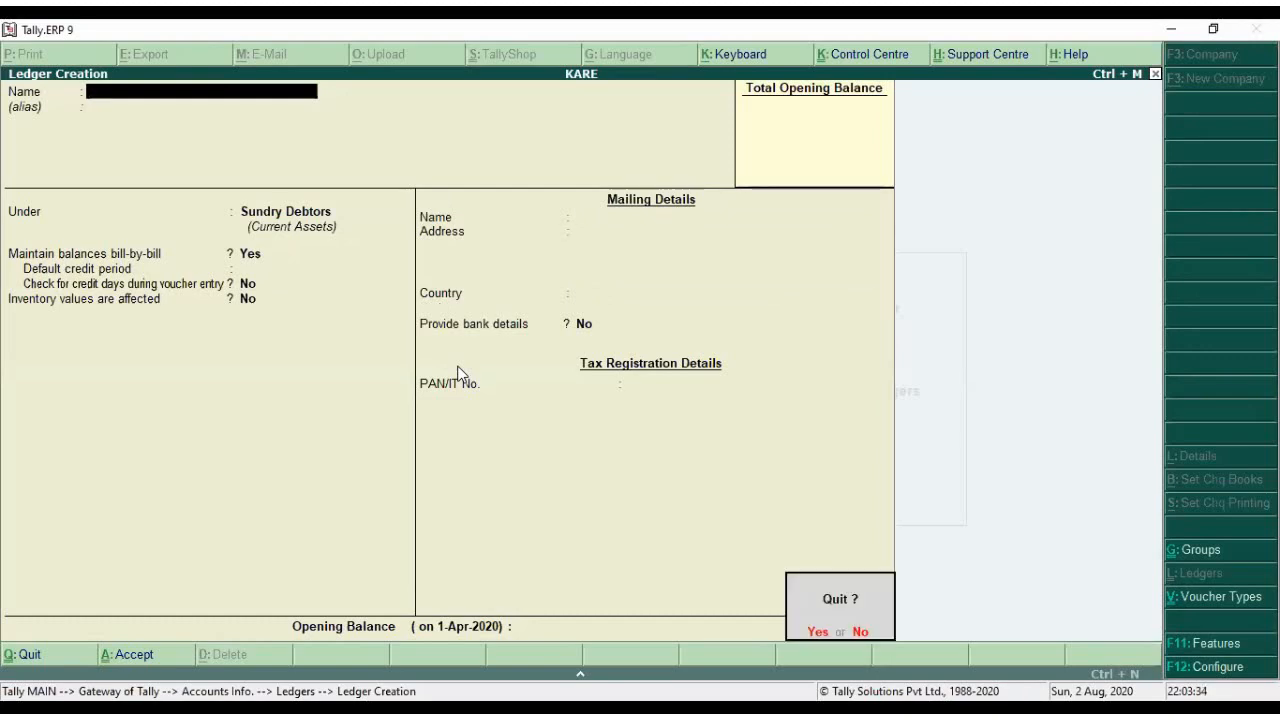
key("y")
key("Escape")
key("Escape")
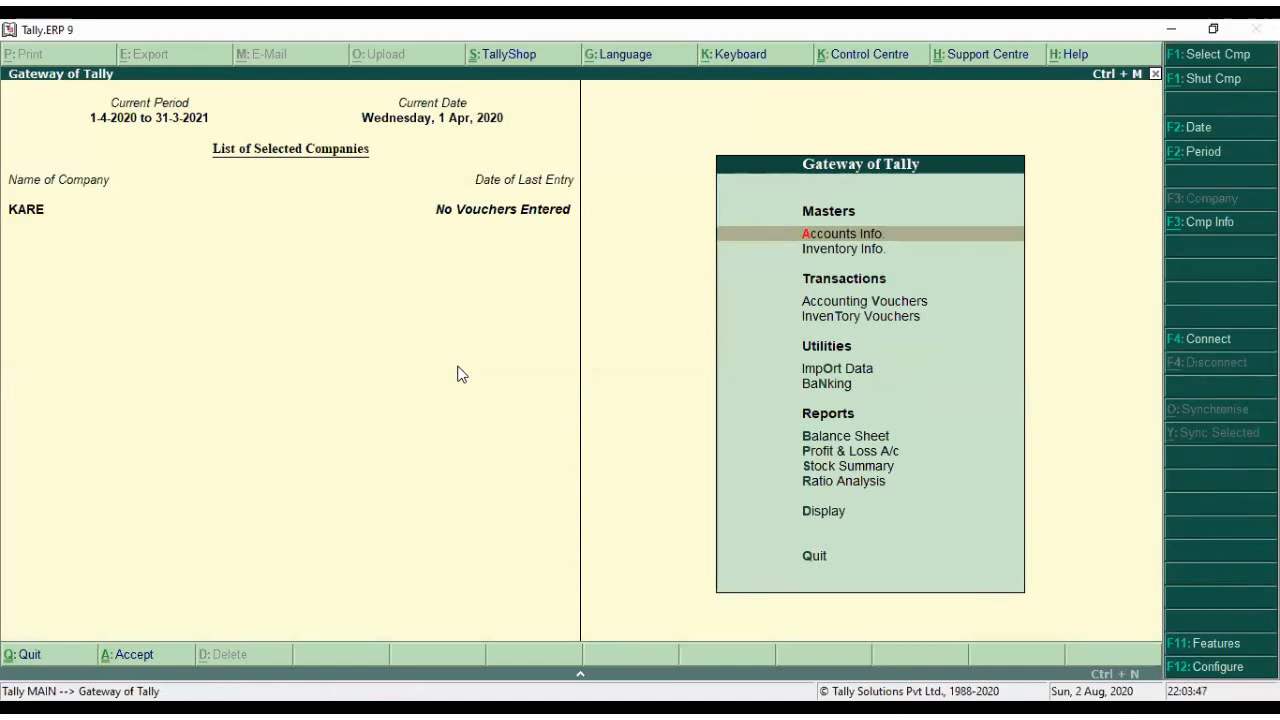
- Review the interest calculation option in the company's accounting features and leave the form without saving
key("F11")
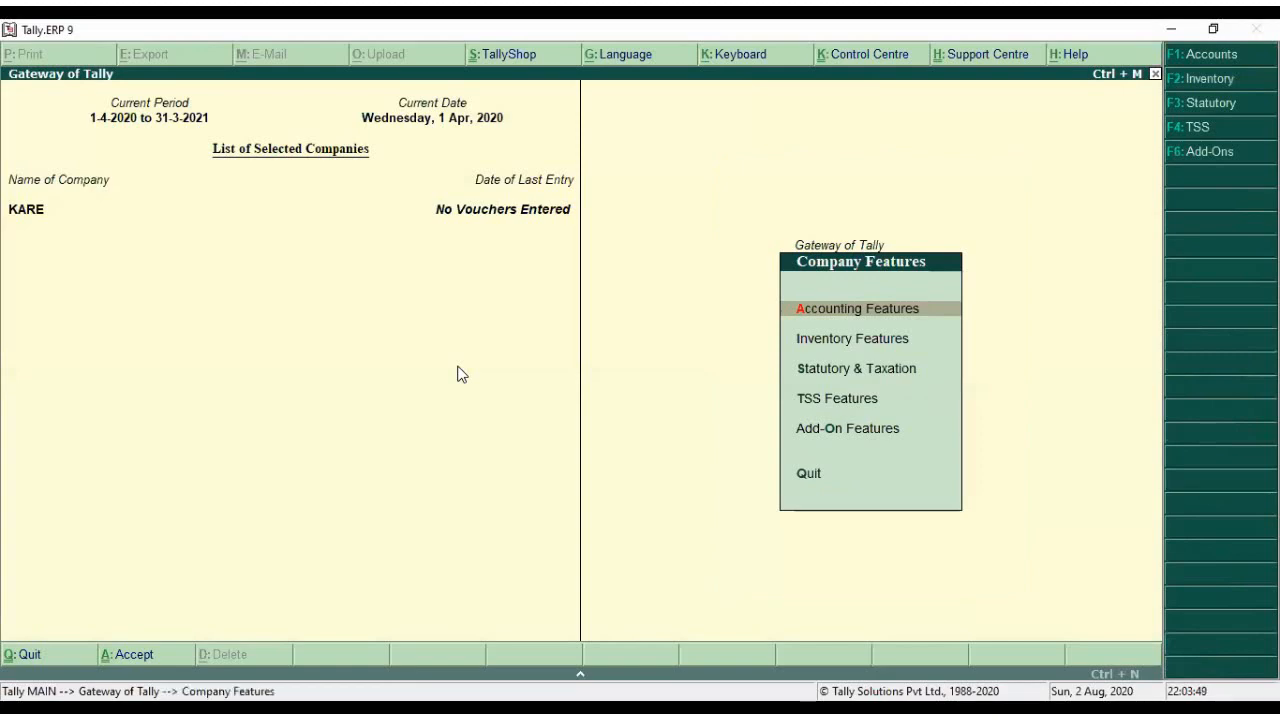
key("Return")
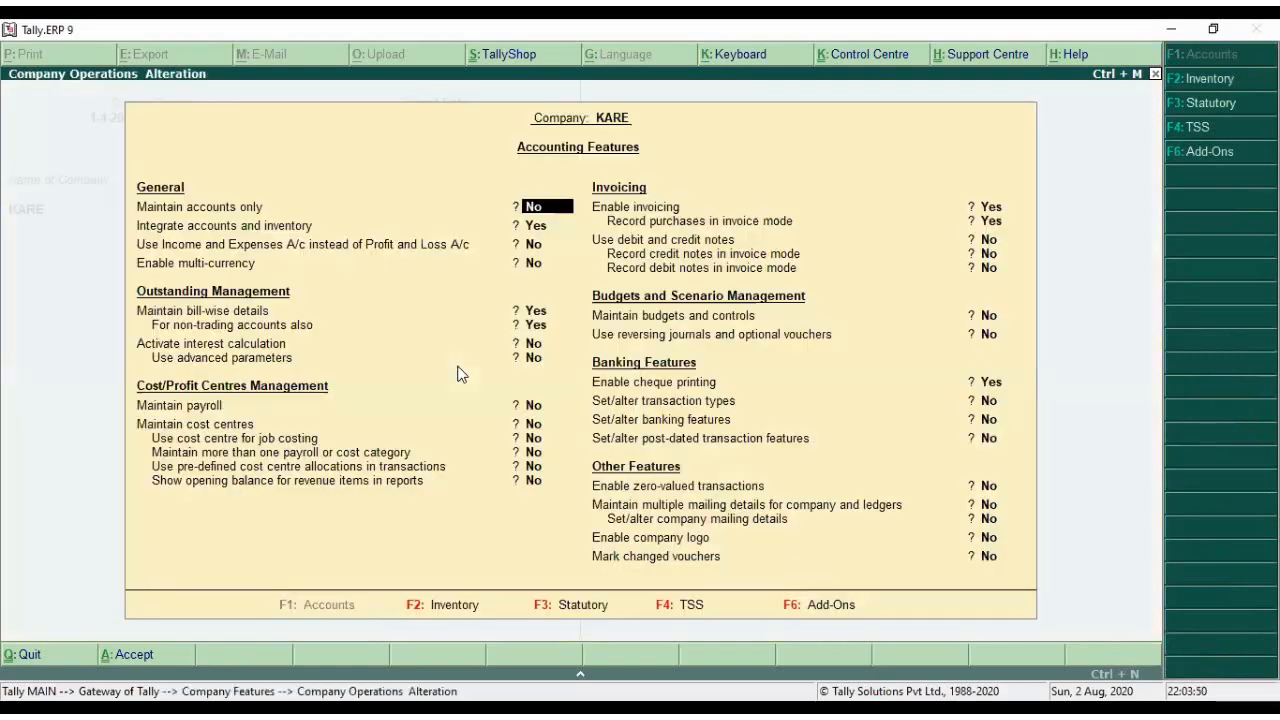
left_click(536, 360)
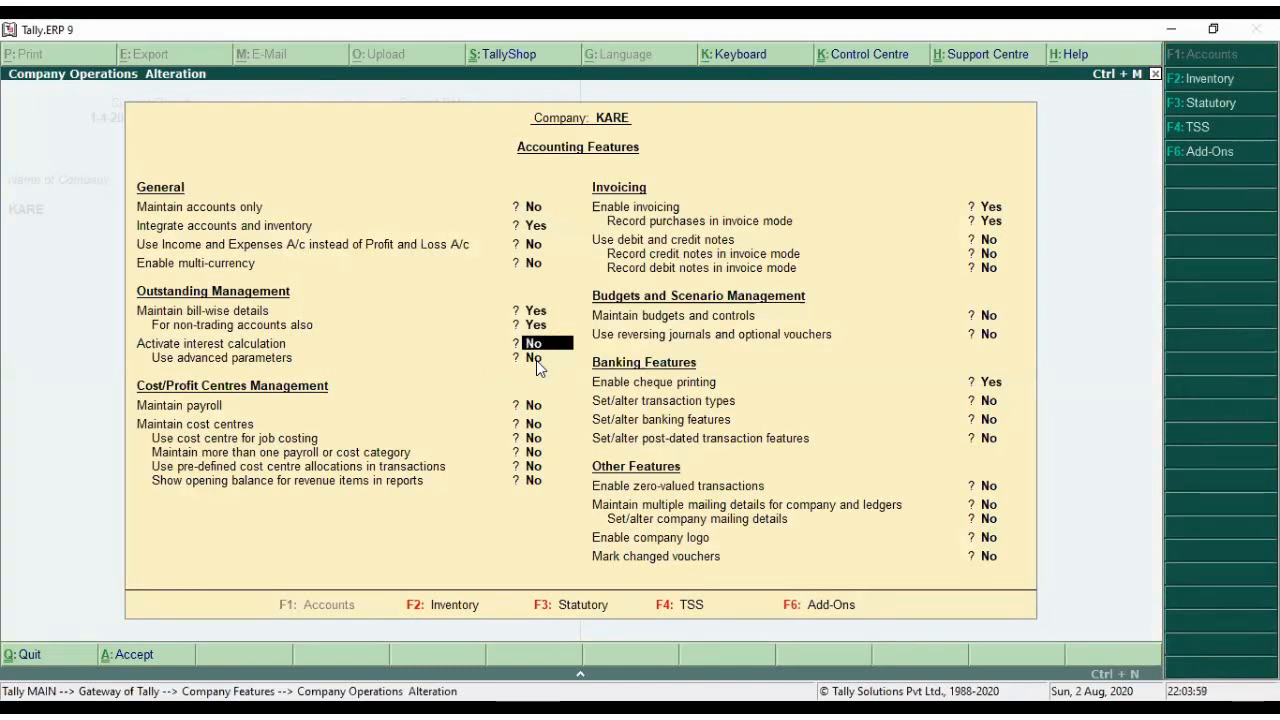
key("Escape")
key("Return")
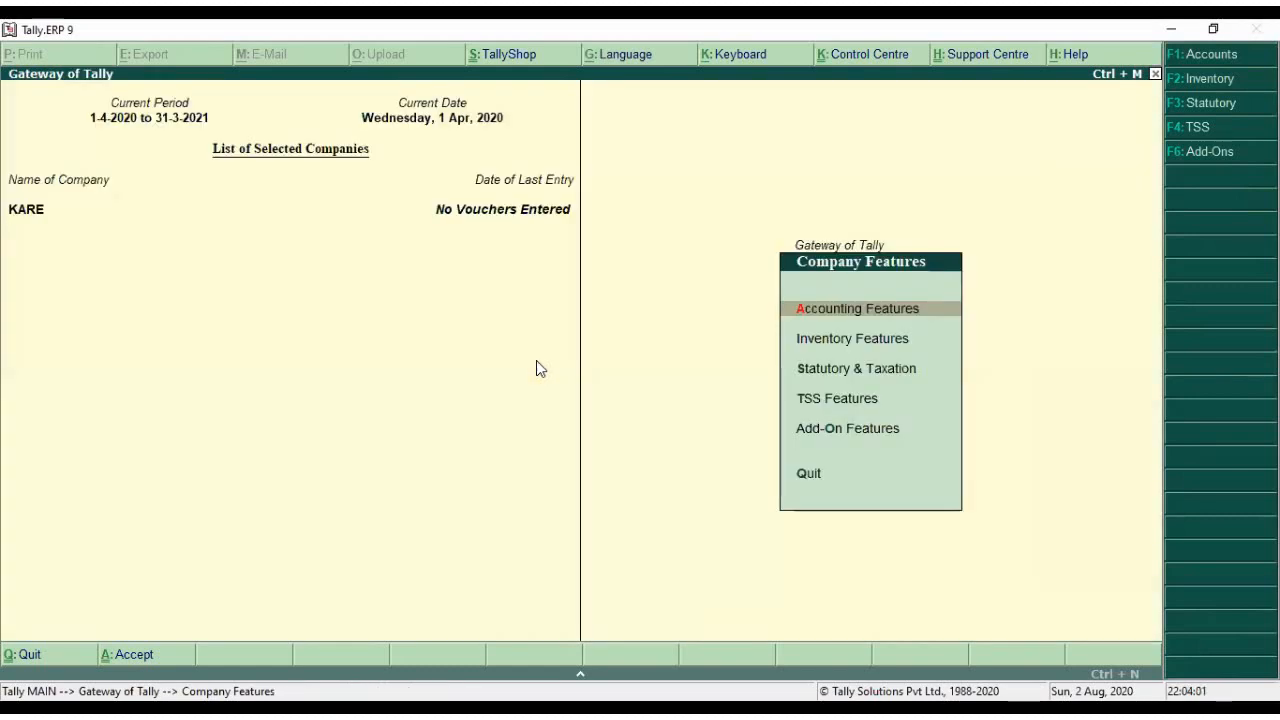
key("Escape")
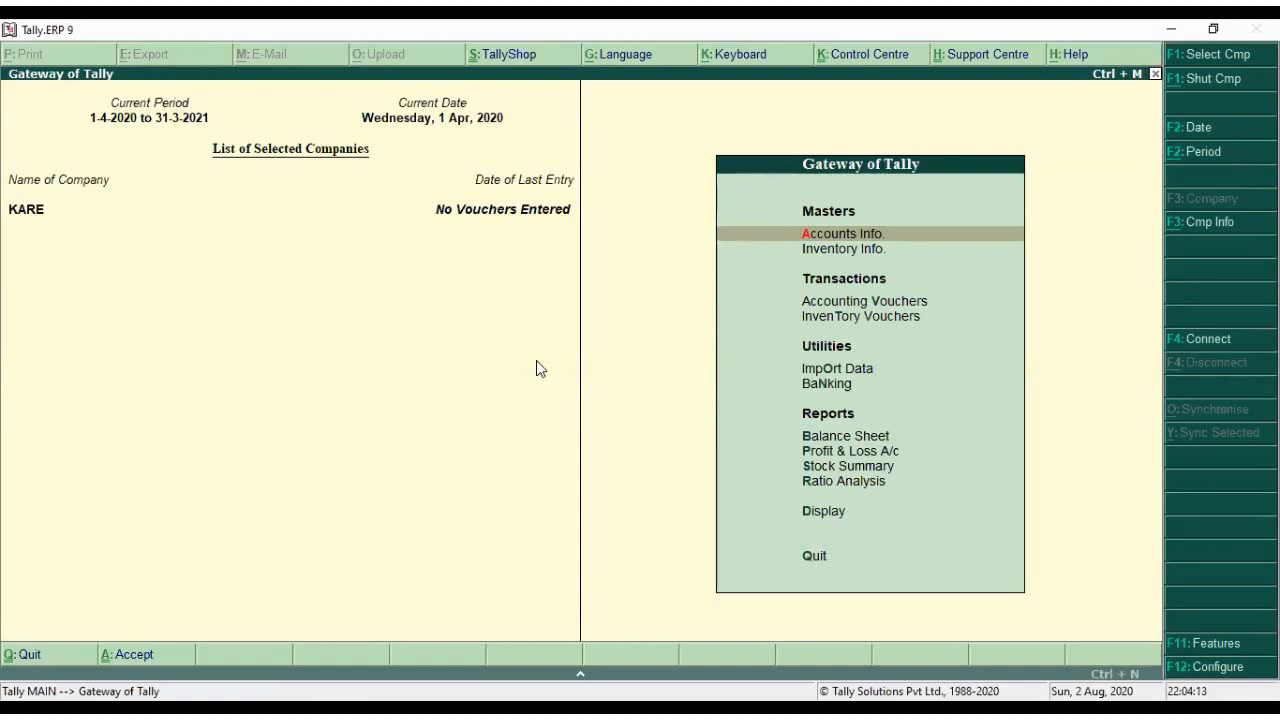
- Open accounting voucher creation from the Gateway of Tally
key("Return")
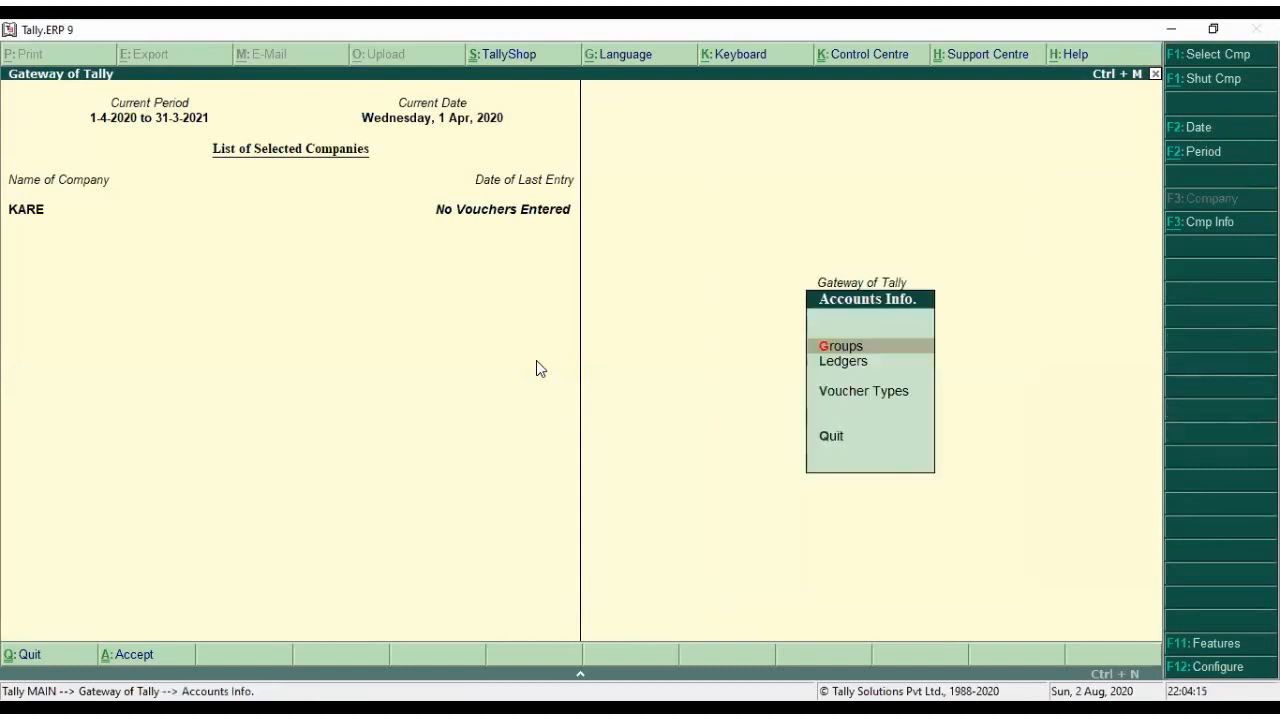
key("Escape")
key("Down")
key("Down")
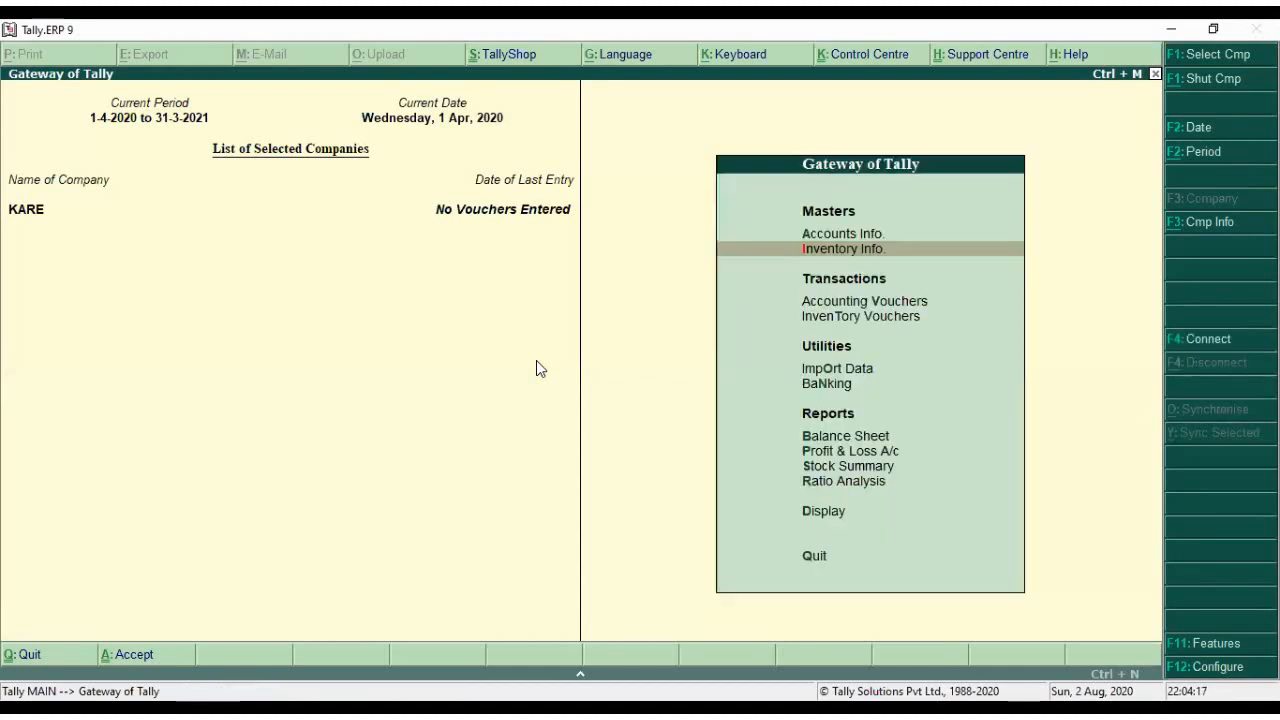
key("Return")
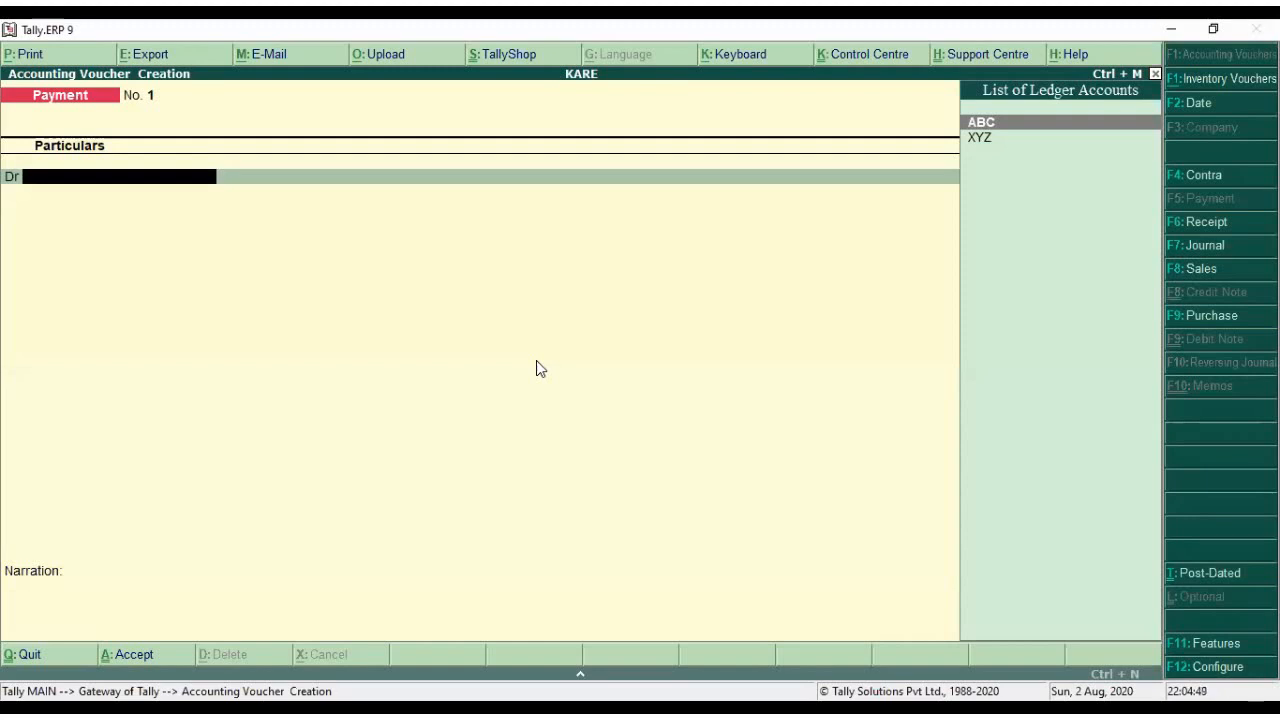
- Switch to a Receipt voucher and credit ledger ABC with 50000
key("F6")
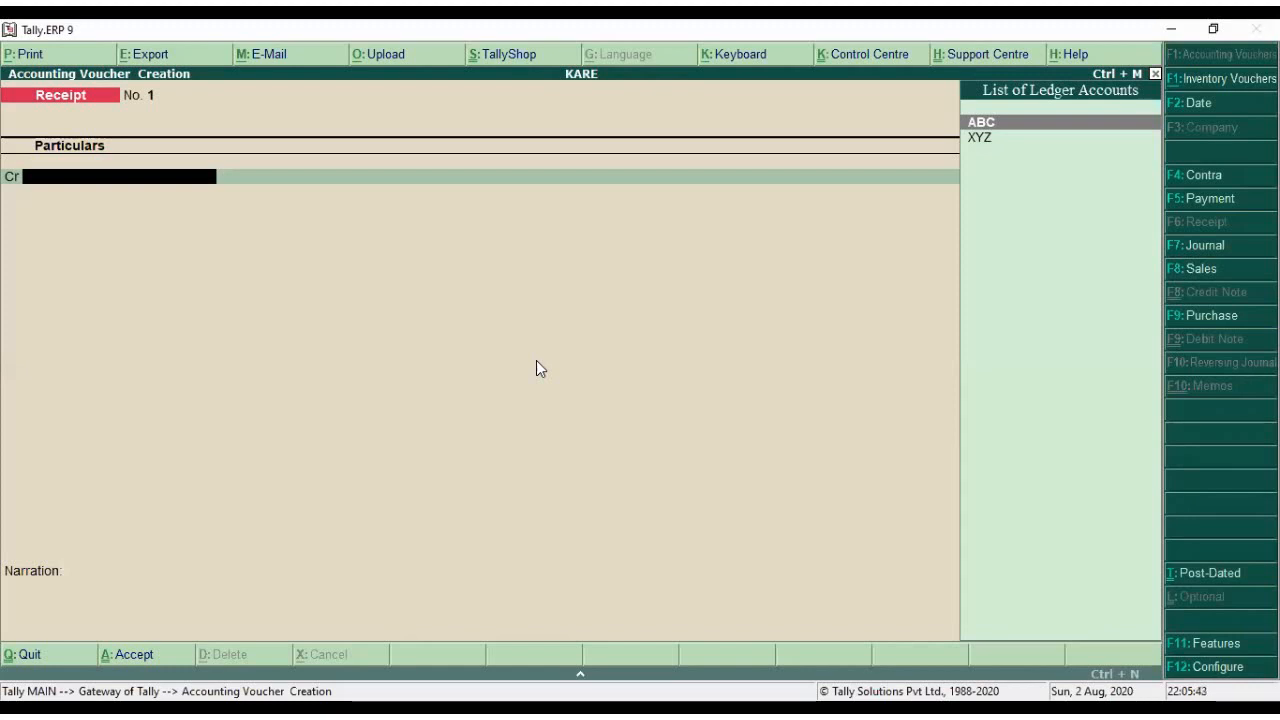
key("Return")
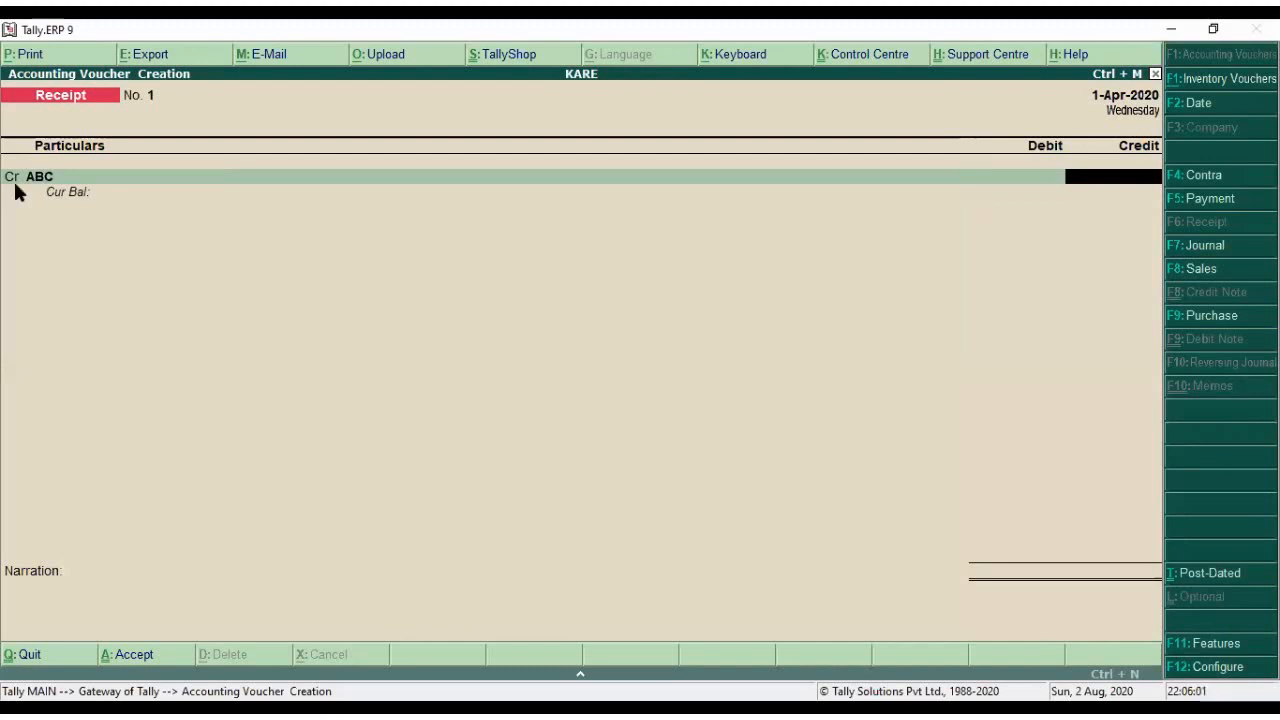
key("F5")
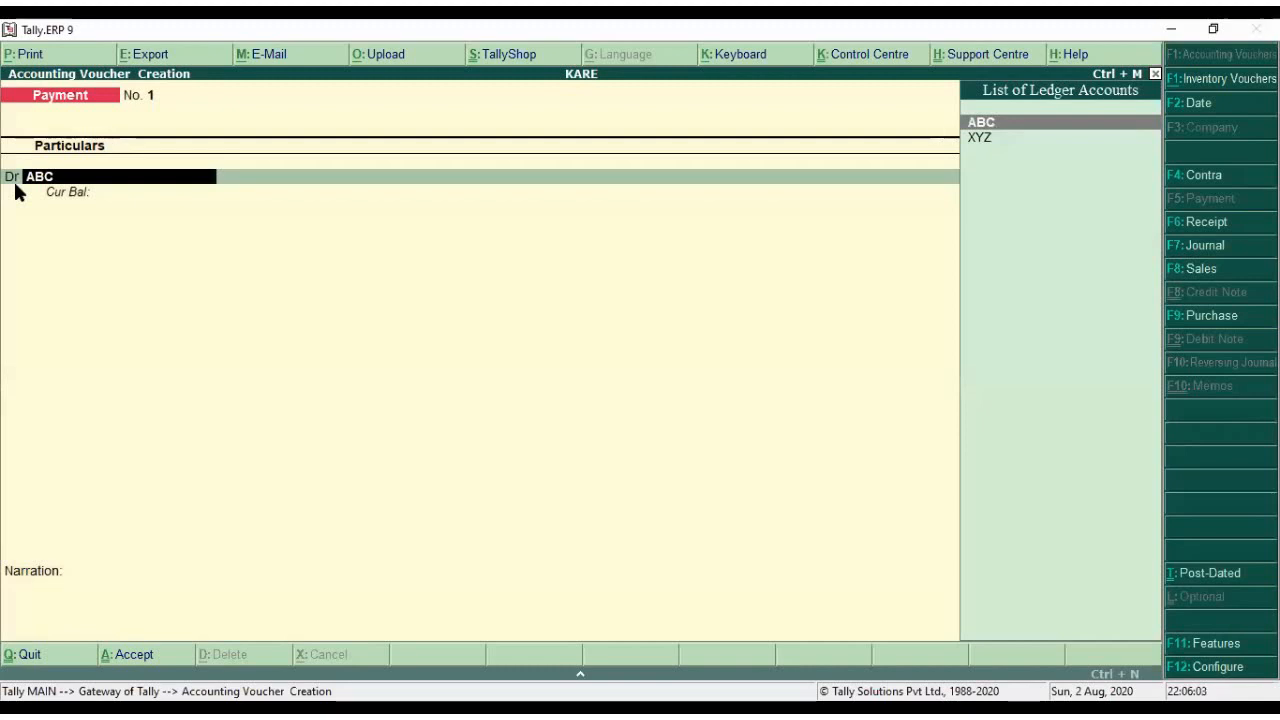
key("F6")
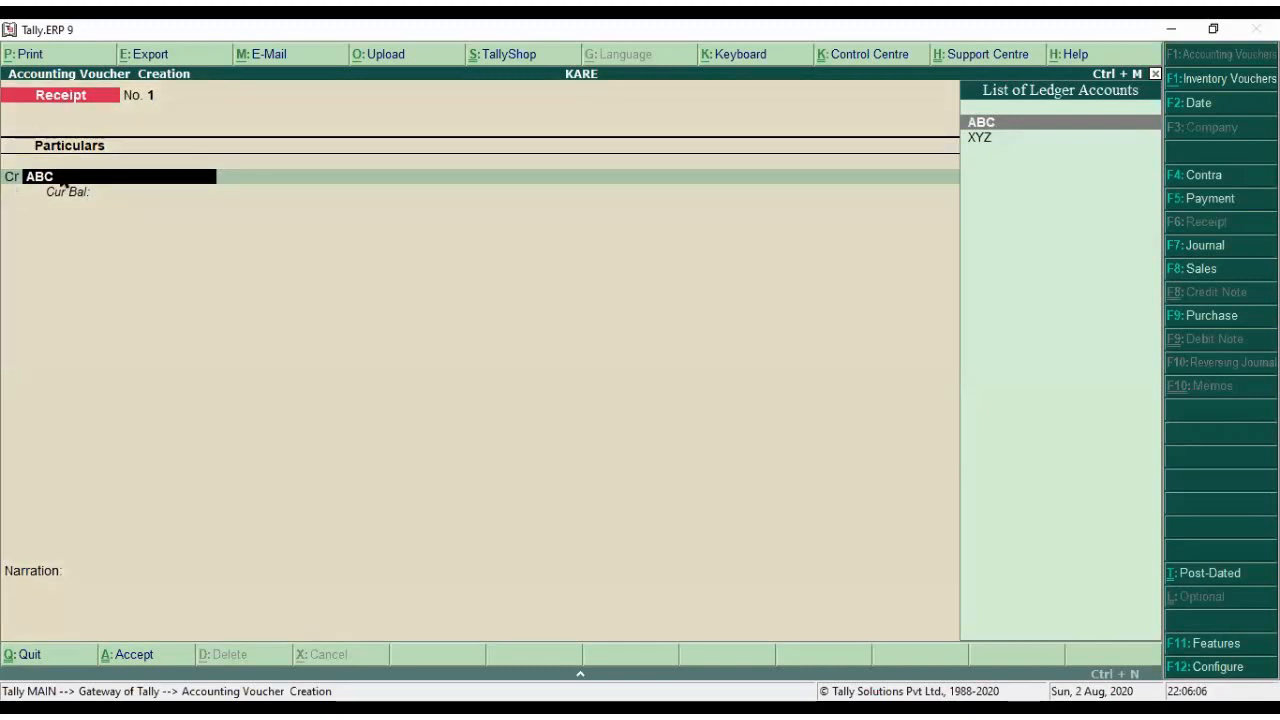
key("Return")
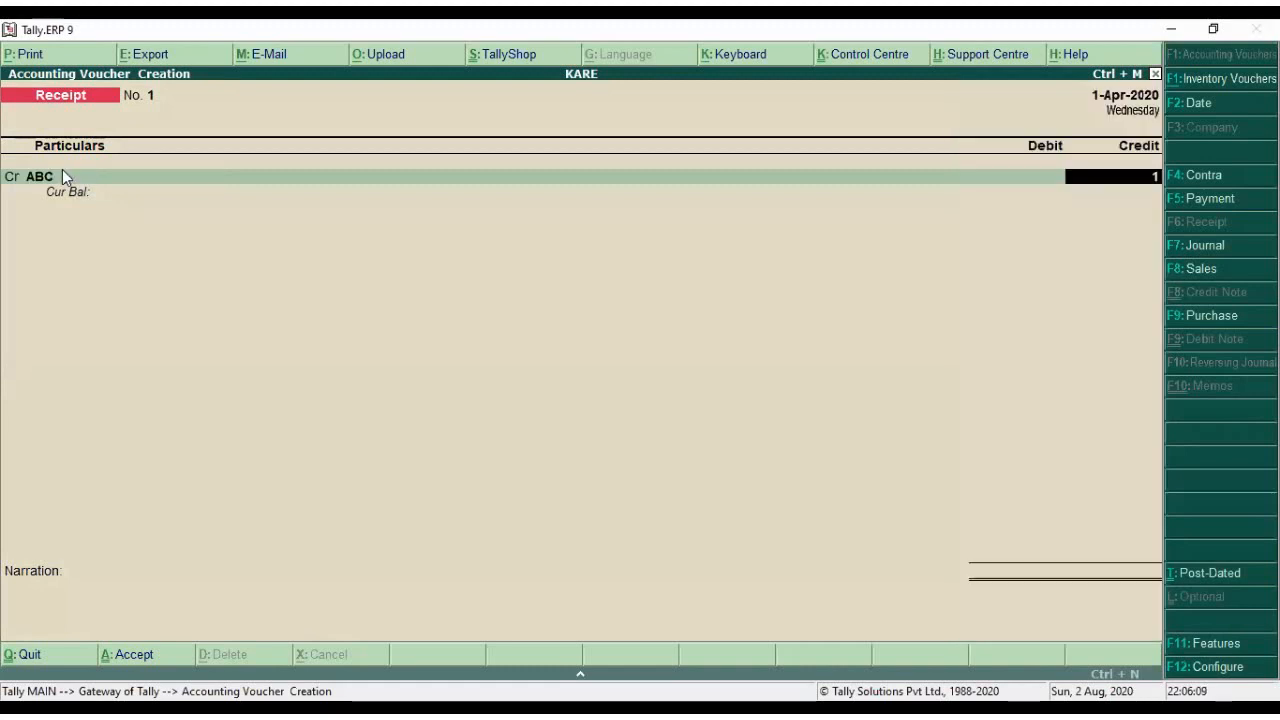
type("50000")
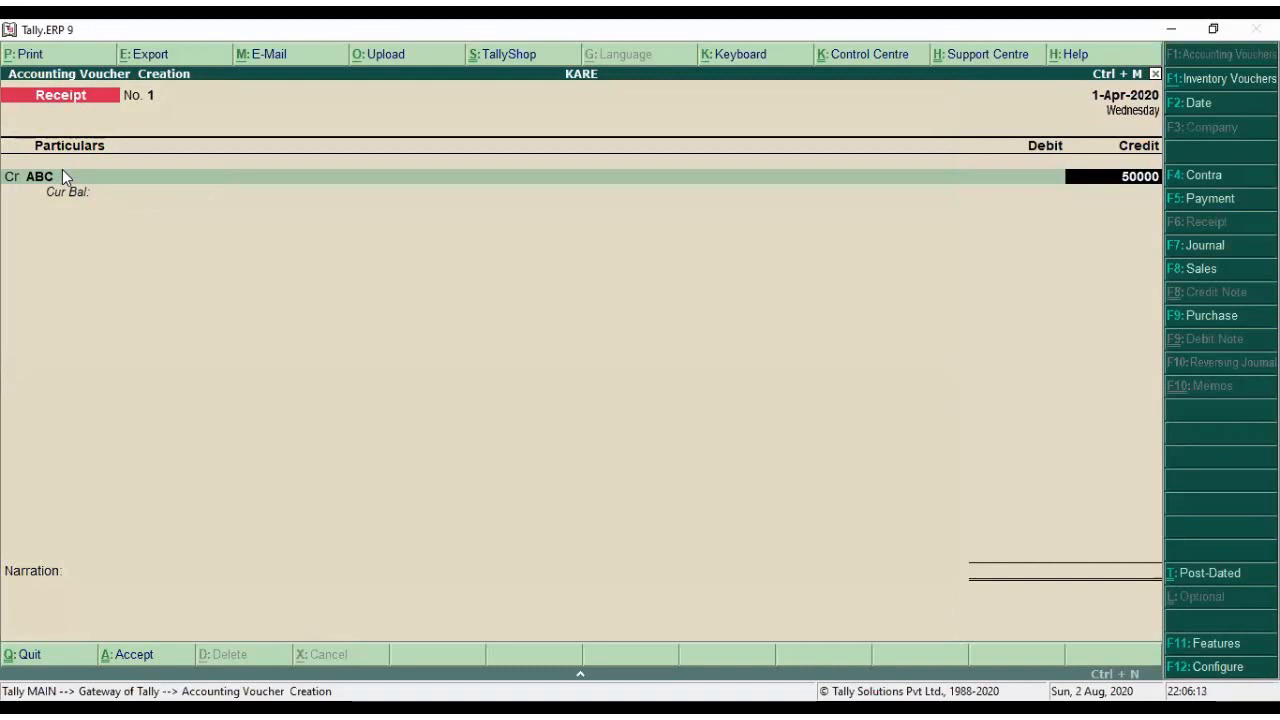
key("Return")
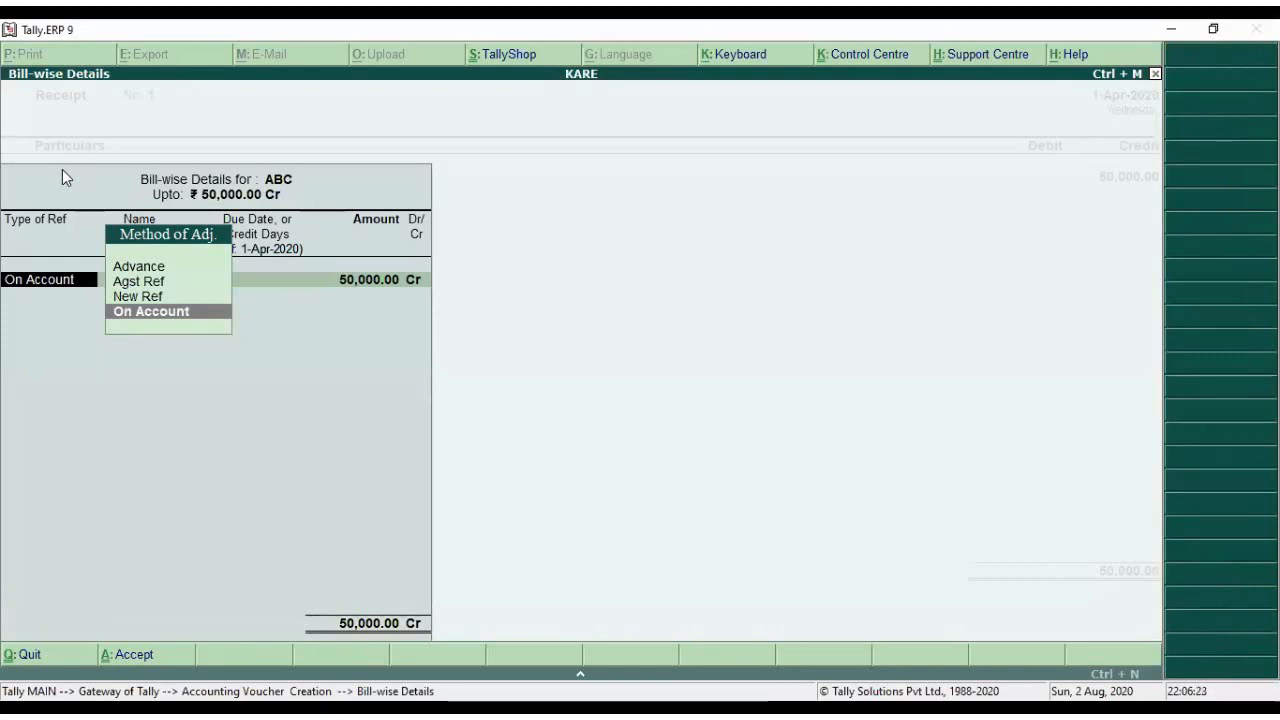
- In the bill-wise details for ABC, choose New Ref as the adjustment method and name the reference ABC-1 Instal
key("Up")
key("Up")
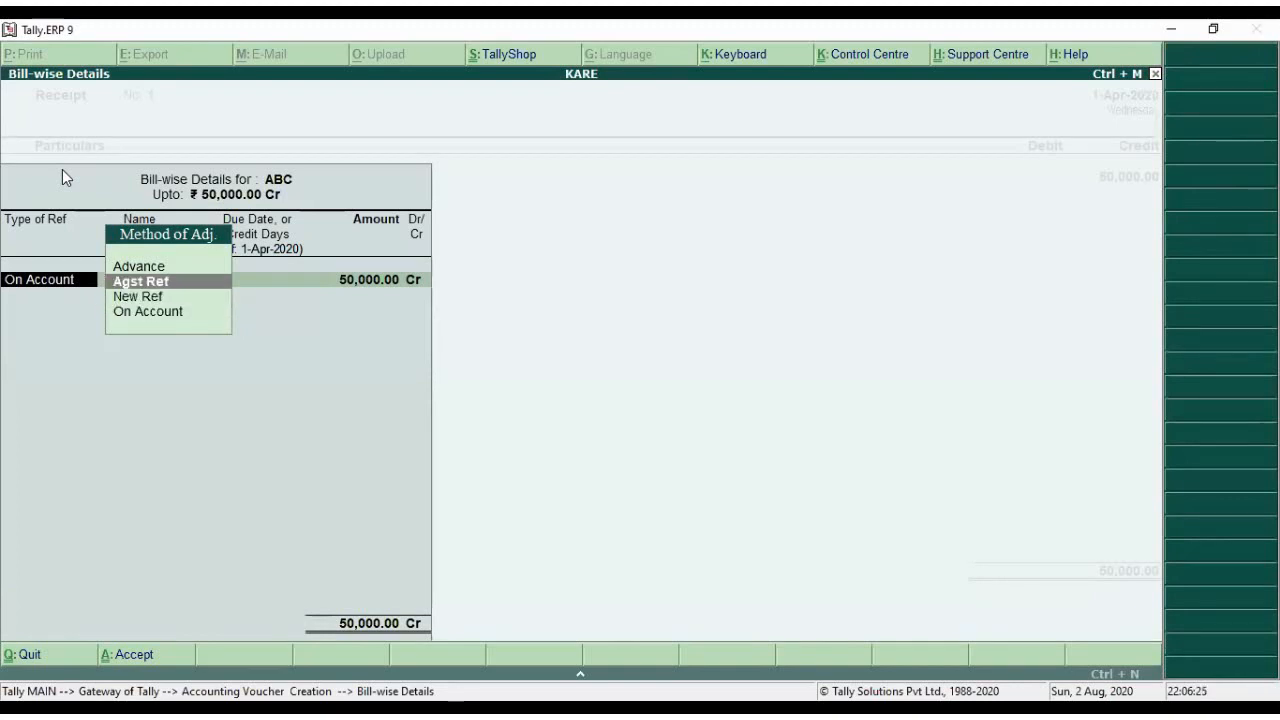
key("Down")
key("Return")
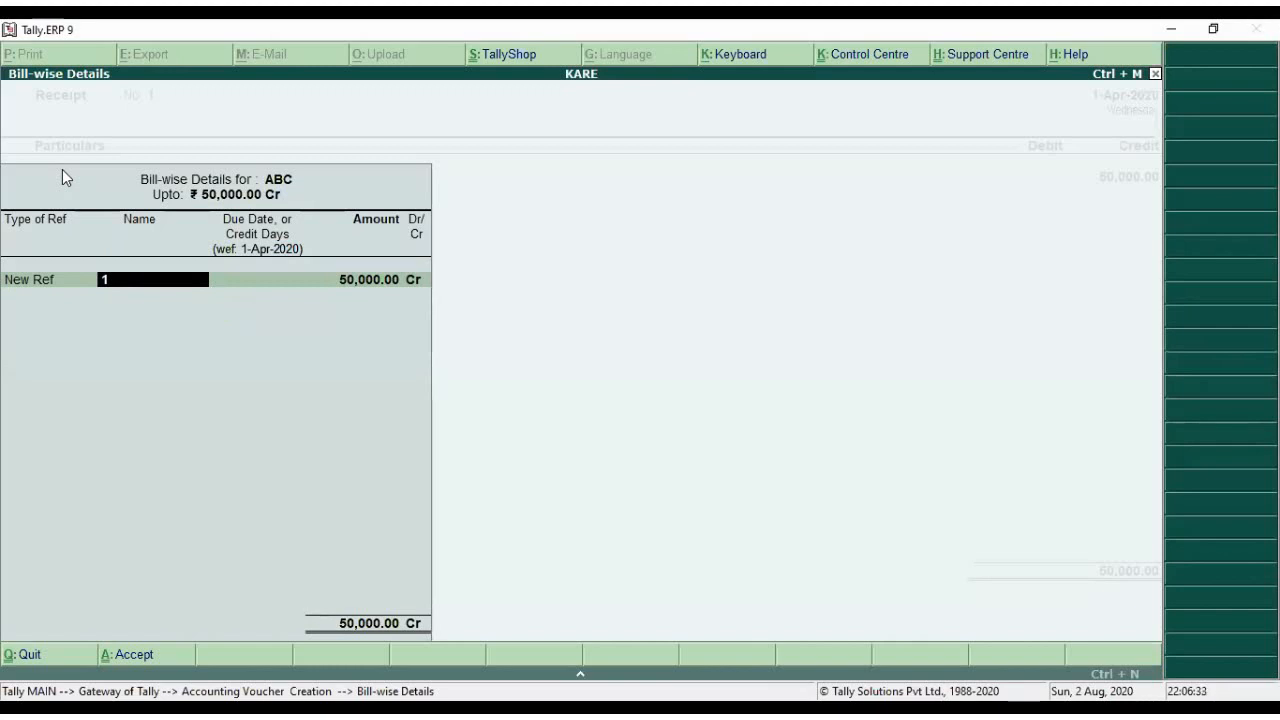
type("101")
key("BackSpace")
key("BackSpace")
key("BackSpace")
type("ABC-1 Instal")
key("Return")
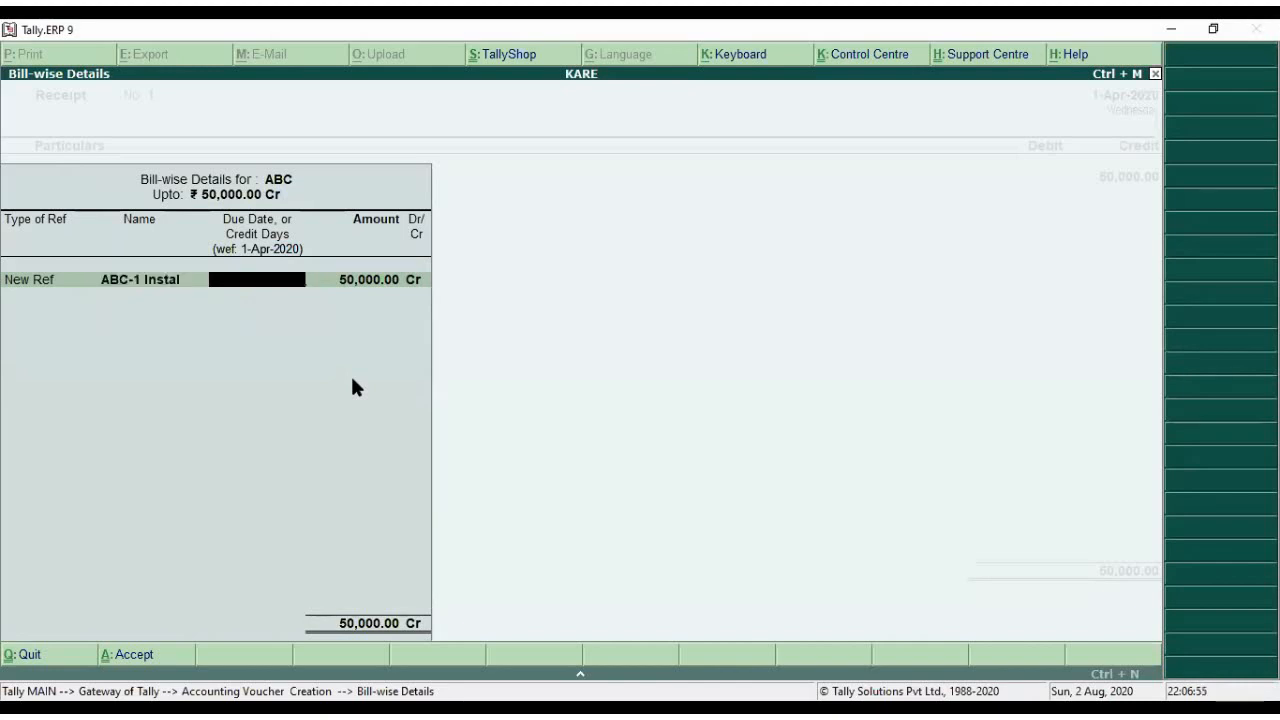
- Give the reference ABC-1 Instal a credit period of 10 days and a credit amount of 10000
type("10")
key("Return")
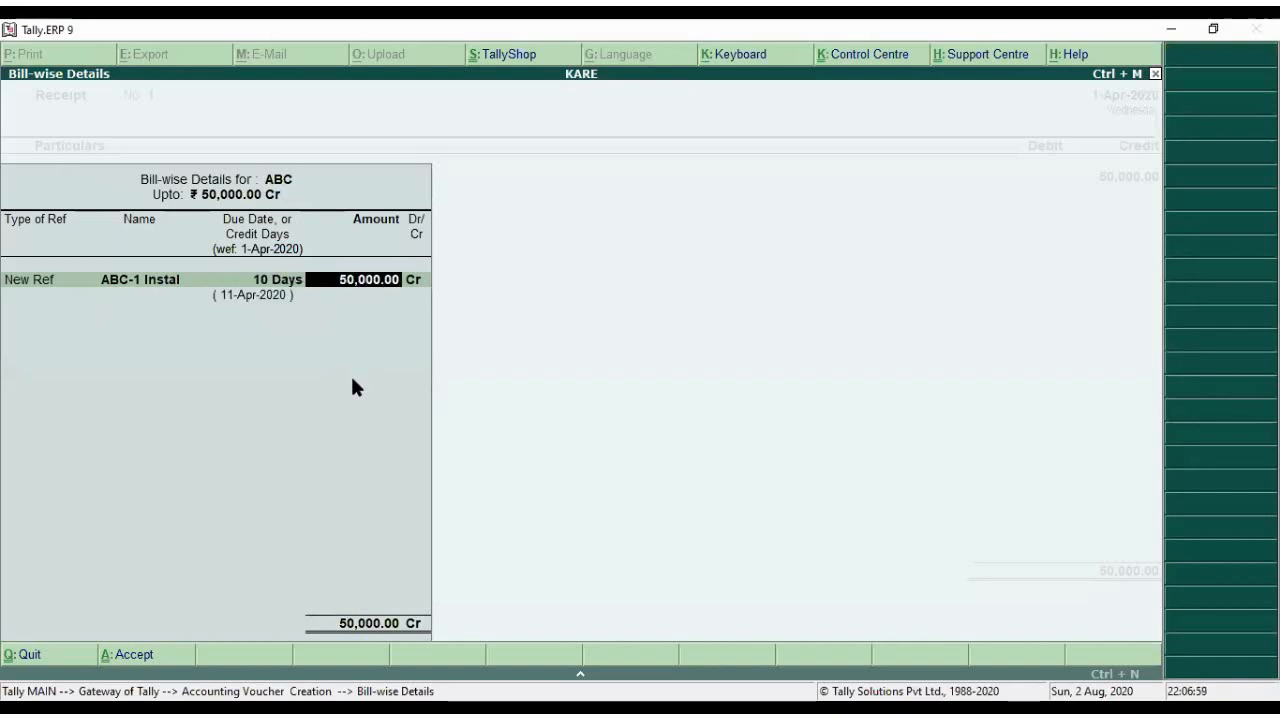
type("10000")
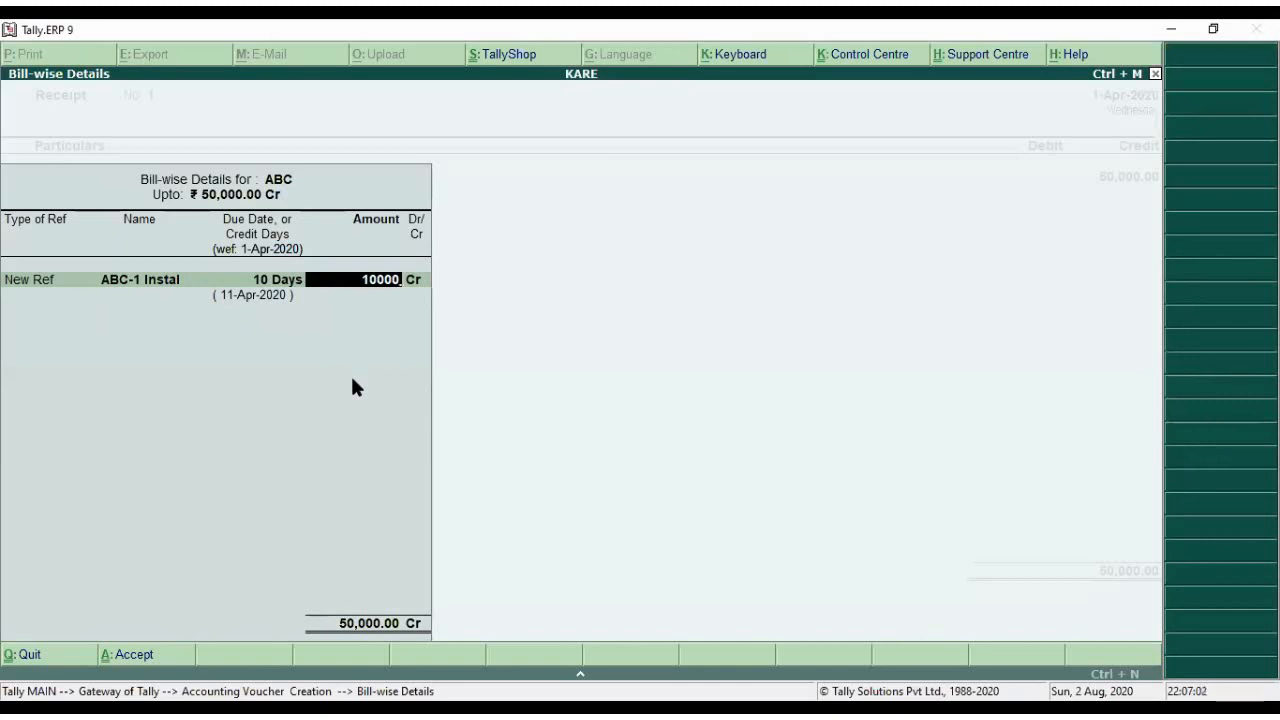
key("Return")
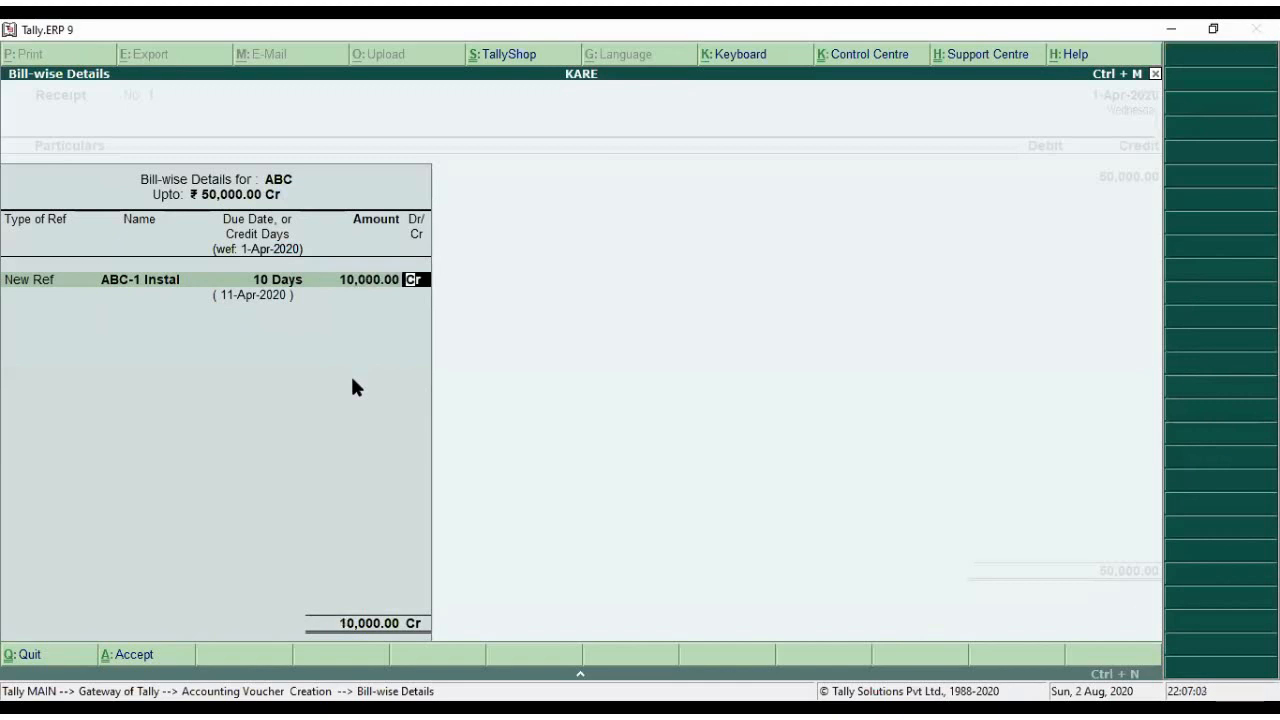
key("Return")
- Add a second New Ref entry to the bill-wise details for ABC and name it ABC-2 Instal
key("Up")
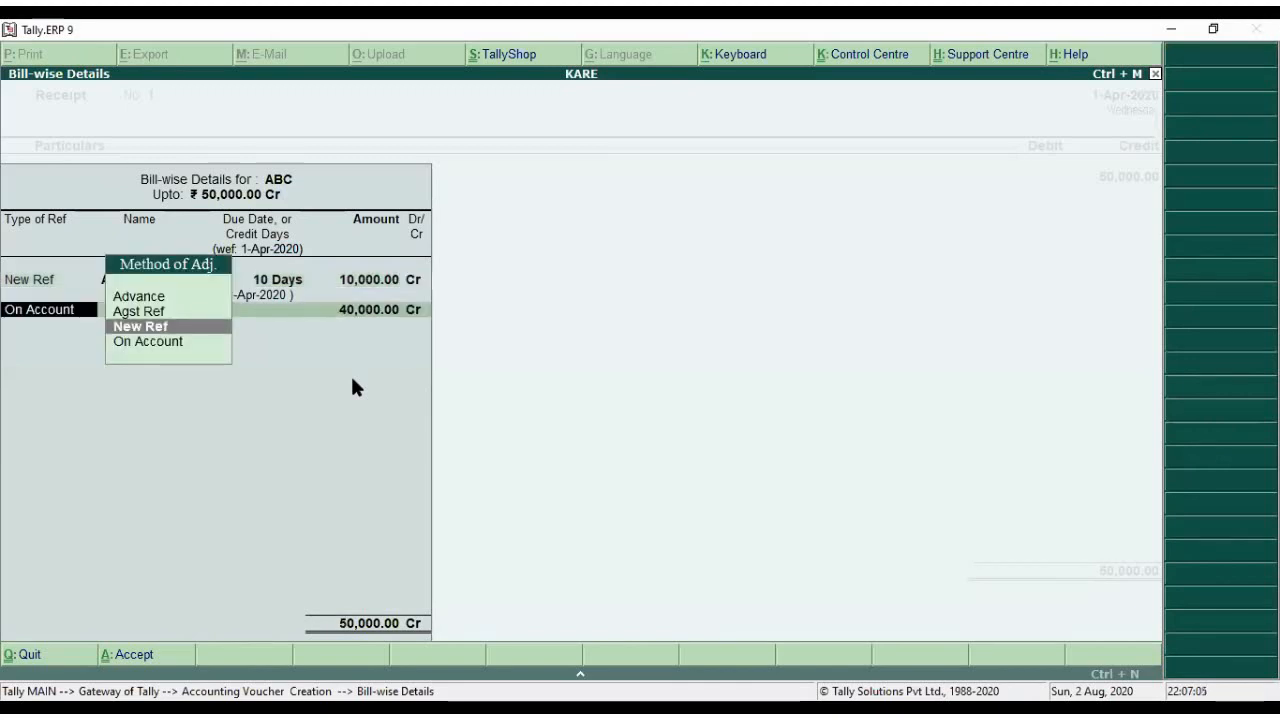
key("Return")
type("ABC-2 Instal")
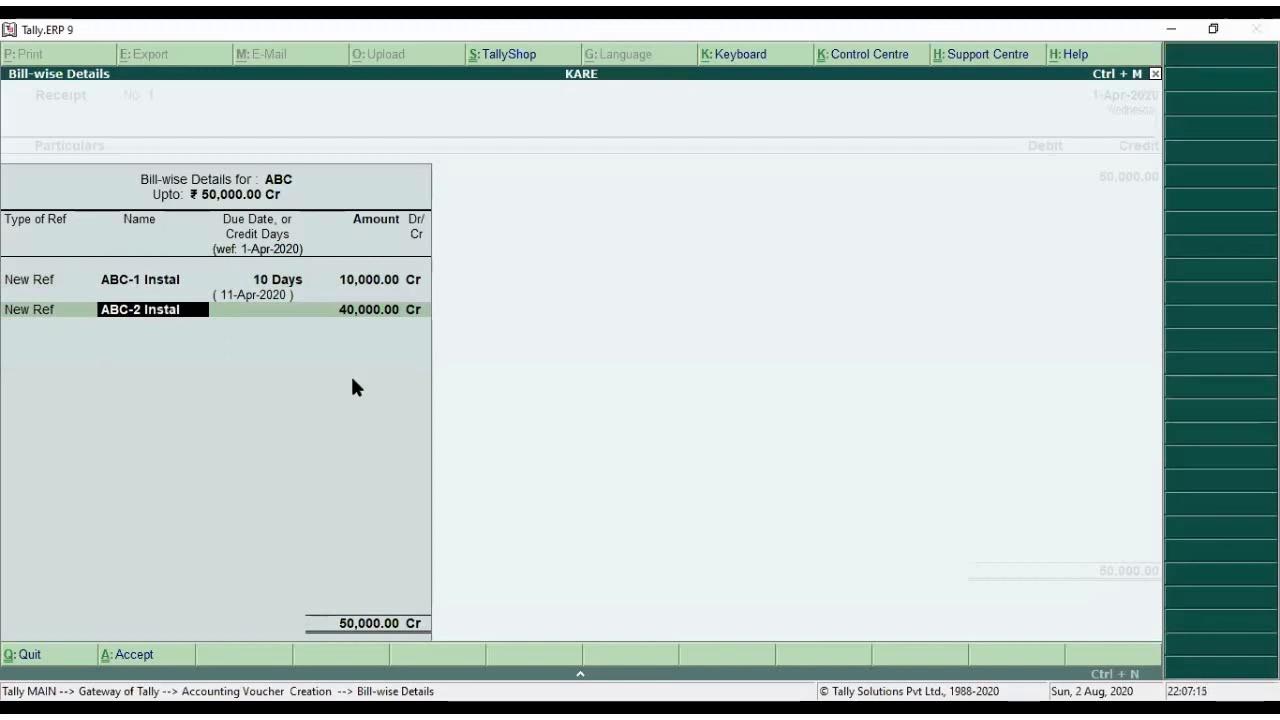
key("Return")
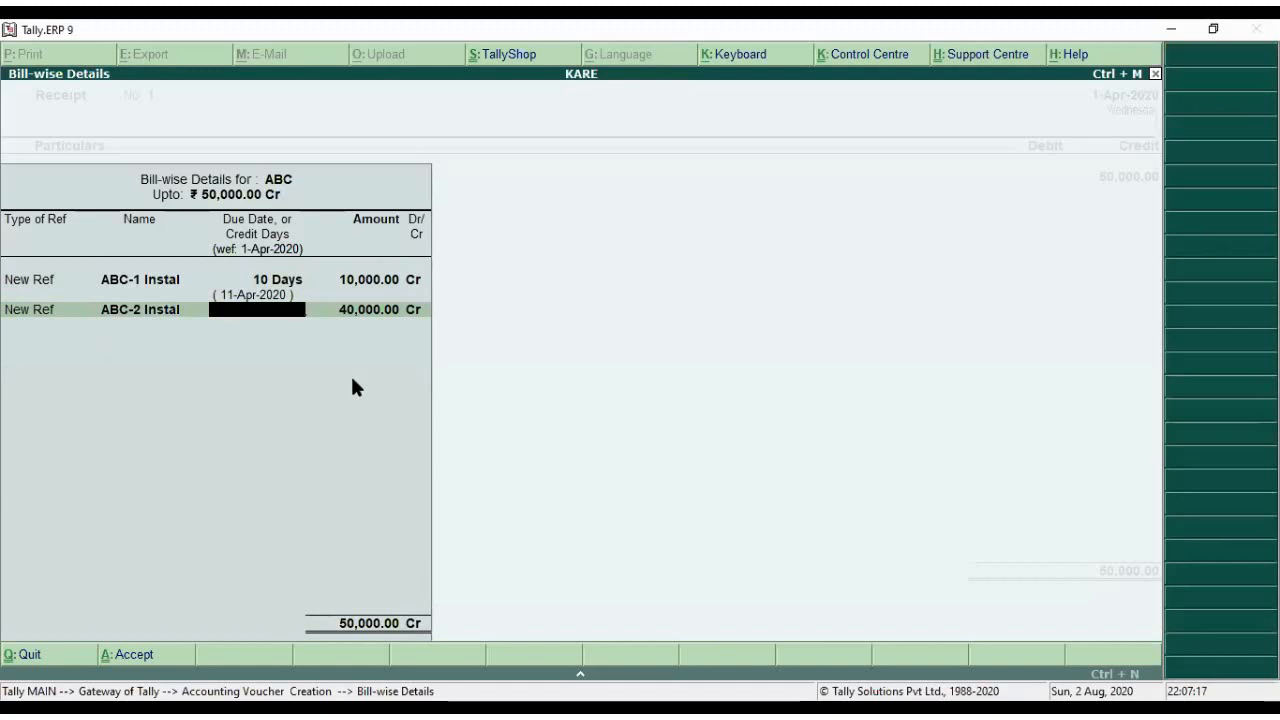
- Give the reference ABC-2 Instal a credit period of 20 days and a credit amount of 10000
type("10")
key("Return")
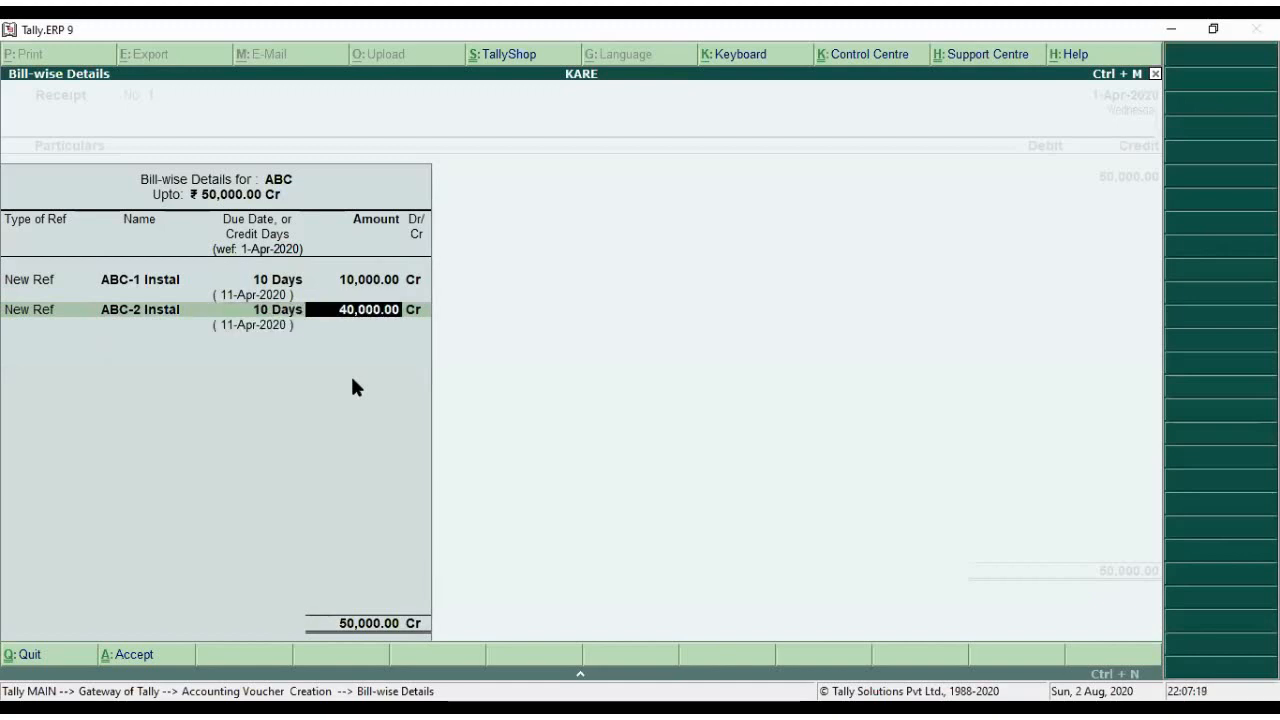
key("BackSpace")
type("20")
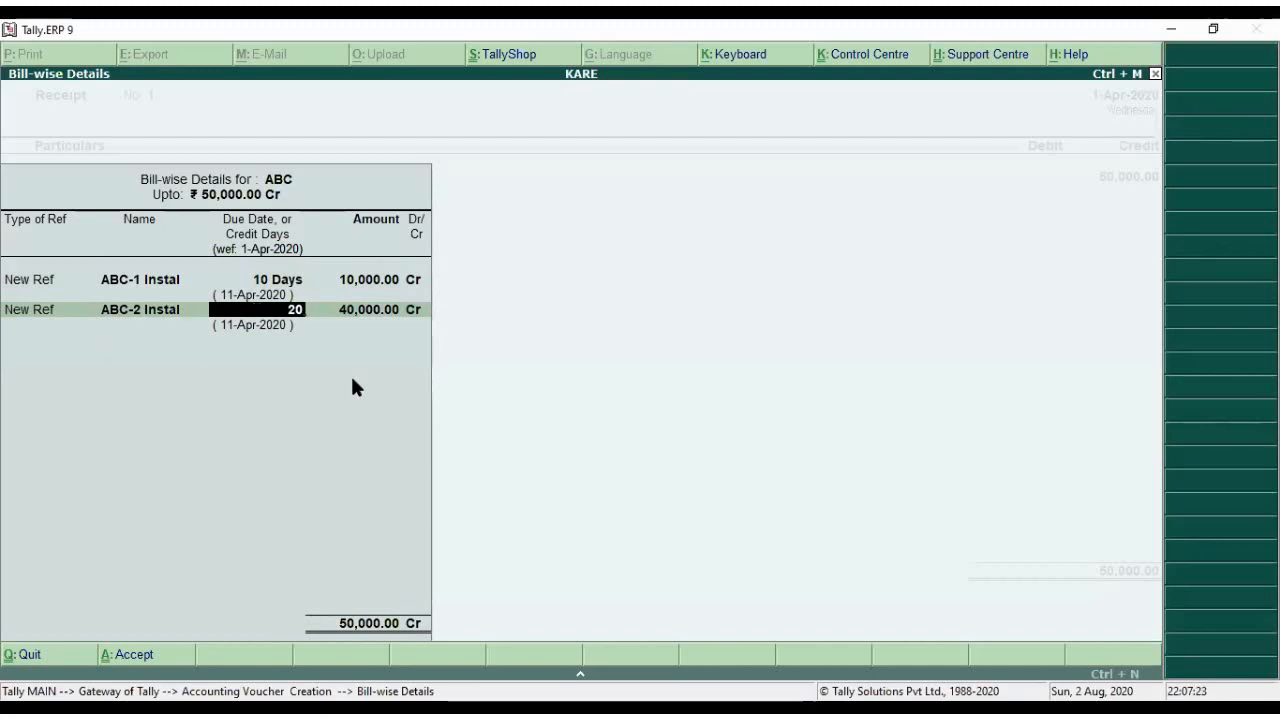
key("Return")
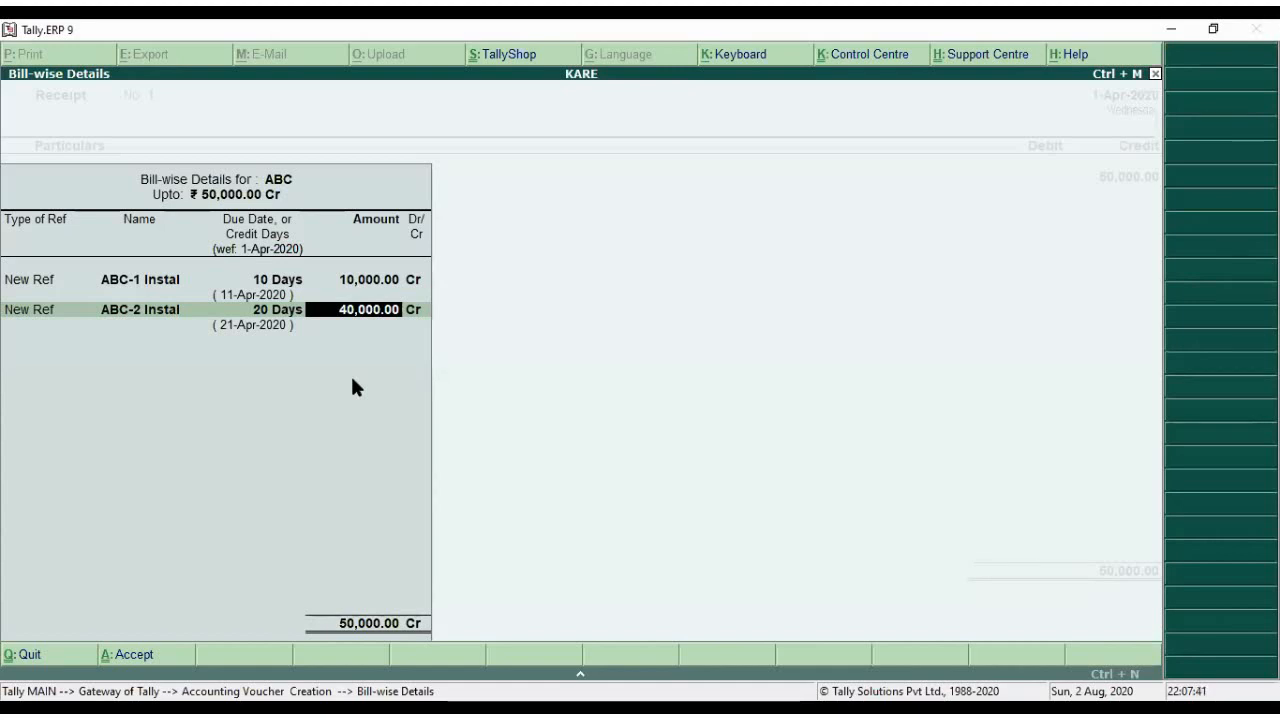
type("10000")
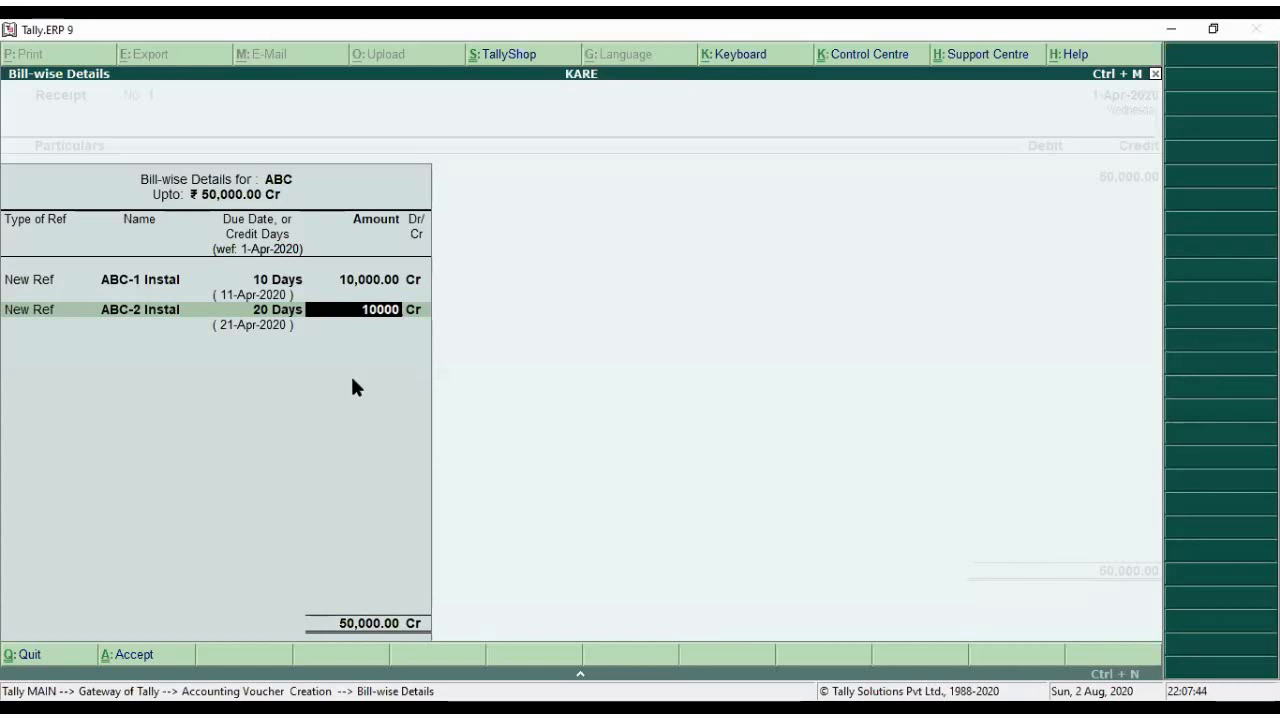
key("Return")
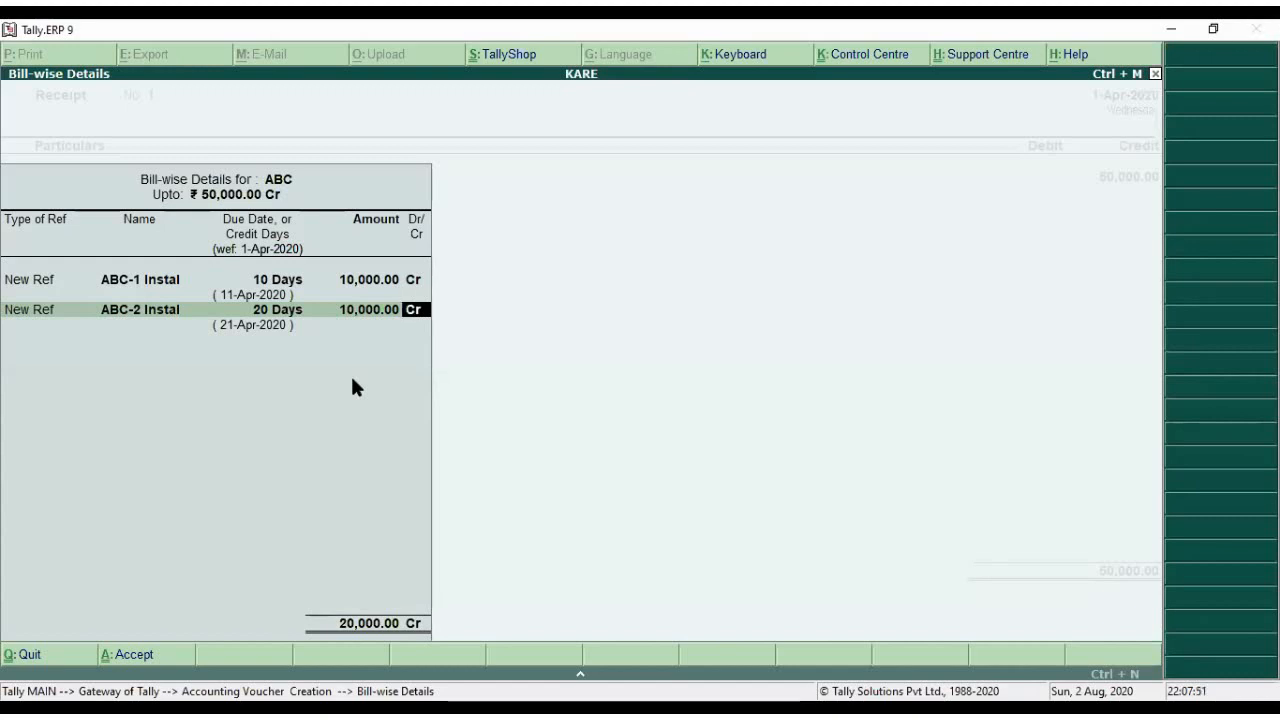
key("Return")
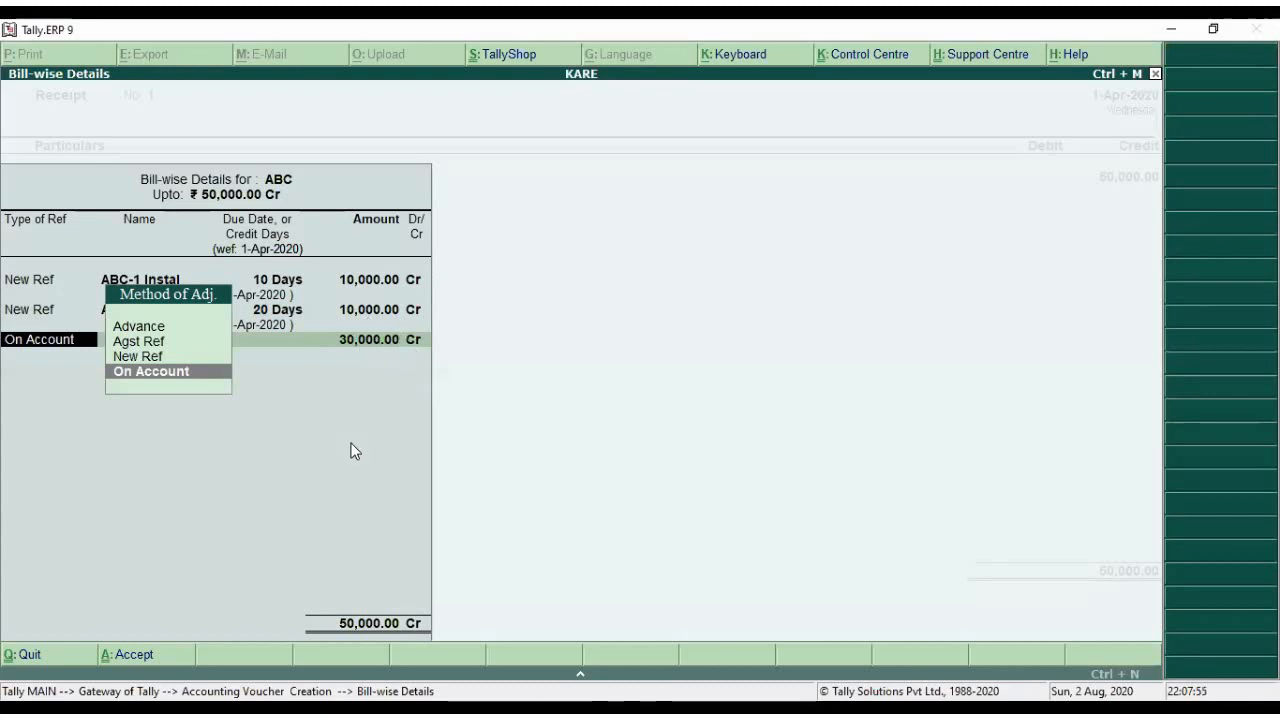
- Add a New Ref named ABC-3 Instal with a credit period of 30 days and a credit amount of 10000
key("Up")
key("Return")
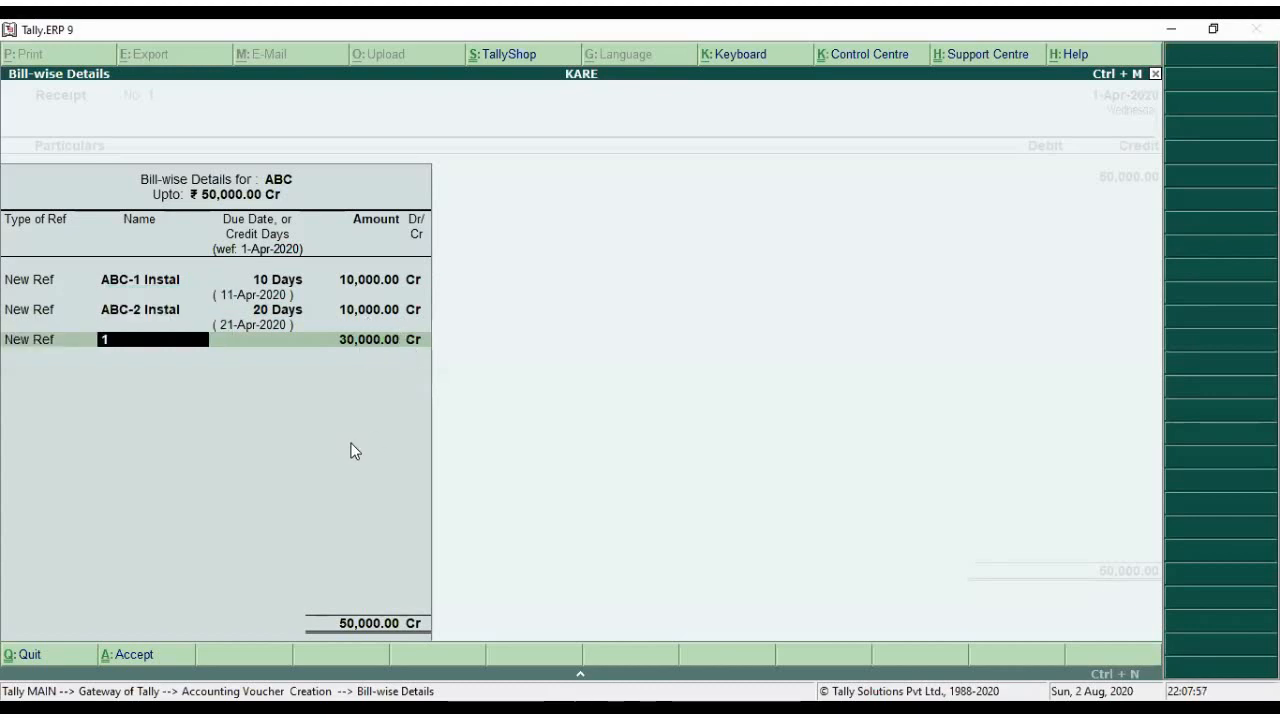
type("ABC-3 Instal")
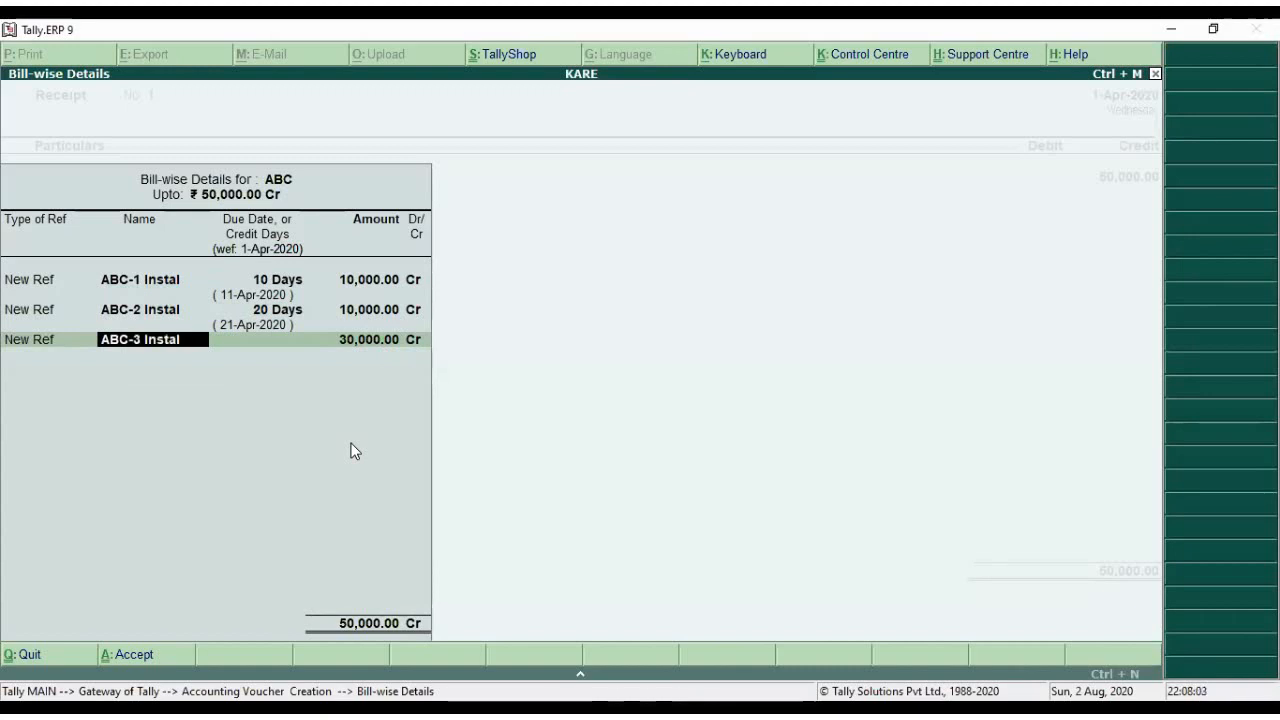
key("Return")
type("30")
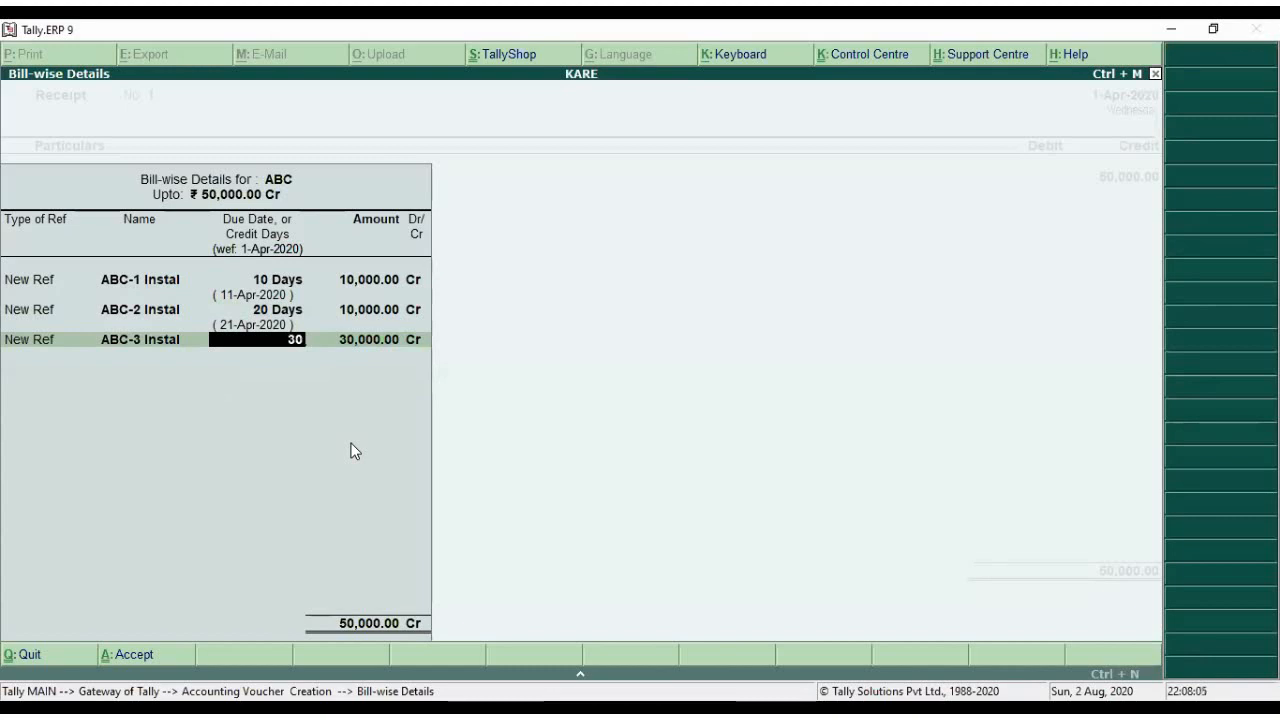
key("Return")
type("10,0000")
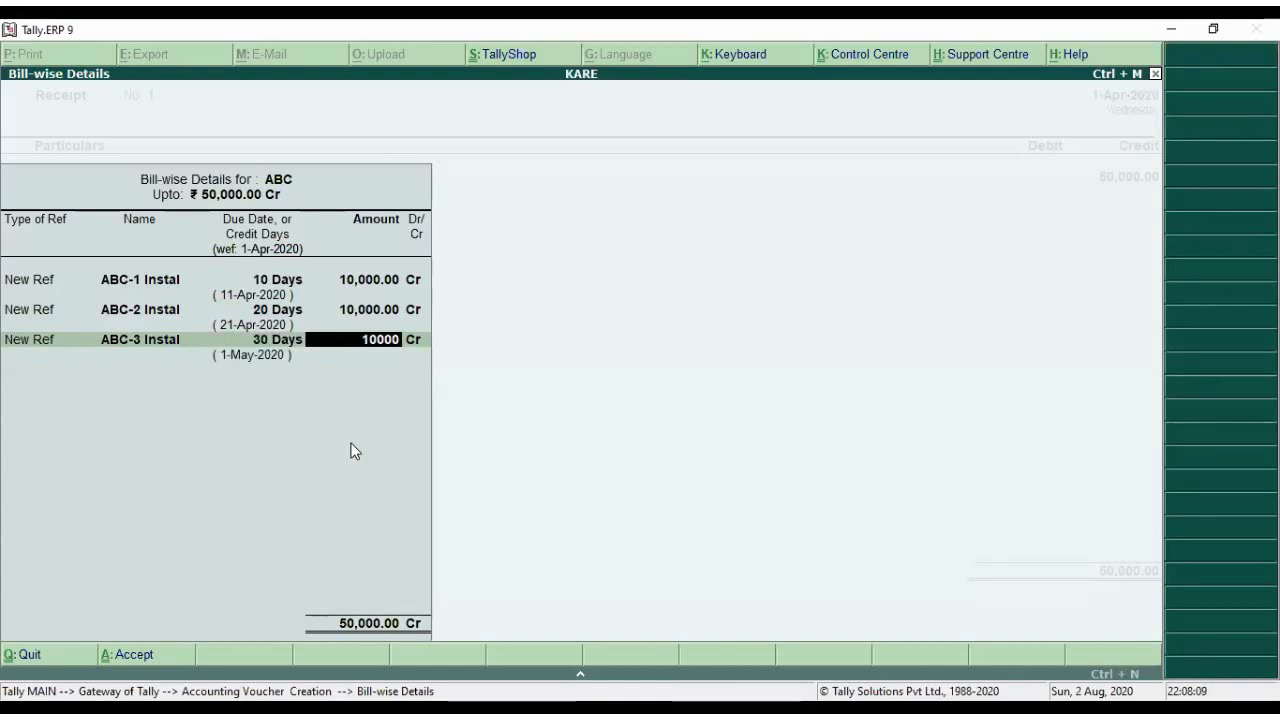
key("Return")
key("Return")
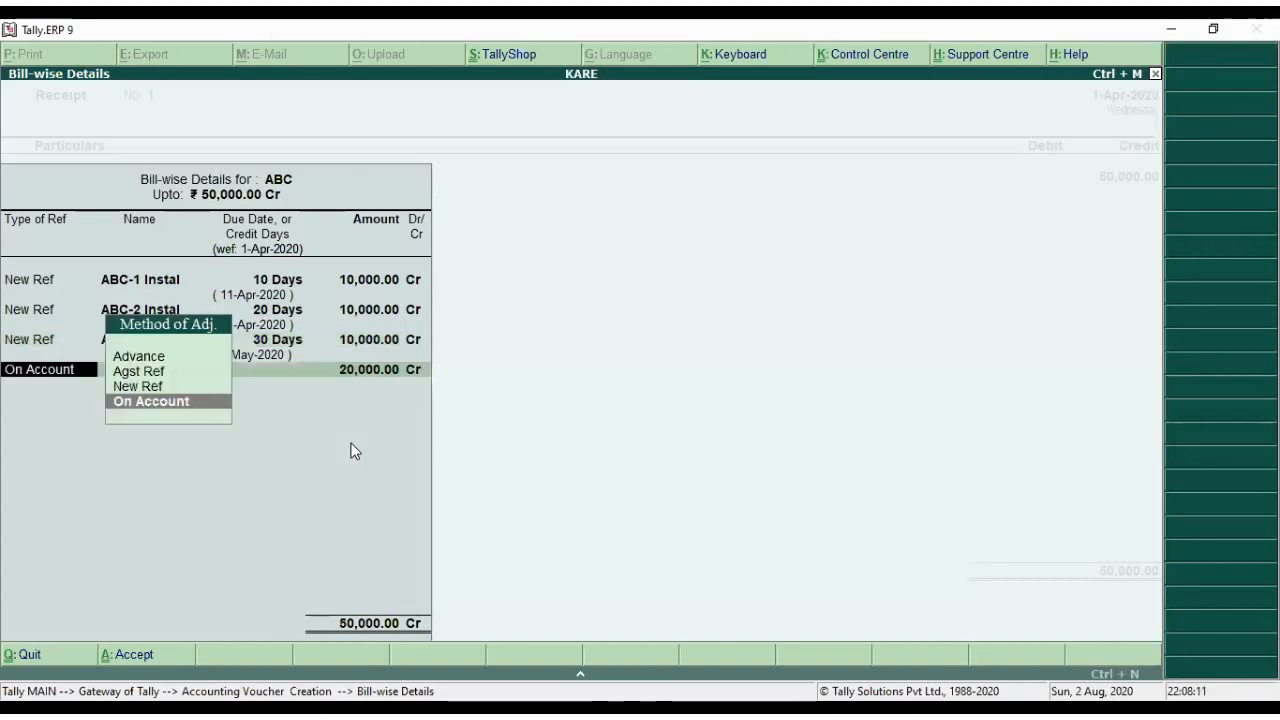
- Add a New Ref named ABC-4 Instal with a 40-day credit period and the remaining 20,000 credit, completing the bill-wise details
key("Down")
key("Return")
type("ABC-")
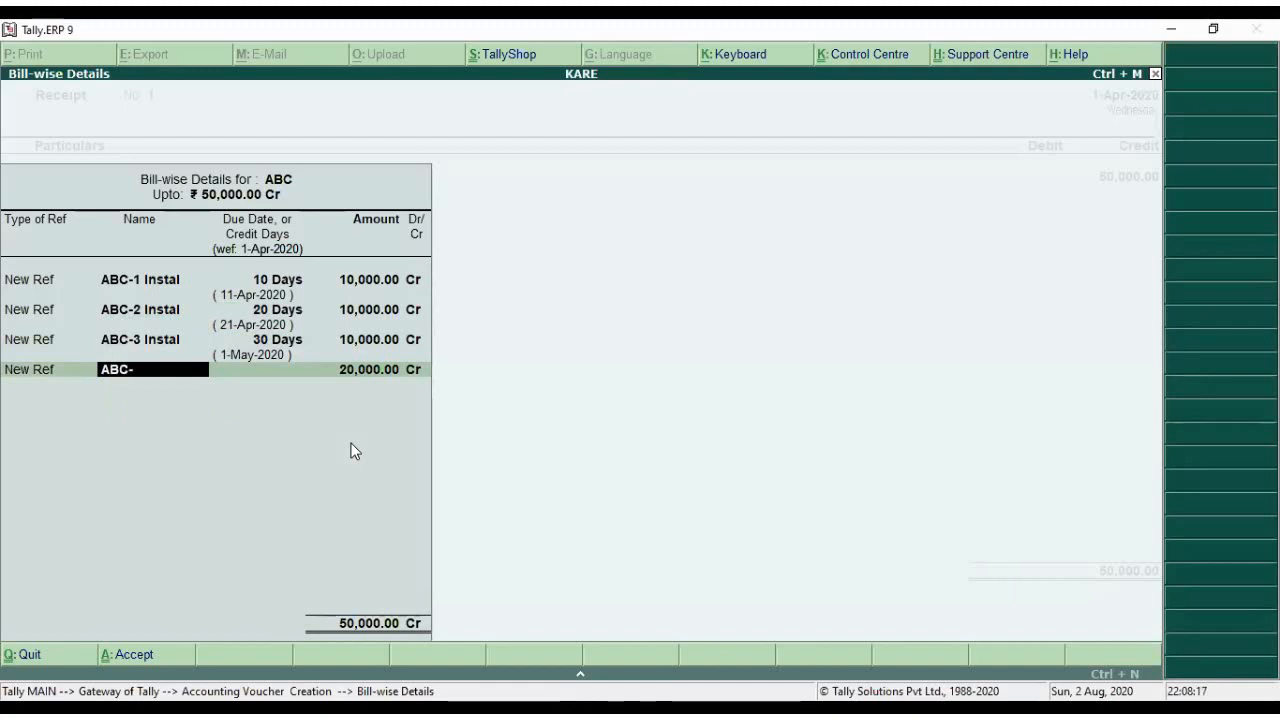
type("4 Instal")
key("Return")
type("40")
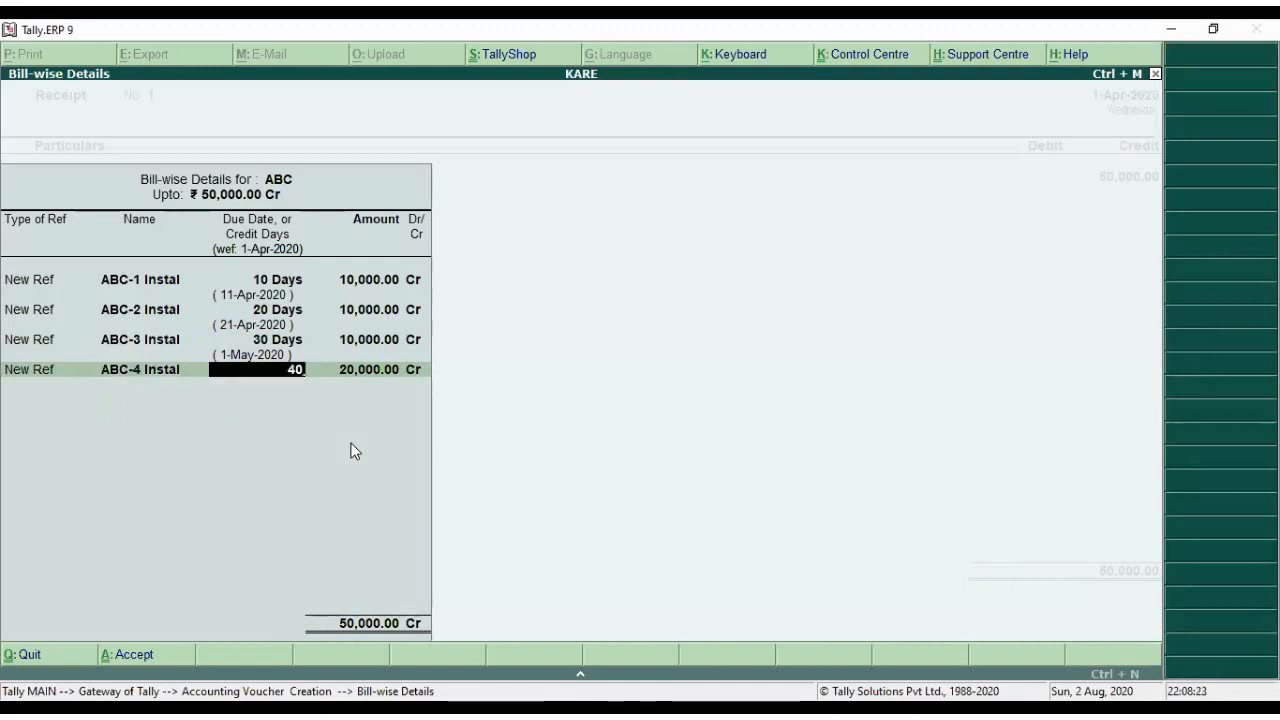
key("Return")
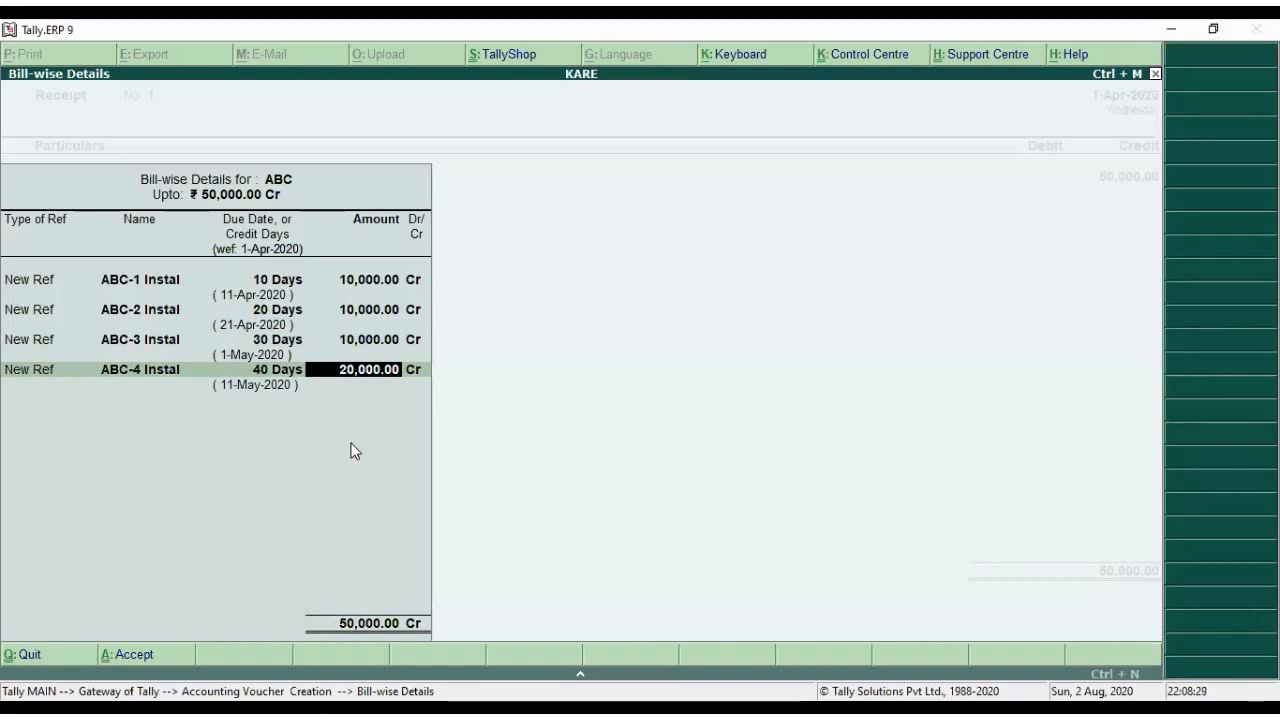
key("Return")
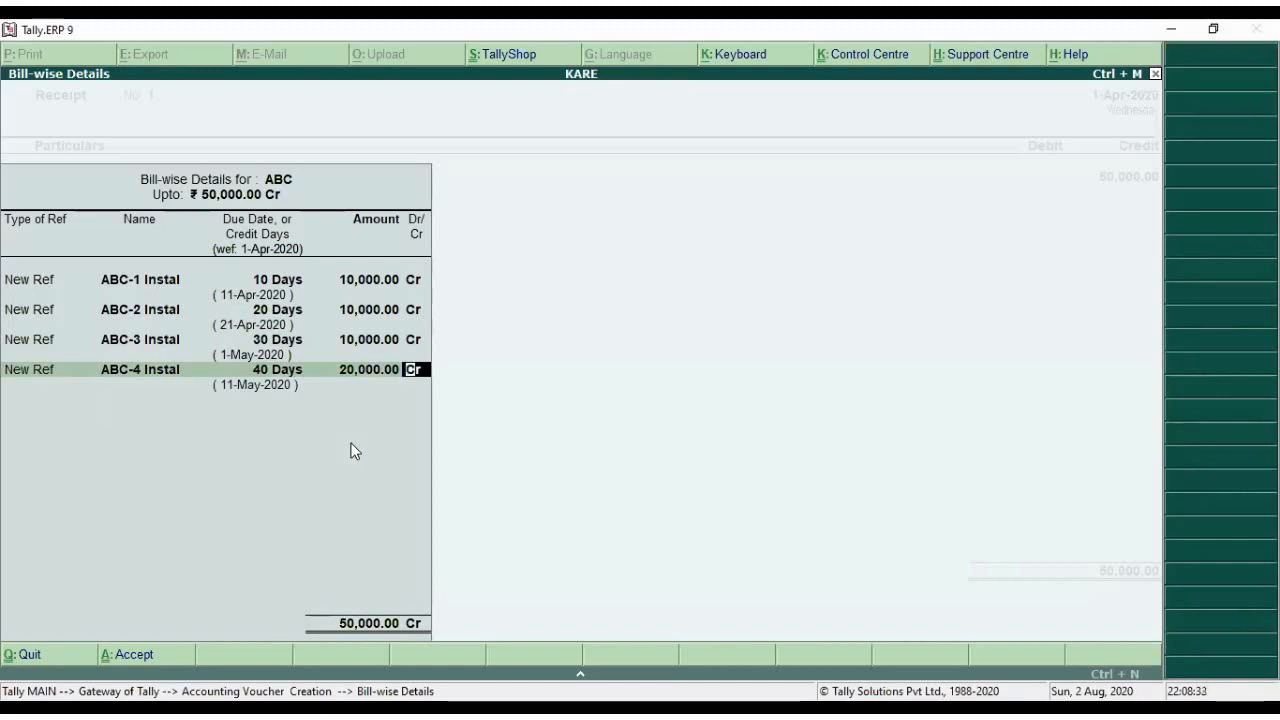
key("Return")
- Debit the Cash ledger with 50,000 in the receipt voucher
type("Ca")
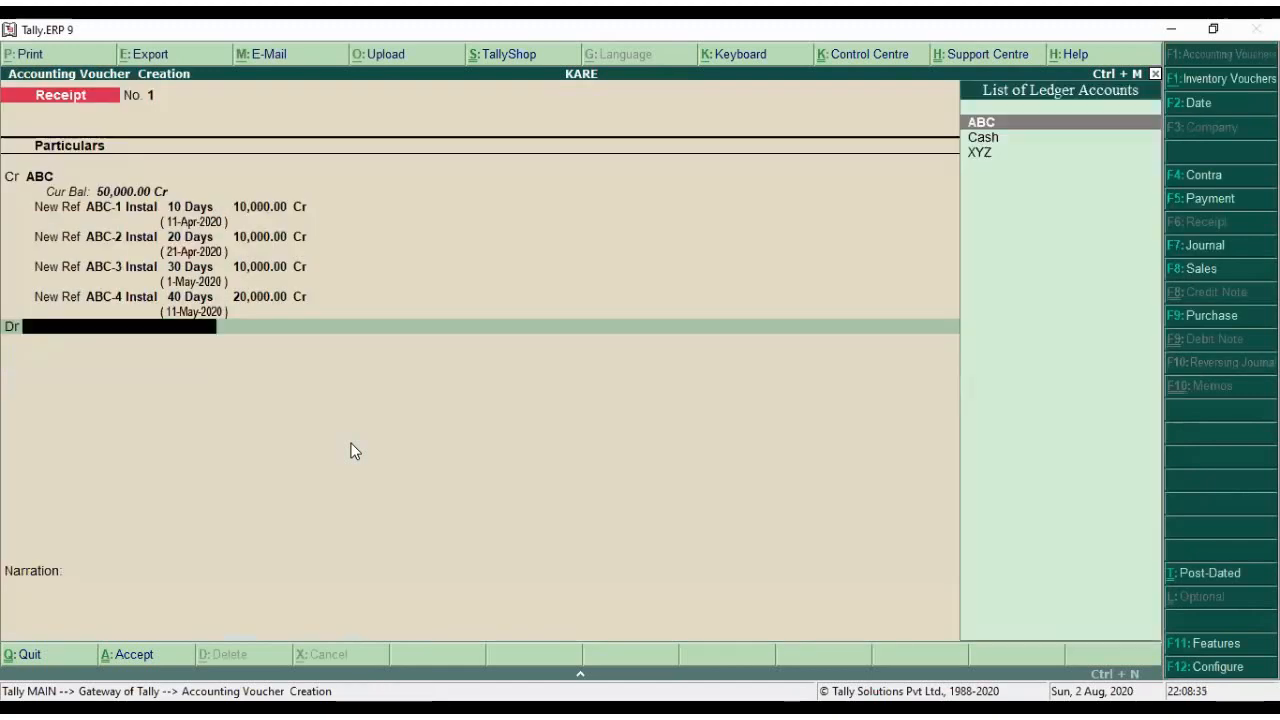
key("Return")
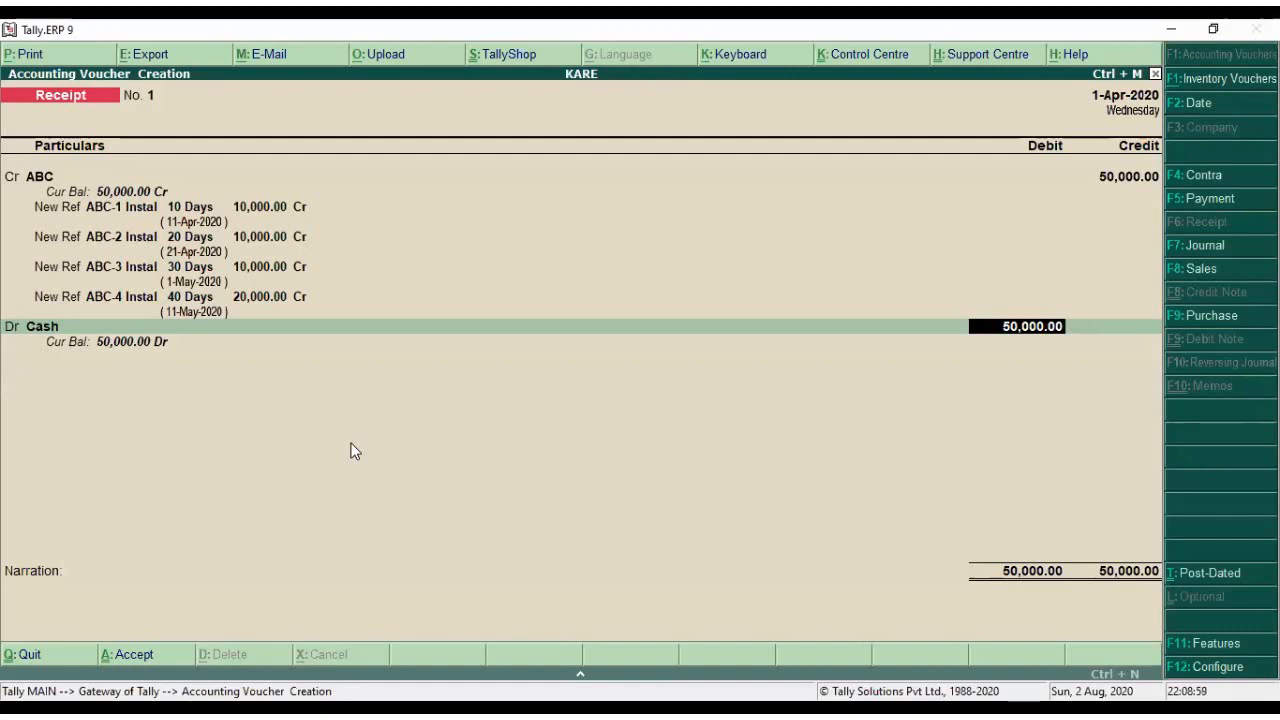
key("BackSpace")
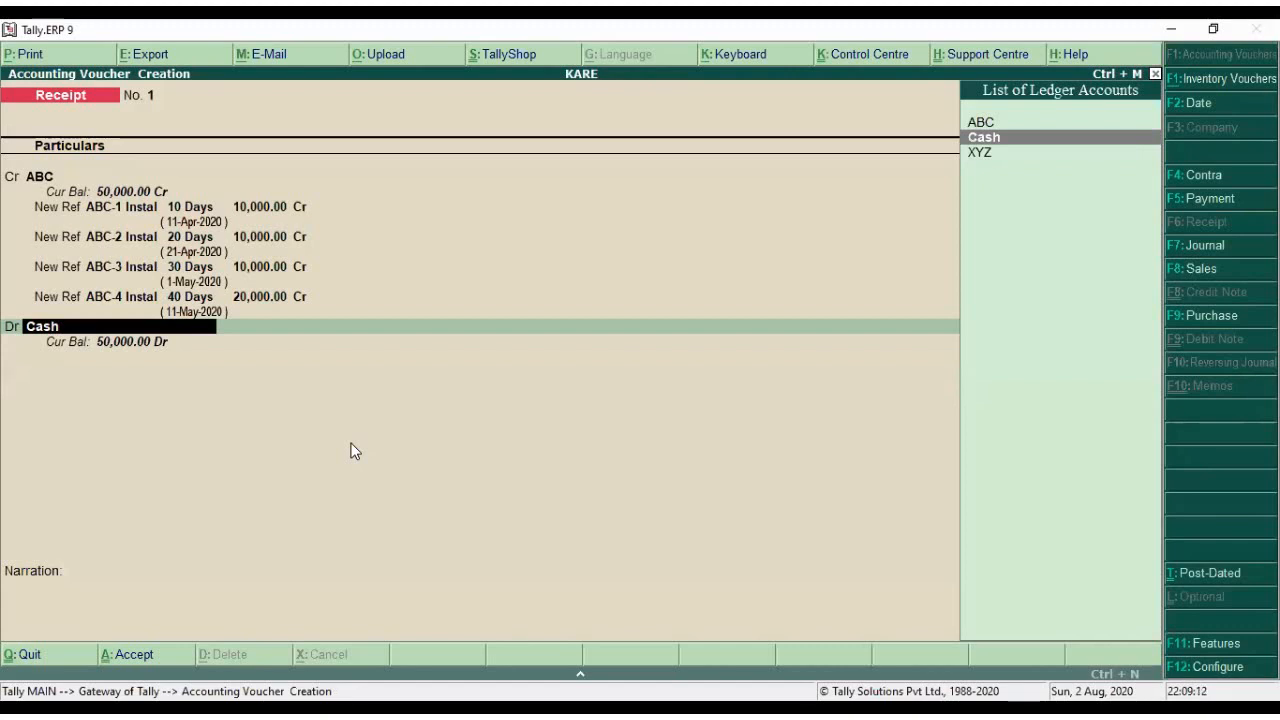
key("Return")
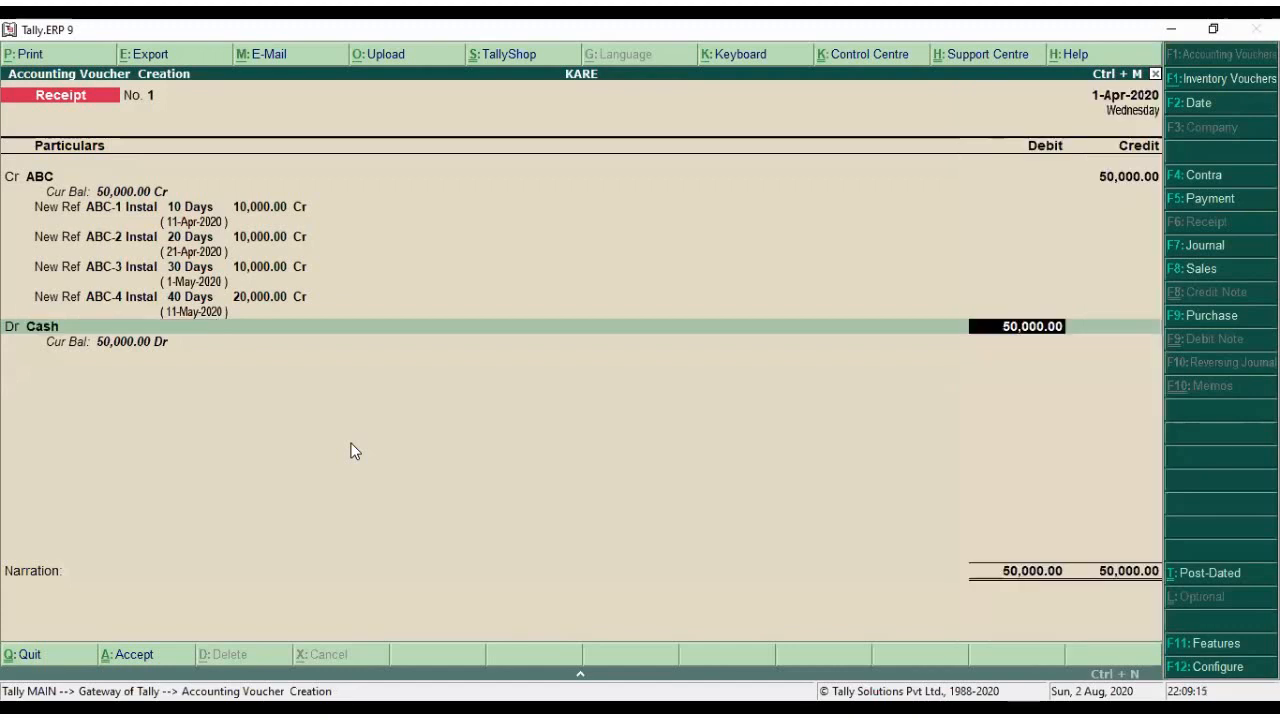
key("Return")
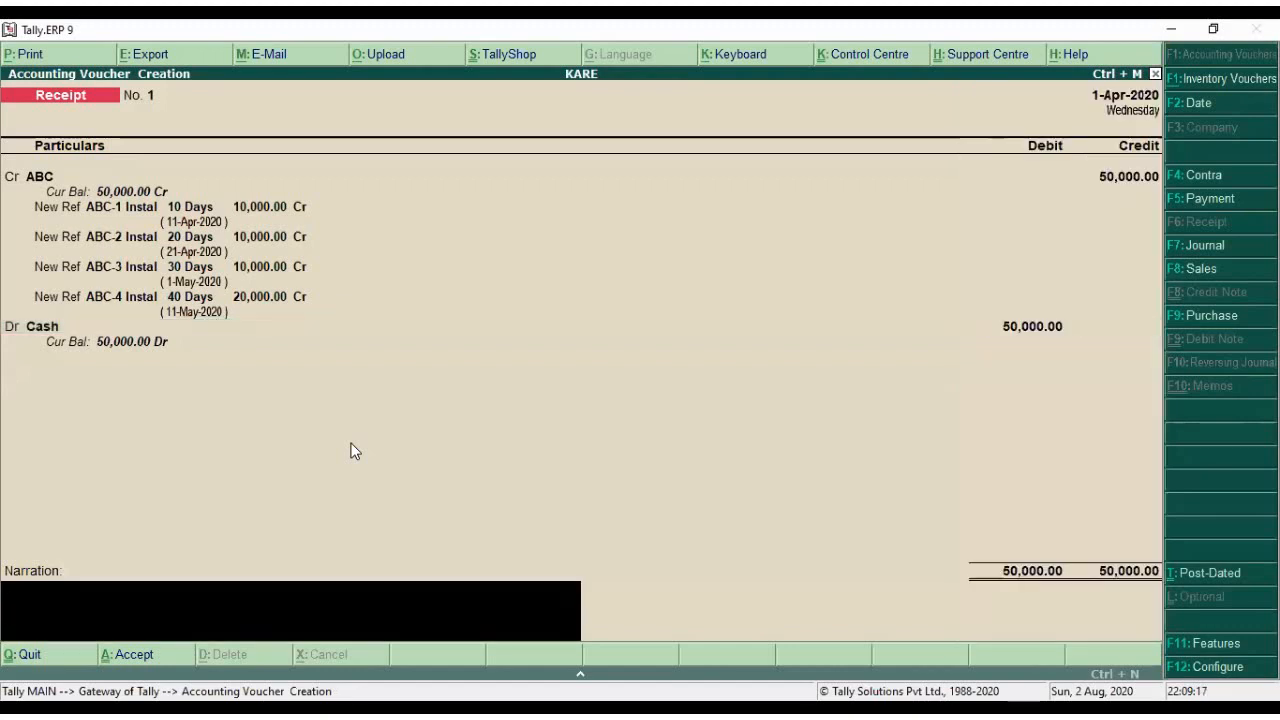
- Enter the narration Credit and save the receipt voucher
type("Credit")
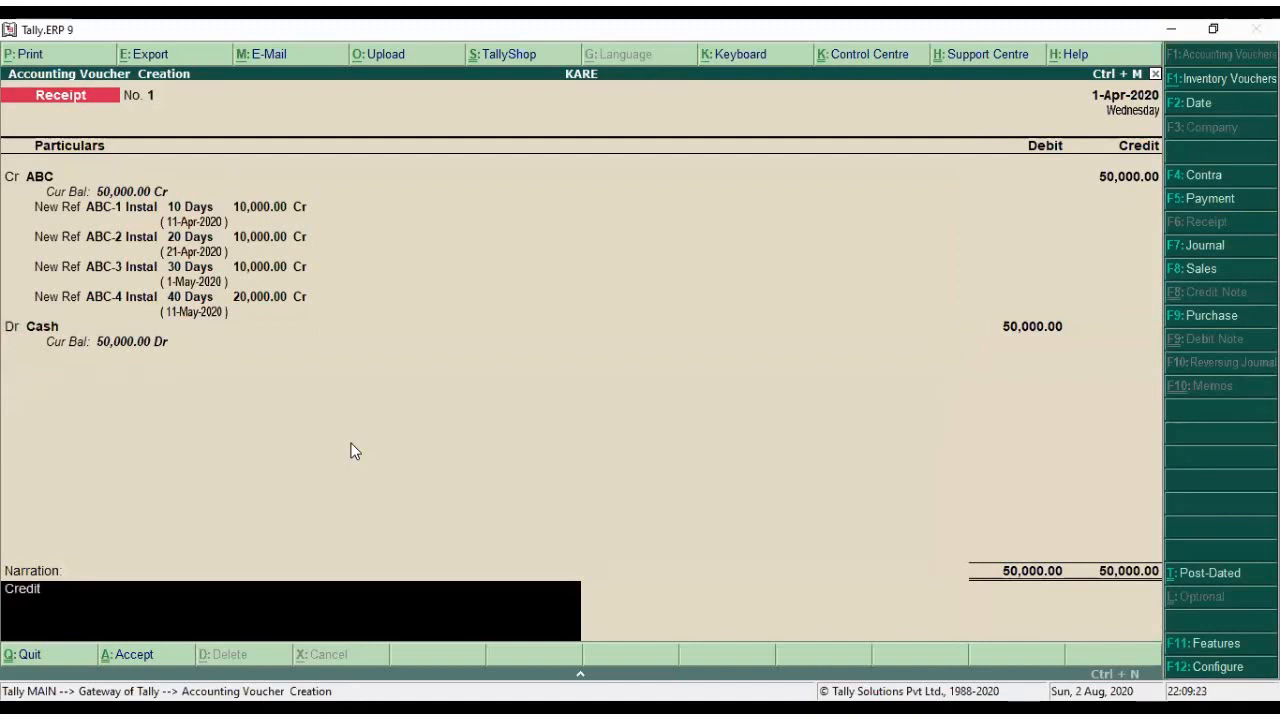
key("Return")
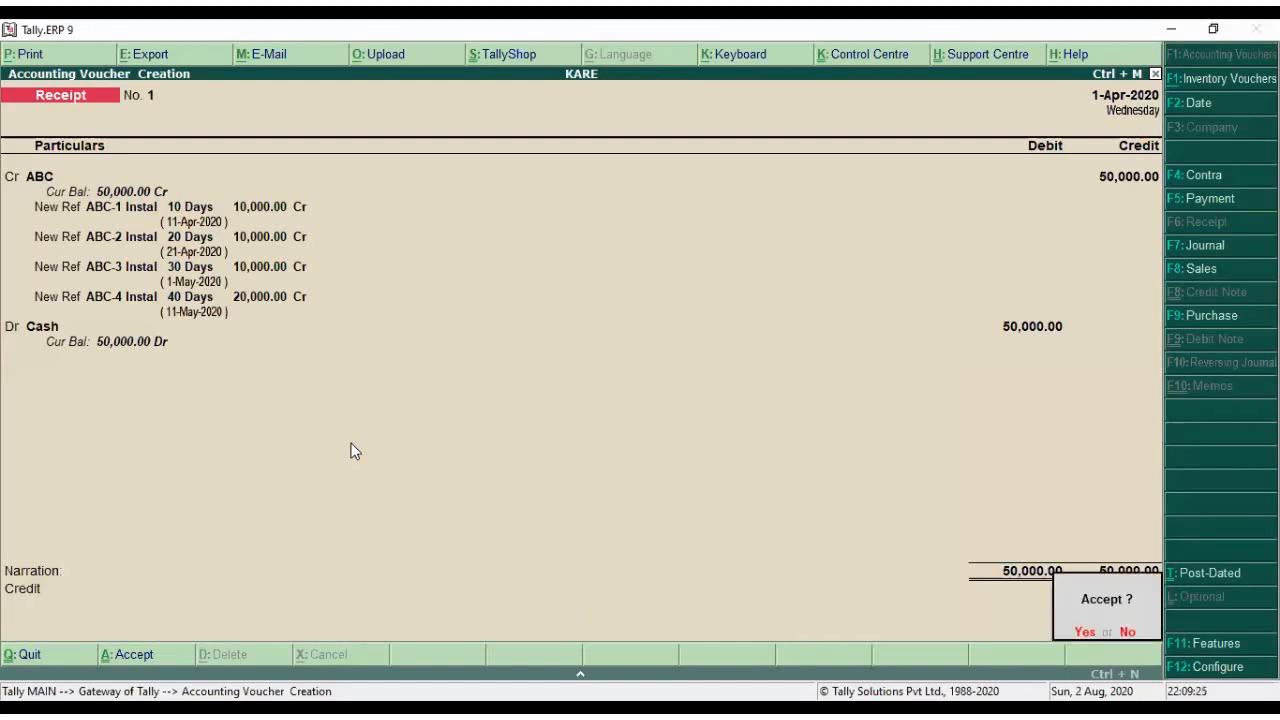
key("Return")
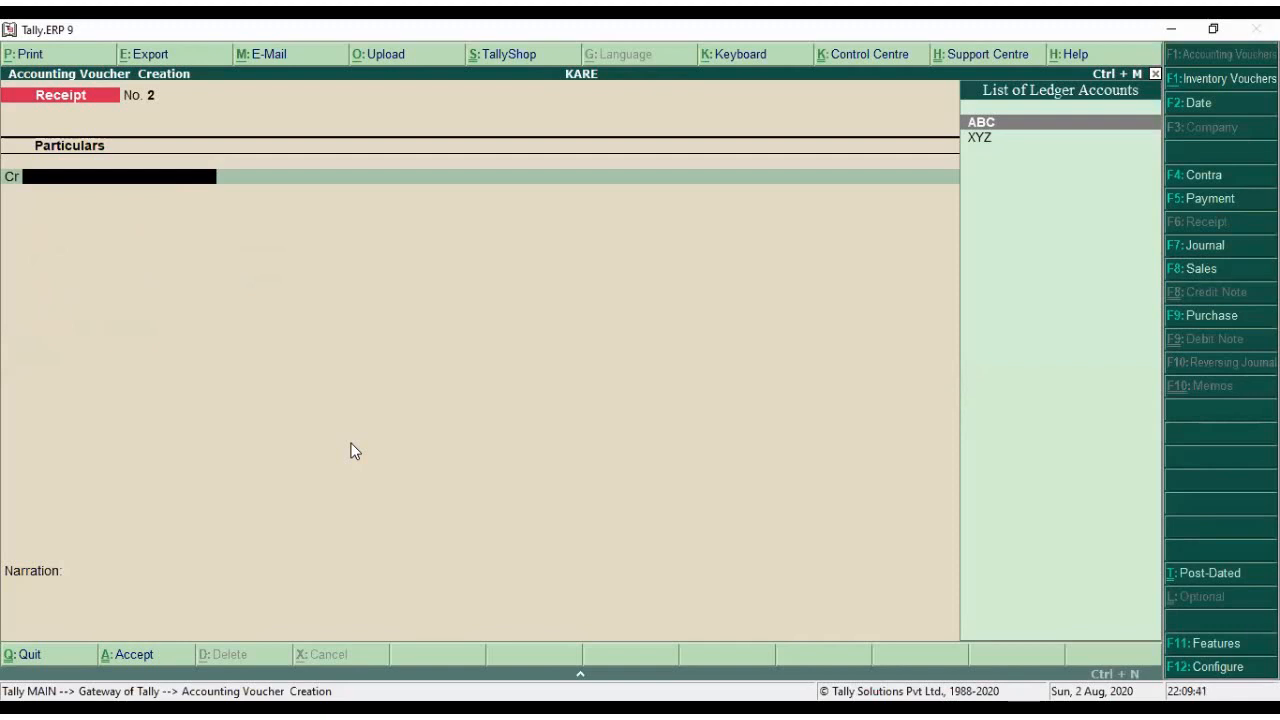
key("F5")
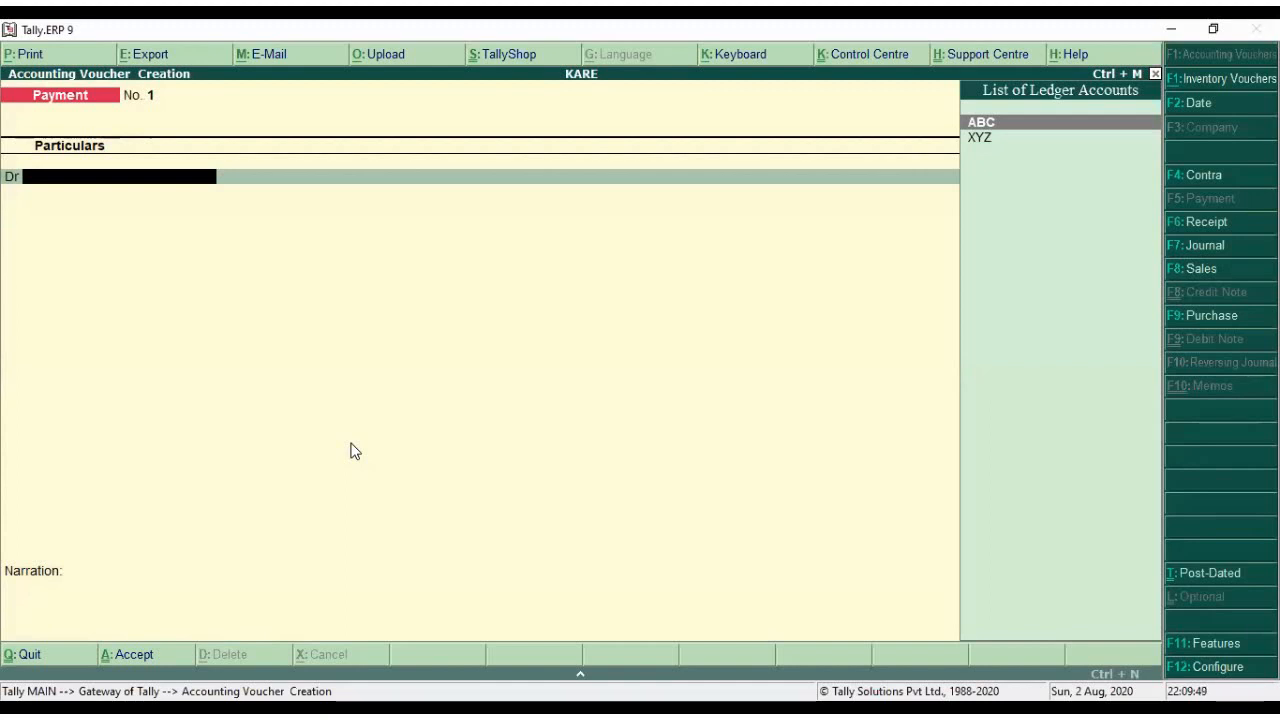
key("Return")
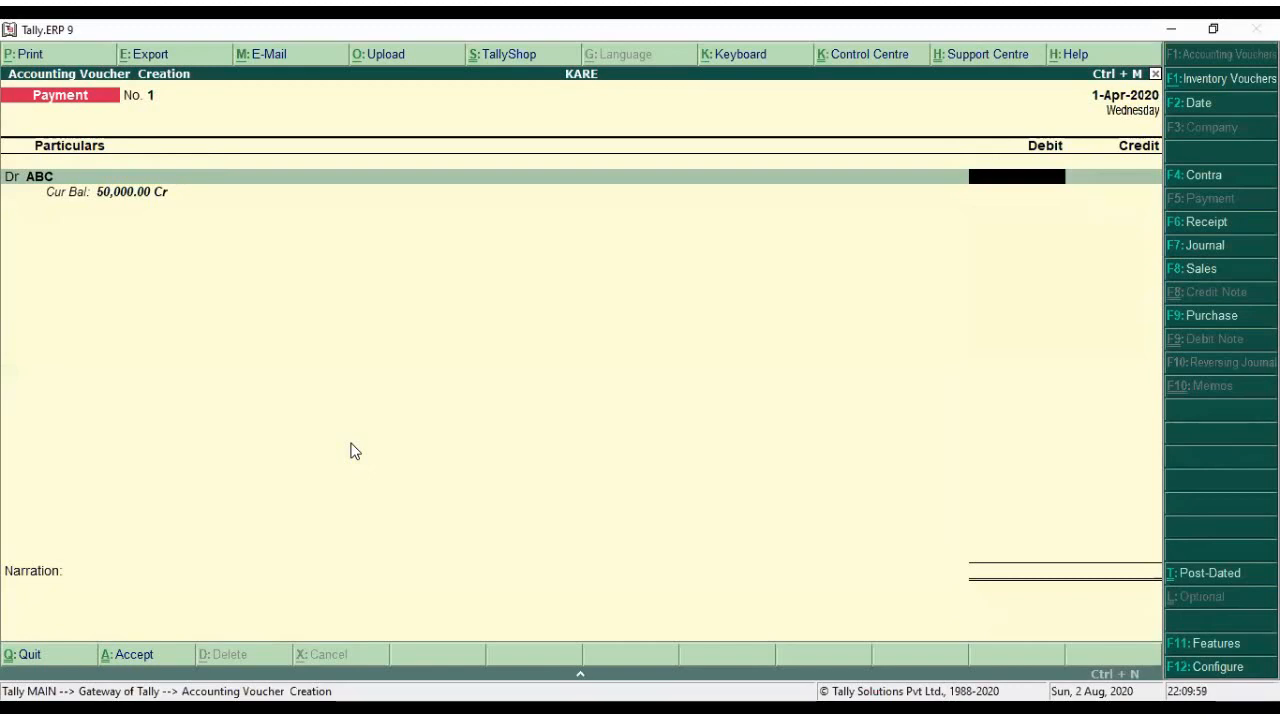
key("Escape")
key("Escape")
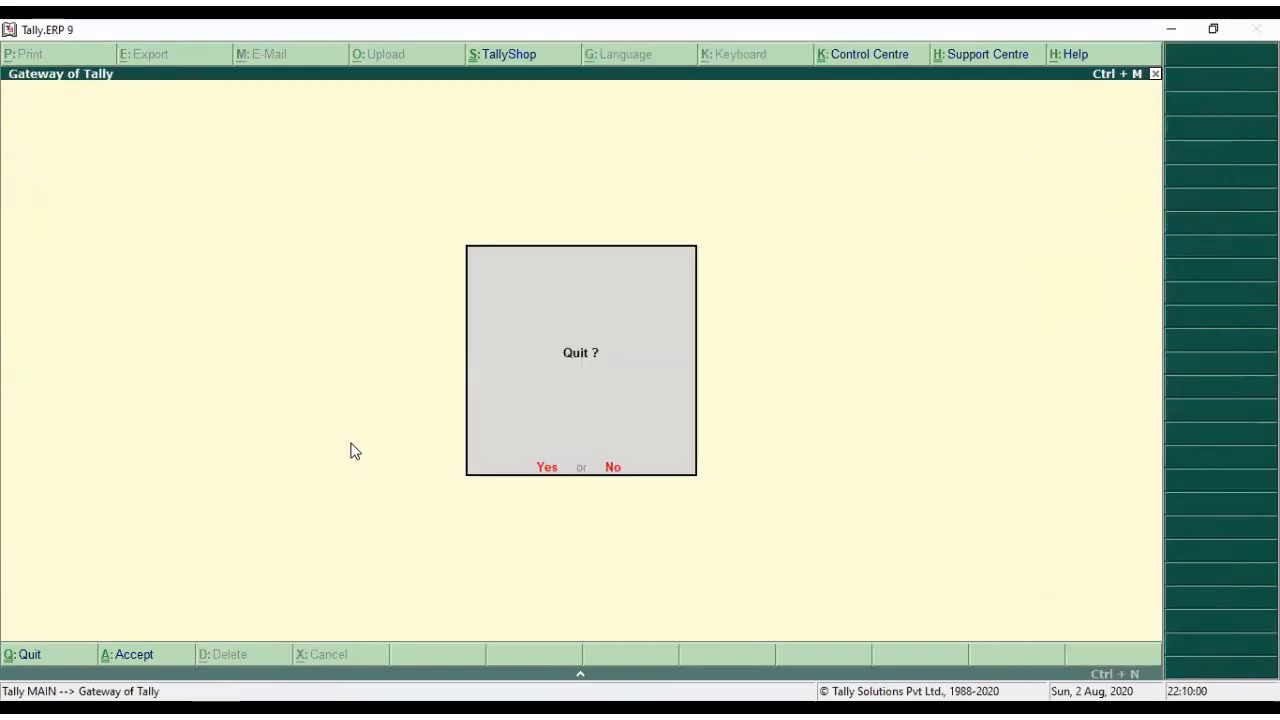
key("n")
- From the Gateway of Tally, open the Outstandings reports within the Statements of Accounts display
key("Down")
key("Down")
key("Down")
key("Down")
key("Down")
key("Down")
key("Down")
key("Return")
key("Down")
key("Down")
key("Down")
key("Return")
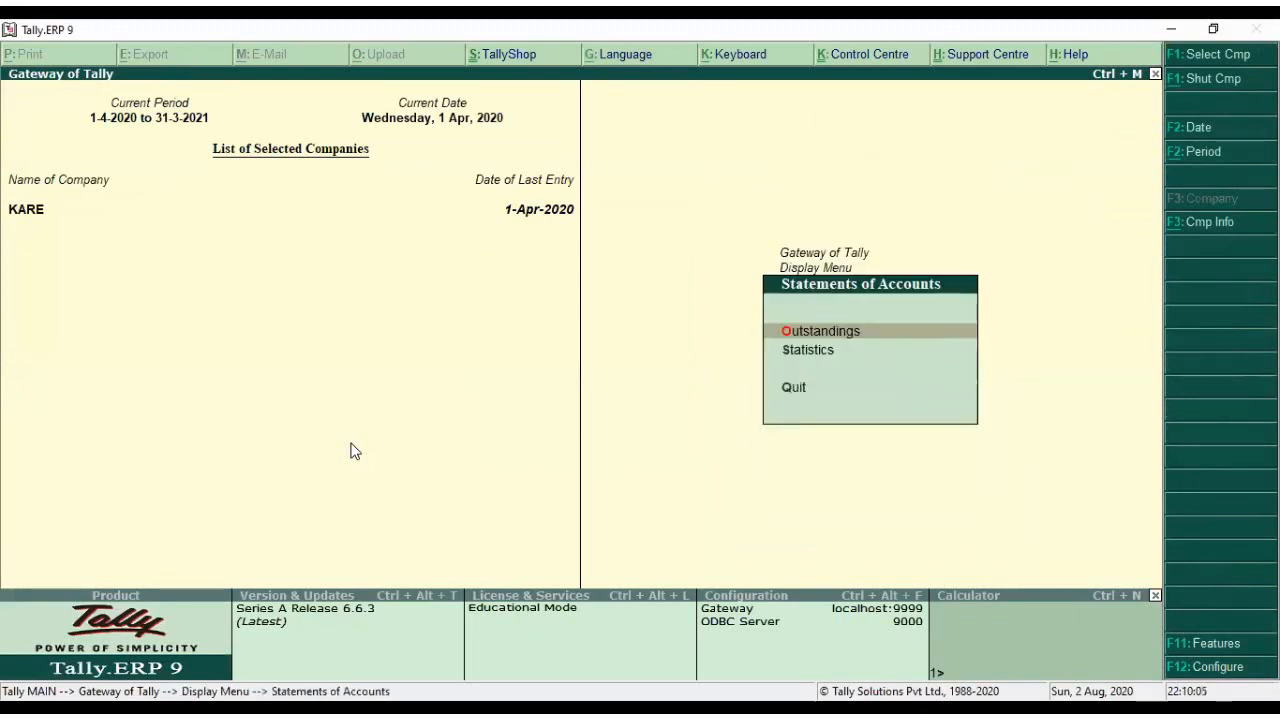
key("Return")
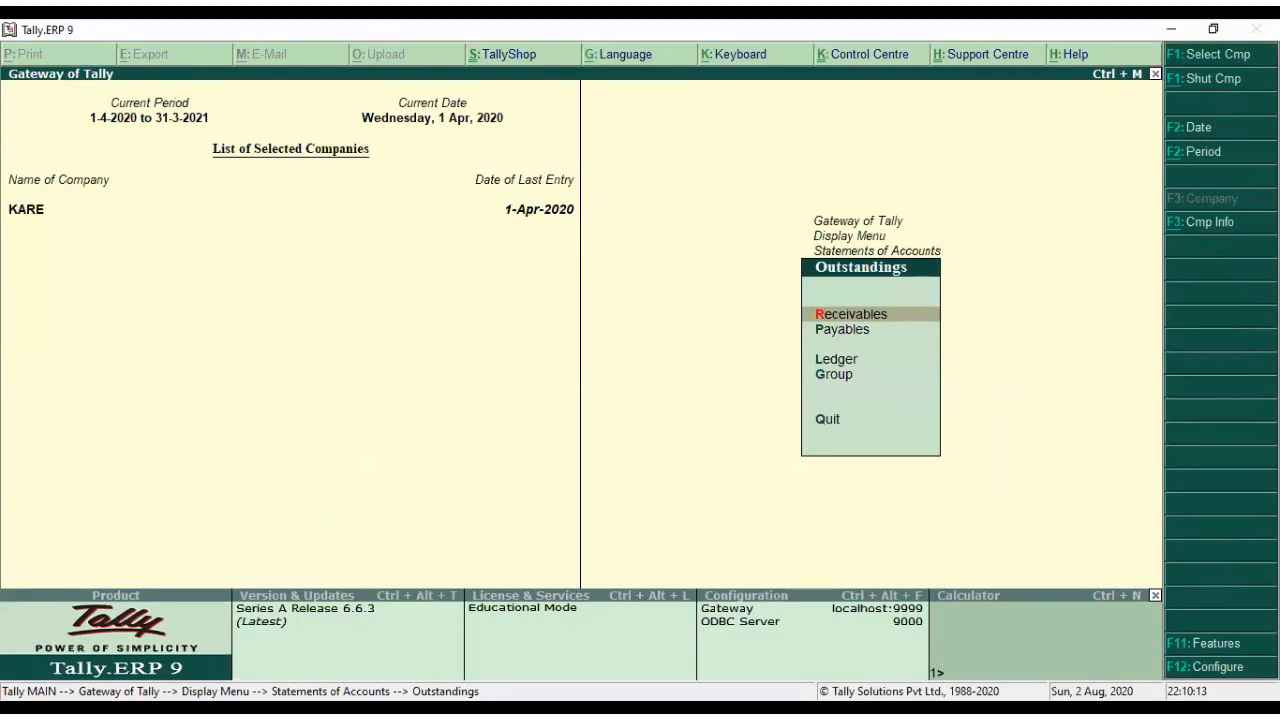
- Display the outstanding bills of the Sundry Creditors group and view them in detailed form, returning to the condensed form
key("Down")
key("g")
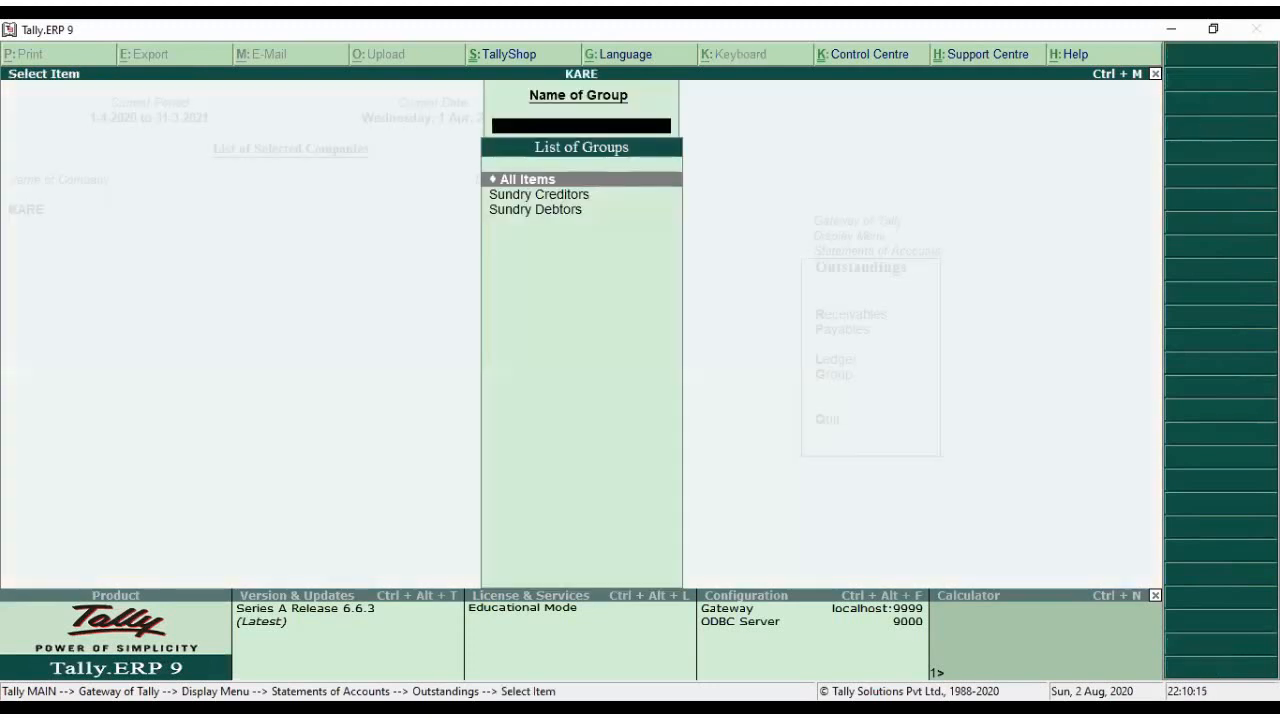
key("Down")
key("Return")
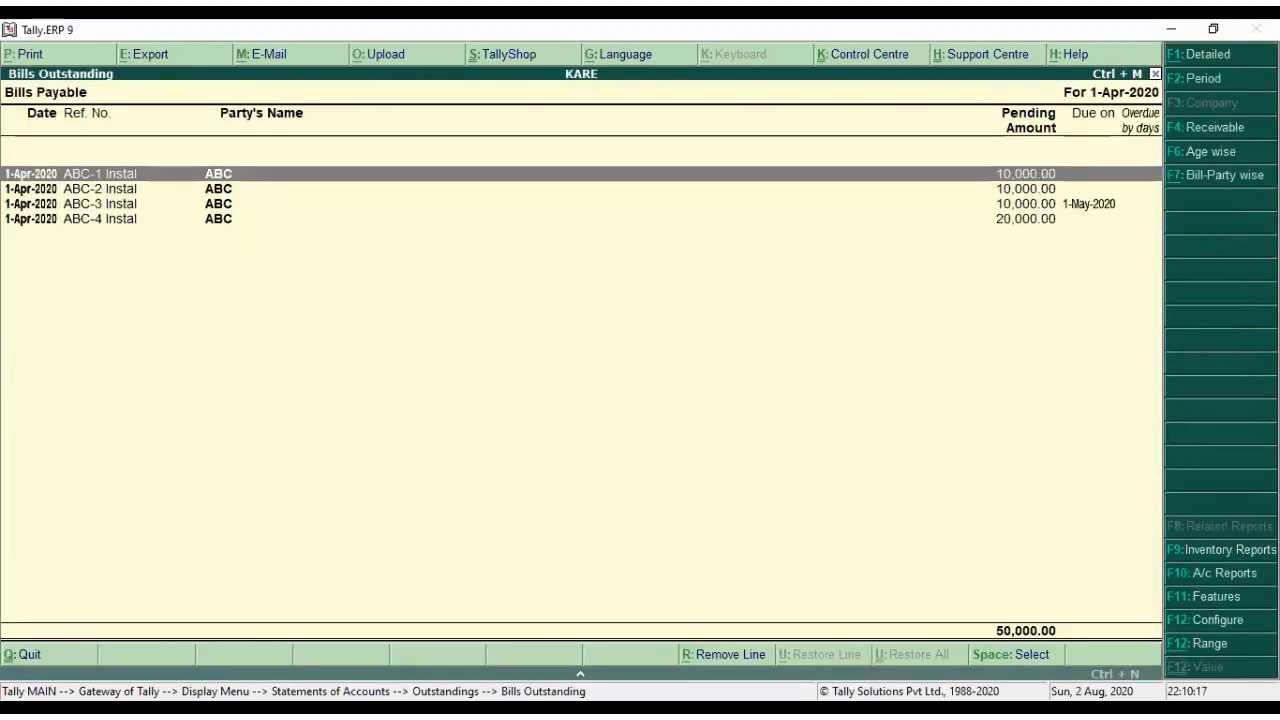
key("alt+F1")
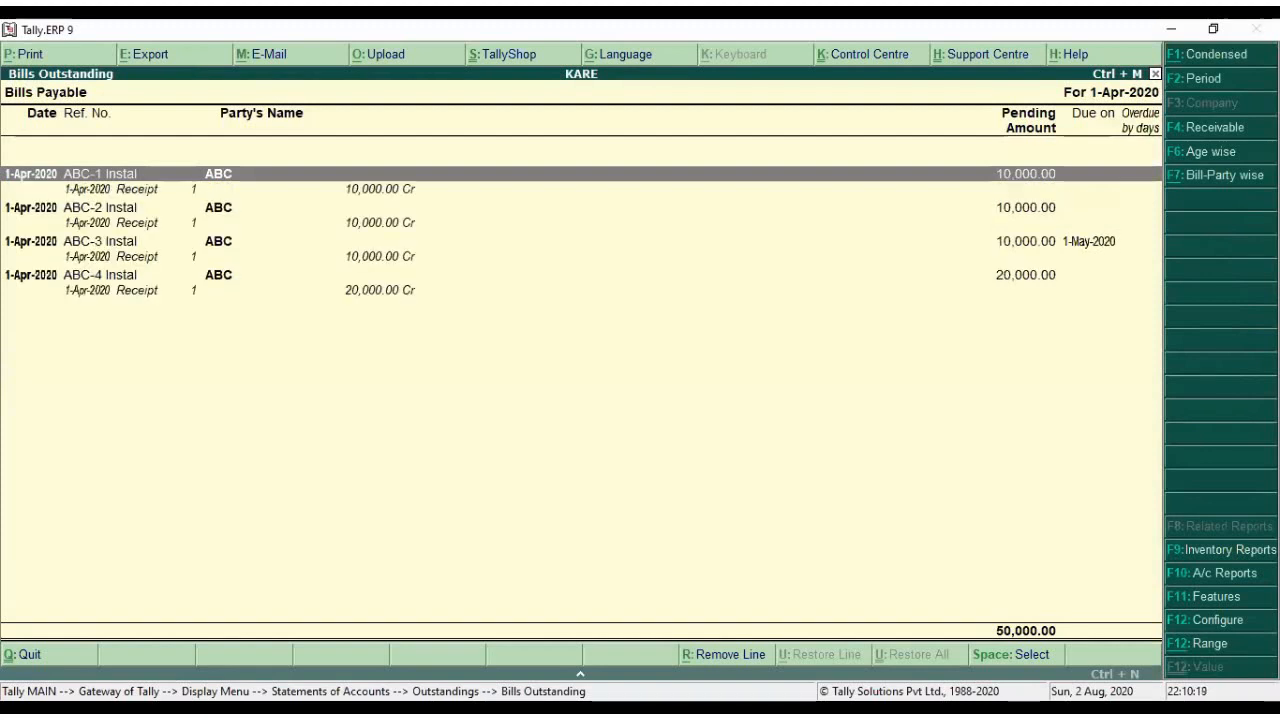
key("alt+F1")
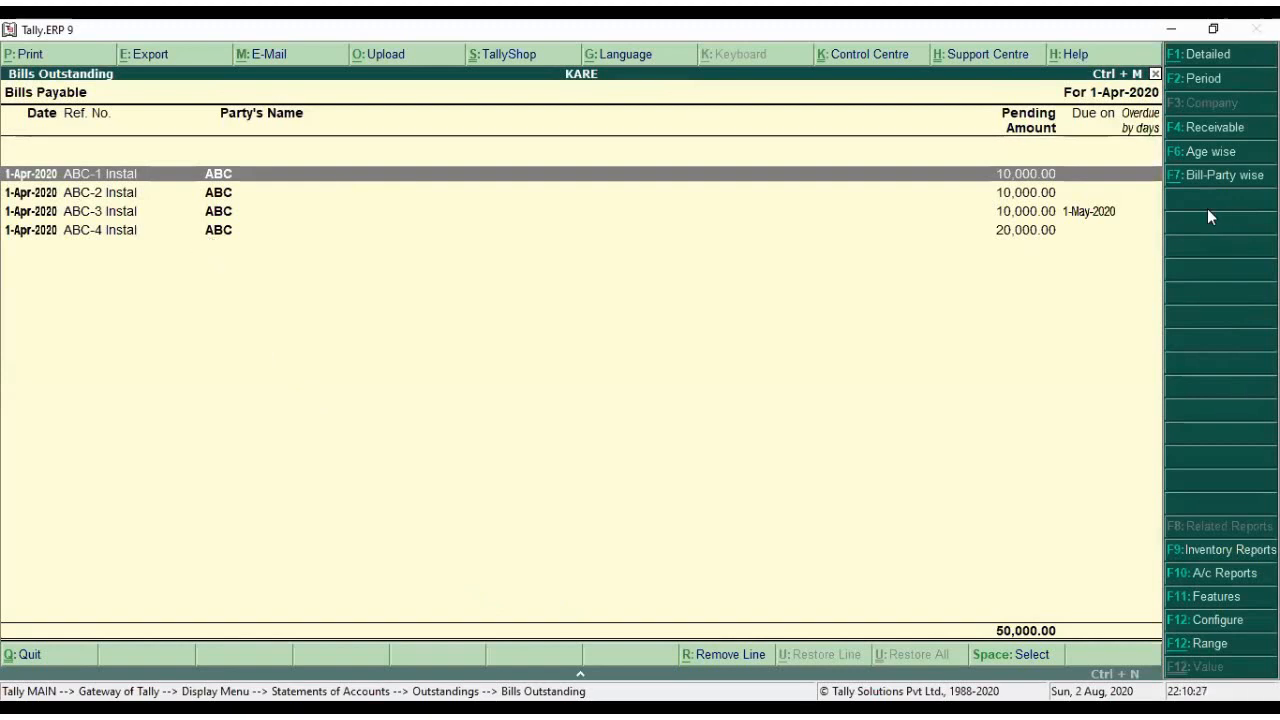
- Group the outstanding payable bills by party and close the report
left_click(1211, 177)
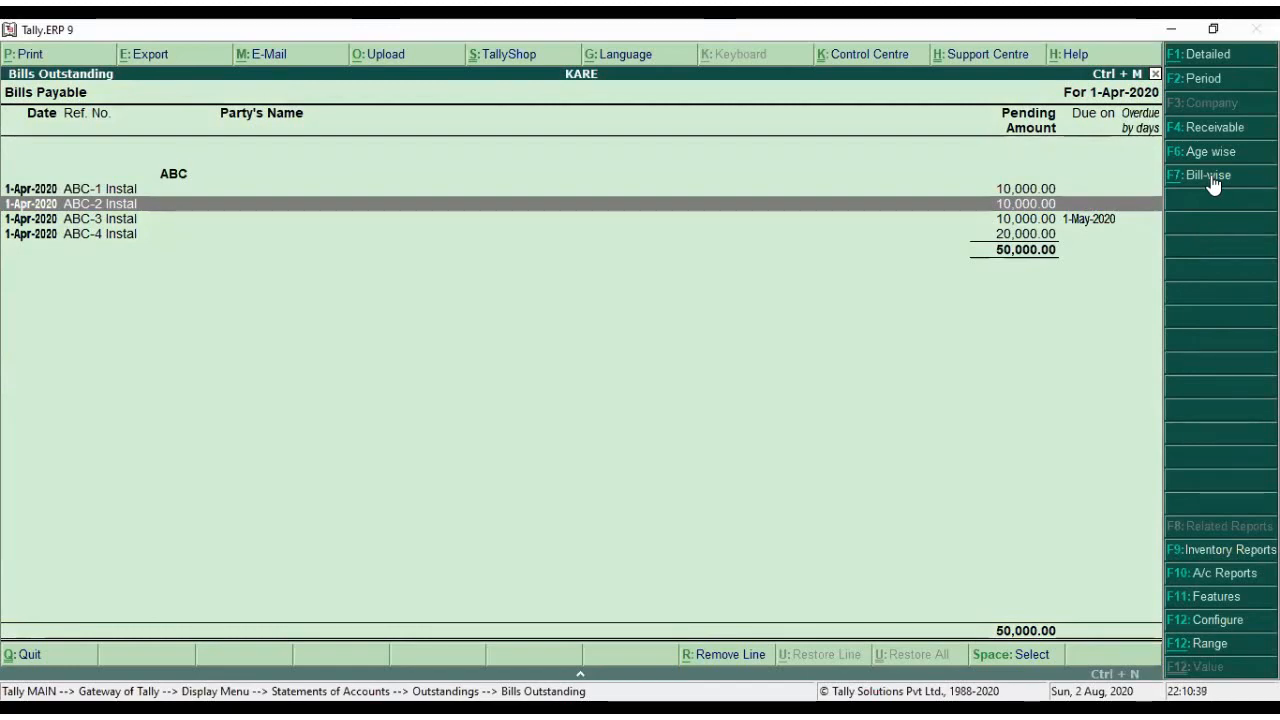
key("Escape")
key("Escape")
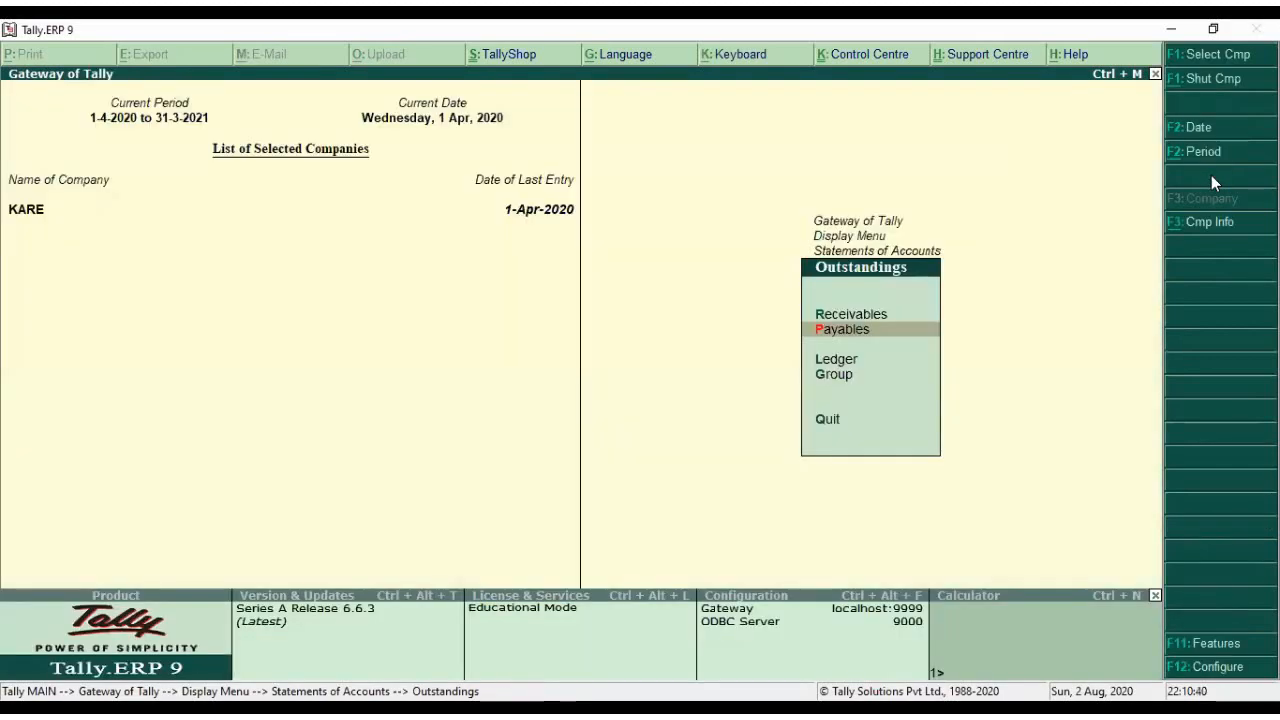
- Return to the Gateway of Tally and open a new payment voucher under Accounting Vouchers
key("Escape")
key("Escape")
key("Up")
key("Up")
key("Up")
key("Up")
key("Up")
key("Up")
key("Up")
key("Up")
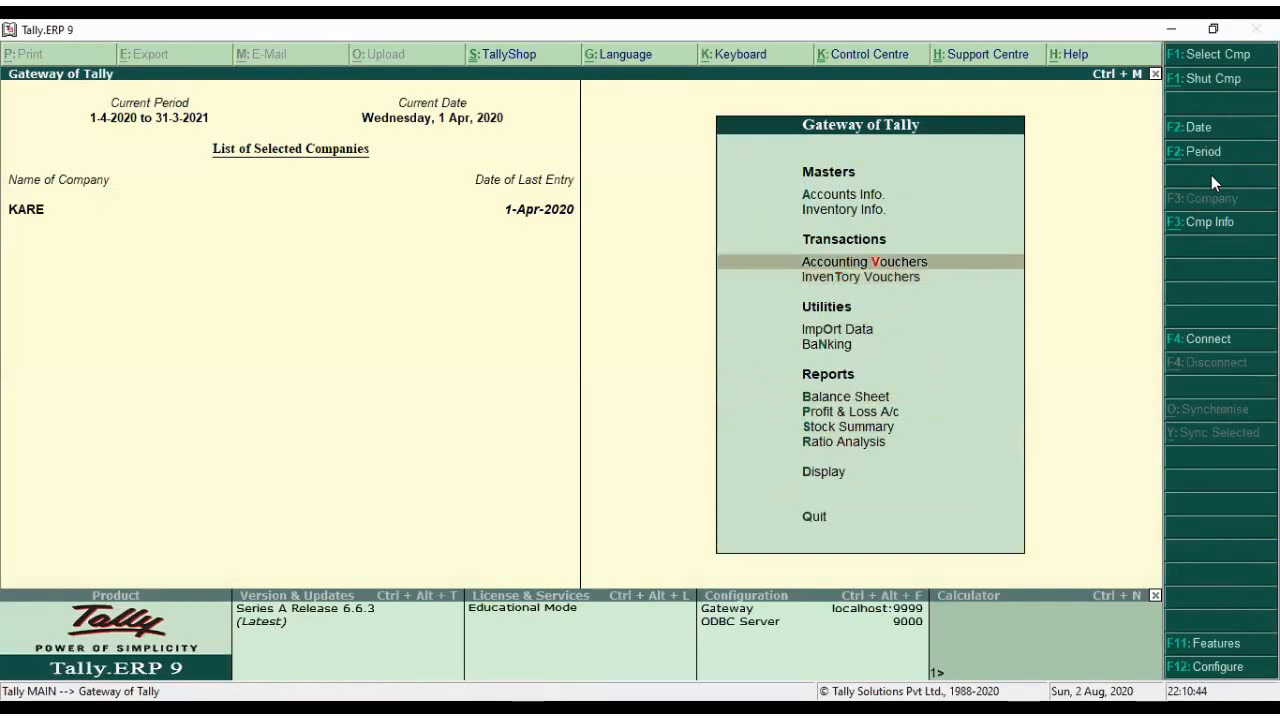
key("Return")
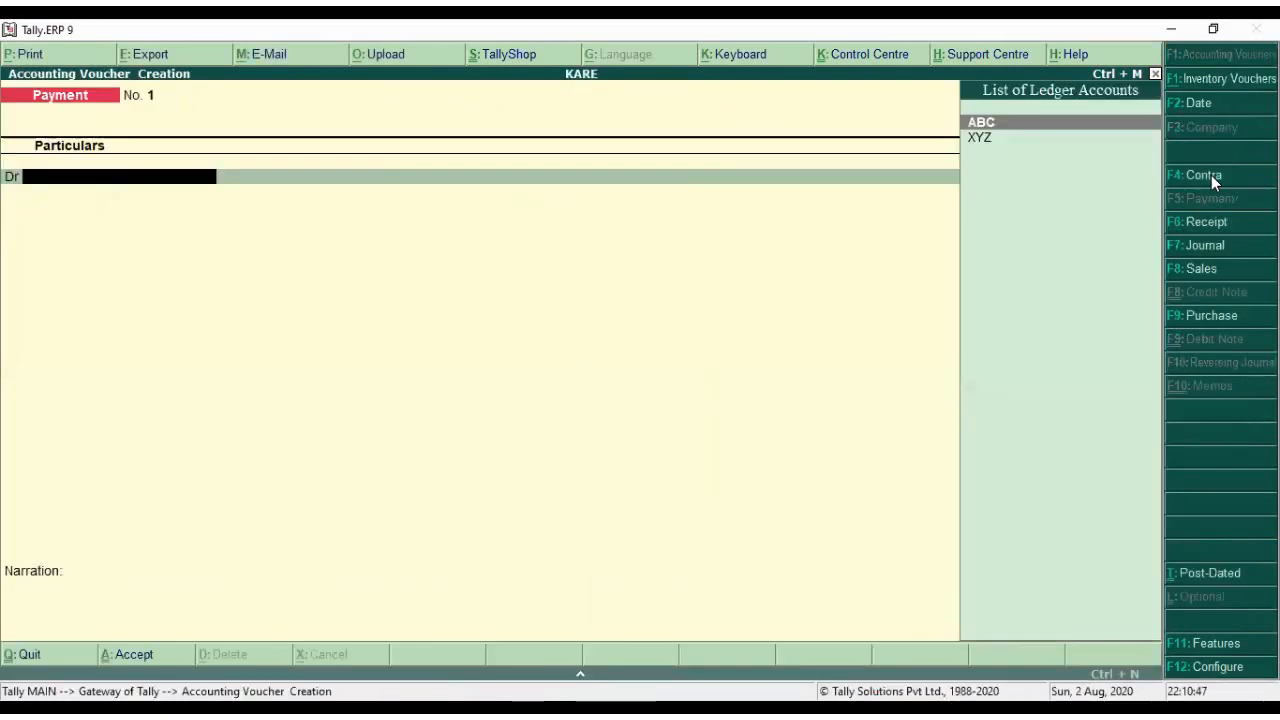
- Debit the ABC ledger with 12,000 in the payment voucher
key("Return")
type("10000")
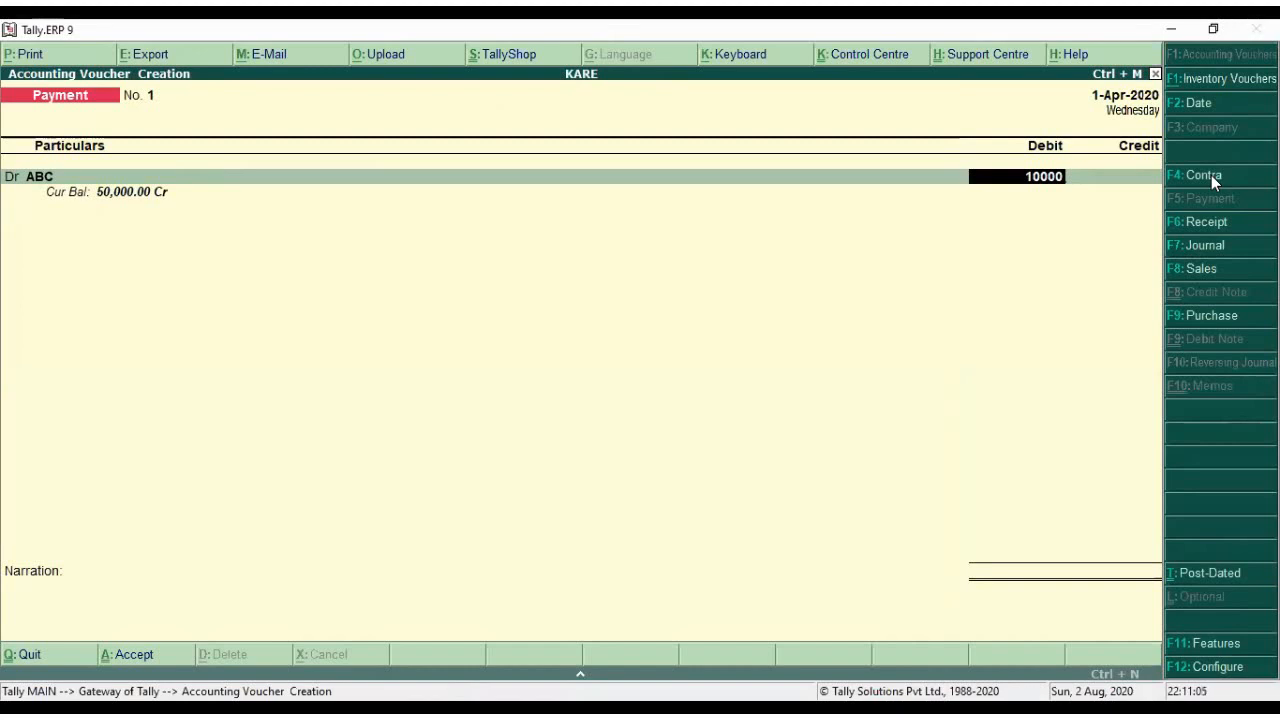
type("12")
key("BackSpace")
key("BackSpace")
key("BackSpace")
key("BackSpace")
key("BackSpace")
key("BackSpace")
type("2000")
key("Return")
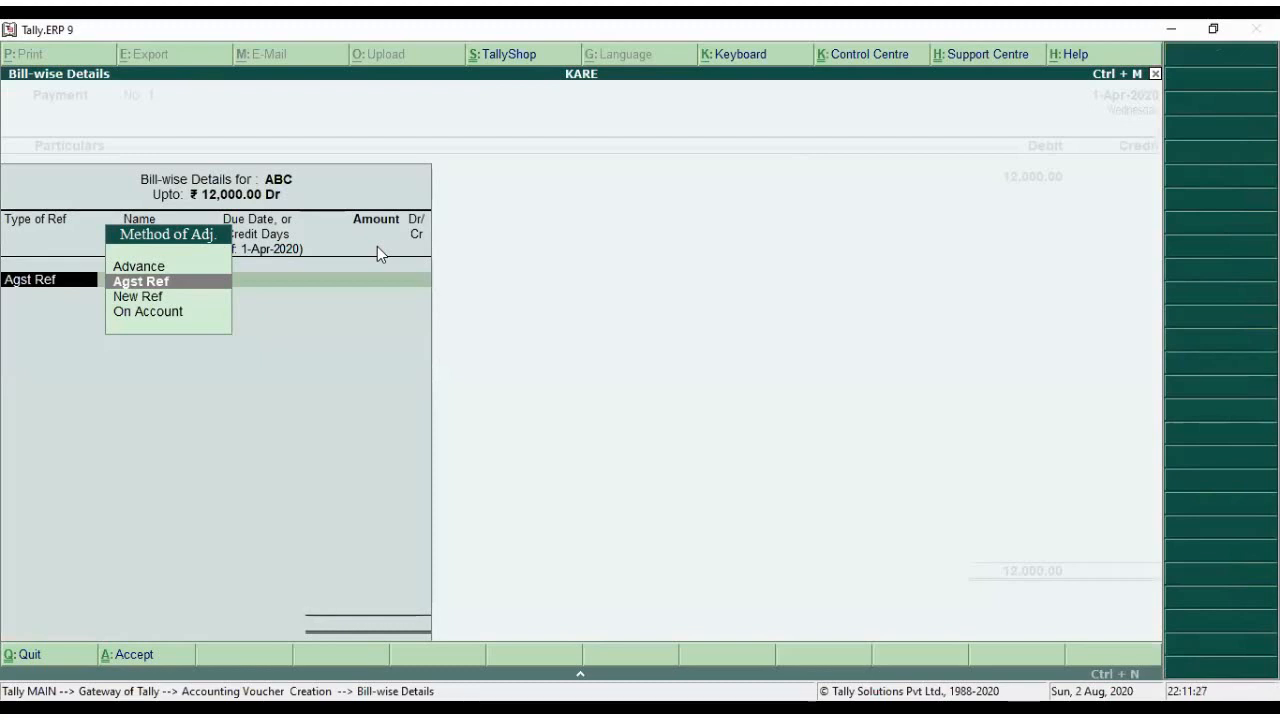
- Allocate 10,000 of the ABC payment as Agst Ref to the pending bill ABC-1 Instal
key("Return")
key("Down")
key("Down")
key("Down")
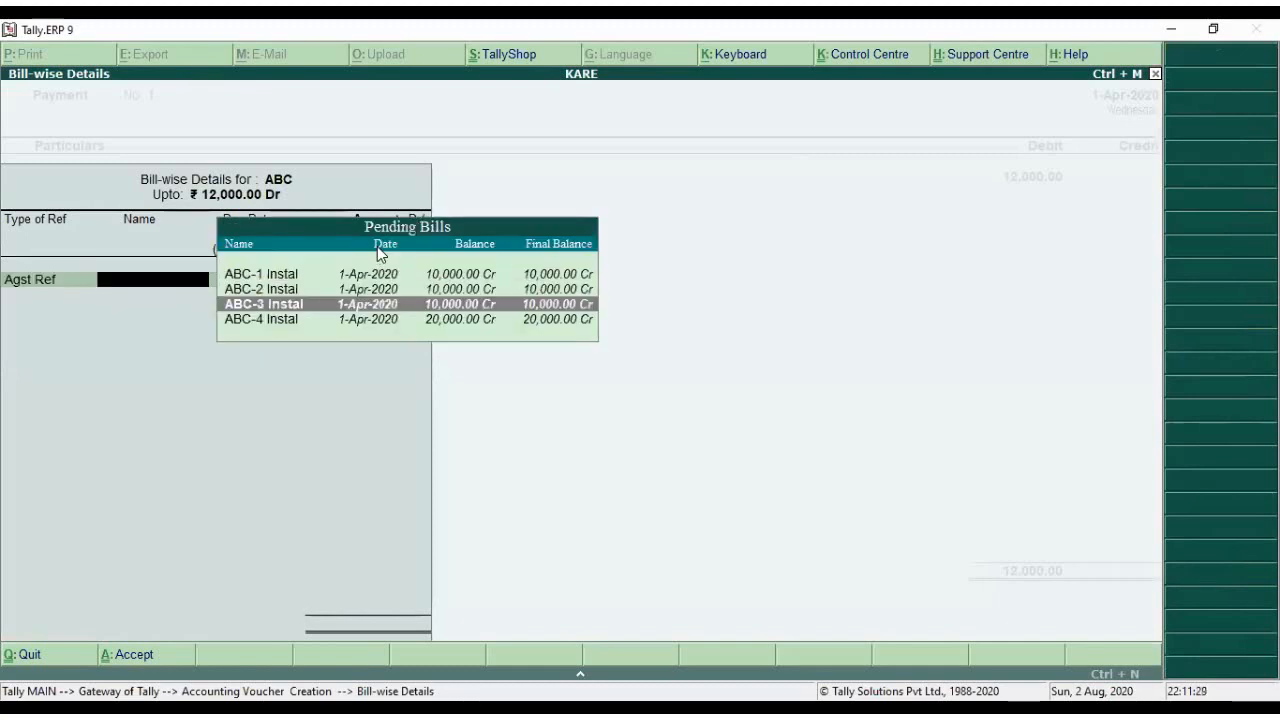
key("Up")
key("Up")
key("Up")
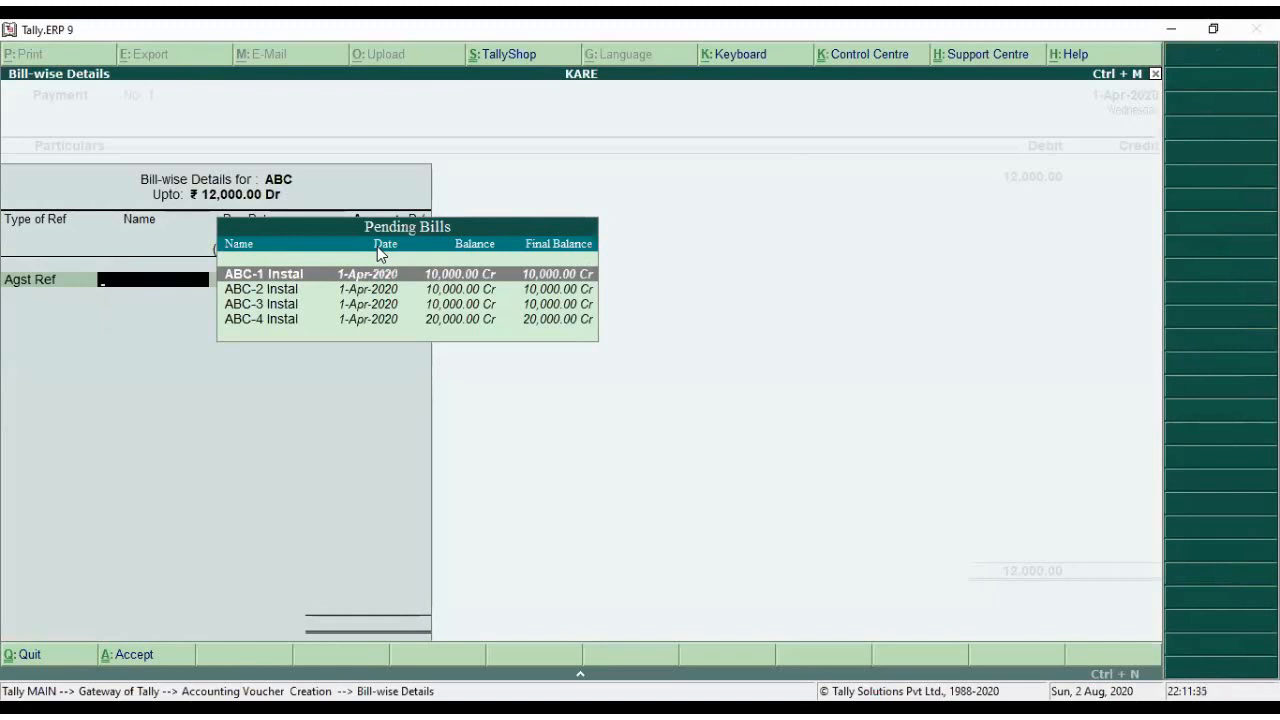
key("Return")
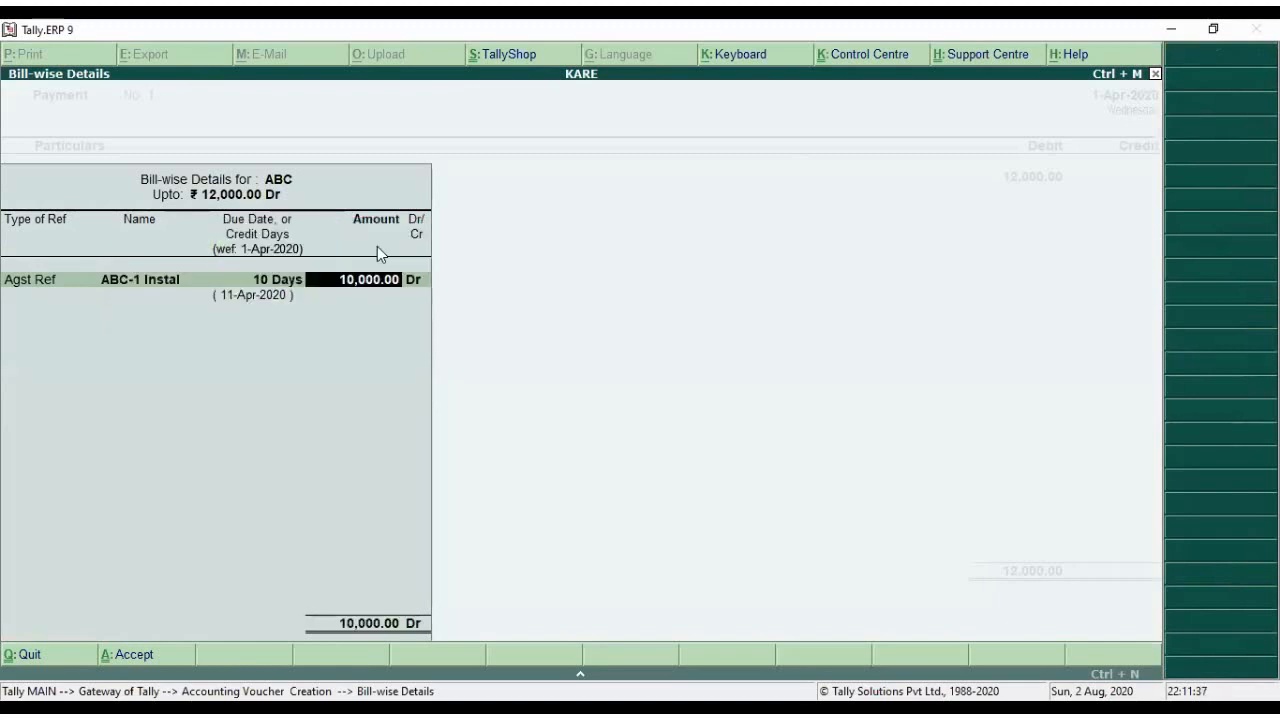
key("Return")
key("Return")
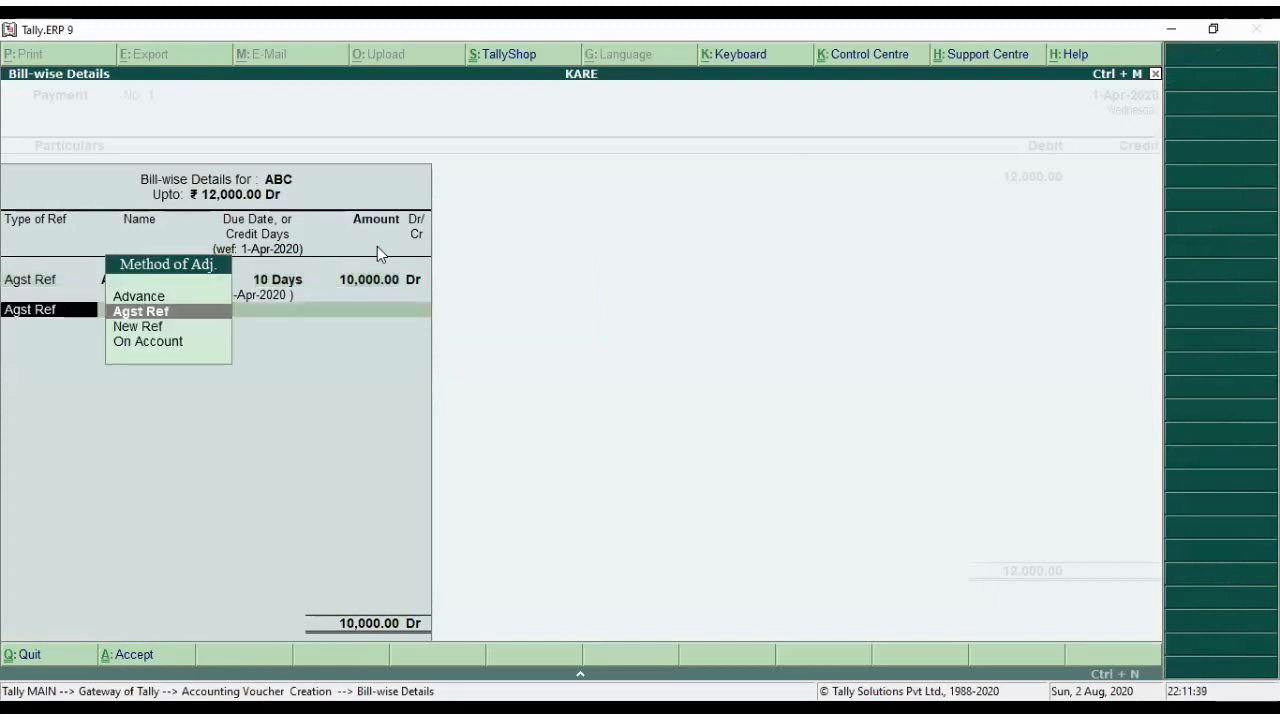
- Allocate the remaining 2,000 as Agst Ref to the pending bill ABC-2 Instal and finish the bill-wise details
key("Return")
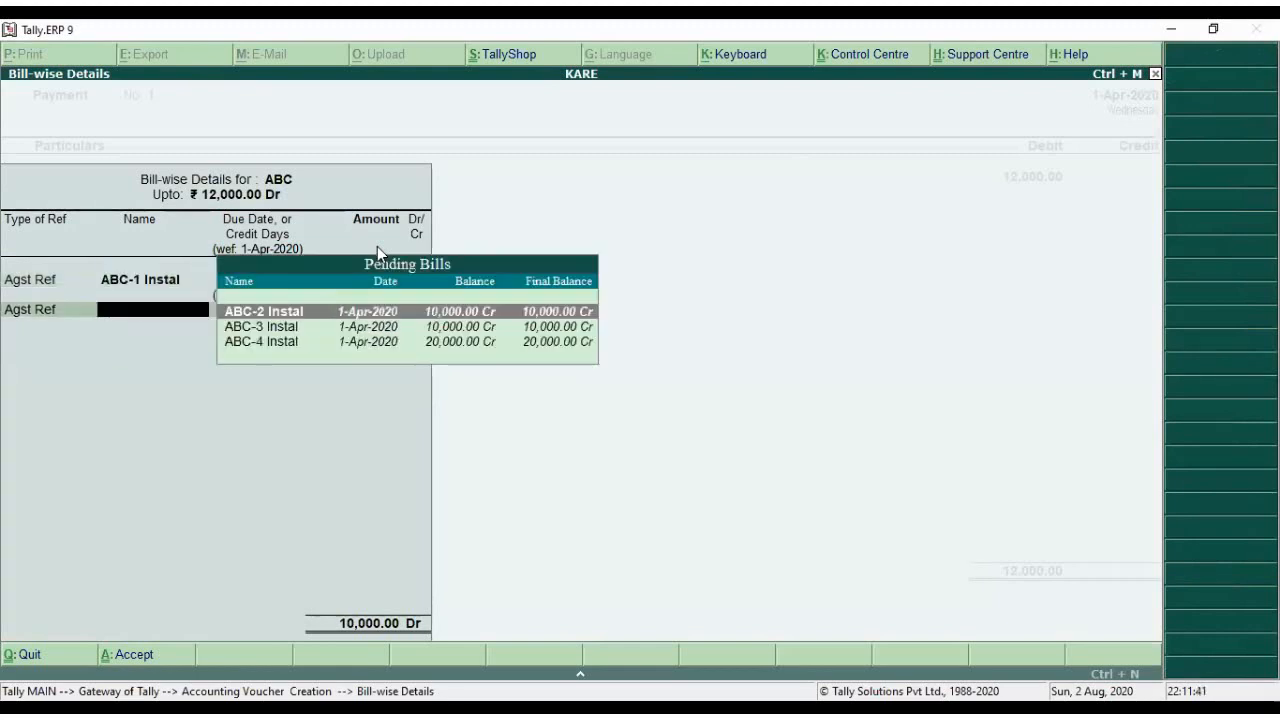
key("Return")
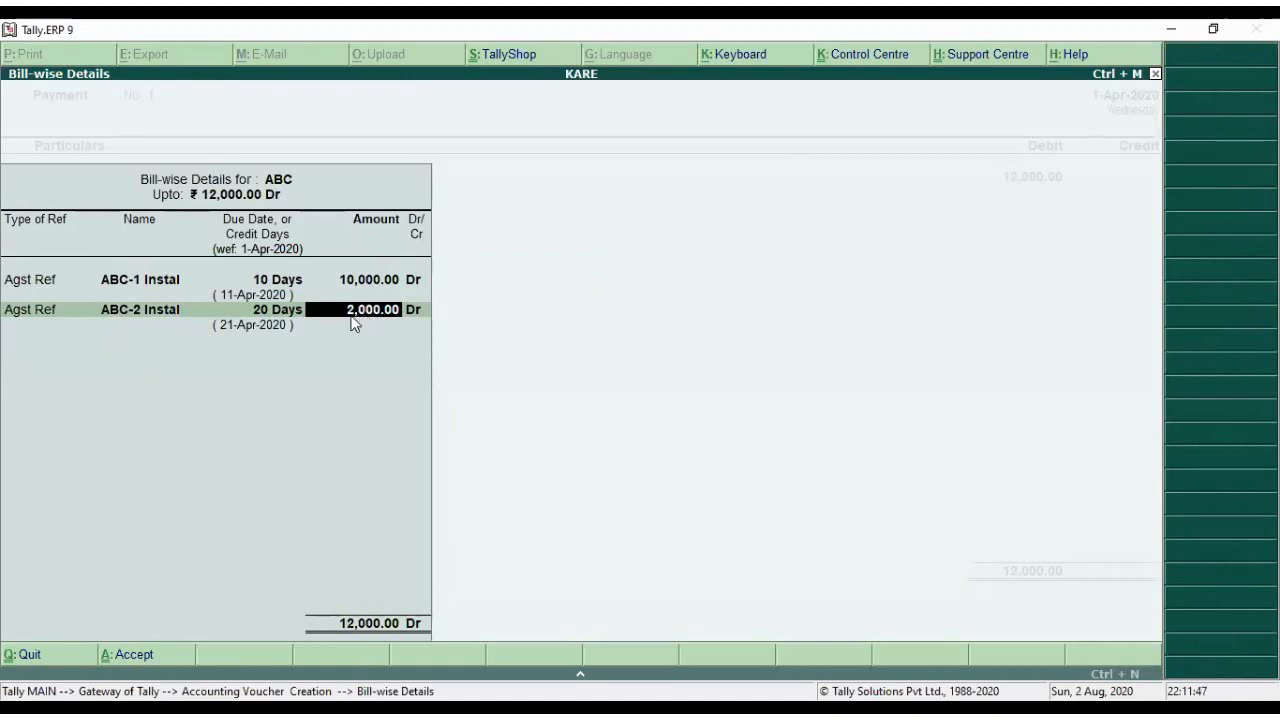
key("Return")
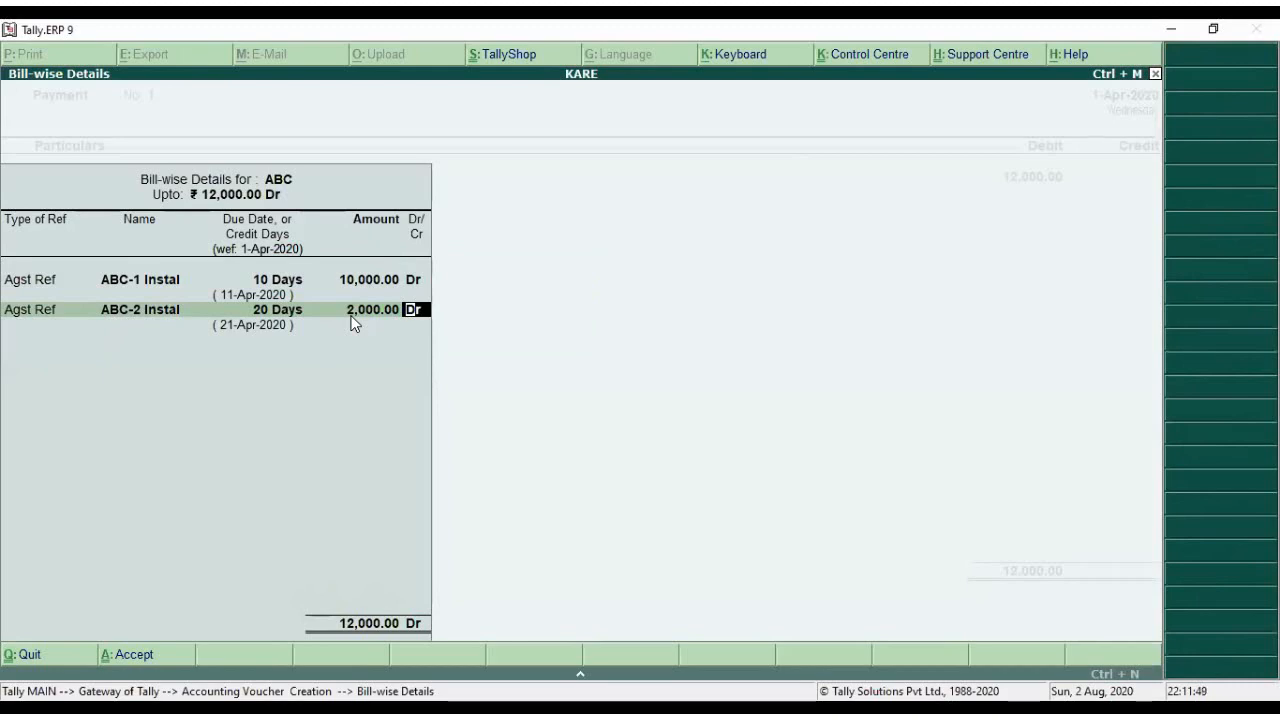
key("Return")
key("Return")
- Credit the Cash ledger with 12,000 and save the payment voucher without a narration
key("Down")
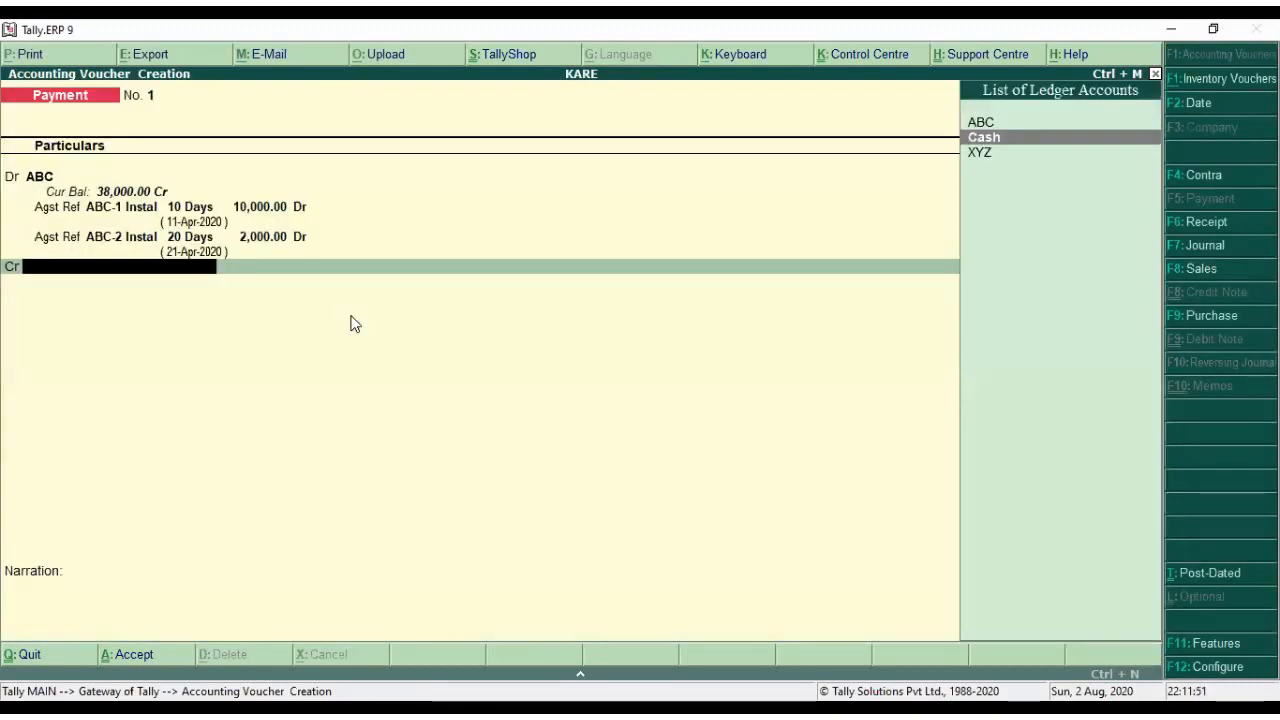
key("Return")
key("Return")
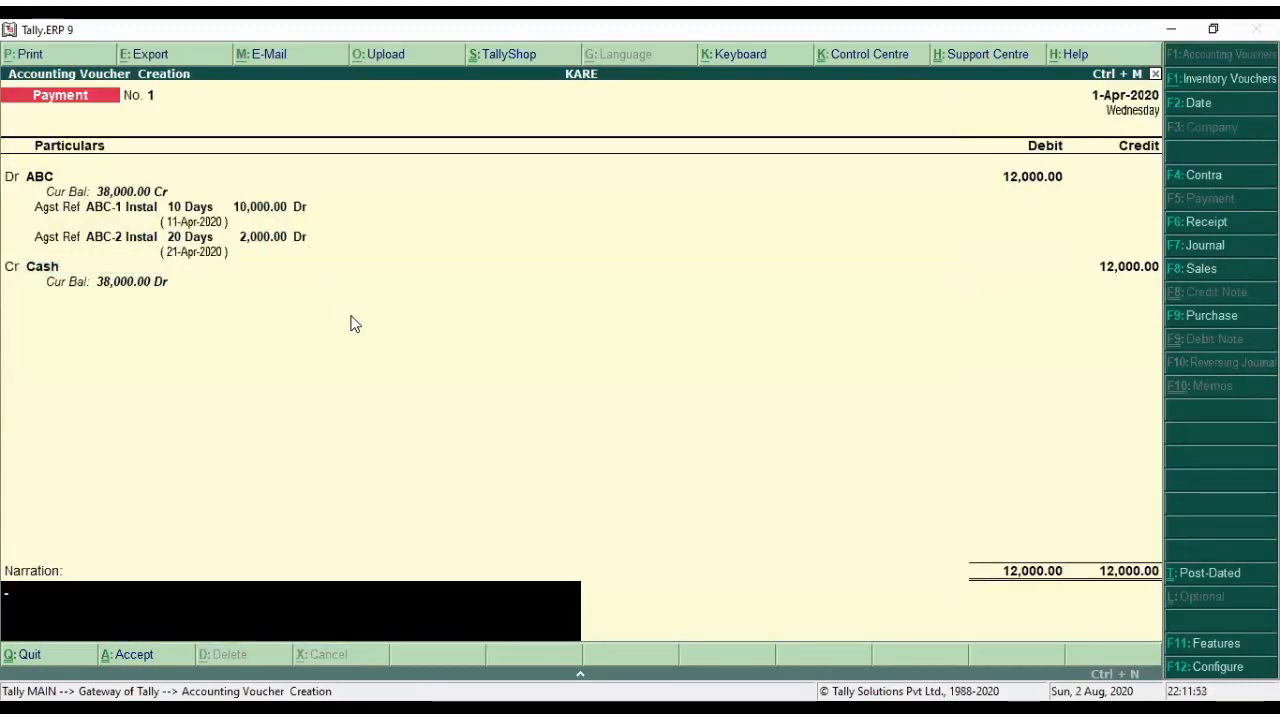
key("Return")
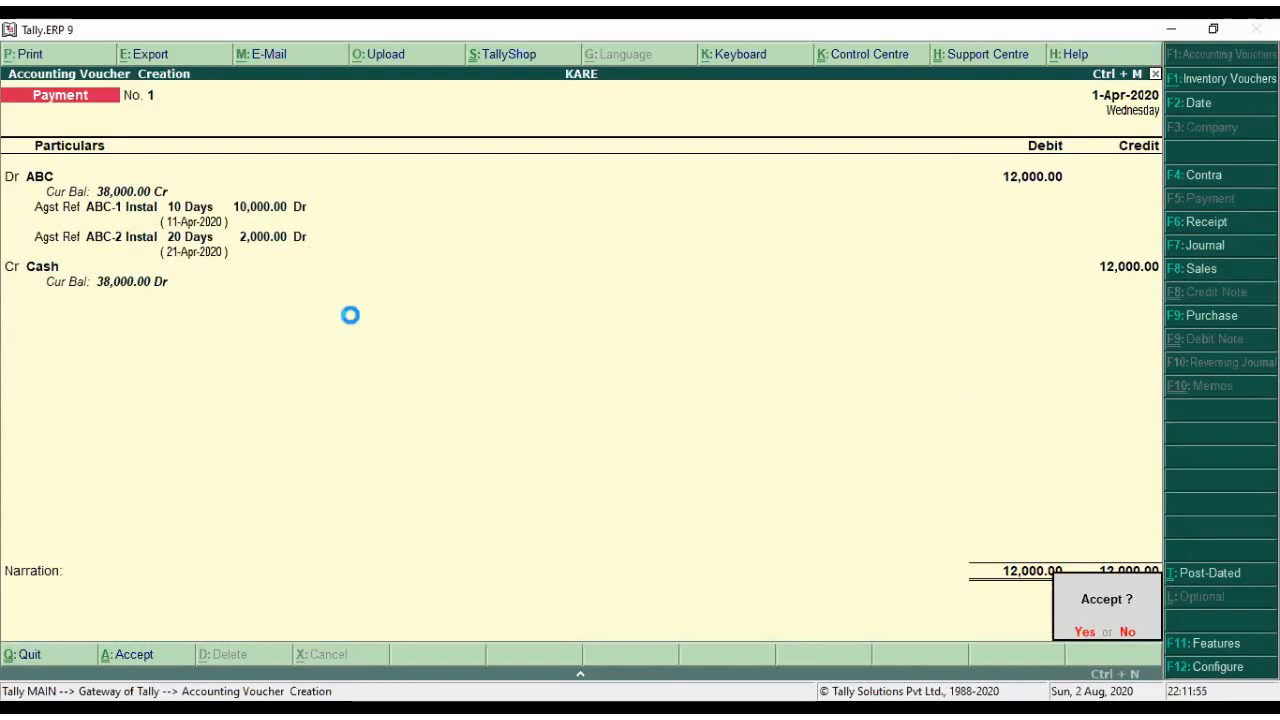
key("Return")
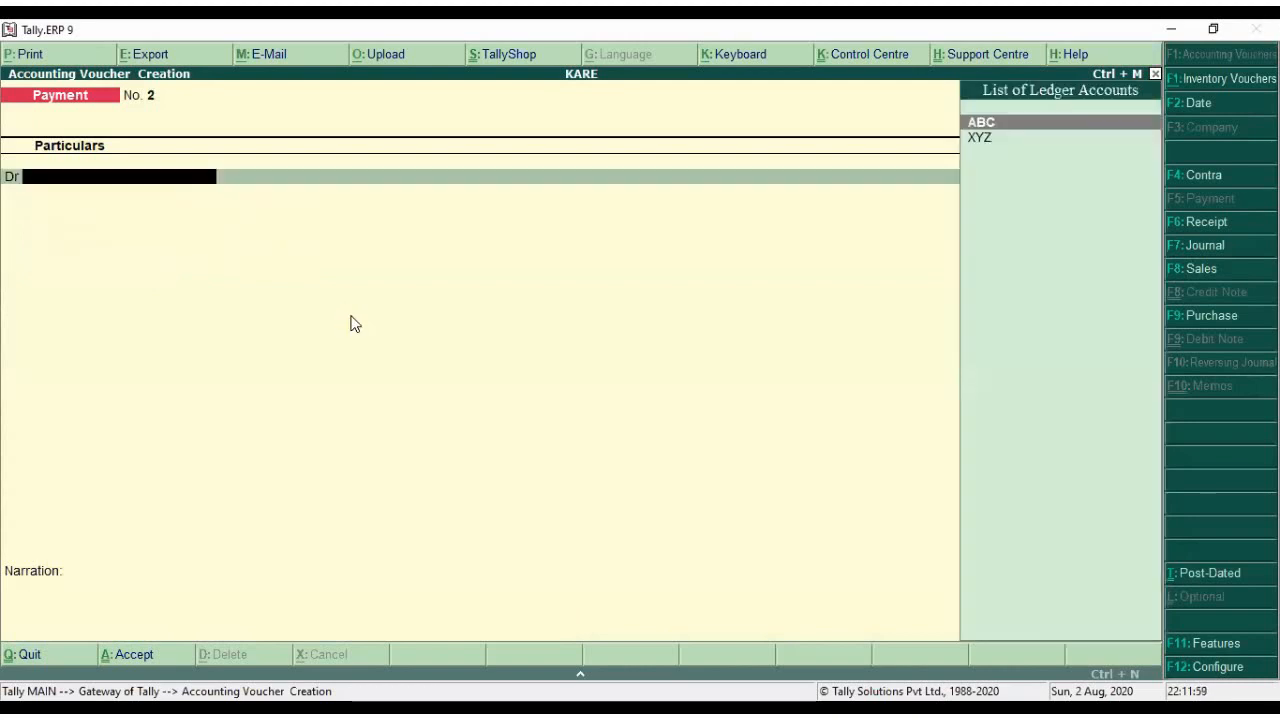
- Leave voucher creation and display the outstanding bills of the Sundry Creditors group from the Outstandings reports
key("Escape")
key("y")
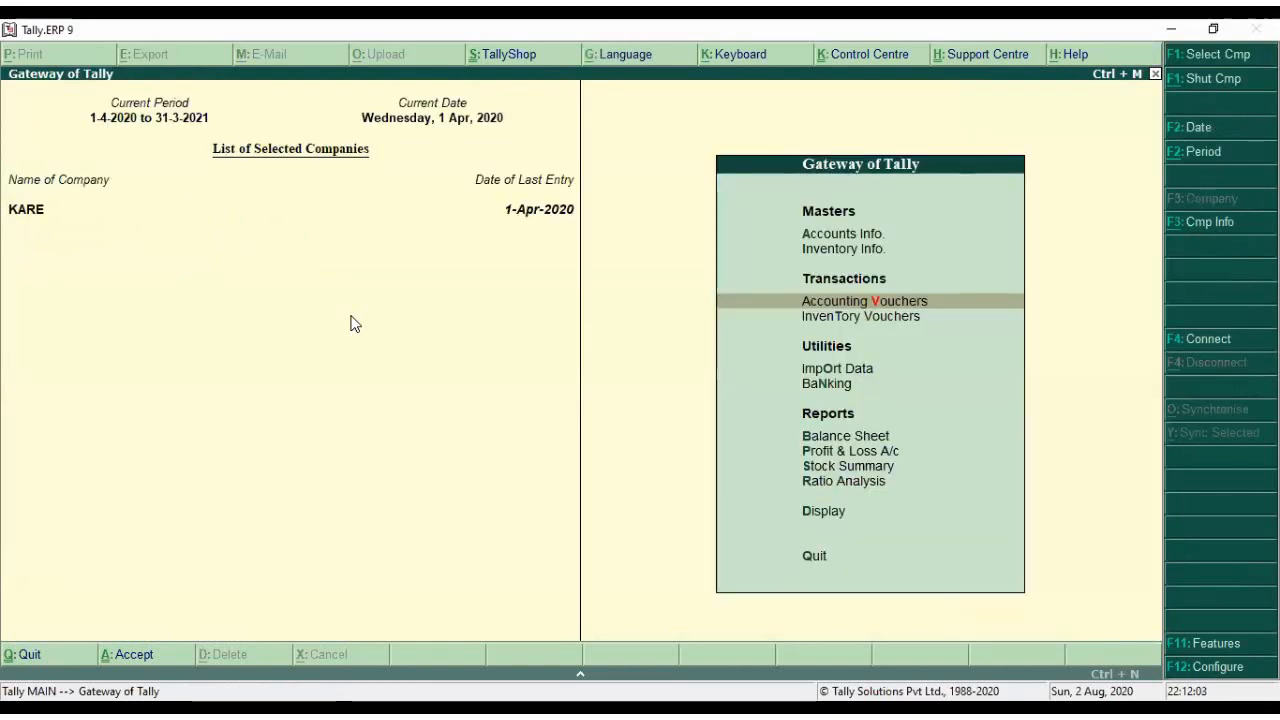
key("d")
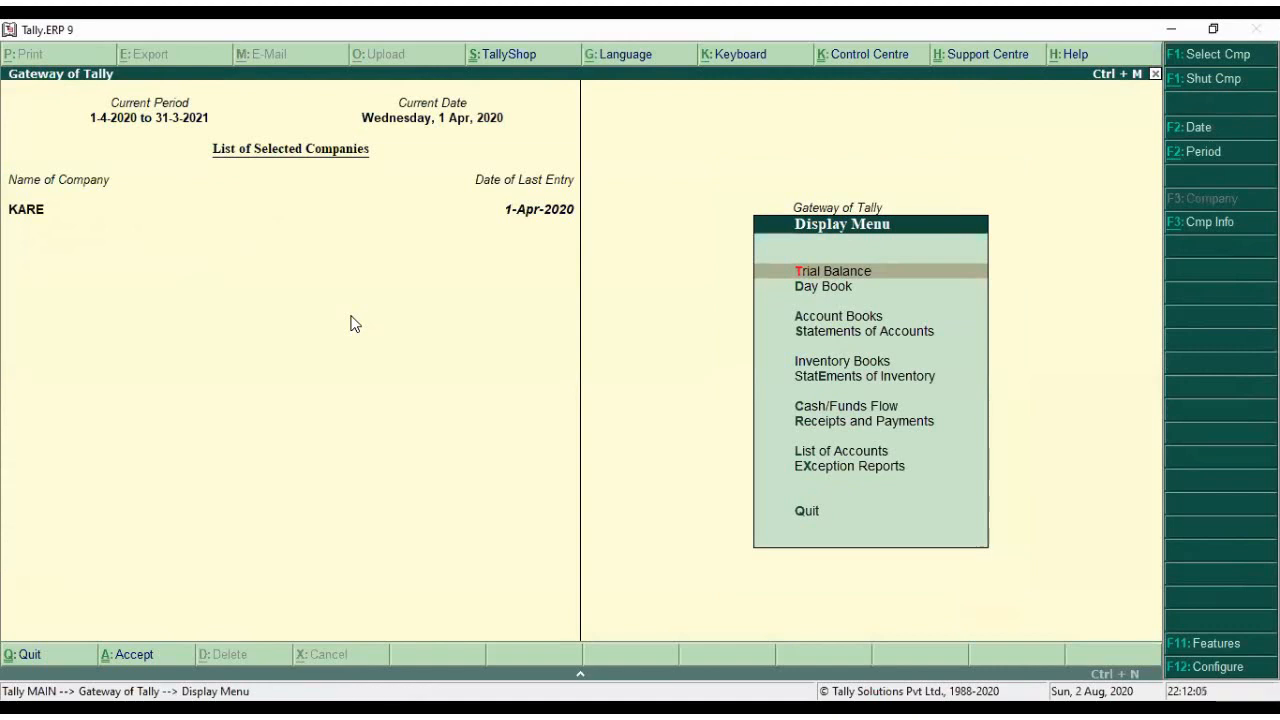
key("s")
key("o")
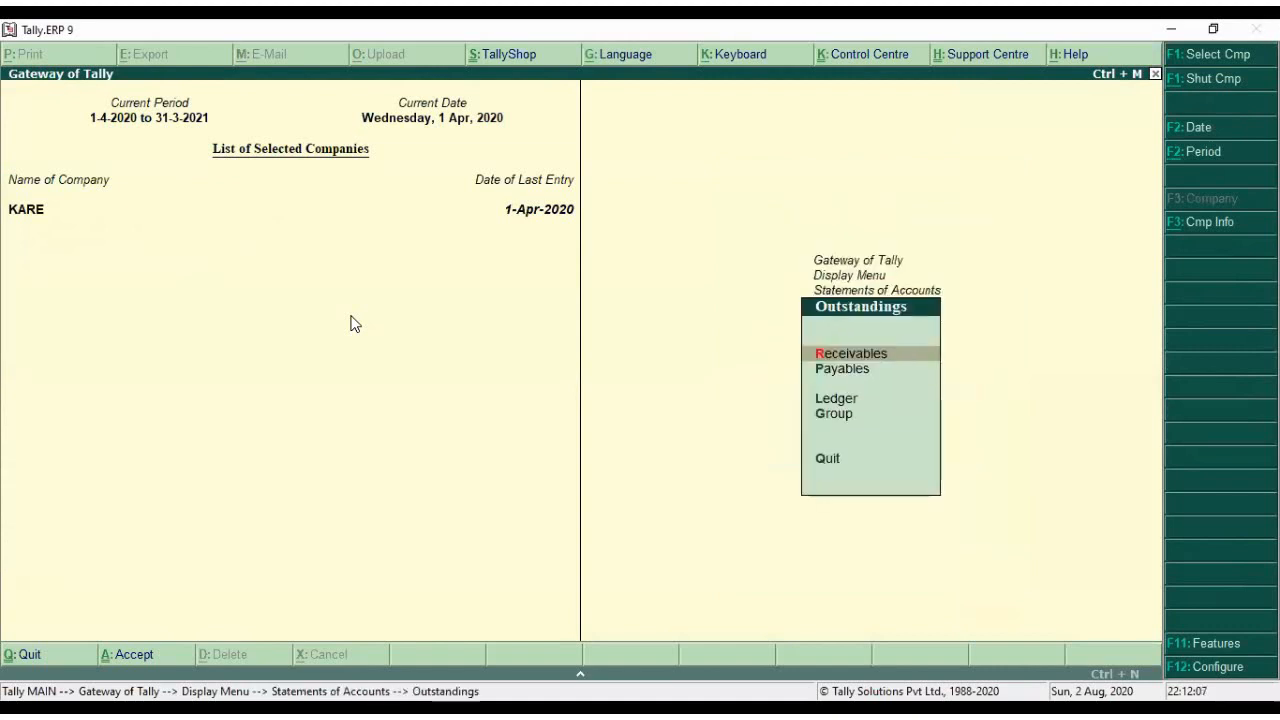
key("g")
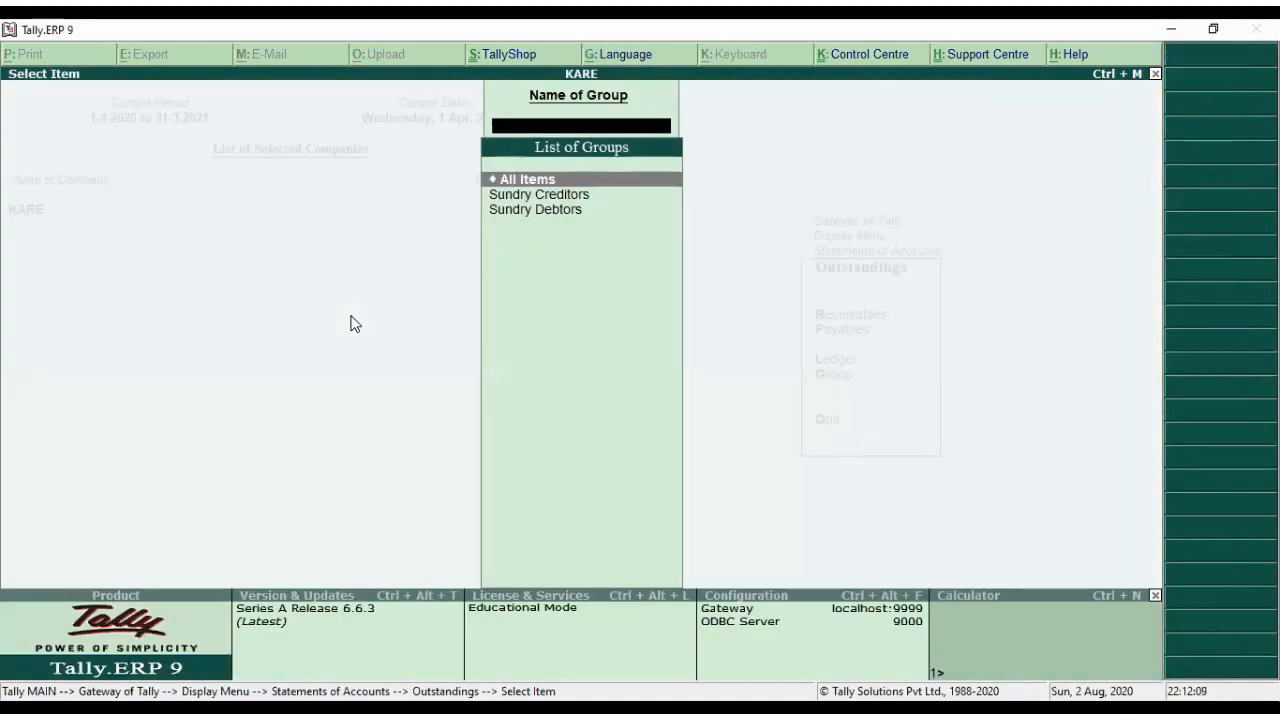
key("Down")
key("Return")
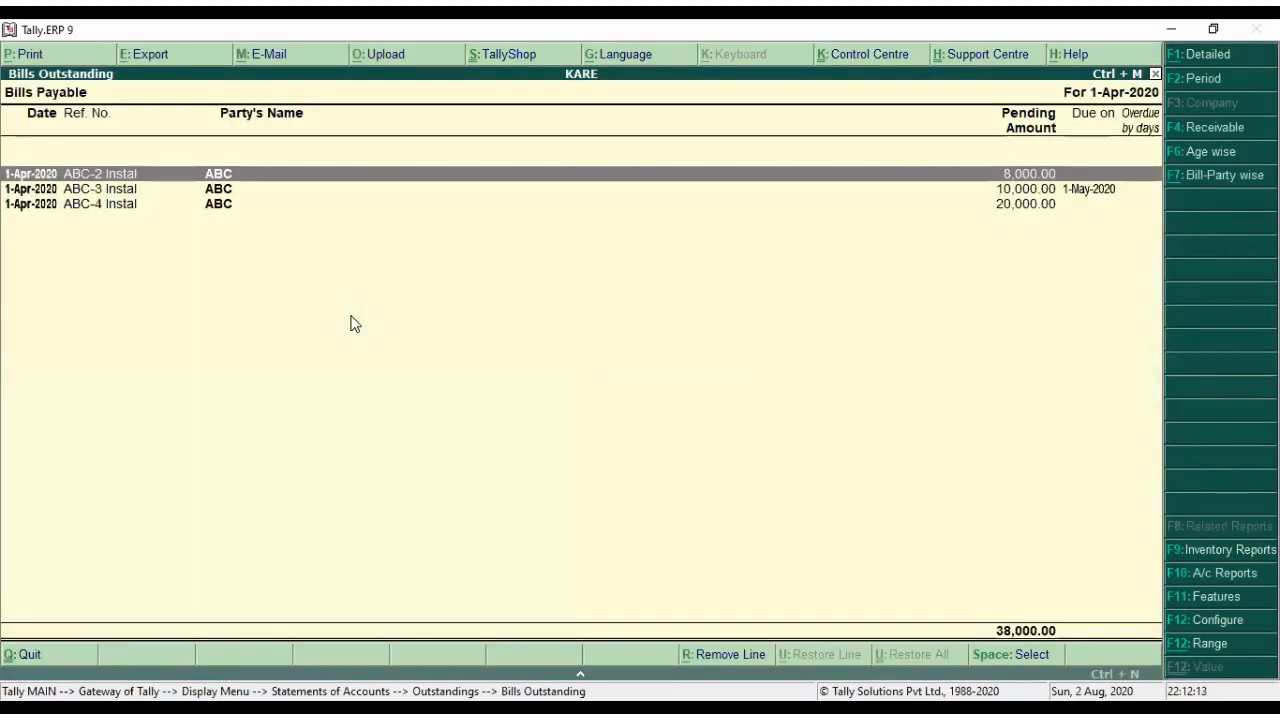
- View the payable bills in detailed form, compare the bill-wise and party-wise layouts, and leave the report
key("alt+F1")
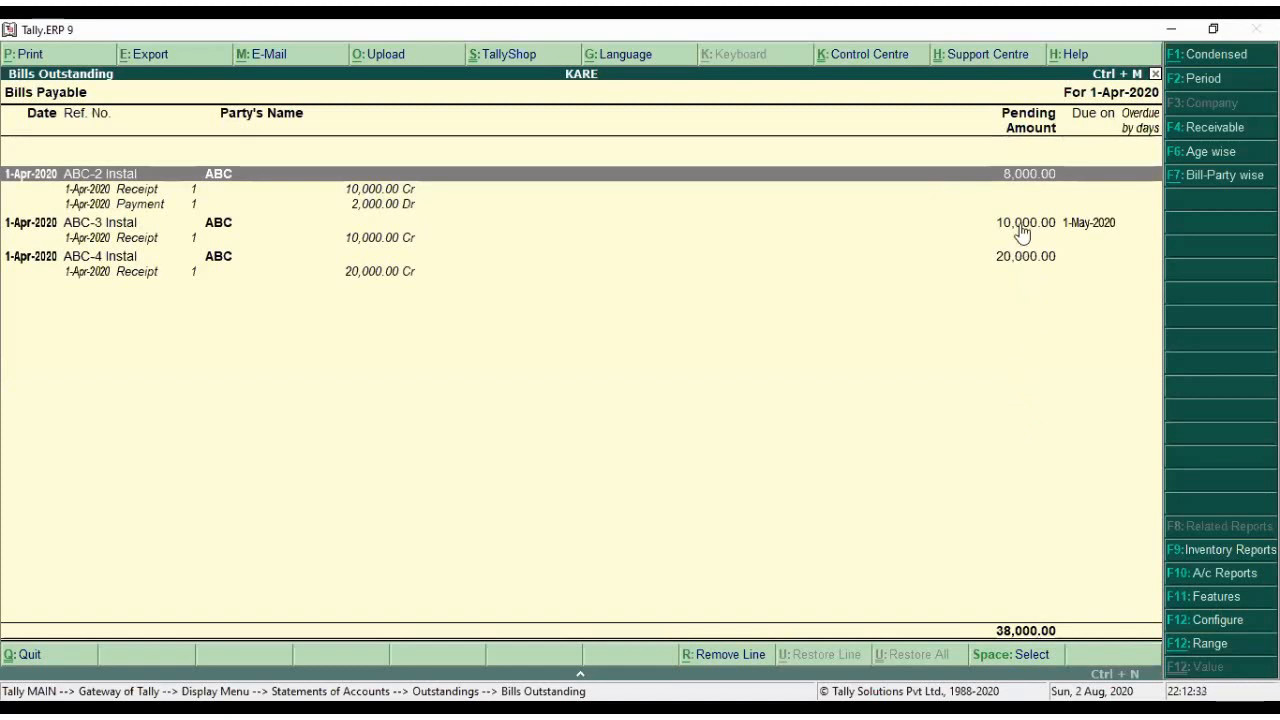
left_click(1206, 179)
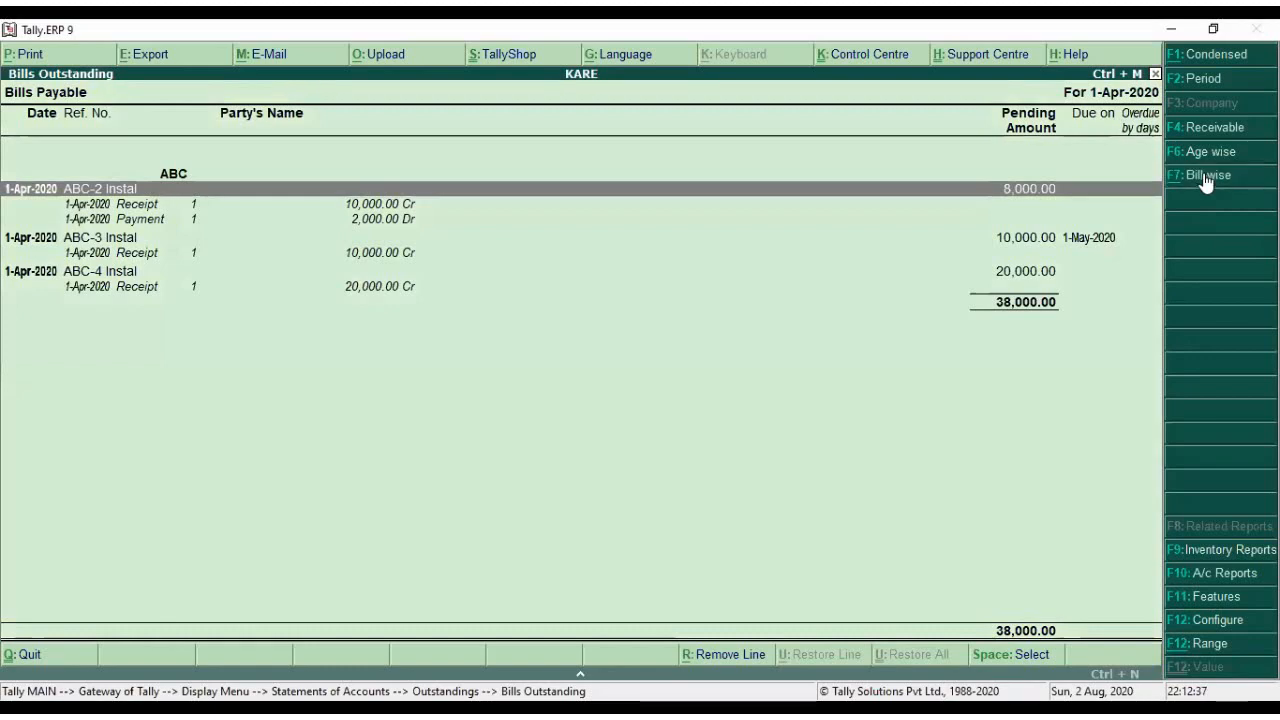
left_click(1203, 175)
left_click(1203, 175)
left_click(1203, 175)
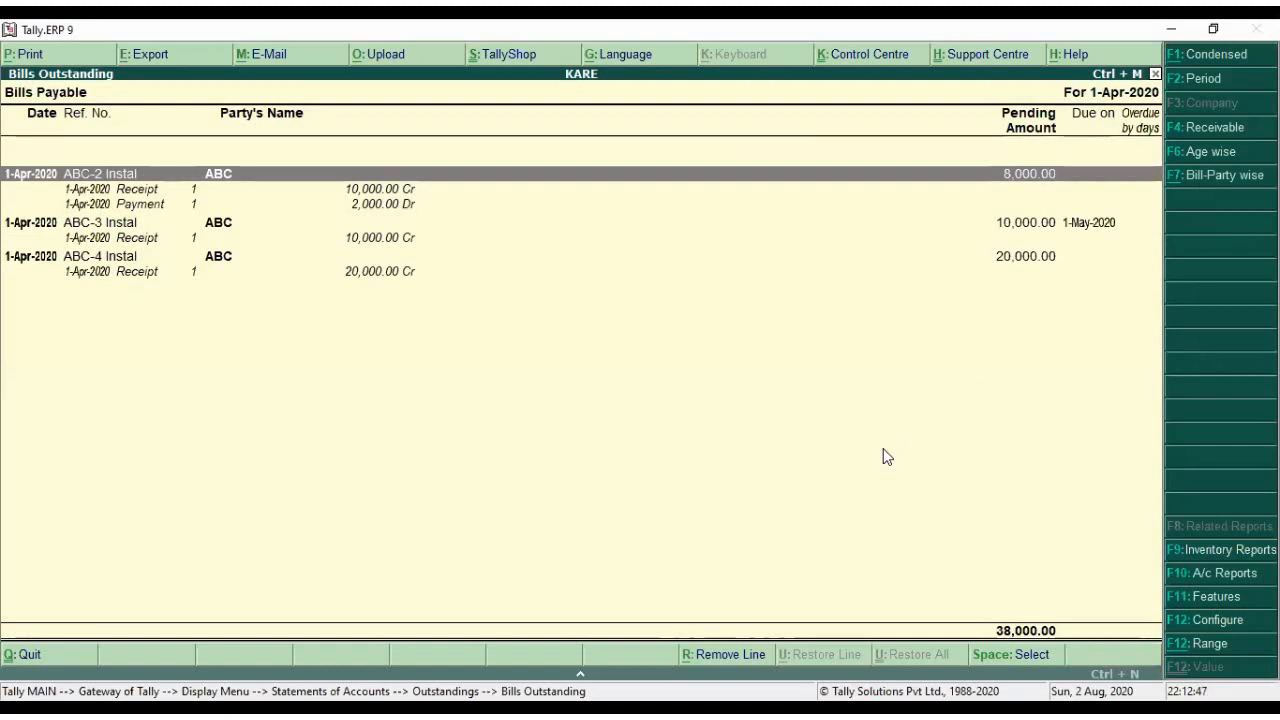
key("Escape")
key("Escape")
key("Escape")
key("Escape")
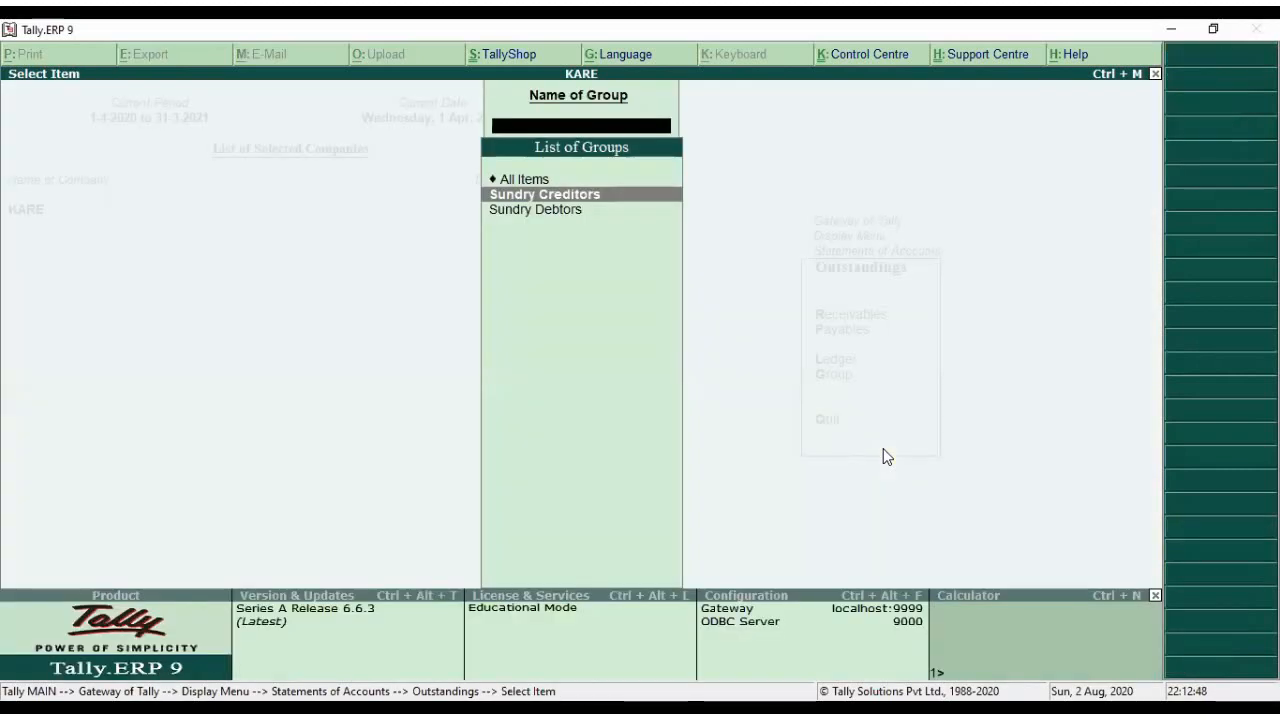
key("Escape")
- Open another new payment voucher from the Gateway of Tally's Accounting Vouchers
key("Up")
key("Up")
key("Up")
key("Up")
key("Up")
key("Up")
key("Up")
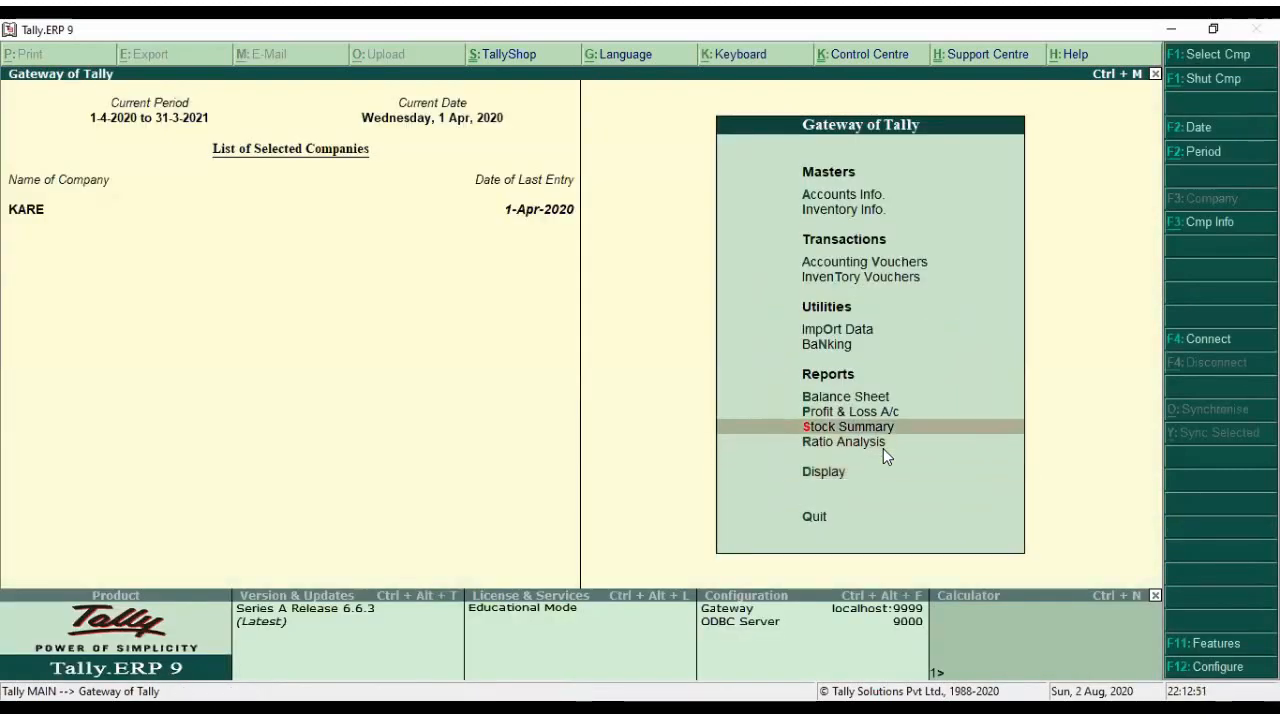
key("Up")
key("Return")
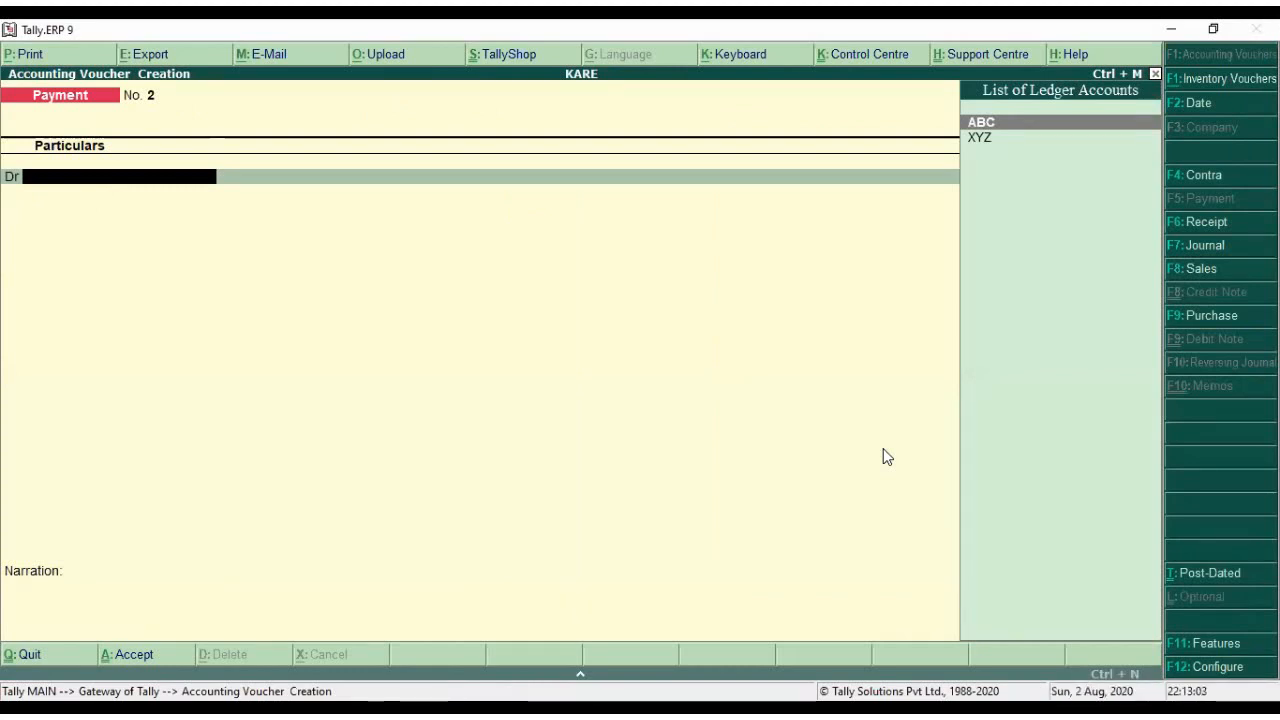
key("Down")
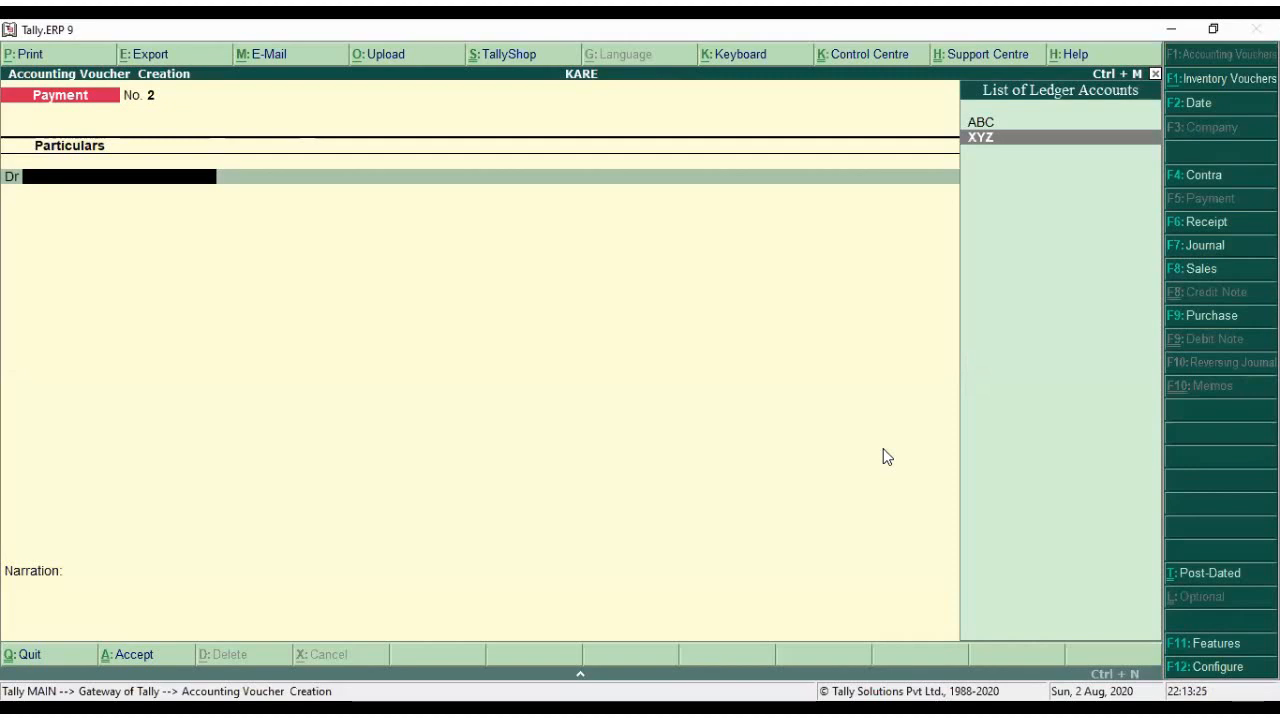
key("F6")
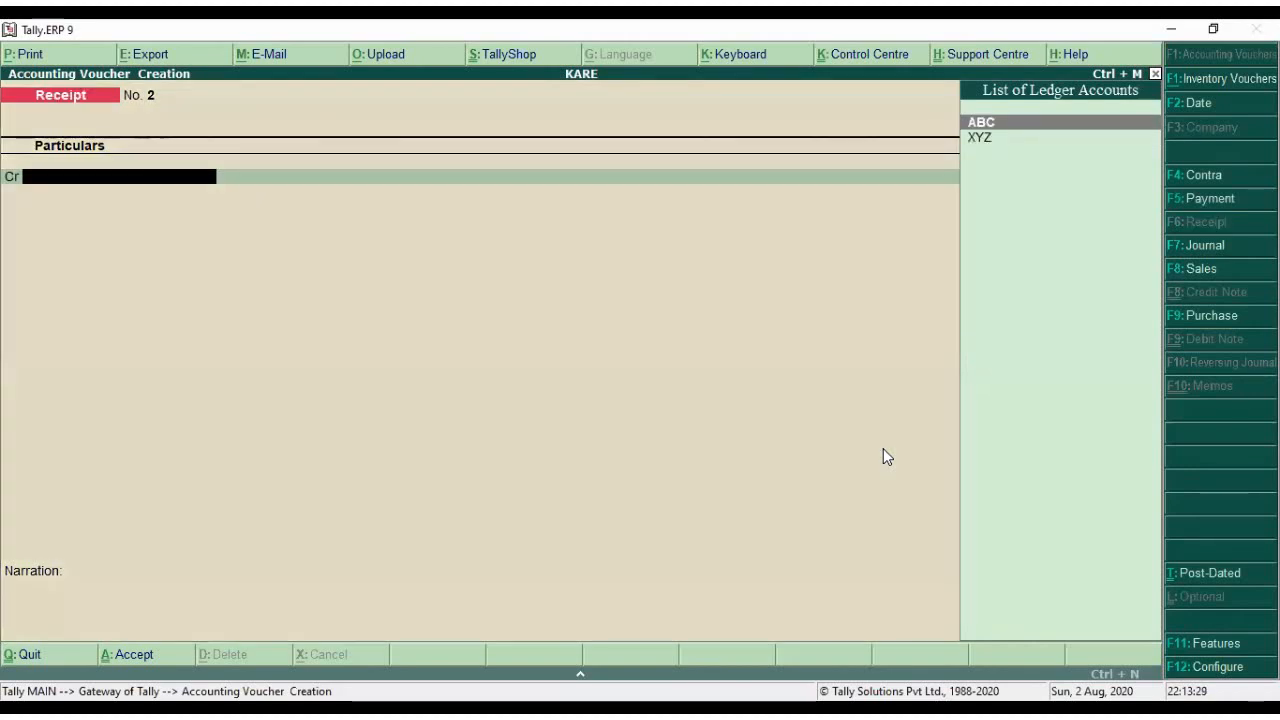
key("F5")
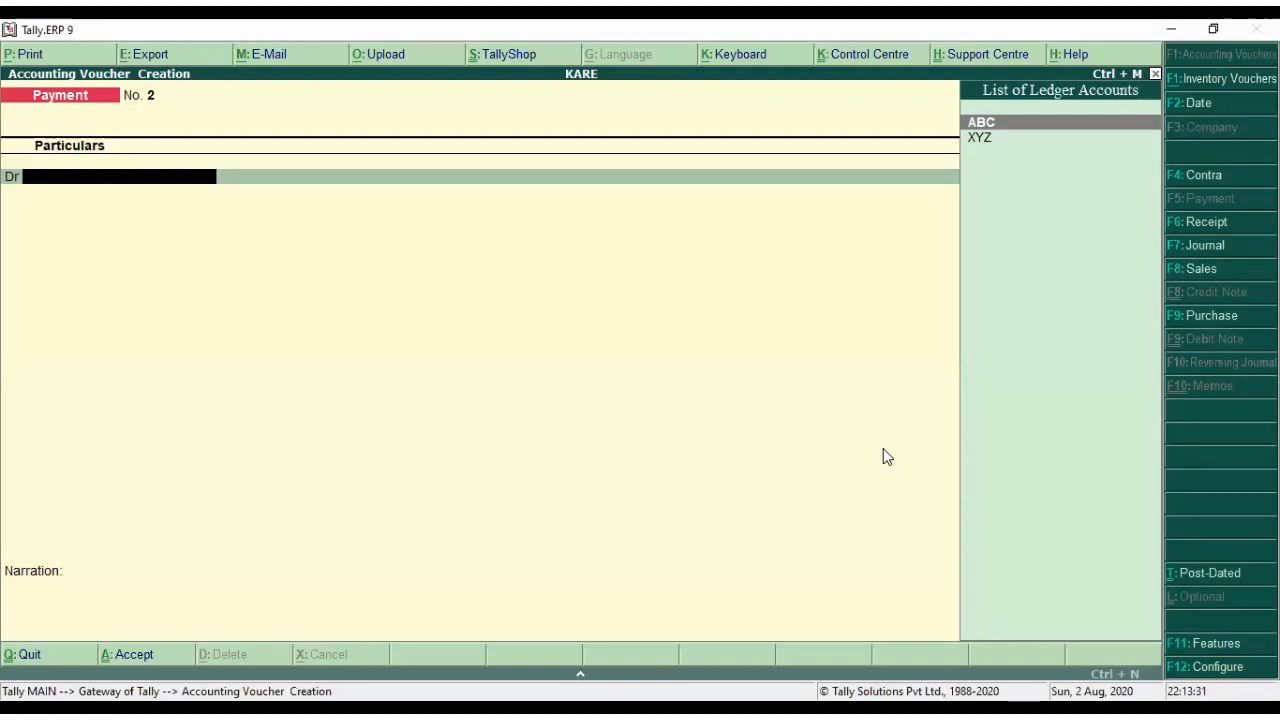
- Debit the XYZ ledger with 25,000 in the payment voucher
key("Down")
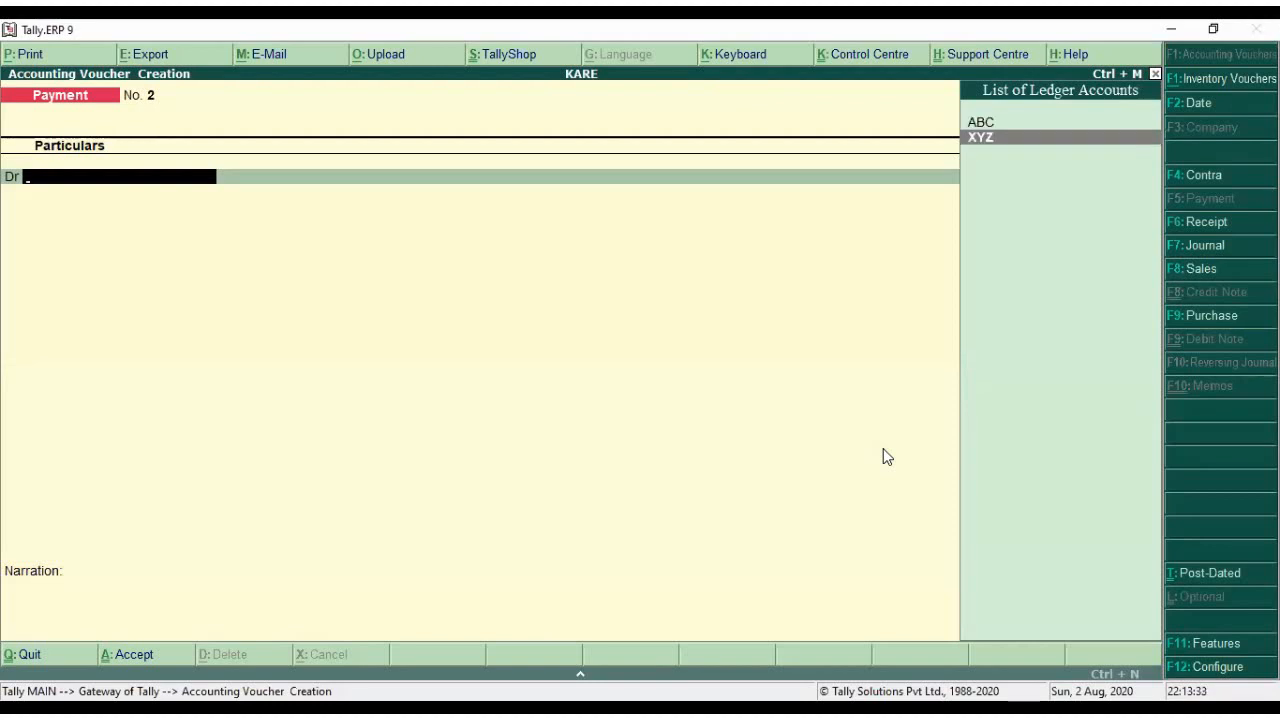
key("Return")
type("25000")
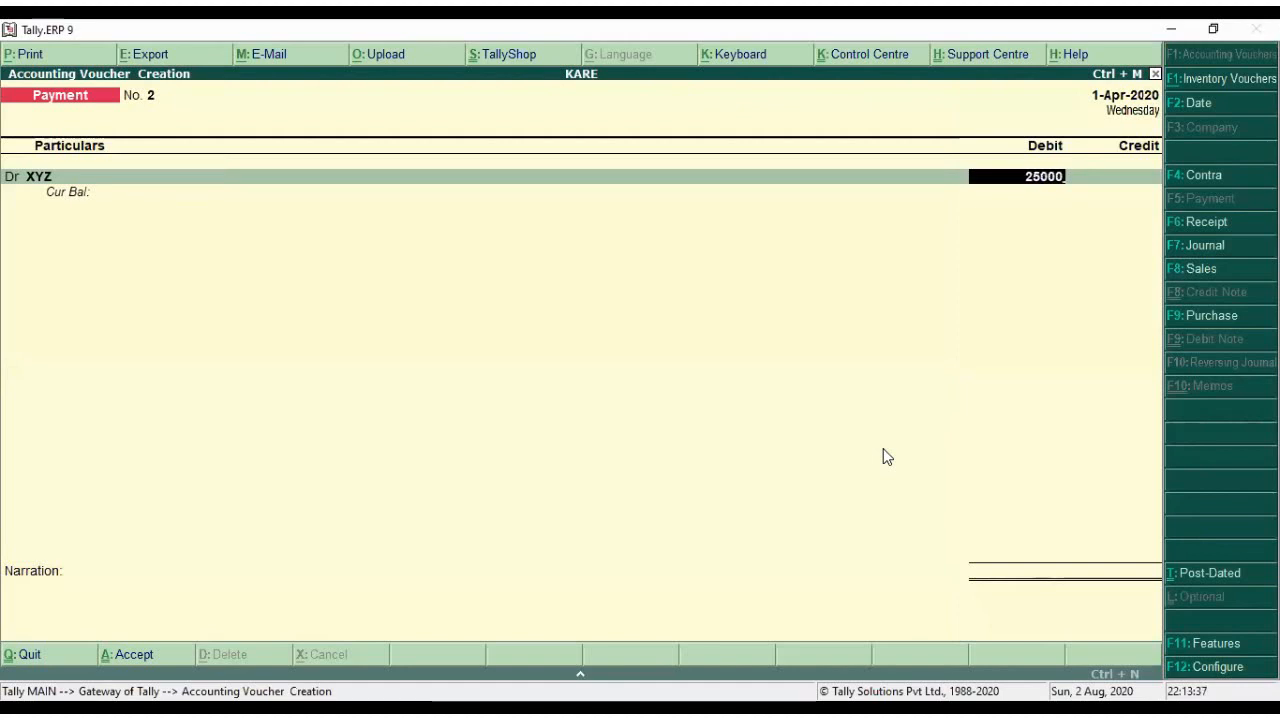
key("Return")
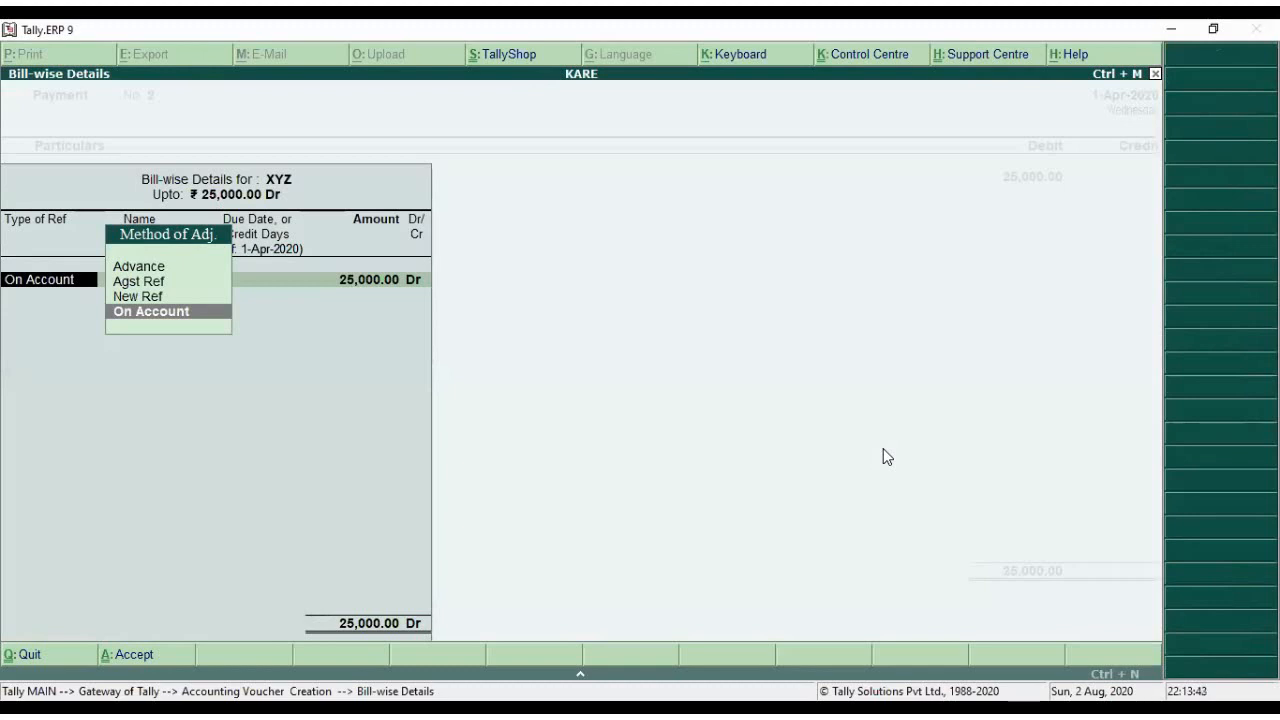
- Allocate 10,000 Dr of XYZ's payment to a new reference named XYZ-1 Instal with 10 credit days
key("Up")
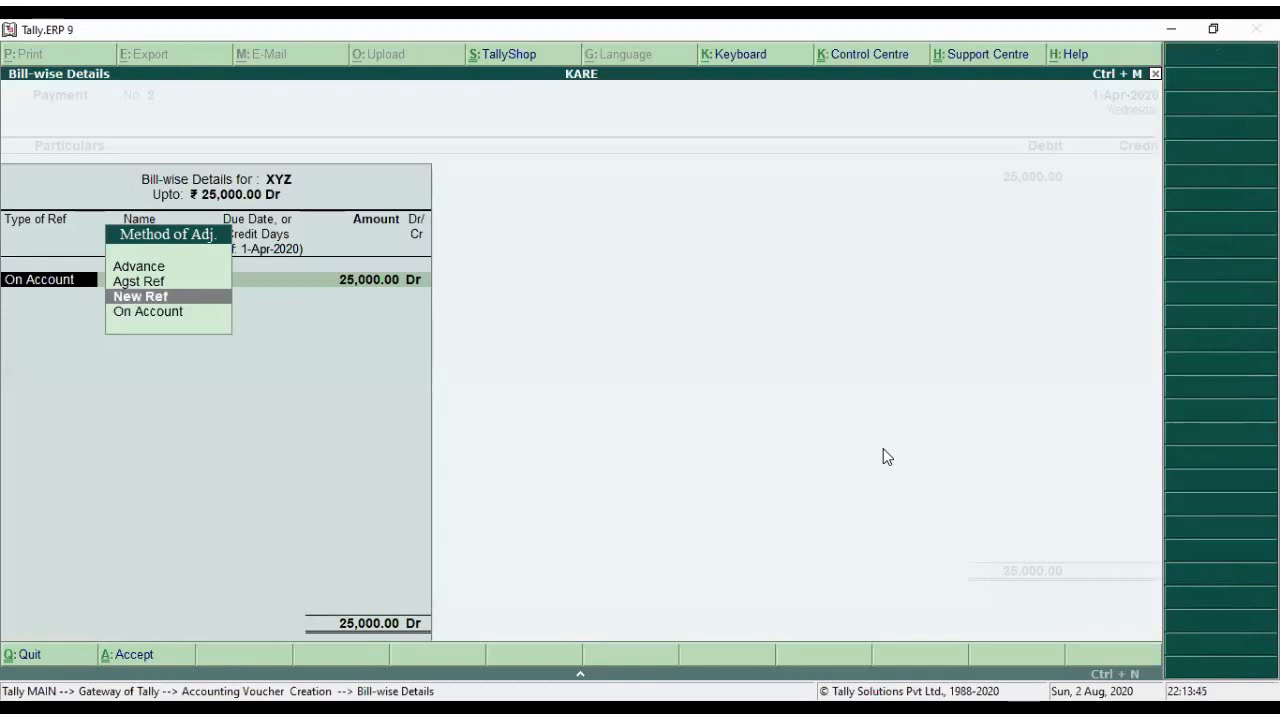
key("Return")
type("XYZ-1")
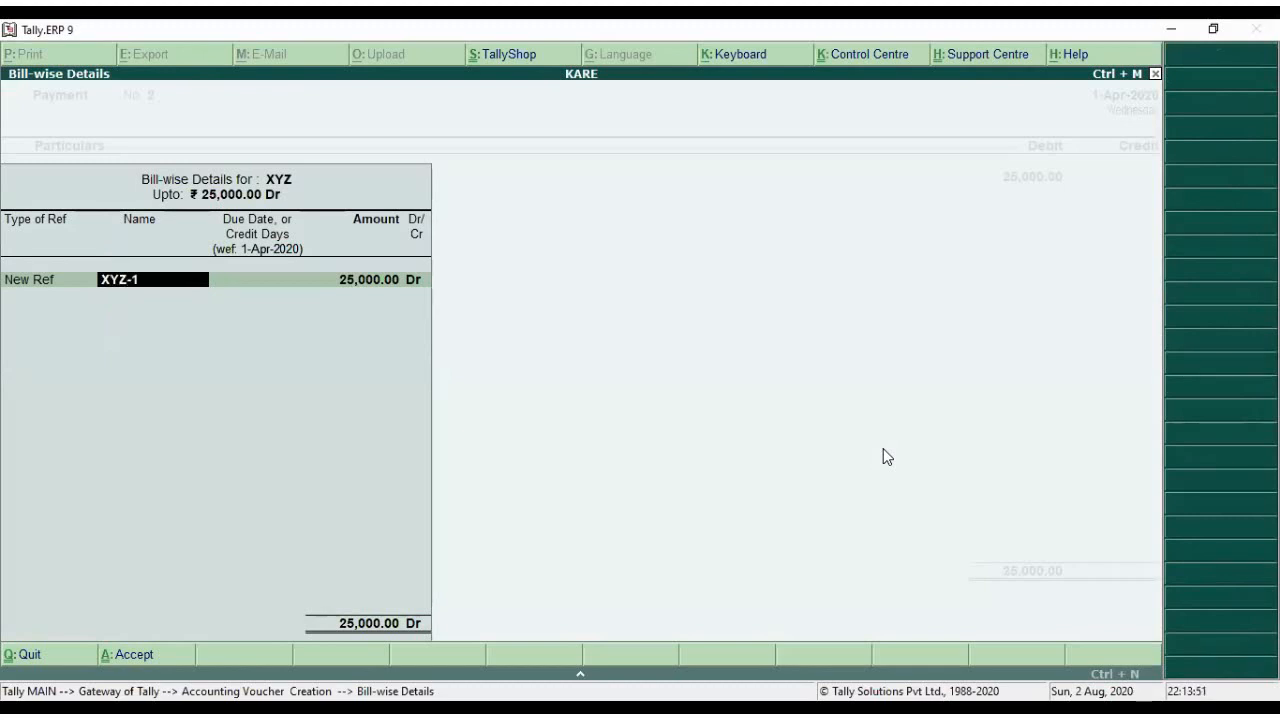
type(" Instal")
key("Return")
type("10")
key("Return")
type("1")
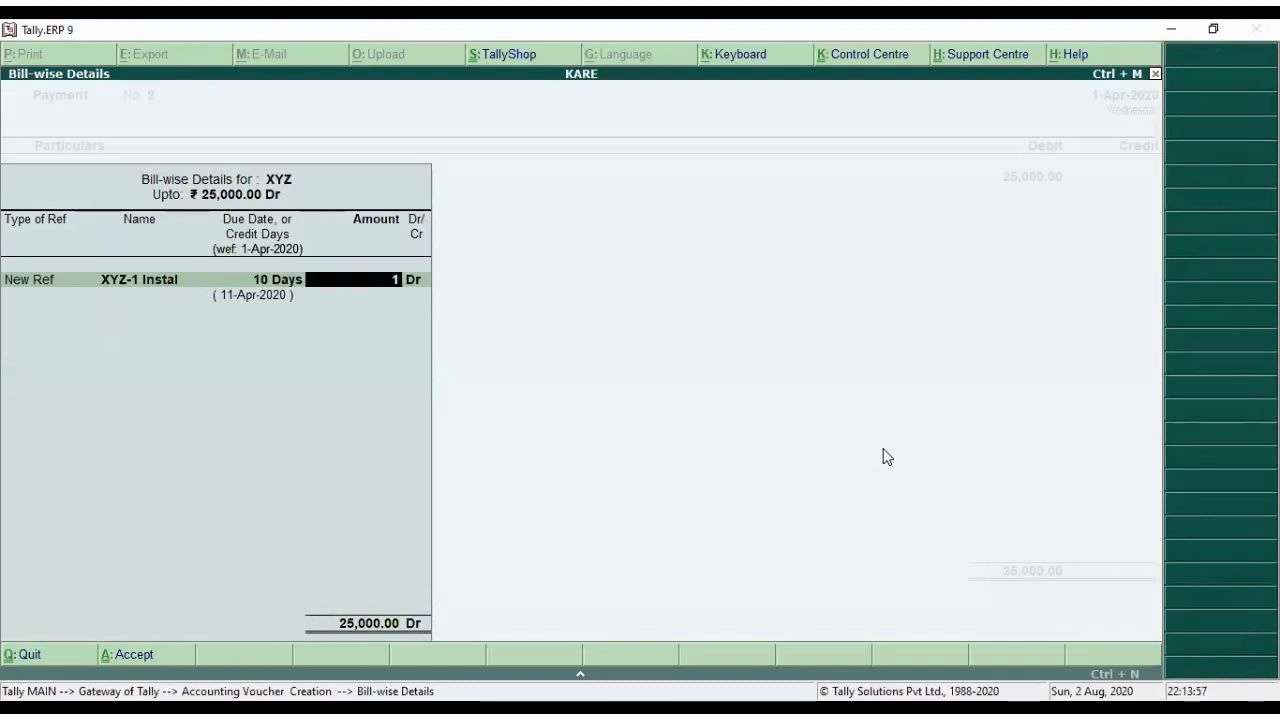
type("0000")
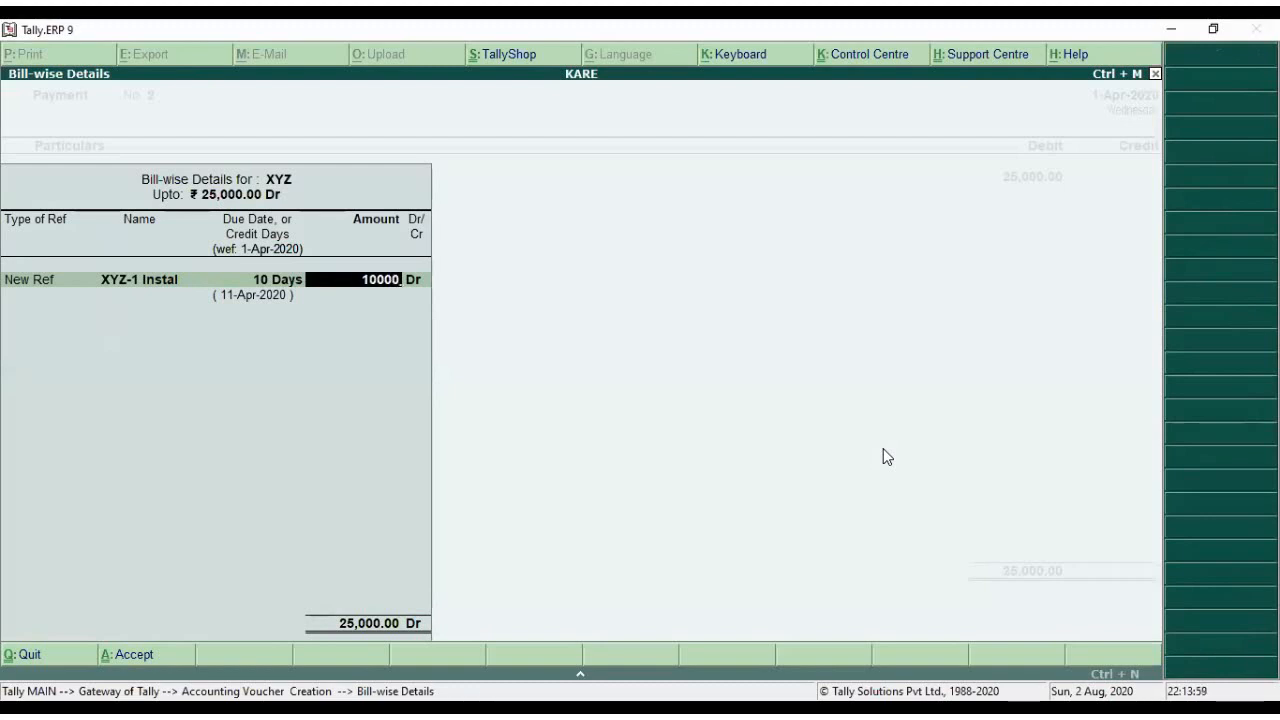
key("Return")
key("Return")
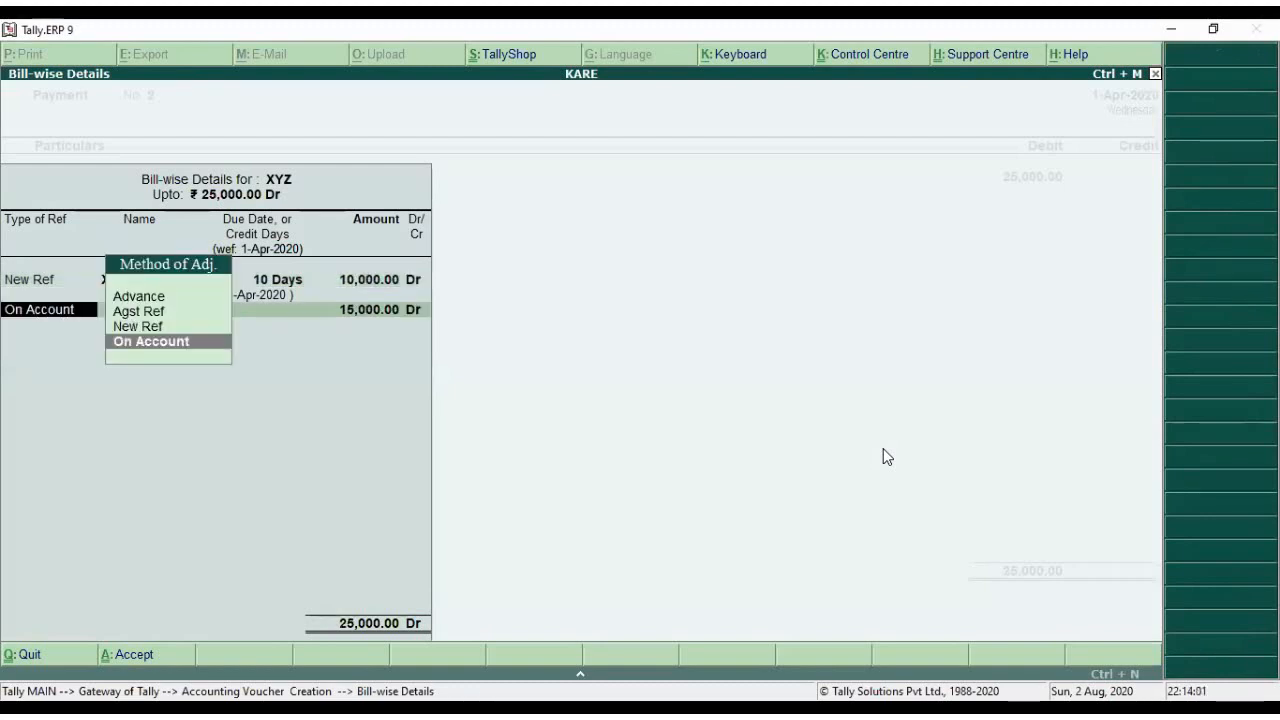
- Allocate the remaining 15,000 Dr to a new reference named XYZ-2 Instal with 30 credit days
key("Up")
key("Return")
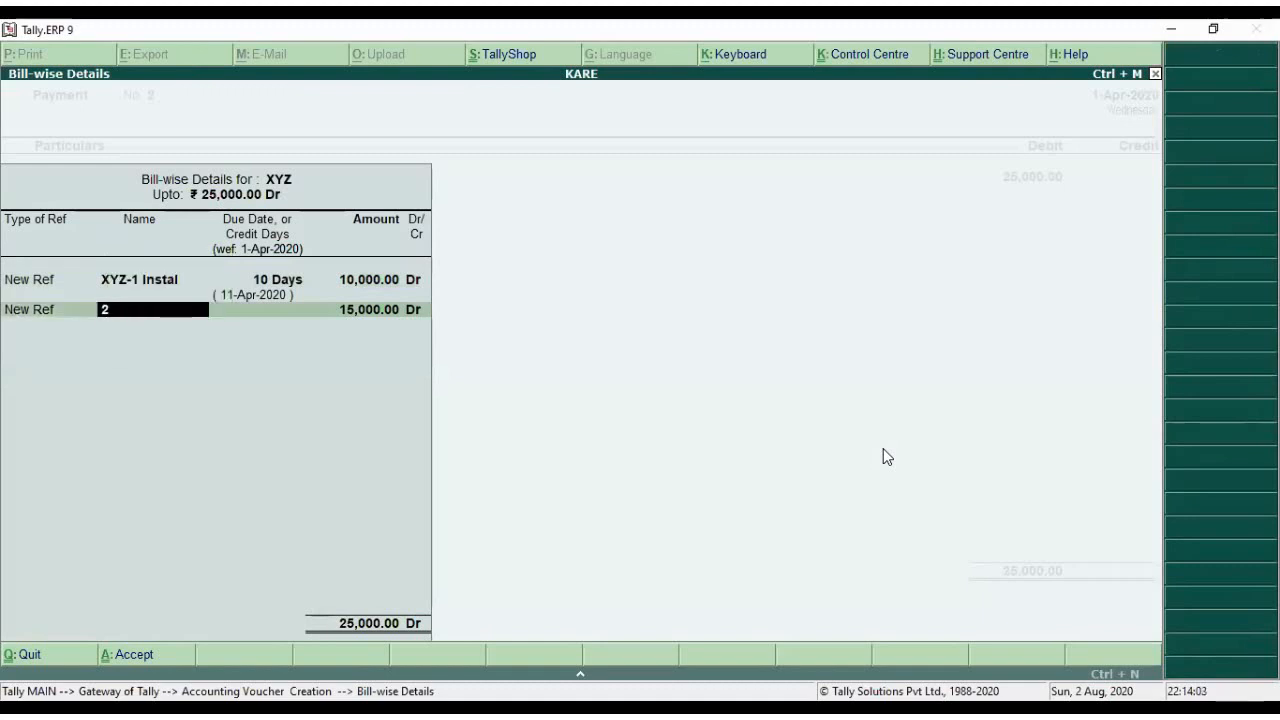
type("XYZ-2")
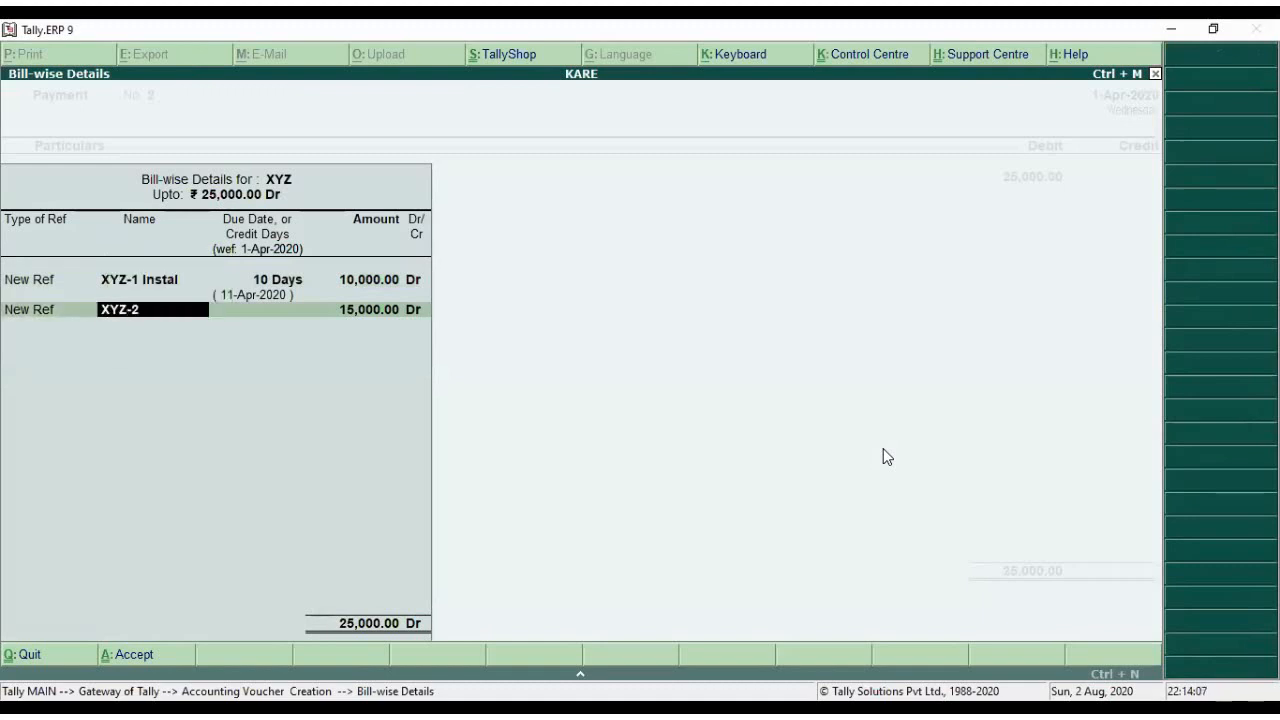
type(" Instal")
key("Return")
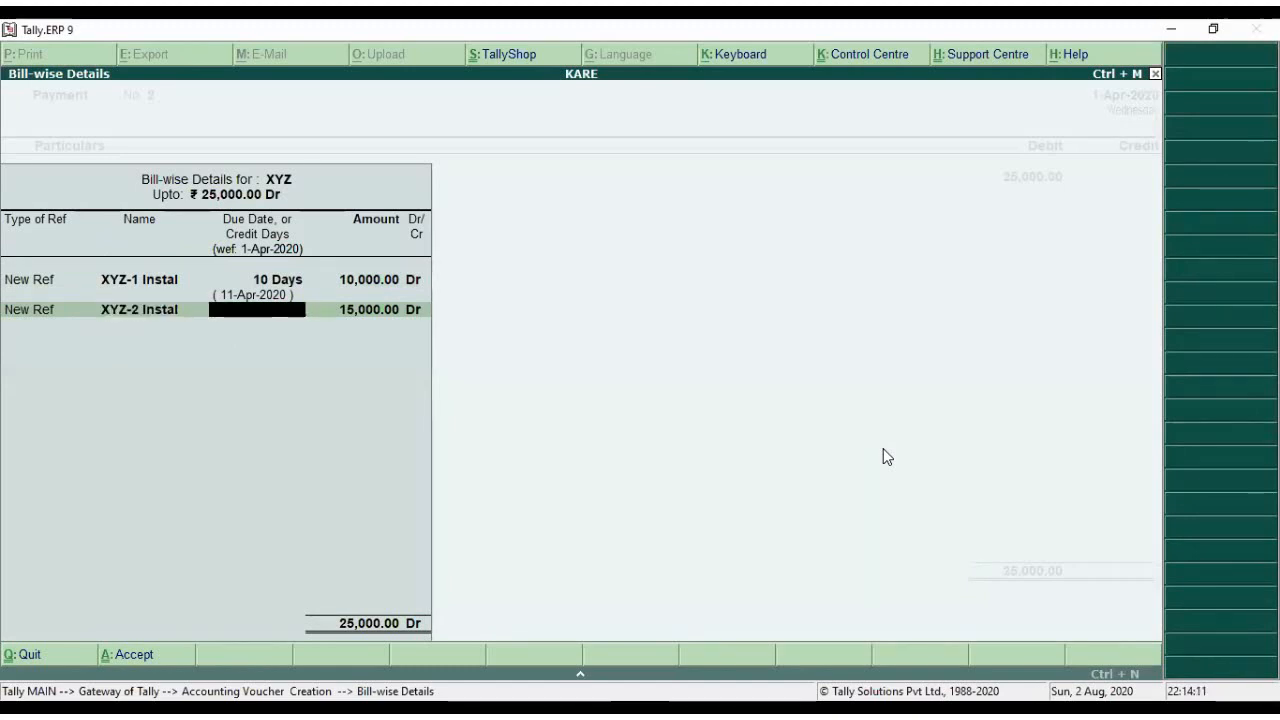
type("30 Days")
key("Return")
key("Return")
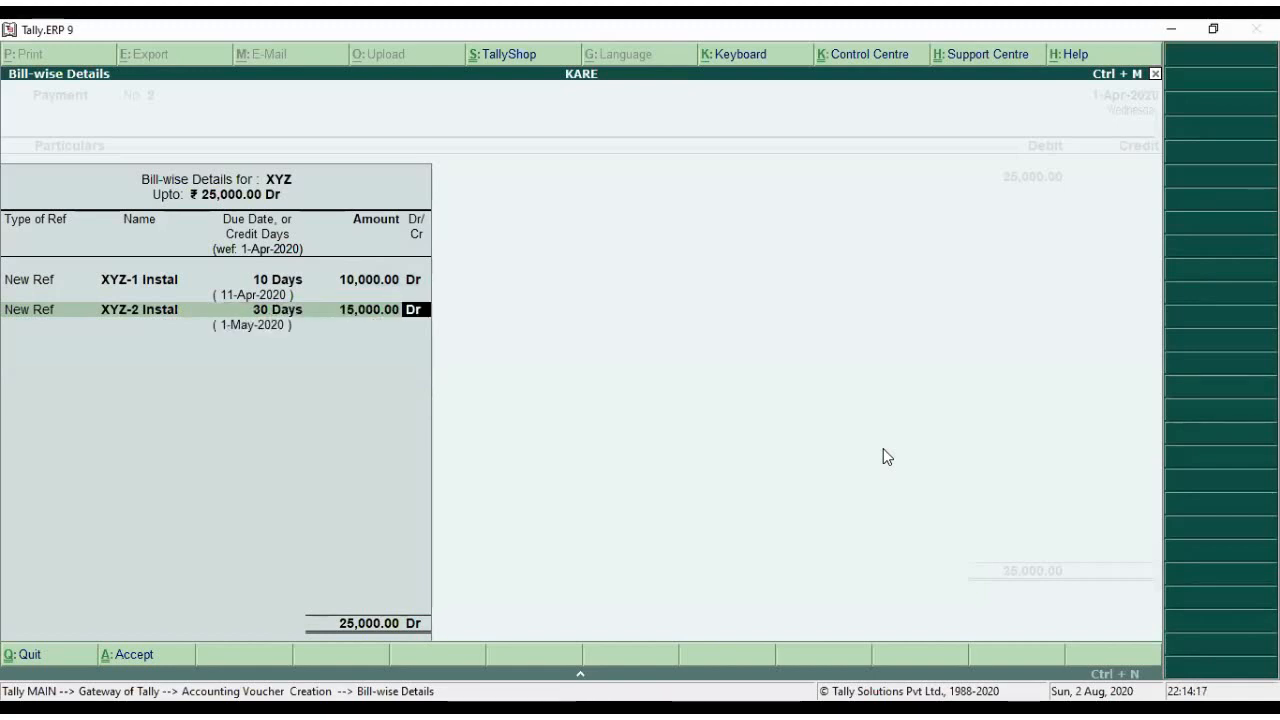
key("Return")
- Credit the Cash ledger with 25,000 in the XYZ payment voucher
key("Down")
key("Return")
key("Return")
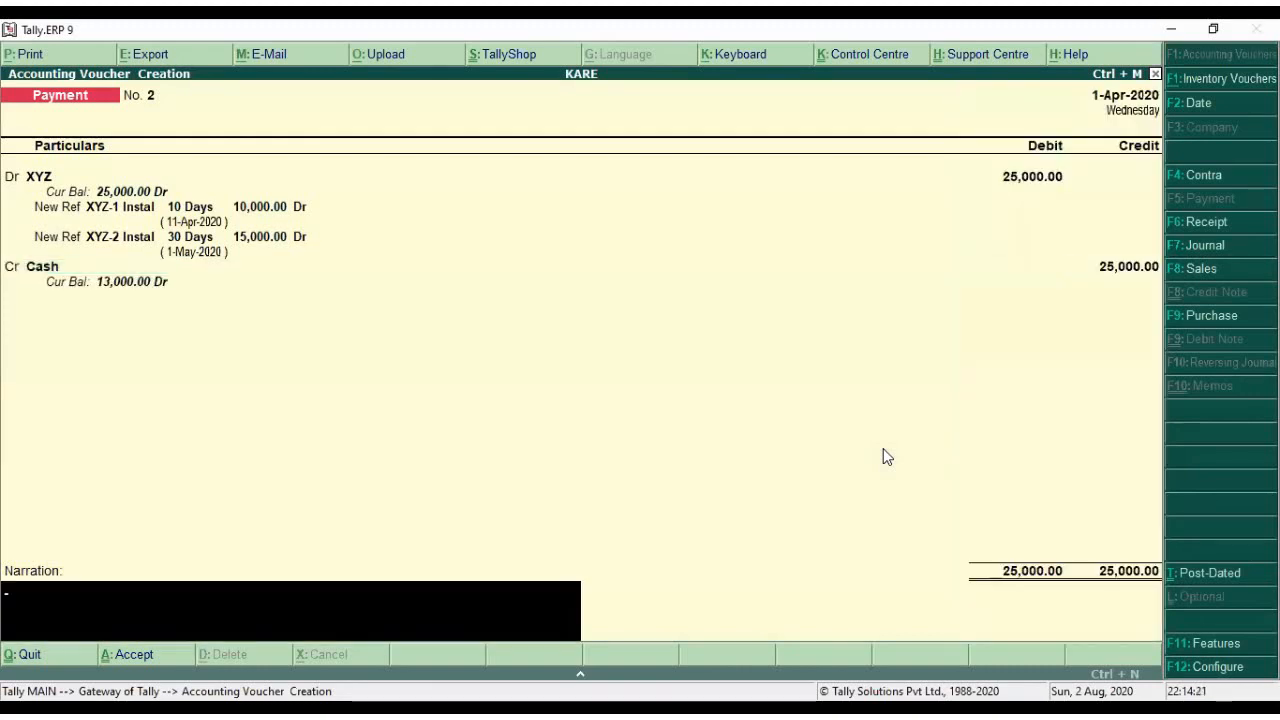
- Enter the narration Debt for the XYZ payment voucher and save it
type("Ceb")
key("Return")
key("Escape")
key("BackSpace")
key("BackSpace")
key("BackSpace")
key("BackSpace")
type("Deb")
key("Return")
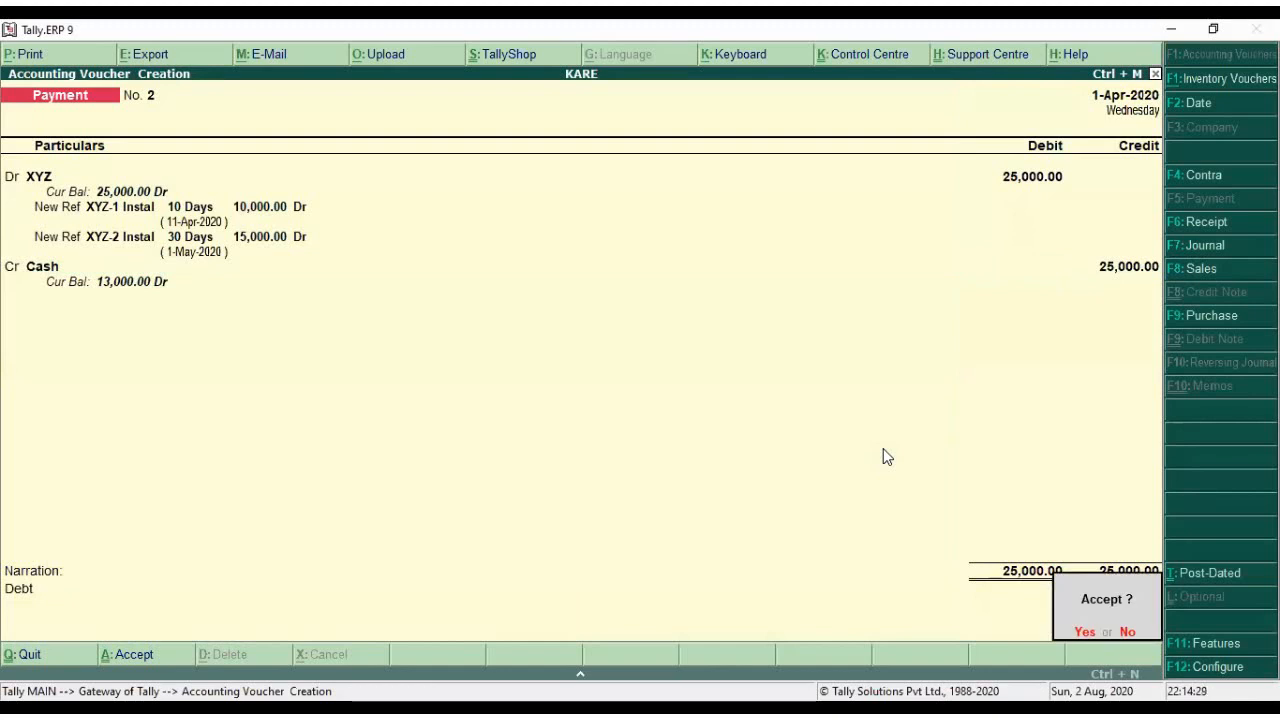
key("Return")
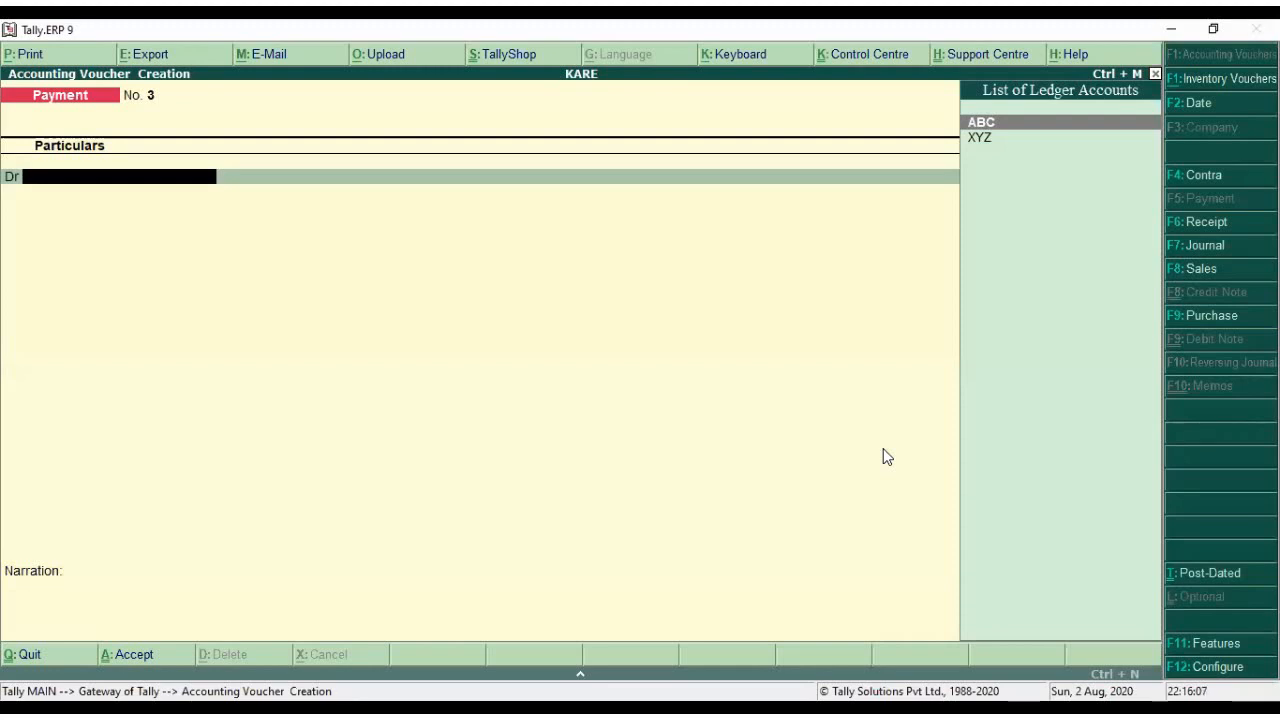
- Switch to a receipt voucher and credit the XYZ ledger with 10,000
key("F6")
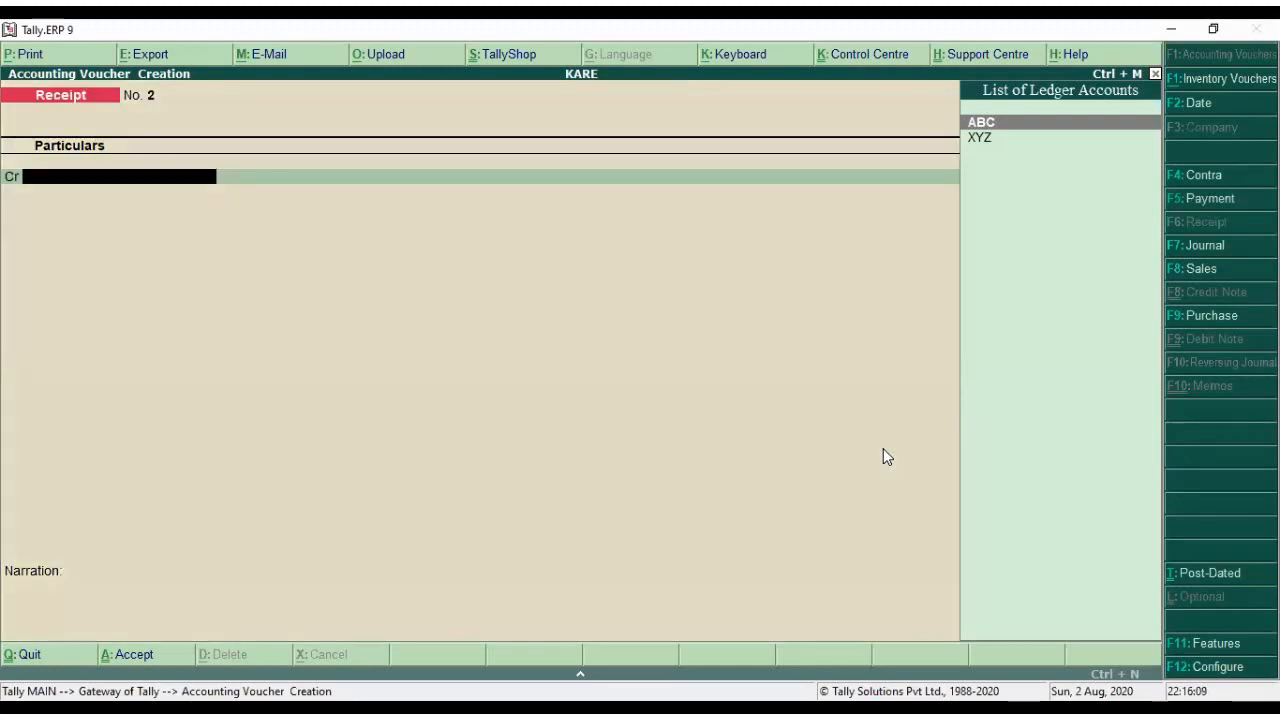
key("Down")
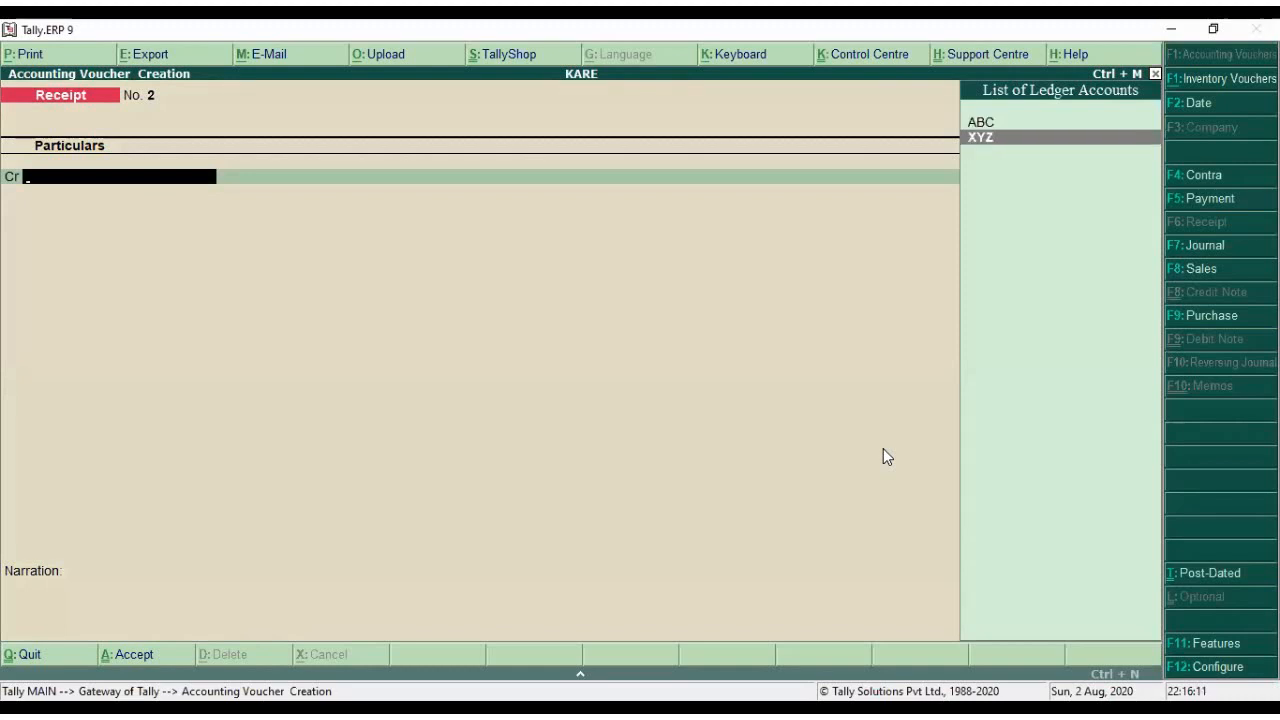
key("Return")
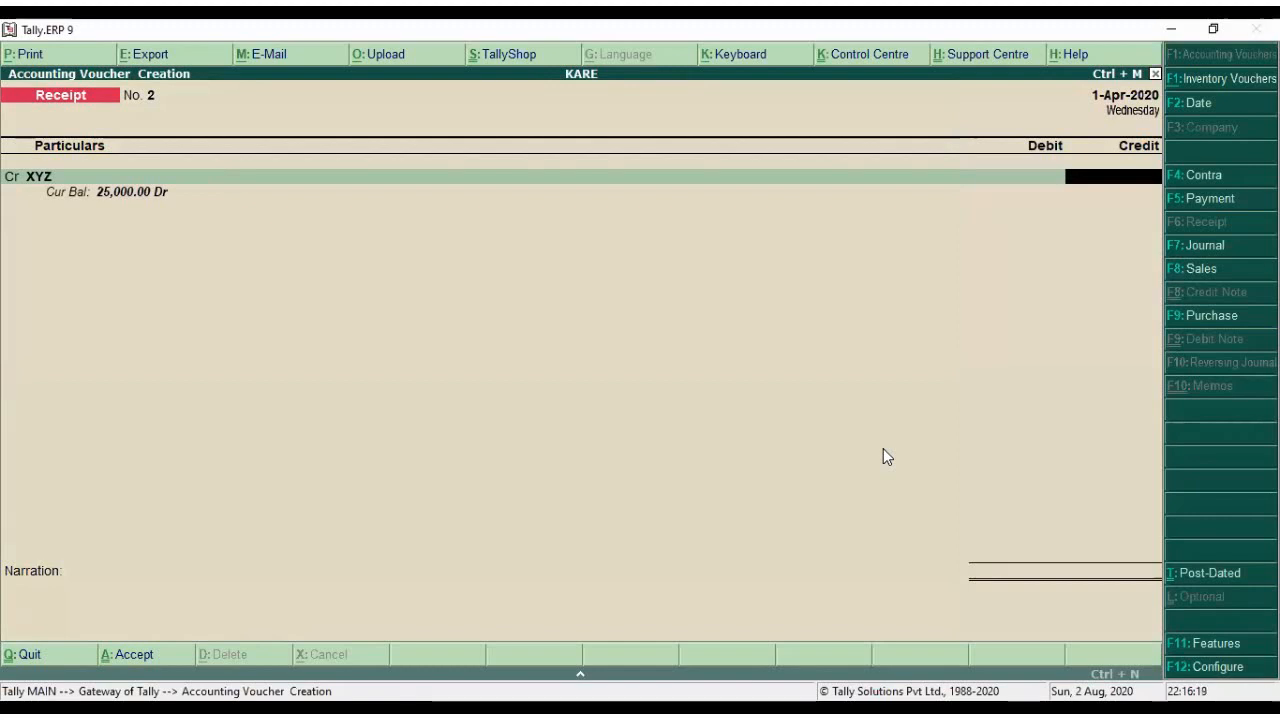
type("10000")
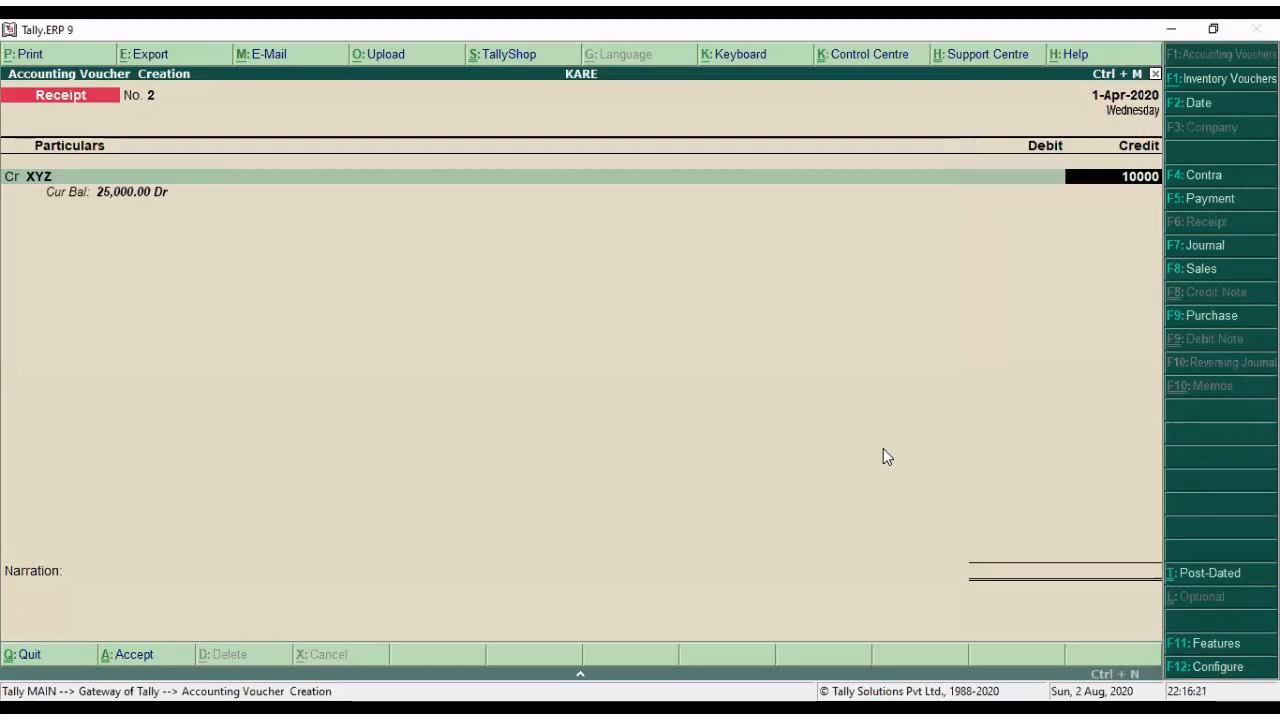
key("Return")
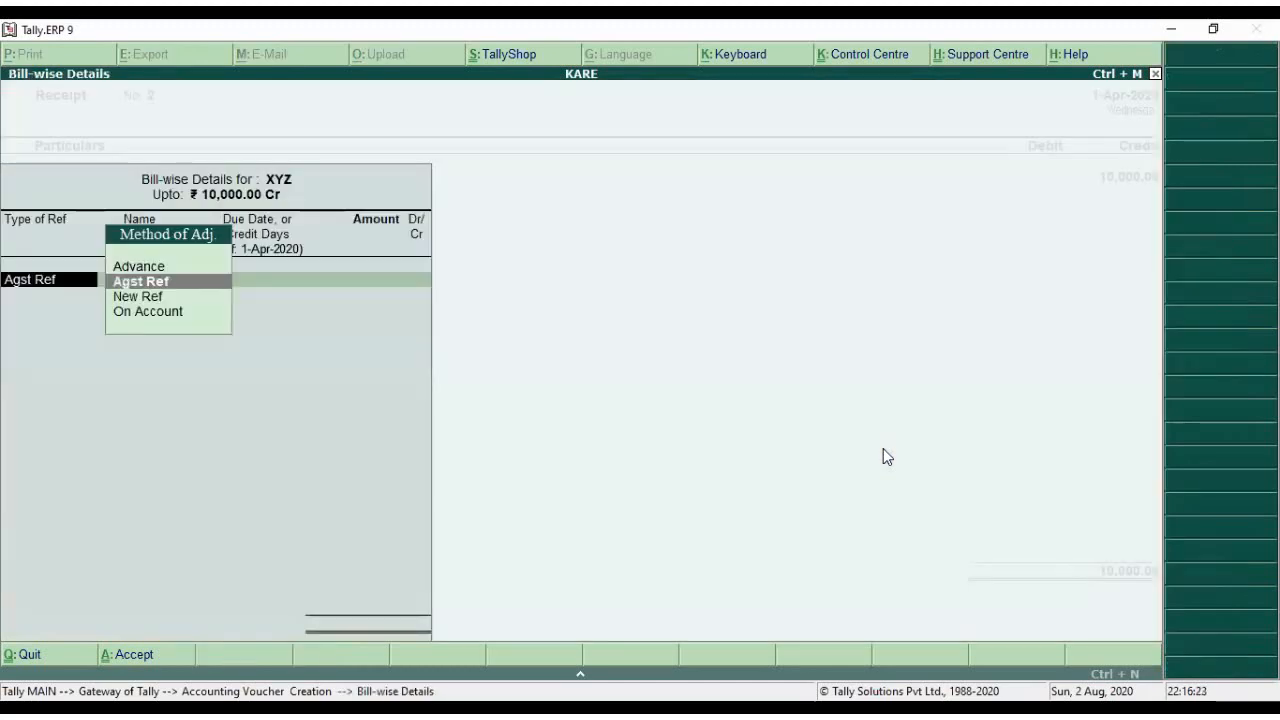
- Adjust the 10,000 receipt against the existing XYZ-1 Instal reference in the bill-wise details
key("Return")
key("Down")
key("Up")
key("Return")
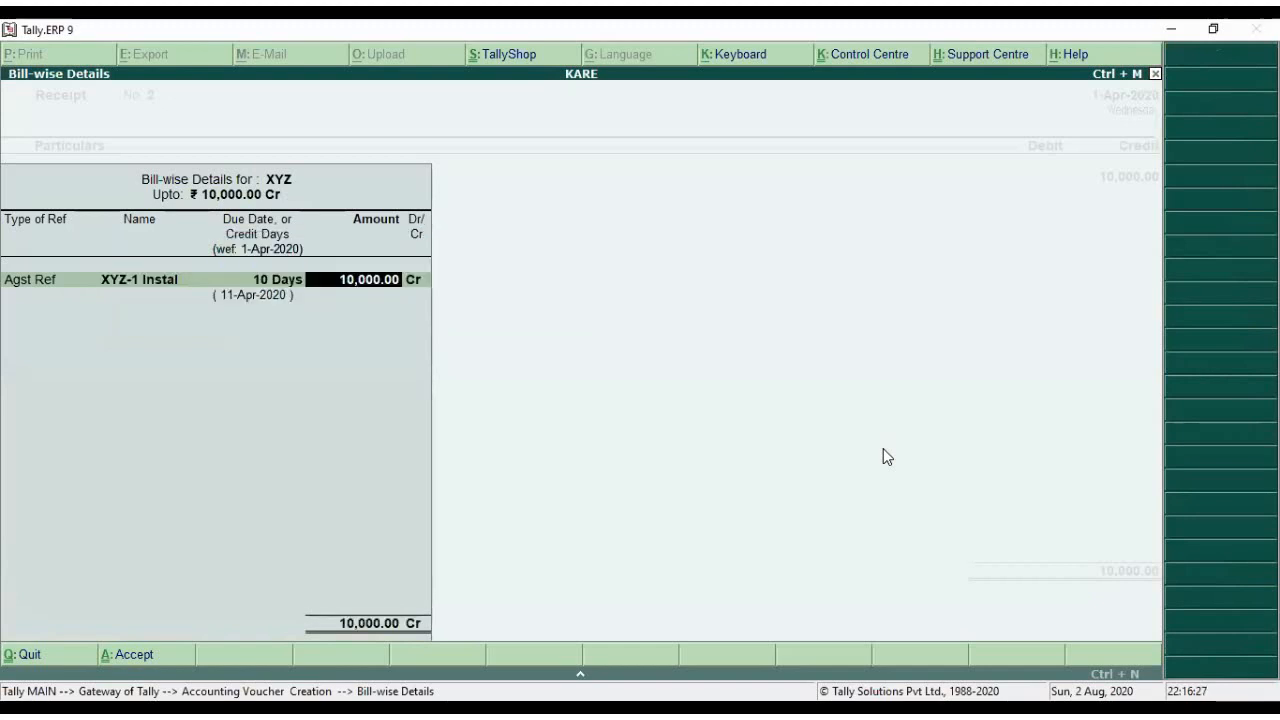
key("Return")
key("Return")
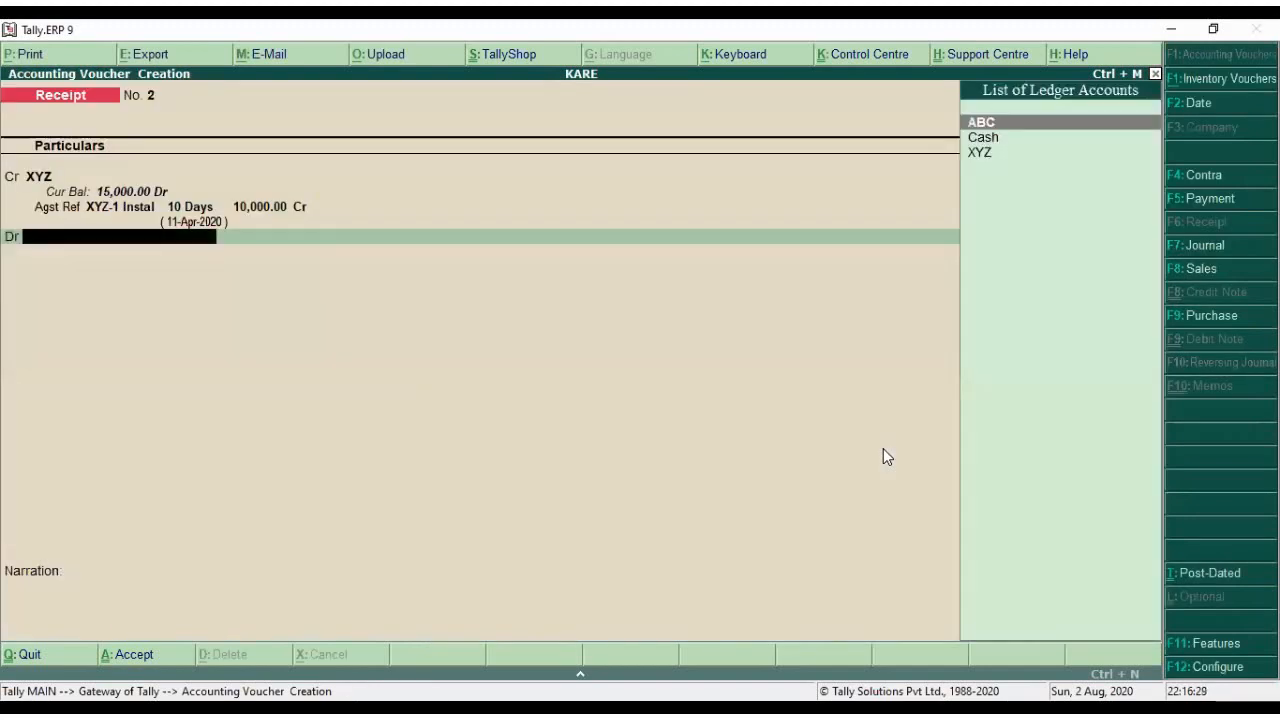
- Debit Cash with 10,000, enter the narration Debt Instal rece, and save the receipt voucher
key("Down")
key("Return")
key("Return")
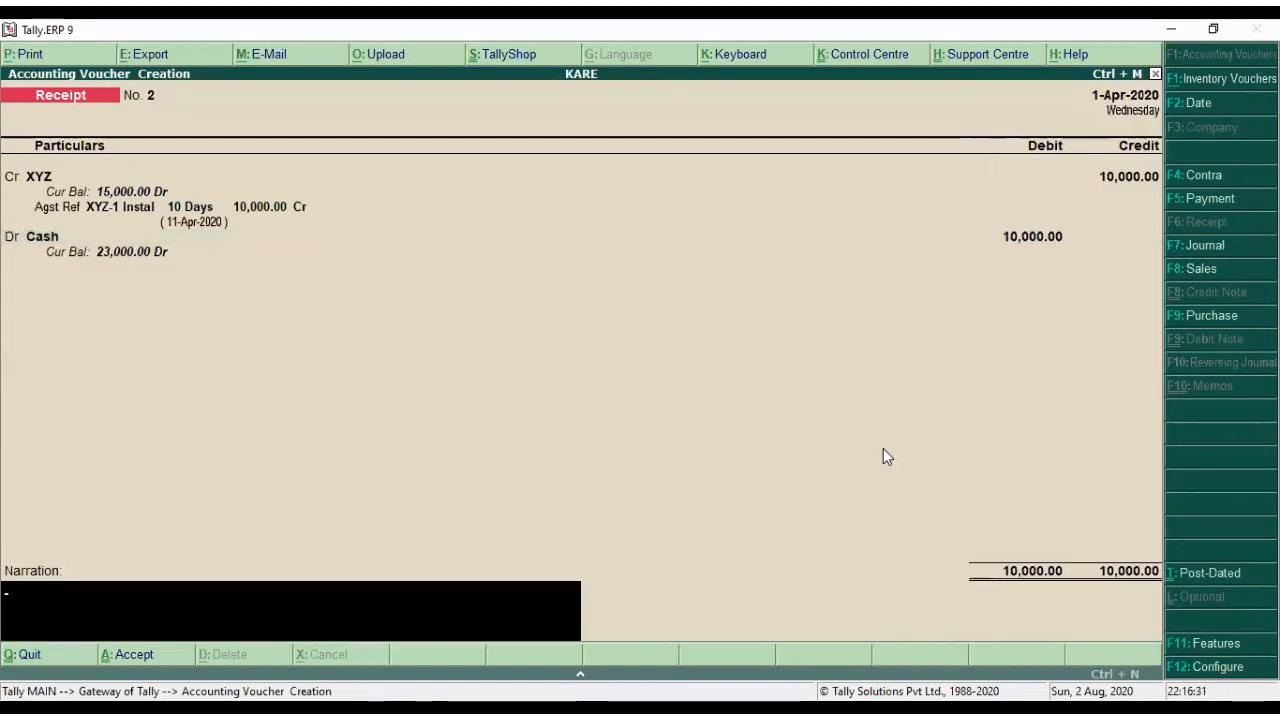
type("Debt Insta")
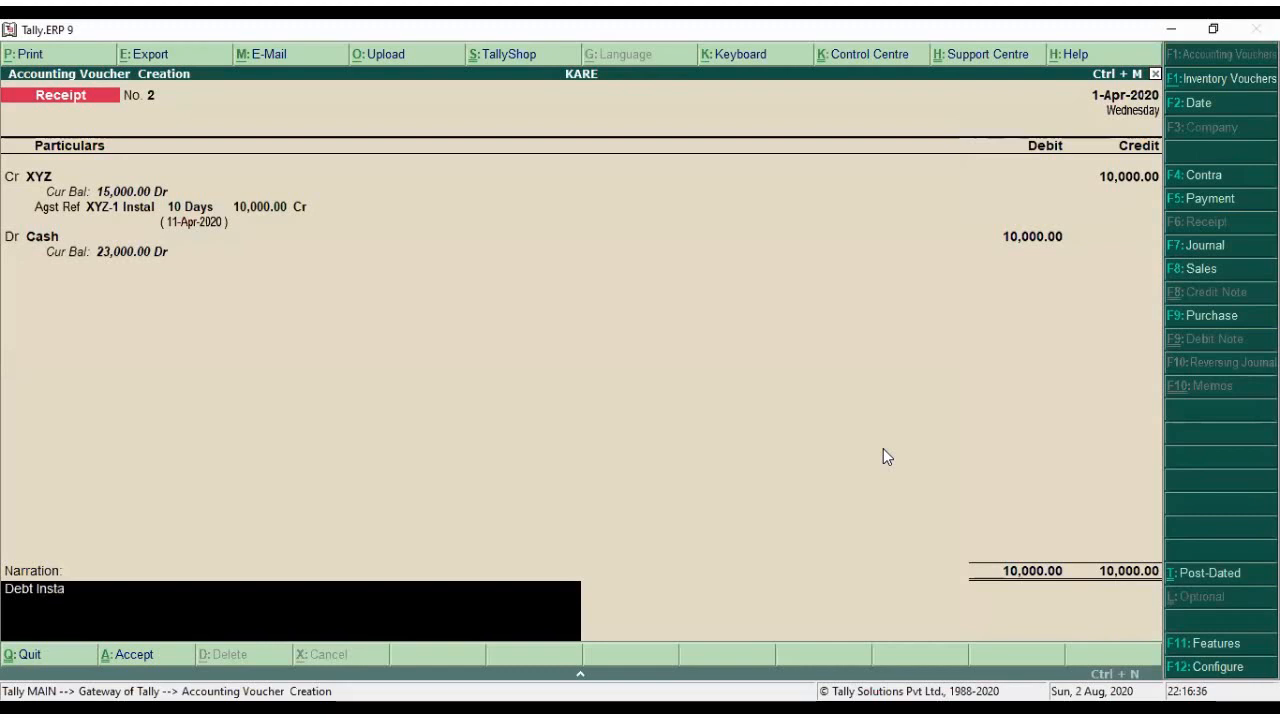
type("l rece")
key("Return")
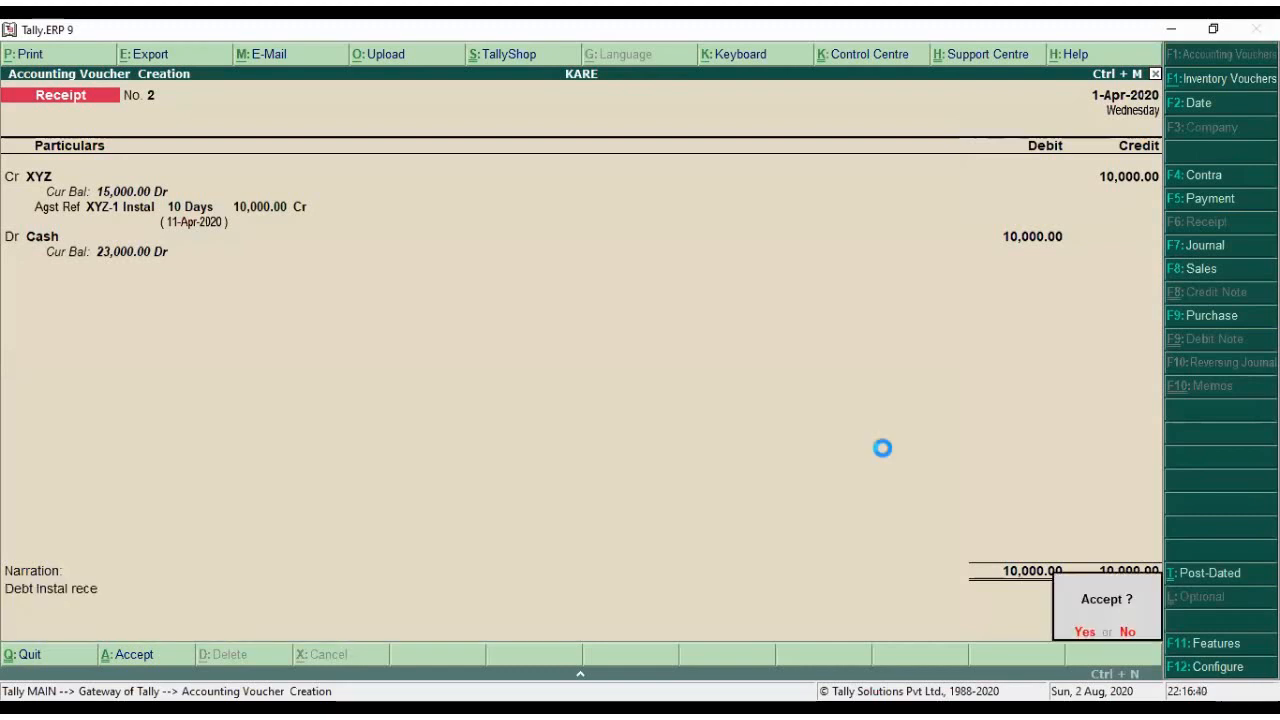
key("Return")
- Leave voucher creation and display the Sundry Debtors group's outstanding bills in detailed form
key("Escape")
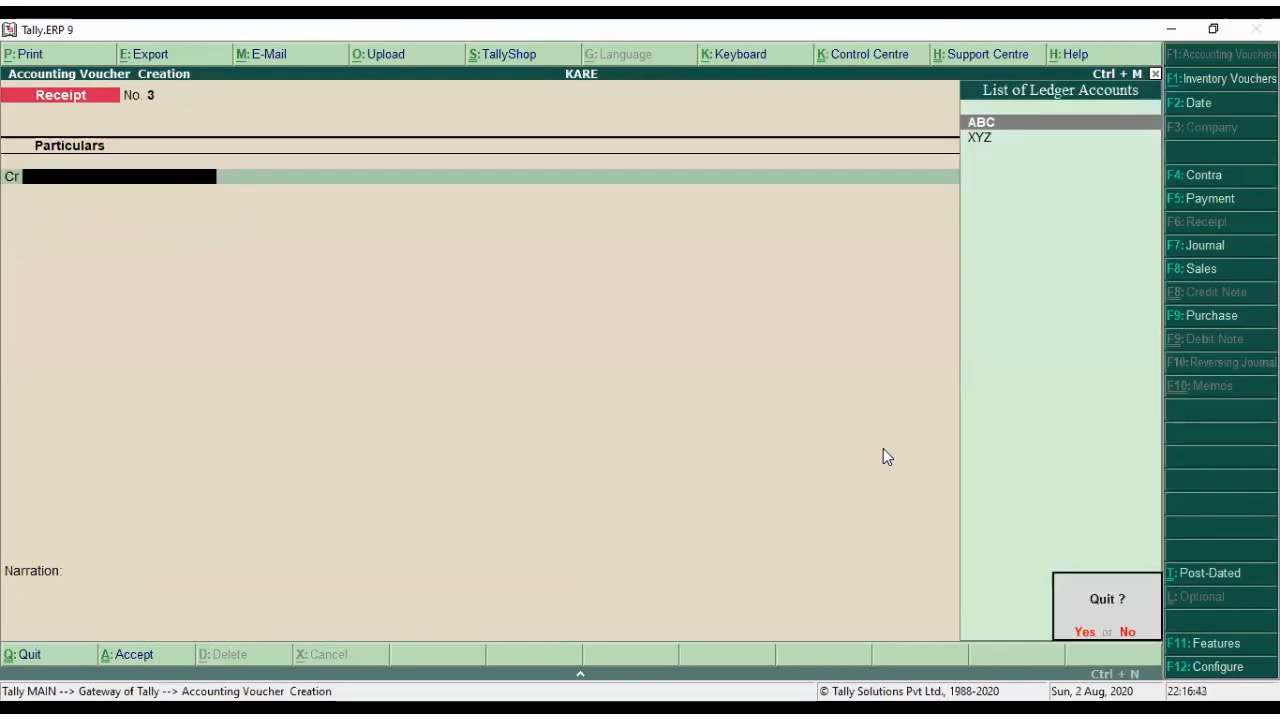
key("Return")
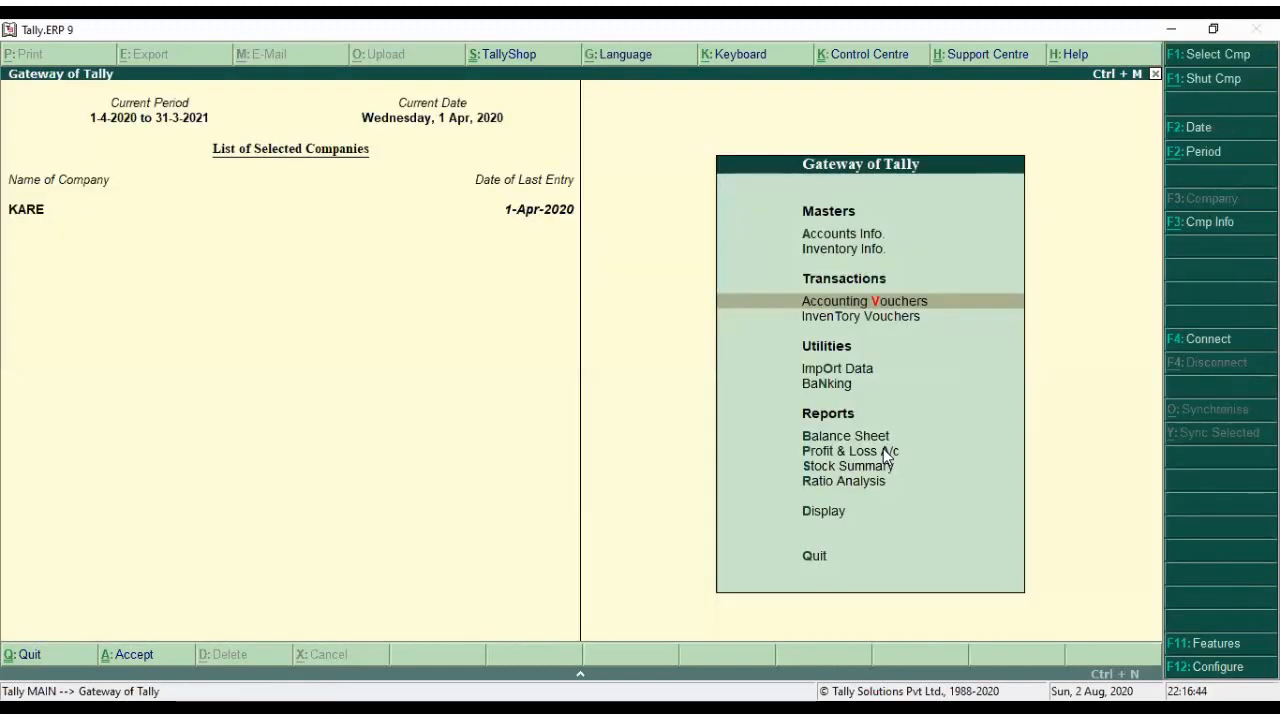
key("Down")
key("Down")
key("Down")
key("Down")
key("Down")
key("Down")
key("Down")
key("Down")
key("Return")
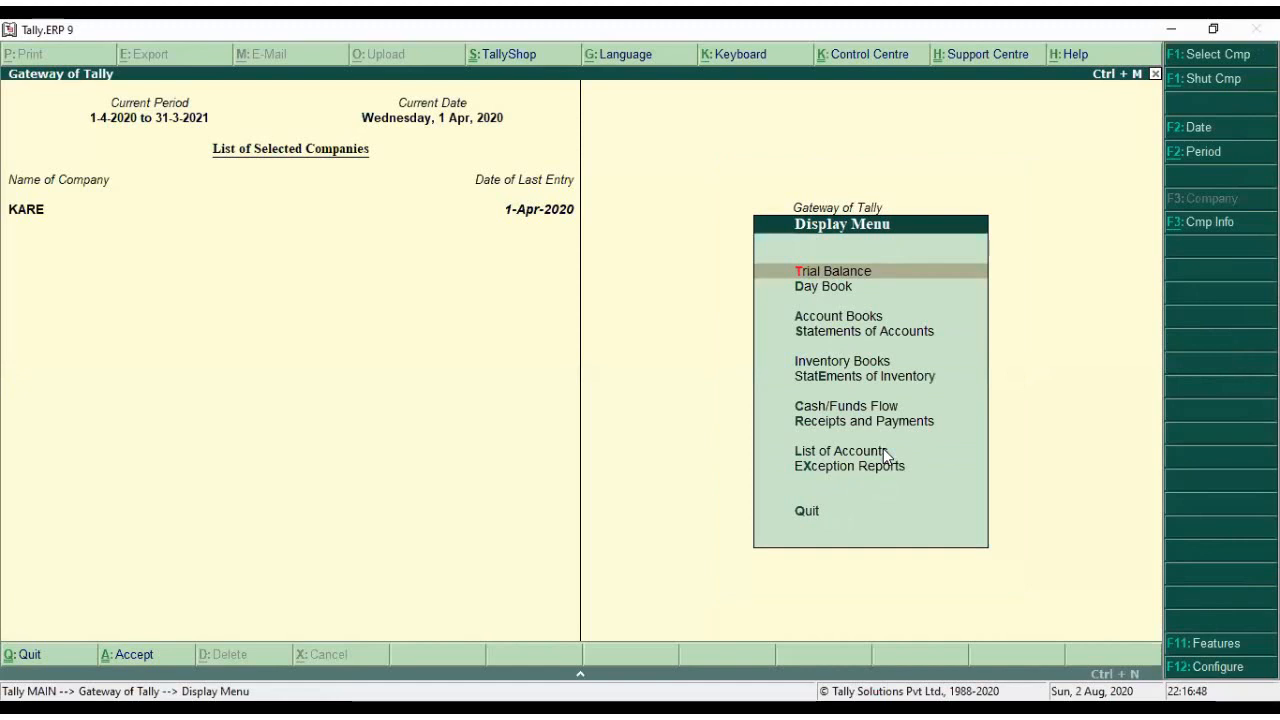
key("s")
key("o")
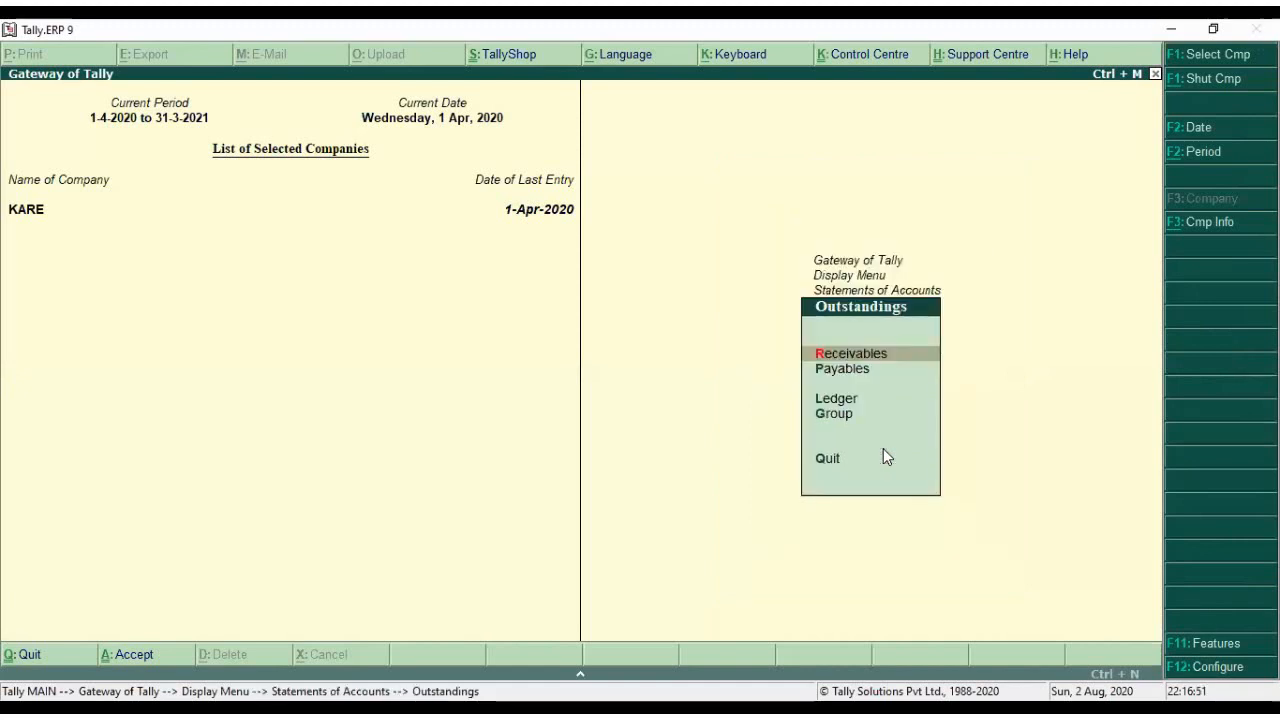
key("g")
key("Down")
key("Down")
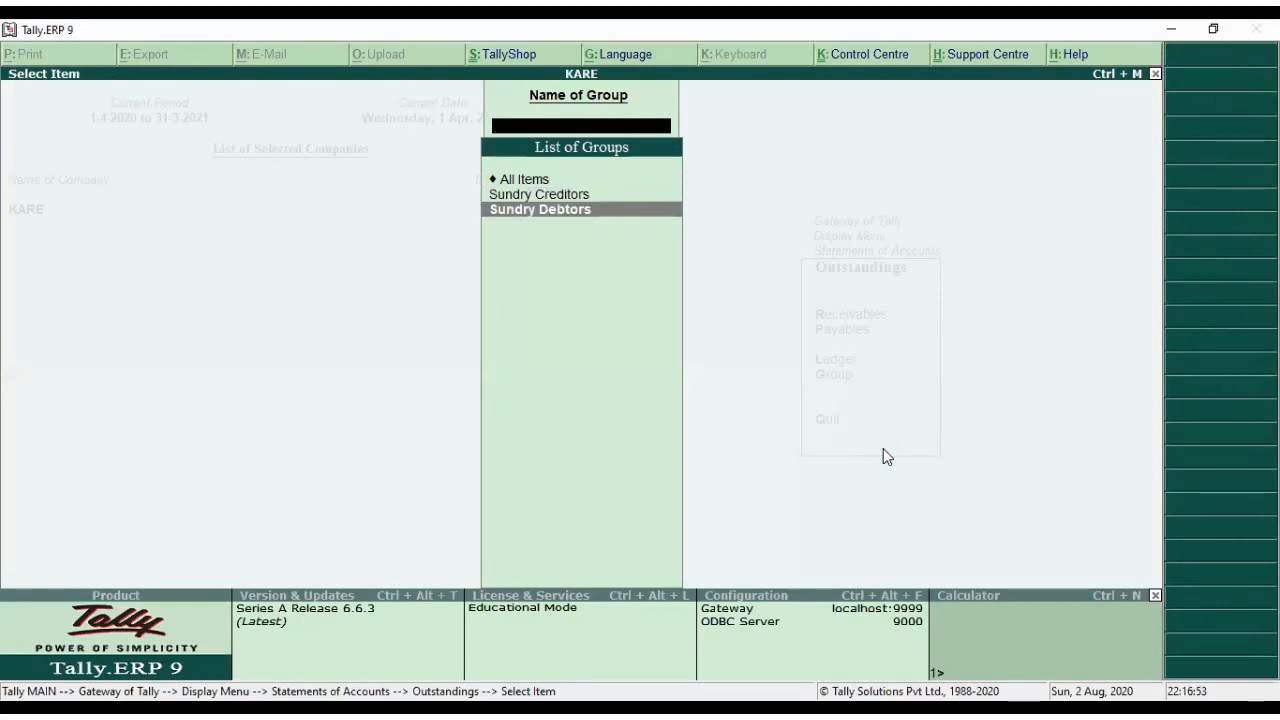
key("Return")
key("alt+F1")
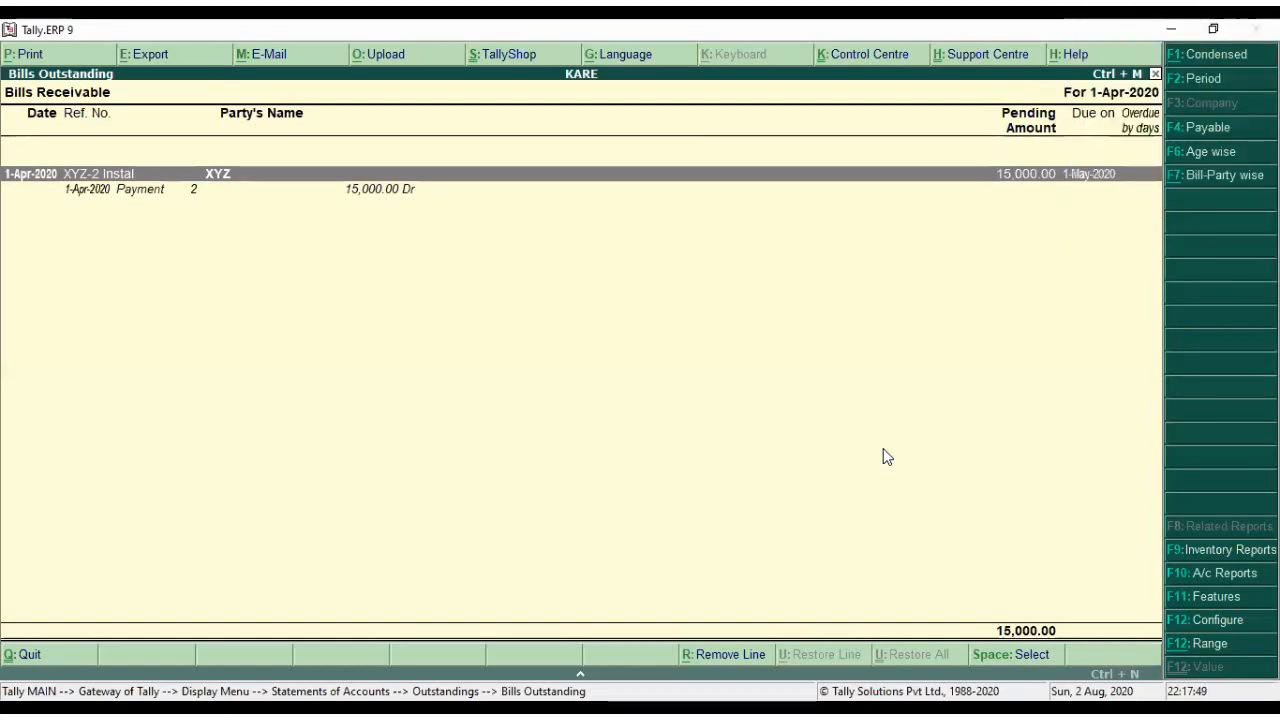
- Close the group report, view the outstanding payables, and return to the Display Menu
key("Escape")
key("p")
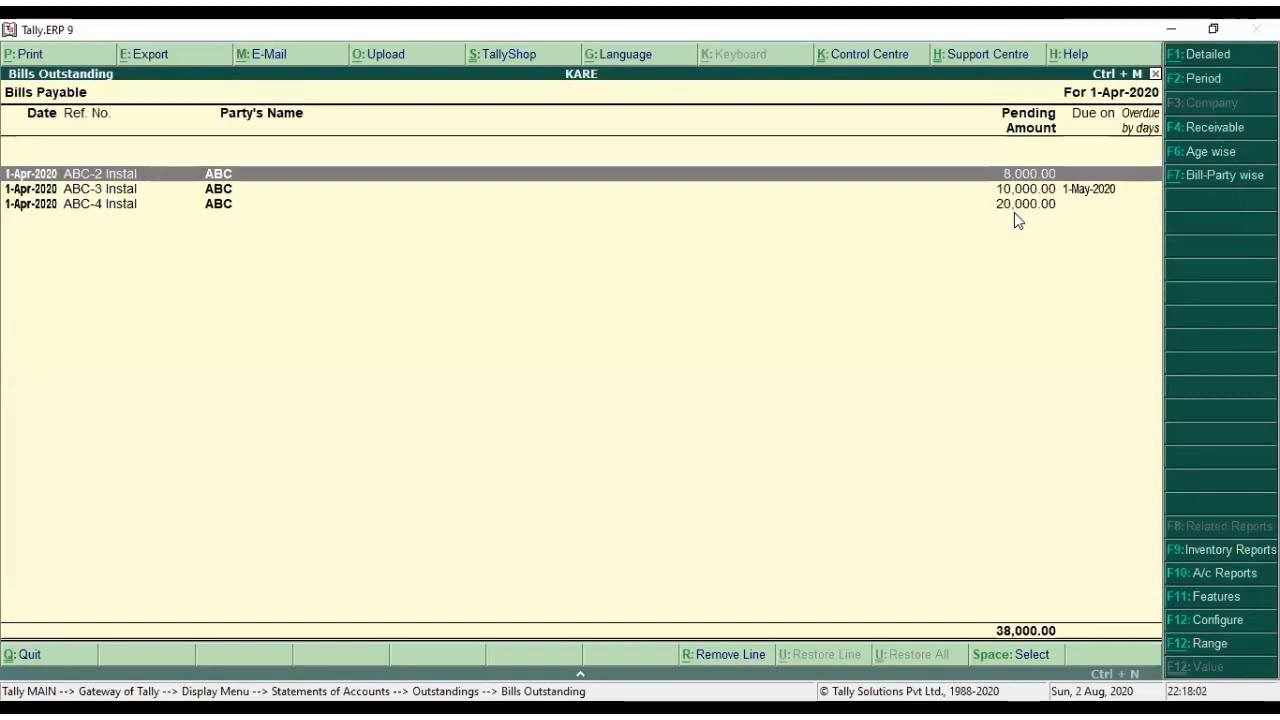
key("Escape")
key("Escape")
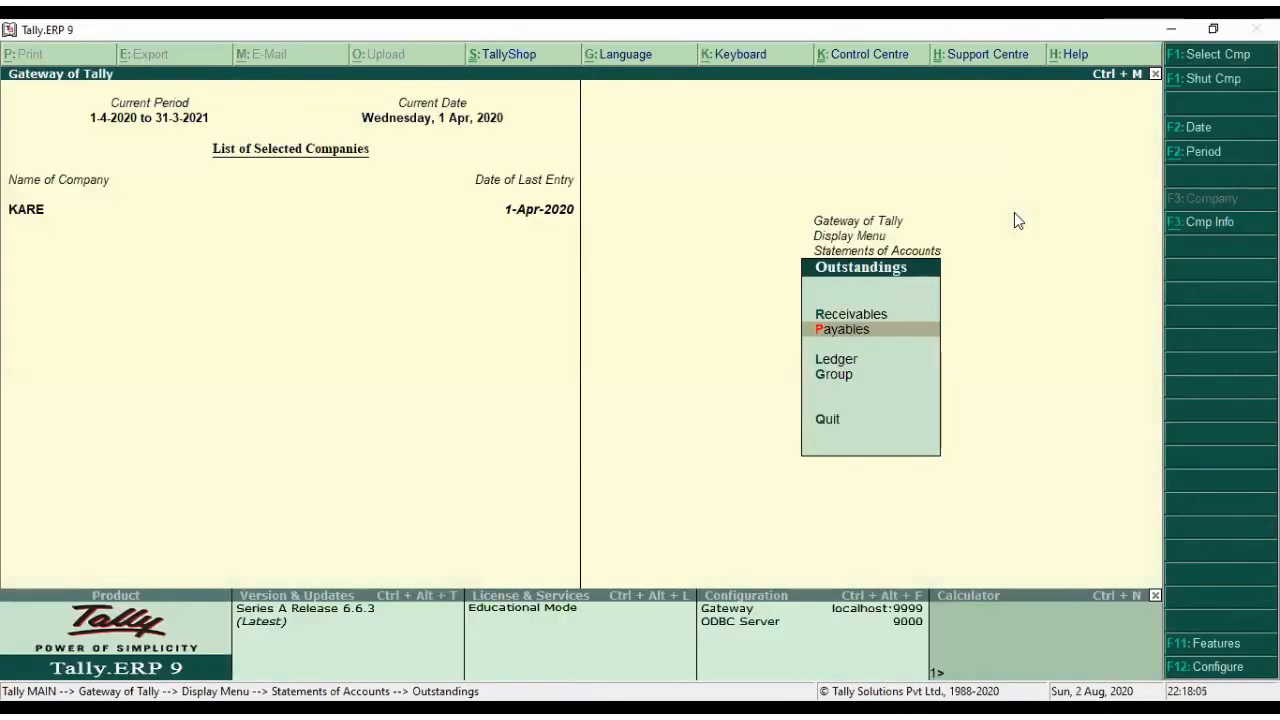
key("Escape")
key("Escape")
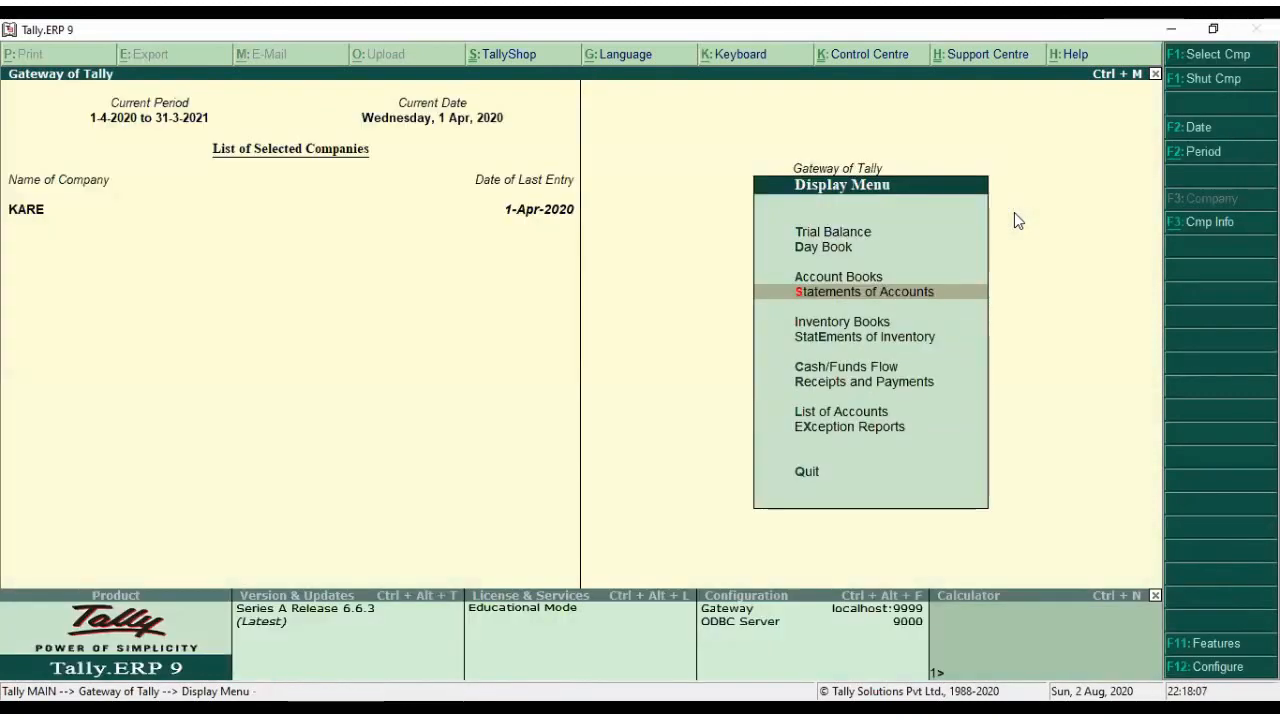
- Display the ABC ledger's vouchers from the account books
key("Up")
key("Down")
key("Up")
key("Down")
key("Up")
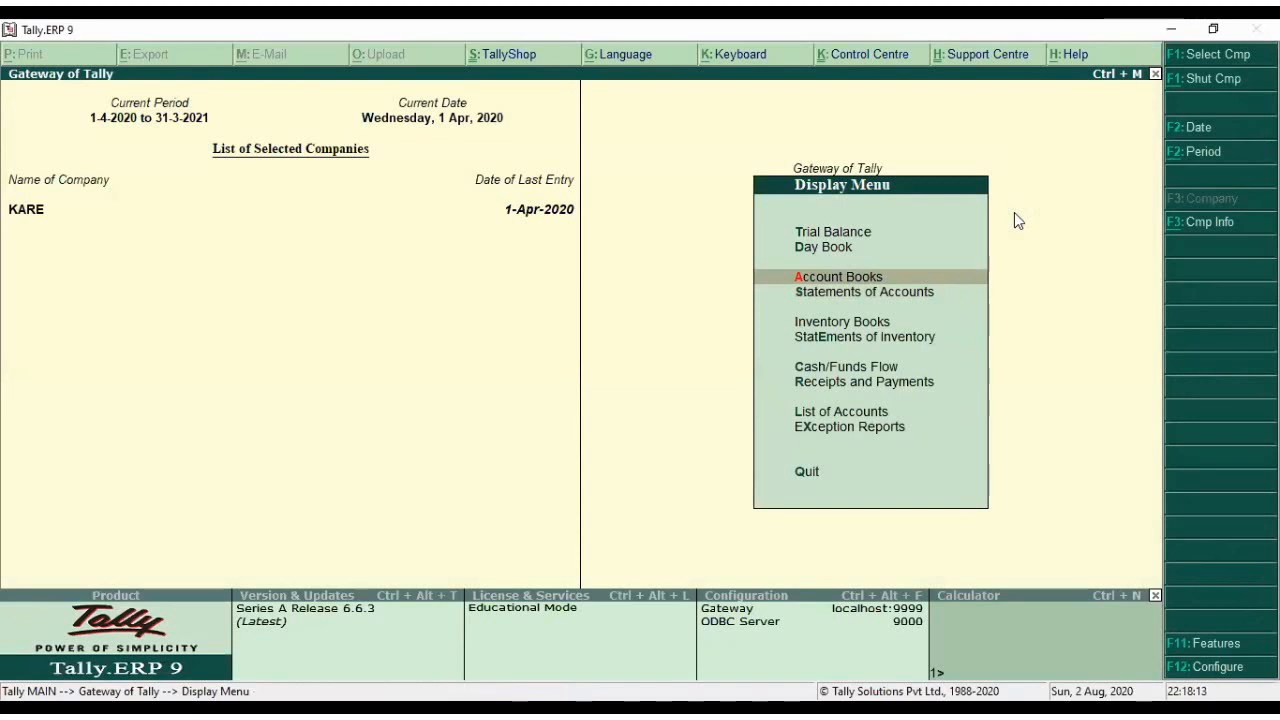
key("Return")
key("Down")
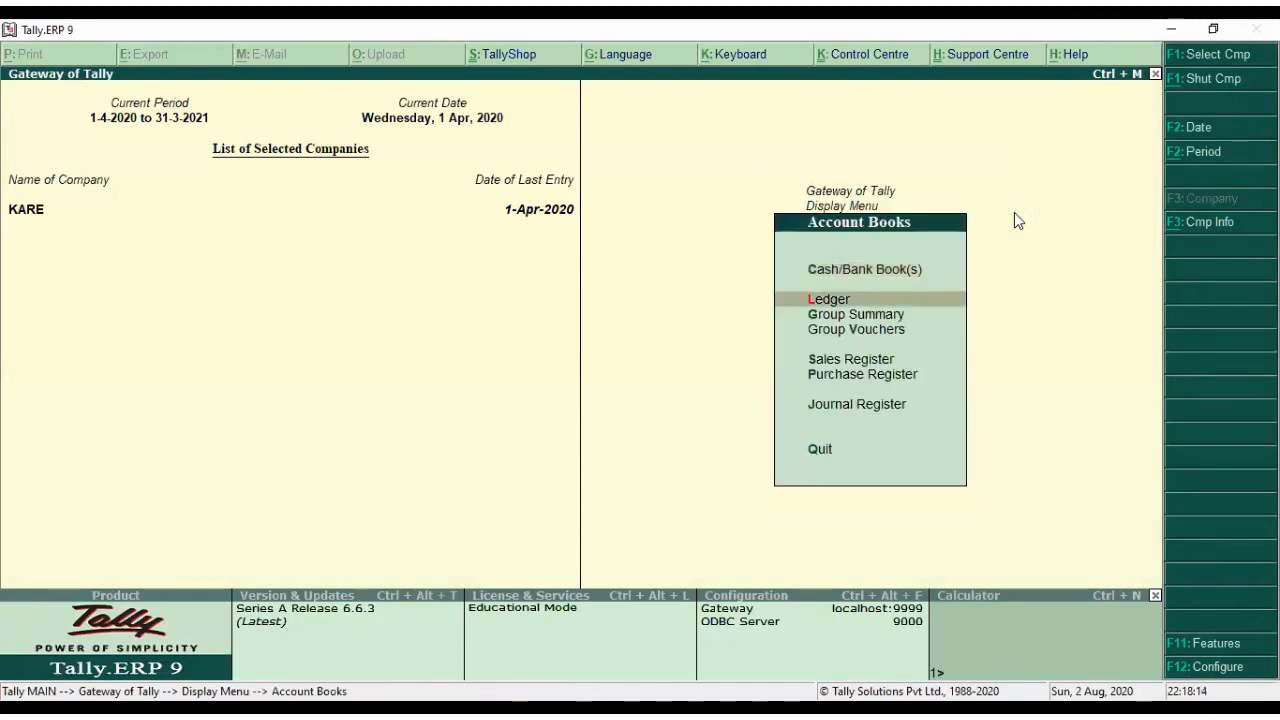
key("Return")
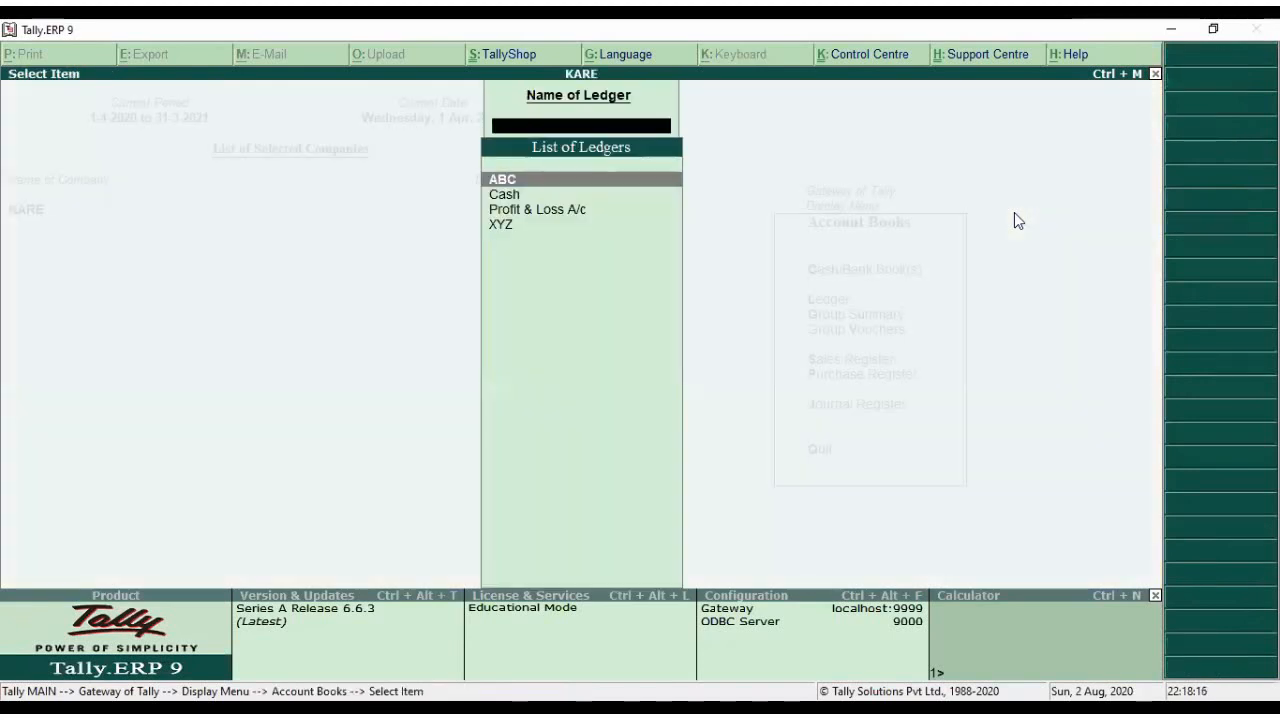
key("Down")
key("Down")
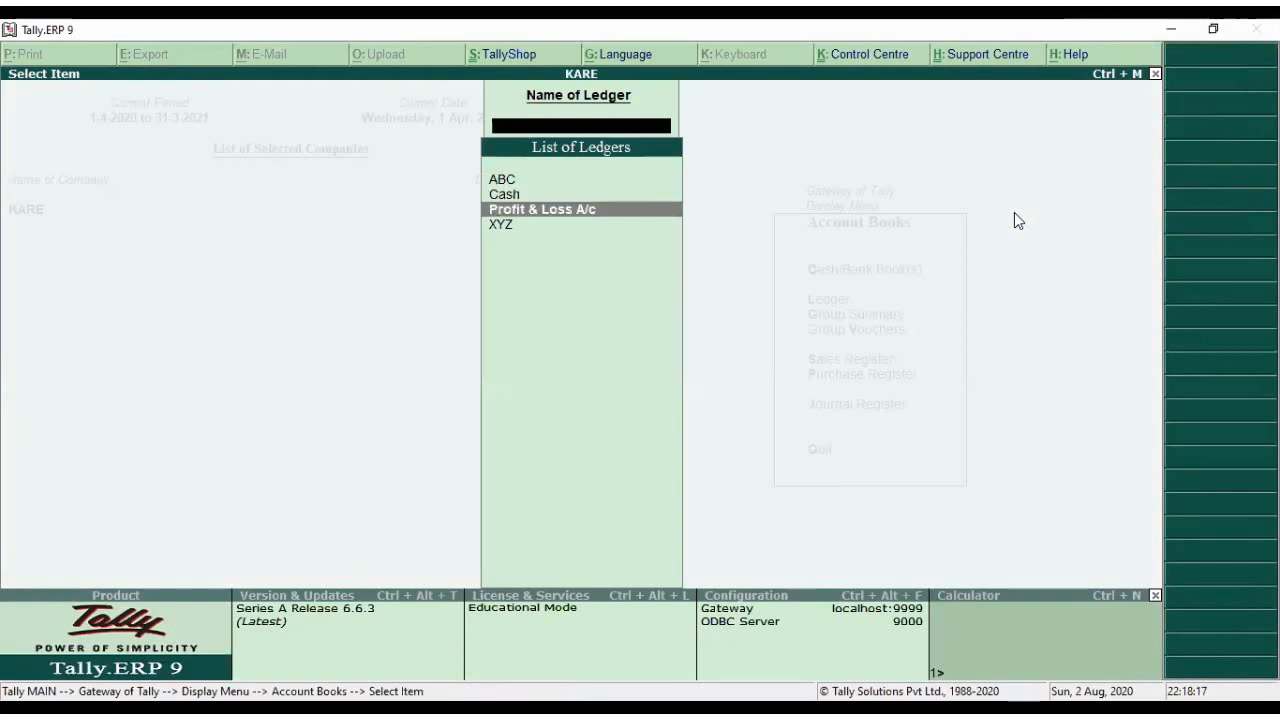
key("Down")
key("Down")
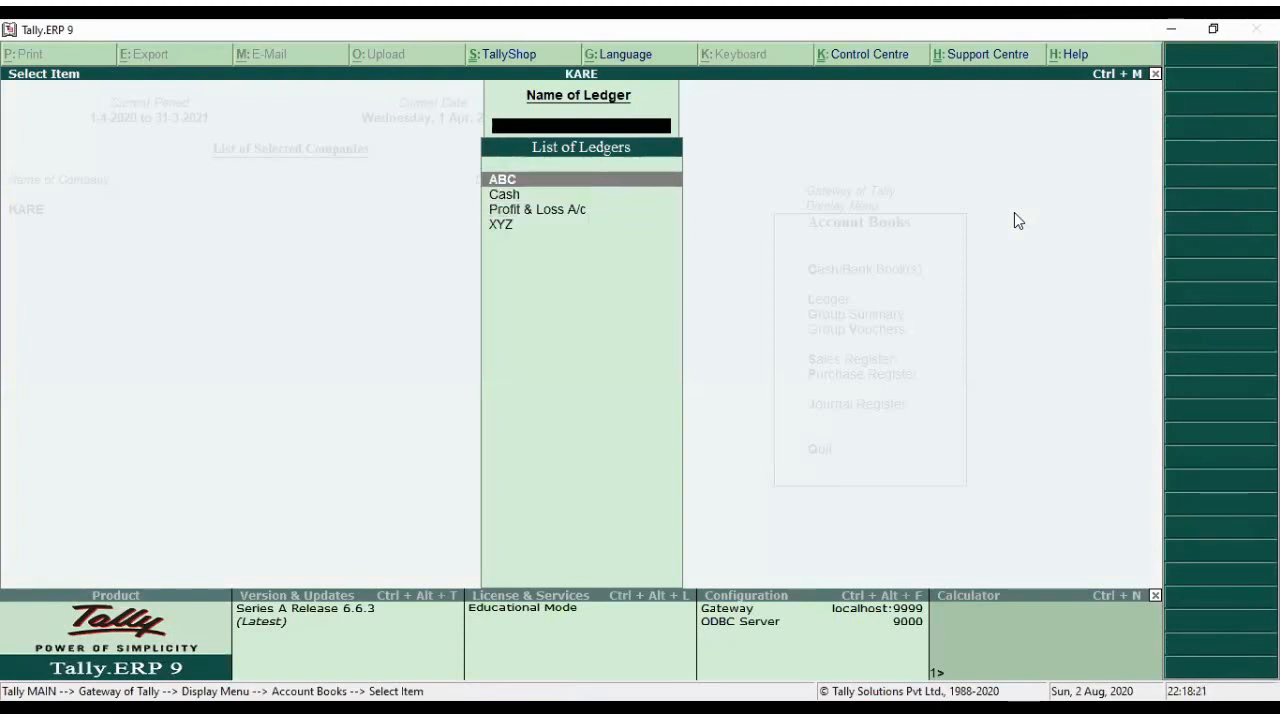
key("Return")
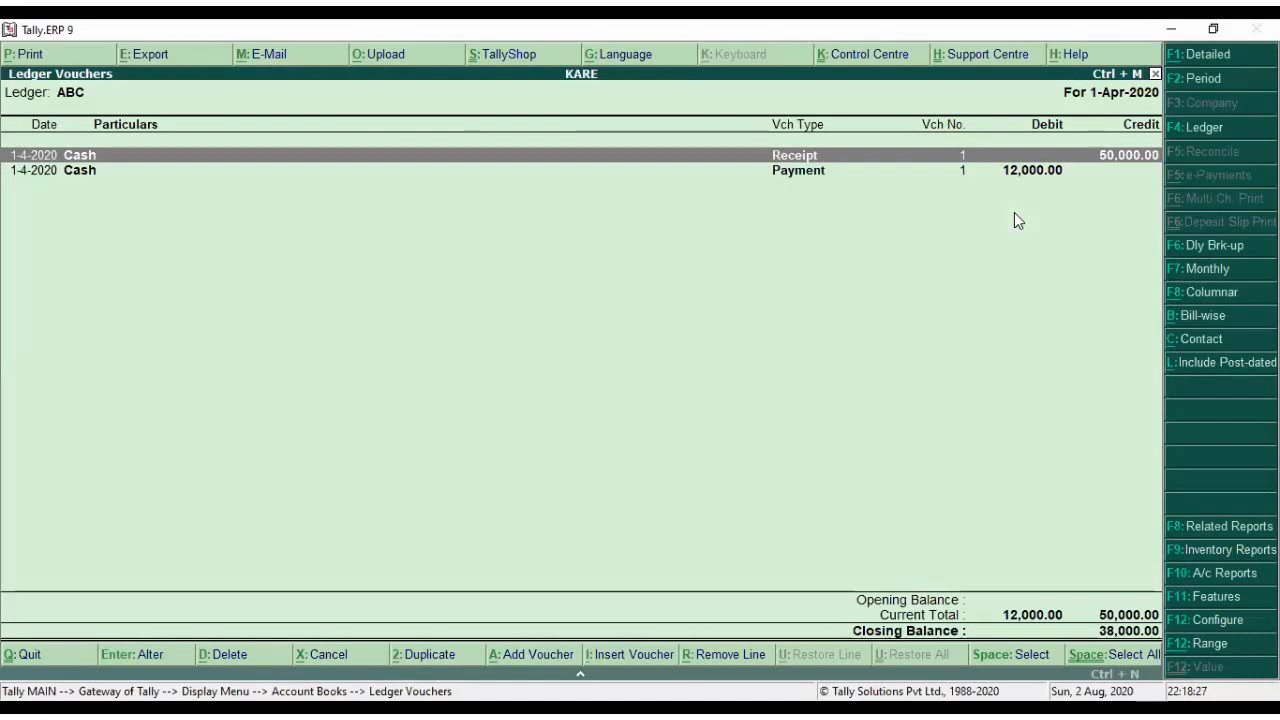
- Show ABC's outstanding bills bill-wise, switching to the detailed form and back to the condensed one
left_click(1226, 317)
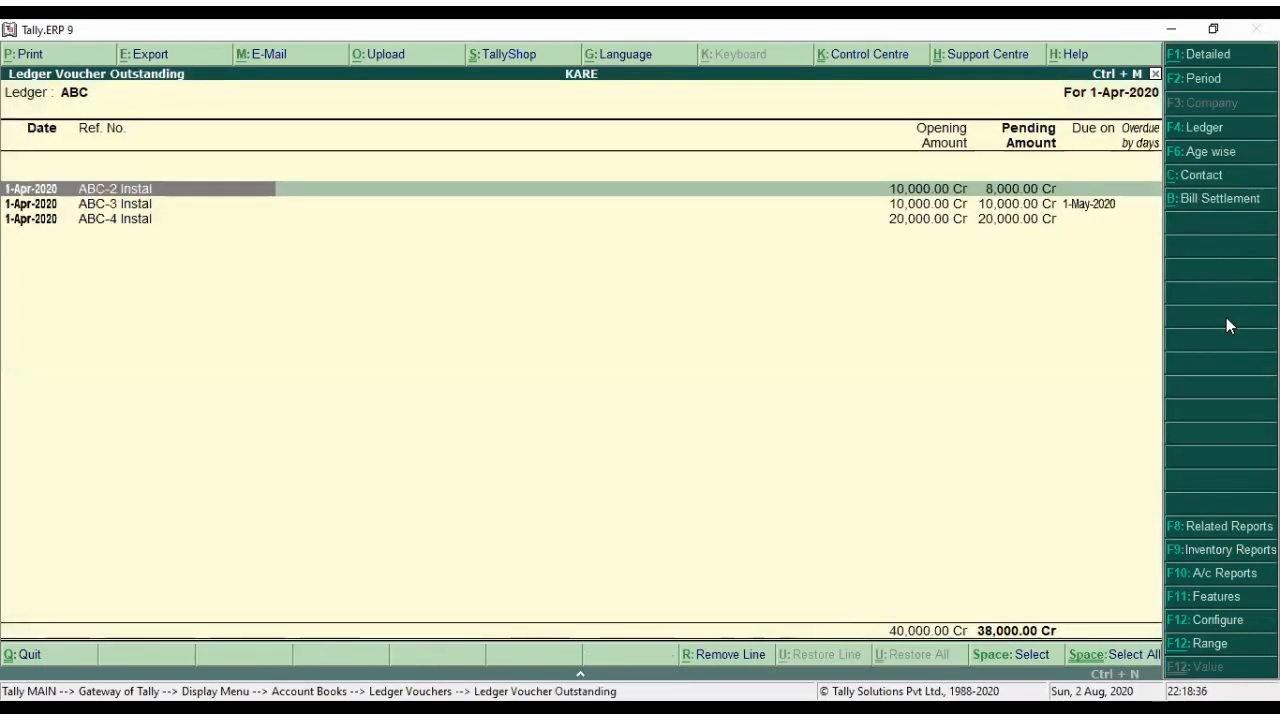
key("alt+F1")
key("alt+F1")
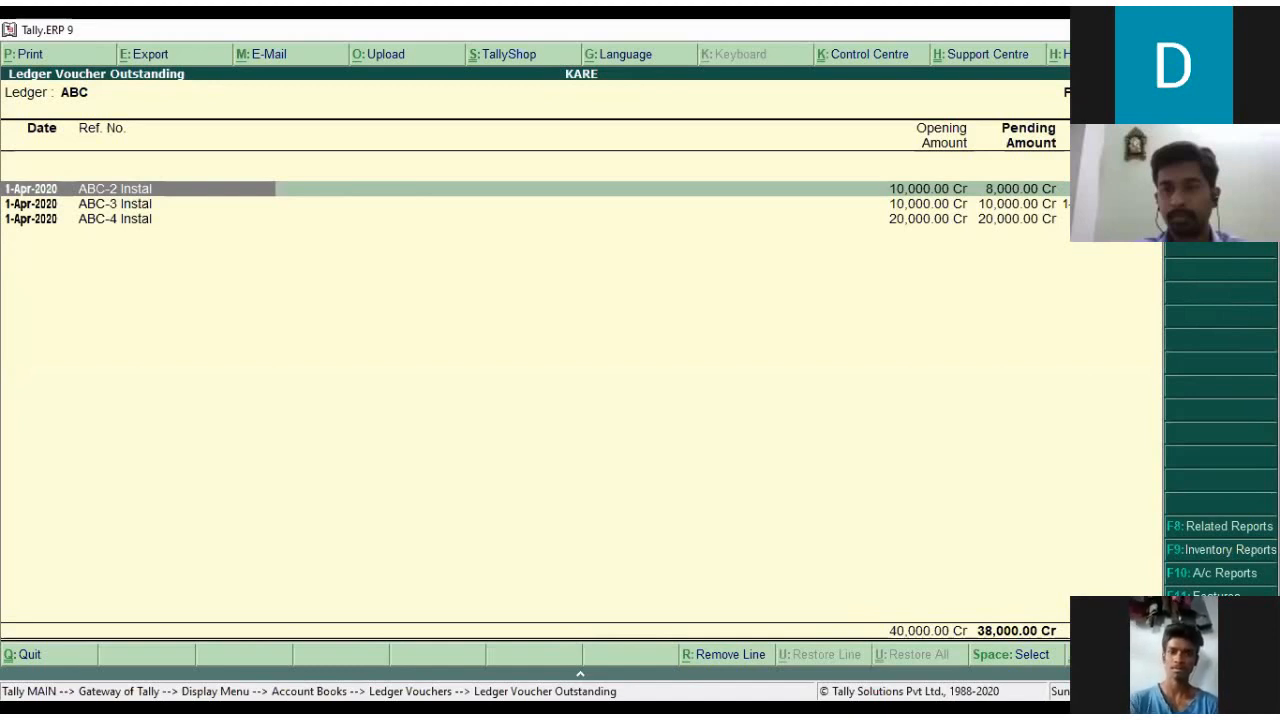
key("alt+b")
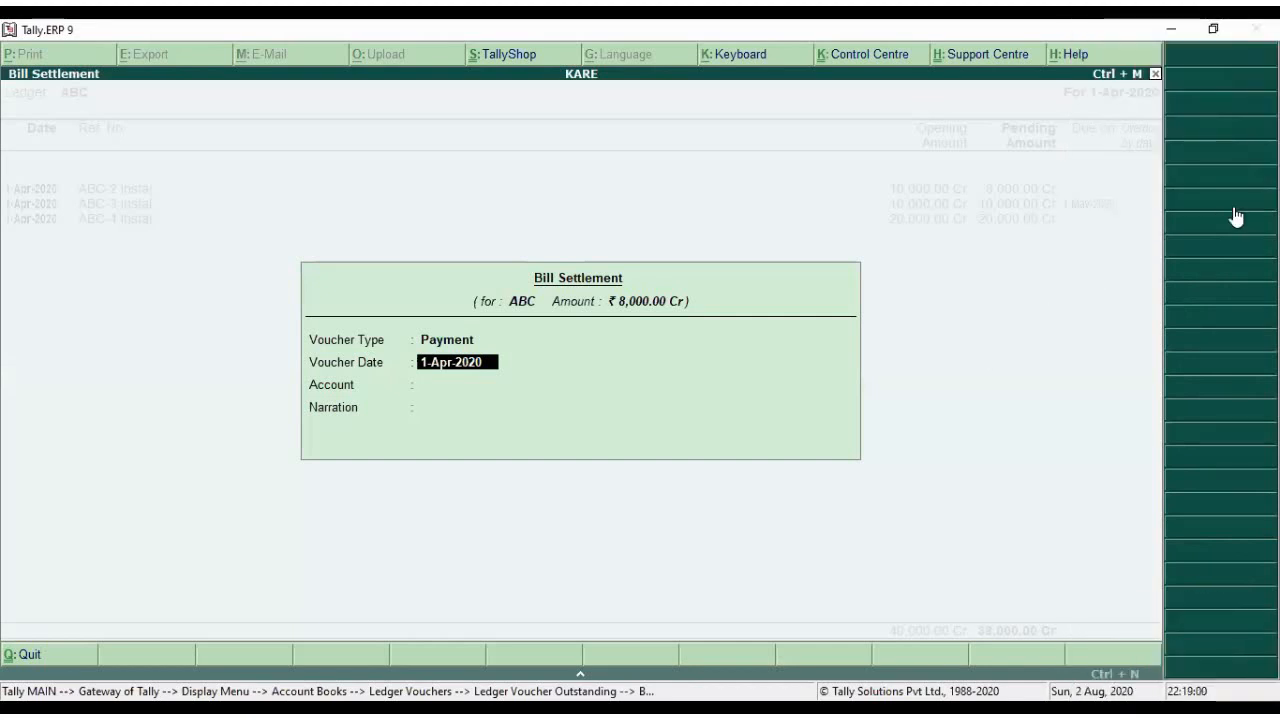
key("Escape")
key("Escape")
key("Return")
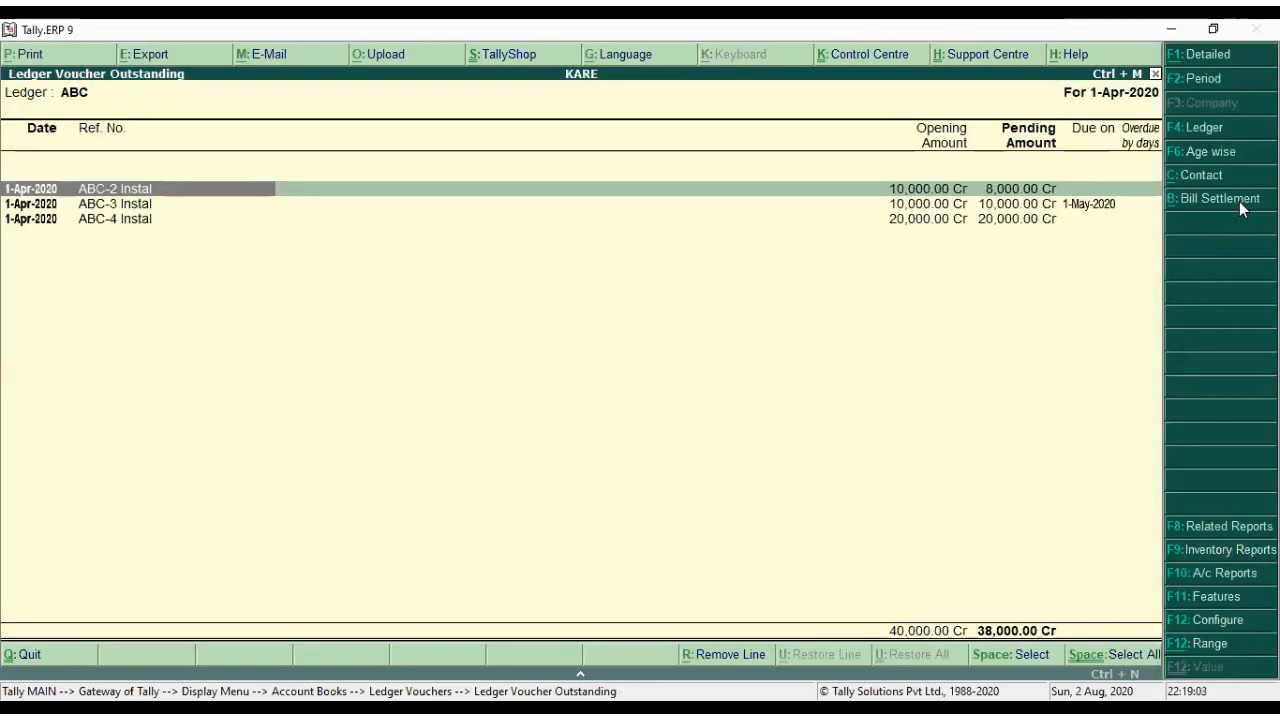
- Create a bill settlement payment for the ABC-2 Instal bill from Cash dated 1-Apr-2020, with the narration Settlement
left_click(1239, 201)
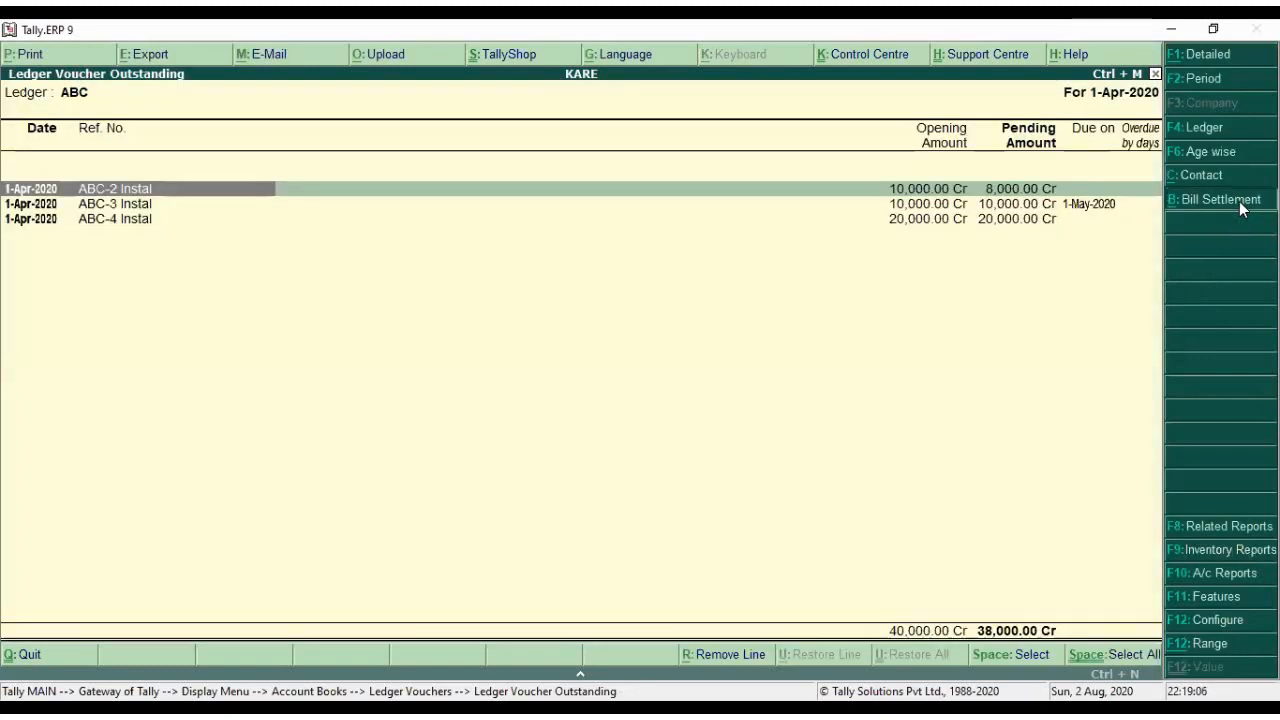
key("Return")
type("Settlemnt")
key("Return")
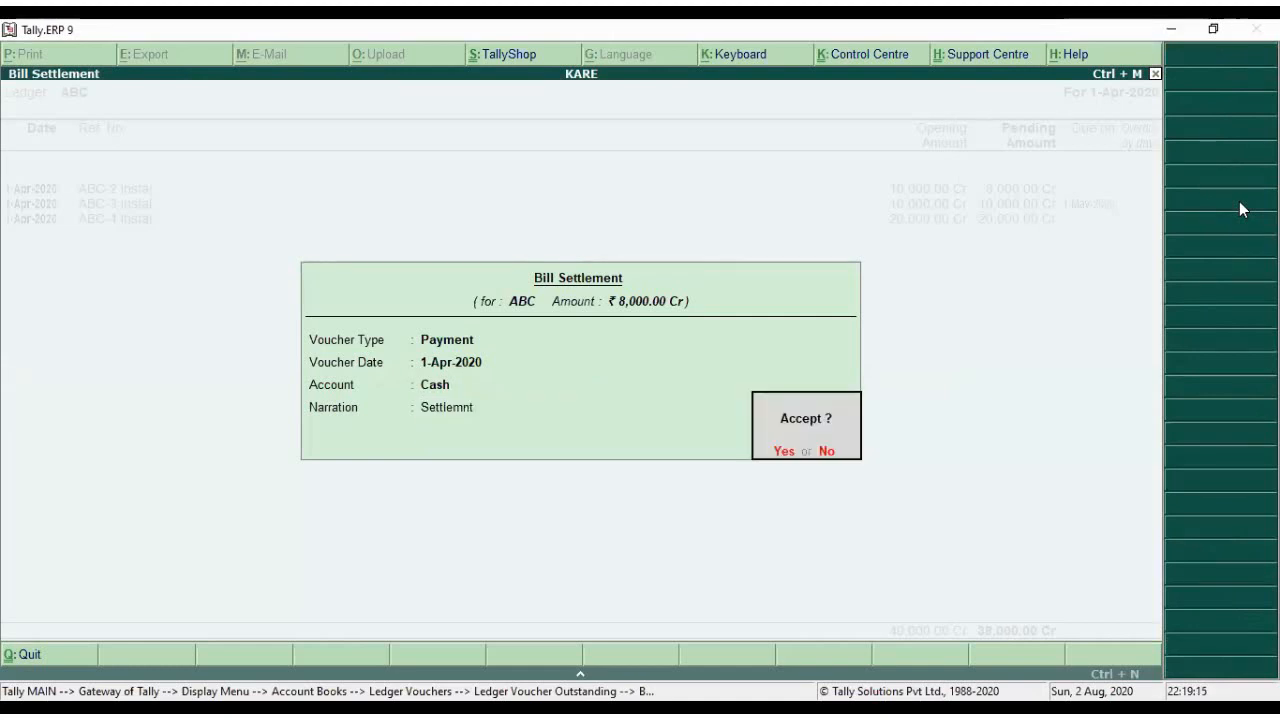
key("n")
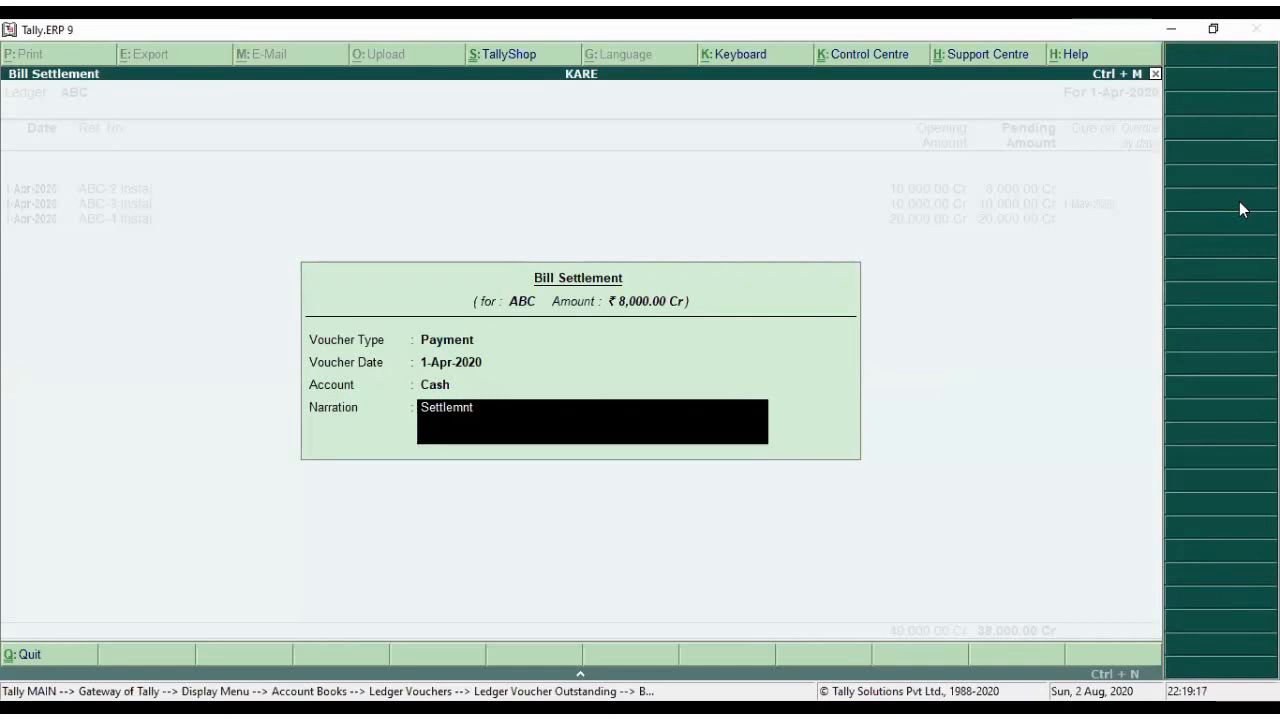
key("BackSpace")
key("BackSpace")
type("ent")
key("Return")
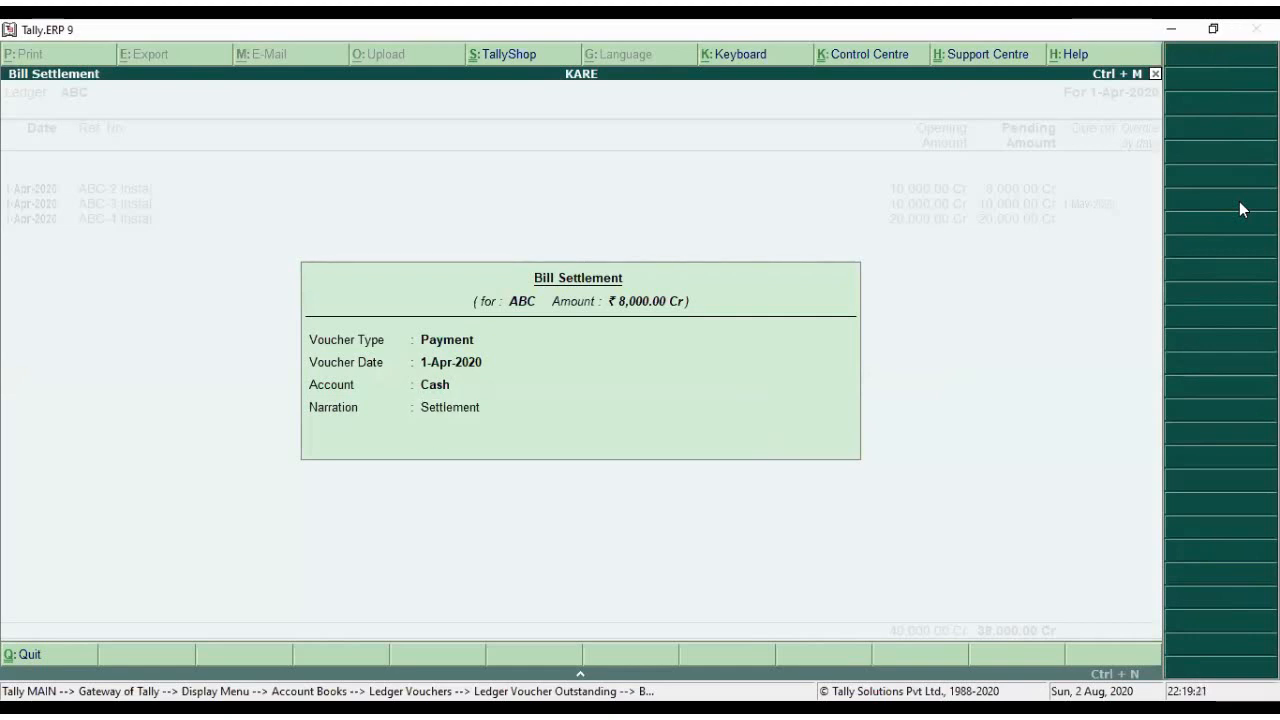
key("Return")
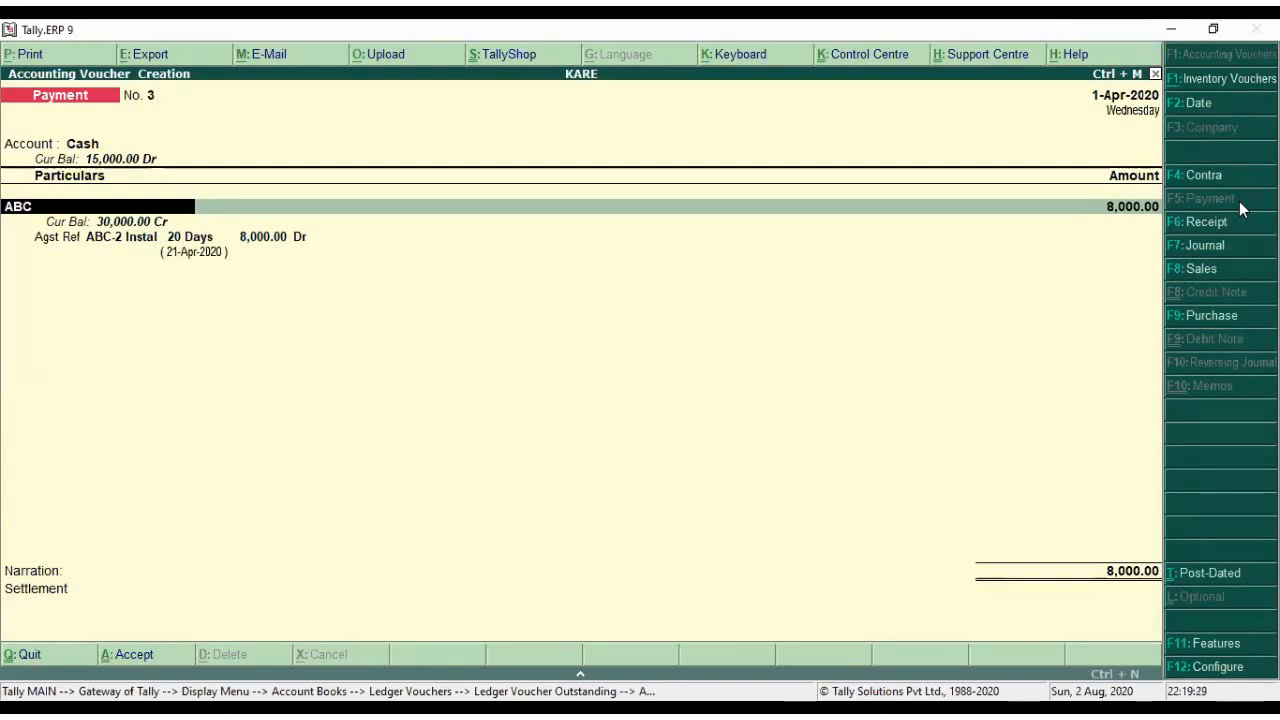
- Set the ABC amount in the settlement payment voucher to 38,000
key("Return")
type("38000")
key("Return")
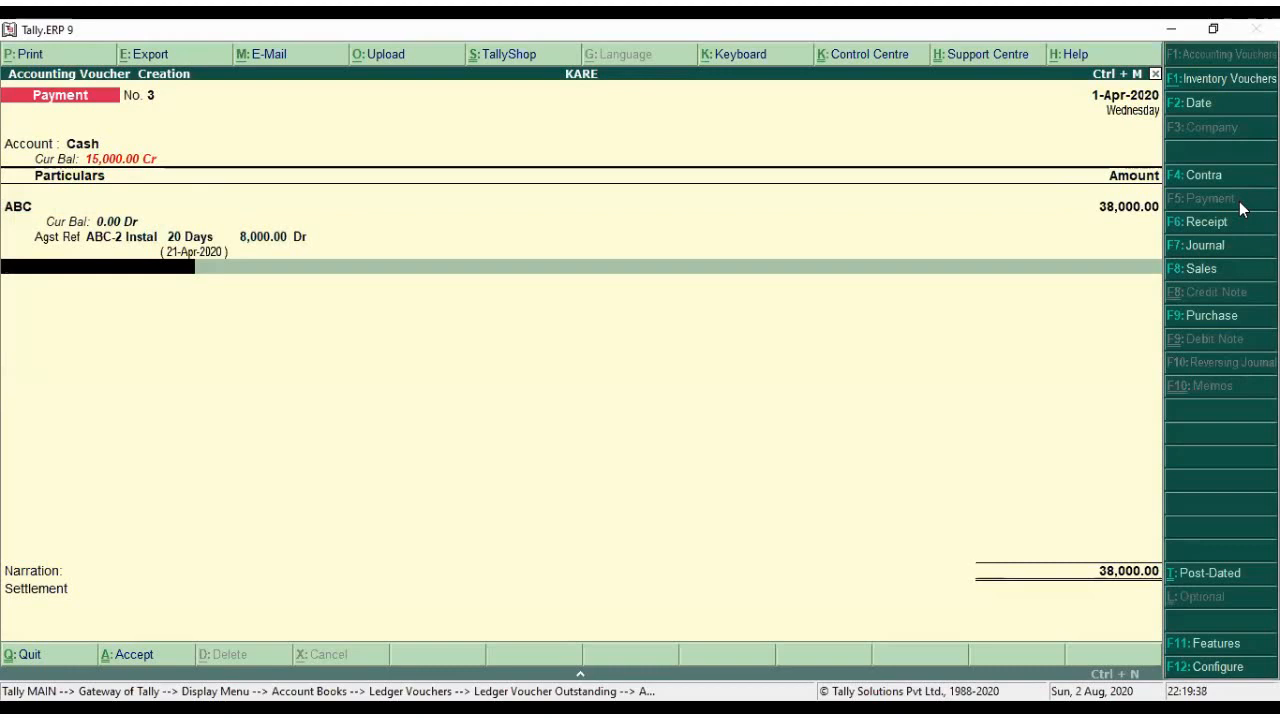
- Add a second bill-wise line against the ABC-2 Instal reference and set its amount to 30,000 Dr
key("Return")
key("Return")
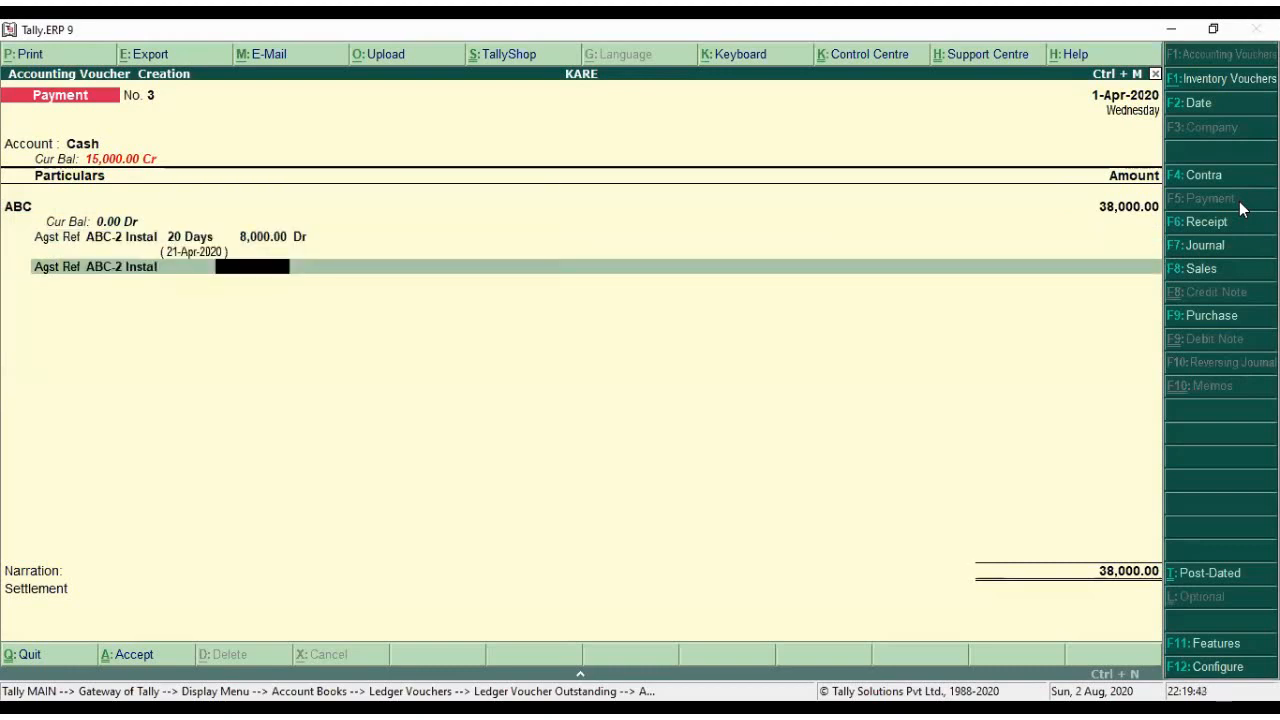
key("Return")
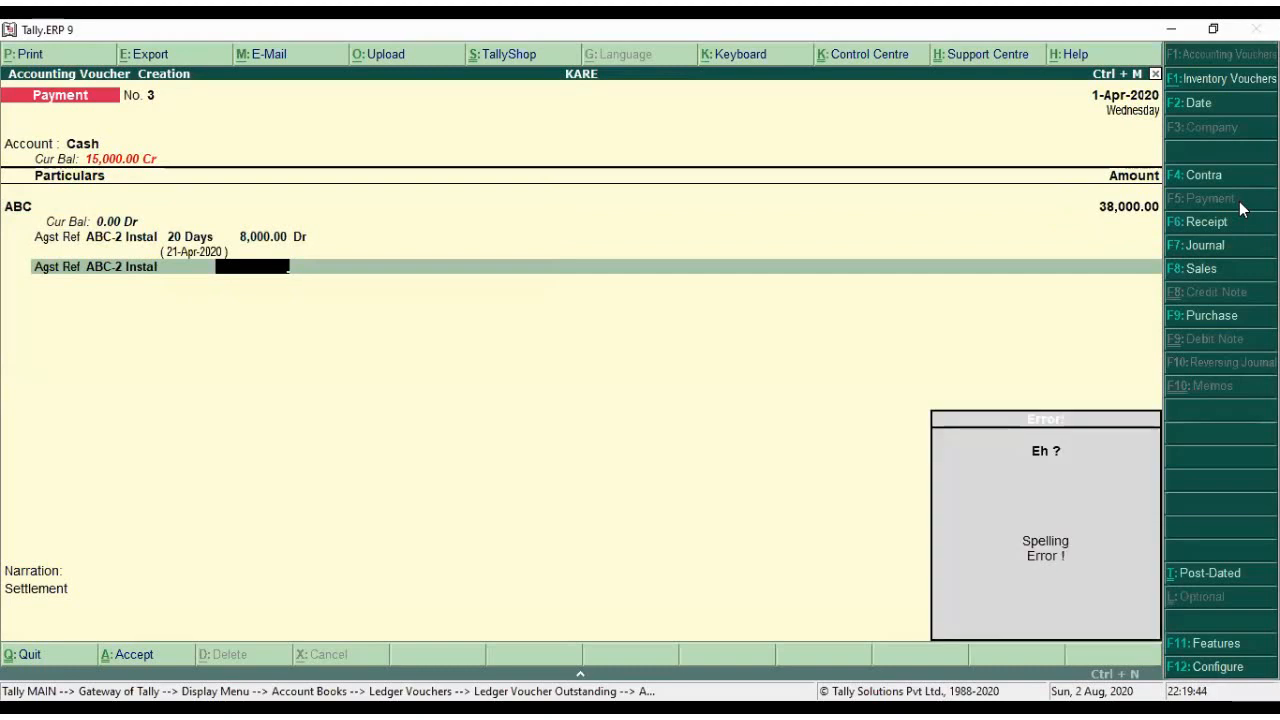
key("BackSpace")
key("BackSpace")
key("BackSpace")
key("BackSpace")
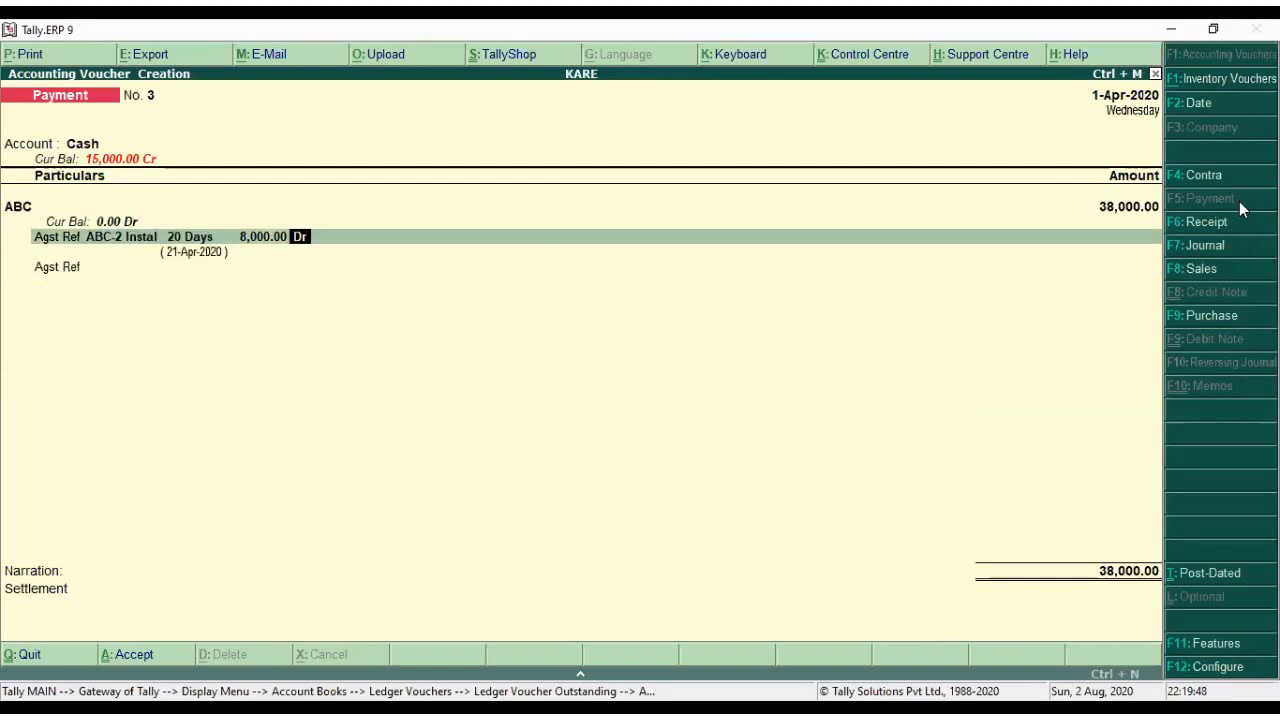
key("ctrl+a")
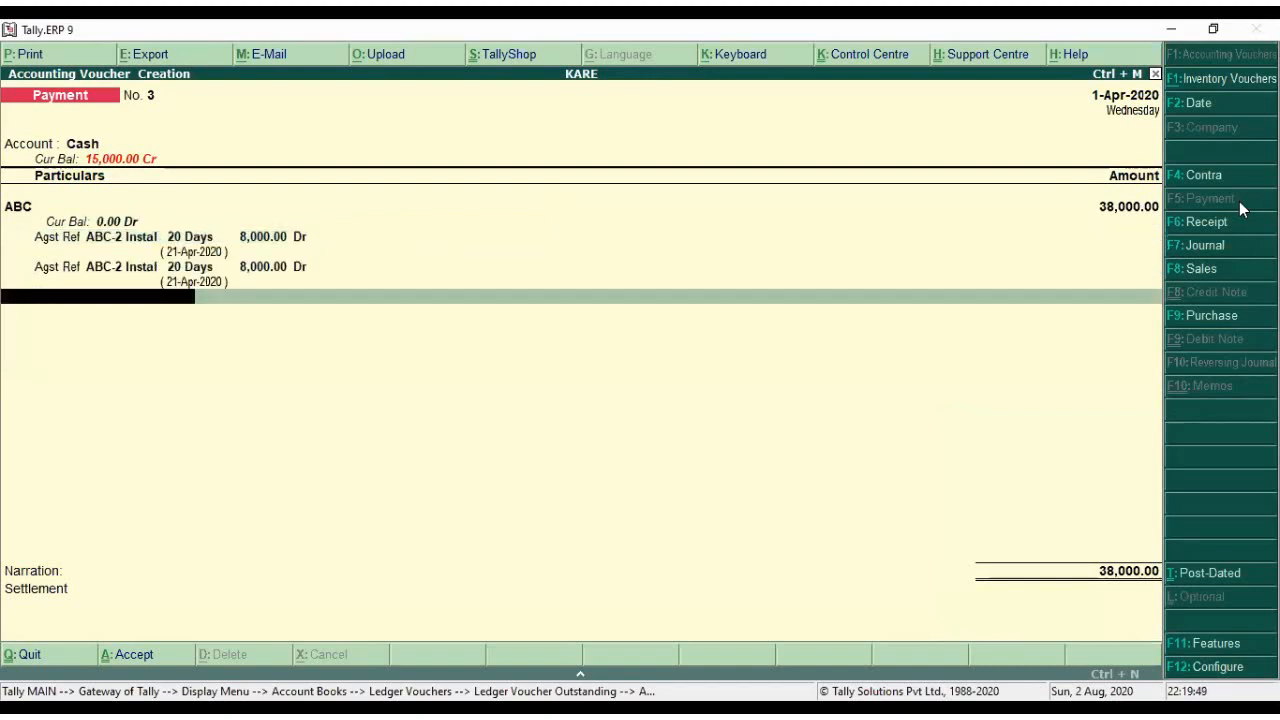
key("BackSpace")
key("BackSpace")
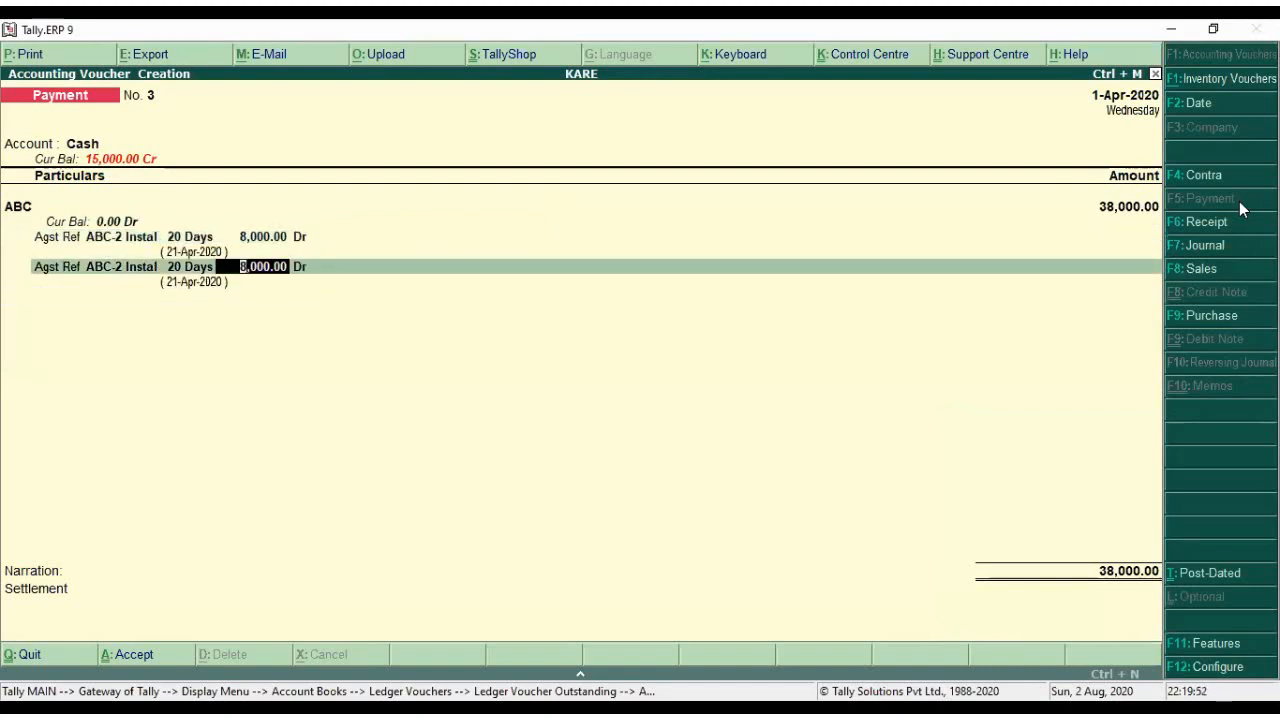
type("30,000")
key("Return")
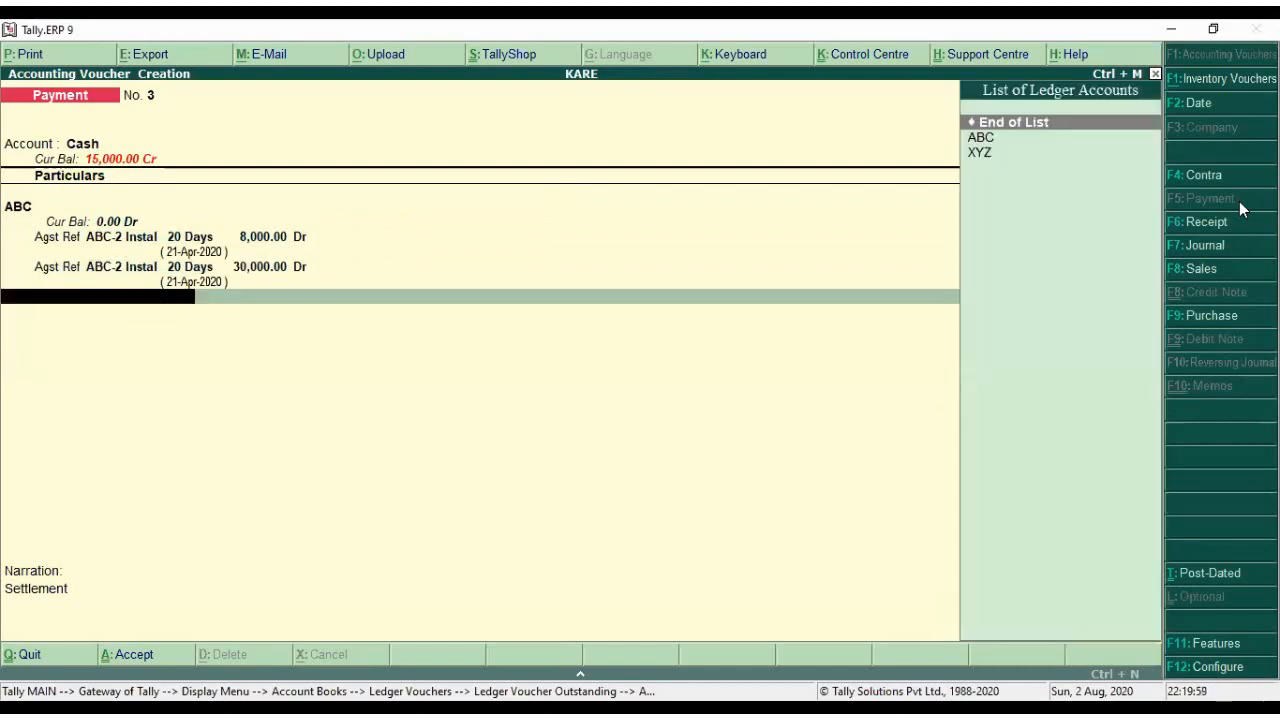
- End the ledger entries, keep the existing narration, and save the payment voucher
key("Return")
key("Return")
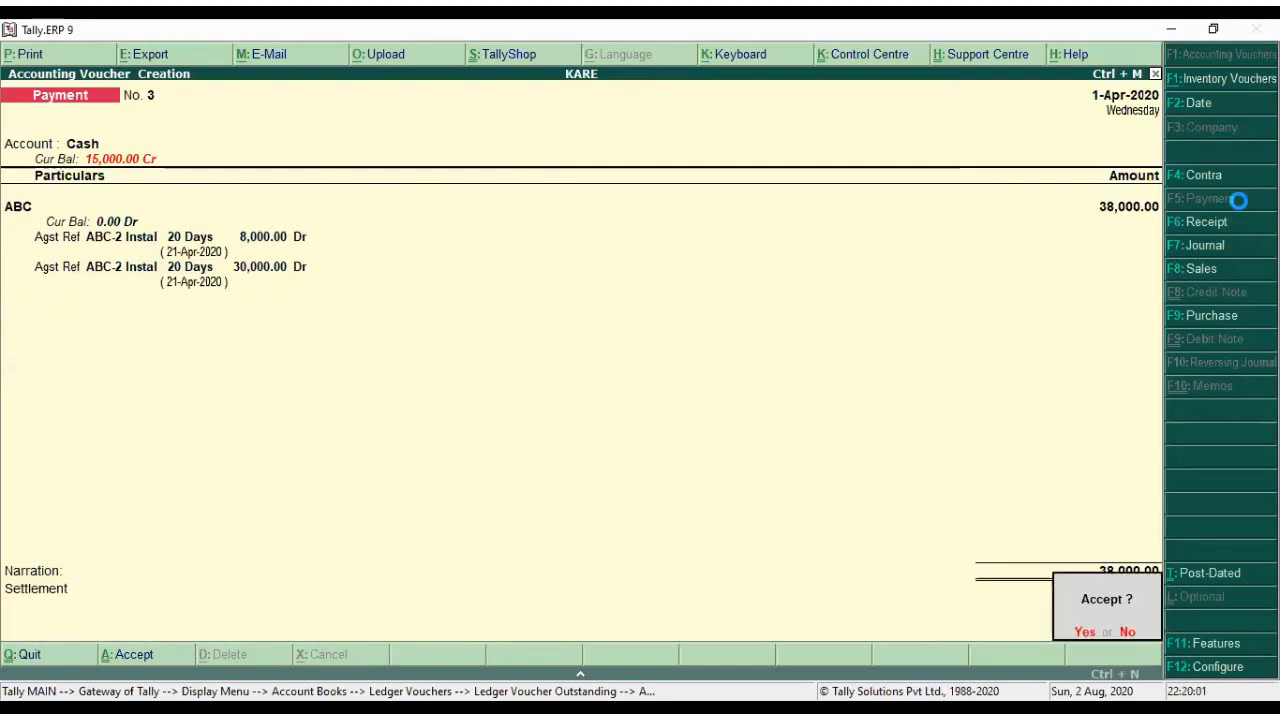
key("Return")
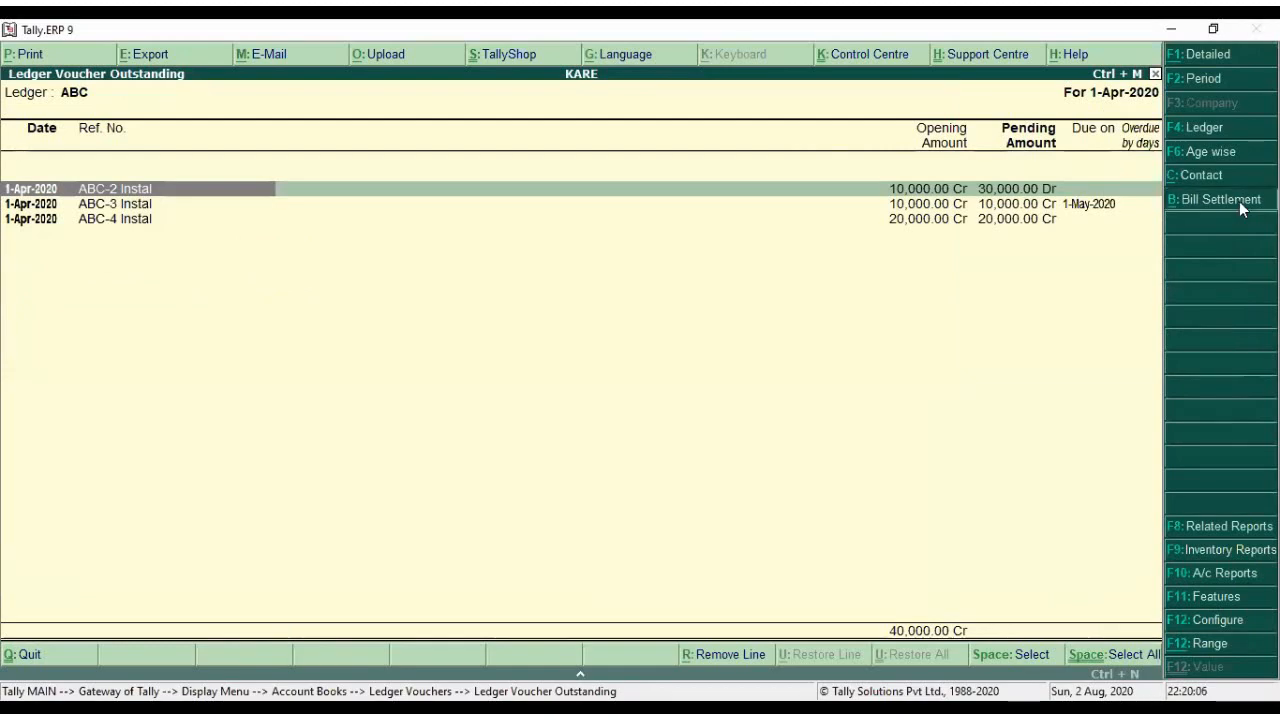
left_click(1239, 204)
key("Return")
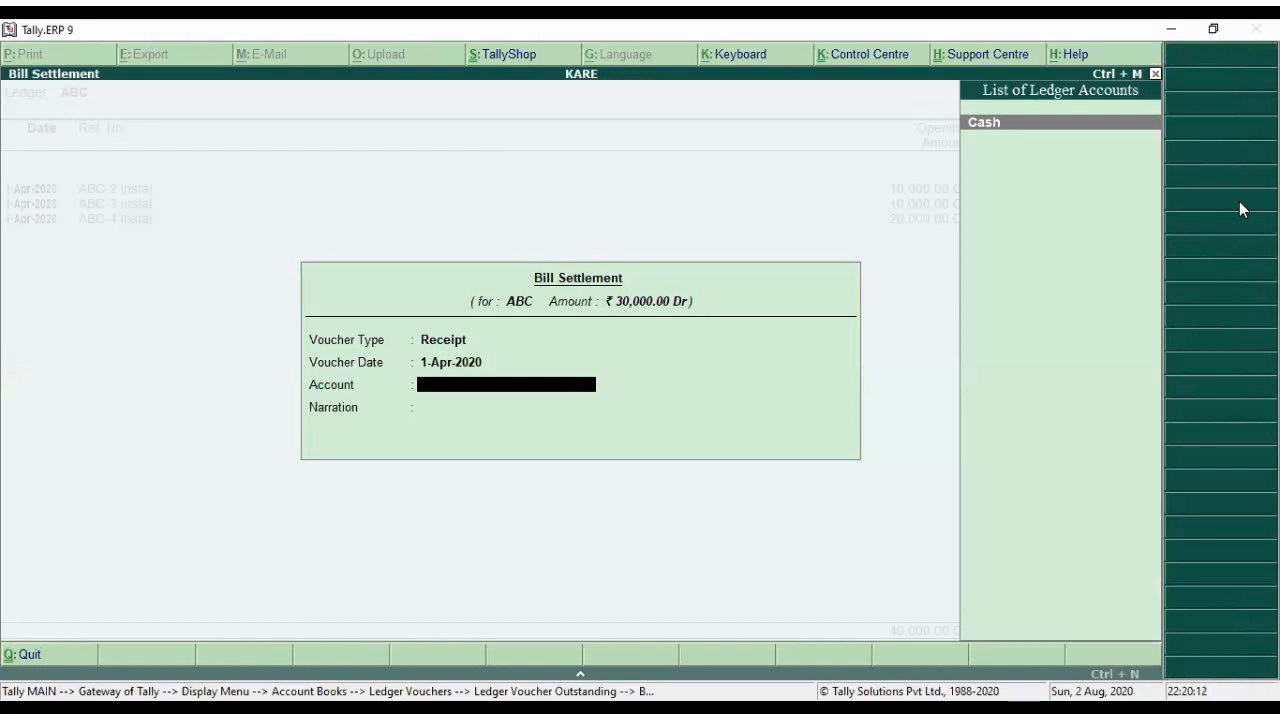
key("Escape")
- Close ABC's outstanding and ledger reports and return to the Gateway of Tally without quitting
key("Escape")
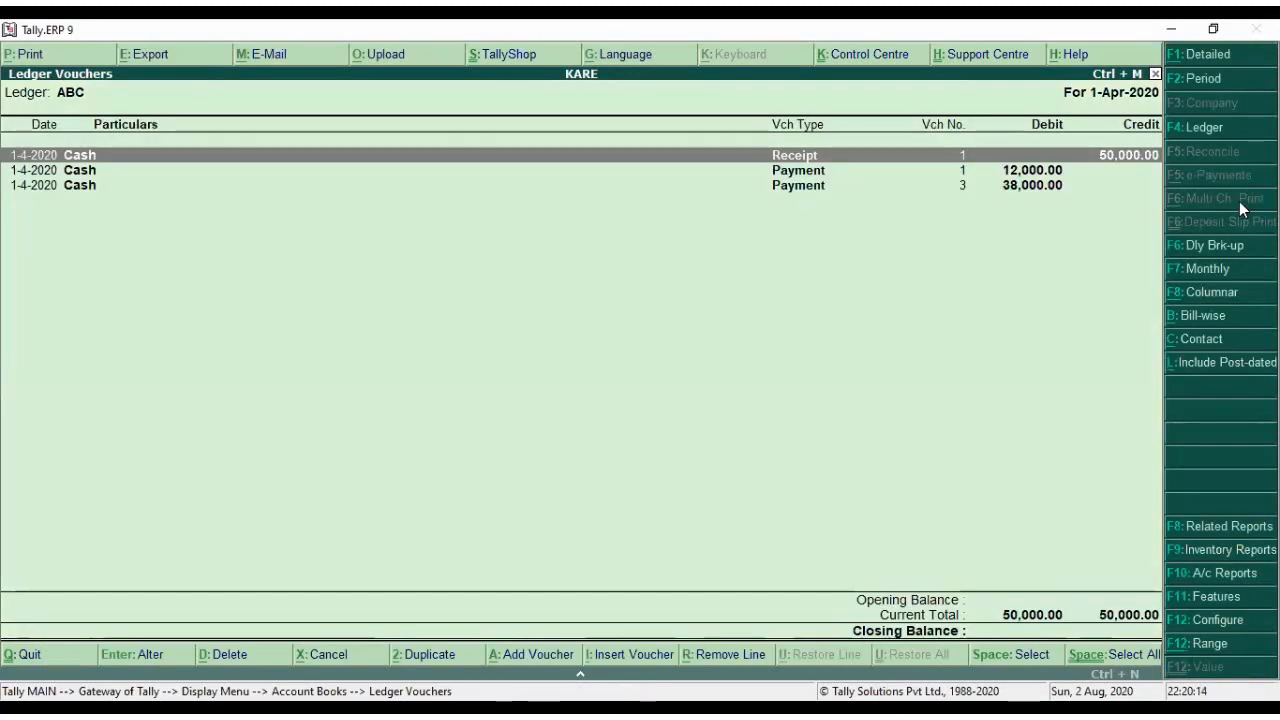
key("Escape")
key("Return")
key("Escape")
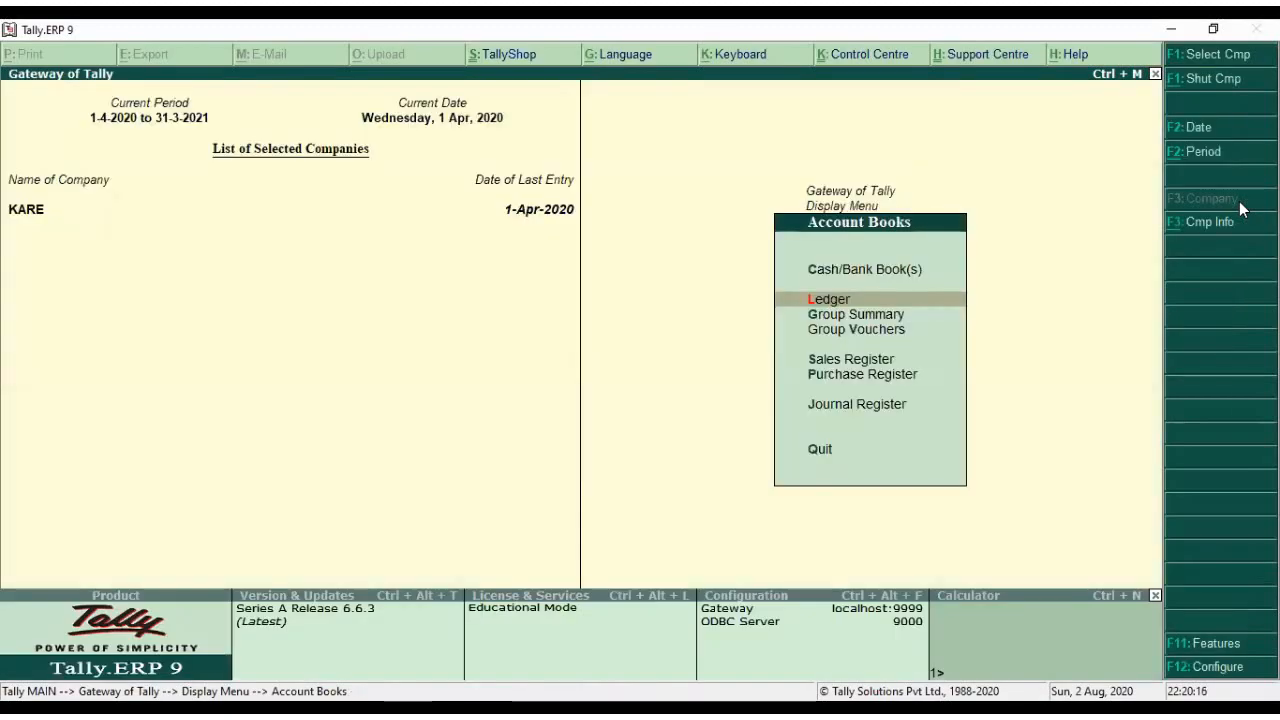
key("Escape")
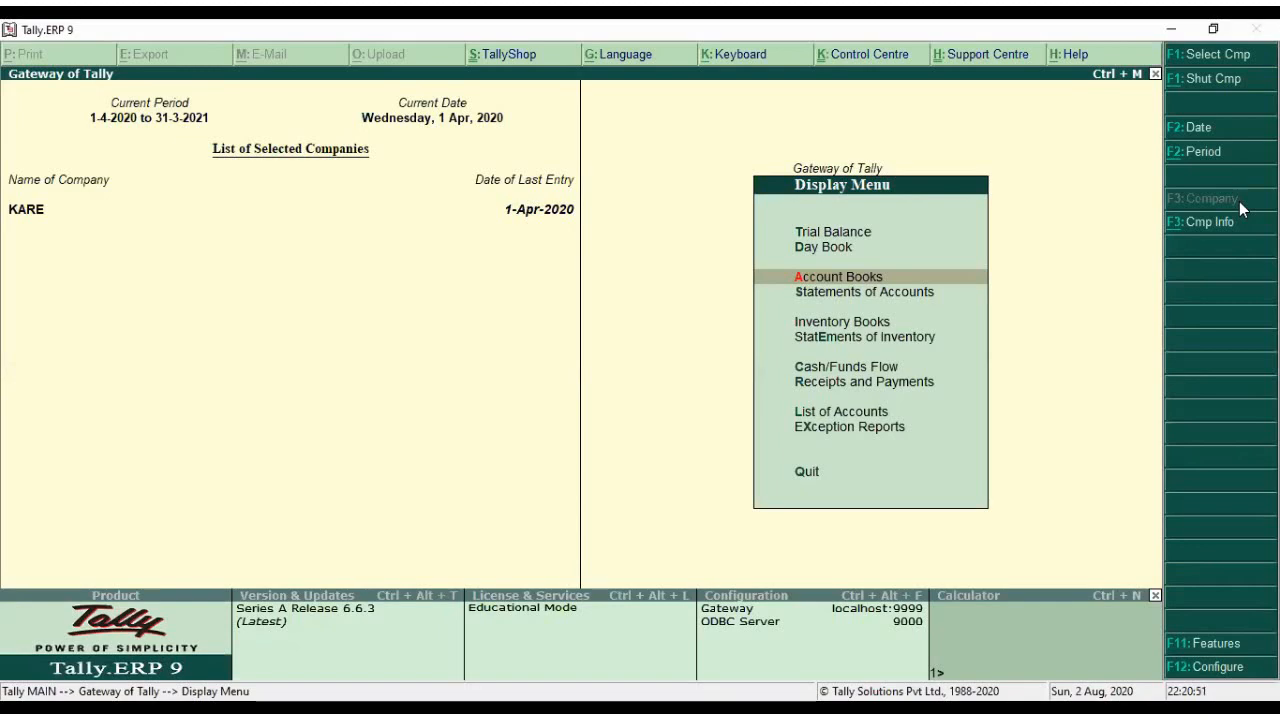
key("Escape")
key("Escape")
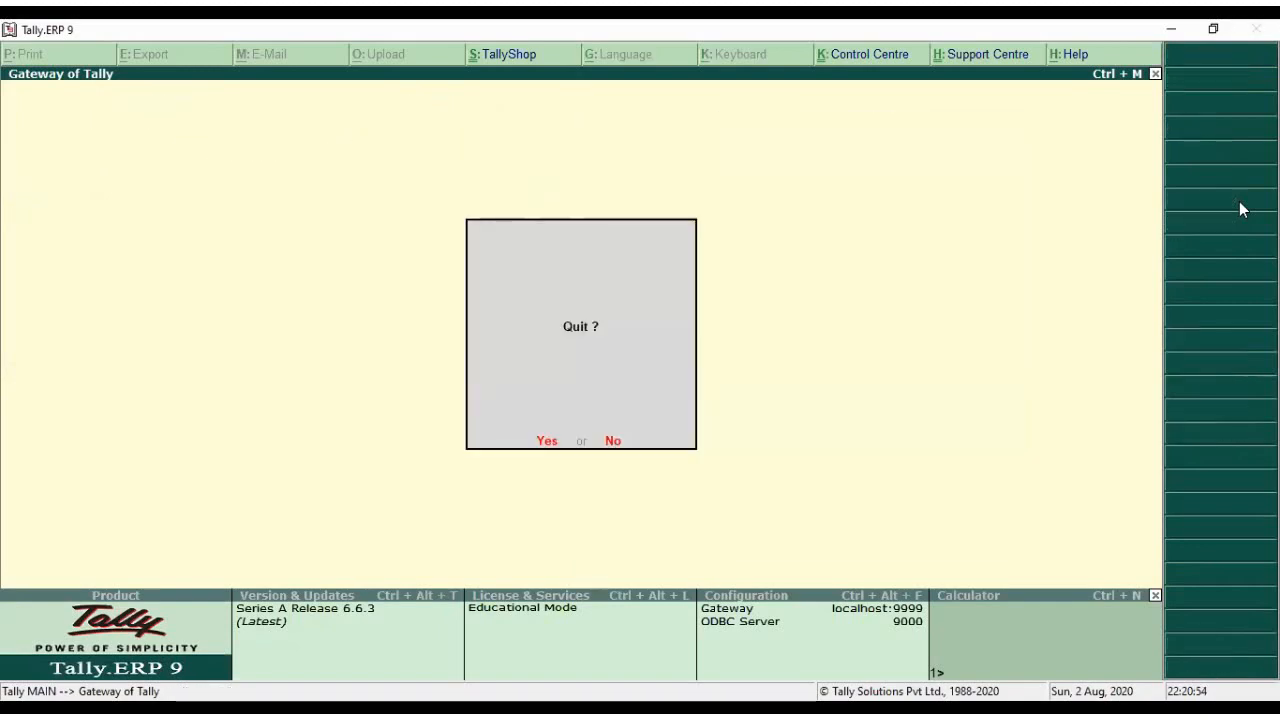
key("Escape")
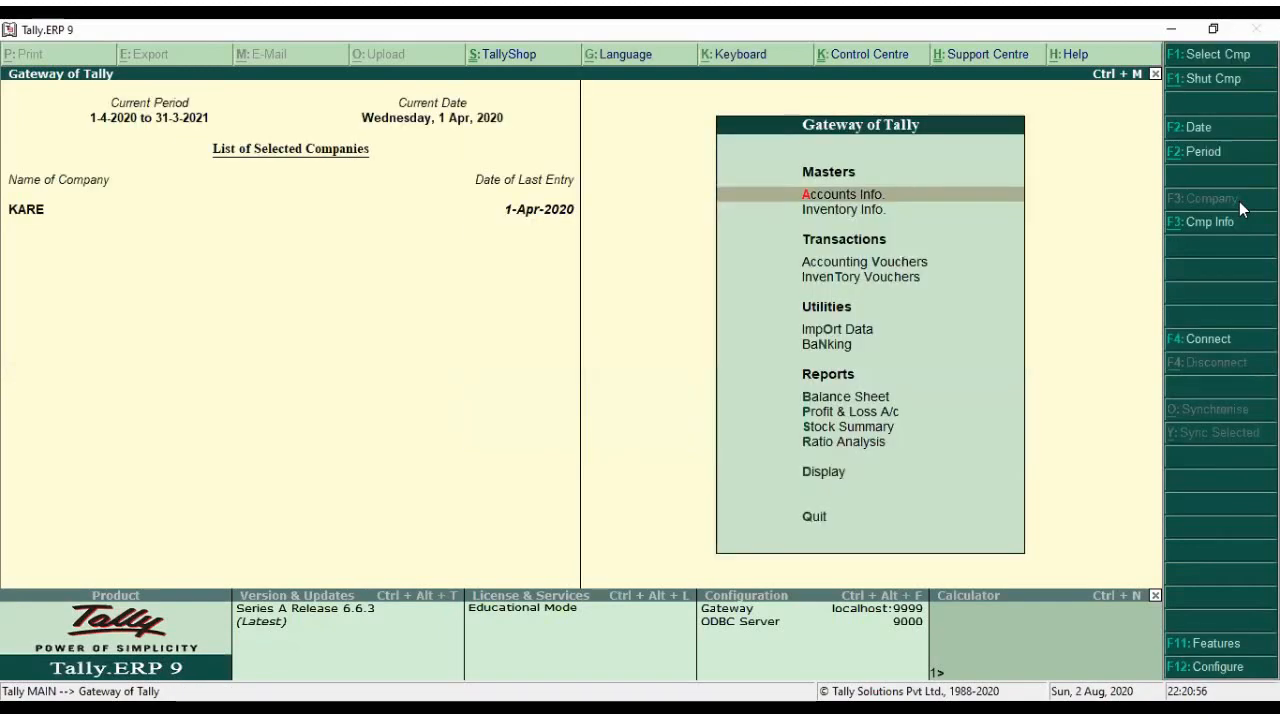
- Review the outstanding management options in KARE's accounting features and accept the settings without changing them
key("F11")
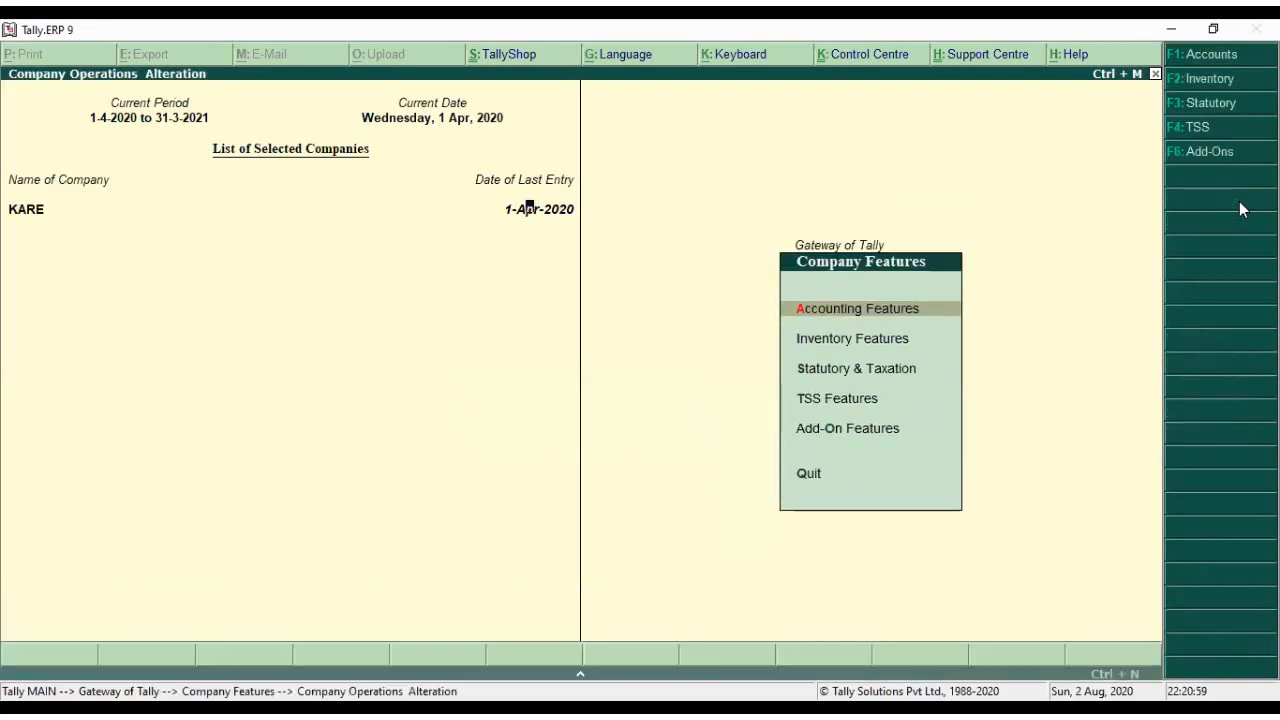
key("Return")
key("Return")
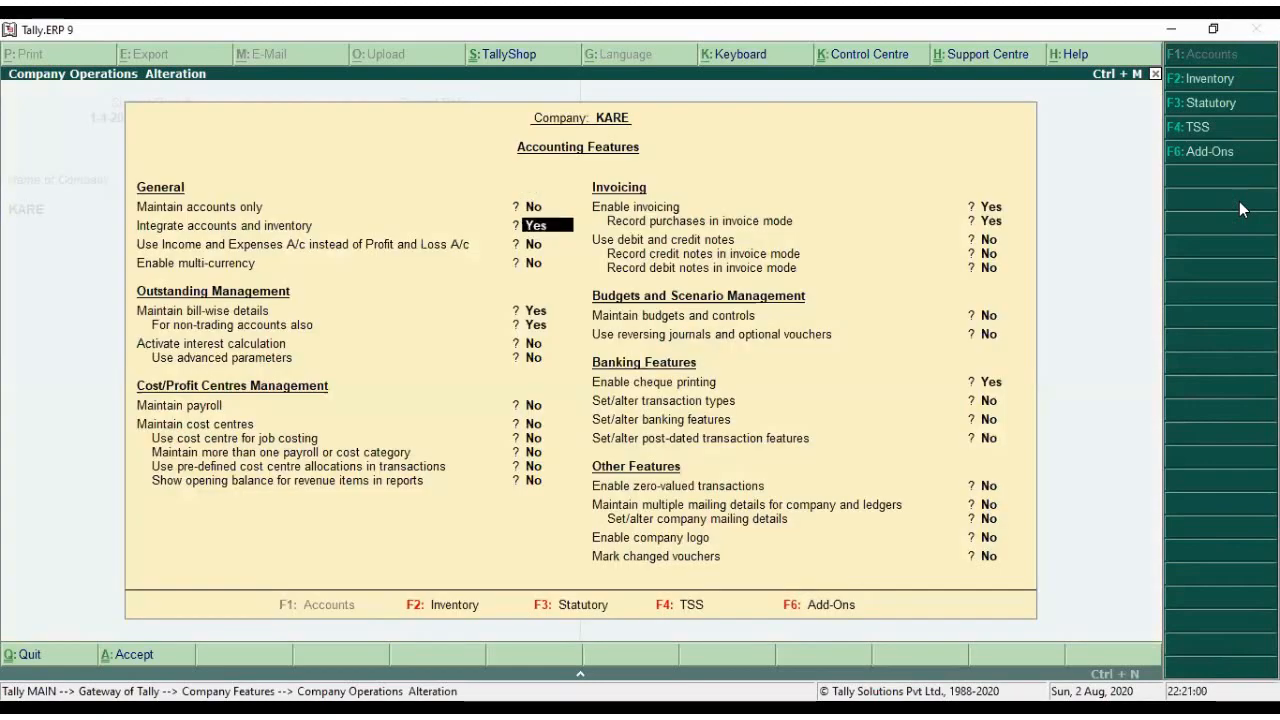
key("Return")
key("Return")
key("Return")
key("Return")
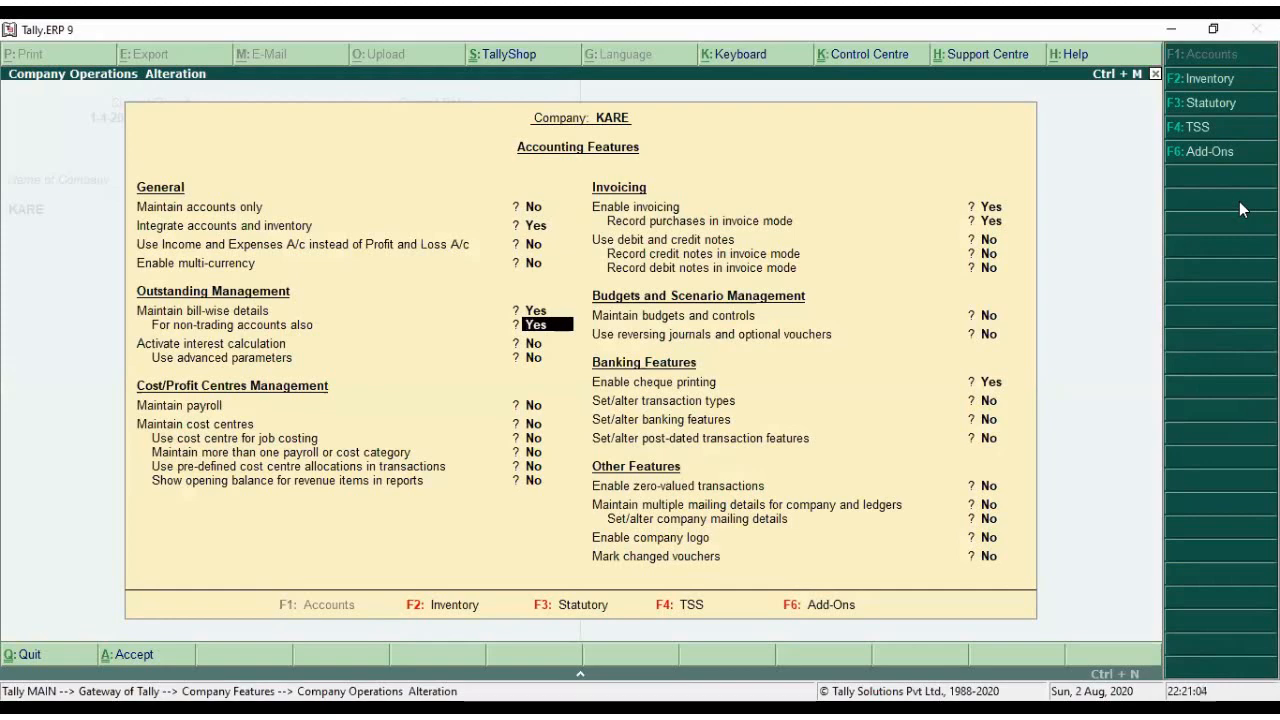
key("Up")
key("ctrl+a")
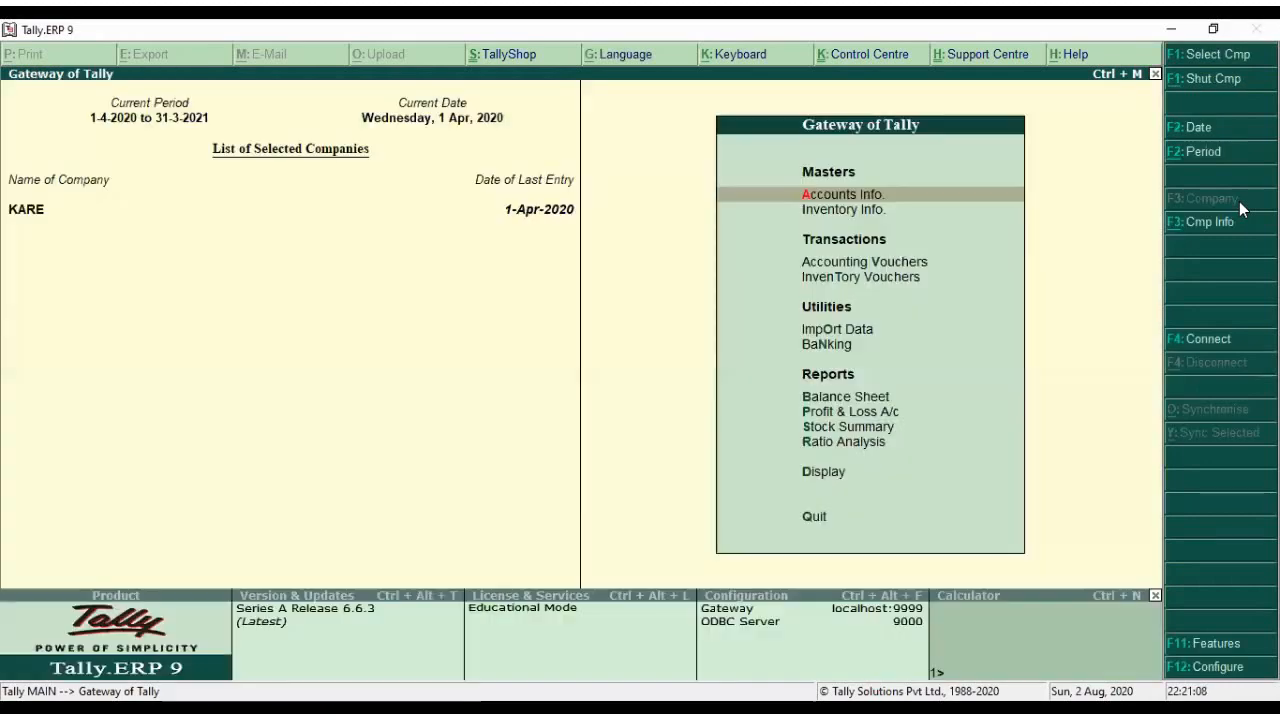
- Start a new ledger named Purchase and place it under the Purchase Accounts group
key("Return")
key("Down")
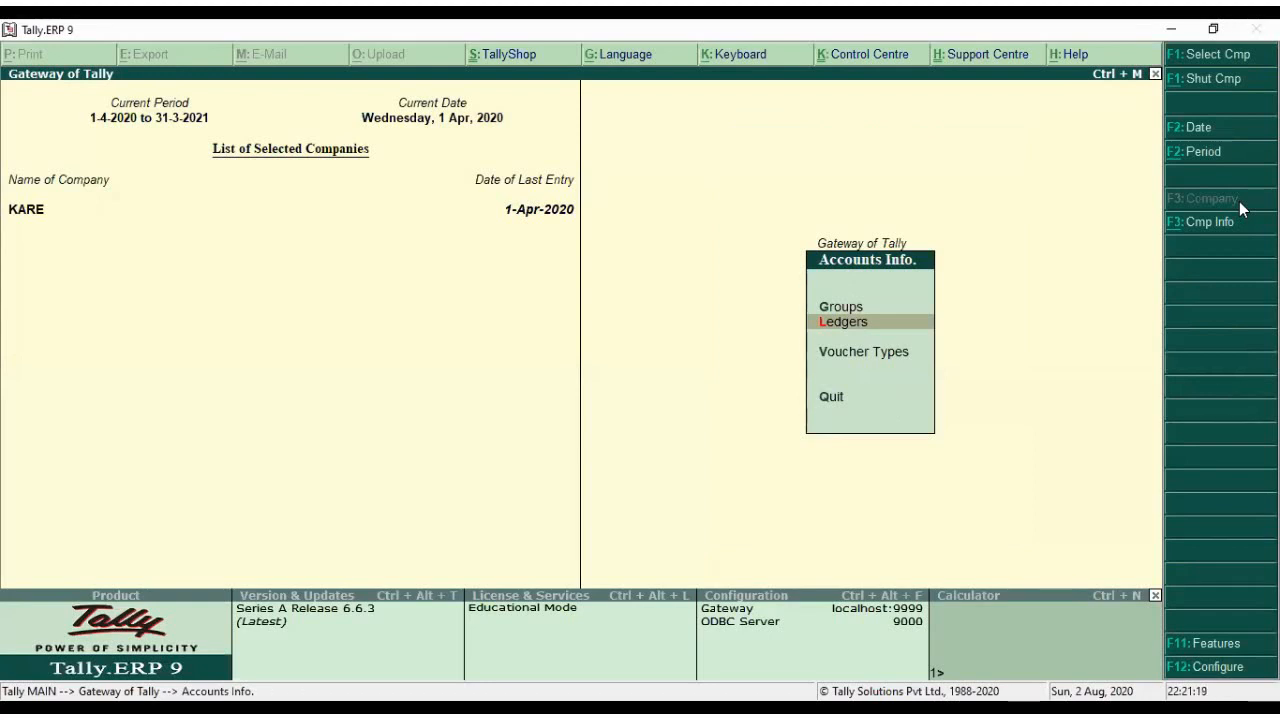
key("Return")
key("Return")
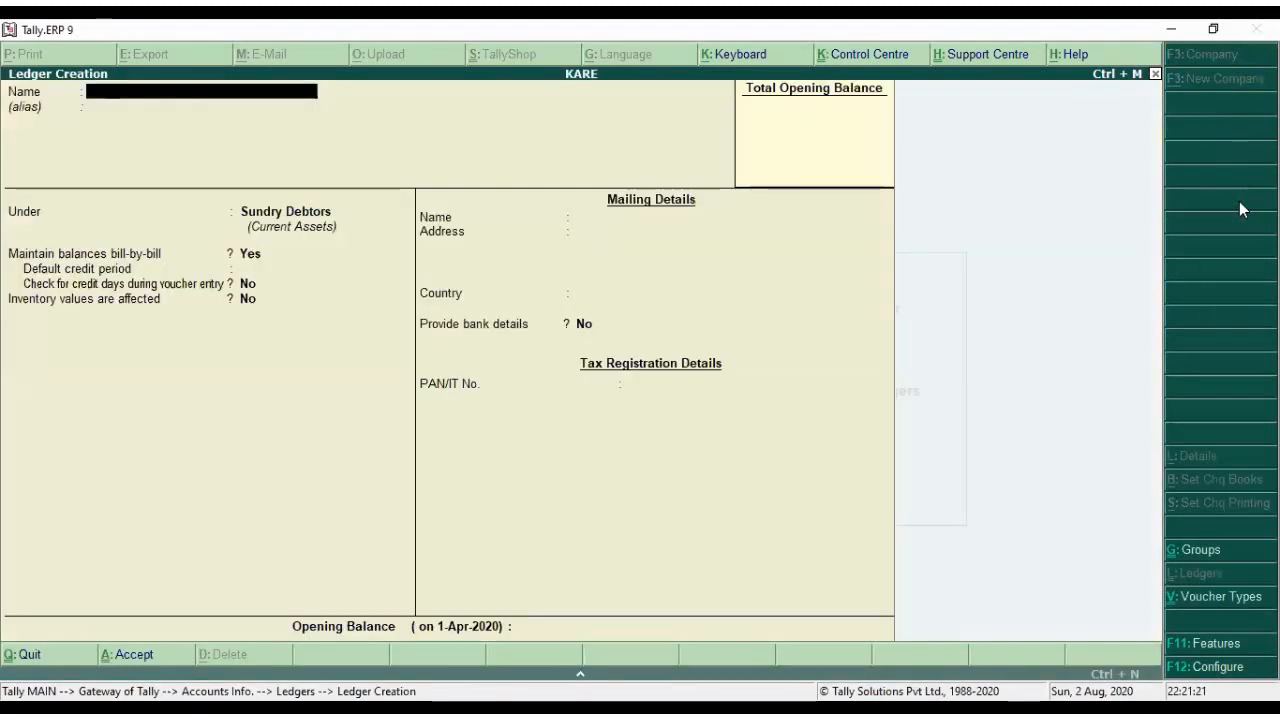
type("Pu")
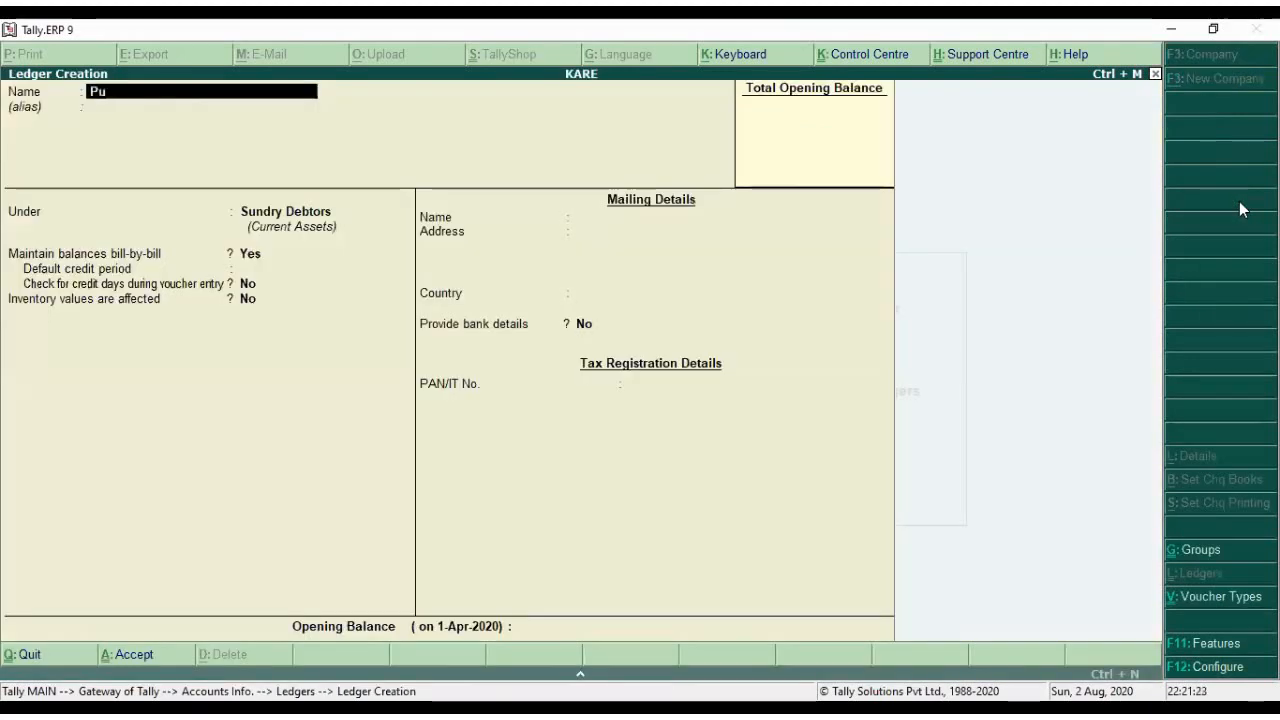
type("rchase")
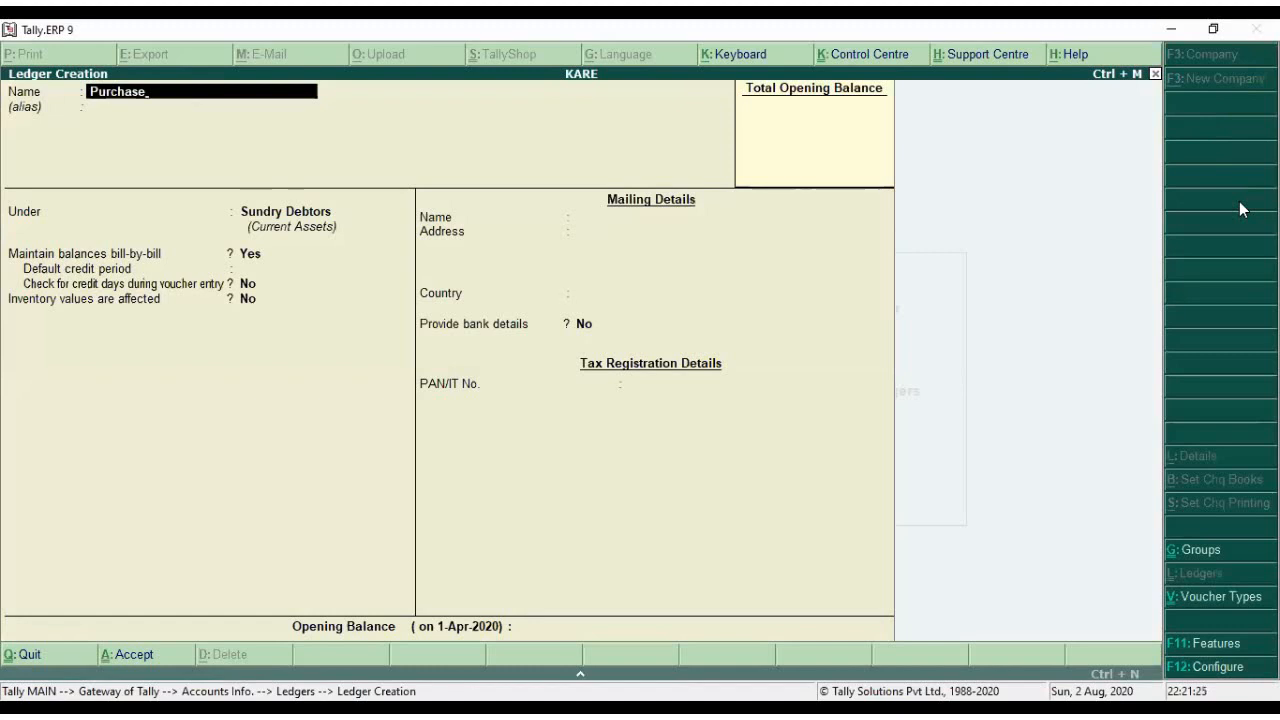
key("Return")
key("Return")
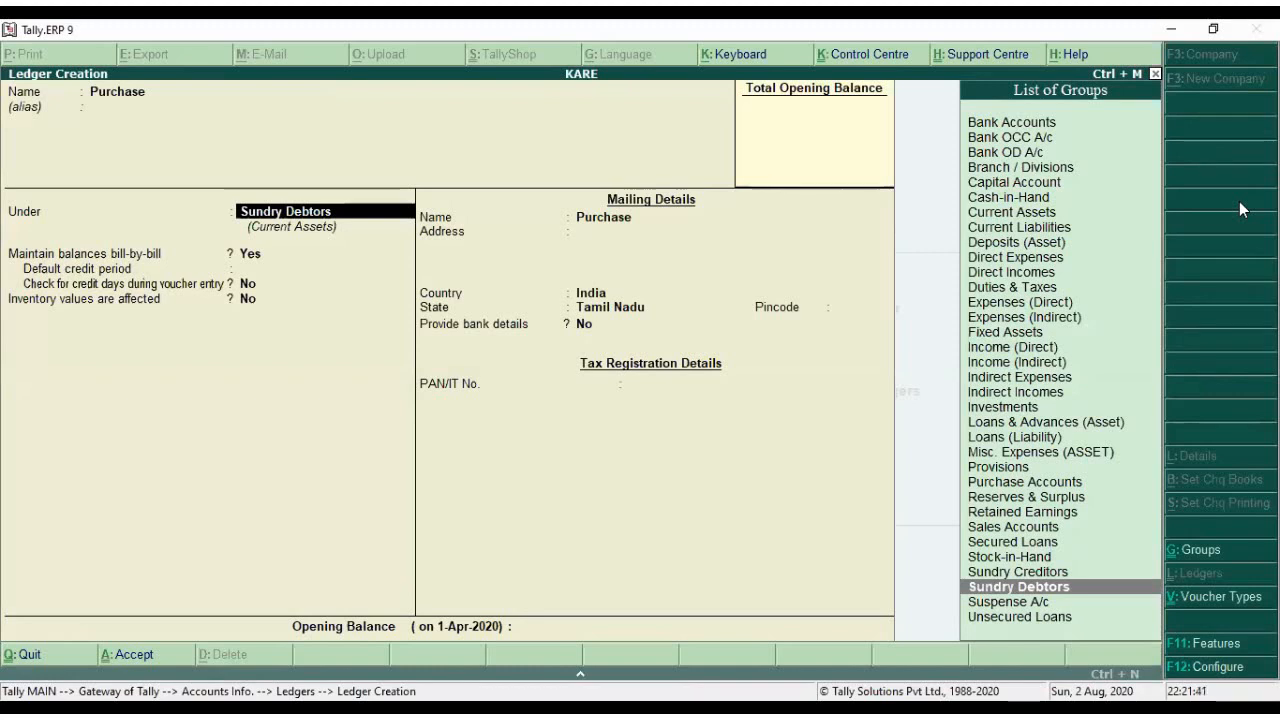
type("Pu")
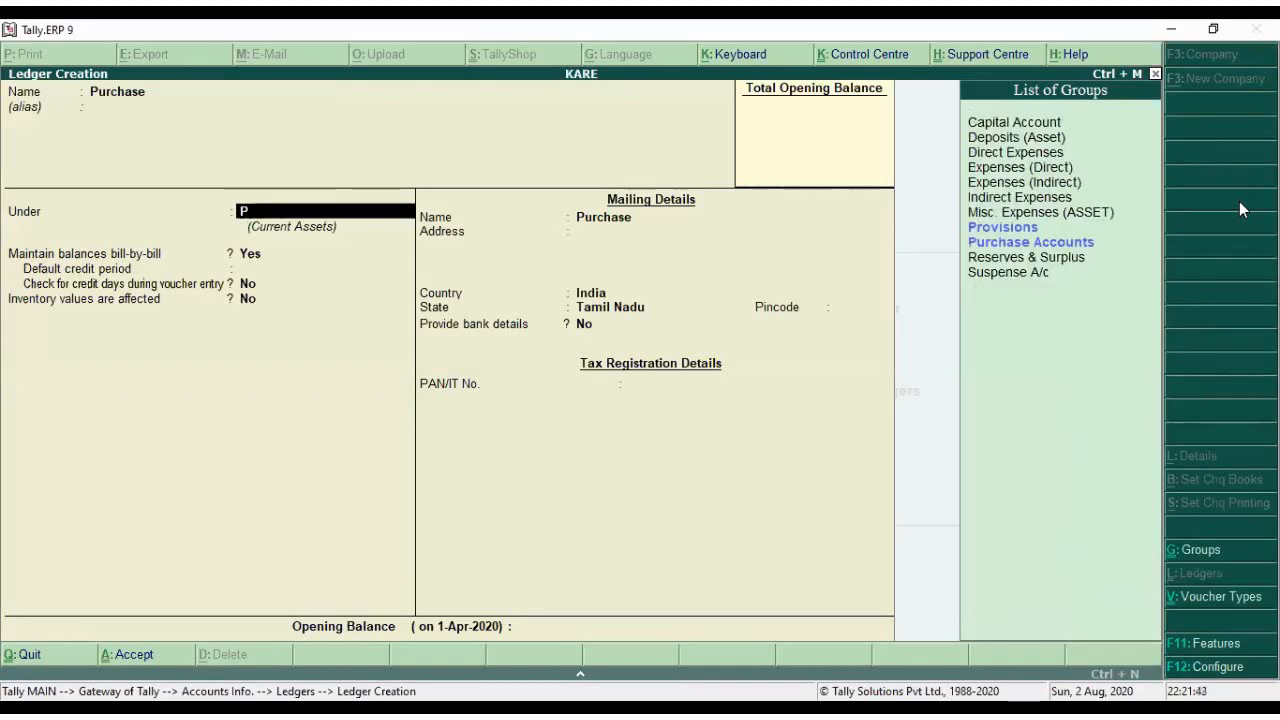
key("Return")
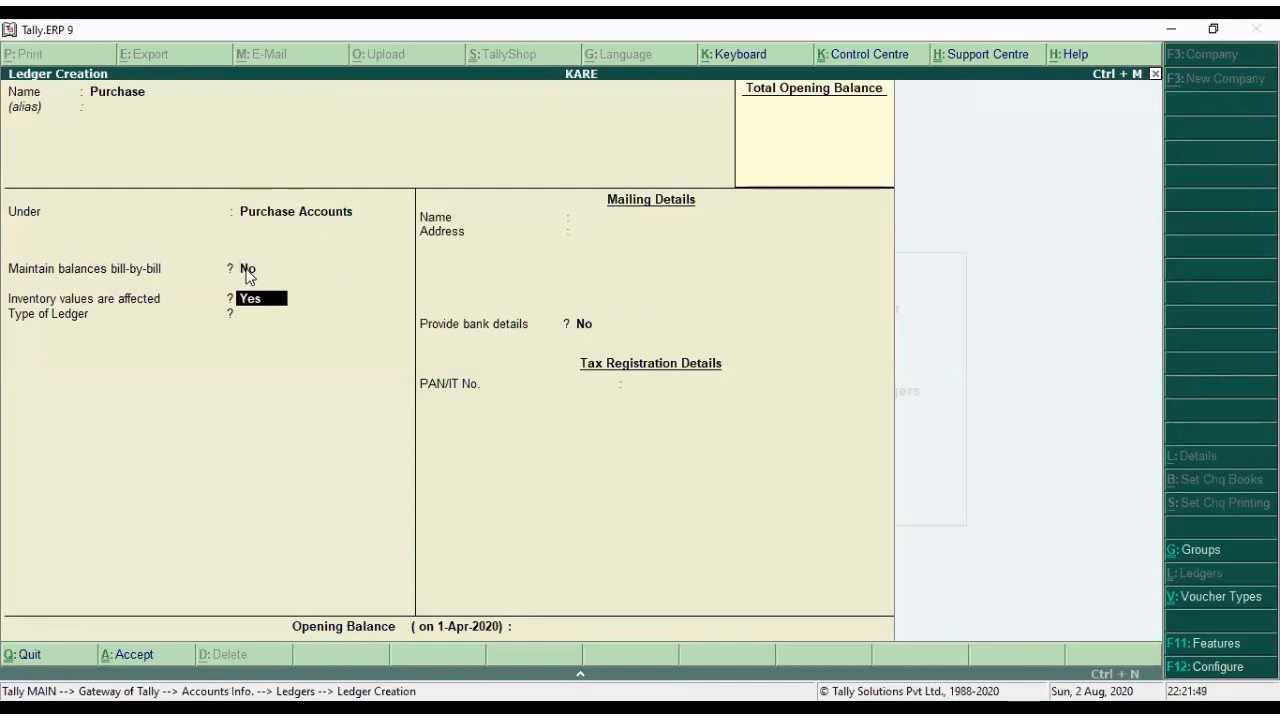
- Keep inventory values affected at Yes, set the ledger type to Not Applicable, and save the Purchase ledger without an opening balance
key("Return")
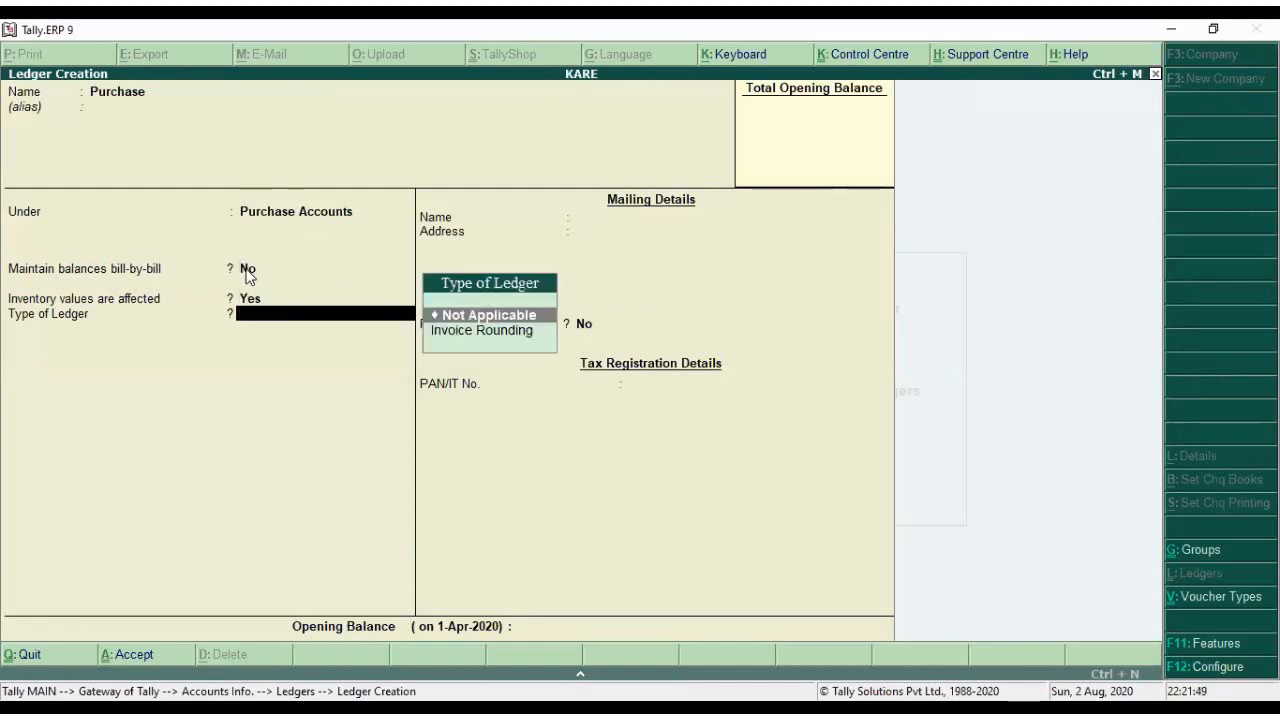
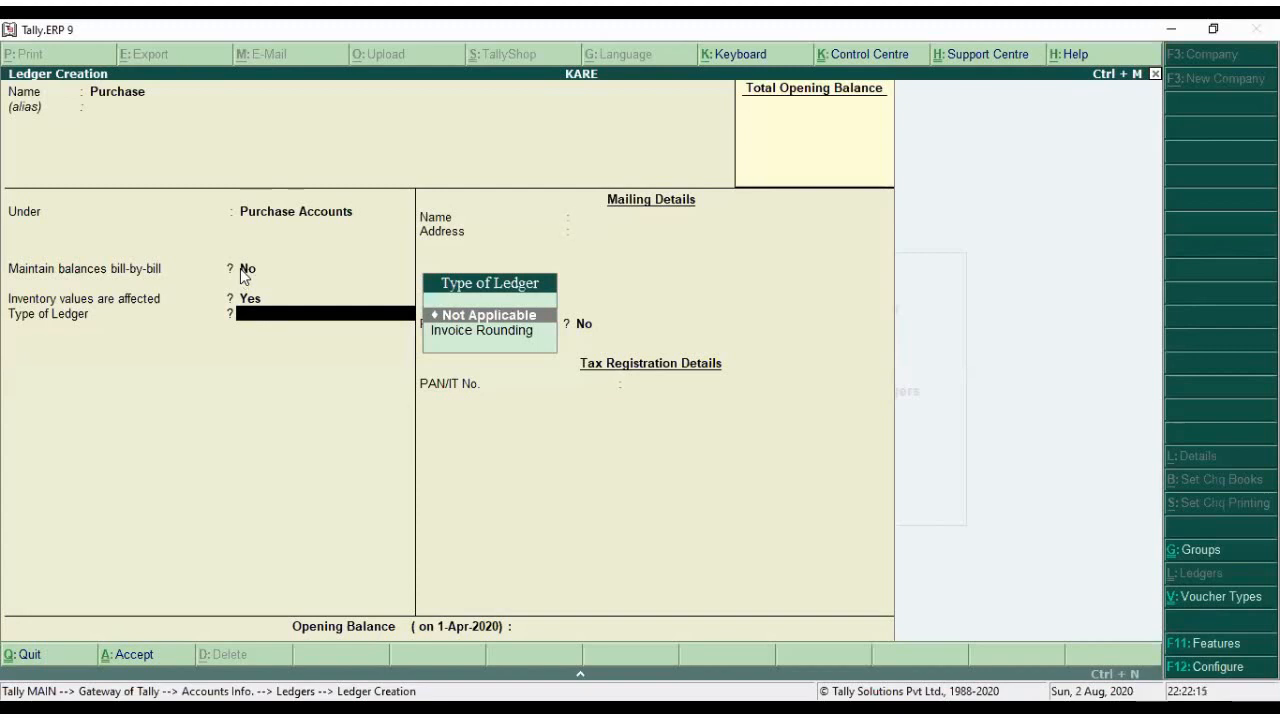
key("Return")
key("Return")
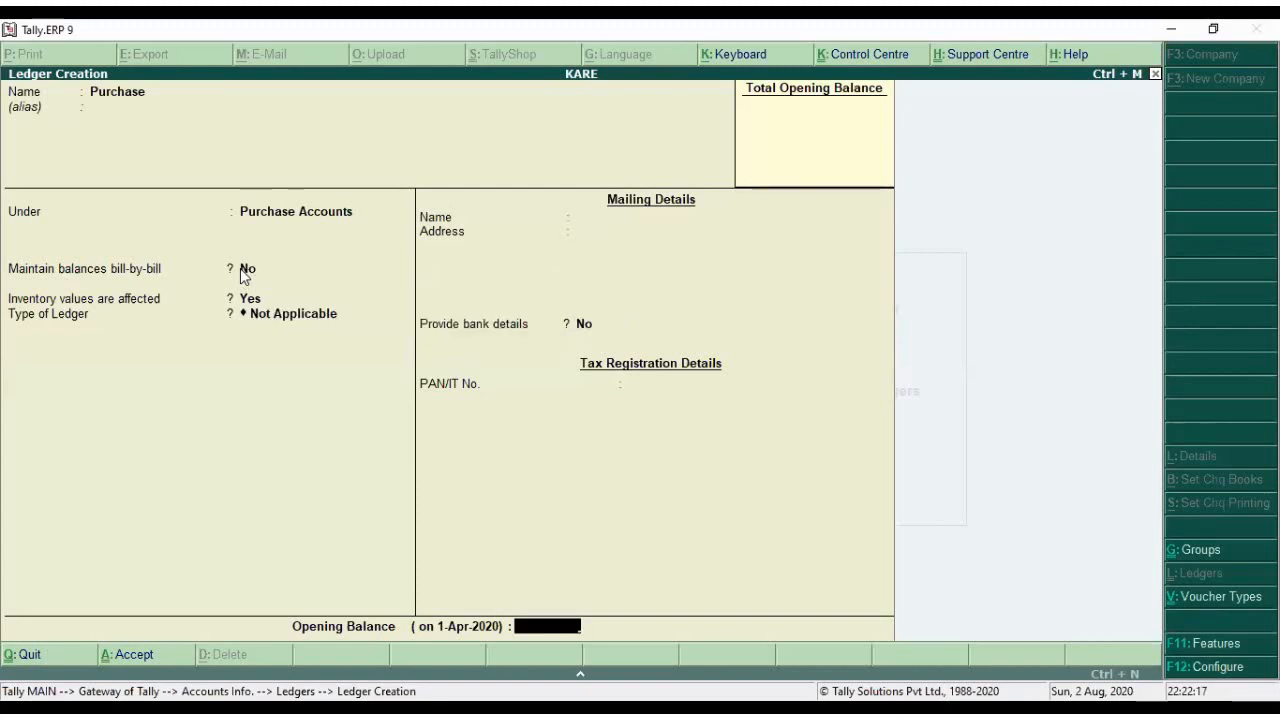
key("Return")
key("Return")
- Name the next ledger Sales and place it under the Sales Accounts group without bill-by-bill balances
type("Sales")
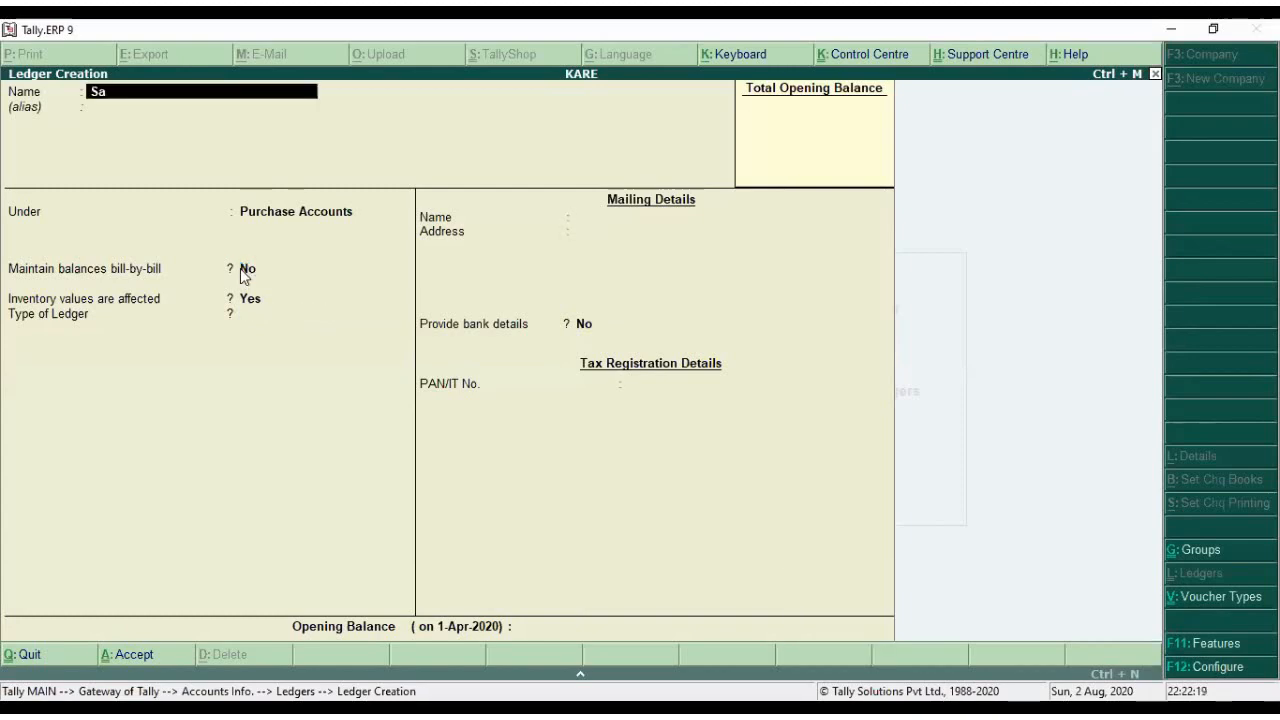
key("Return")
type("Sa")
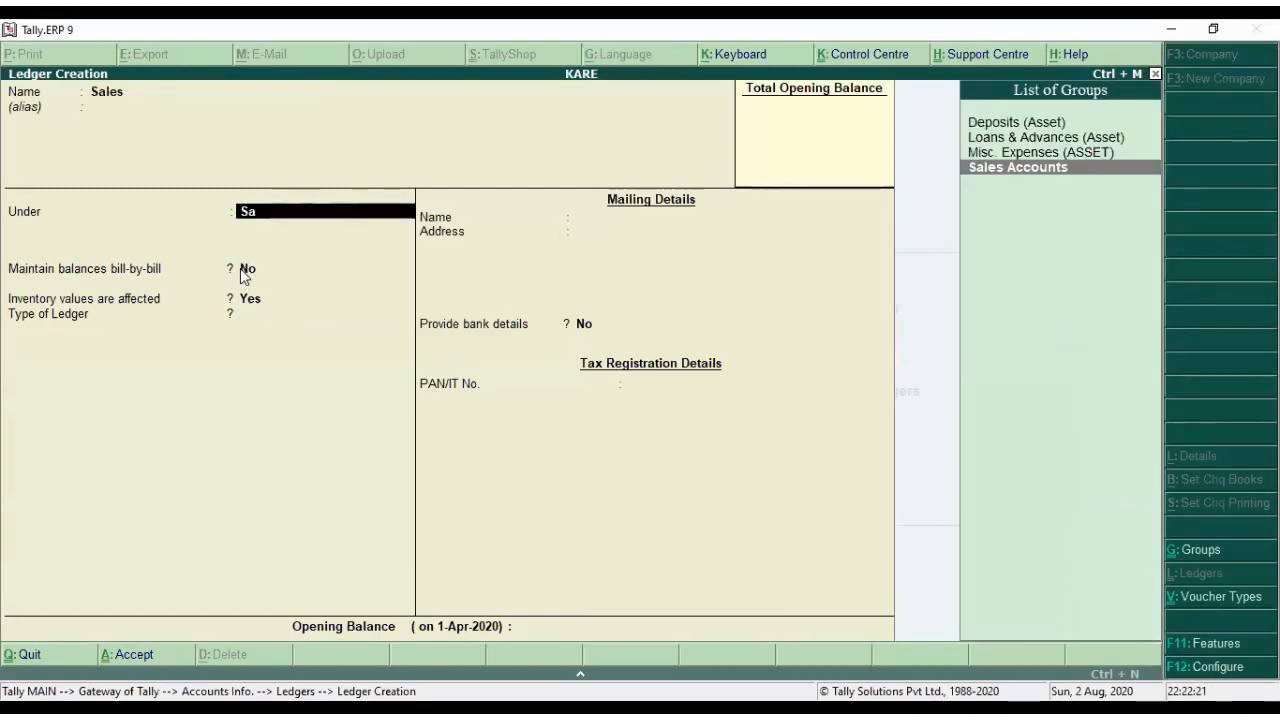
key("Return")
key("BackSpace")
key("Return")
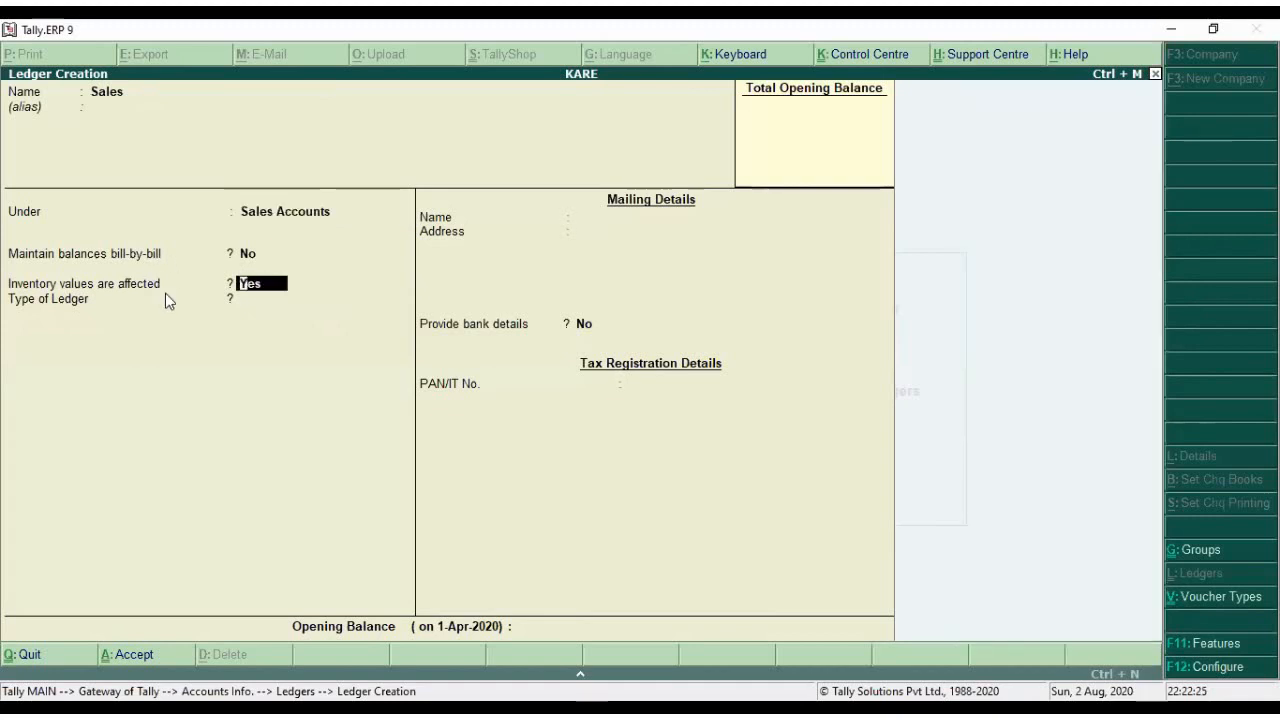
- Keep inventory values affected at Yes, set the type to Not Applicable, and save the Sales ledger without an opening balance
key("Return")
key("Return")
key("Return")
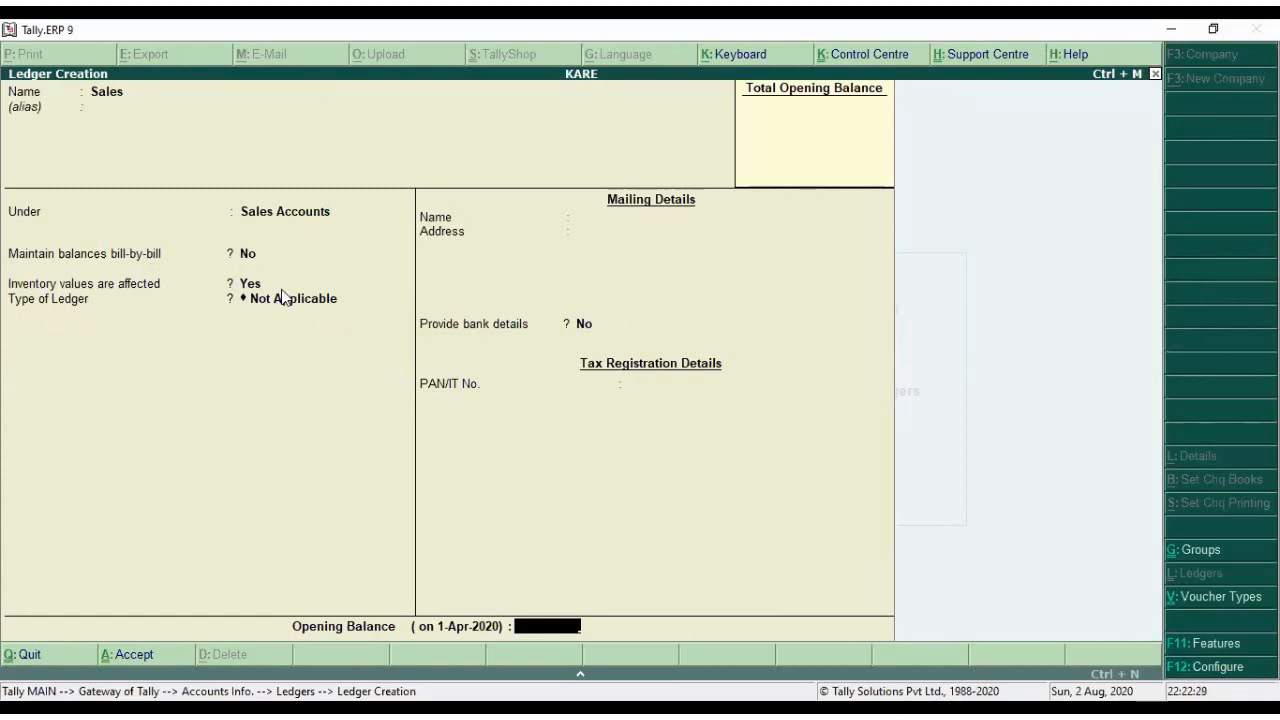
key("Return")
key("Return")
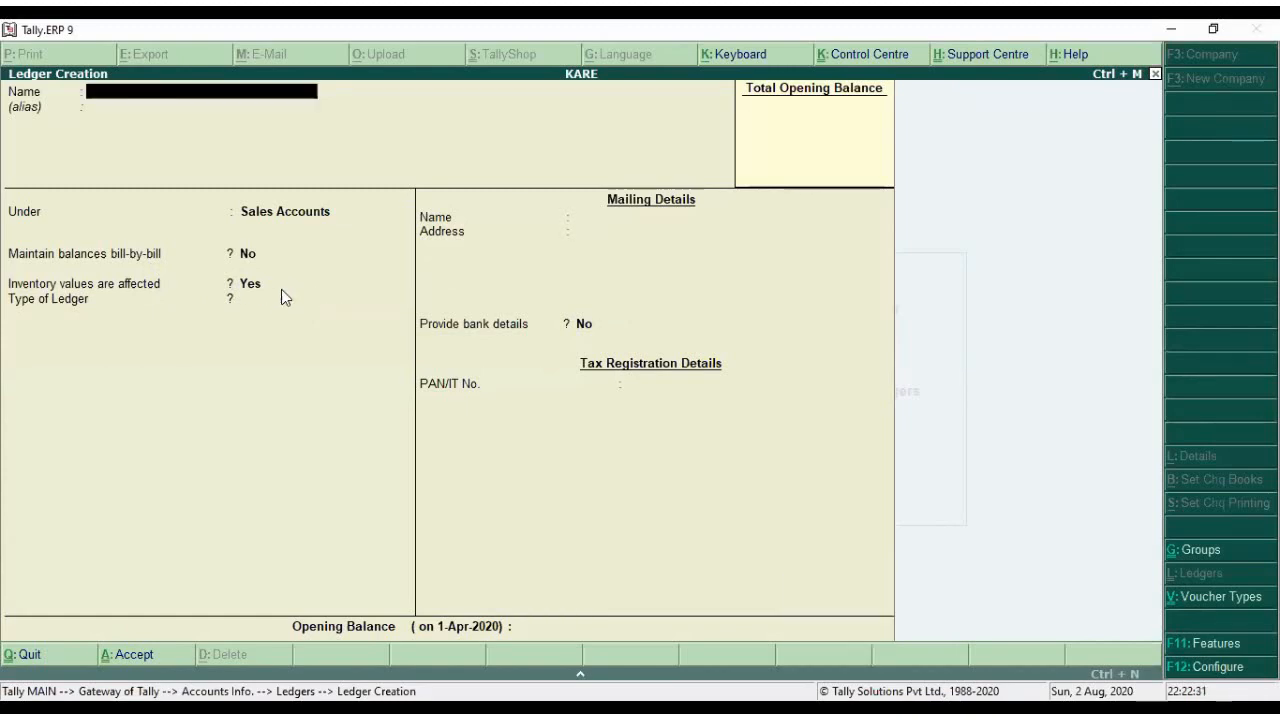
- Leave ledger creation and return to the Gateway of Tally without quitting the program
key("Escape")
key("Return")
key("Escape")
key("Escape")
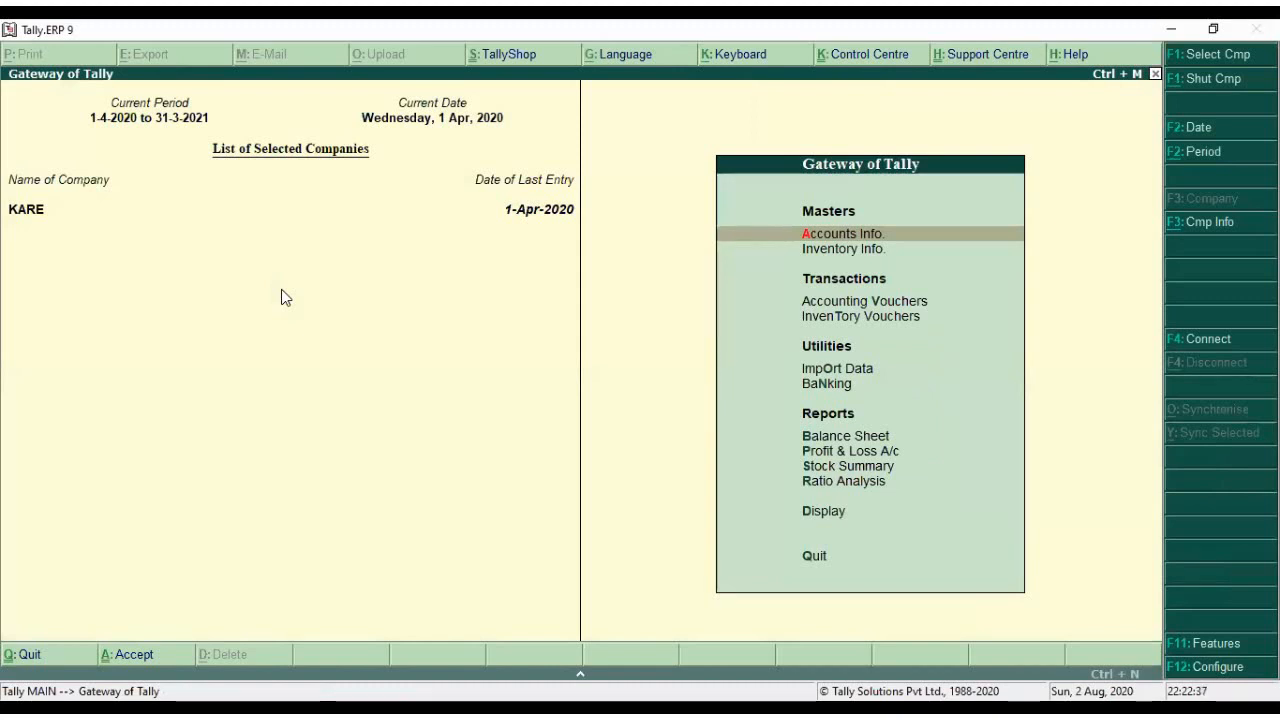
key("Escape")
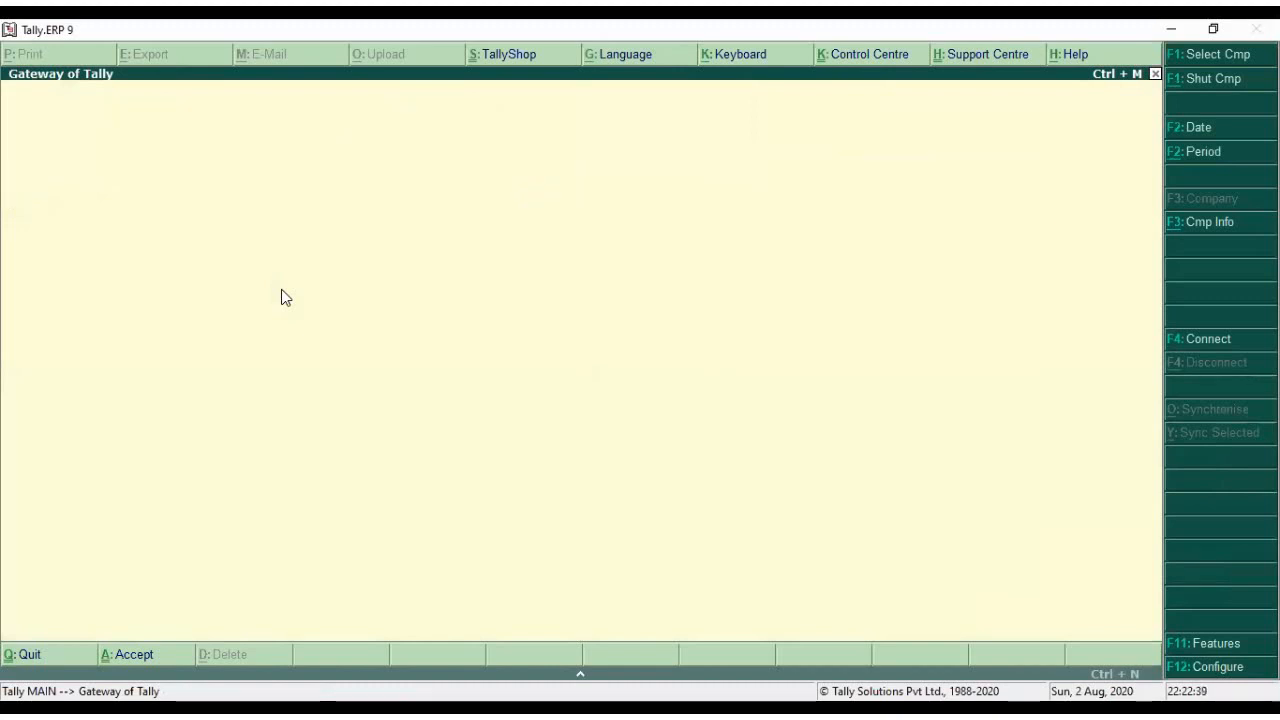
key("n")
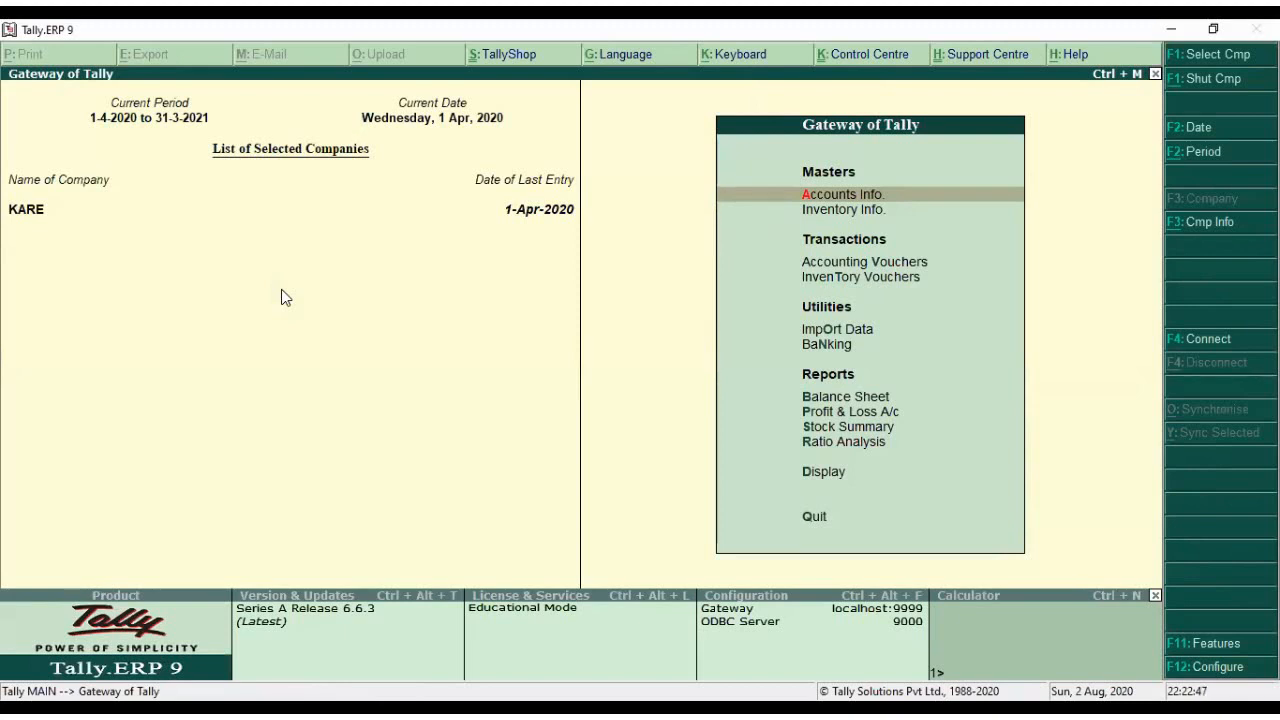
- Open accounting voucher entry and change the voucher type from Payment to Receipt
key("Down")
key("Down")
key("Return")
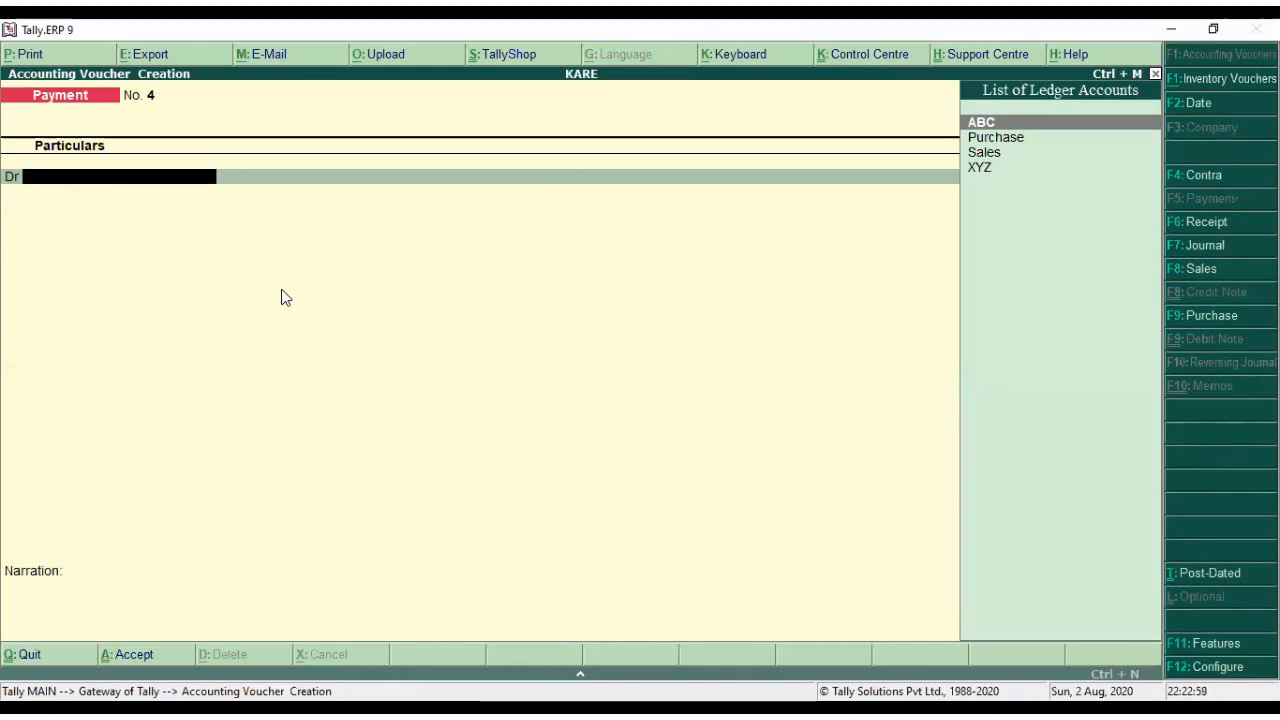
key("Down")
key("Down")
key("Down")
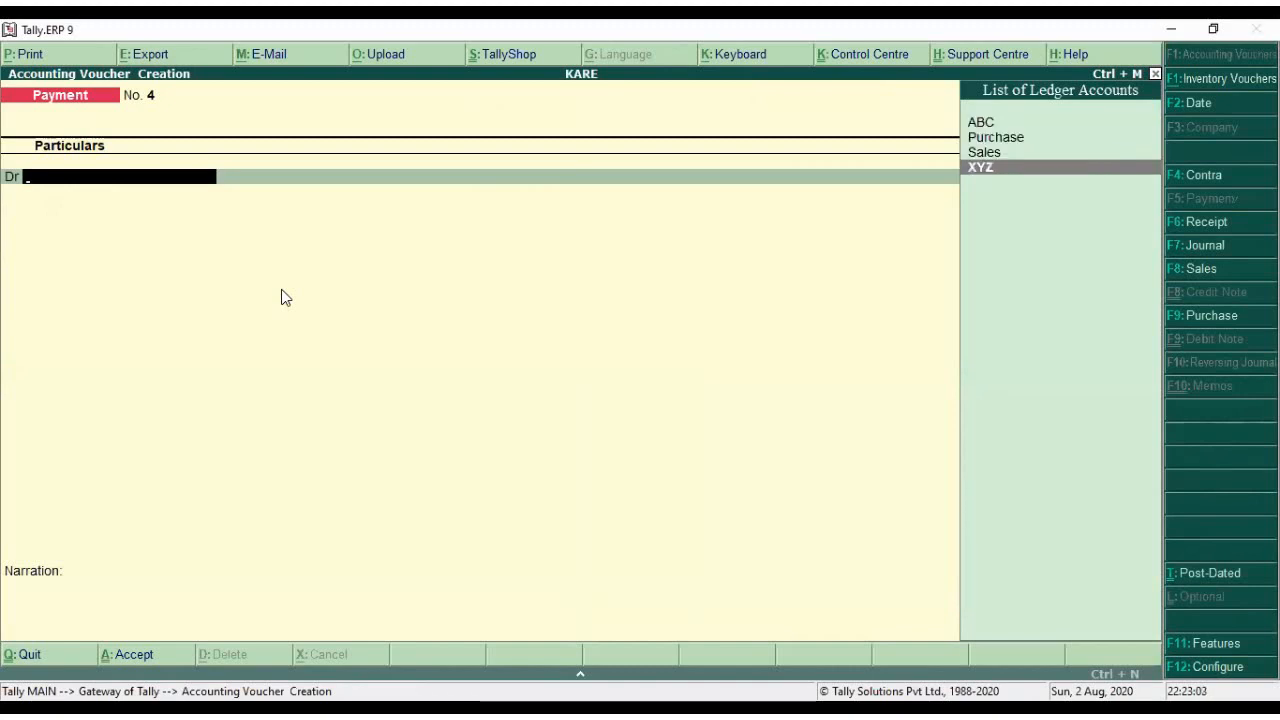
key("F6")
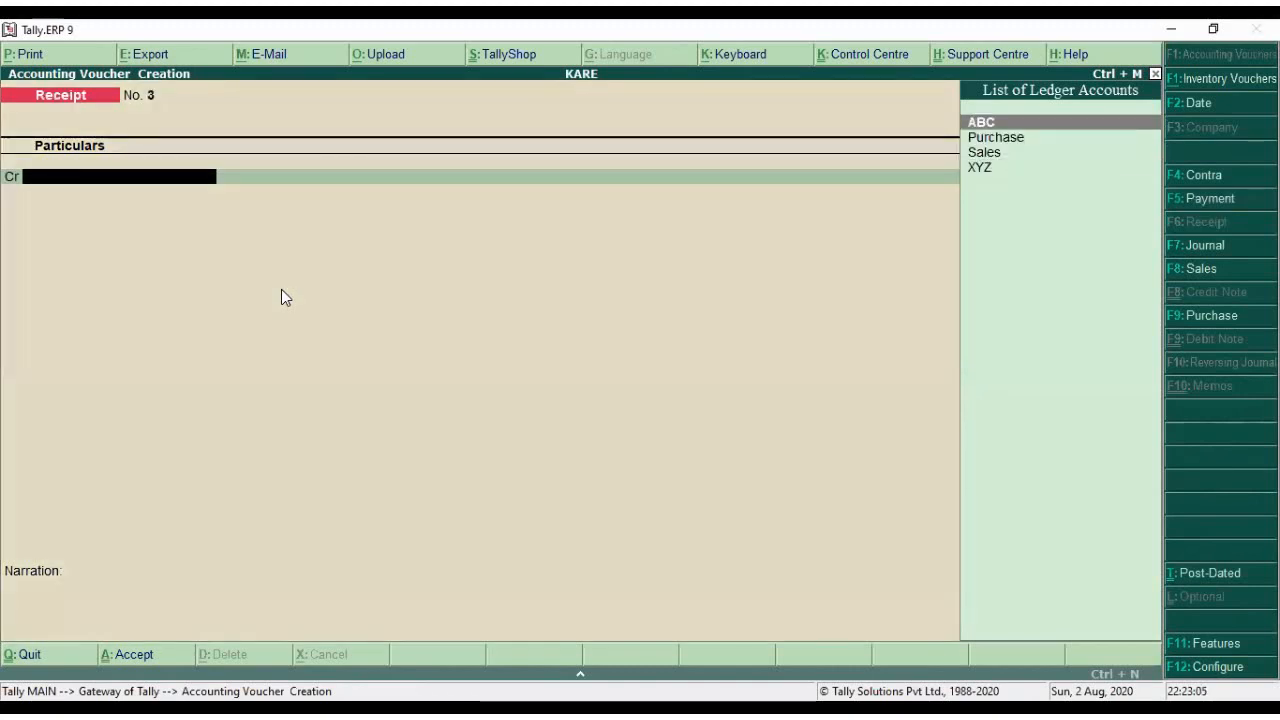
key("Down")
key("Down")
key("Down")
key("Return")
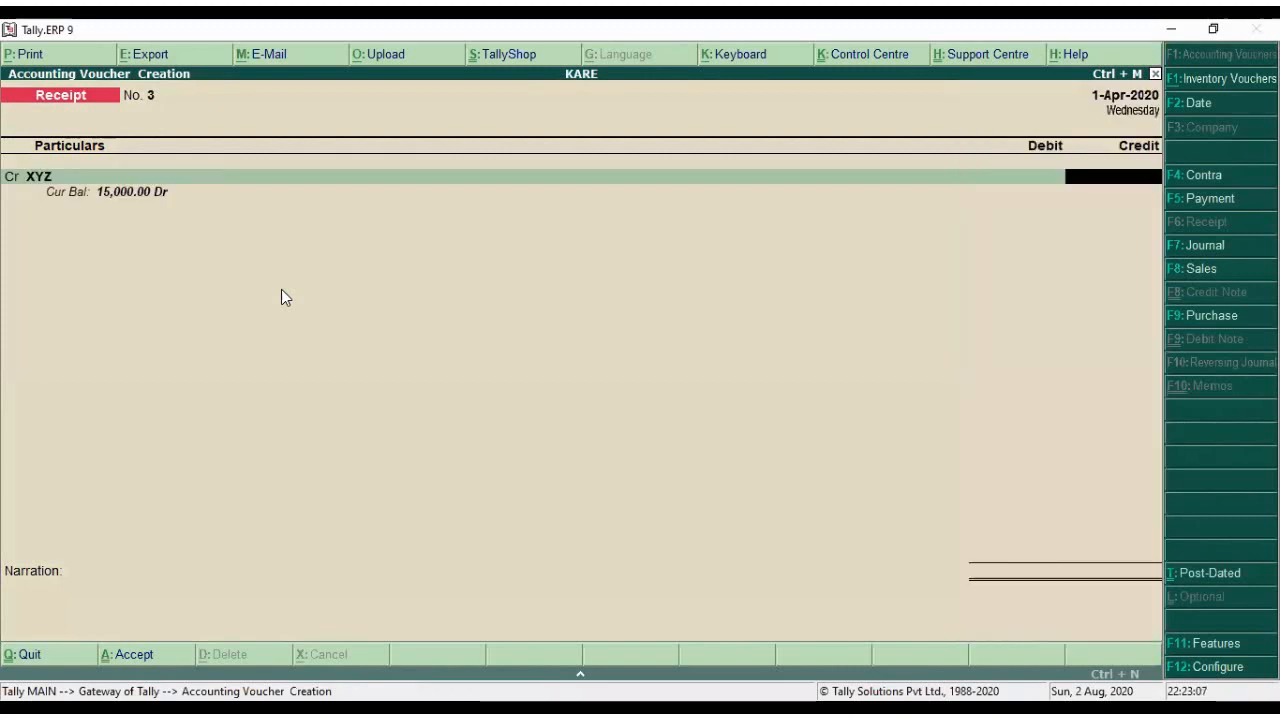
type("10")
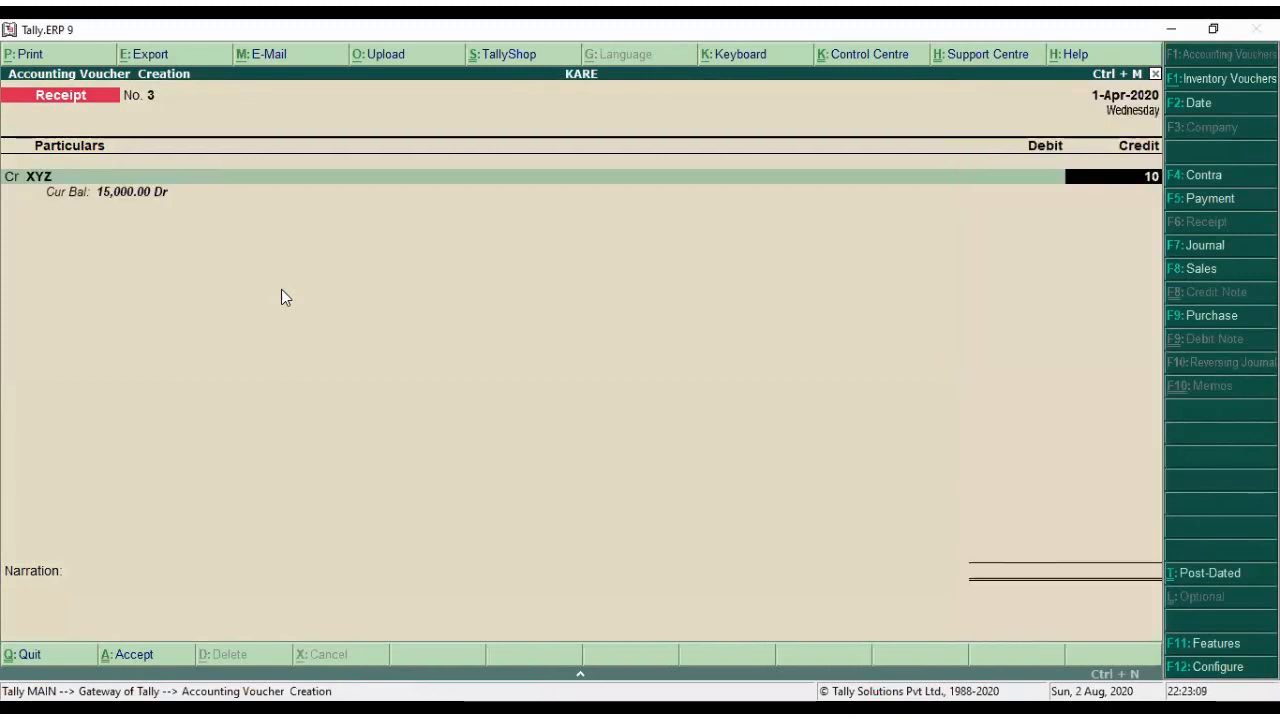
key("Return")
key("Return")
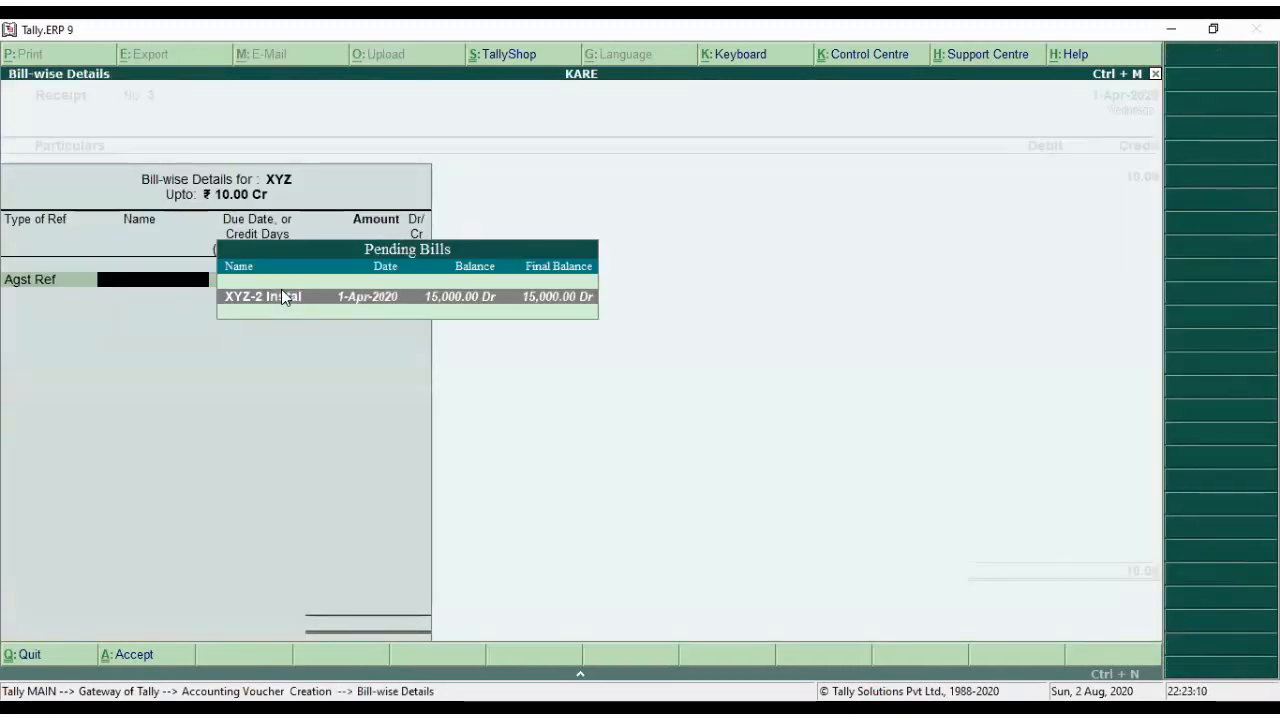
key("Escape")
key("Escape")
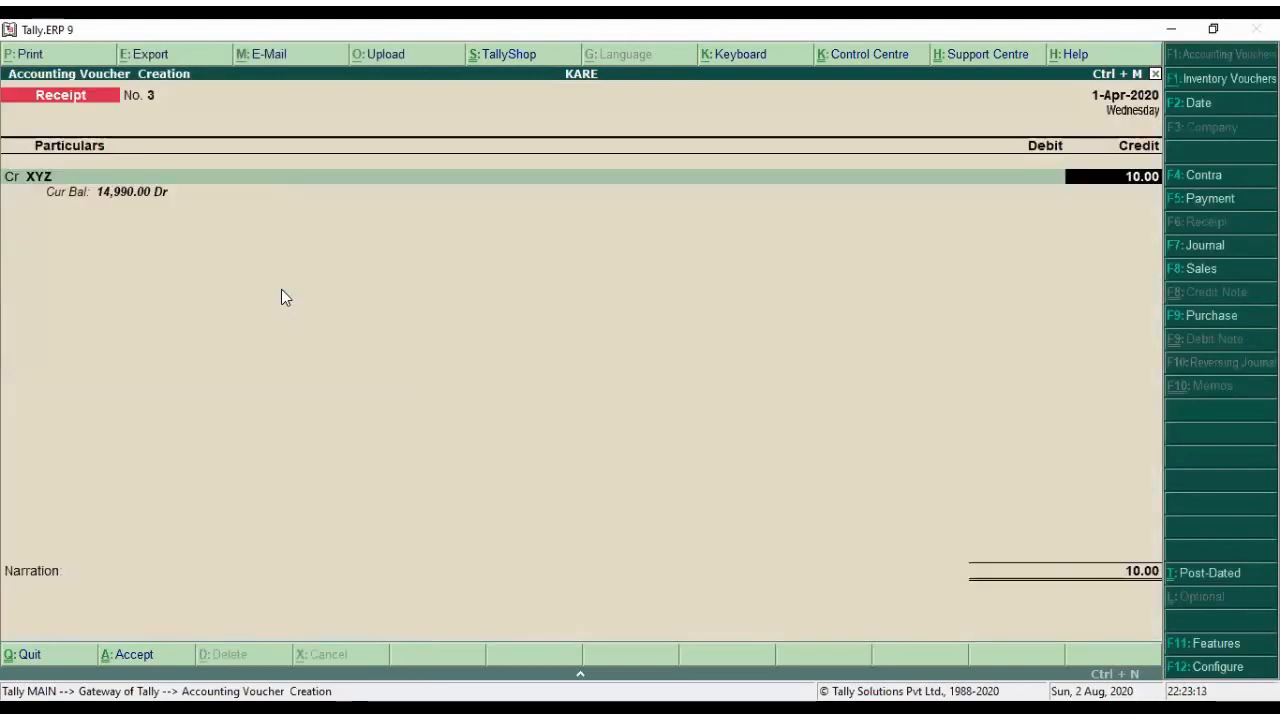
key("Escape")
key("y")
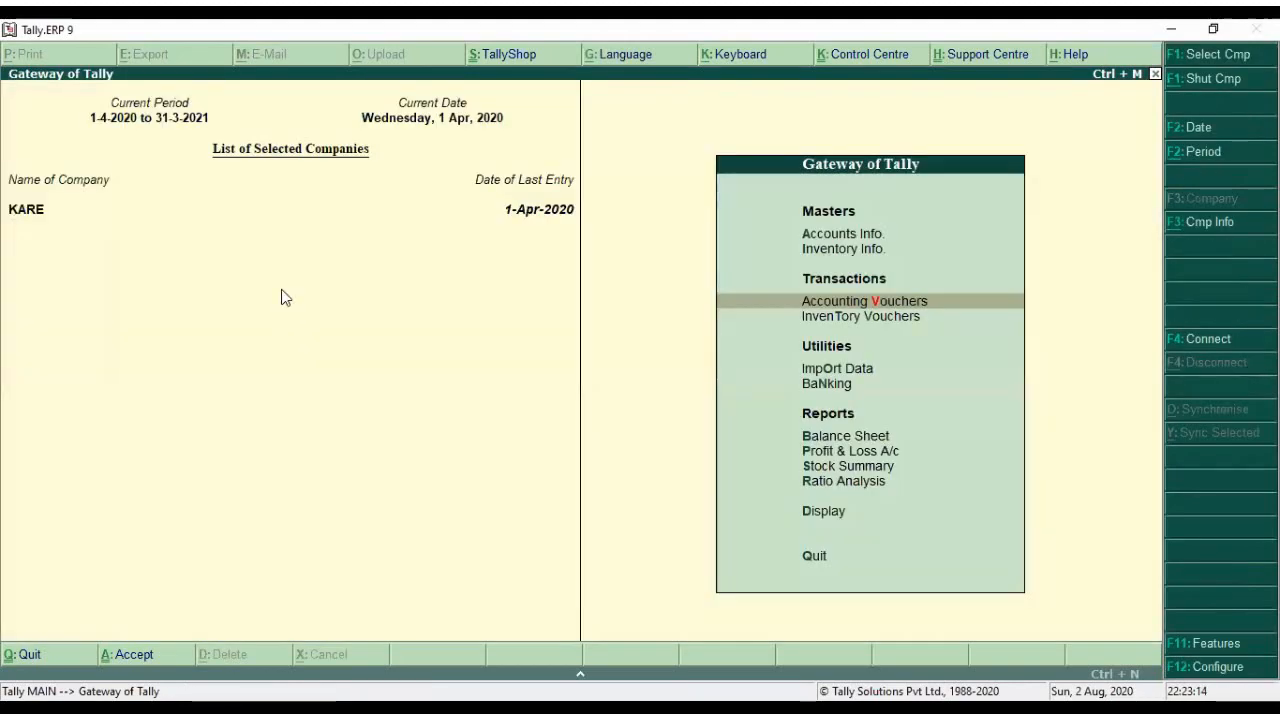
- Reopen the receipt voucher entry and credit the XYZ ledger with 10,000
key("Return")
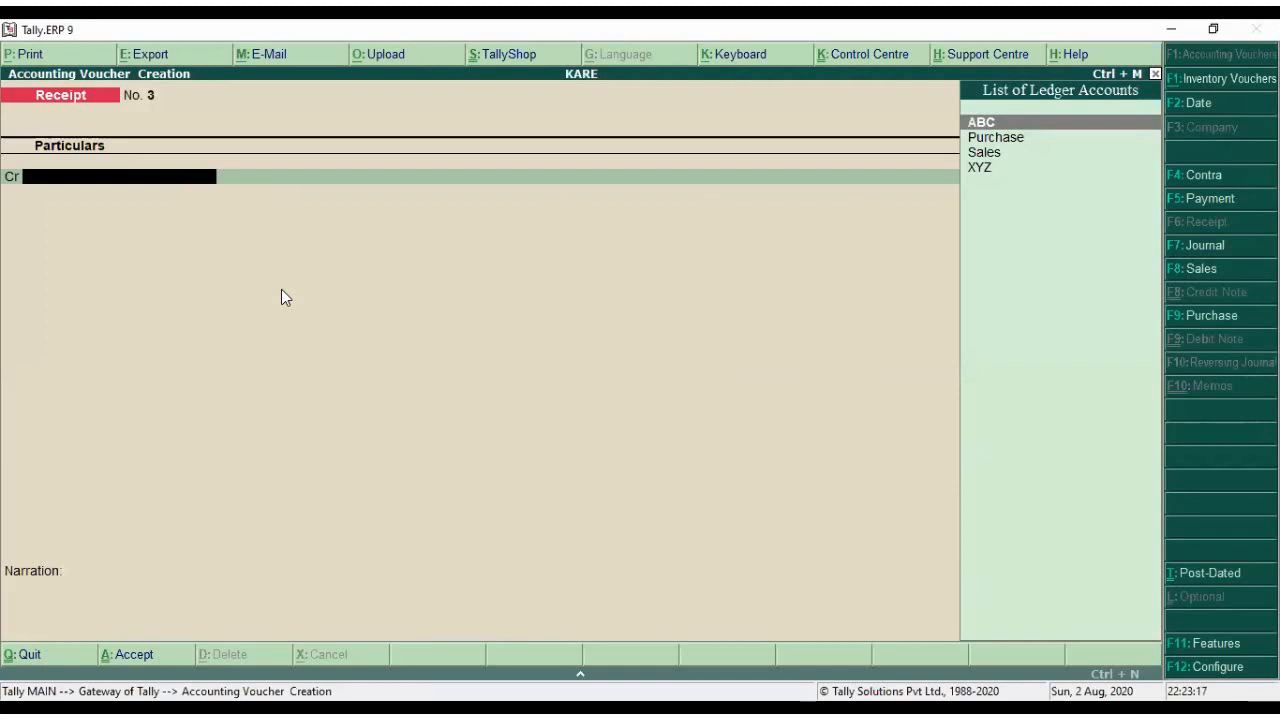
key("Down")
key("Down")
key("Down")
key("Return")
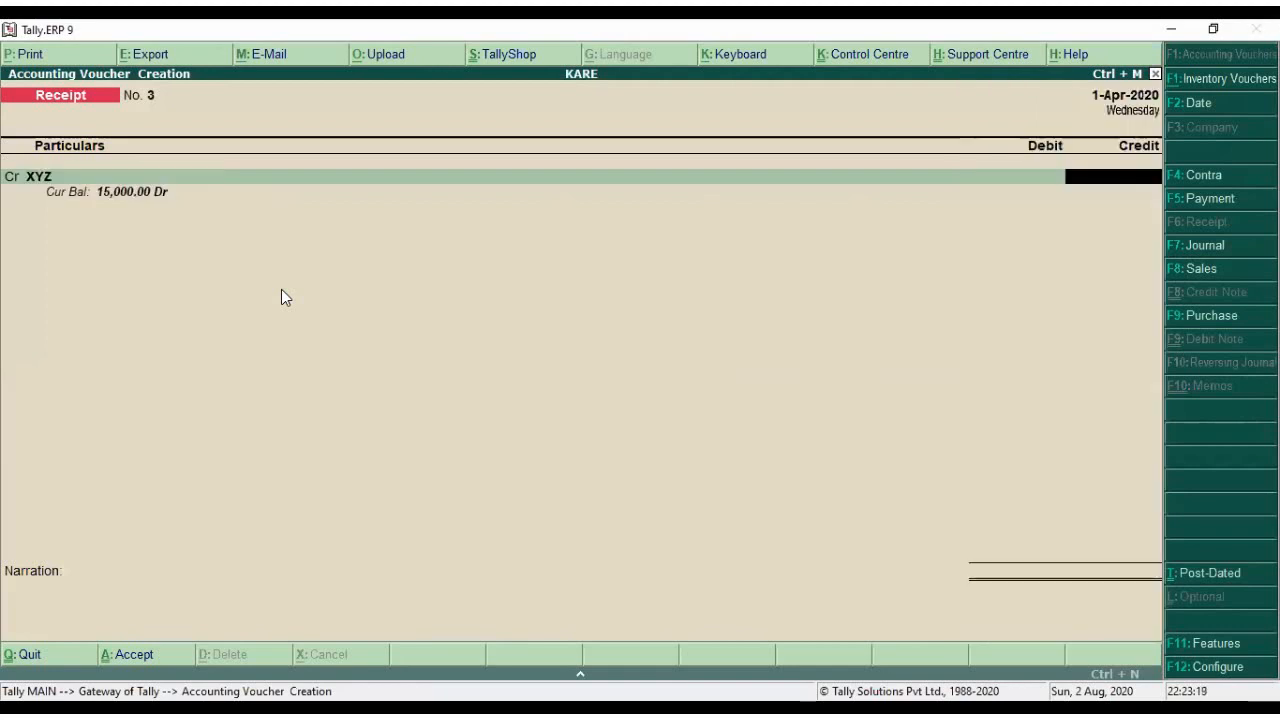
type("10000")
key("Return")
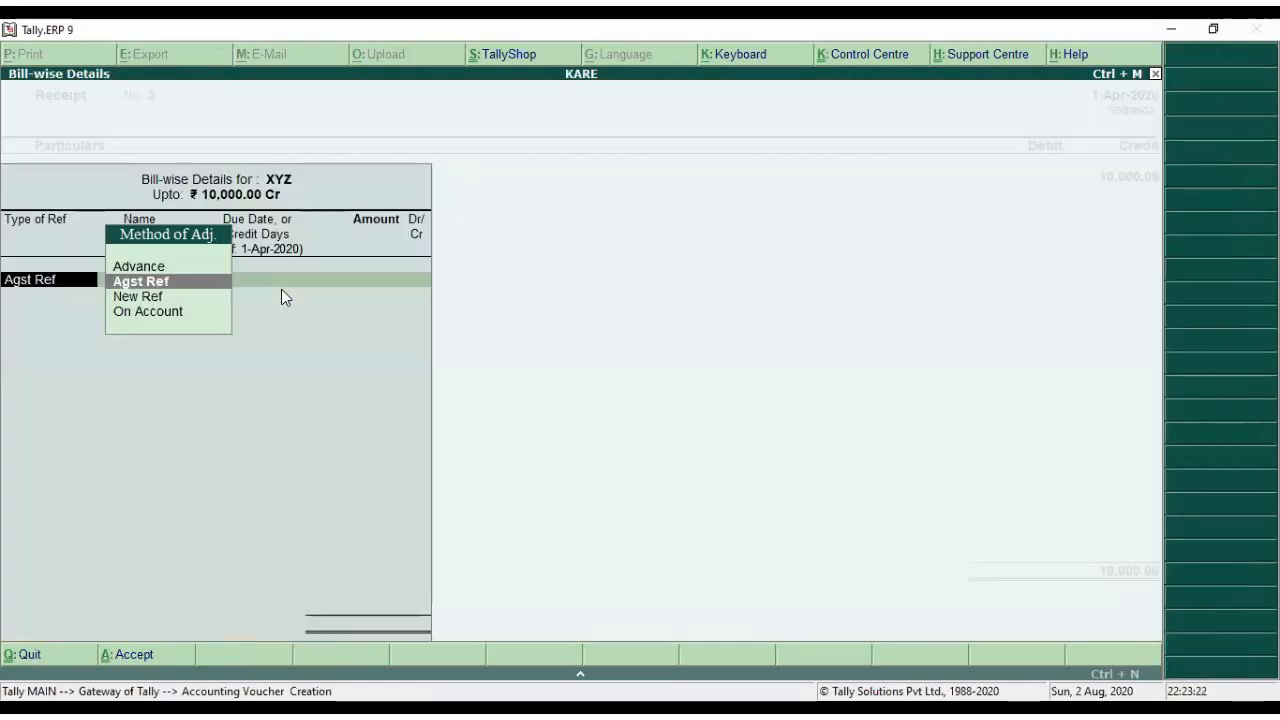
- Allocate XYZ's 10,000 credit as an Advance reference named Sales Advance-1, leaving the due date blank
key("Up")
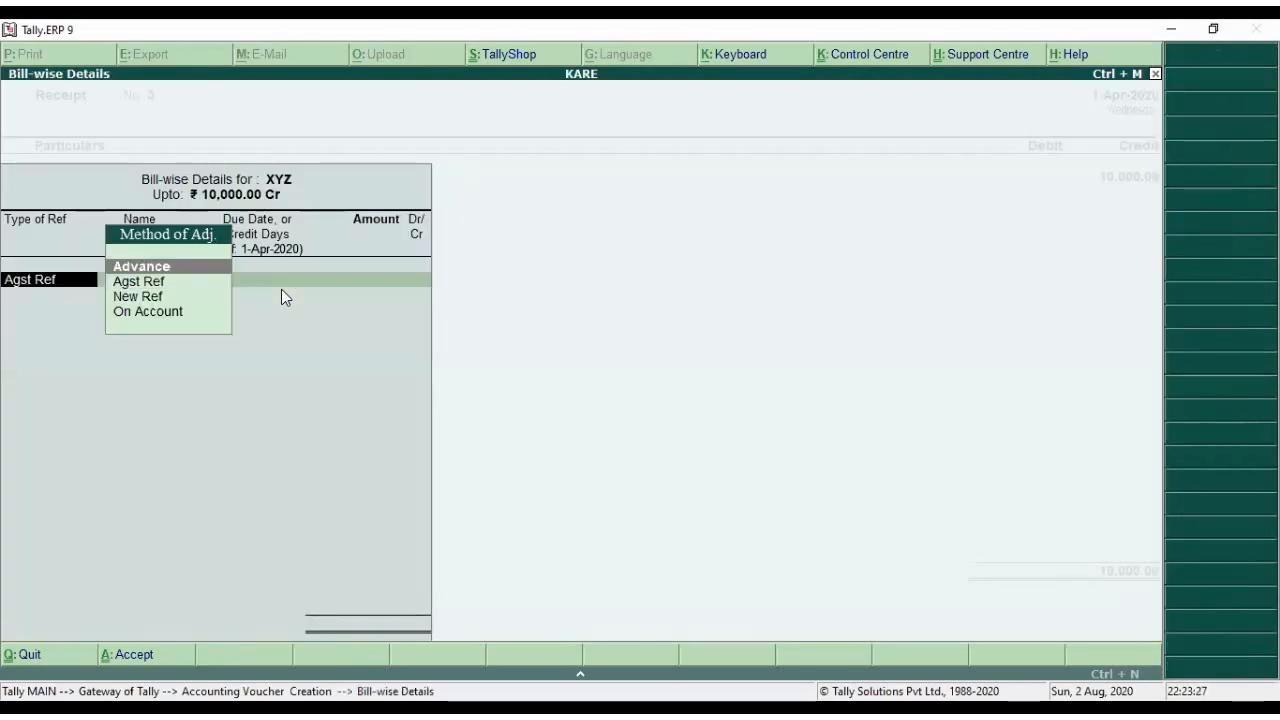
key("Return")
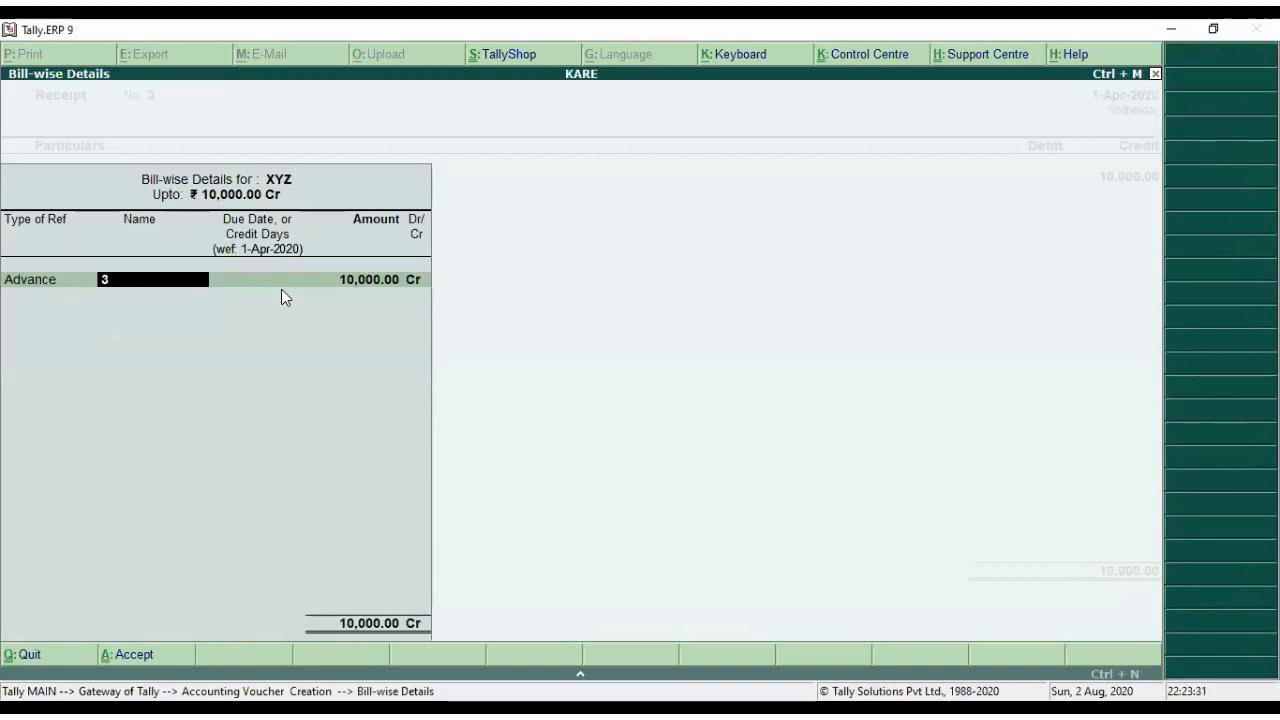
type("Sales")
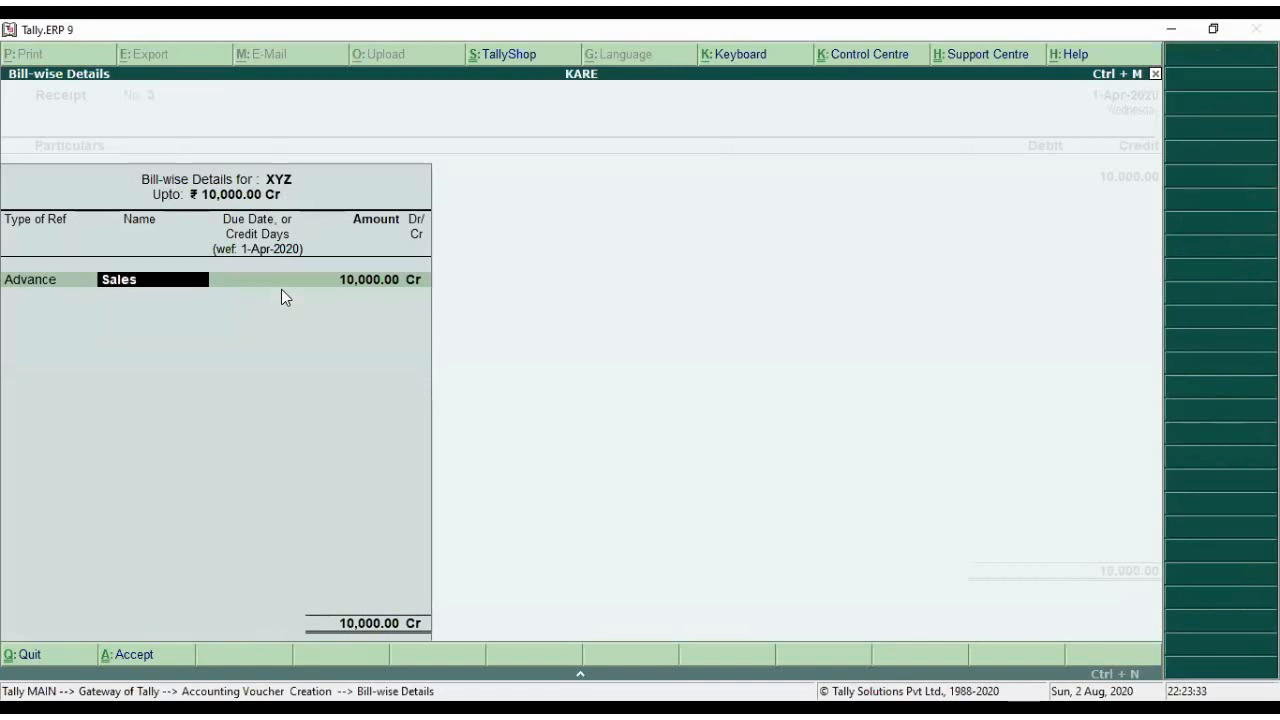
type(" Advance-1")
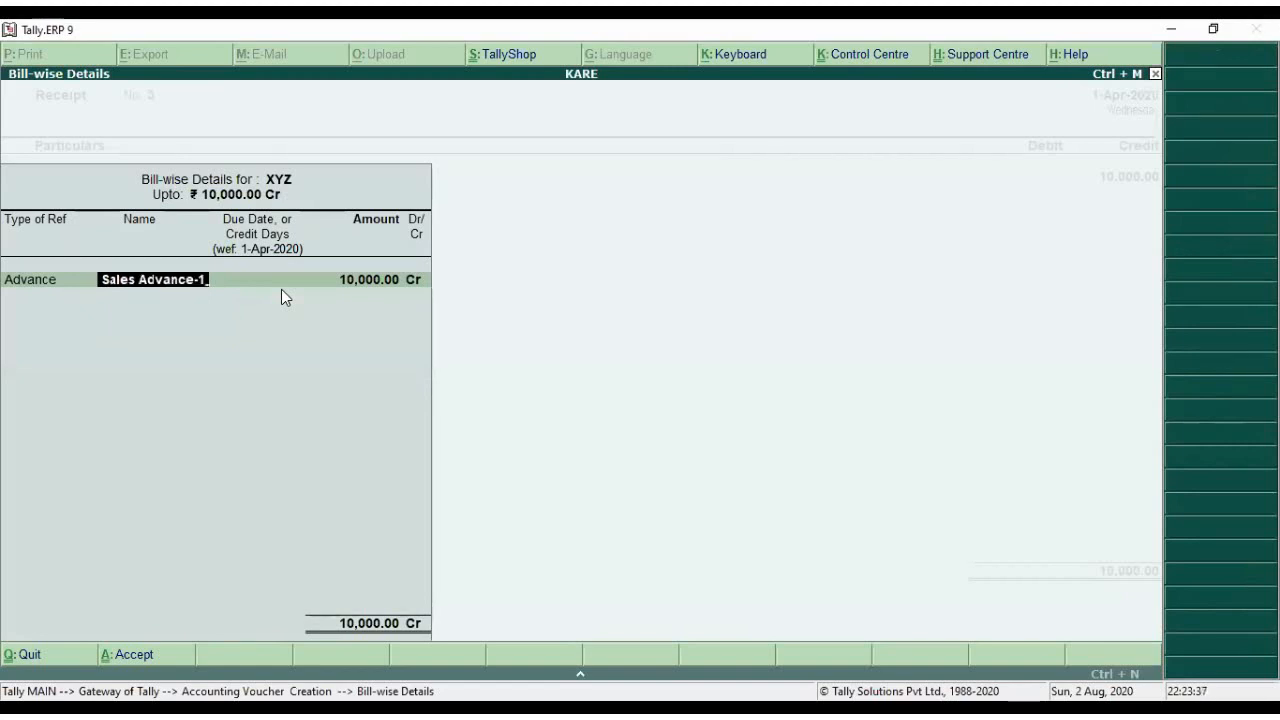
key("Return")
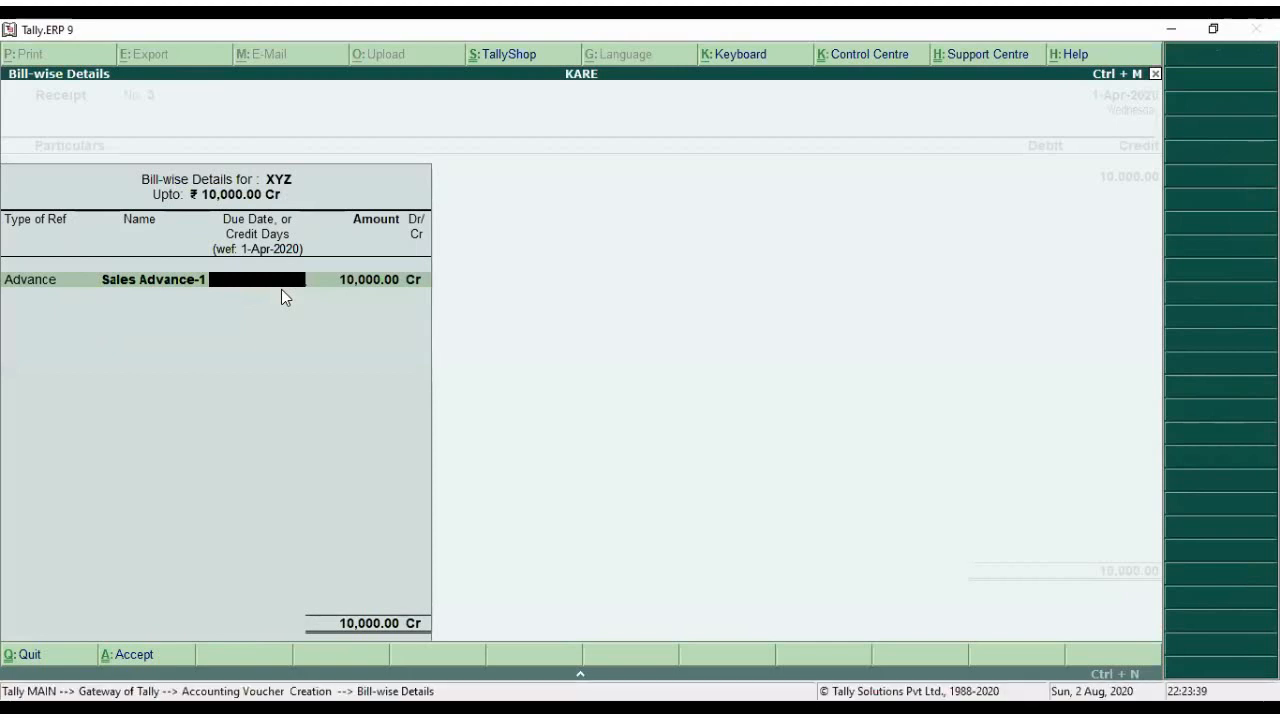
key("Return")
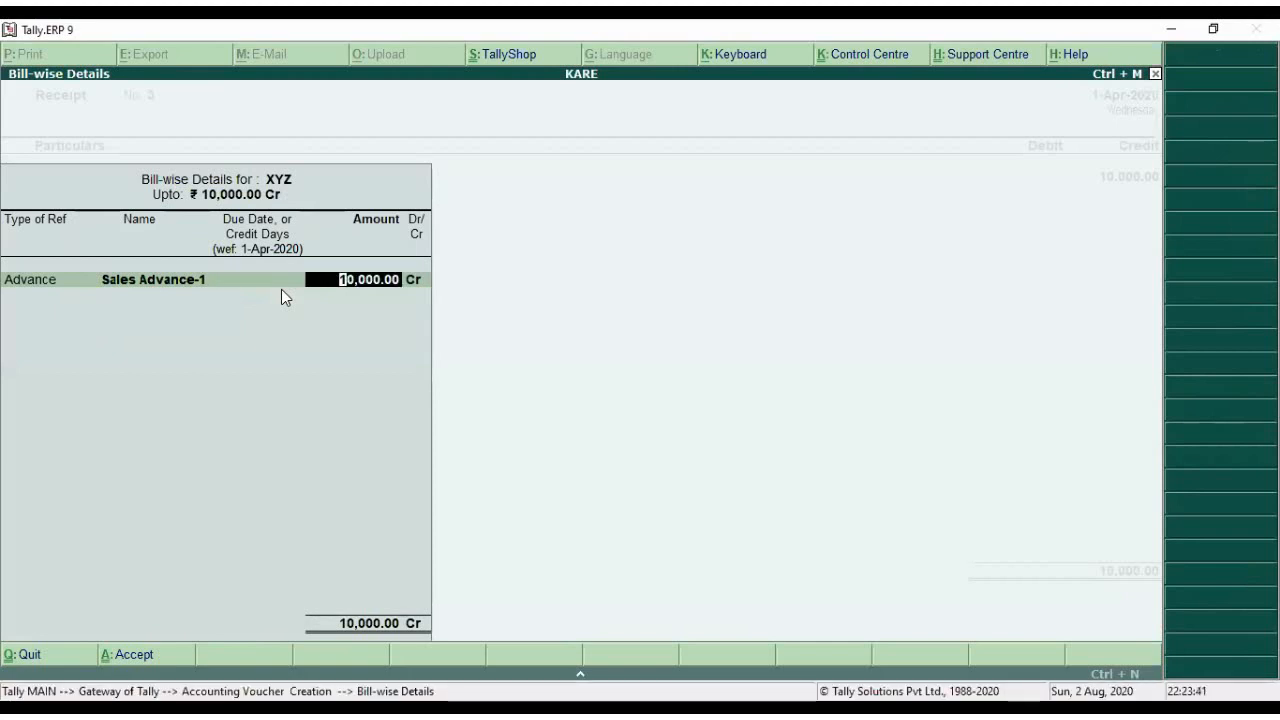
key("Return")
key("Return")
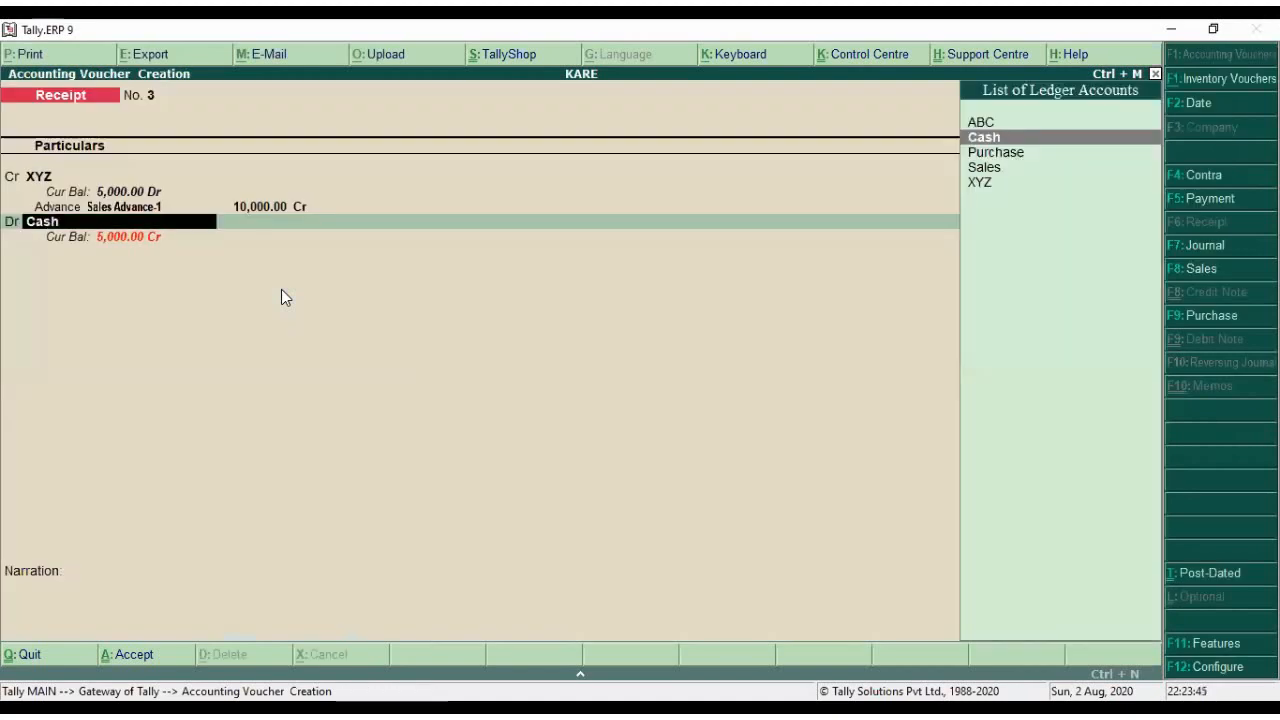
- Debit Cash with 10,000 and save the receipt voucher without a narration
key("Return")
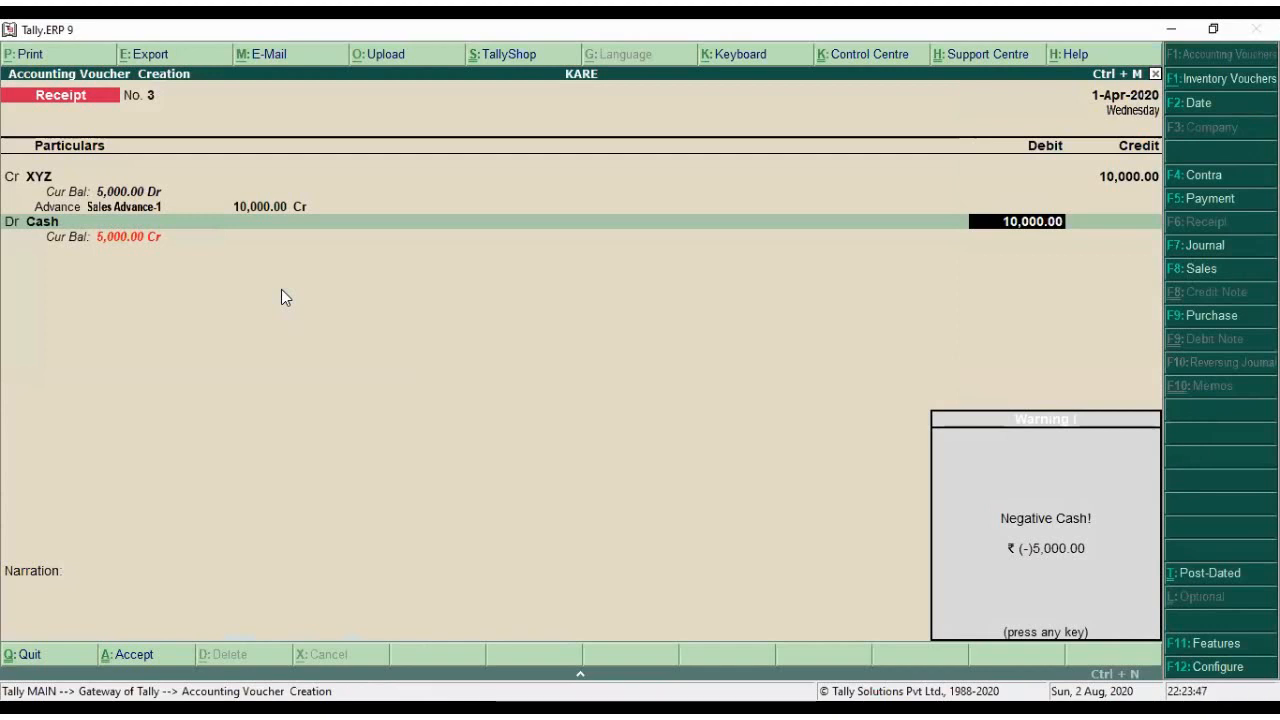
key("Return")
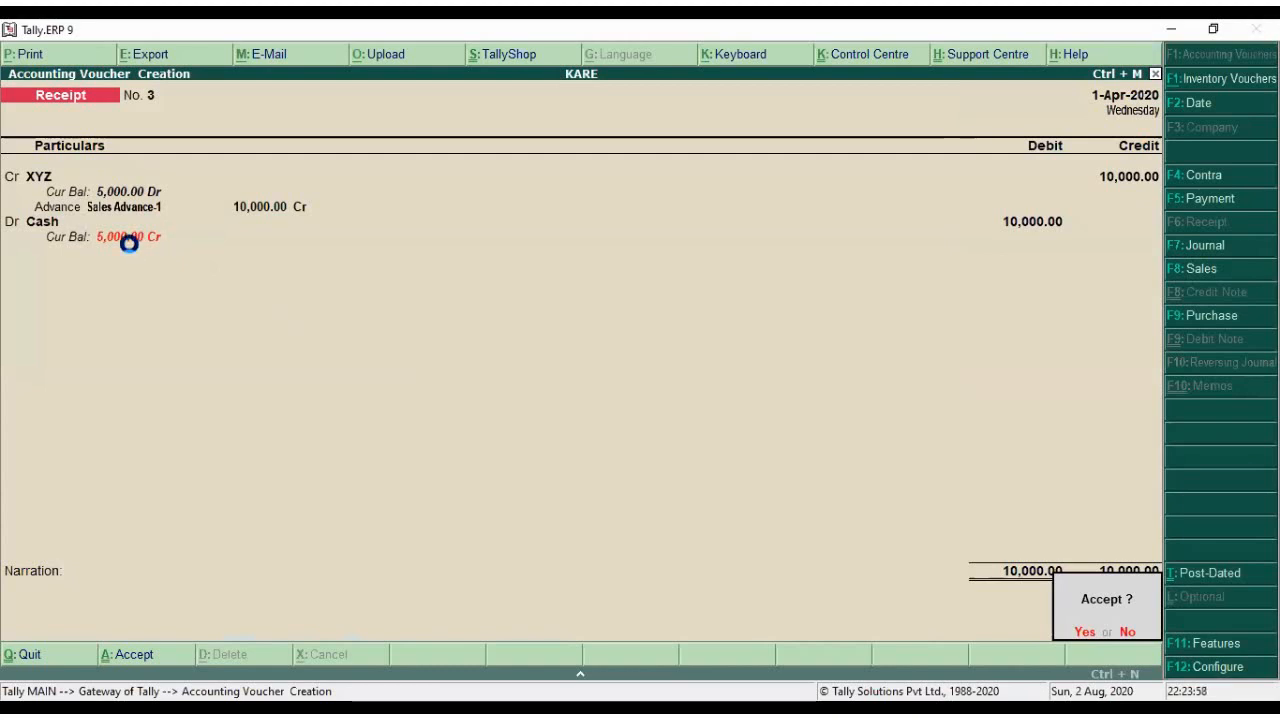
key("Return")
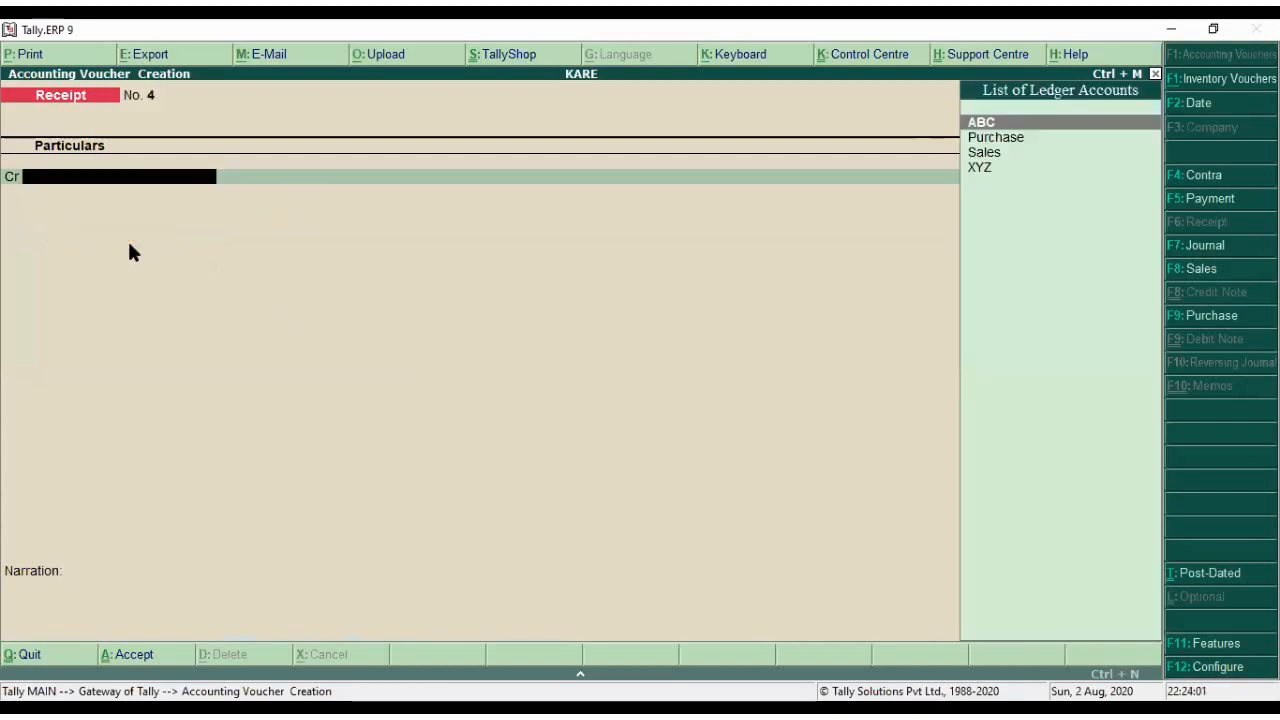
- Change the voucher type to Sales and set its entry mode to As Voucher
key("F8")
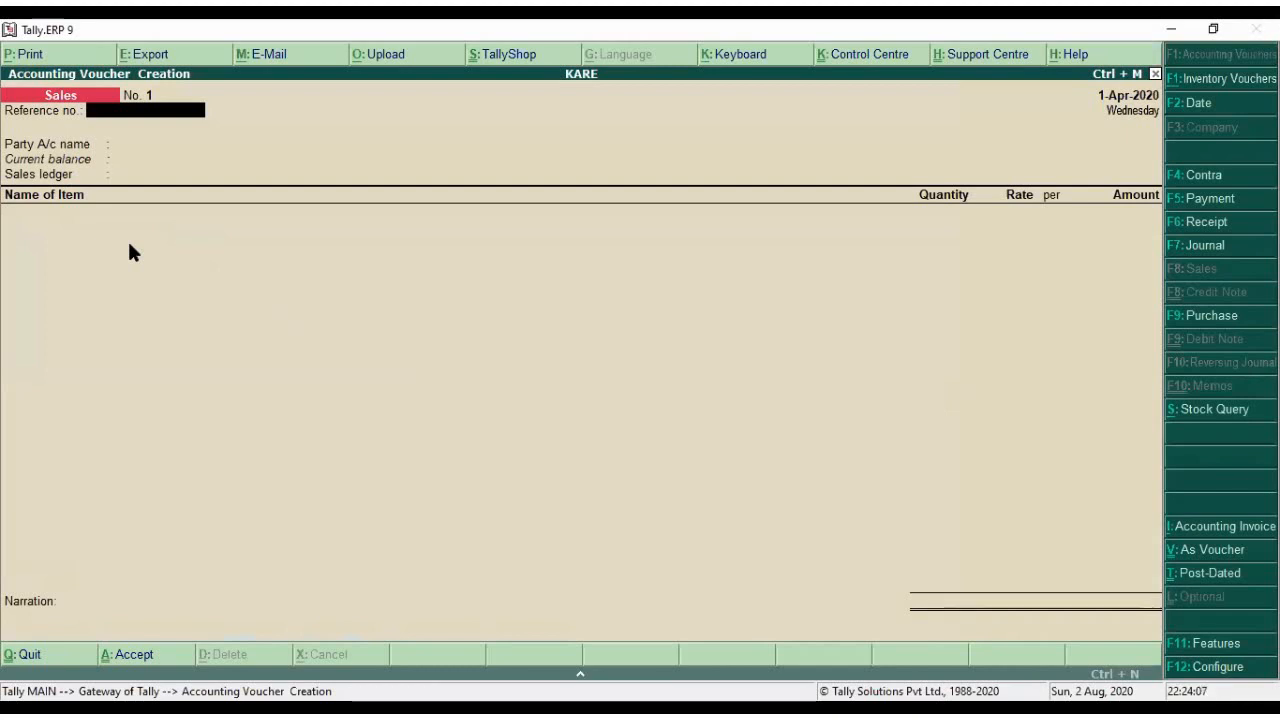
key("ctrl+v")
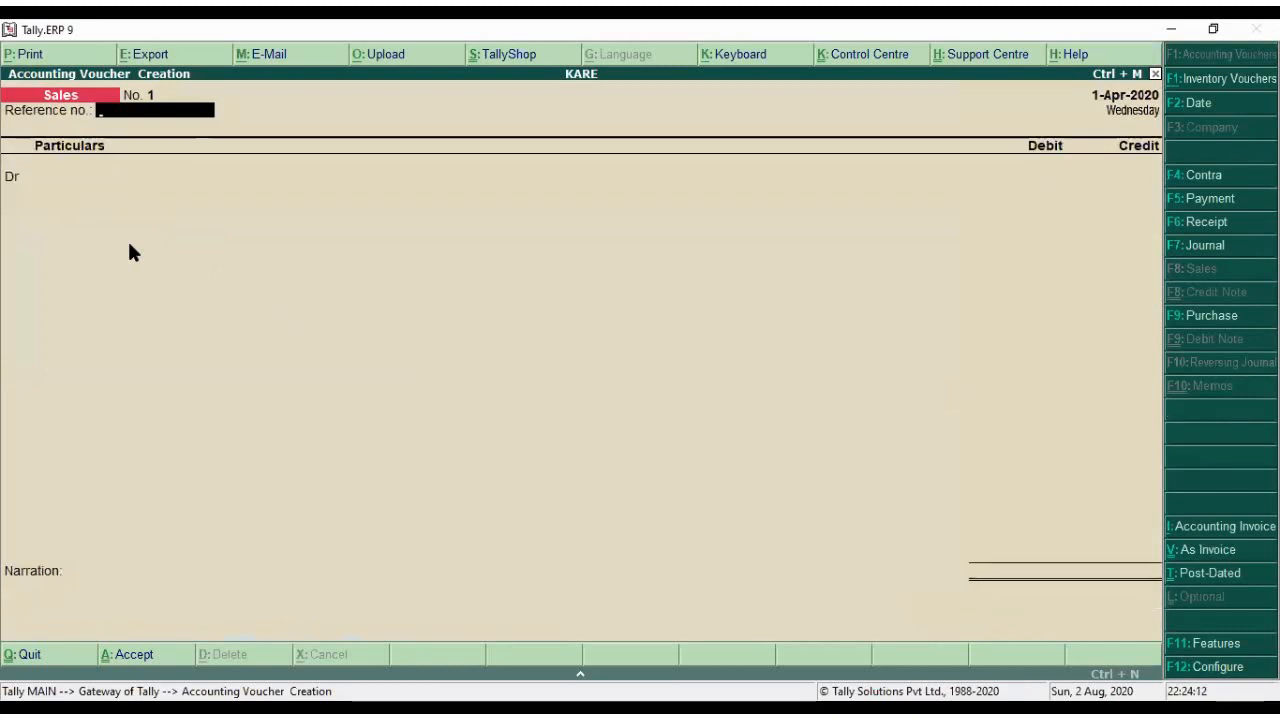
key("ctrl+v")
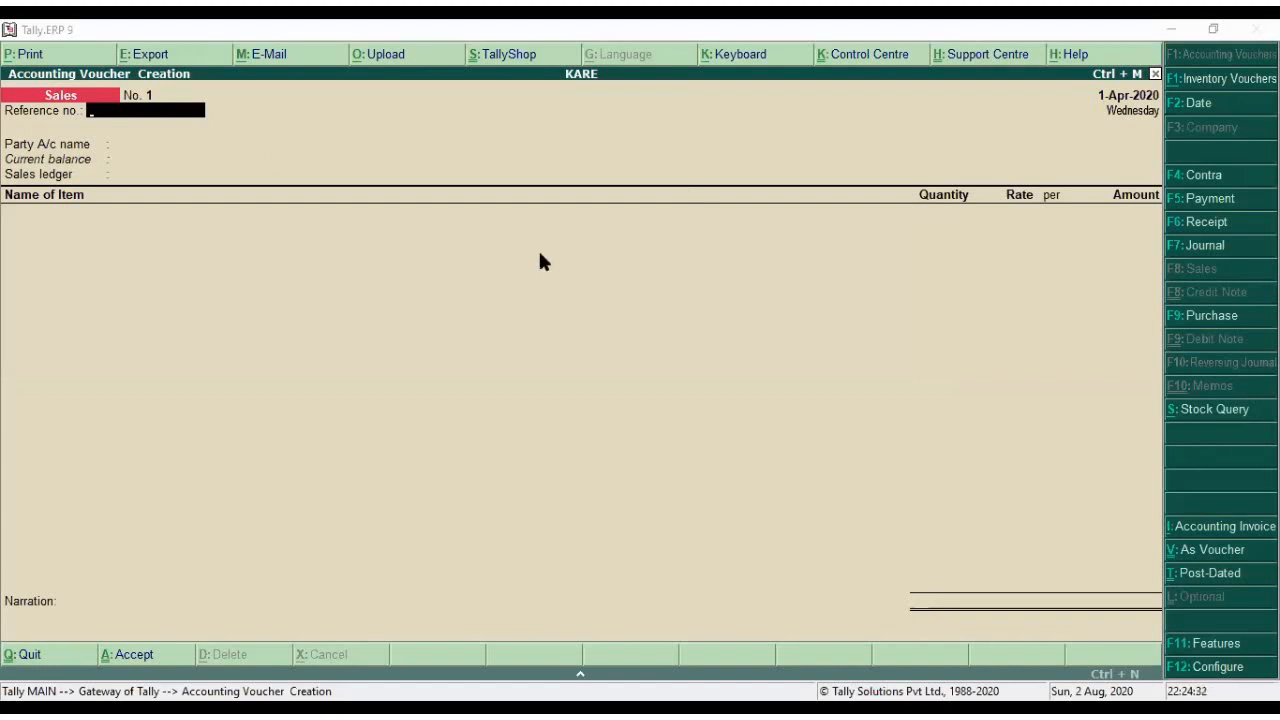
key("ctrl+v")
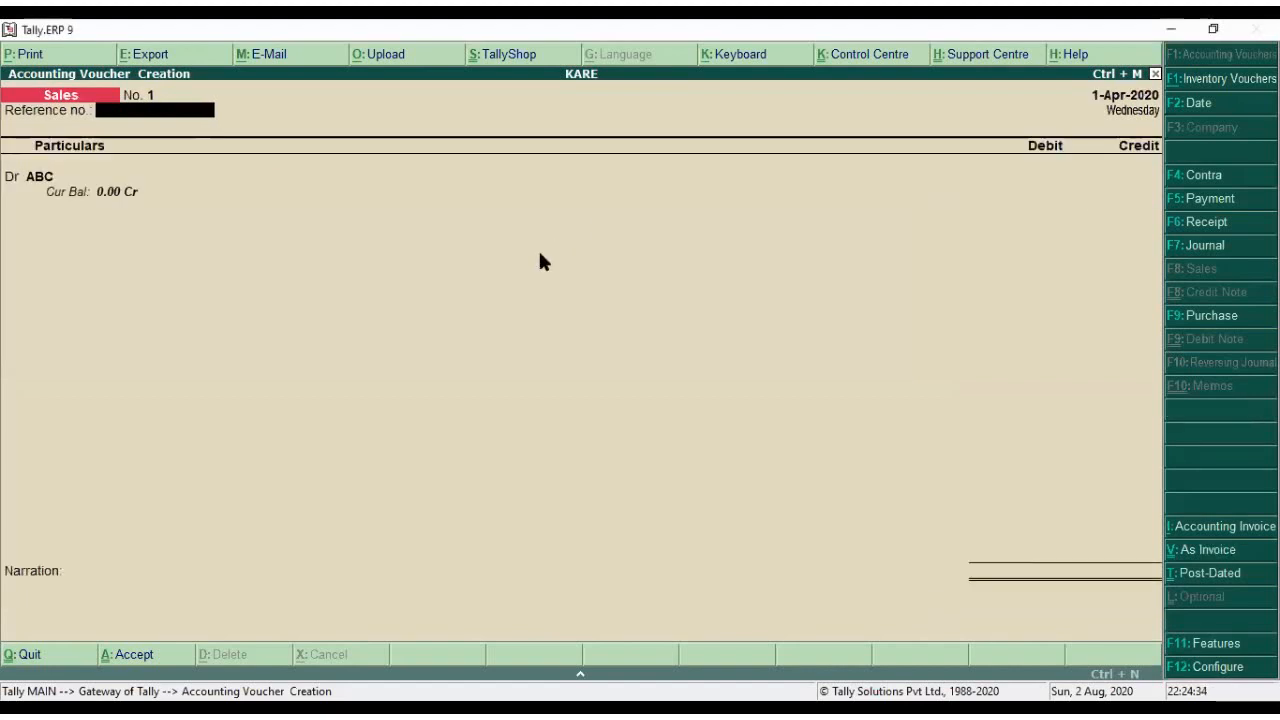
- Debit the XYZ ledger with 50,000, leaving the reference number blank and accepting the party details unchanged
key("Return")
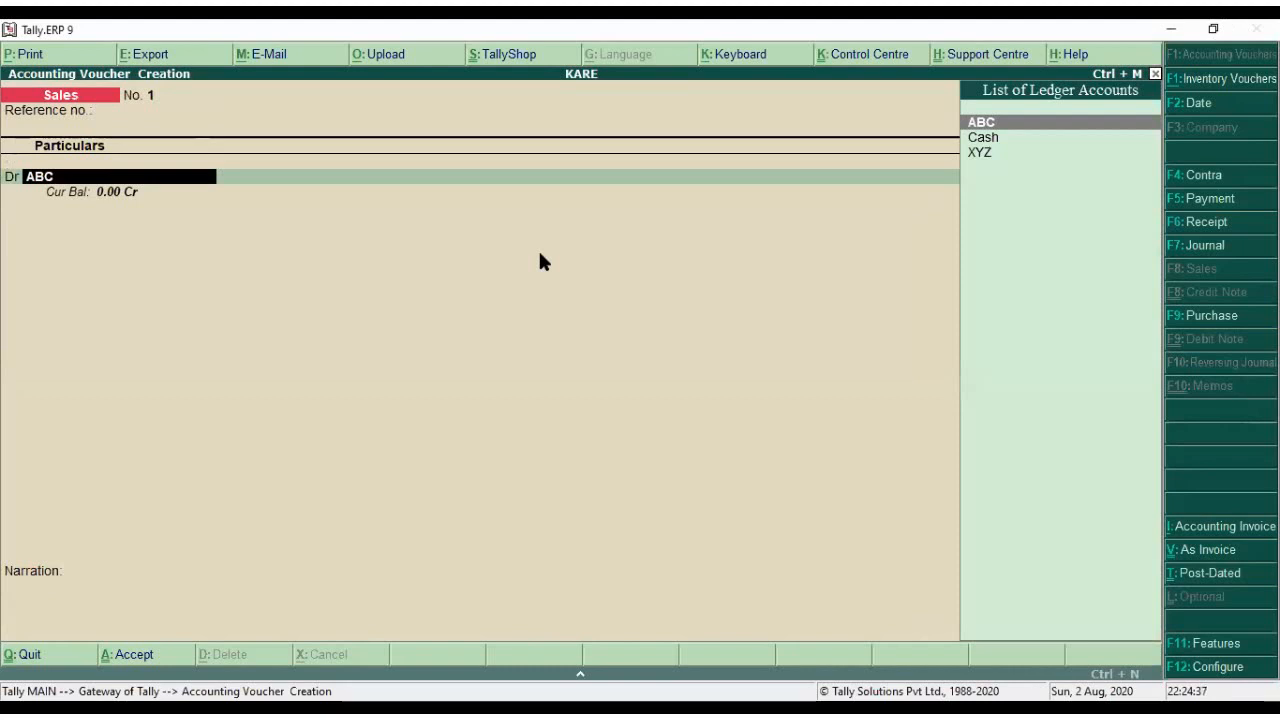
key("Down")
key("Down")
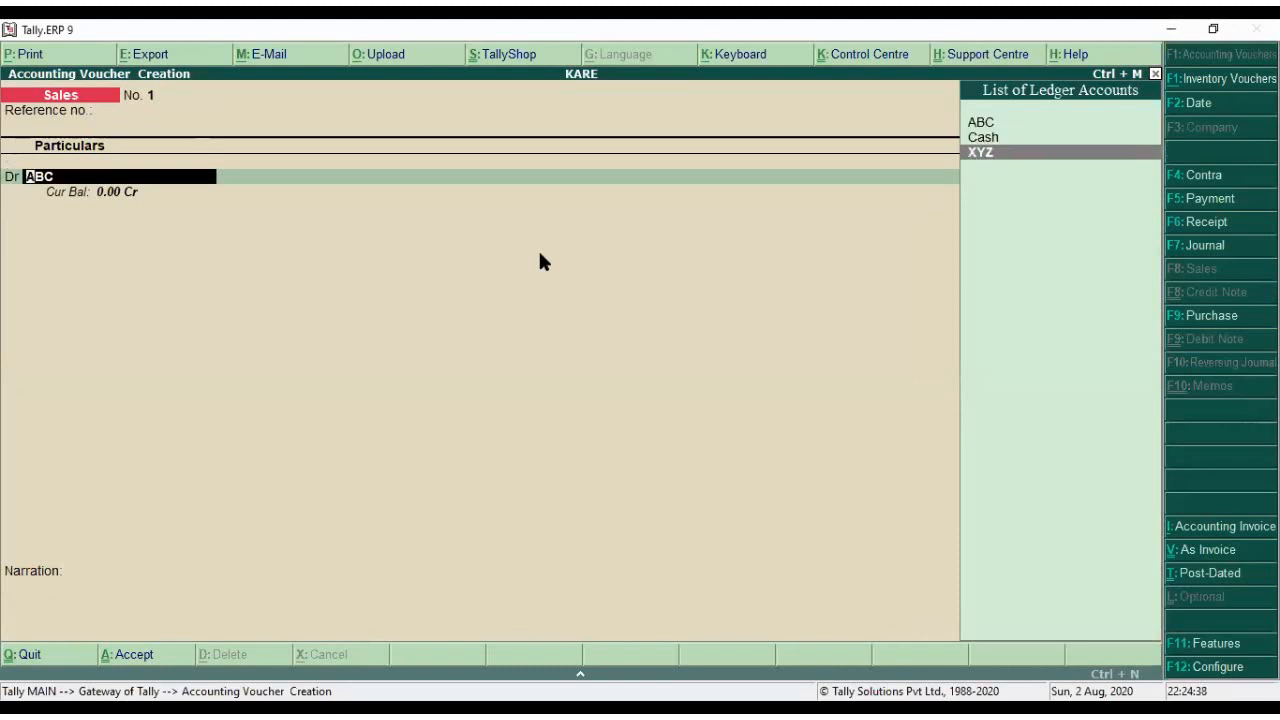
key("Return")
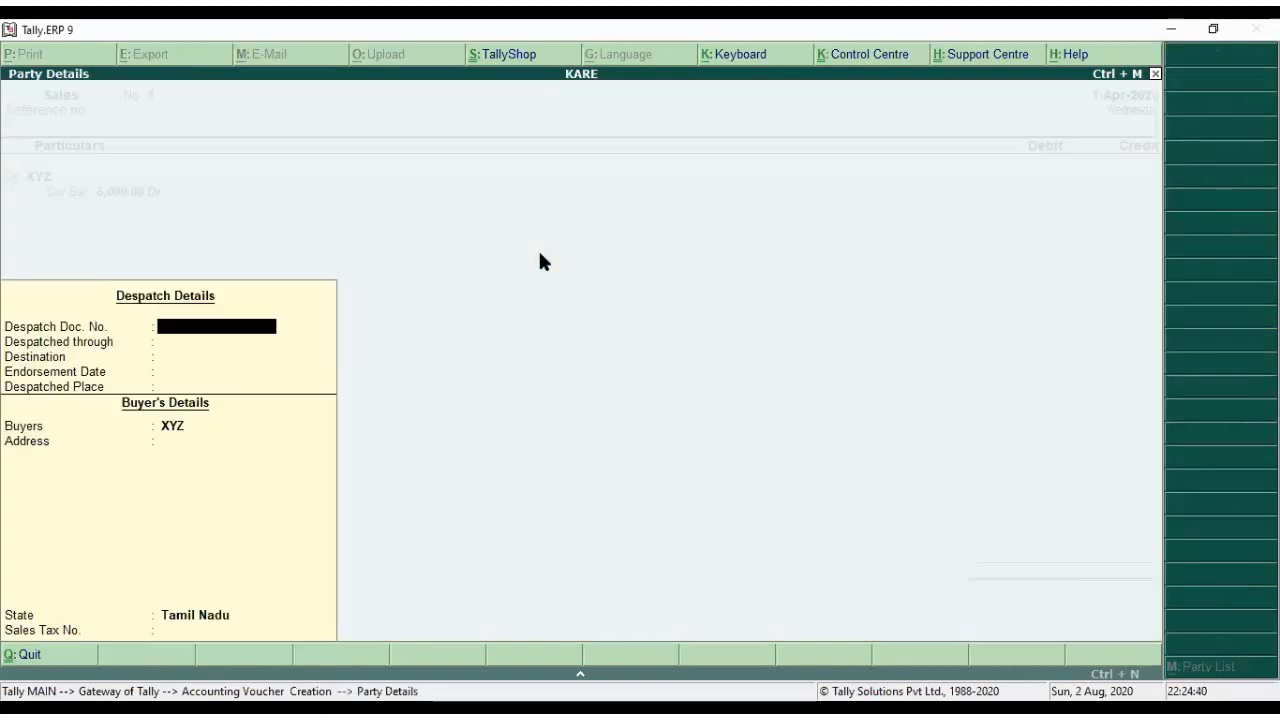
key("ctrl+a")
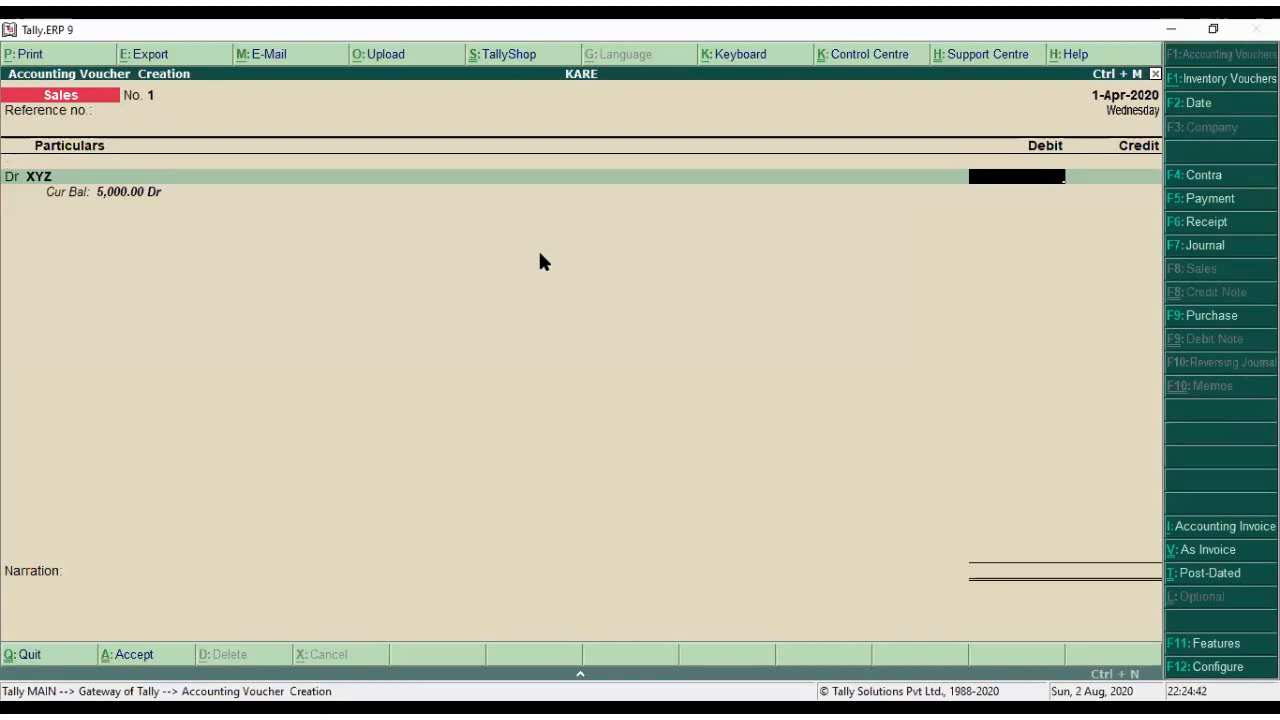
type("50000")
key("Return")
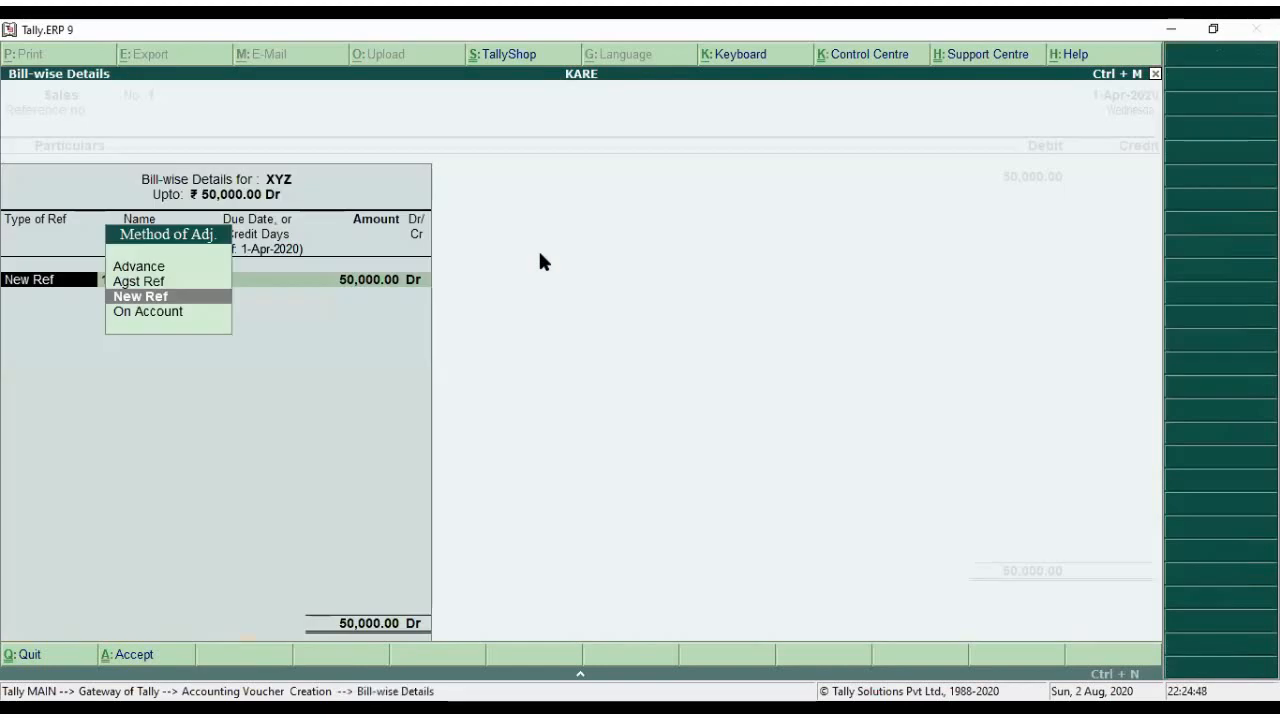
key("Up")
key("Up")
key("Return")
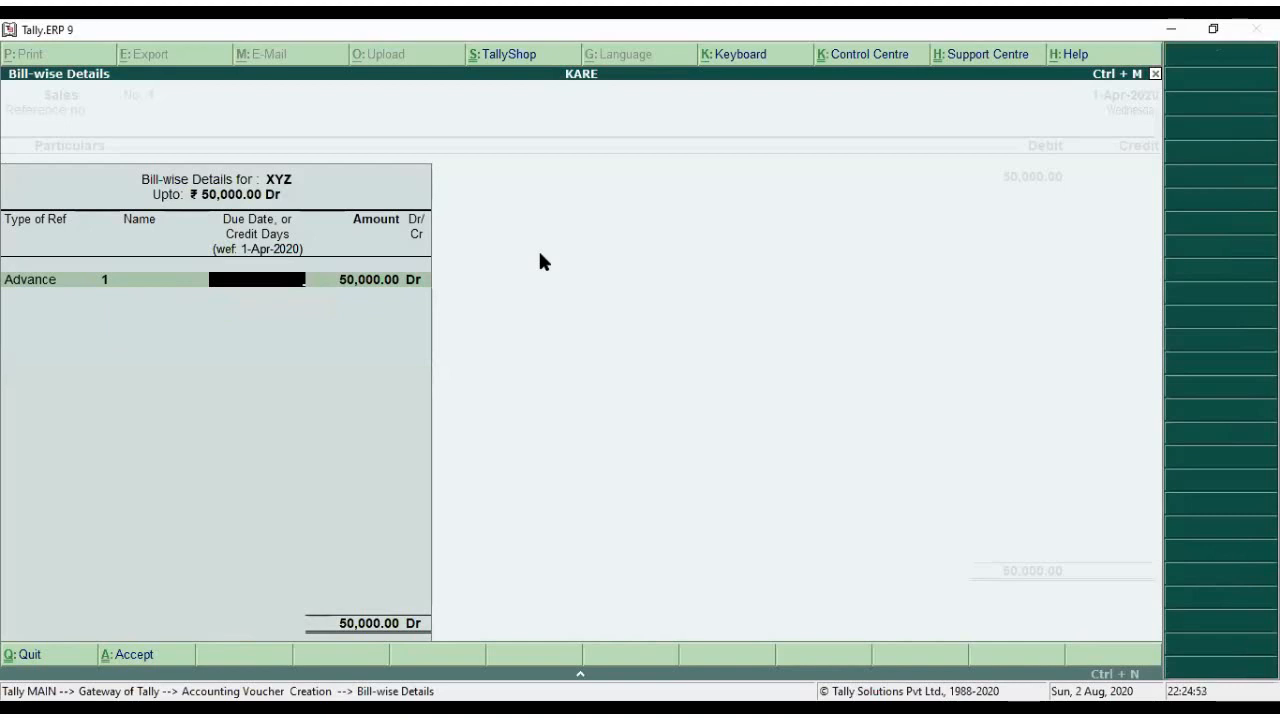
key("Return")
key("BackSpace")
key("BackSpace")
key("BackSpace")
key("BackSpace")
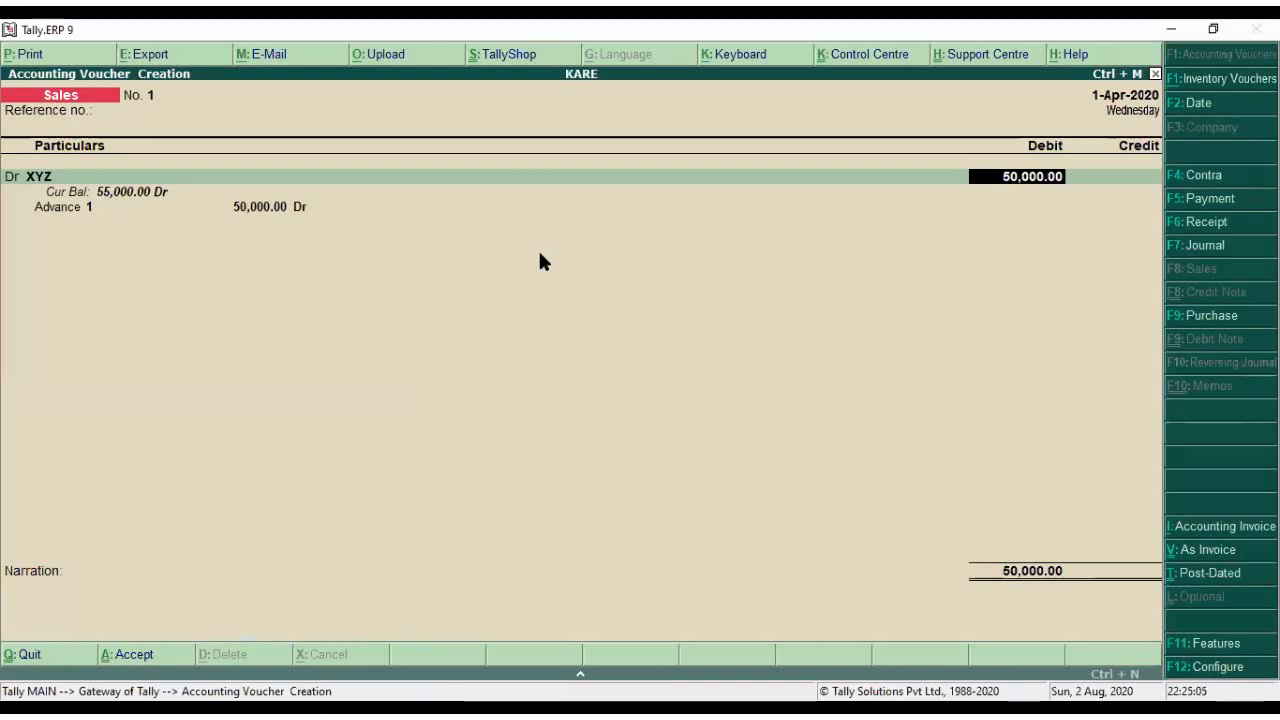
- Change XYZ's bill reference type to Agst Ref and link it to the pending bill Sales Advance-1
key("Return")
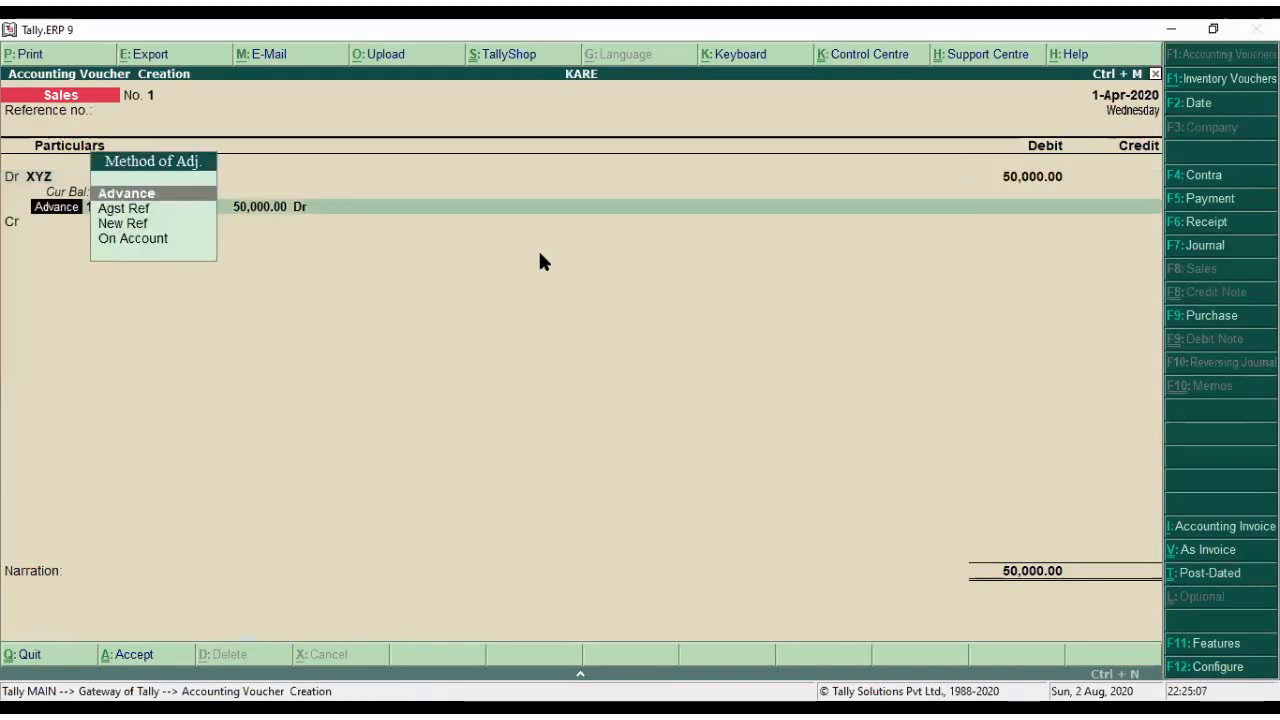
key("Down")
key("Down")
key("Up")
key("Return")
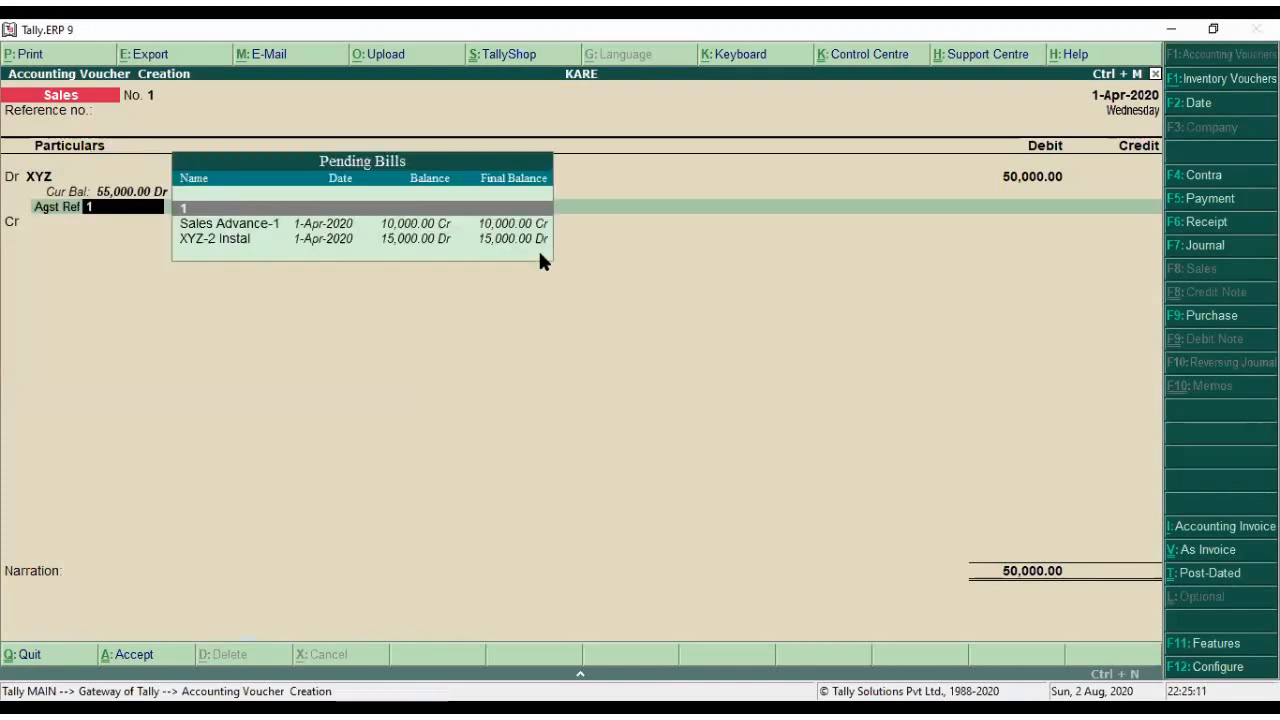
key("Down")
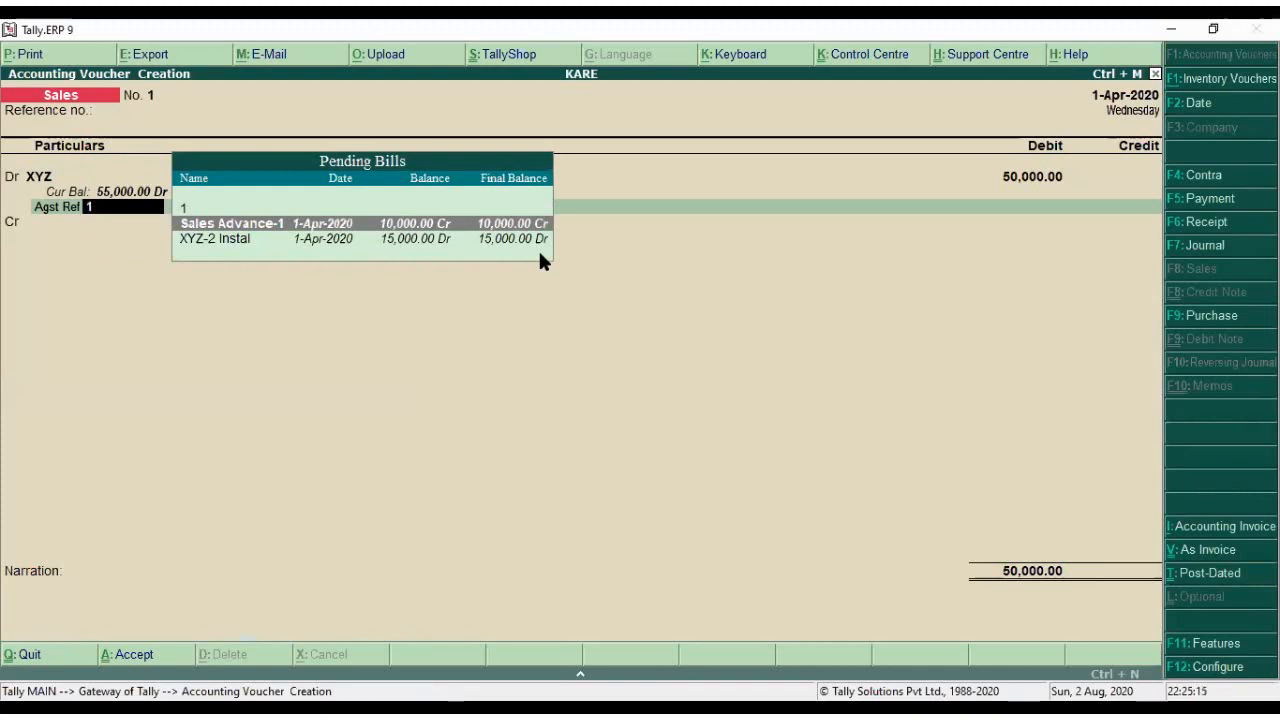
key("Down")
key("Up")
key("Return")
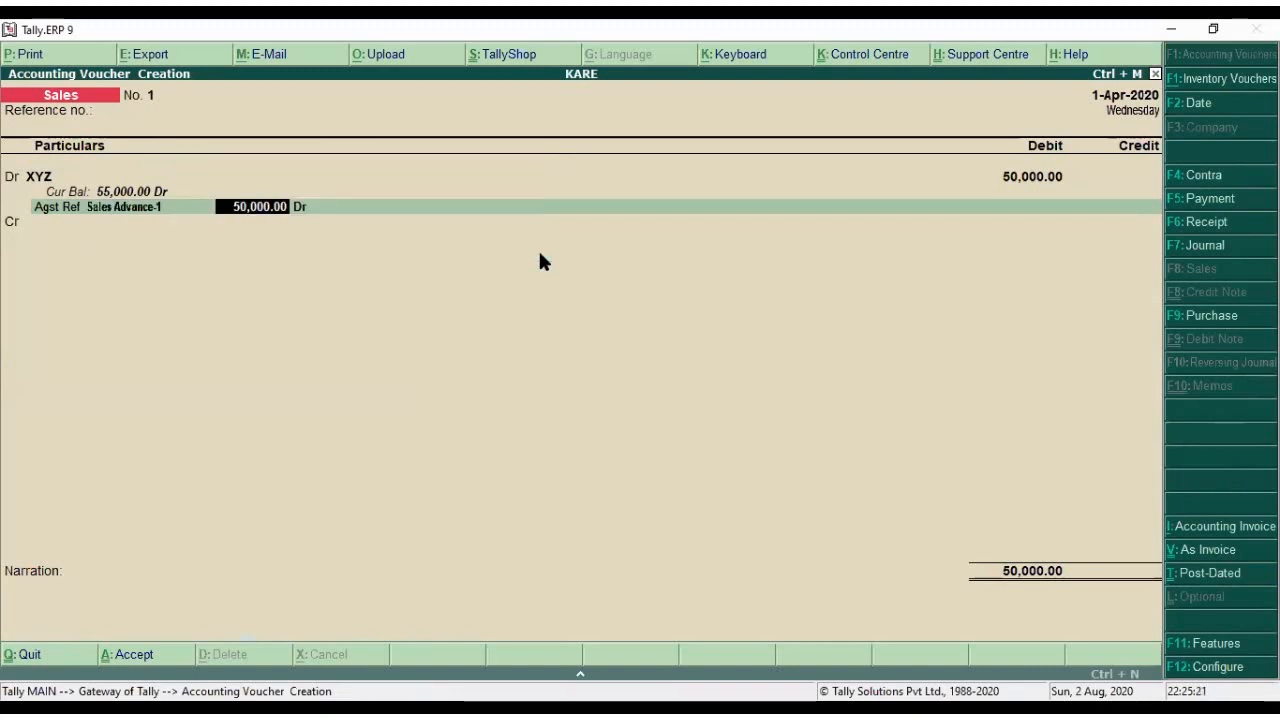
- Set the amount adjusted against Sales Advance-1 to 10,000
key("Return")
key("BackSpace")
type("10000")
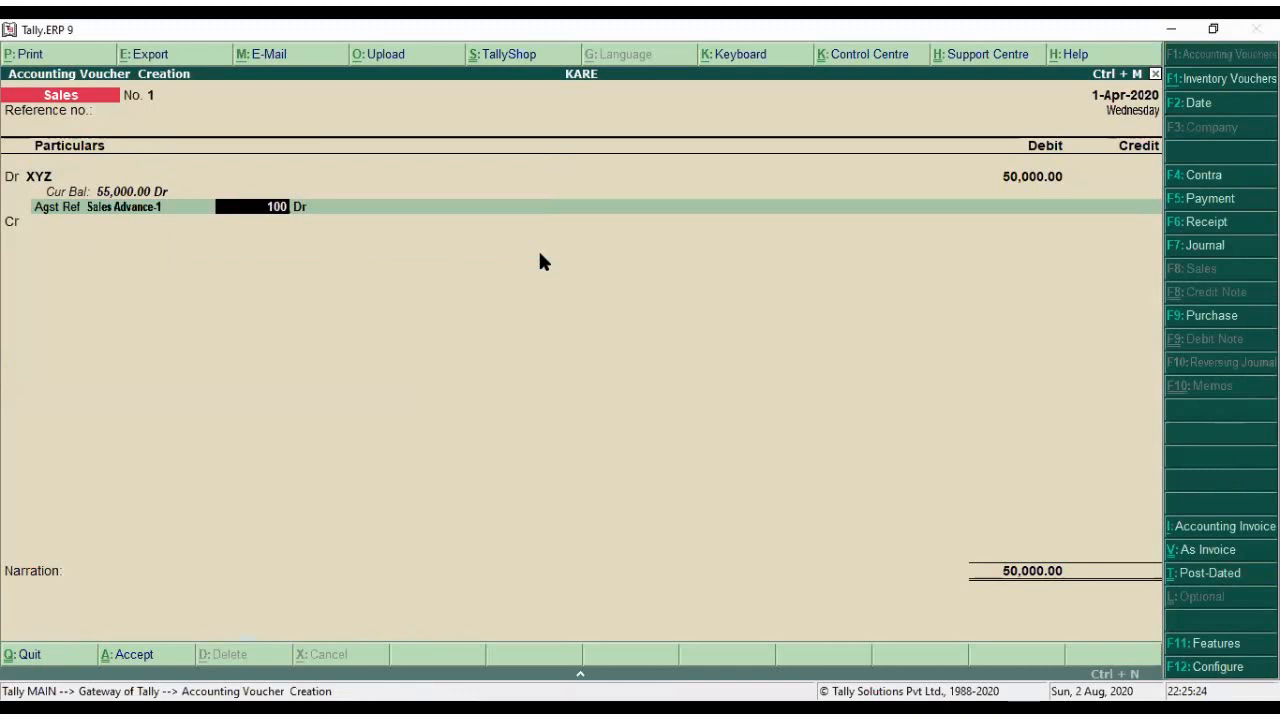
key("Return")
key("Return")
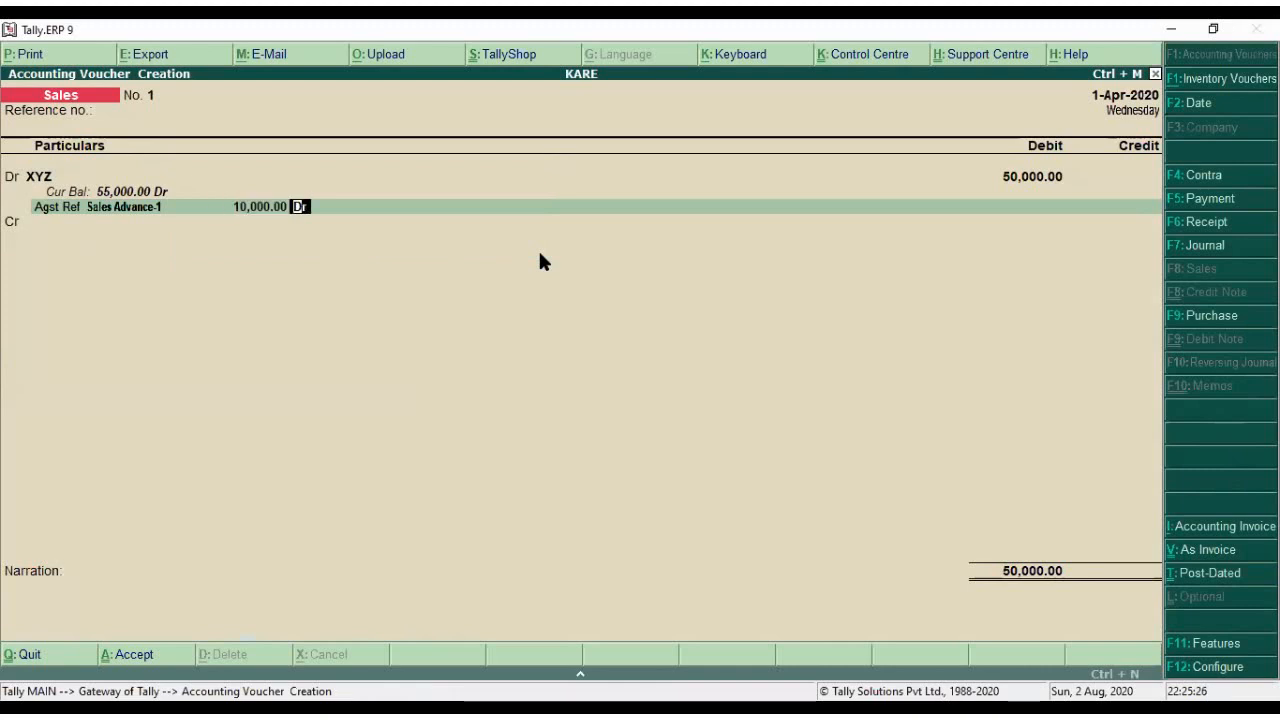
- Allocate the remaining 40,000 to a New Ref named XYZ Sales Instal-1 with a credit period of 30 days
key("Return")
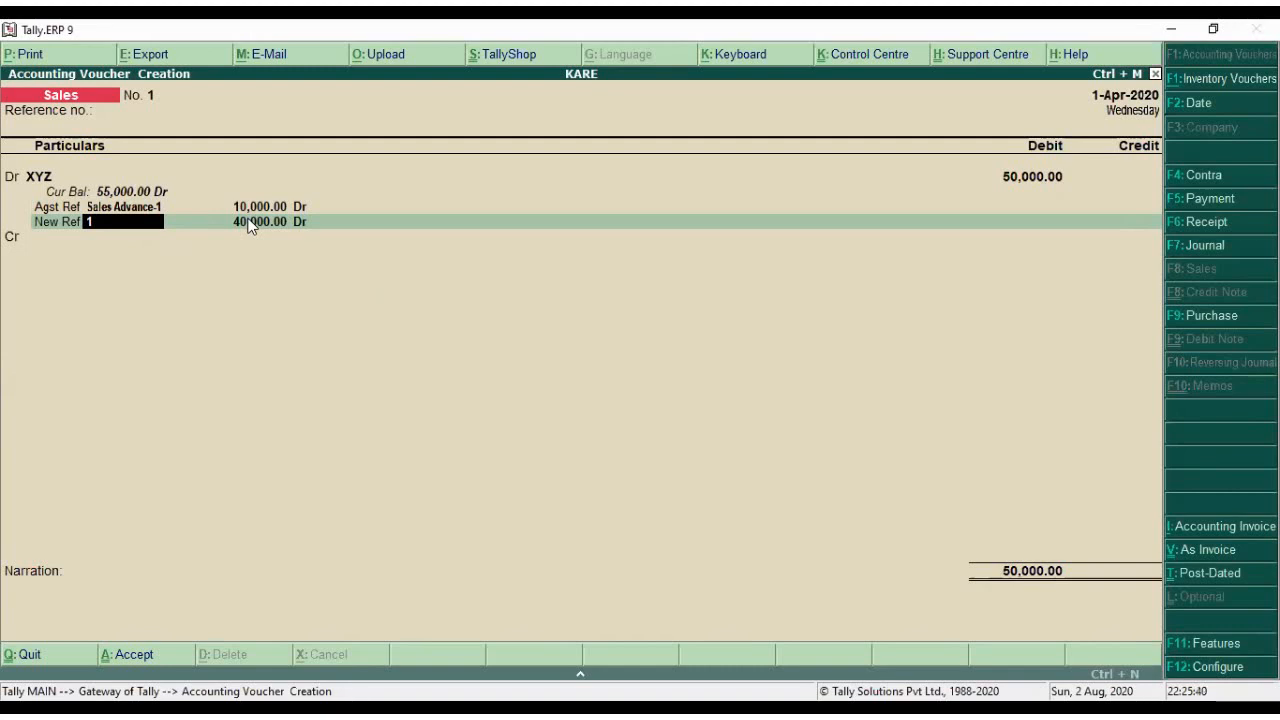
type("XYZ")
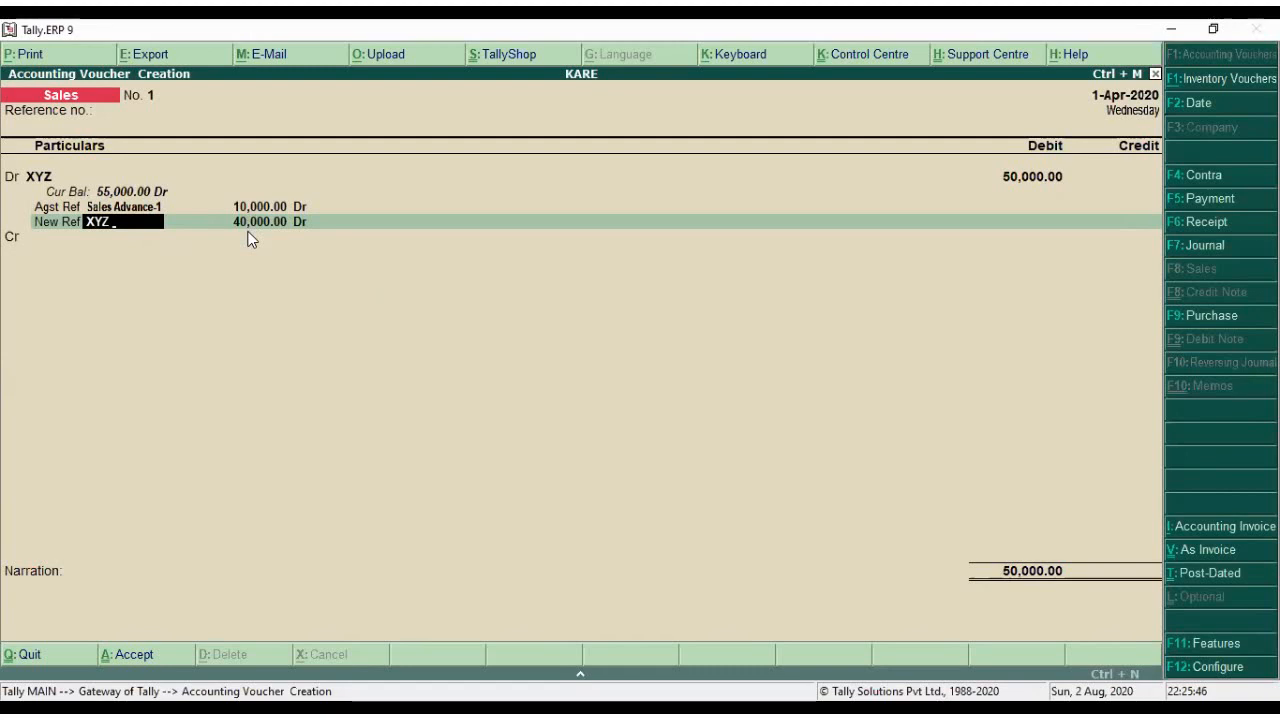
type(" Sales Instal")
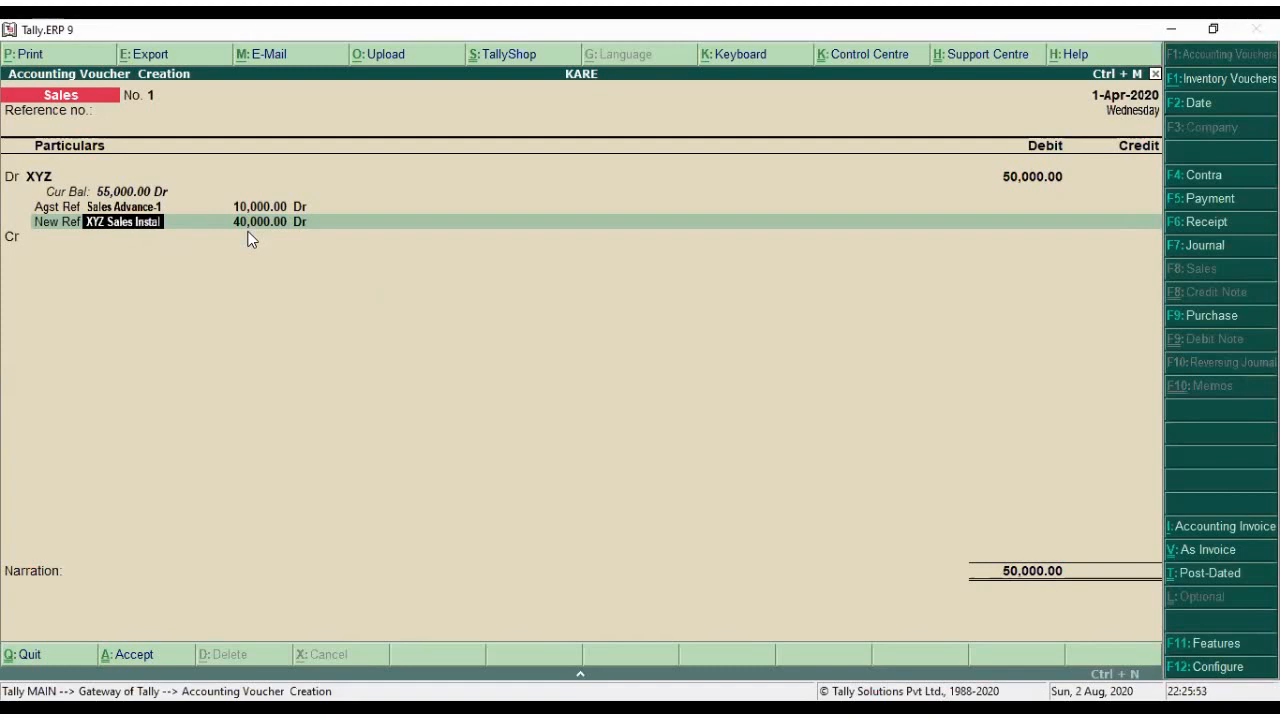
type("-1")
key("Return")
type("30")
key("Return")
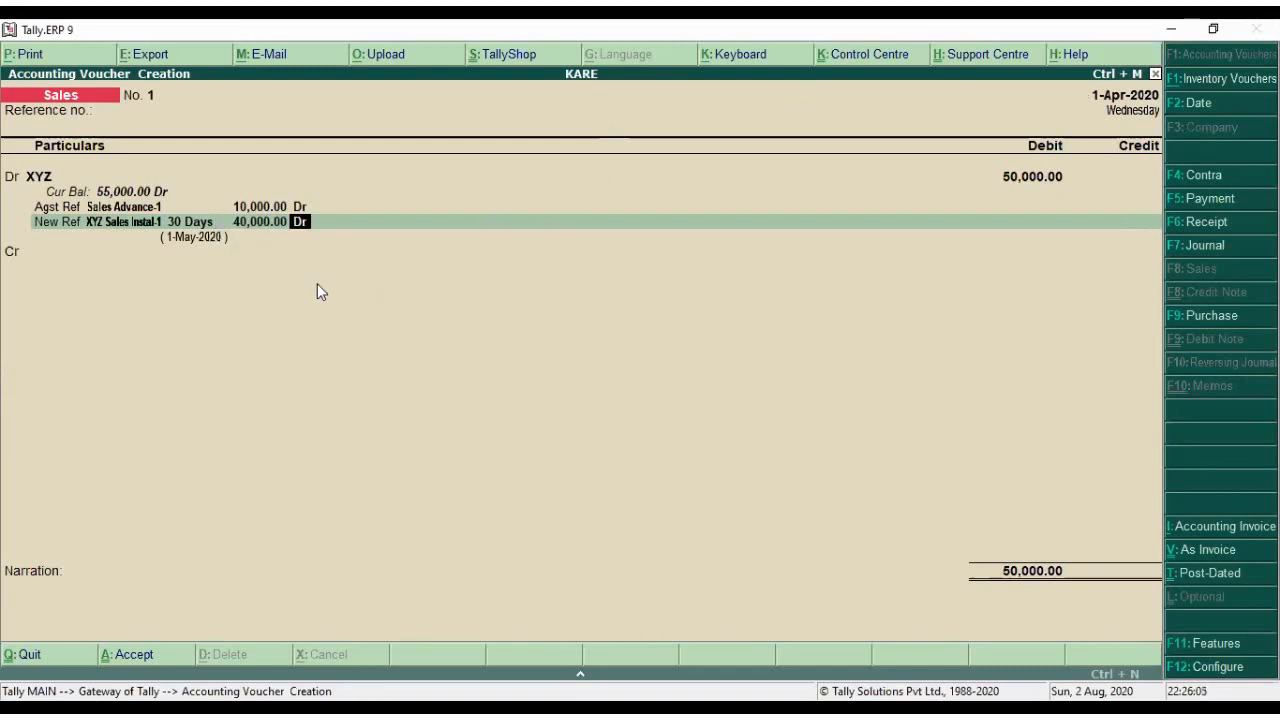
key("Return")
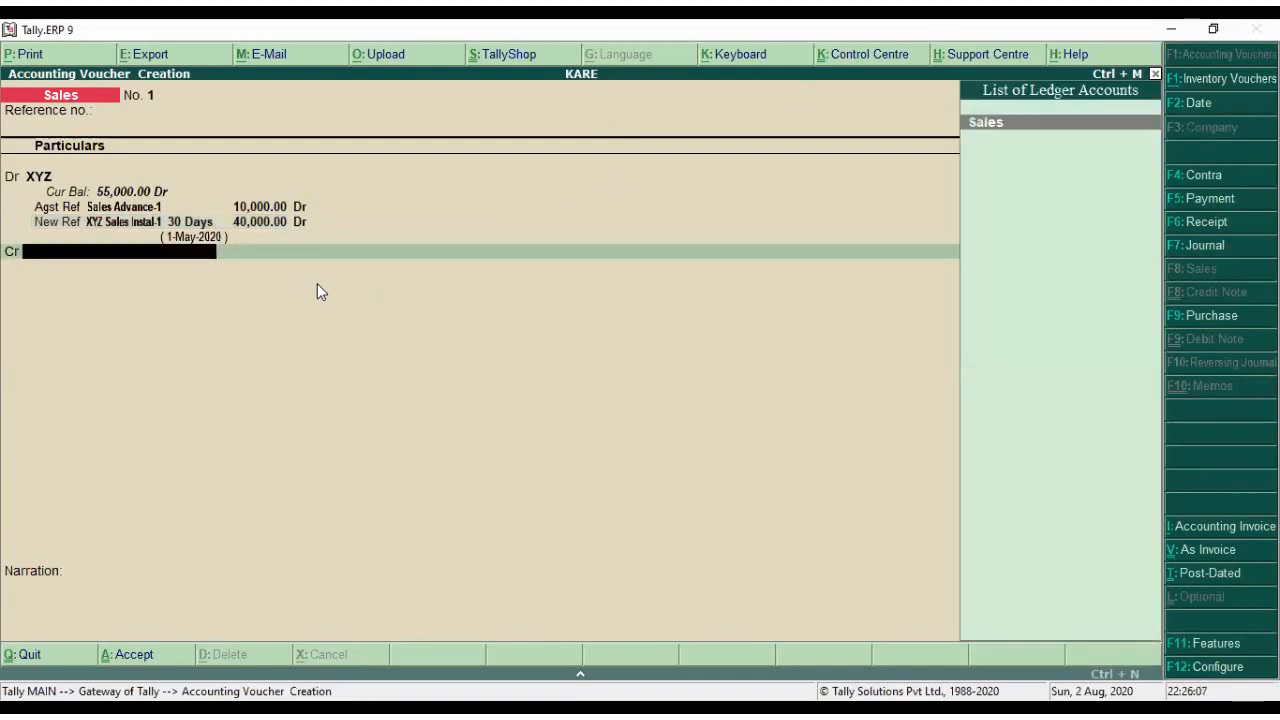
- Credit the Sales ledger with 50,000 and enter the narration "credit sales advance adjusted"
key("Return")
key("Return")
key("Return")
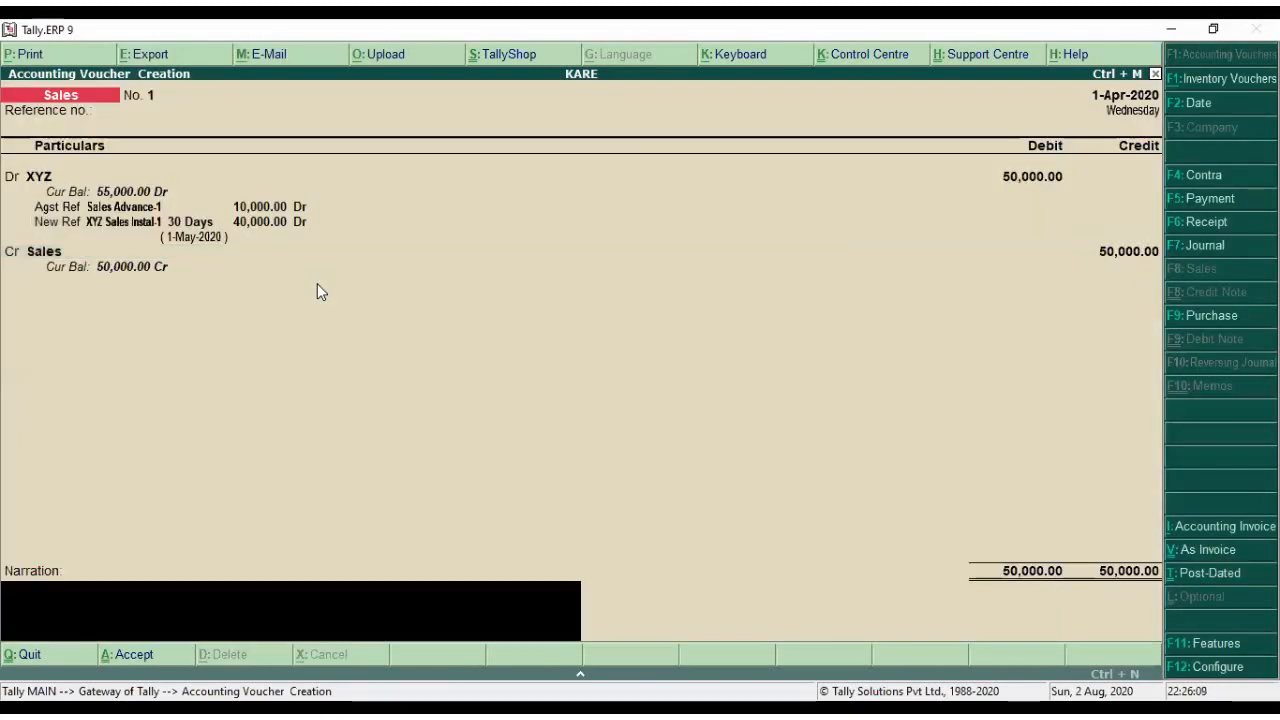
type("credit sales ad")
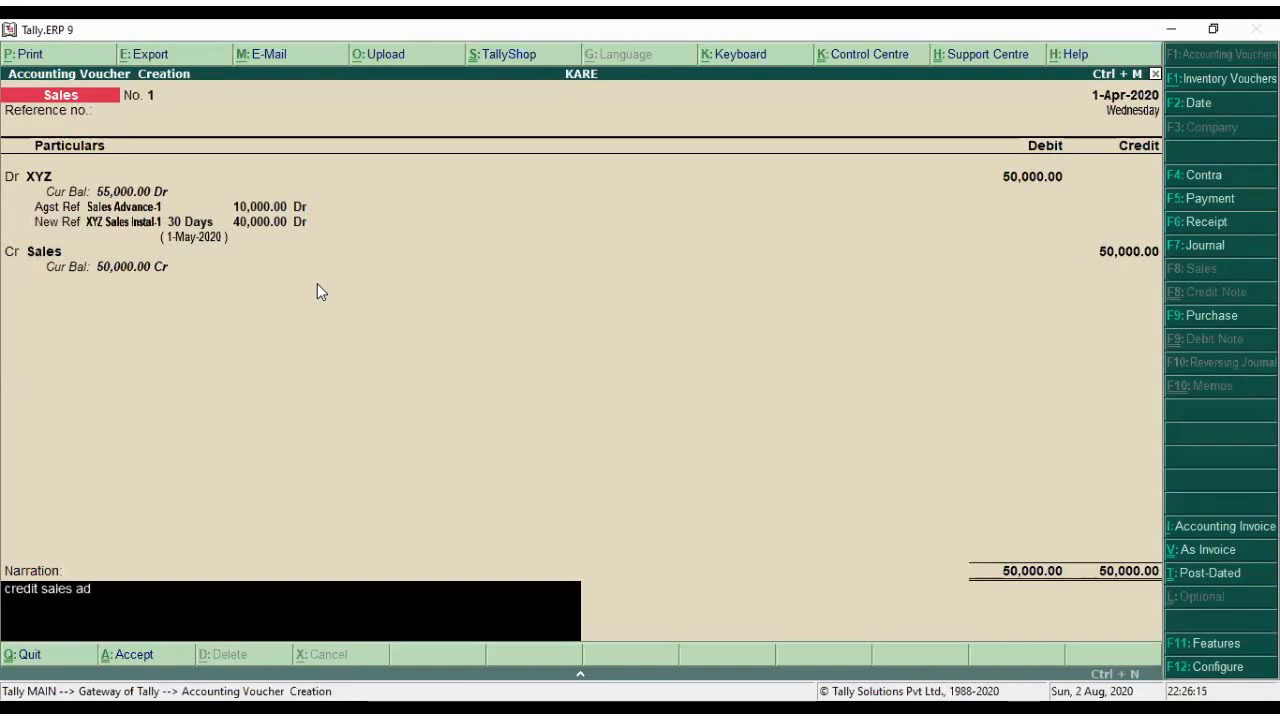
type("vance adjusted")
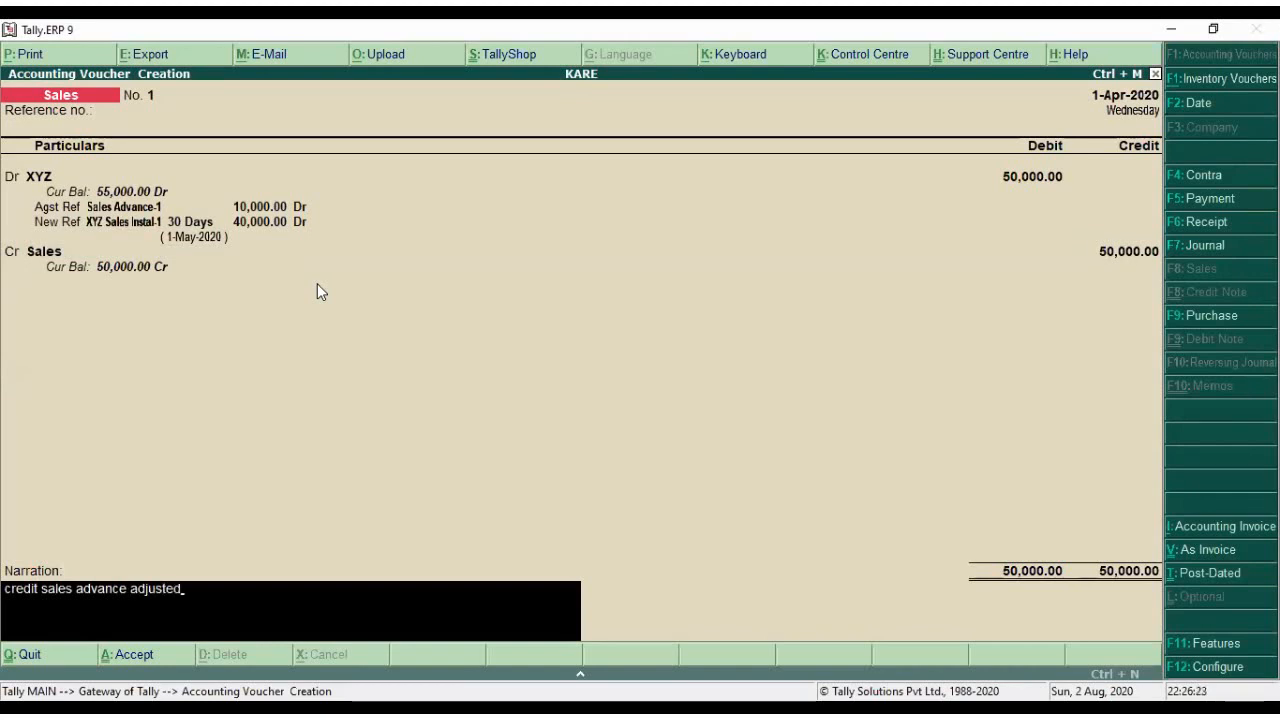
- Save the sales voucher and exit voucher entry back to the Gateway of Tally
key("Return")
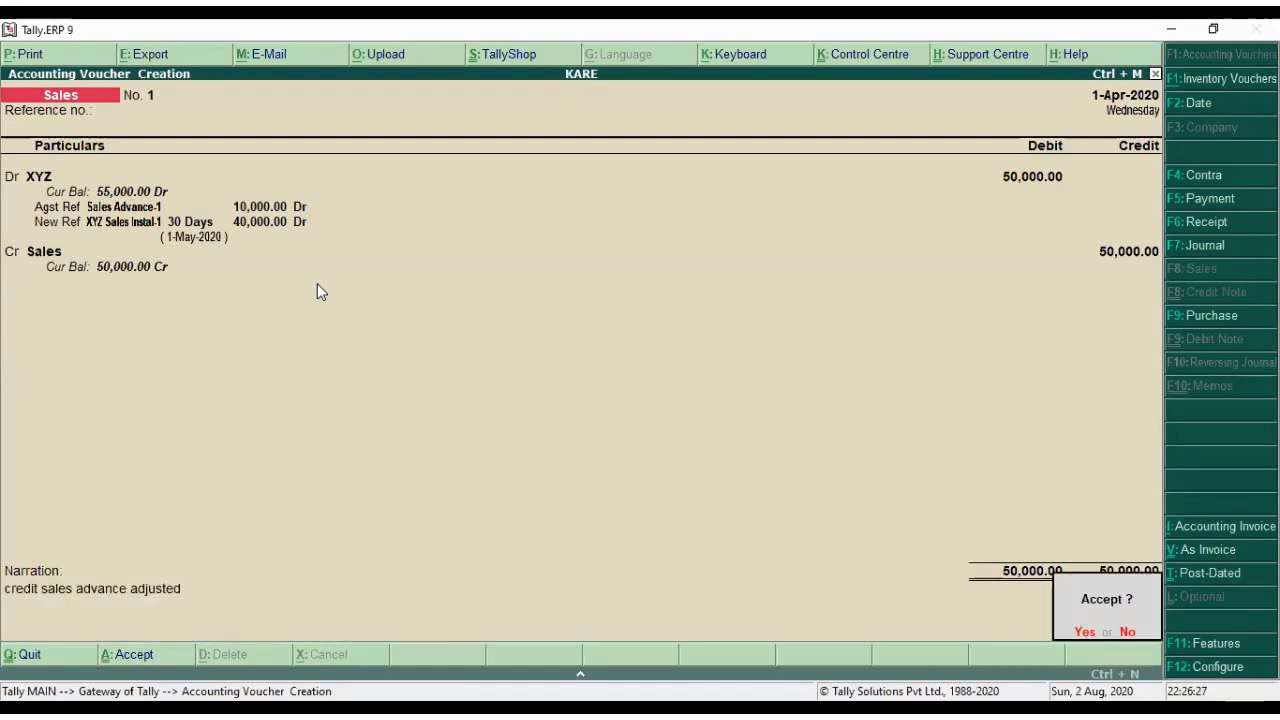
key("Return")
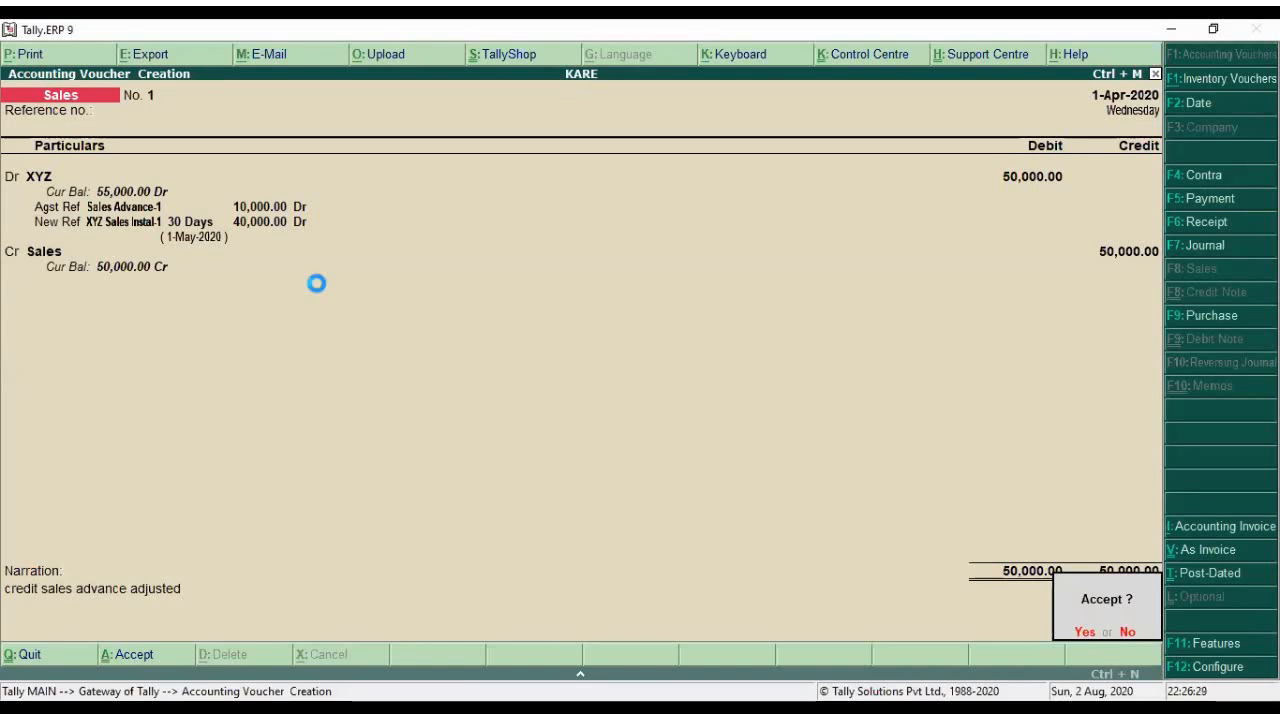
key("Escape")
key("Return")
key("Escape")
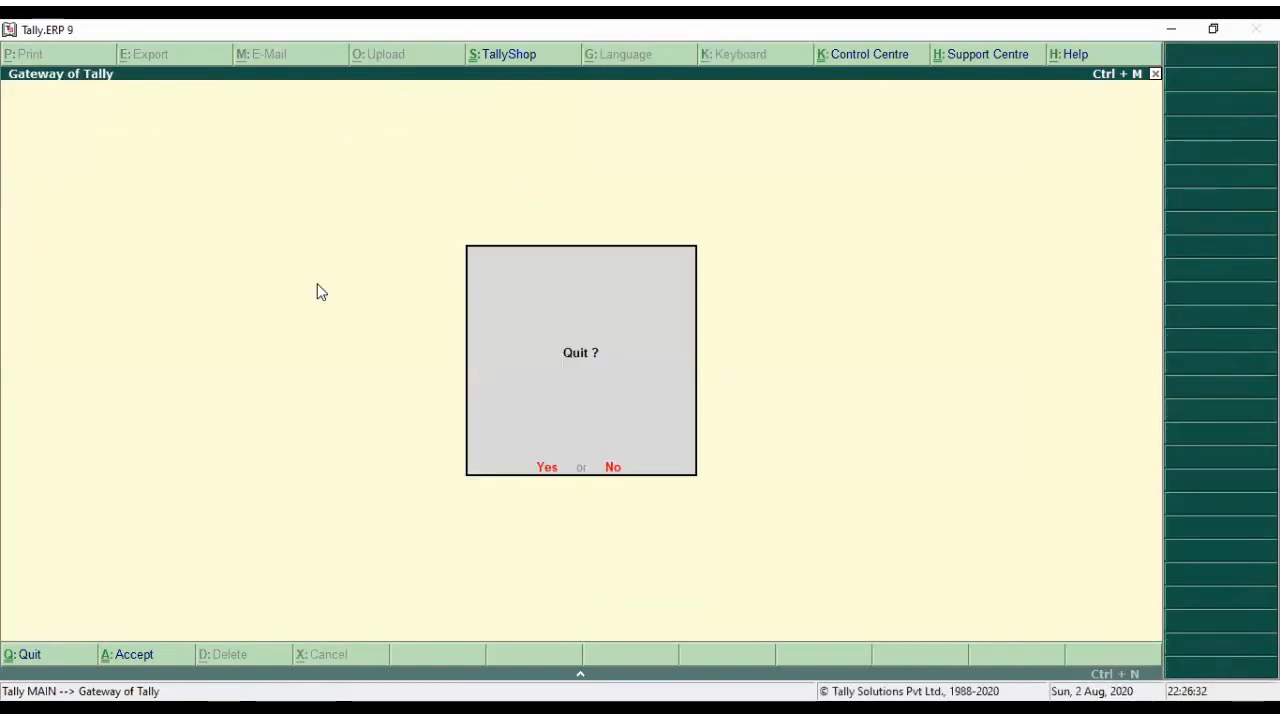
key("Escape")
- Open the Outstandings reports in the Statements of Accounts
key("Down")
key("Down")
key("Down")
key("Down")
key("Down")
key("Down")
key("Down")
key("d")
key("Down")
key("Down")
key("Down")
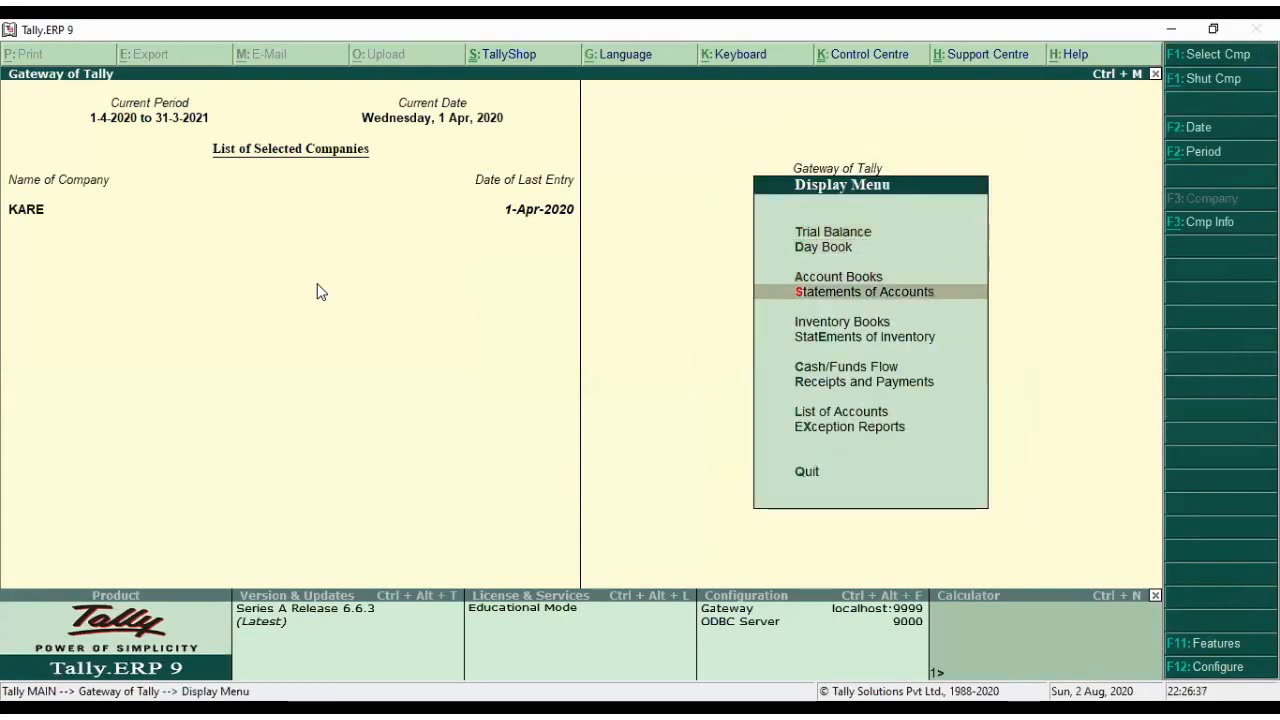
key("Return")
key("Return")
key("Down")
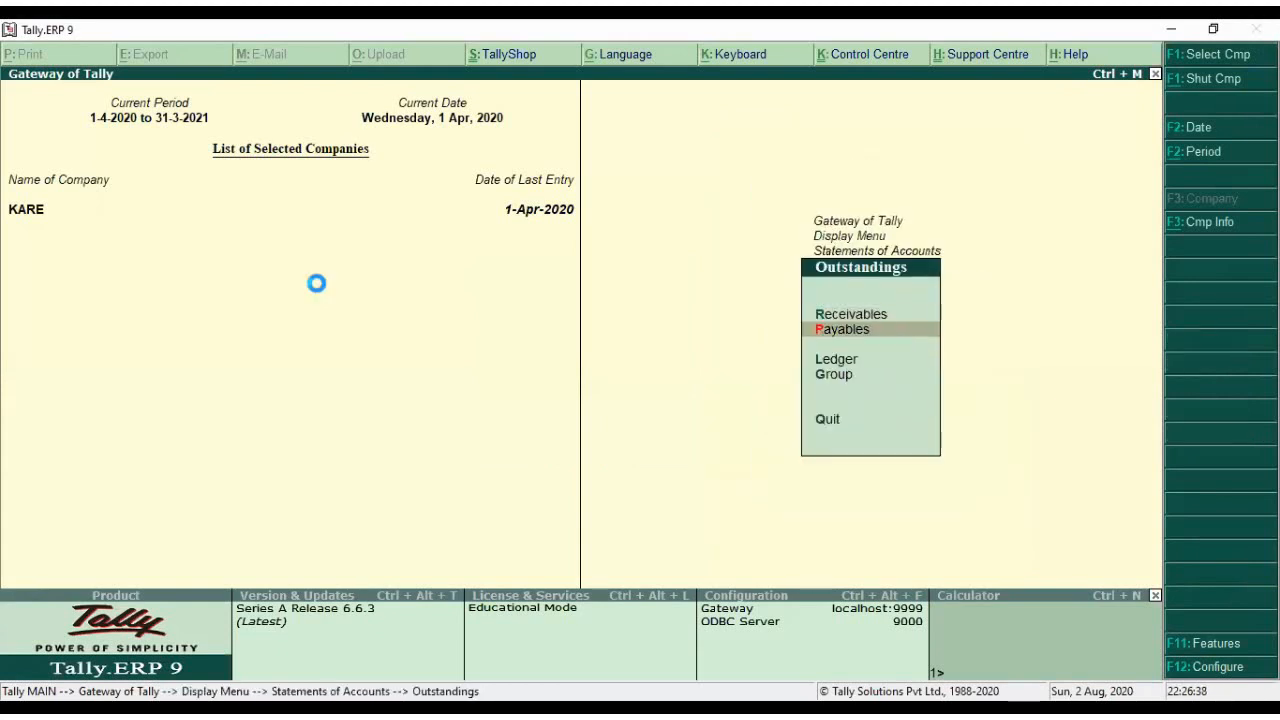
- Display the outstanding bills of the Sundry Debtors group
key("g")
key("Down")
key("Down")
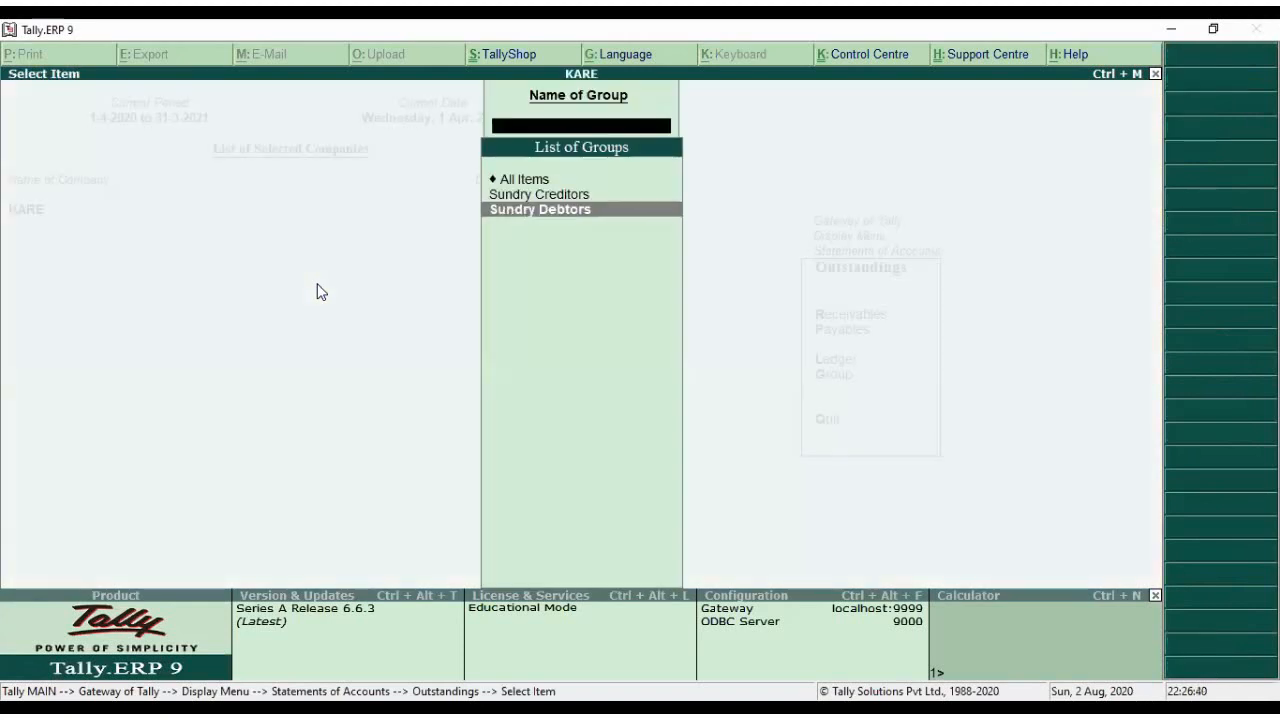
key("Return")
key("Down")
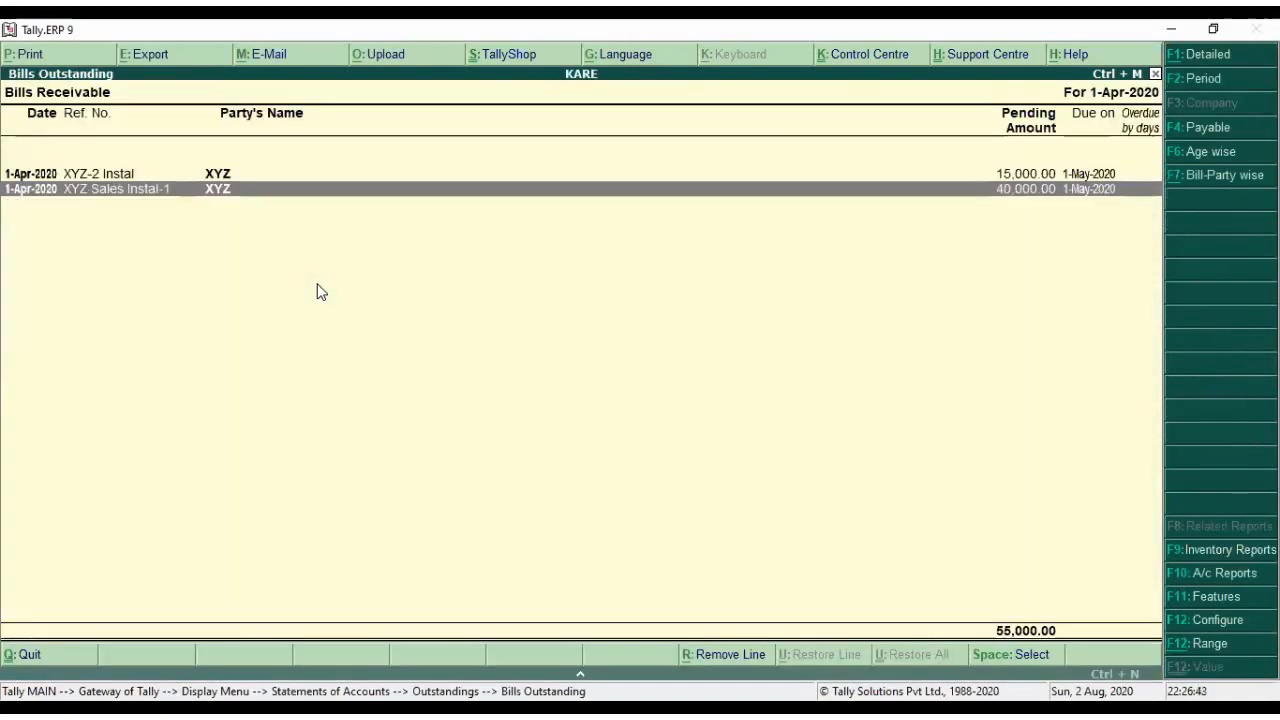
- Expand the outstanding bills to detailed view, examine the vouchers behind XYZ's pending bills, and return to the Gateway of Tally
key("alt+F1")
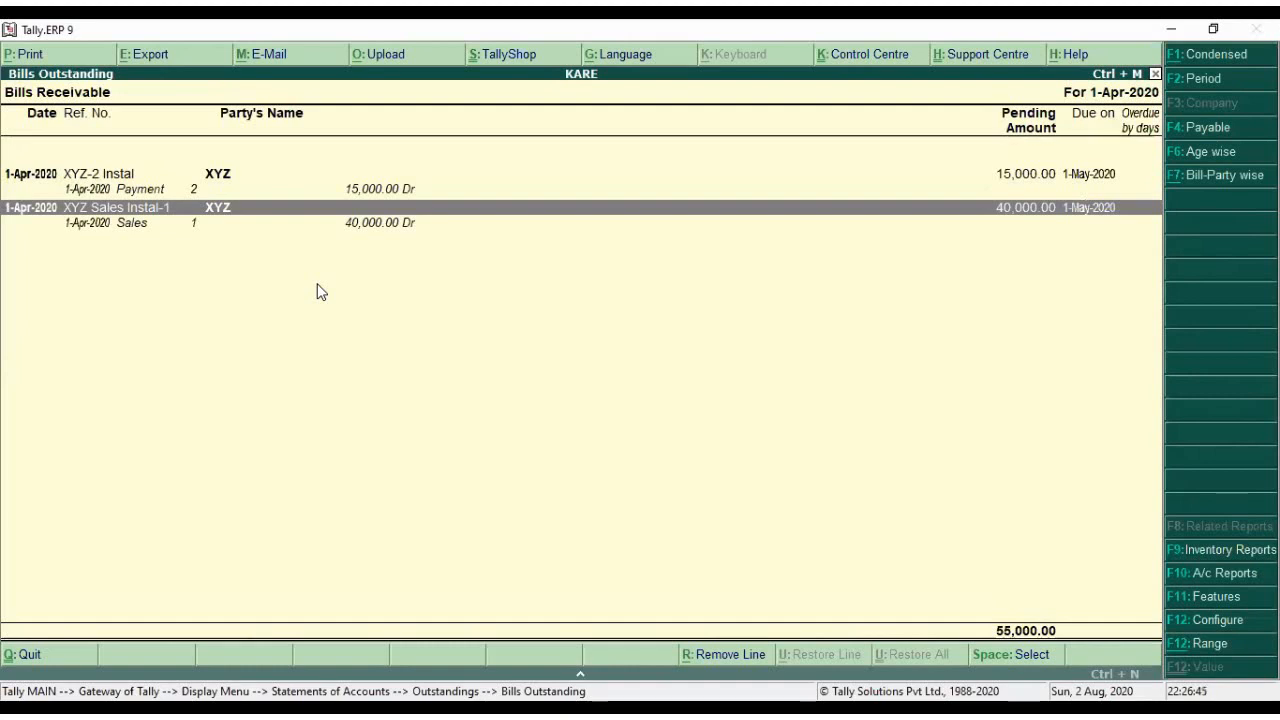
key("Up")
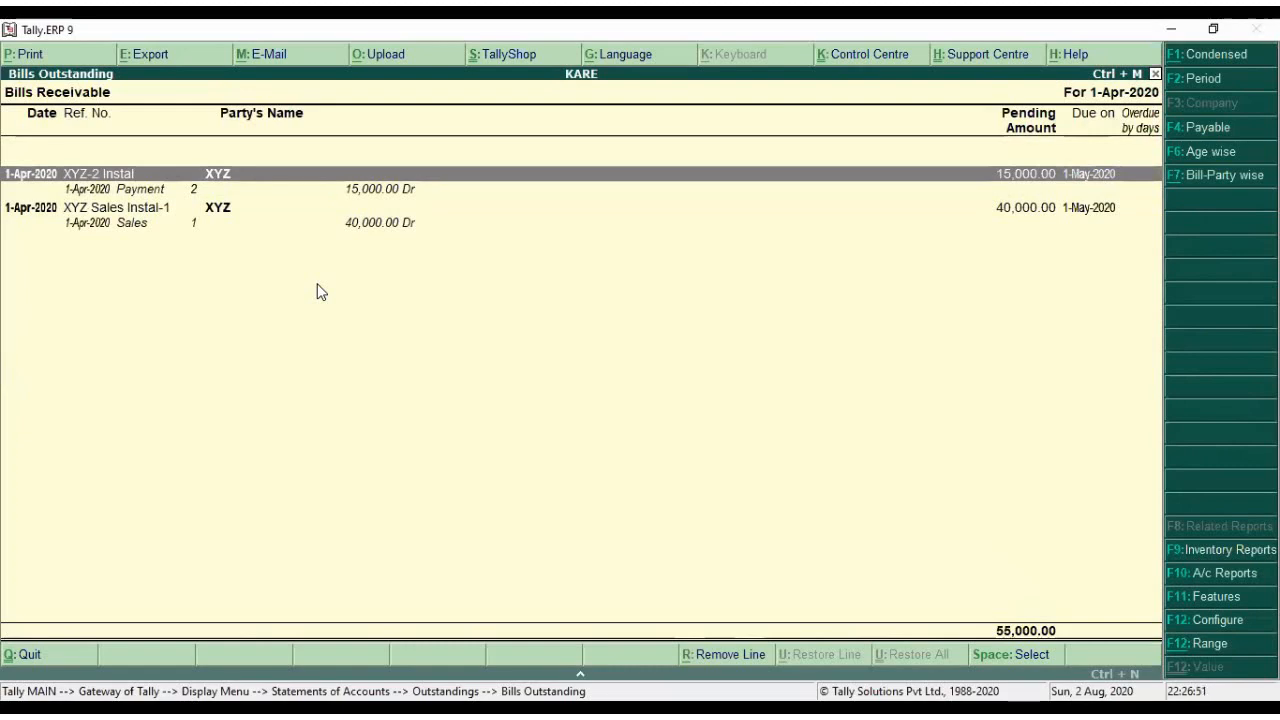
key("Down")
key("Down")
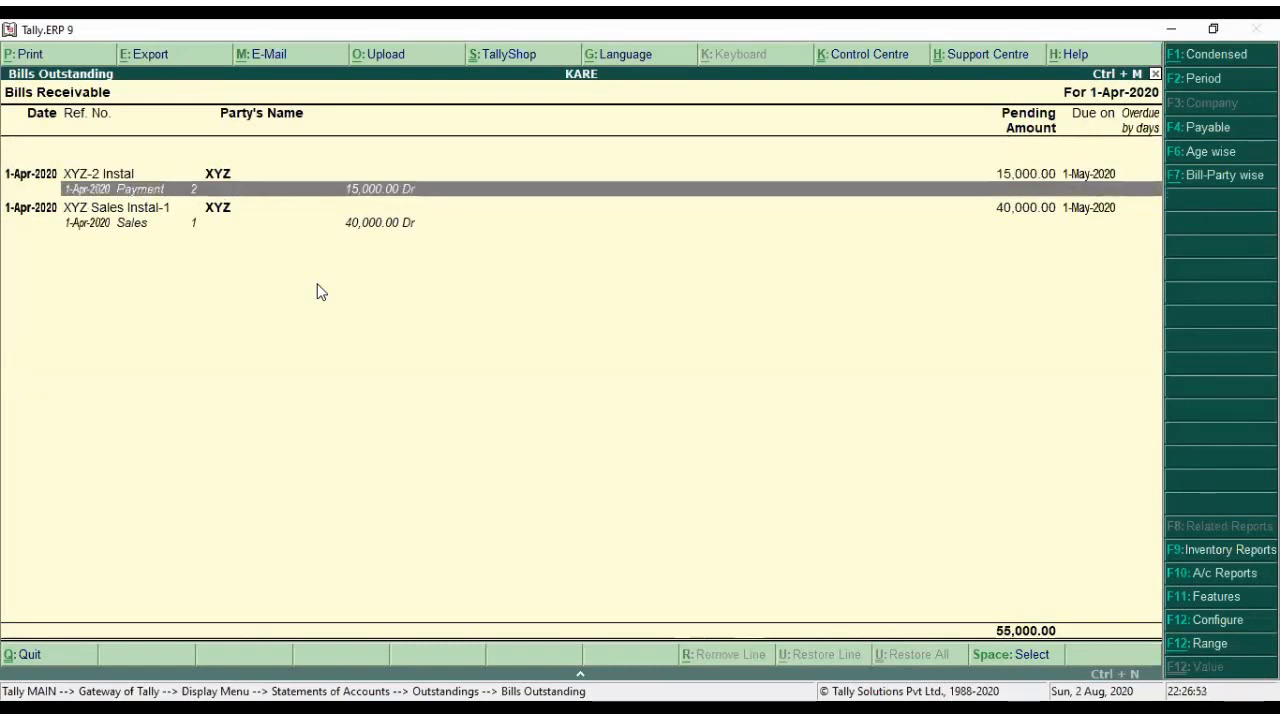
key("Down")
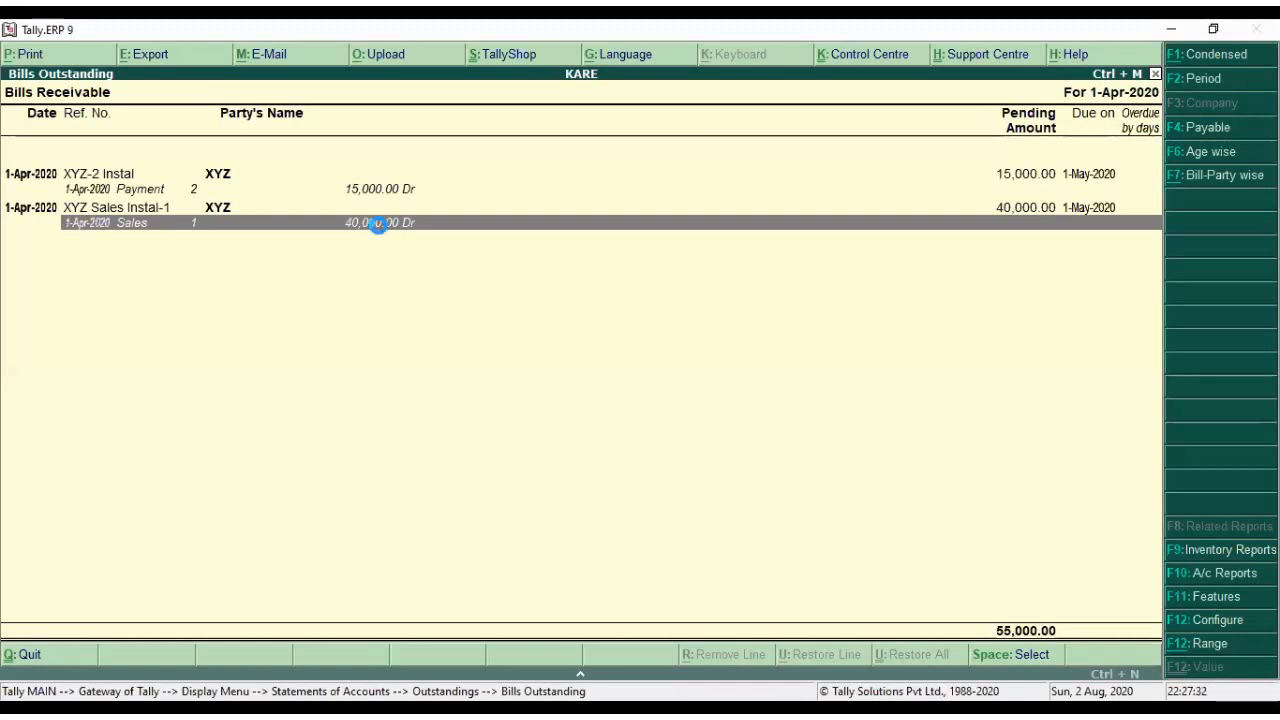
key("Escape")
key("Escape")
key("Escape")
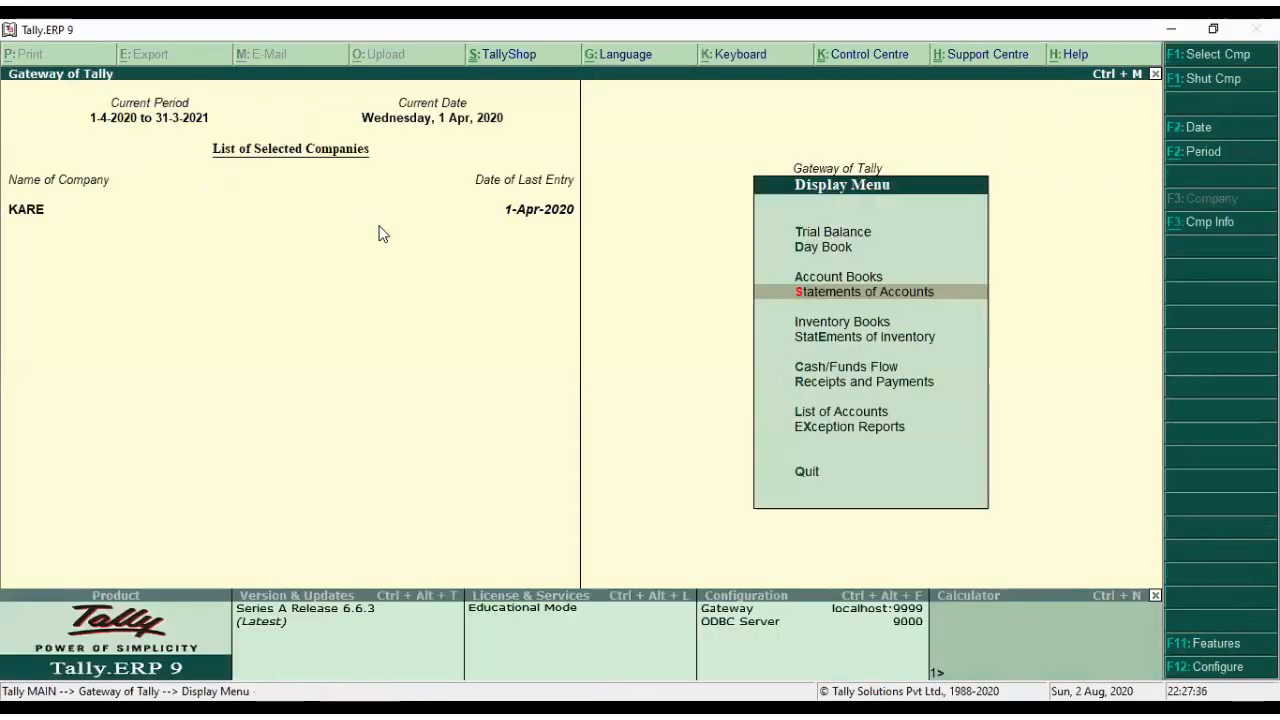
key("Down")
key("Down")
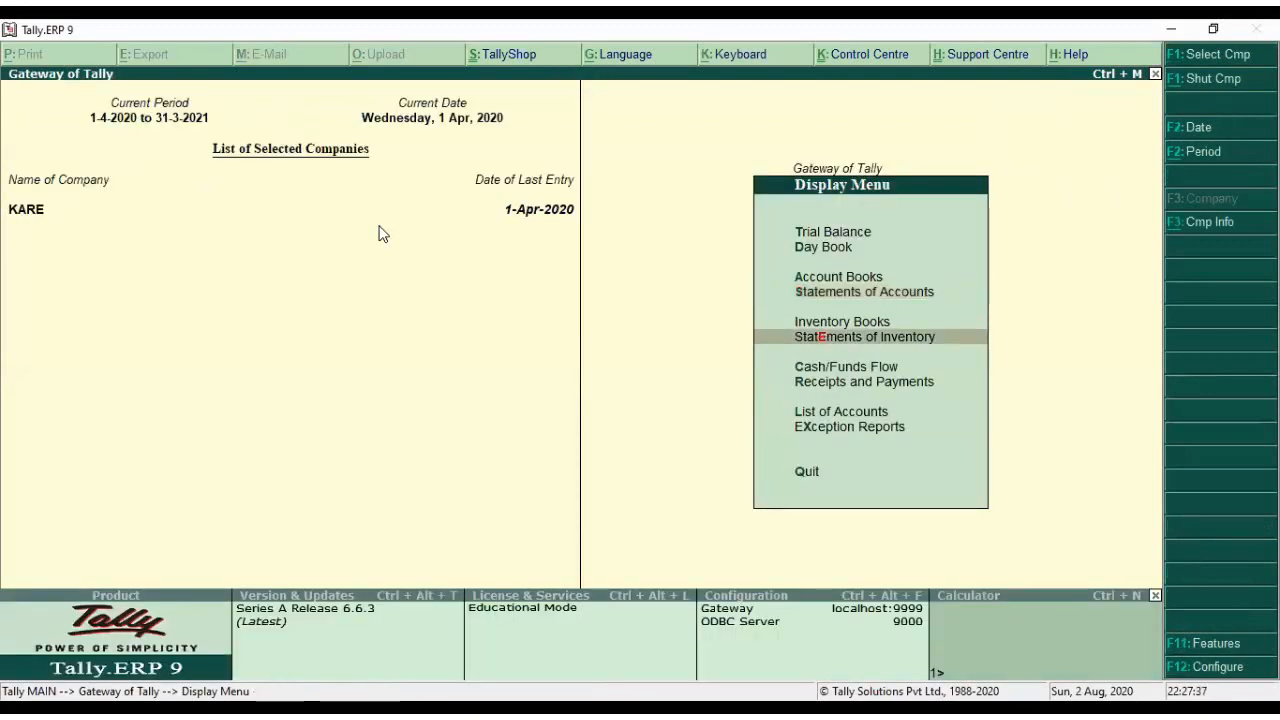
key("Escape")
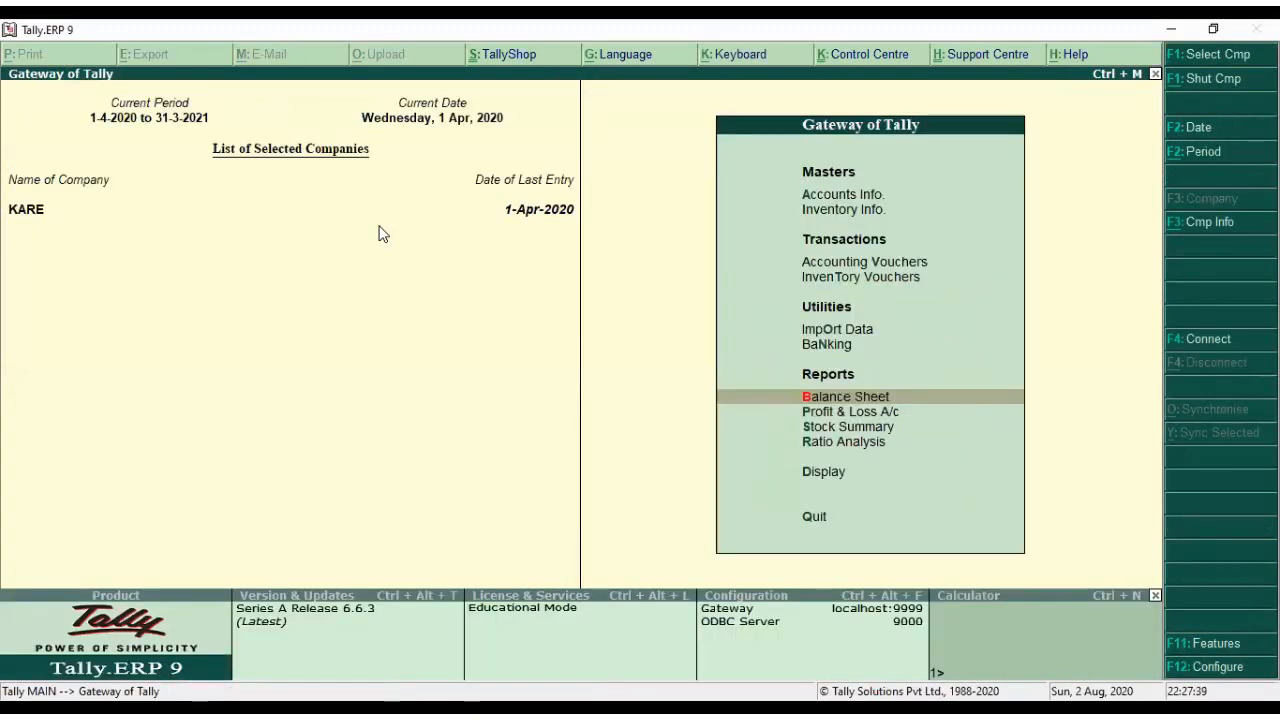
- Start a payment voucher and debit the ABC ledger with 5,000
key("Up")
key("Up")
key("v")
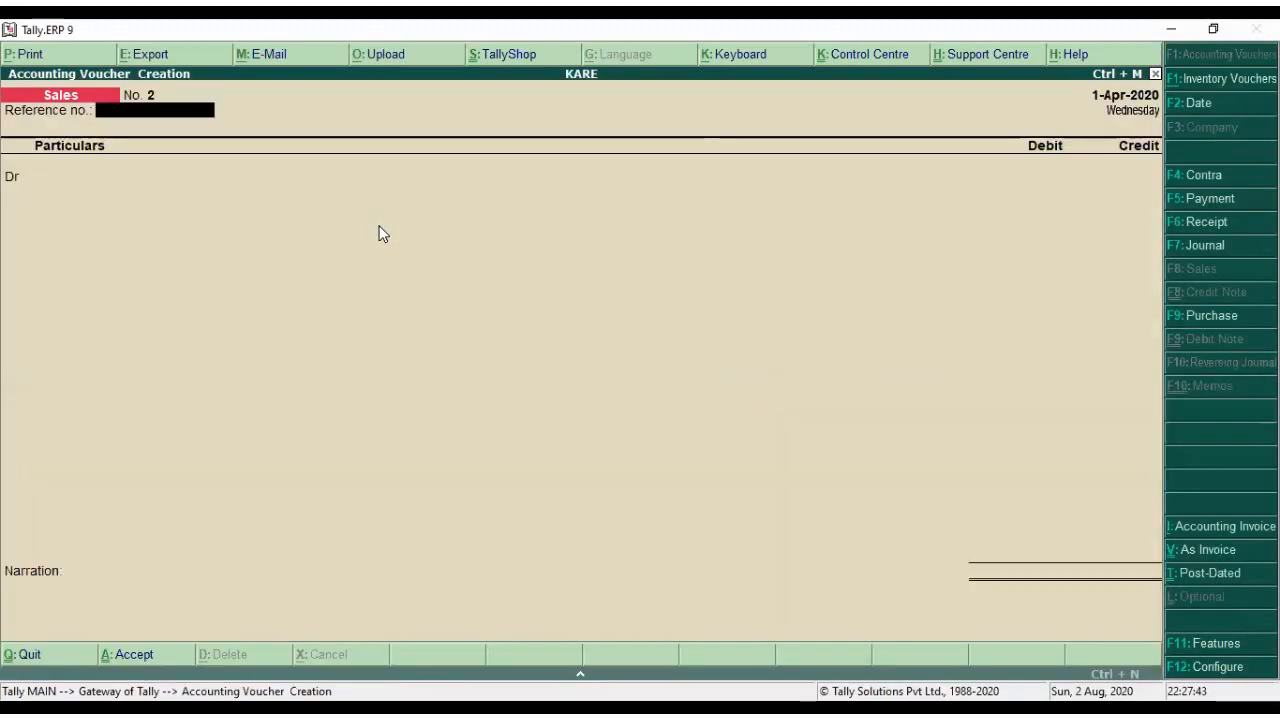
key("F5")
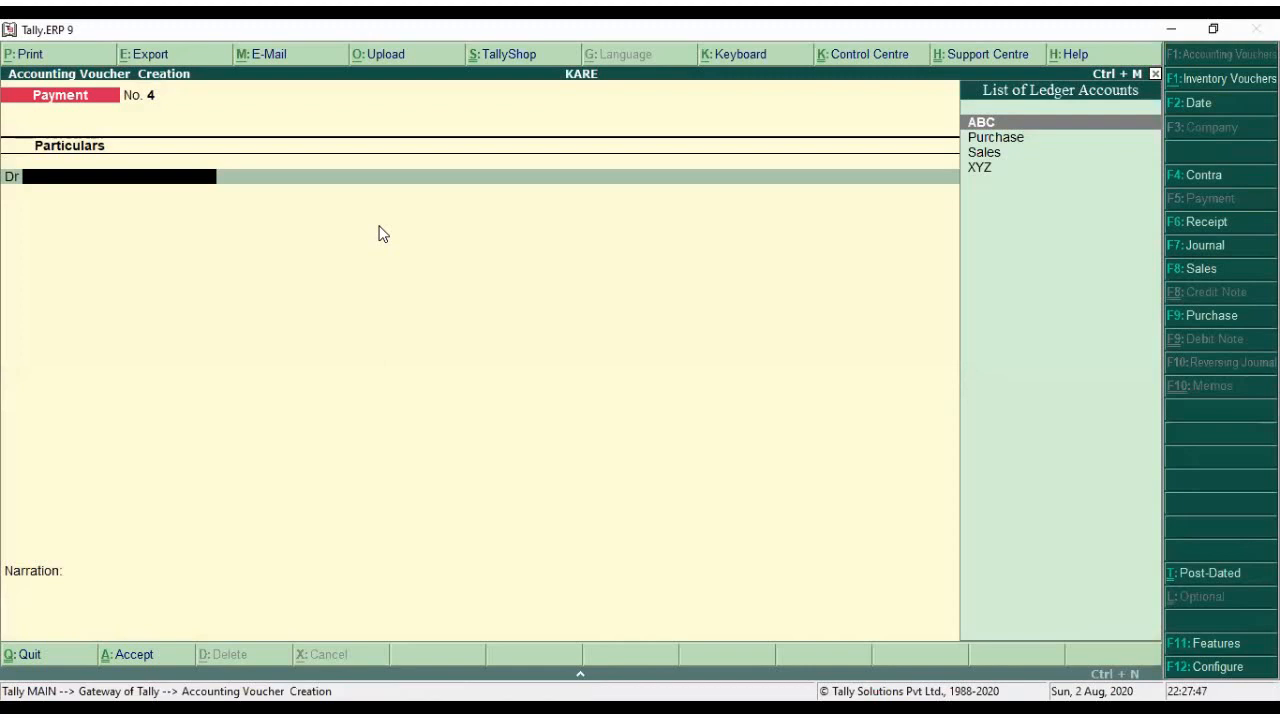
key("Return")
type("5")
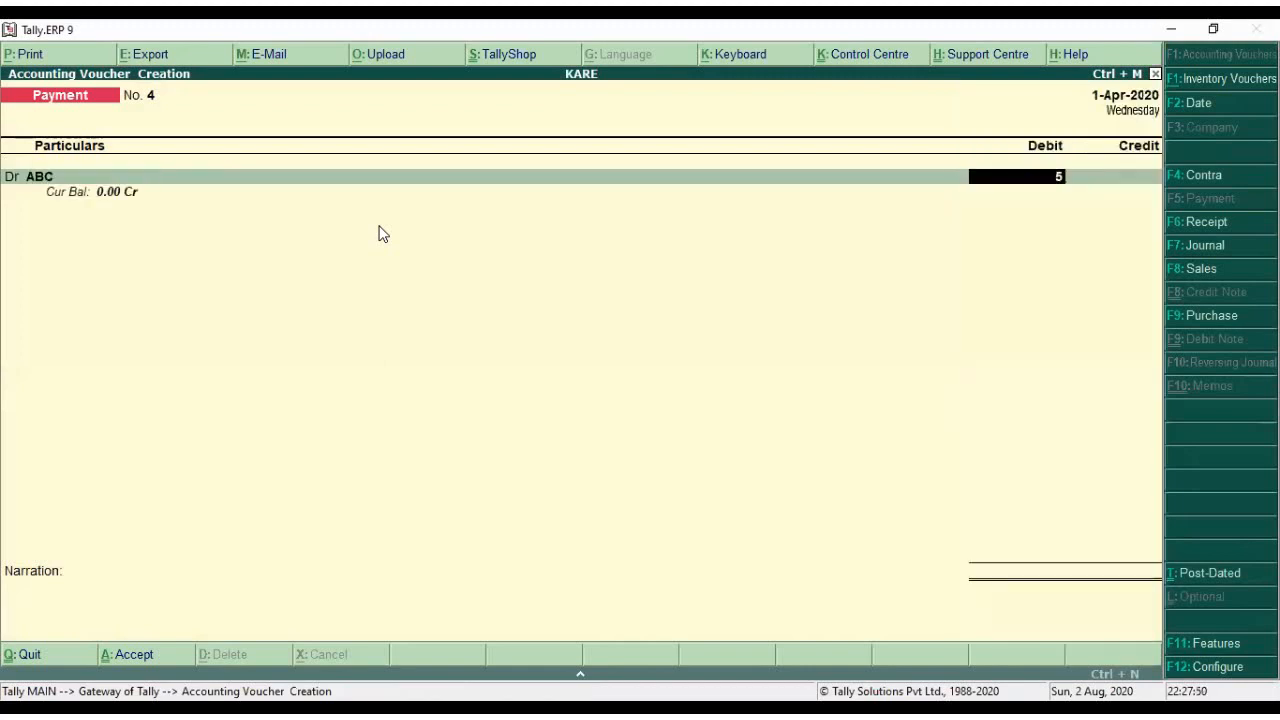
type("000")
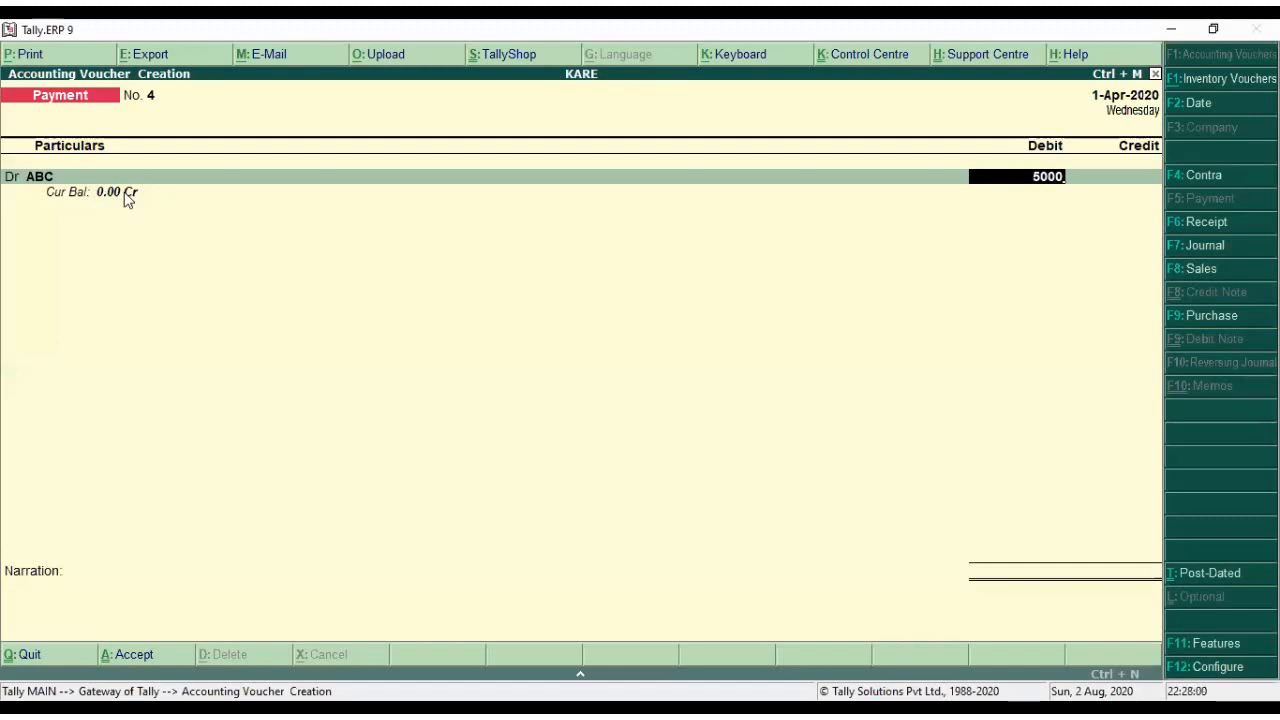
key("Return")
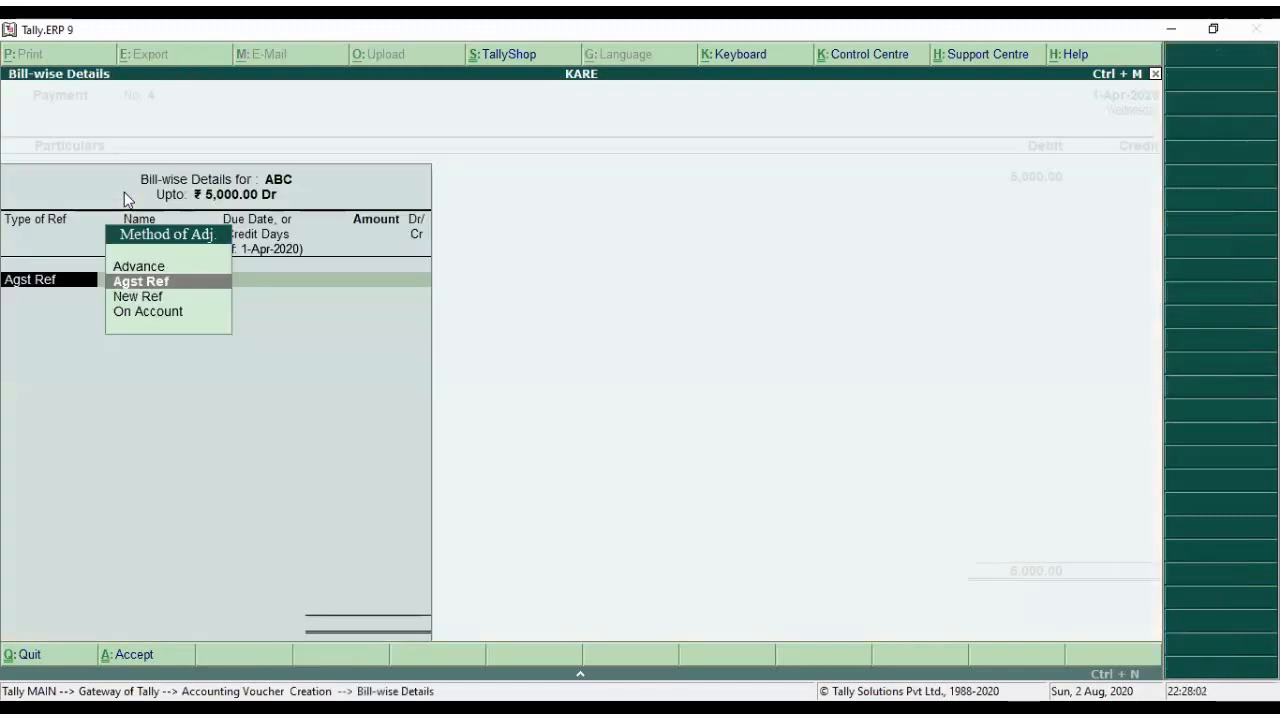
- Allocate ABC's full 5,000 as an Advance reference named "Purchas Advance" without a due date
key("Up")
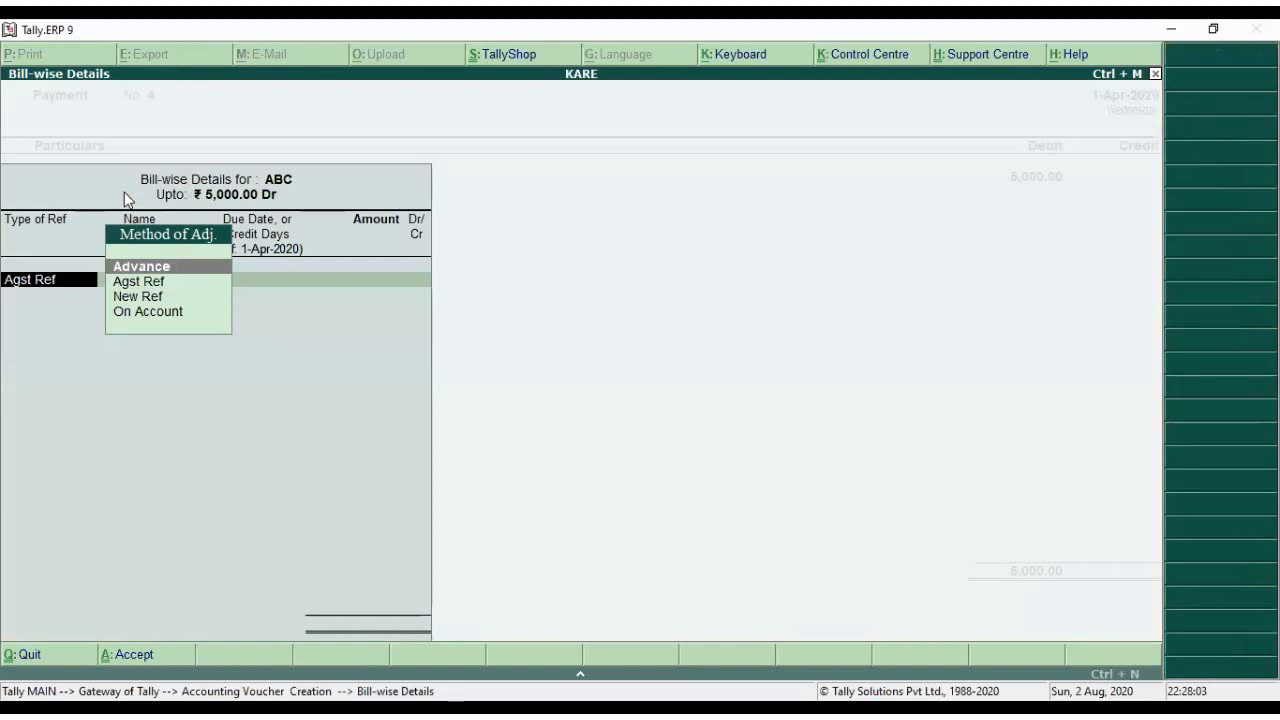
key("Return")
type("P")
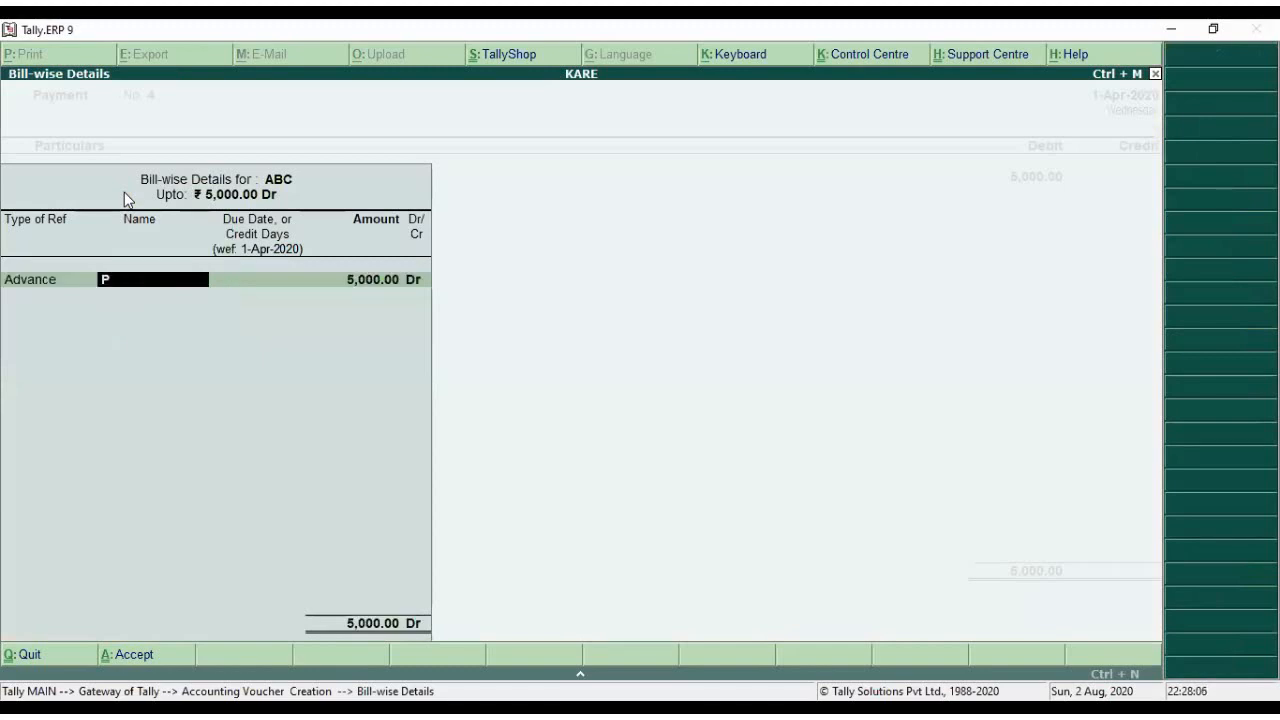
type("urchas Advance")
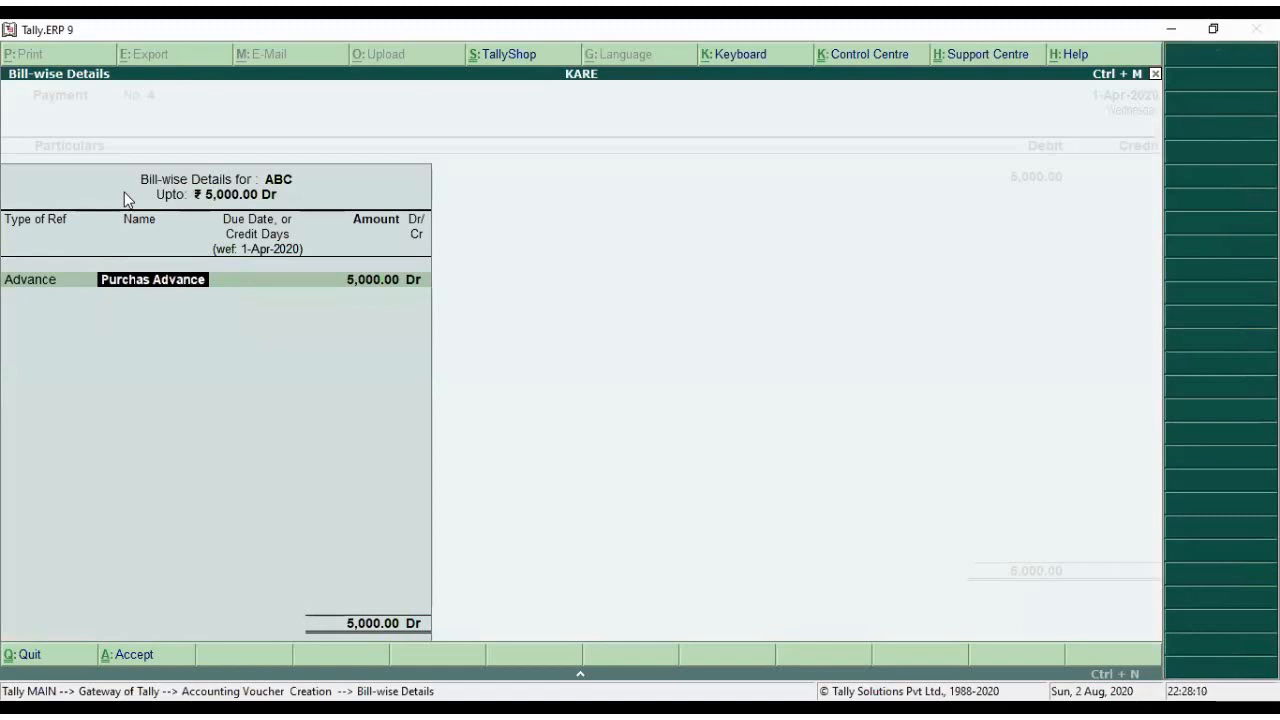
key("Return")
key("Return")
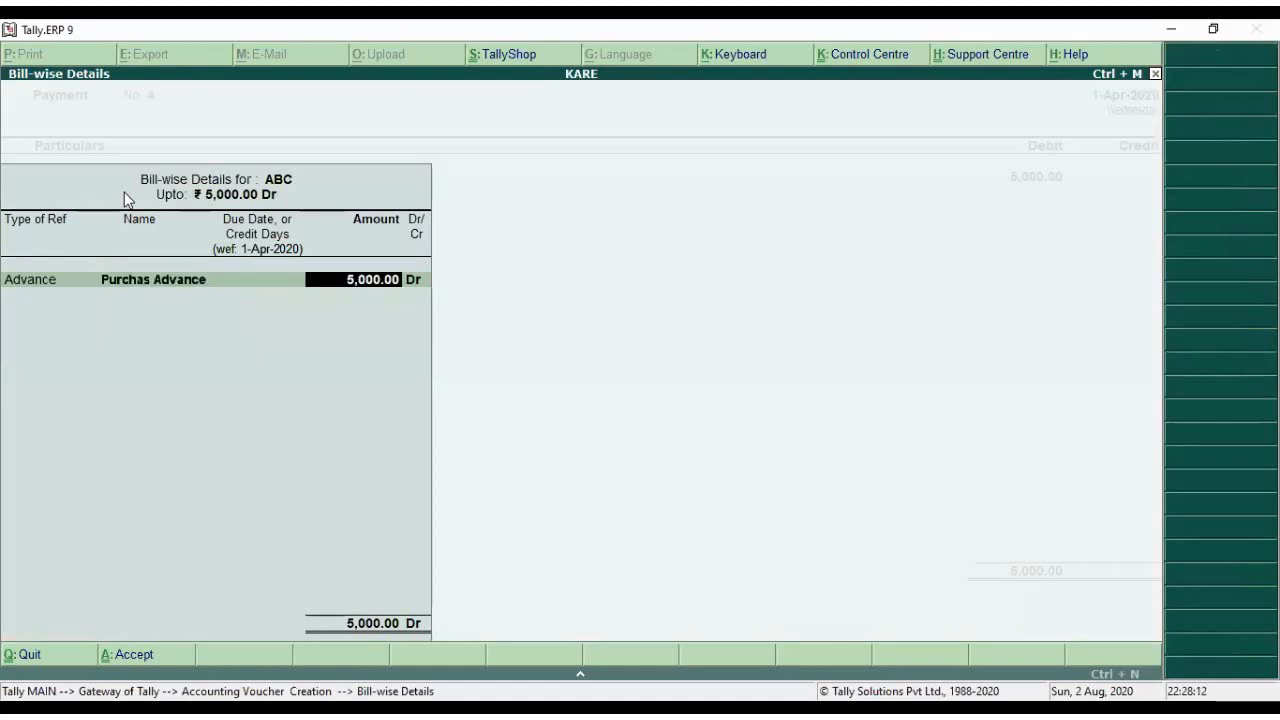
key("Return")
- Credit Cash with 5,000 and save the payment voucher without a narration
key("Return")
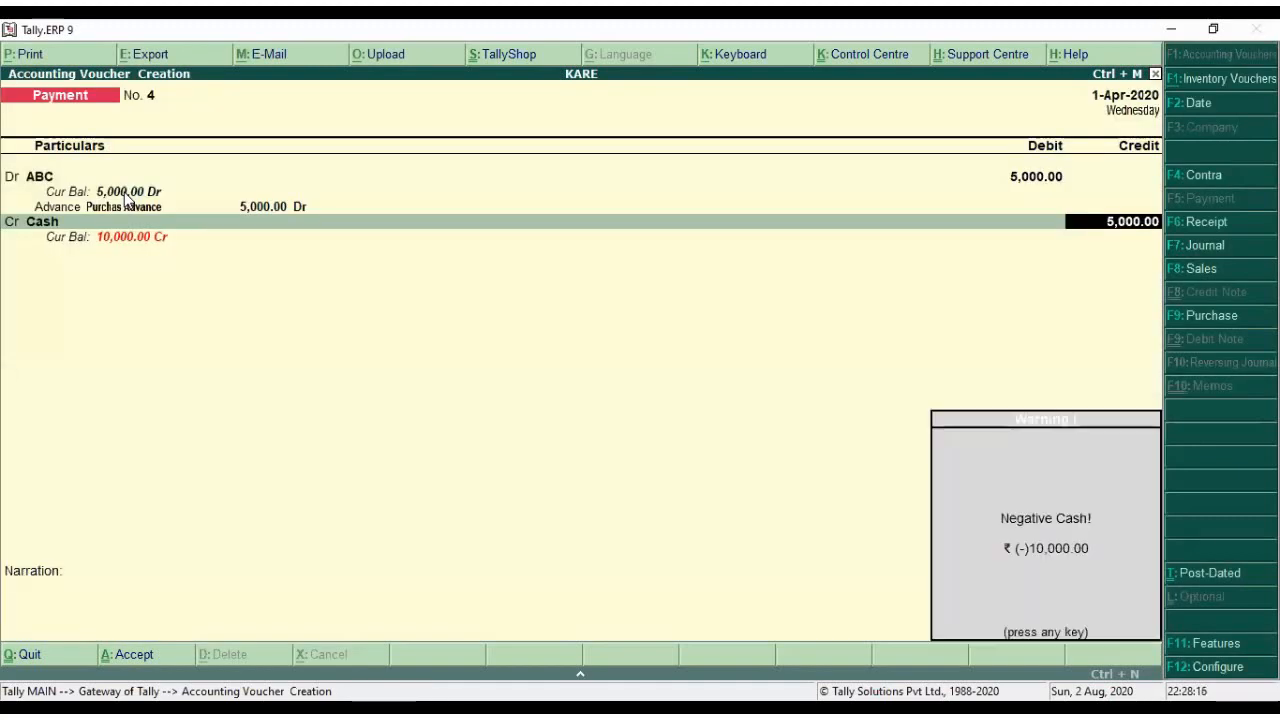
key("Return")
key("Return")
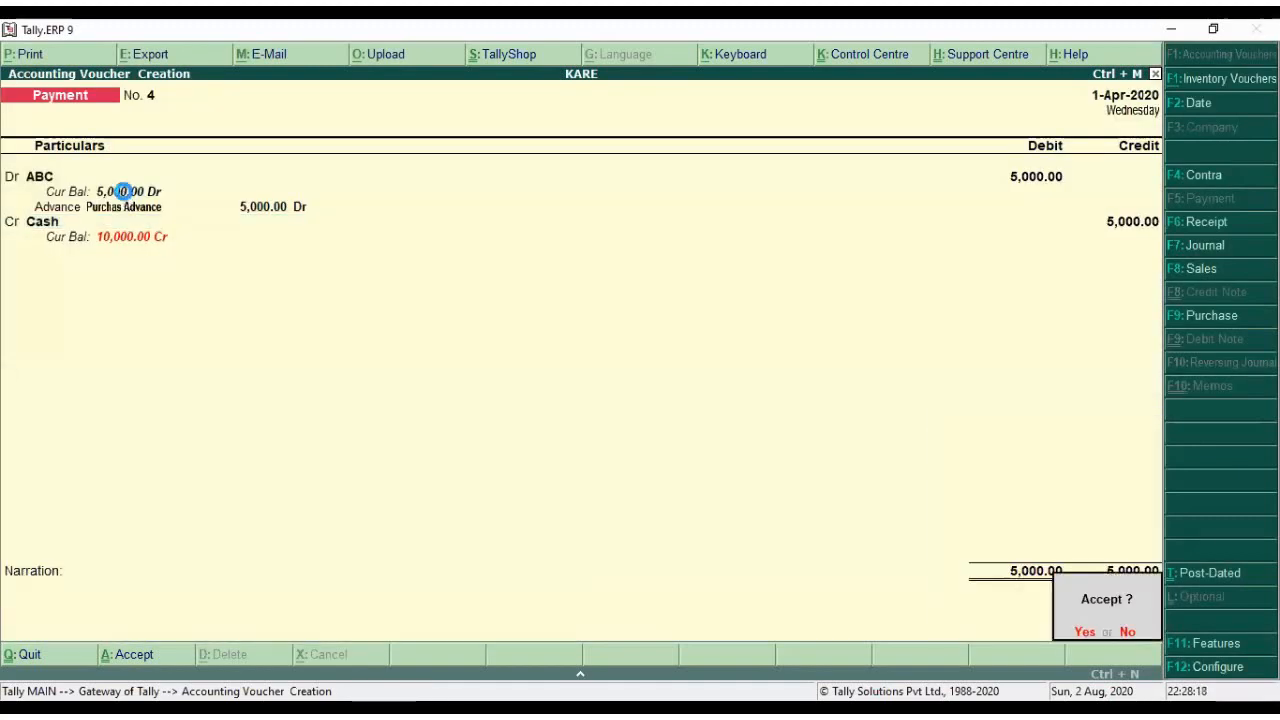
key("Return")
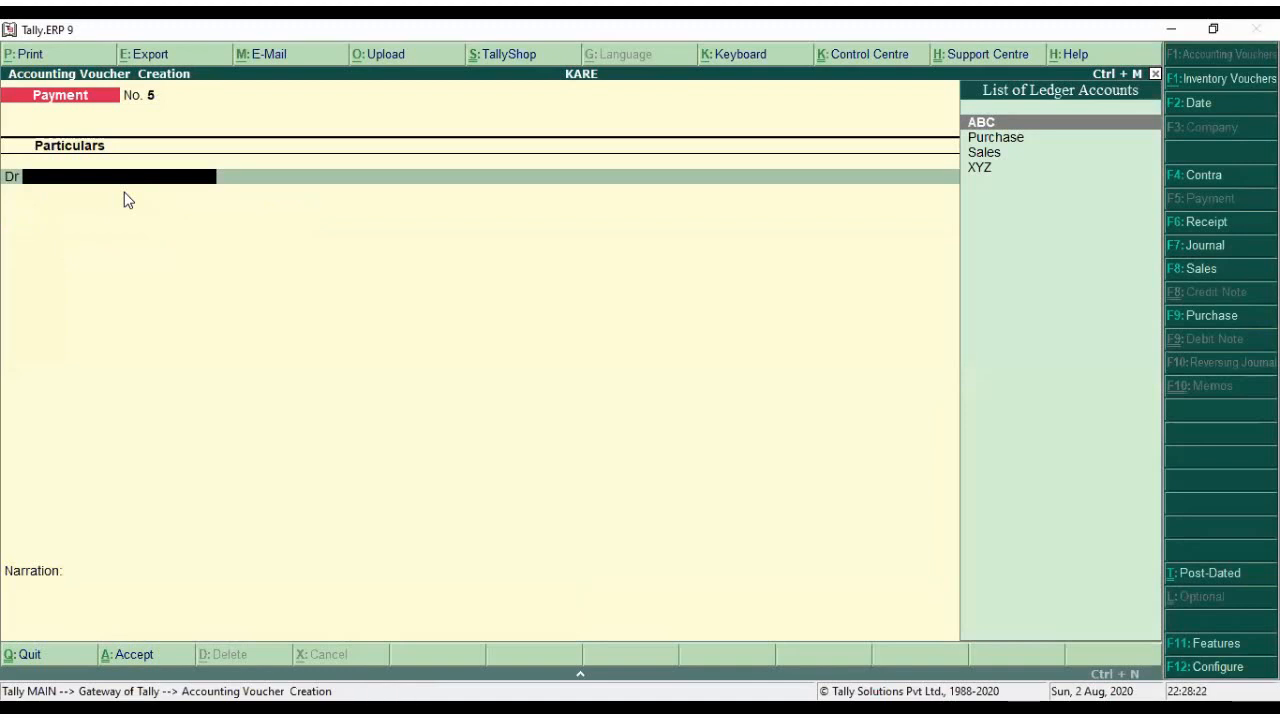
- Start a purchase voucher in voucher mode, leaving the supplier invoice number and date blank
key("F9")
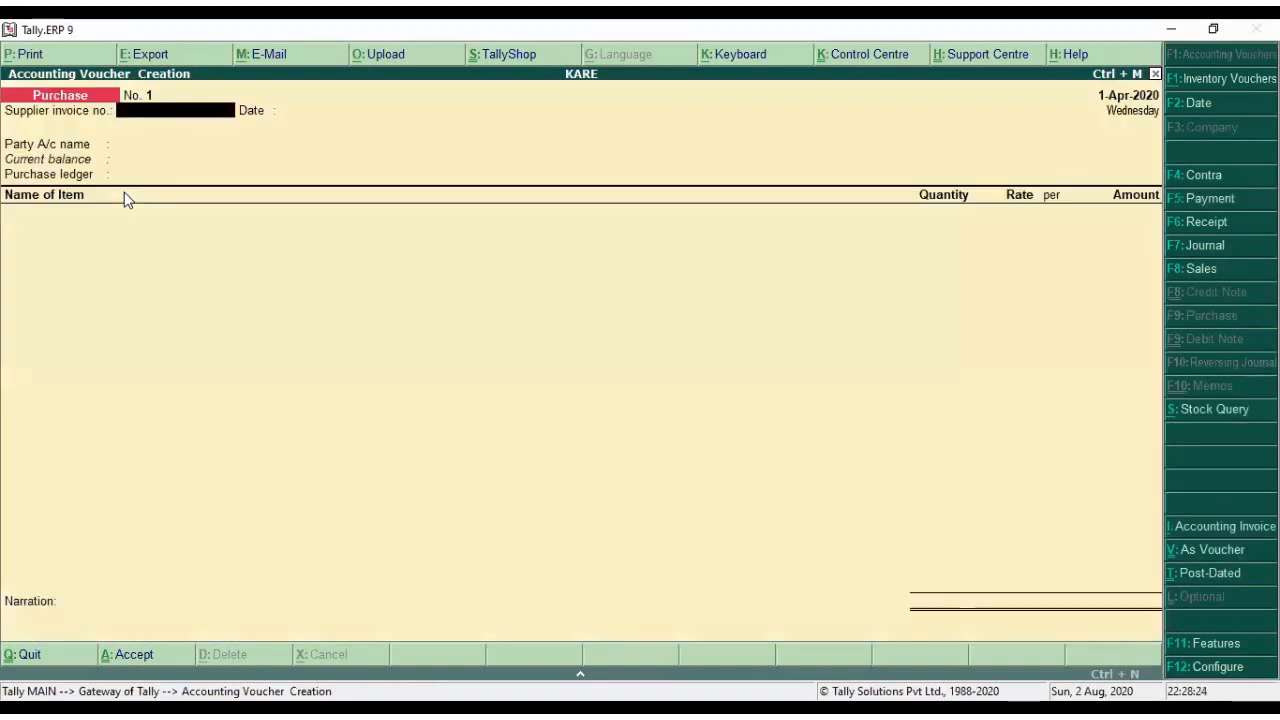
key("ctrl+v")
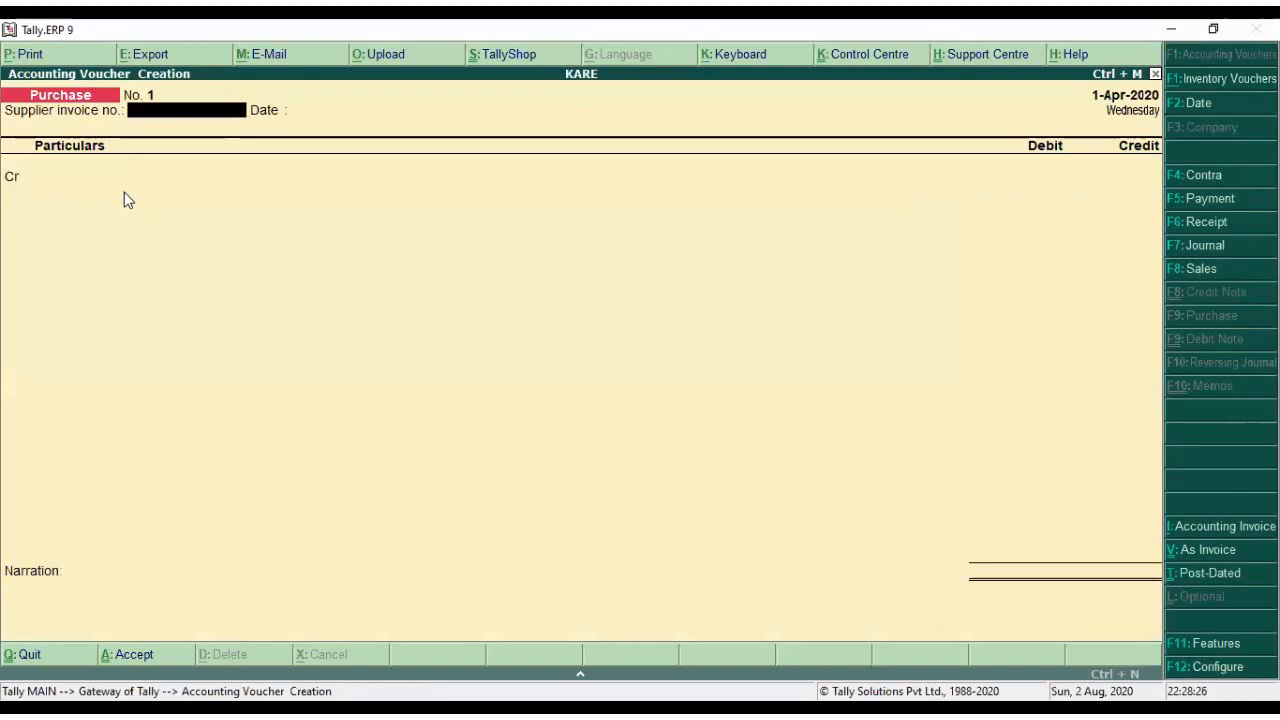
key("Return")
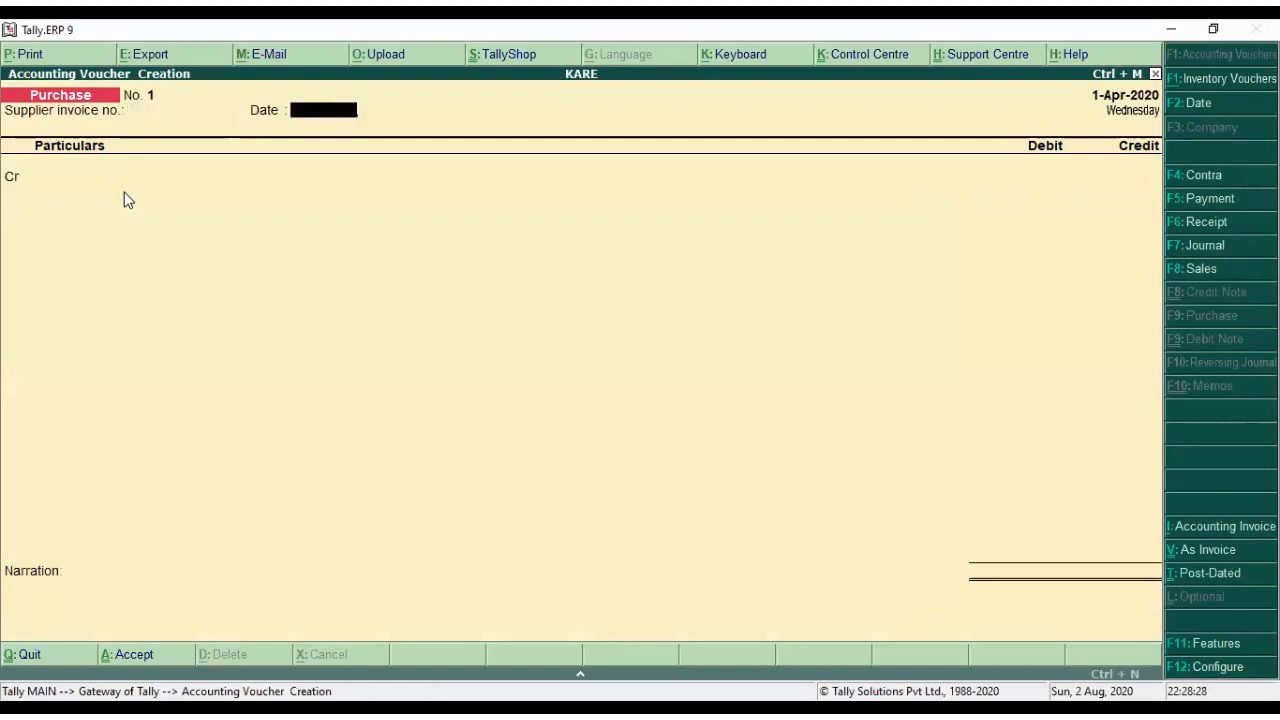
key("Return")
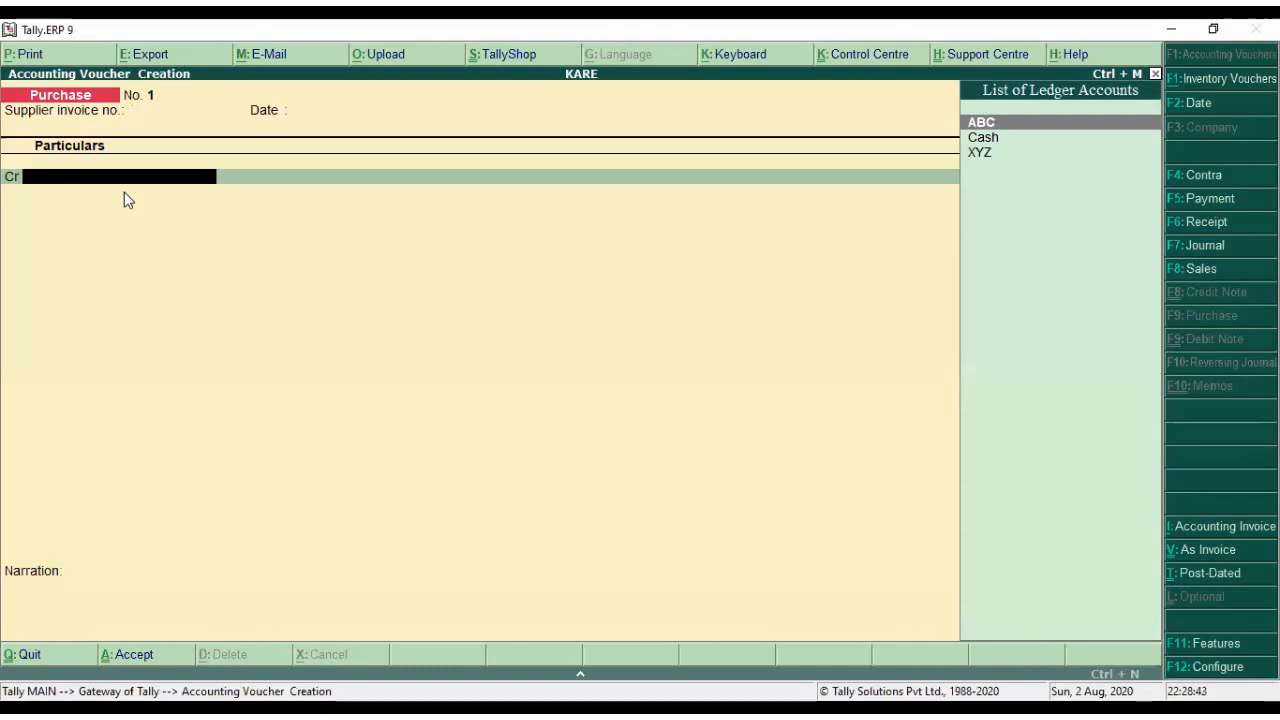
- Credit the ABC ledger with 35,000, keeping the default receipt and supplier details
key("Return")
key("Return")
key("Return")
key("Return")
key("Return")
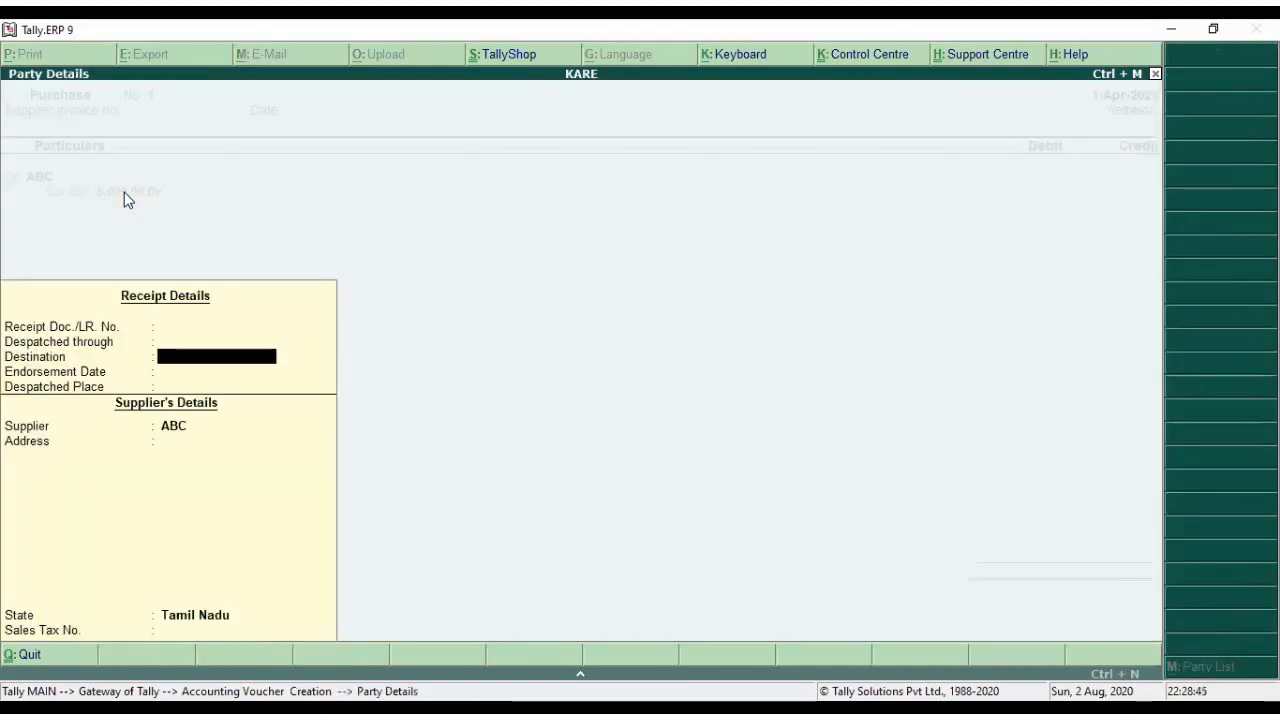
key("Return")
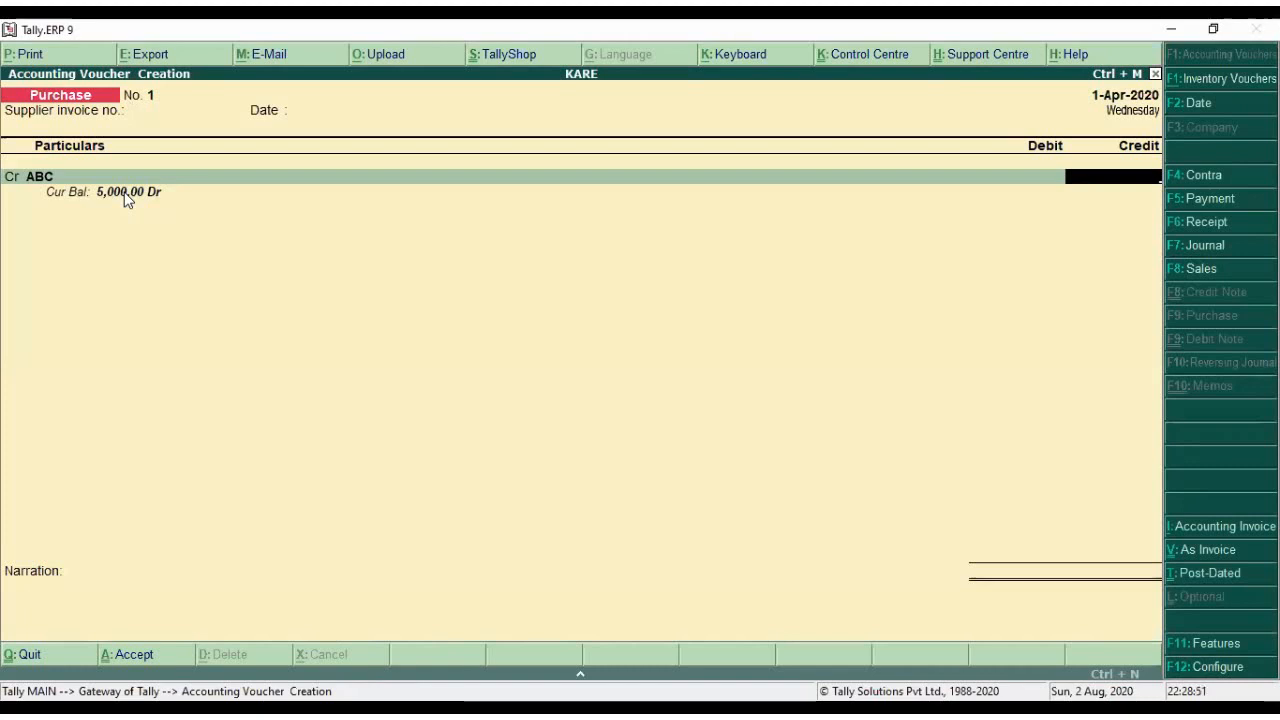
type("35000")
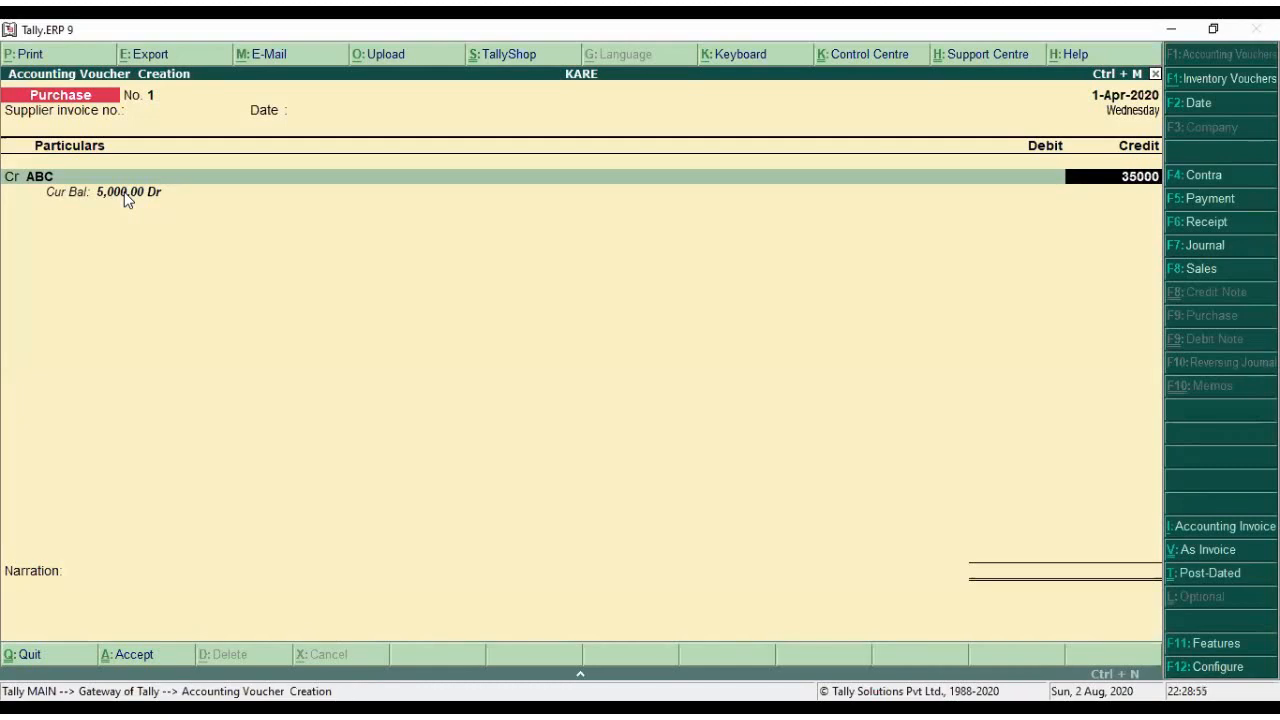
key("Return")
- Allocate 5,000 of ABC's credit as Agst Ref to the pending Purchas Advance bill
key("Up")
key("Return")
key("Down")
key("Down")
key("Down")
key("Down")
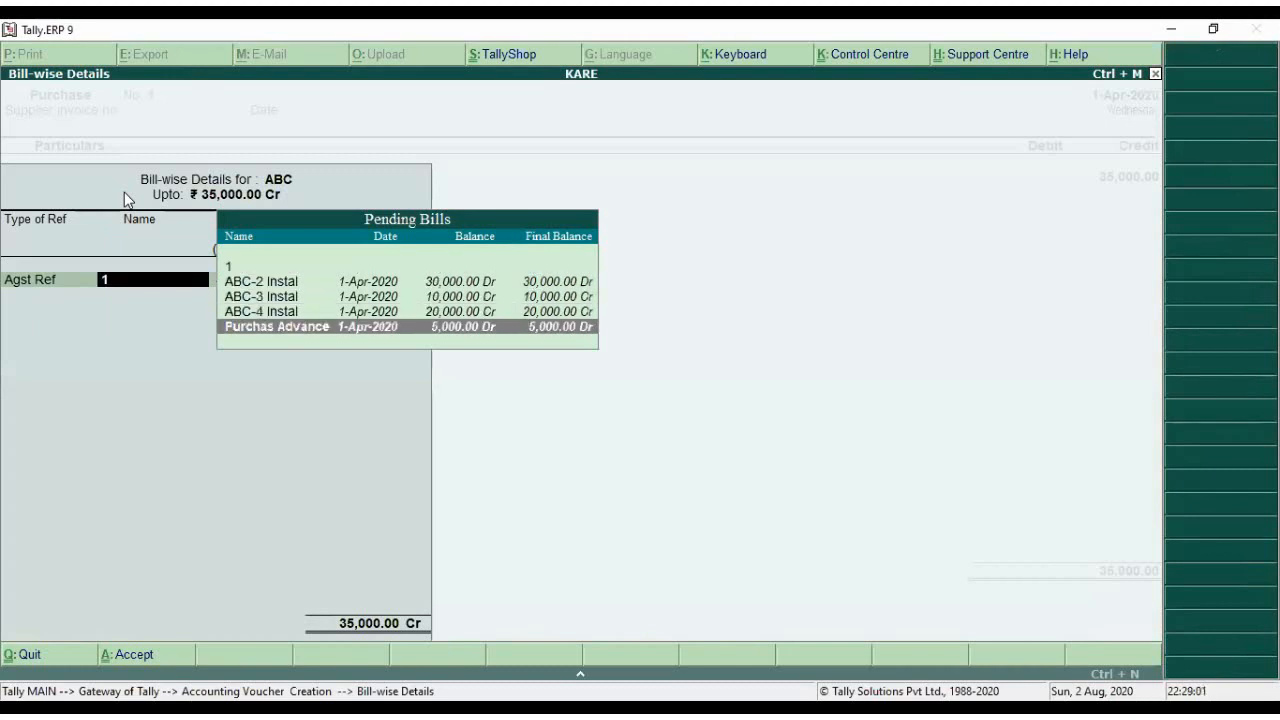
key("Return")
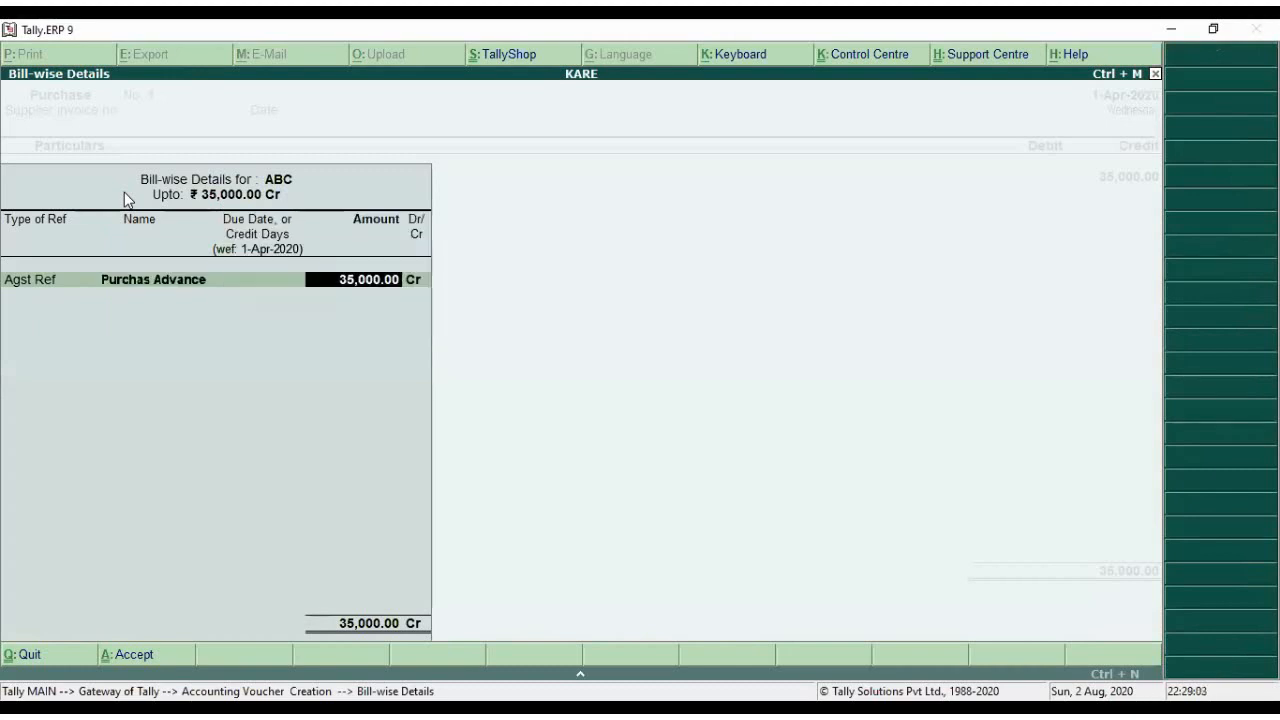
type("5,00")
type("0")
key("Return")
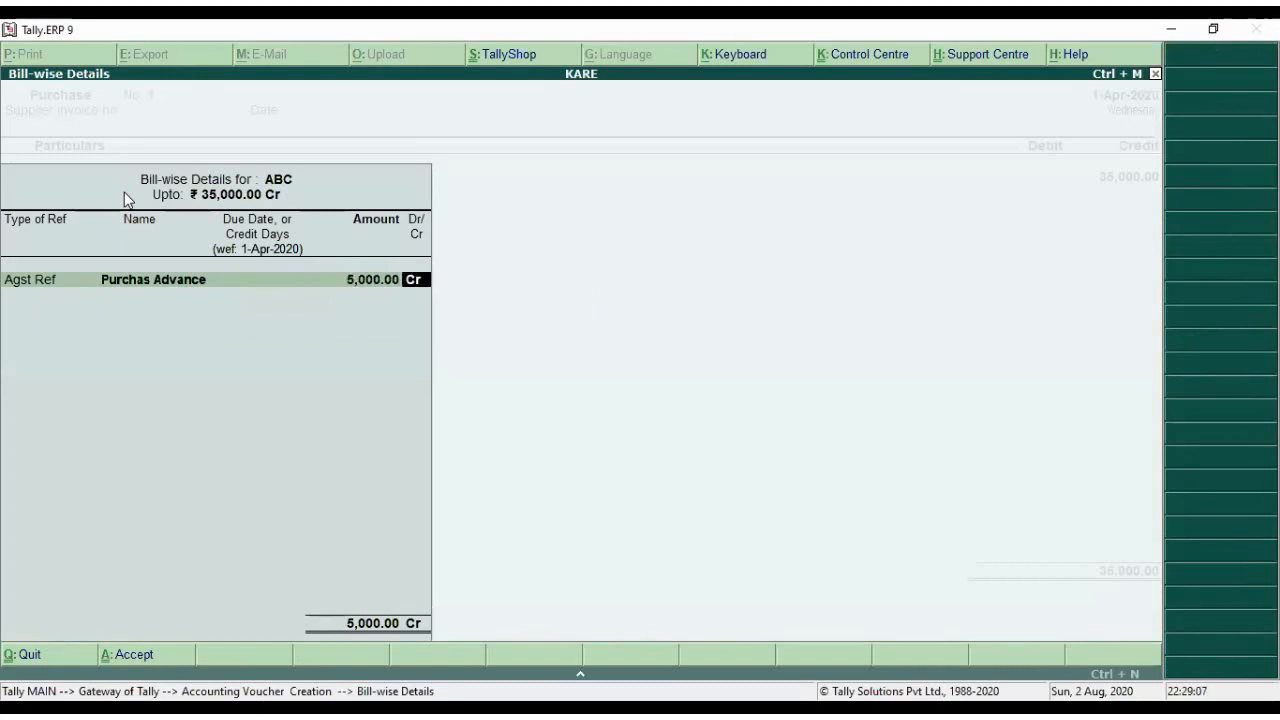
key("Return")
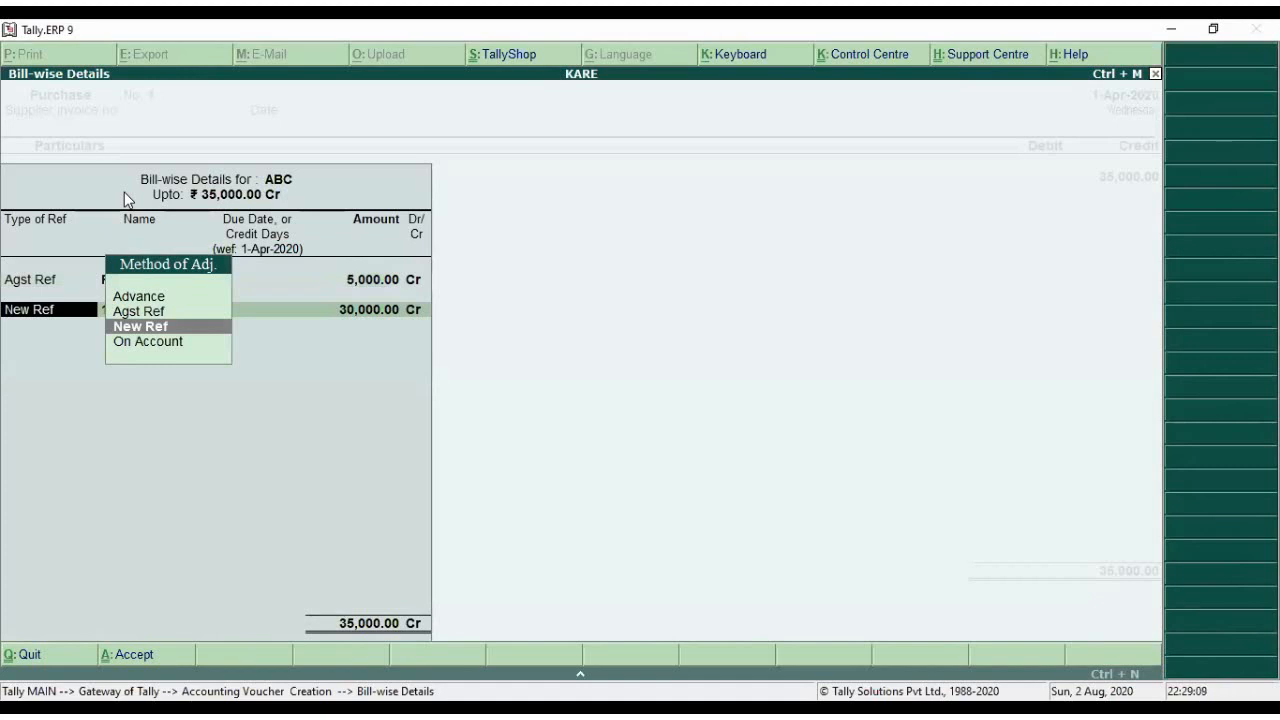
- Allocate the remaining 30,000 to a New Ref named Pur Instal-1 with 20 credit days
key("Return")
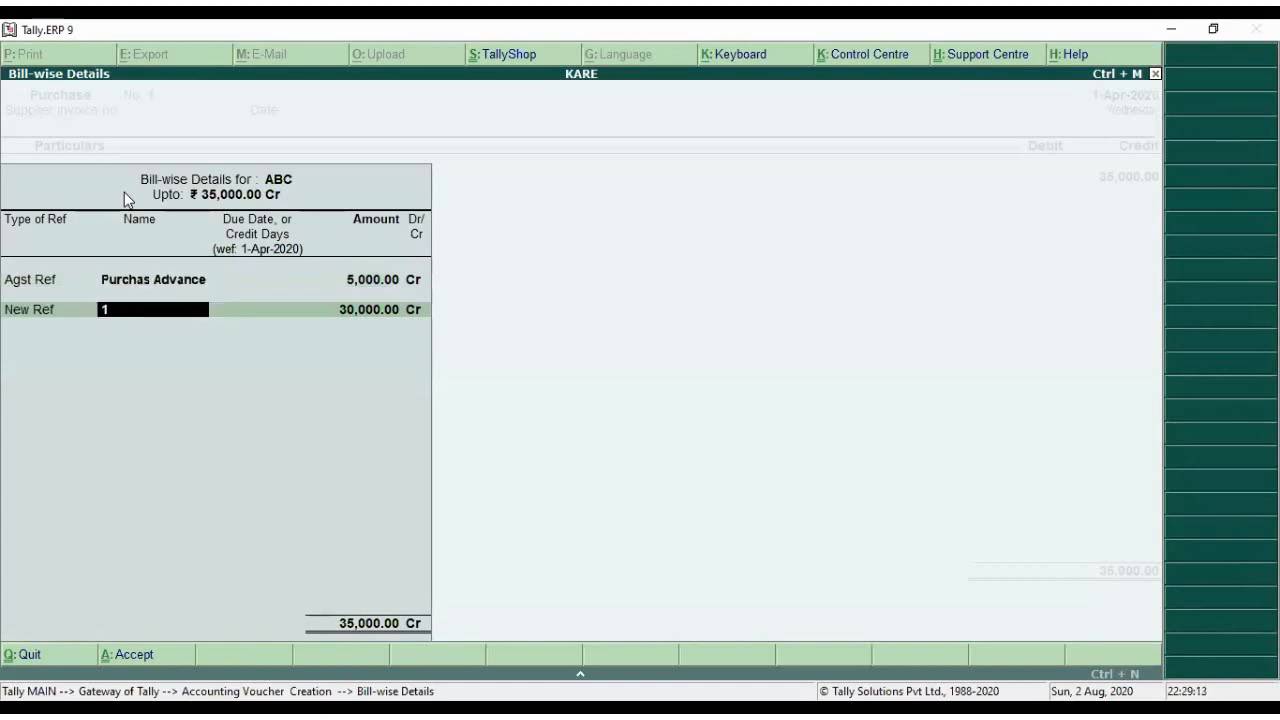
type("Prc")
key("BackSpace")
type("ur Instal-1")
key("Return")
type("20")
key("Return")
key("Return")
key("Return")
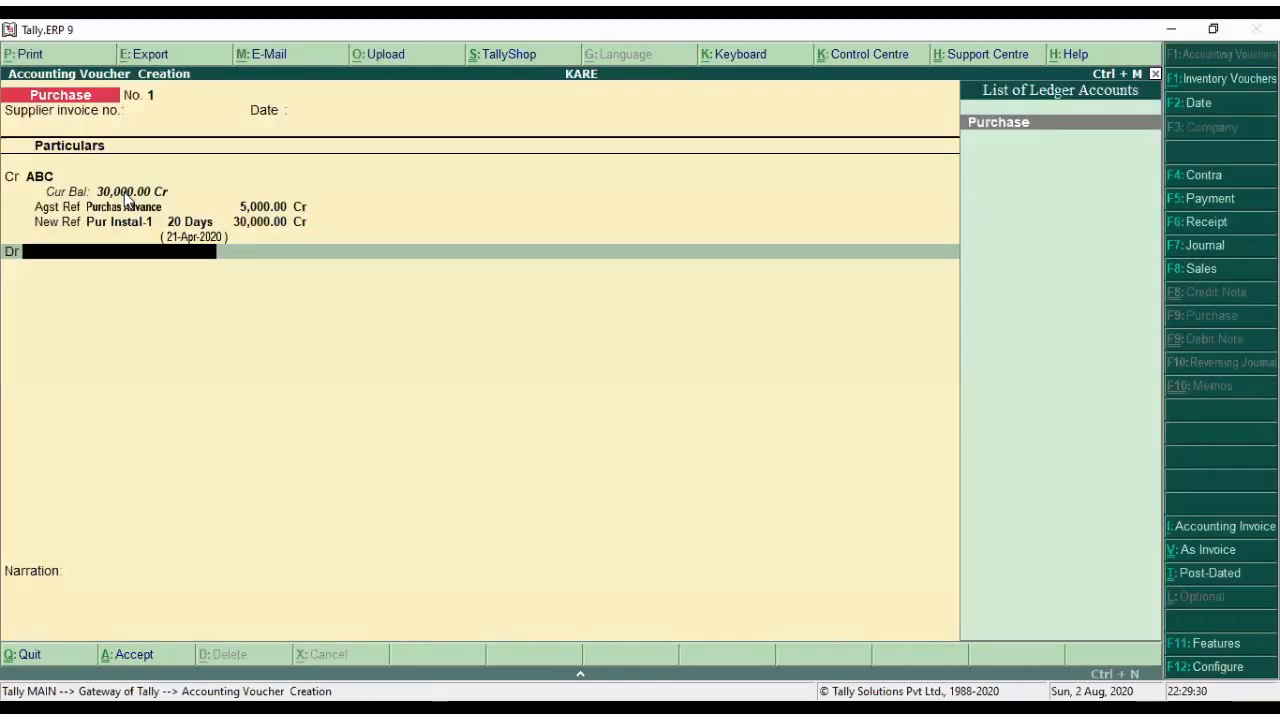
- Debit the Purchase ledger with 35,000, accept the voucher and leave voucher entry
key("Return")
key("Return")
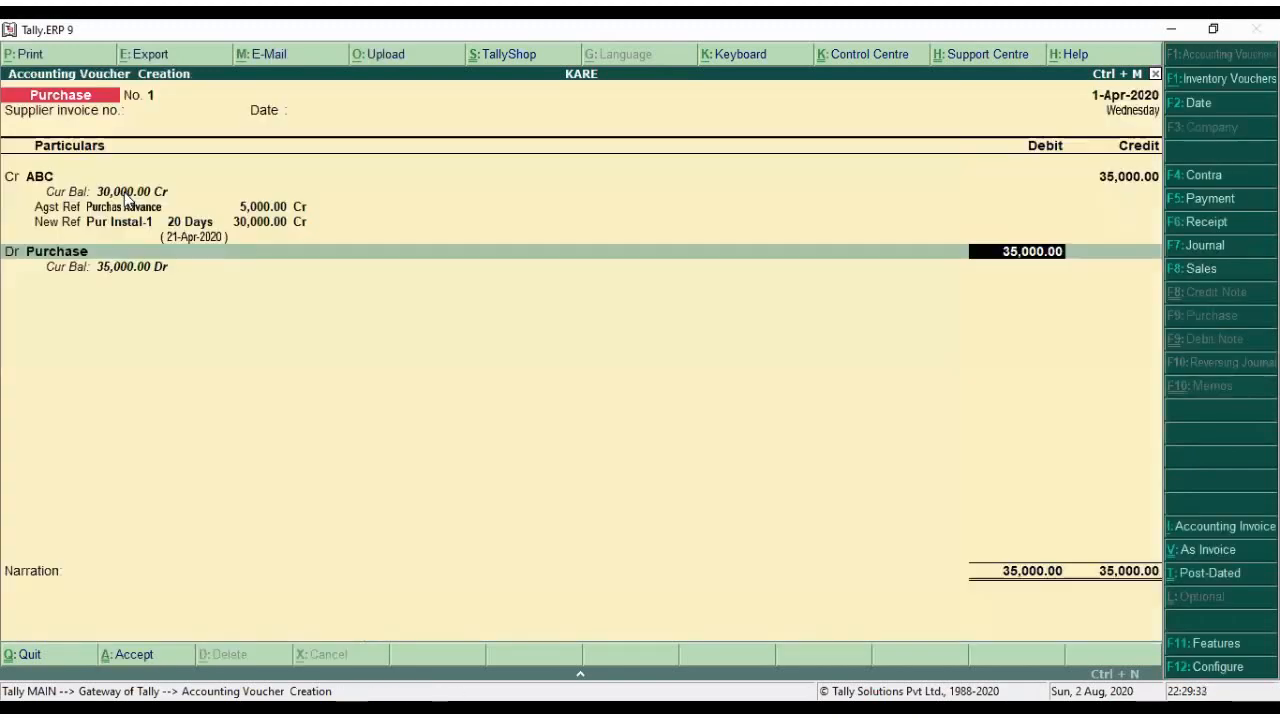
key("Return")
left_click(123, 191)
key("Return")
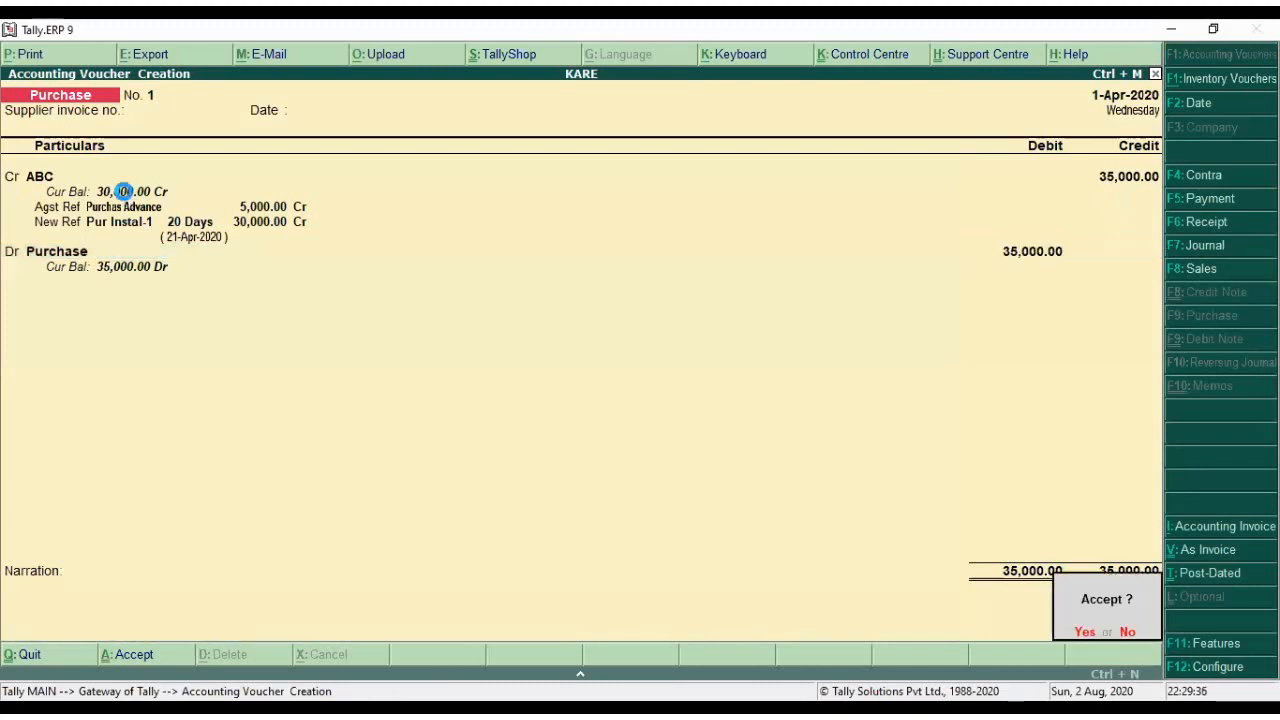
key("Return")
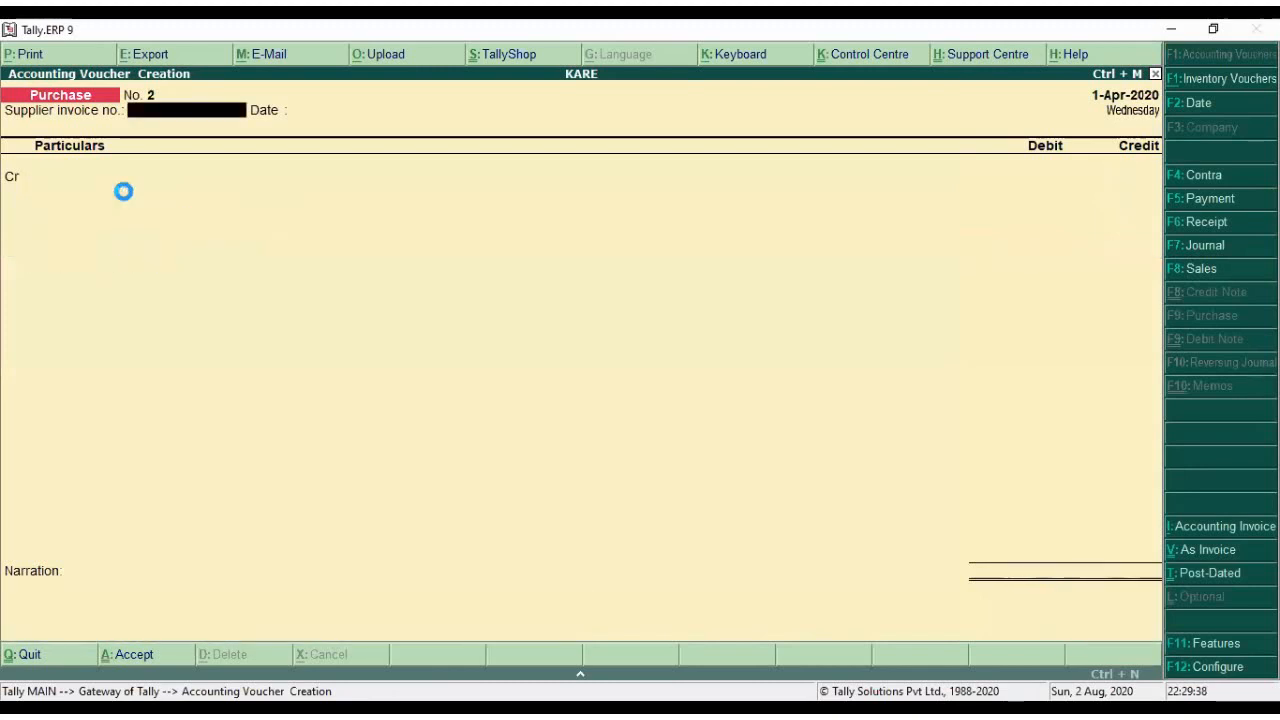
key("Escape")
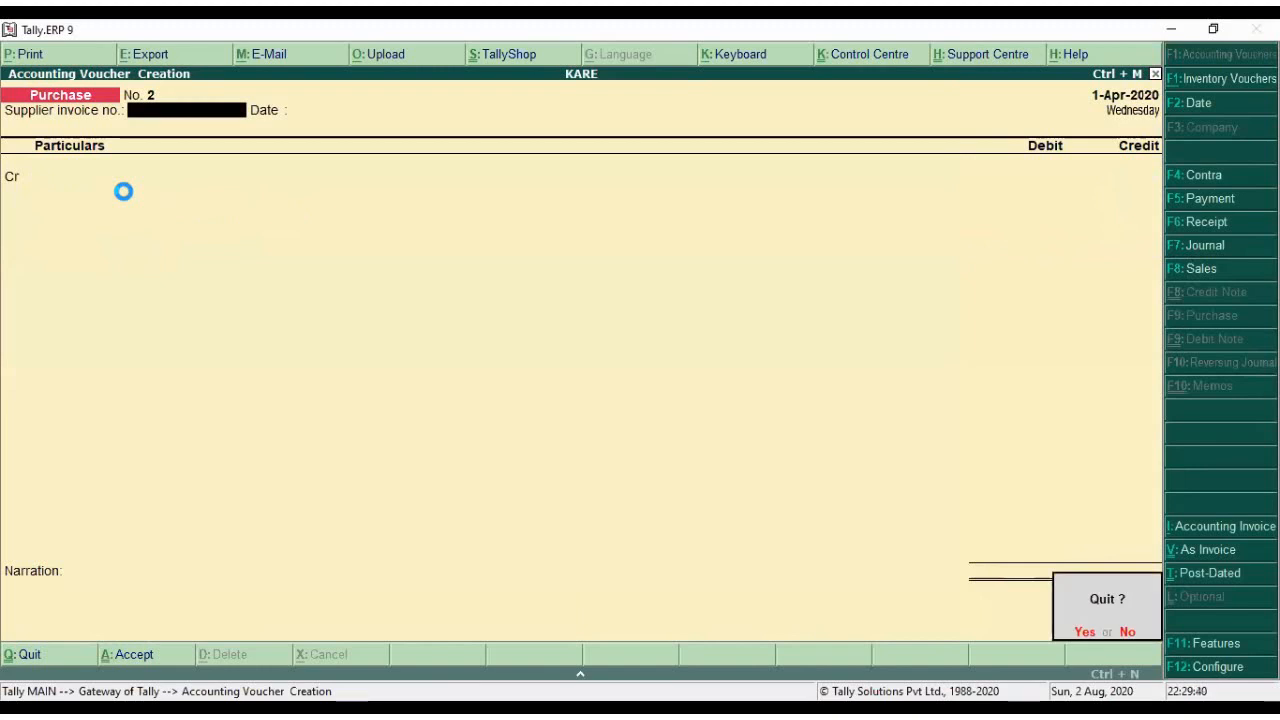
key("Return")
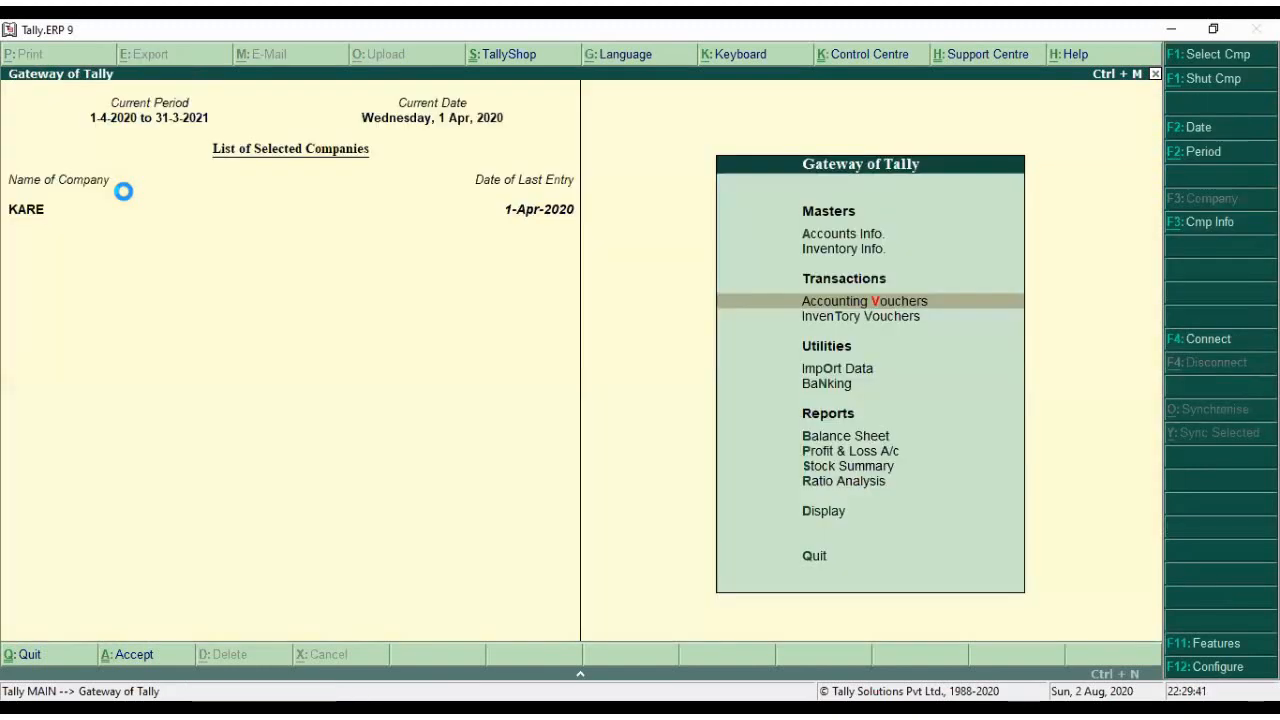
- Review the outstanding payables in the Statements of Accounts, with the voucher details of each bill shown
key("Down")
key("Down")
key("Down")
key("Down")
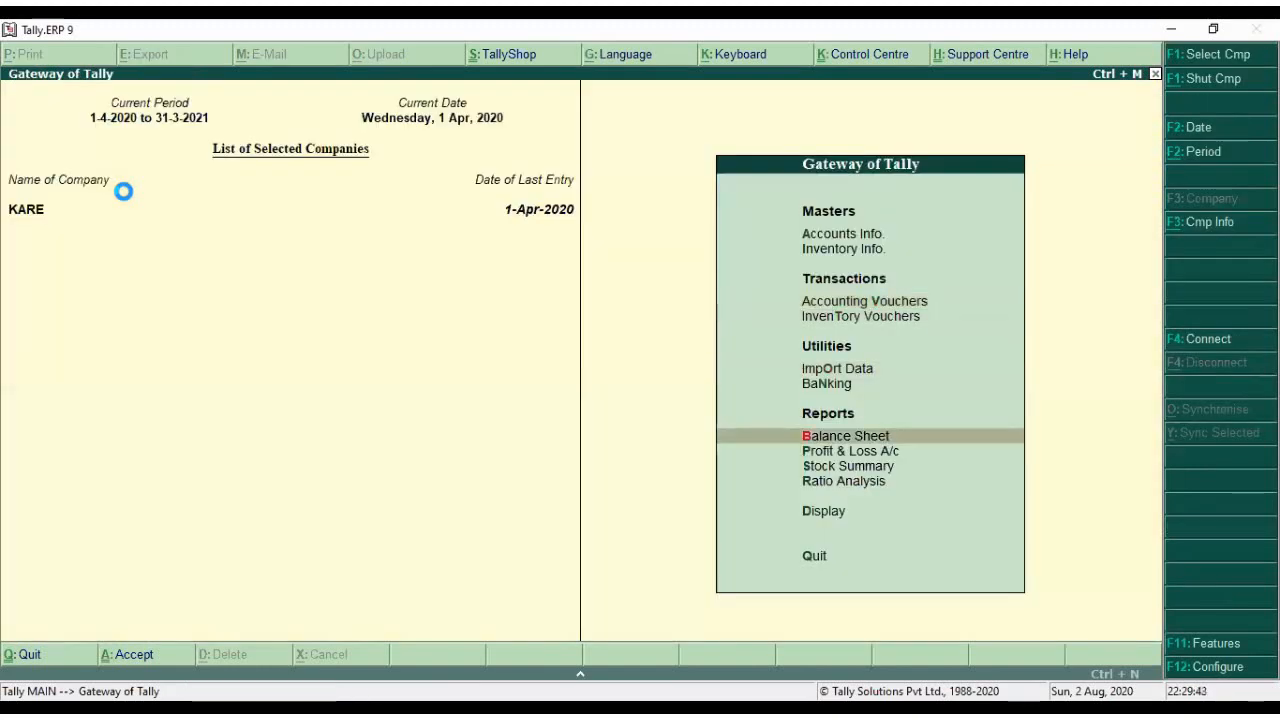
key("d")
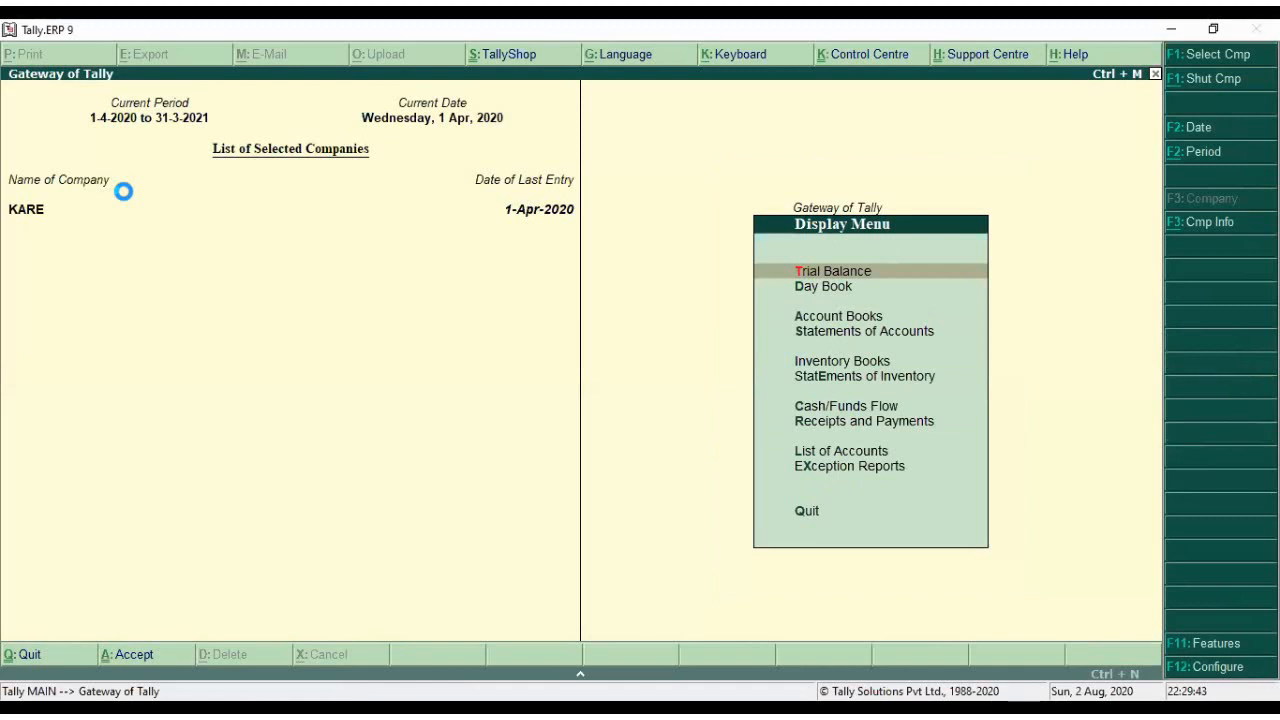
key("s")
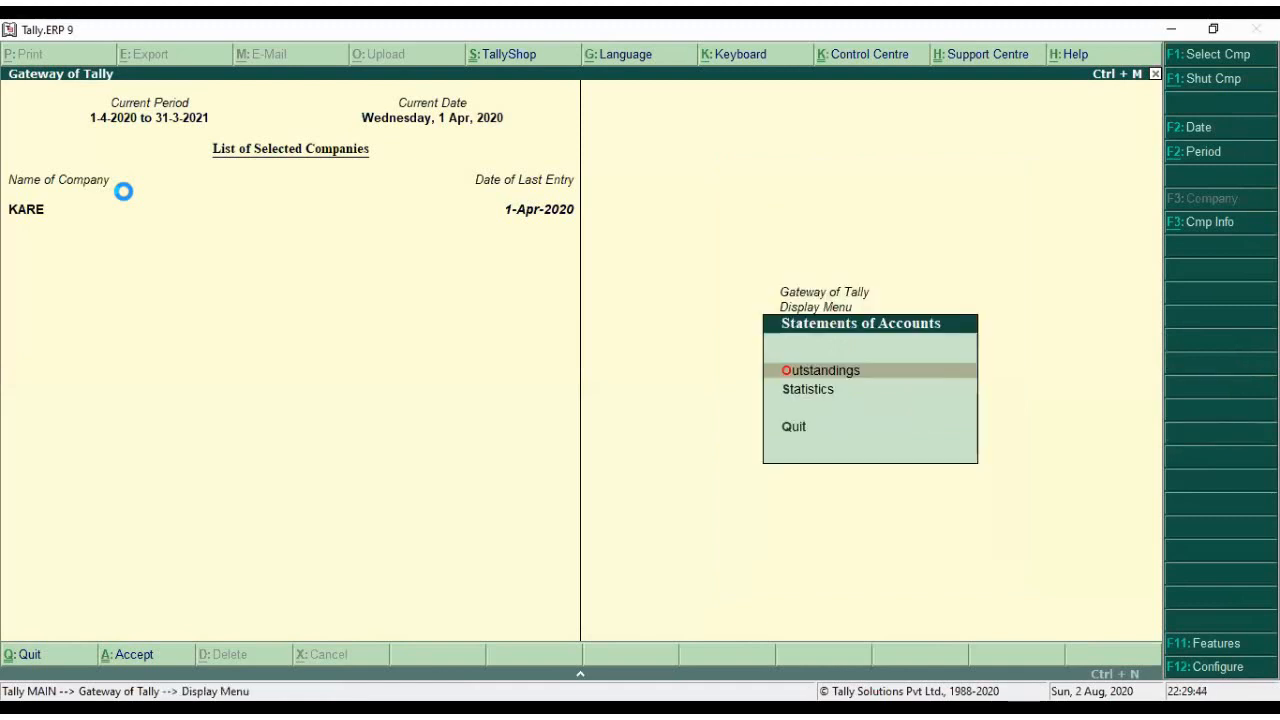
key("Return")
key("p")
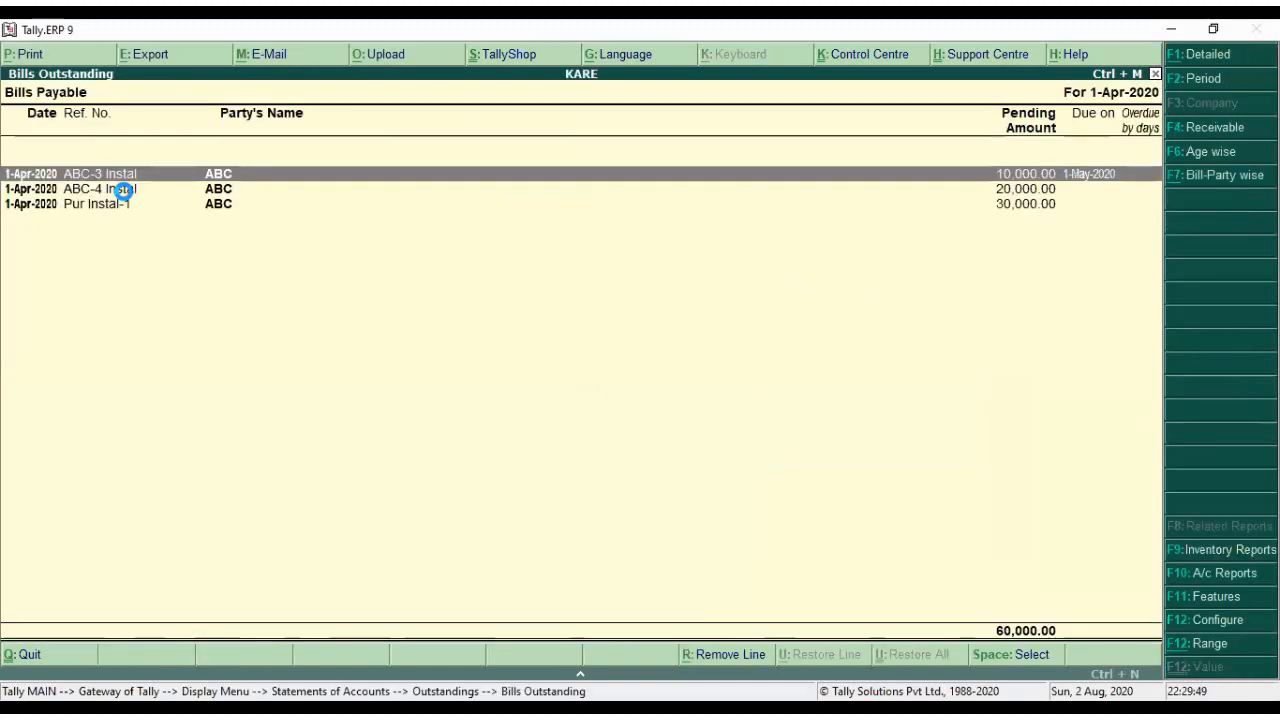
key("alt+F1")
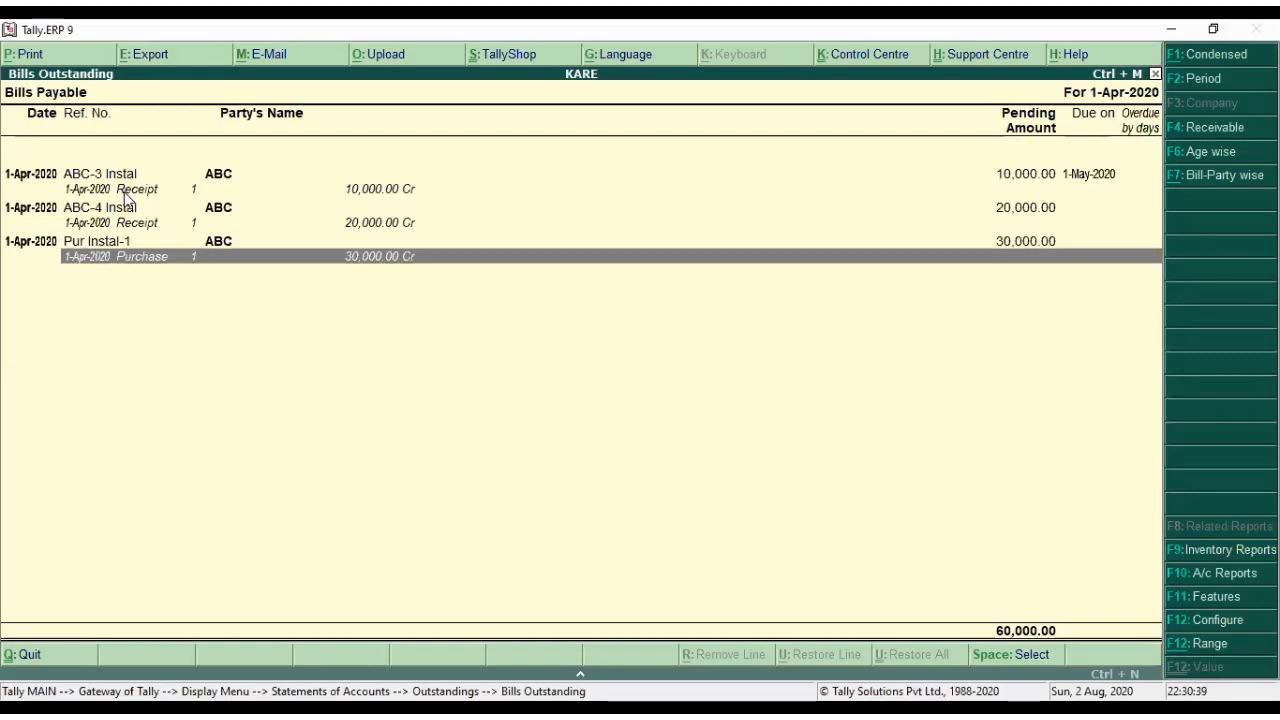
key("Escape")
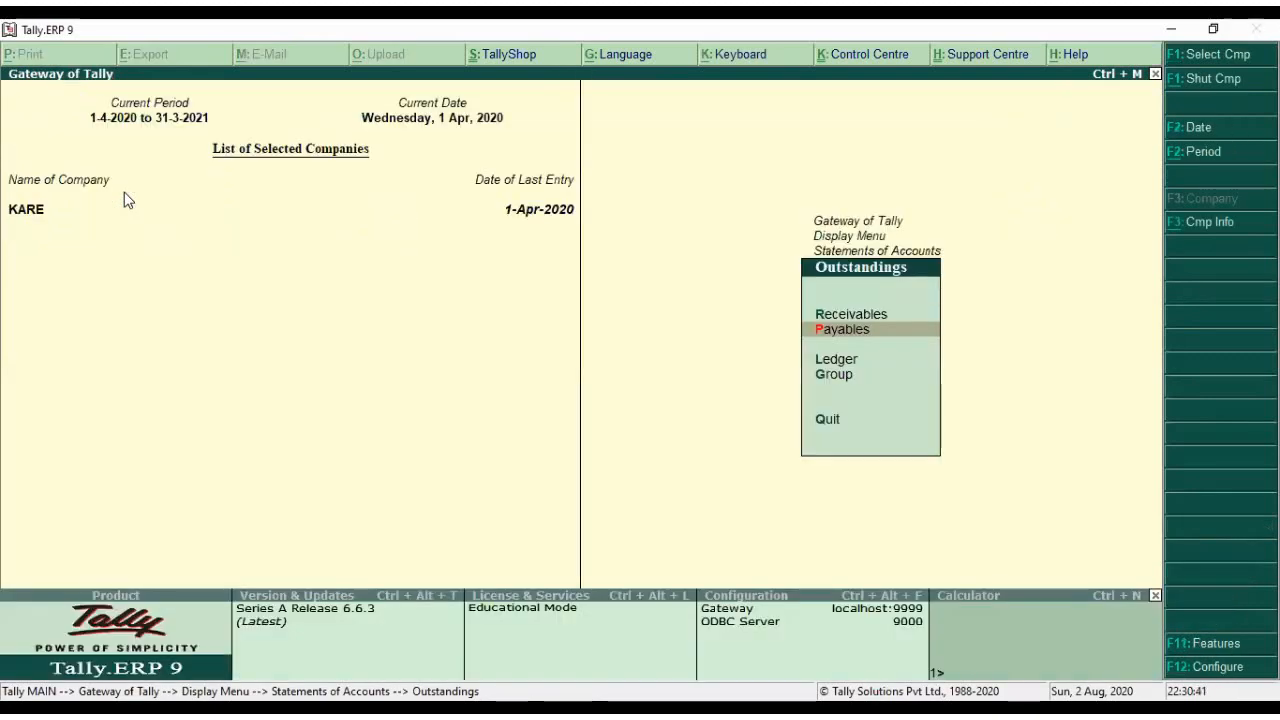
key("Escape")
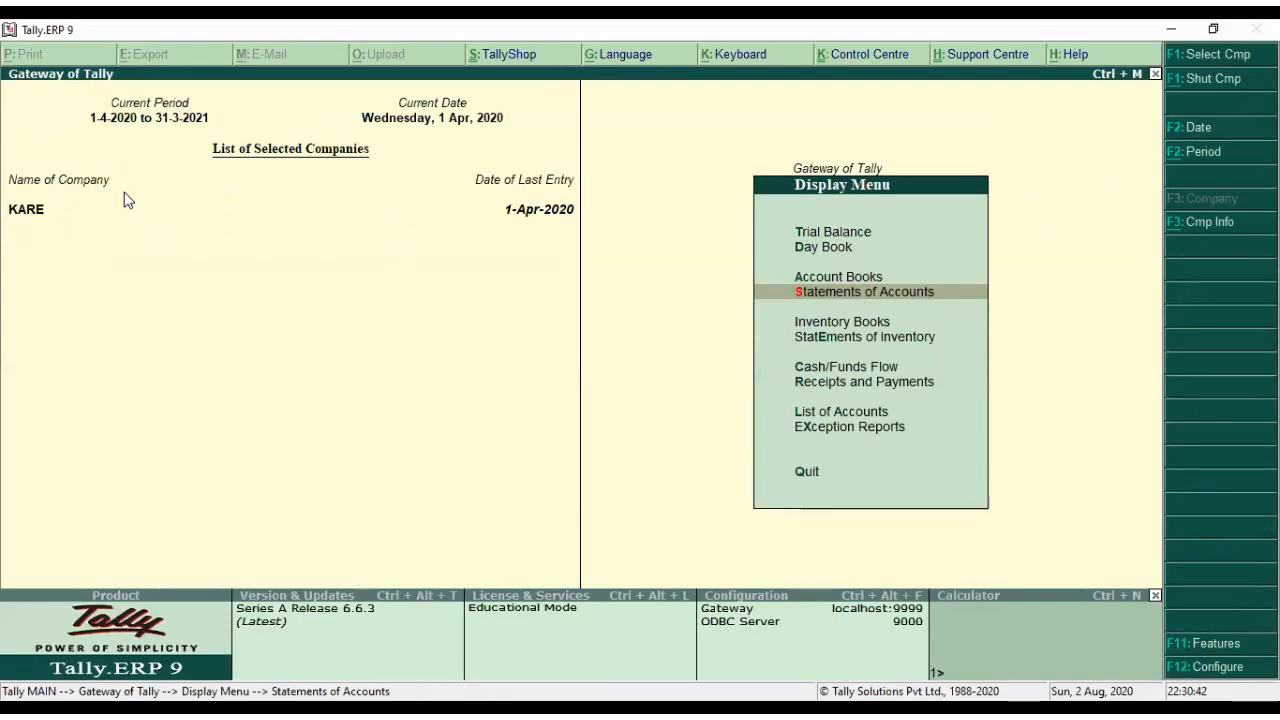
key("Escape")
- Enable Maintain budgets and controls in the company's accounting features and save the settings
key("F11")
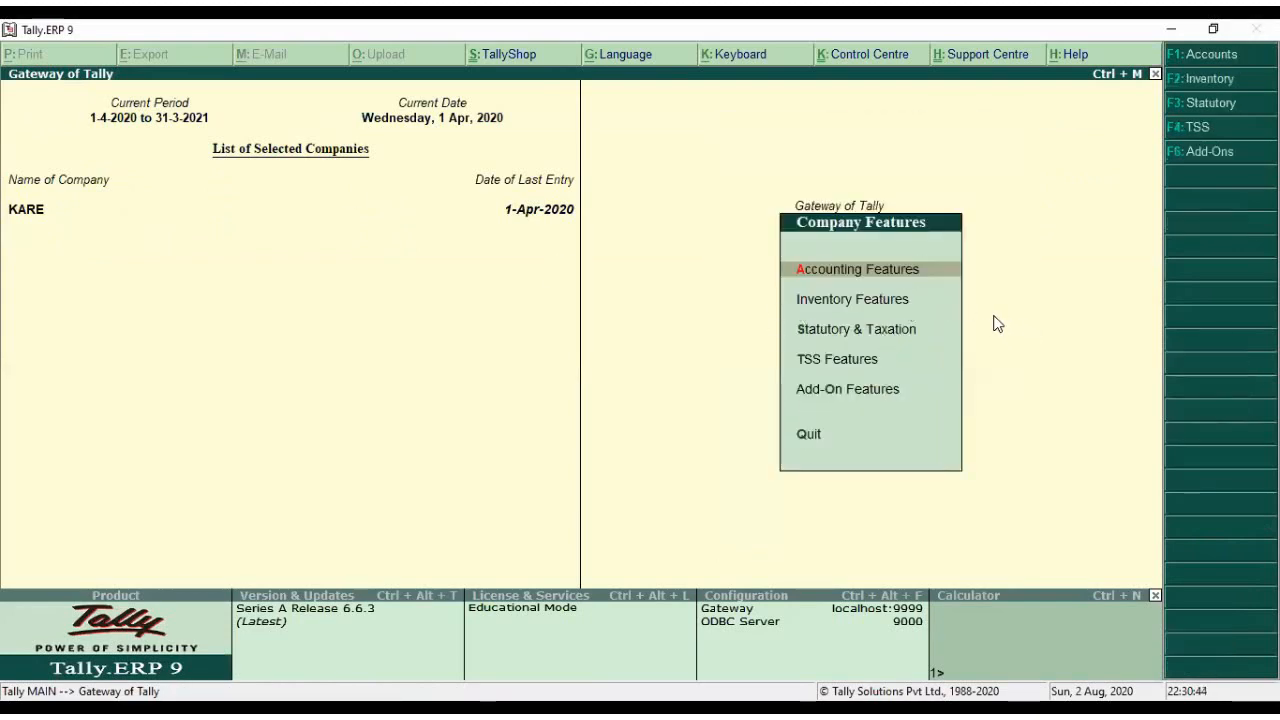
key("Return")
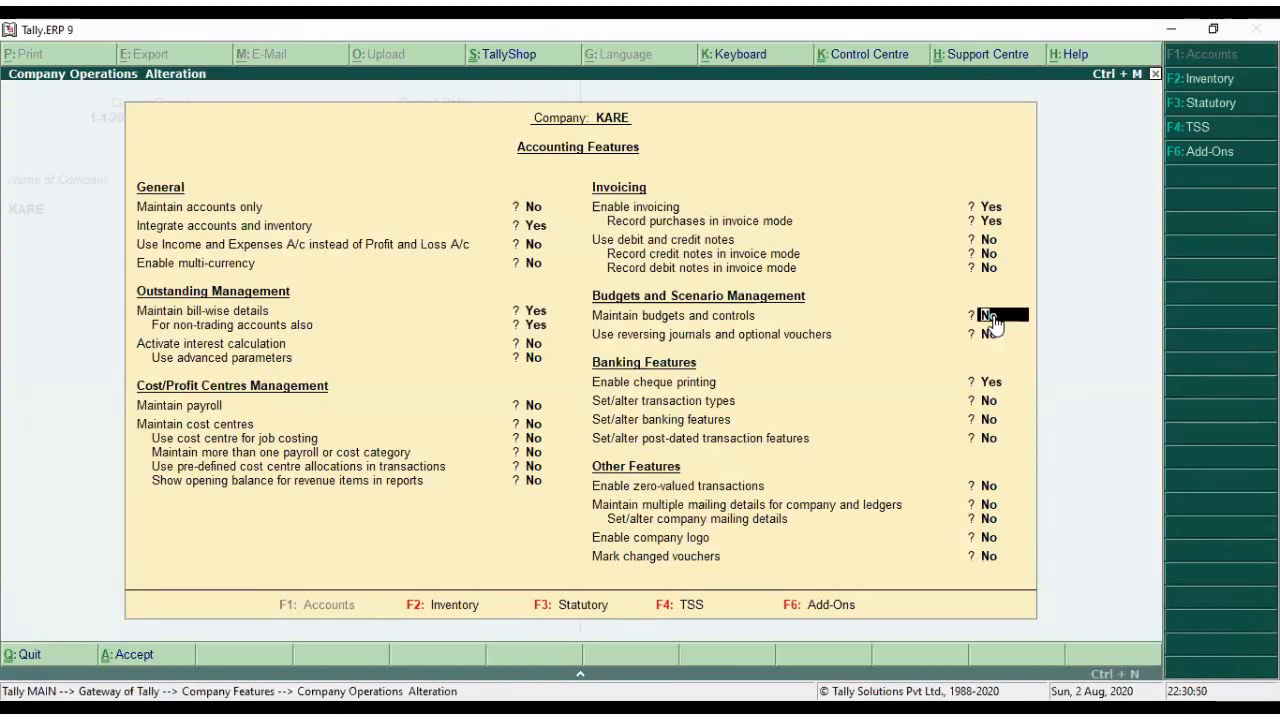
type("y")
left_click(992, 316)
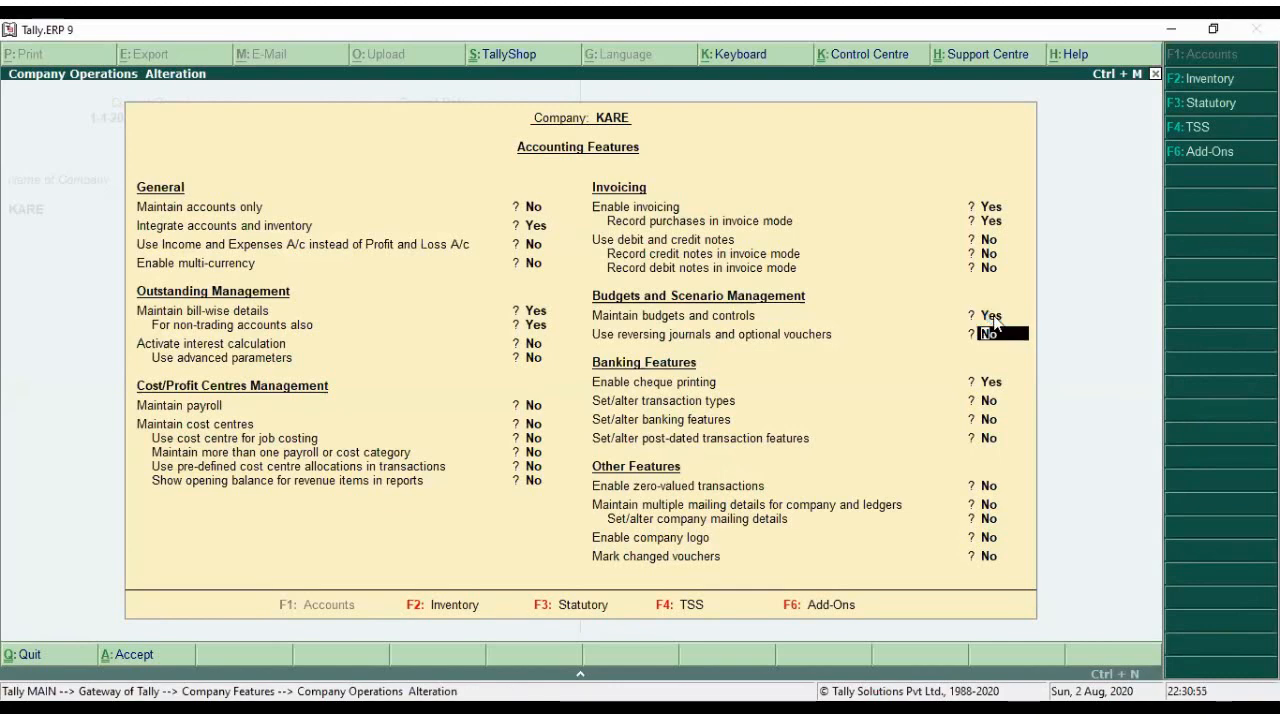
key("ctrl+a")
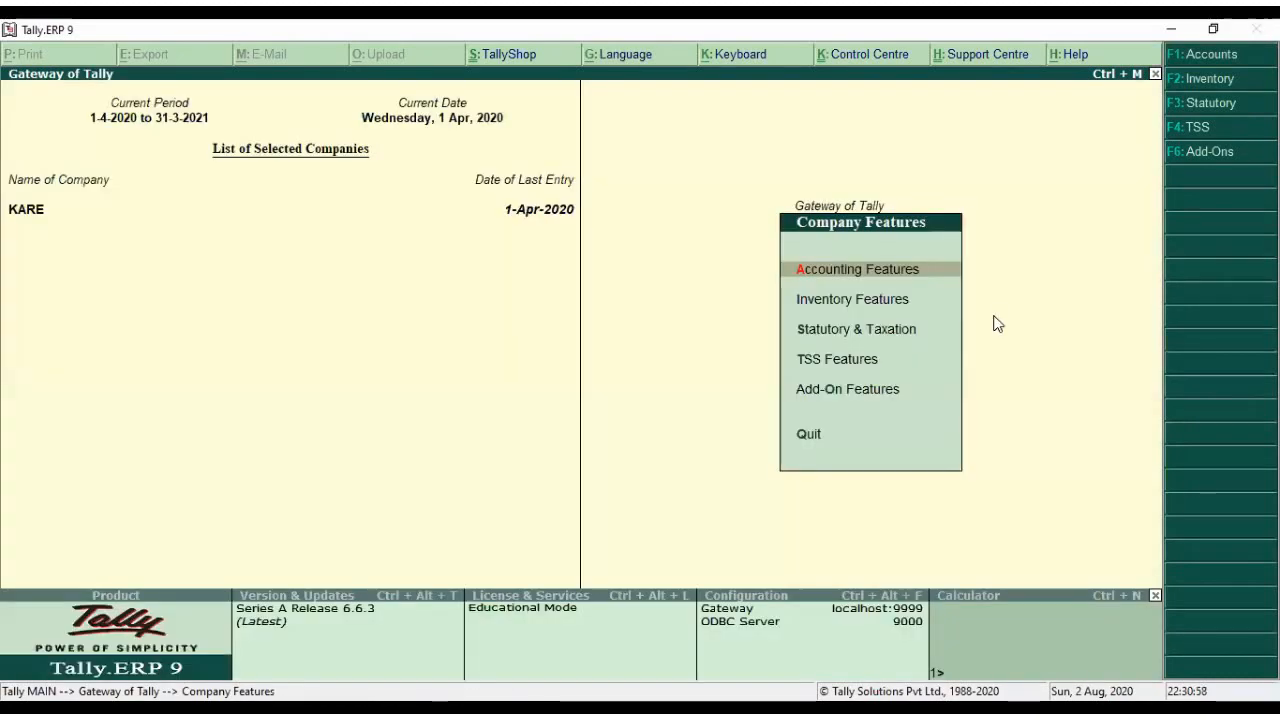
key("Escape")
key("n")
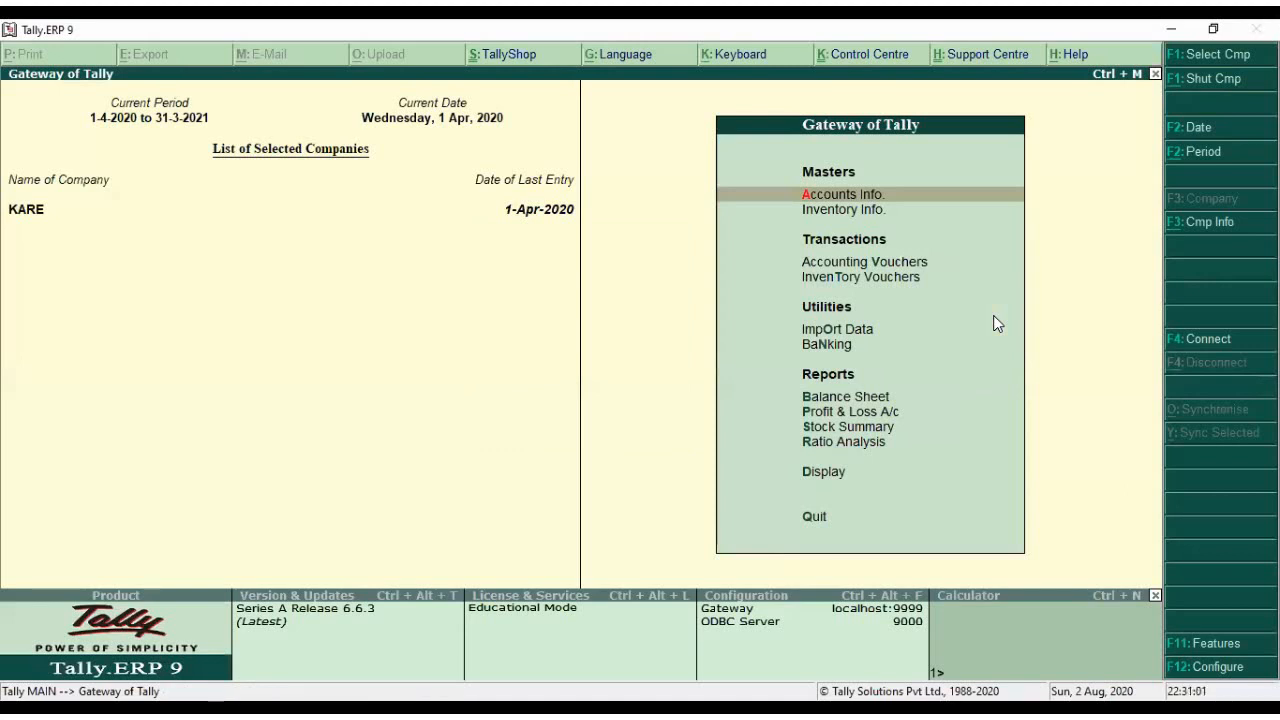
- Start creating a single ledger and name it KBS
key("Up")
key("Up")
key("Up")
key("Up")
key("Return")
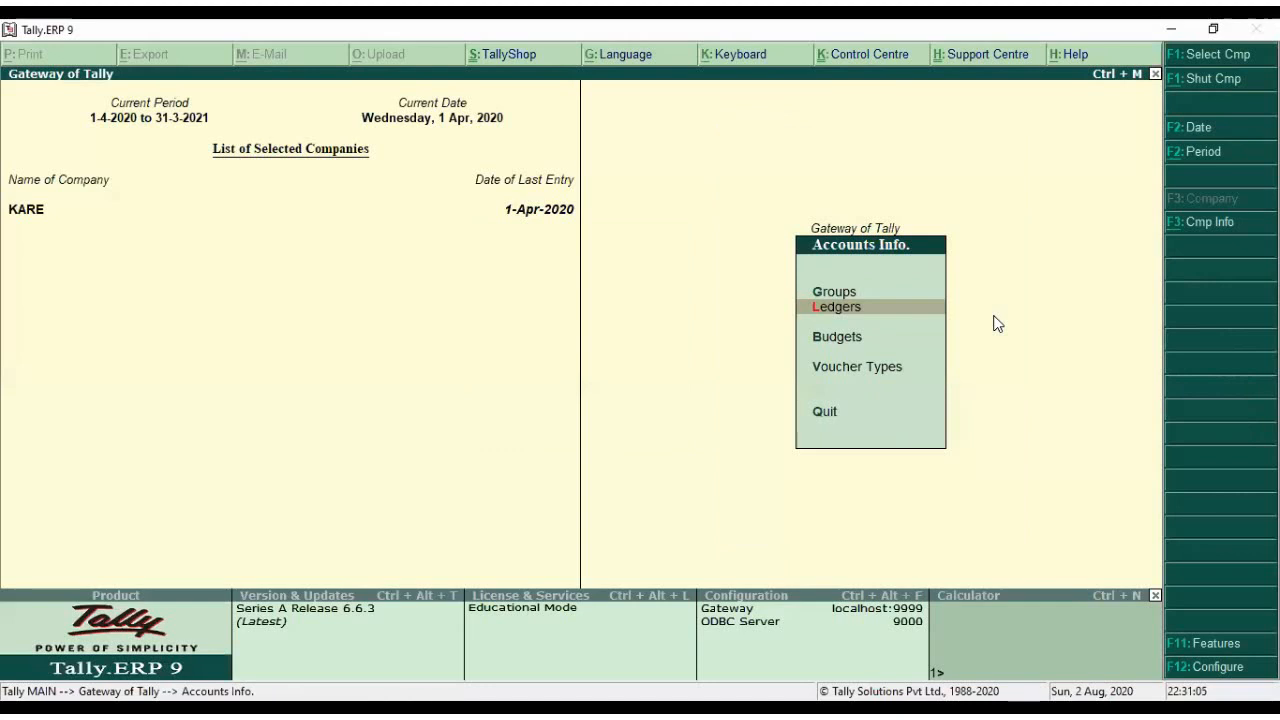
key("Return")
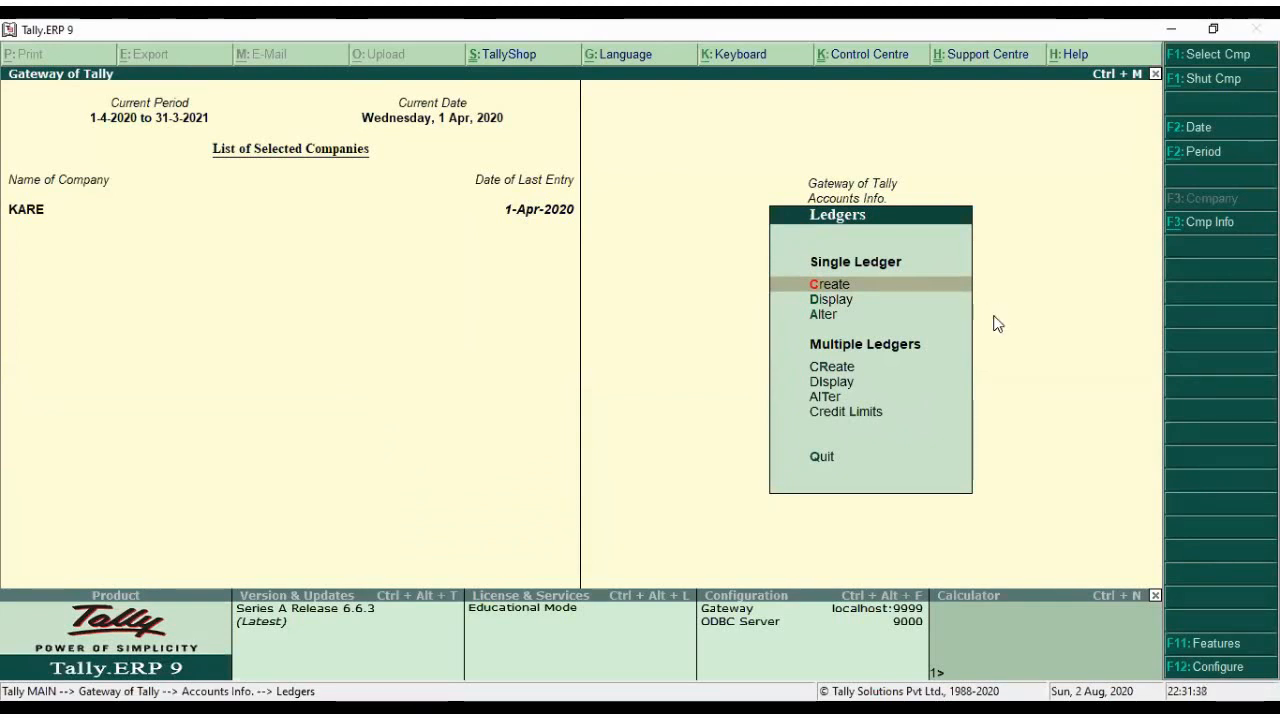
key("Return")
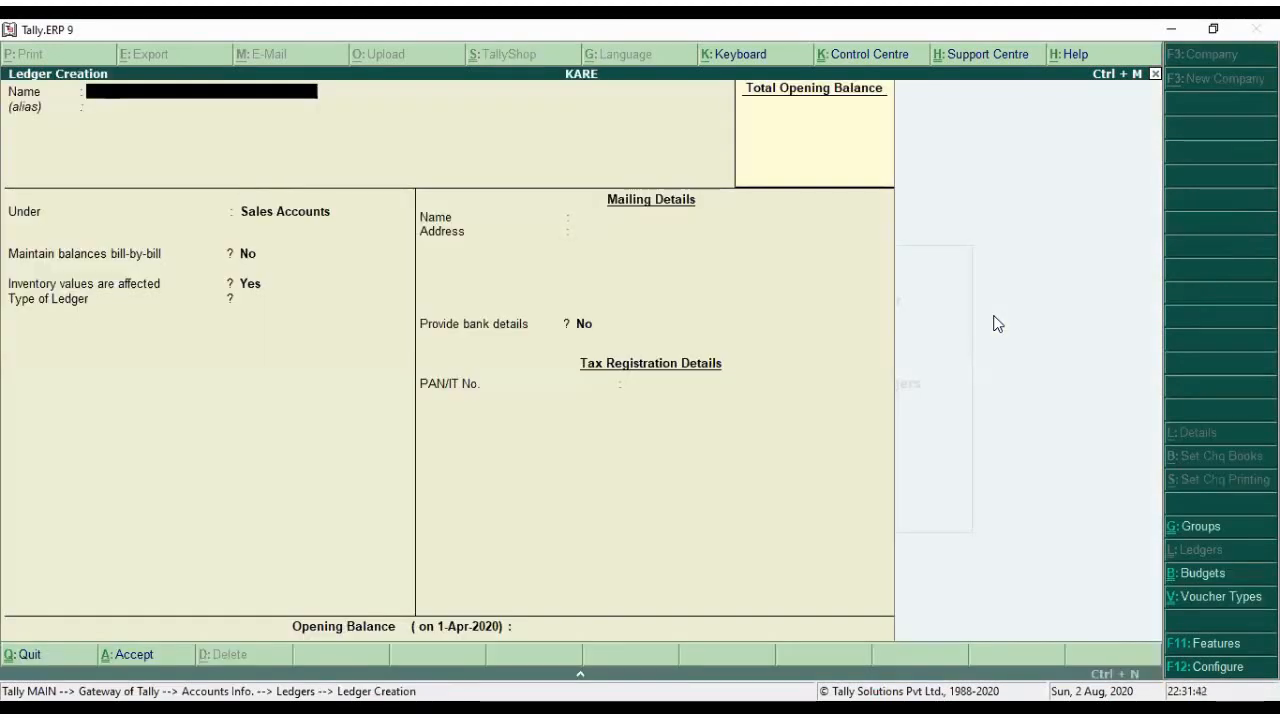
type("KB")
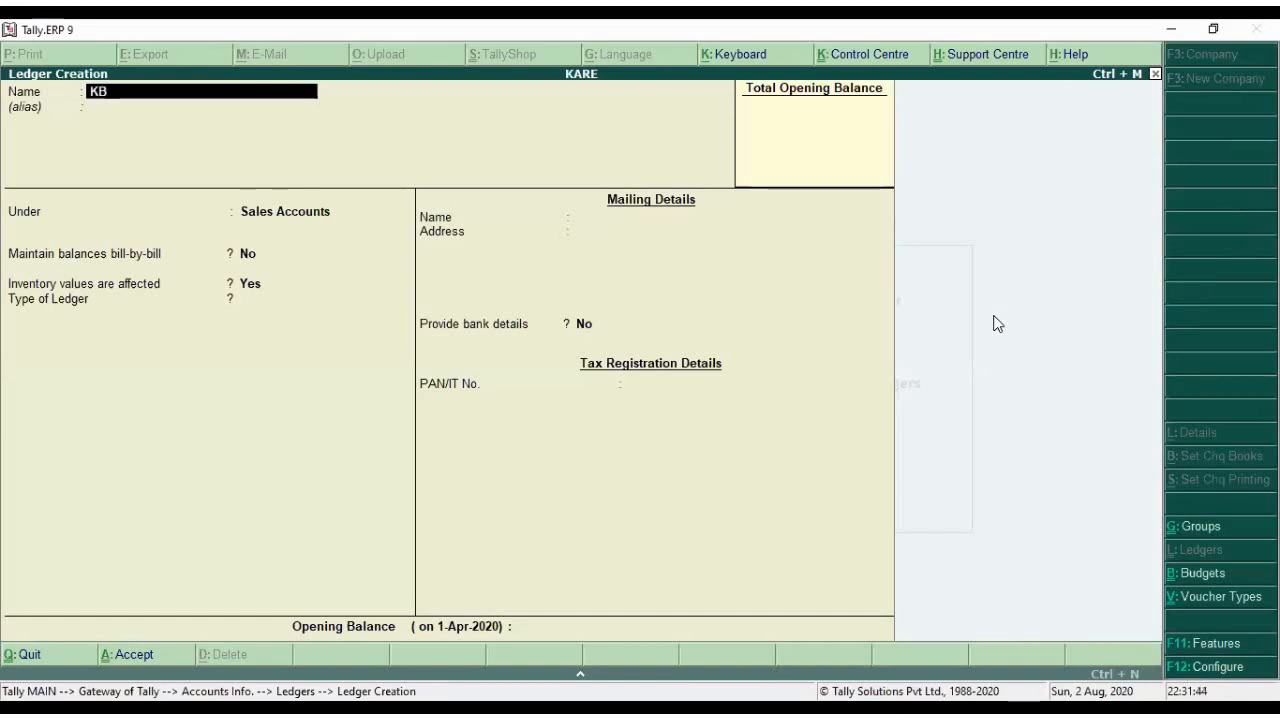
type("S")
key("Return")
key("Return")
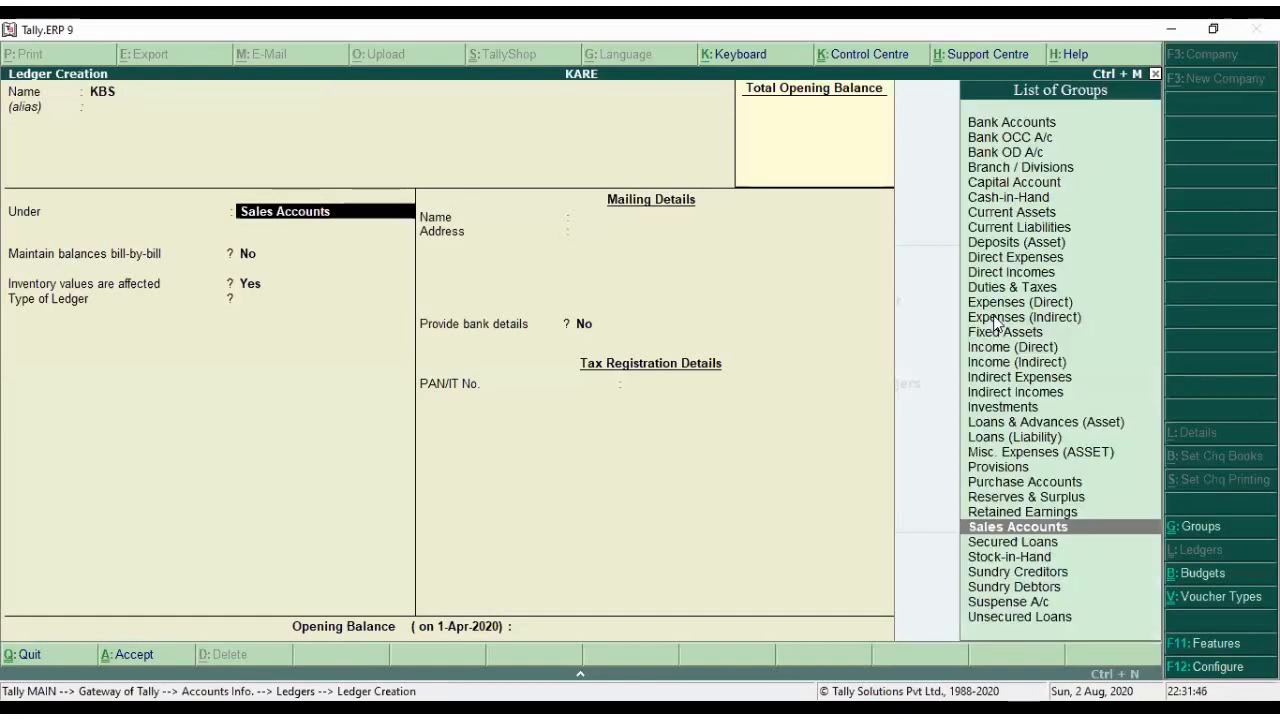
- Place the KBS ledger under Sundry Debtors and turn on bill-by-bill balances for it
key("Down")
key("Down")
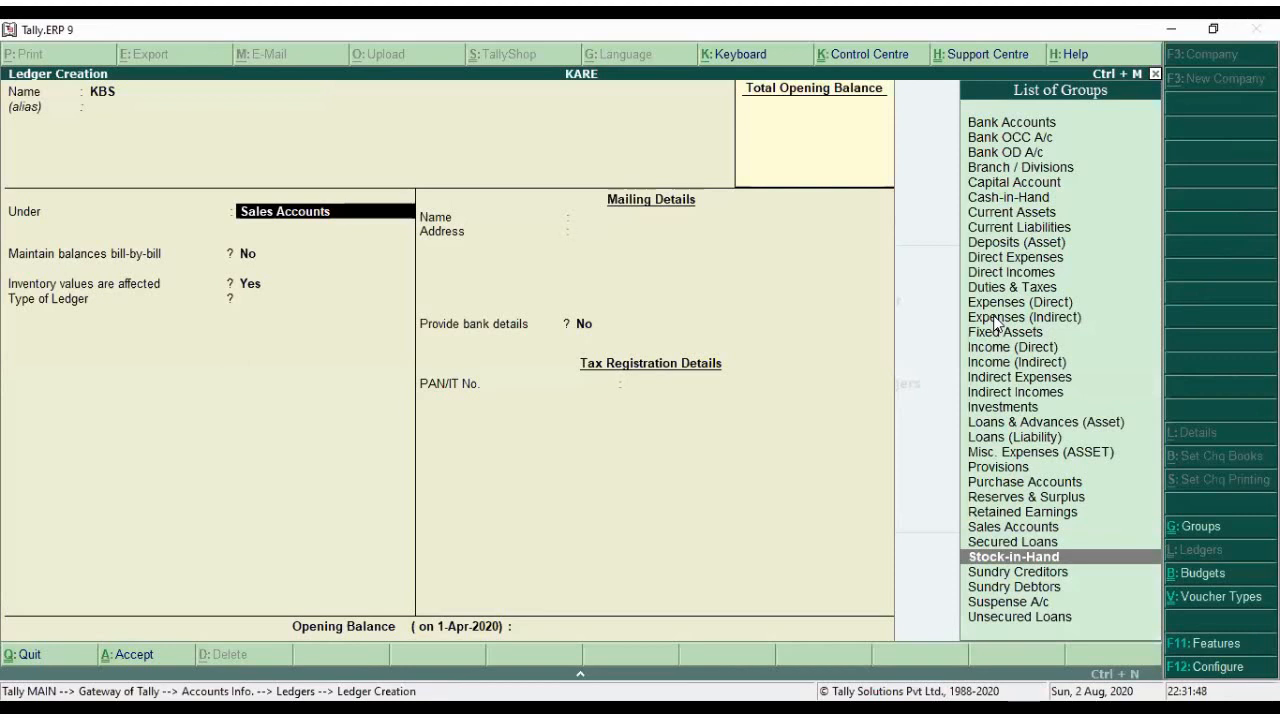
key("Down")
key("Down")
key("Return")
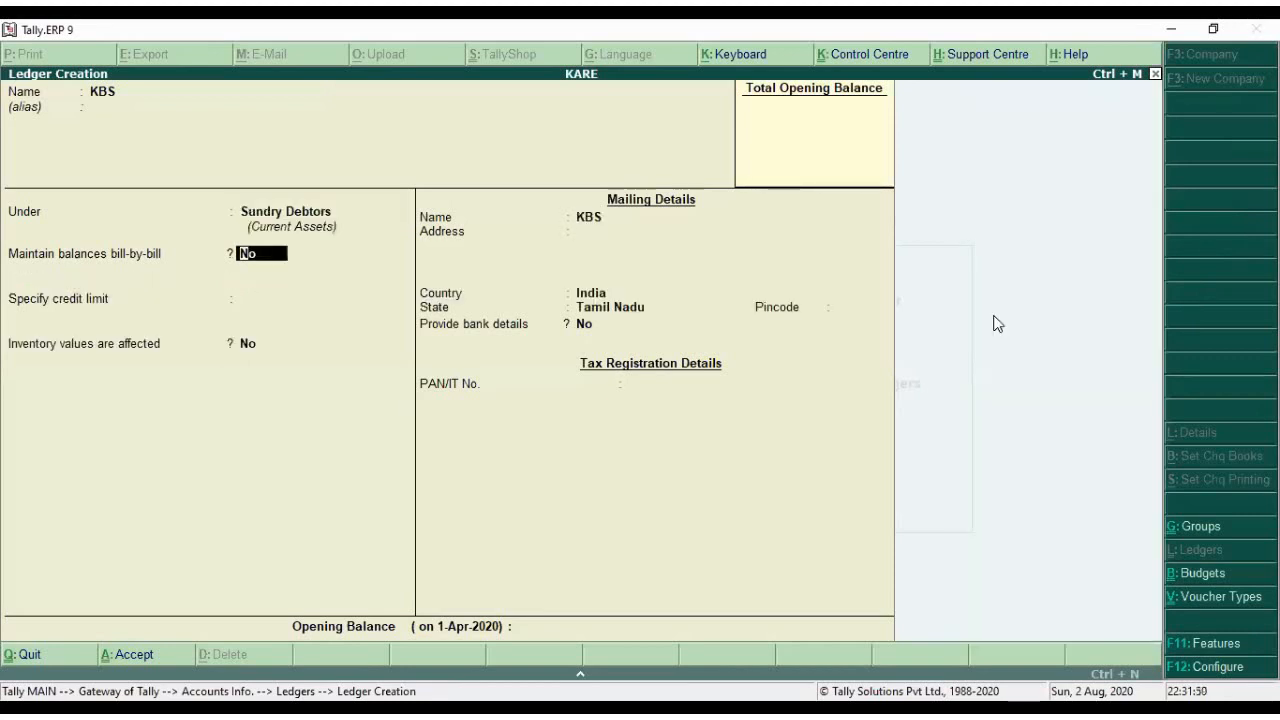
key("y")
key("Return")
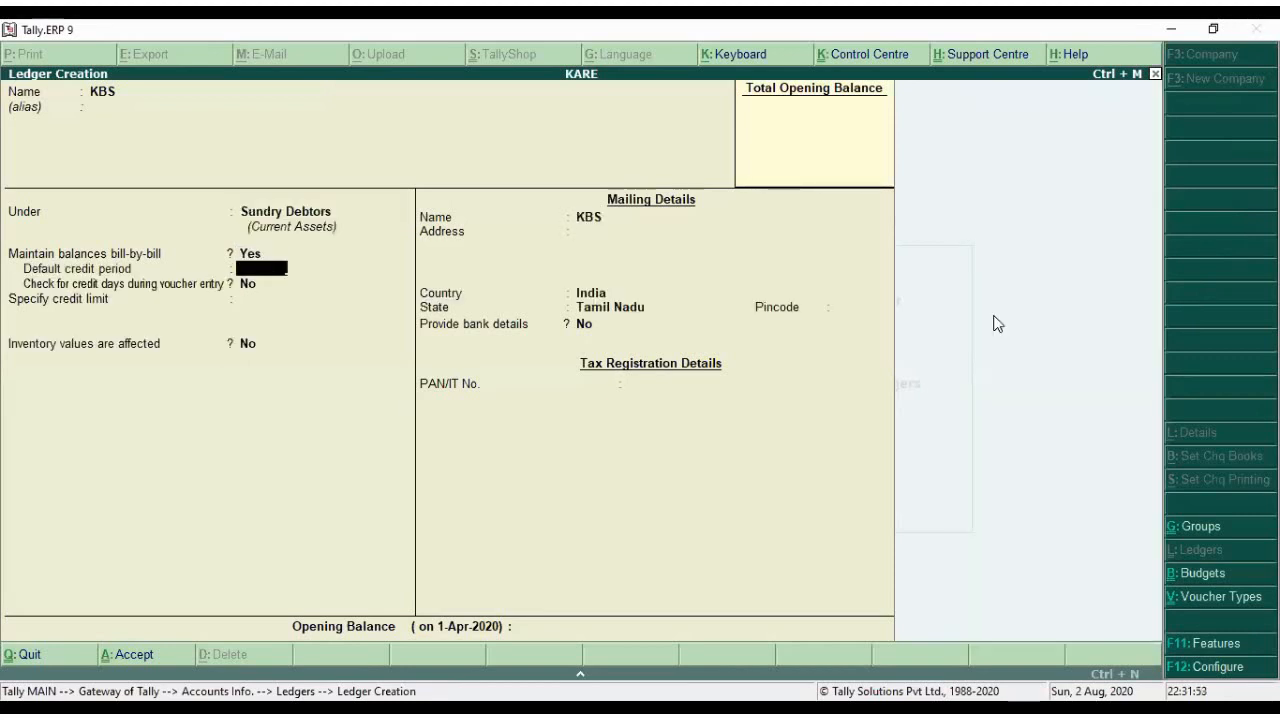
- Set the KBS credit limit to 50,000, save the ledger with the remaining defaults and leave ledger creation
key("Return")
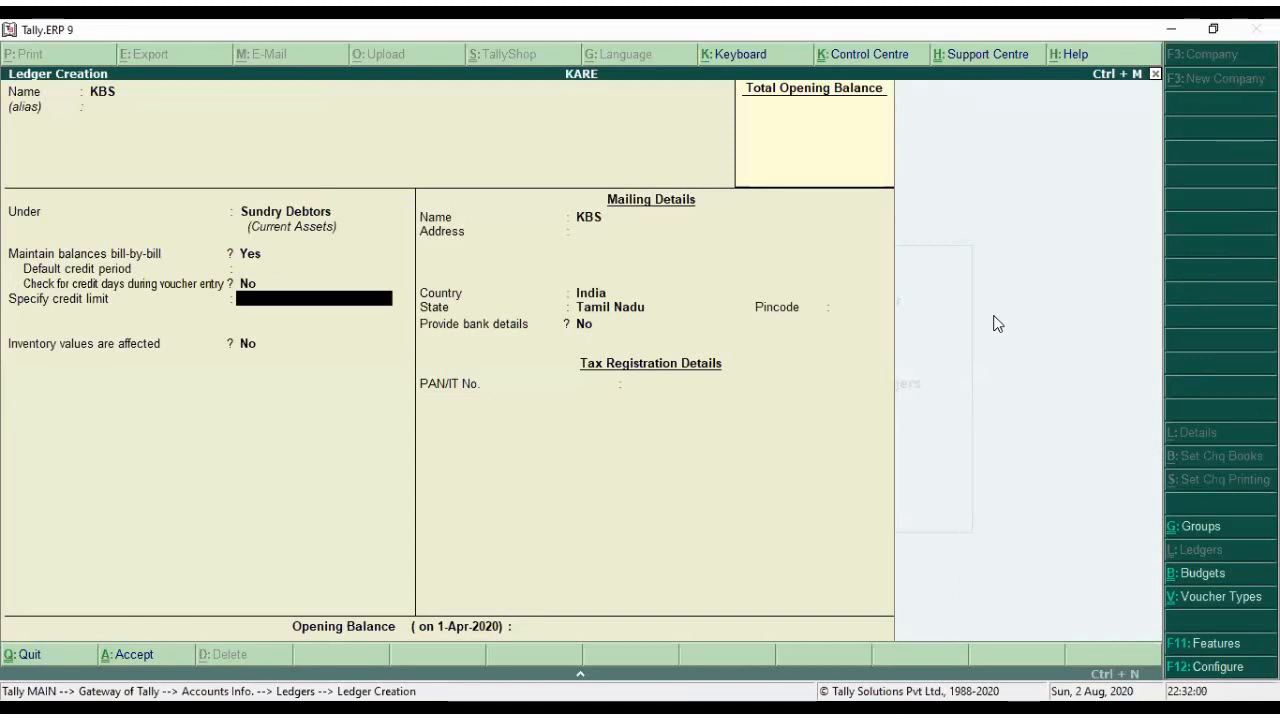
type("50000")
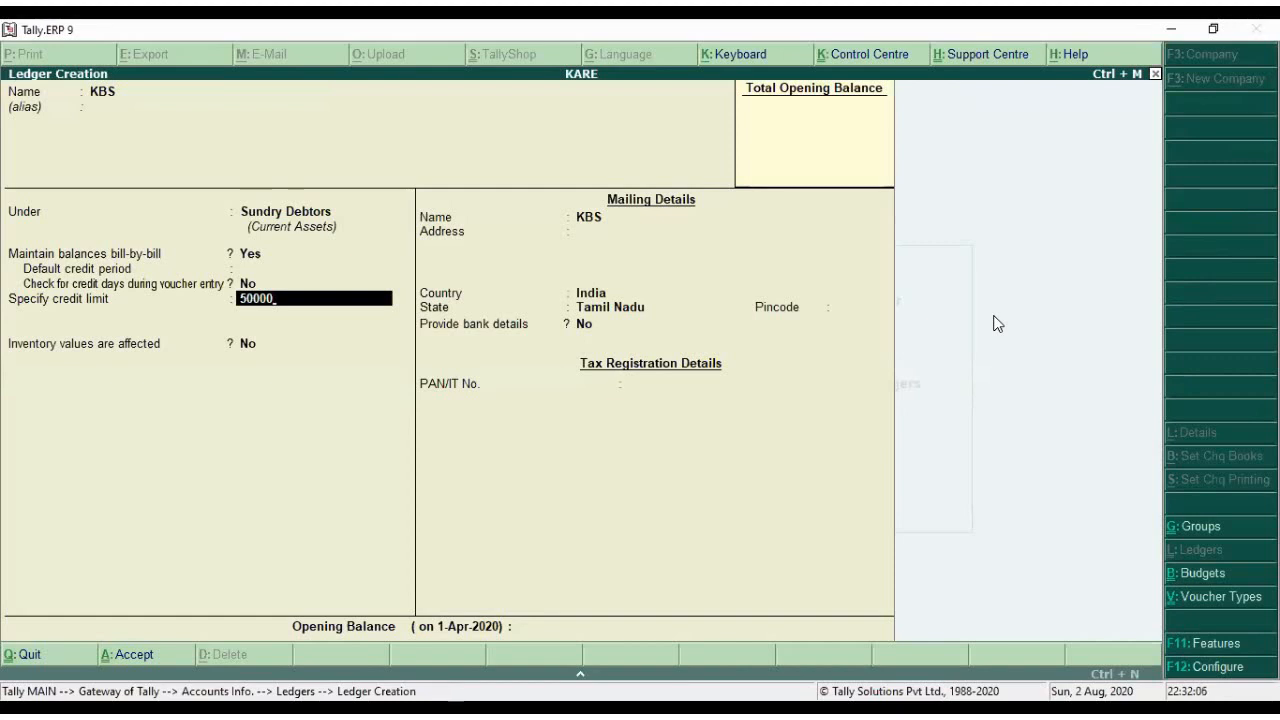
key("Return")
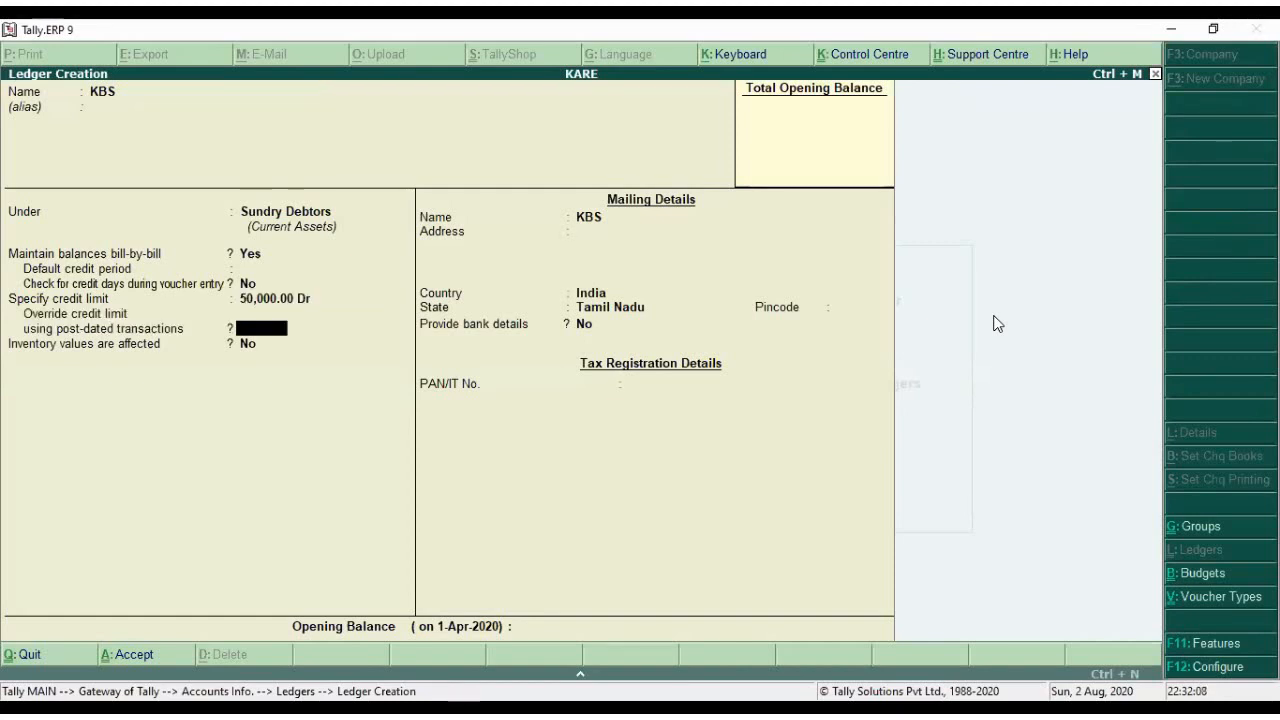
key("Return")
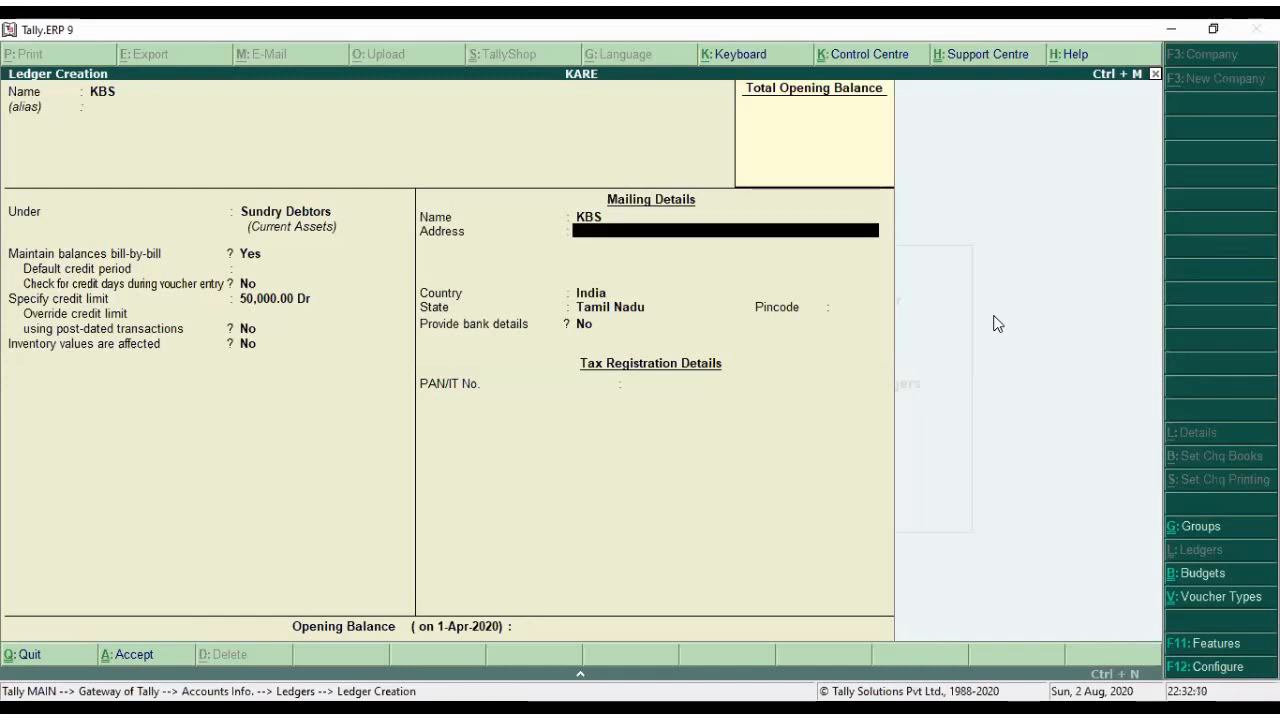
key("Return")
key("Return")
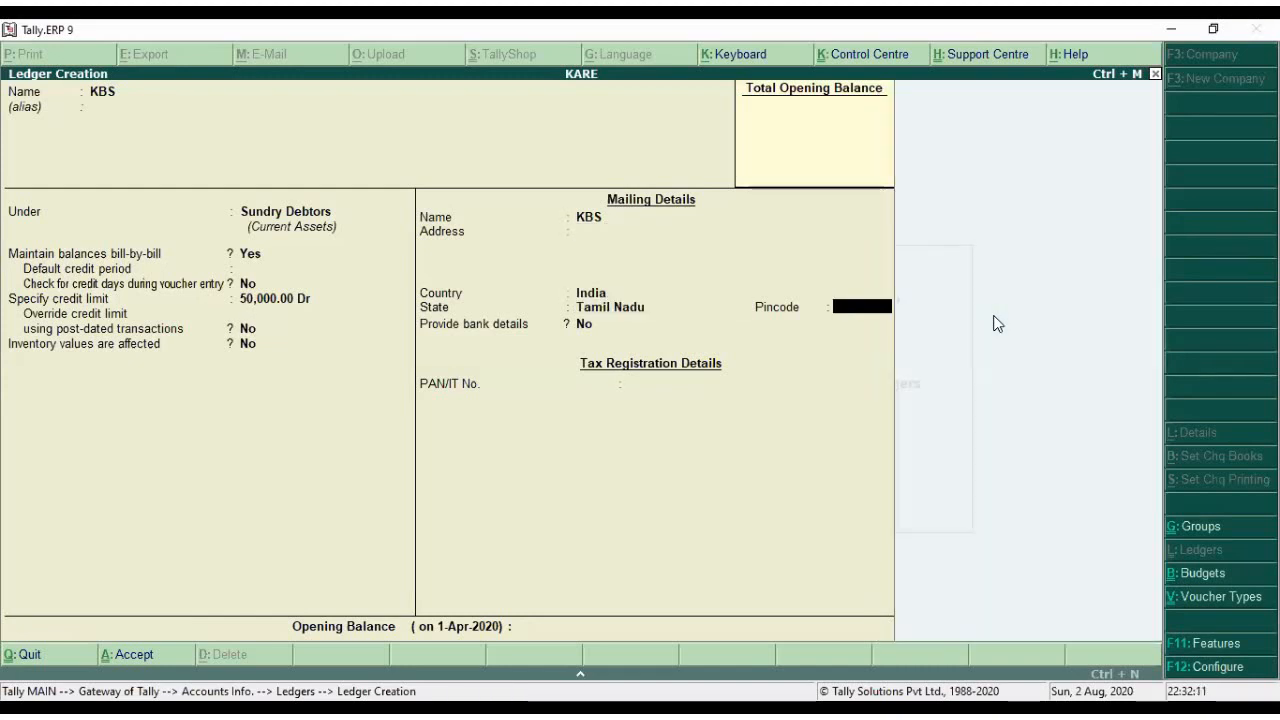
key("Return")
key("Return")
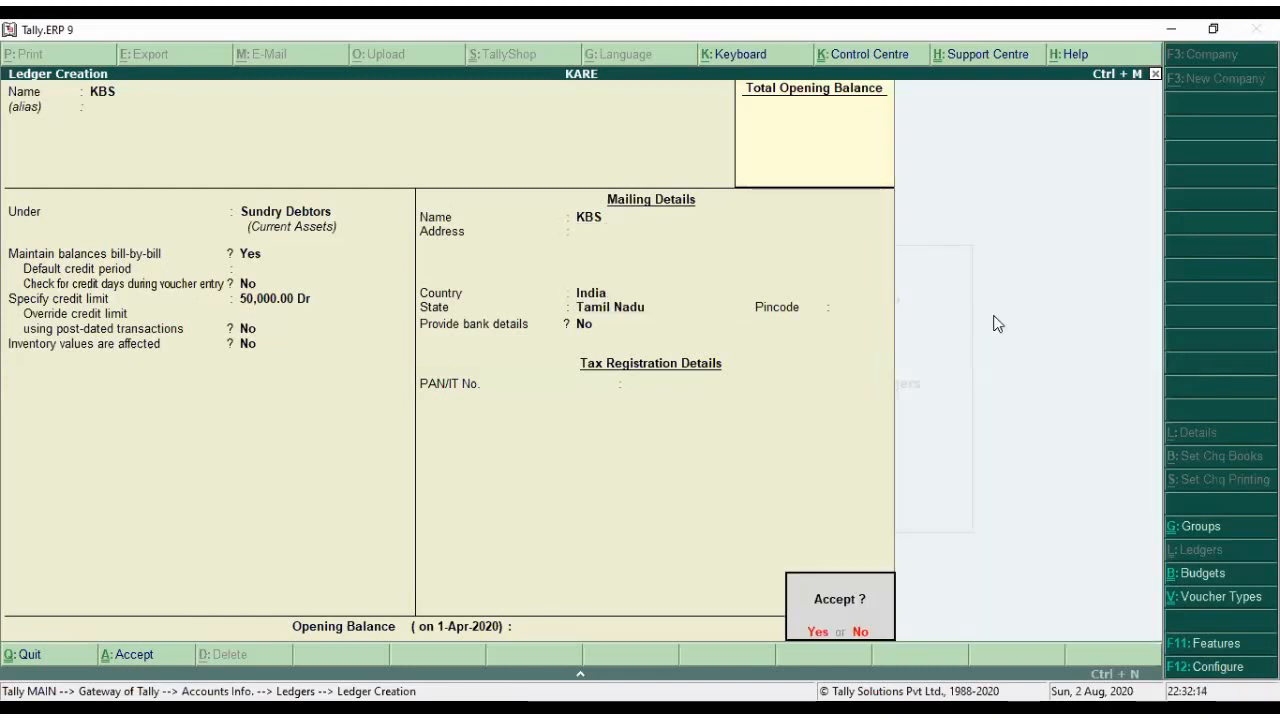
key("Return")
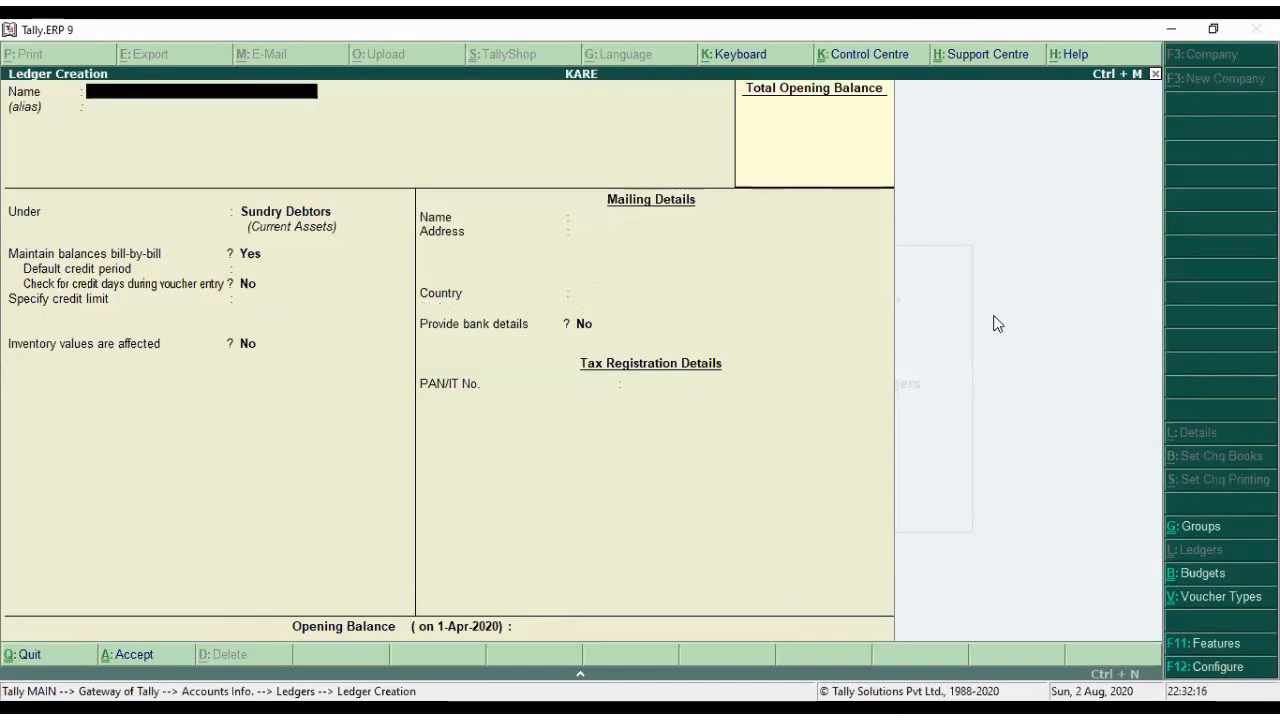
key("Escape")
key("Escape")
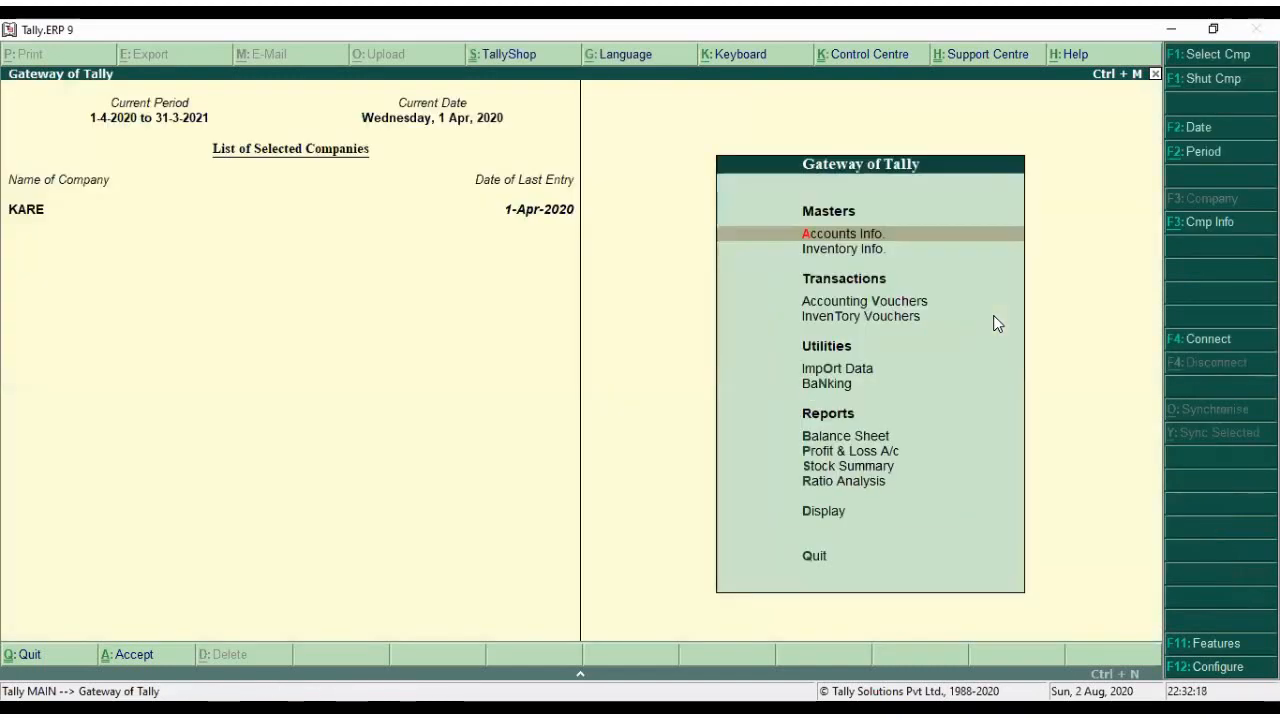
- Start a sales entry in voucher mode and debit KBS with 50,001, leaving the despatch details blank
key("Down")
key("Down")
key("Return")
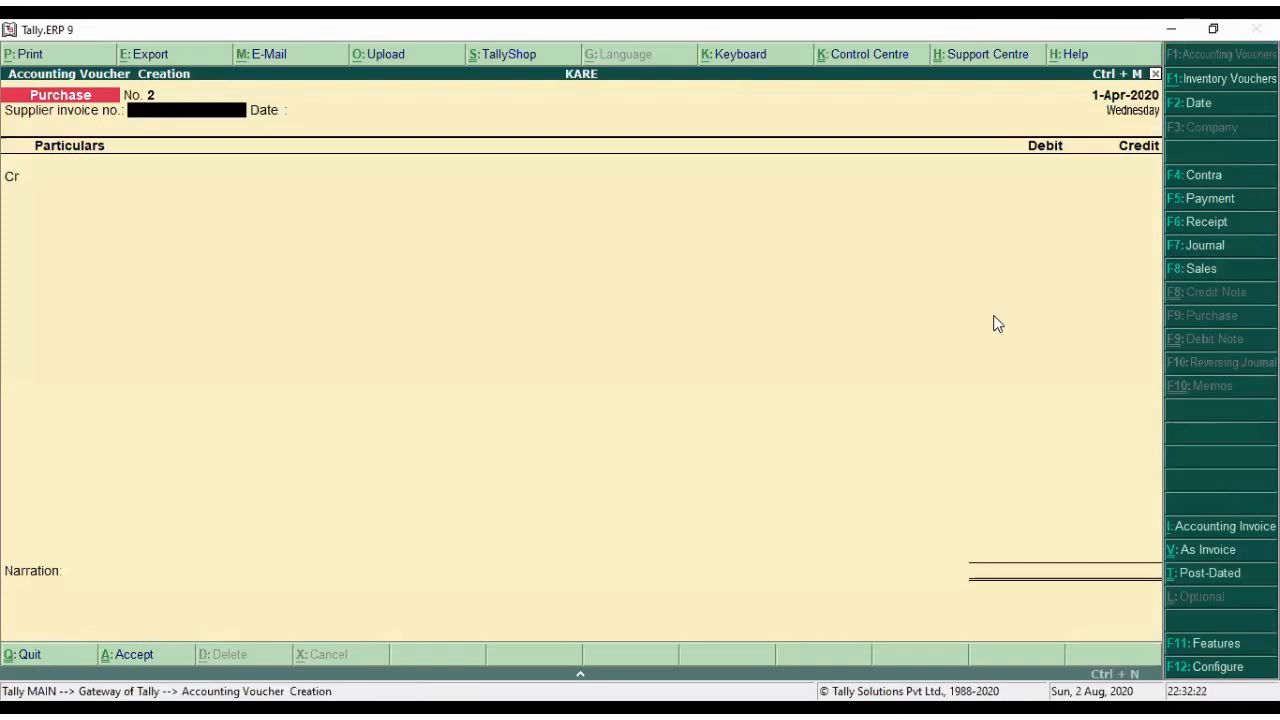
key("F8")
key("ctrl+v")
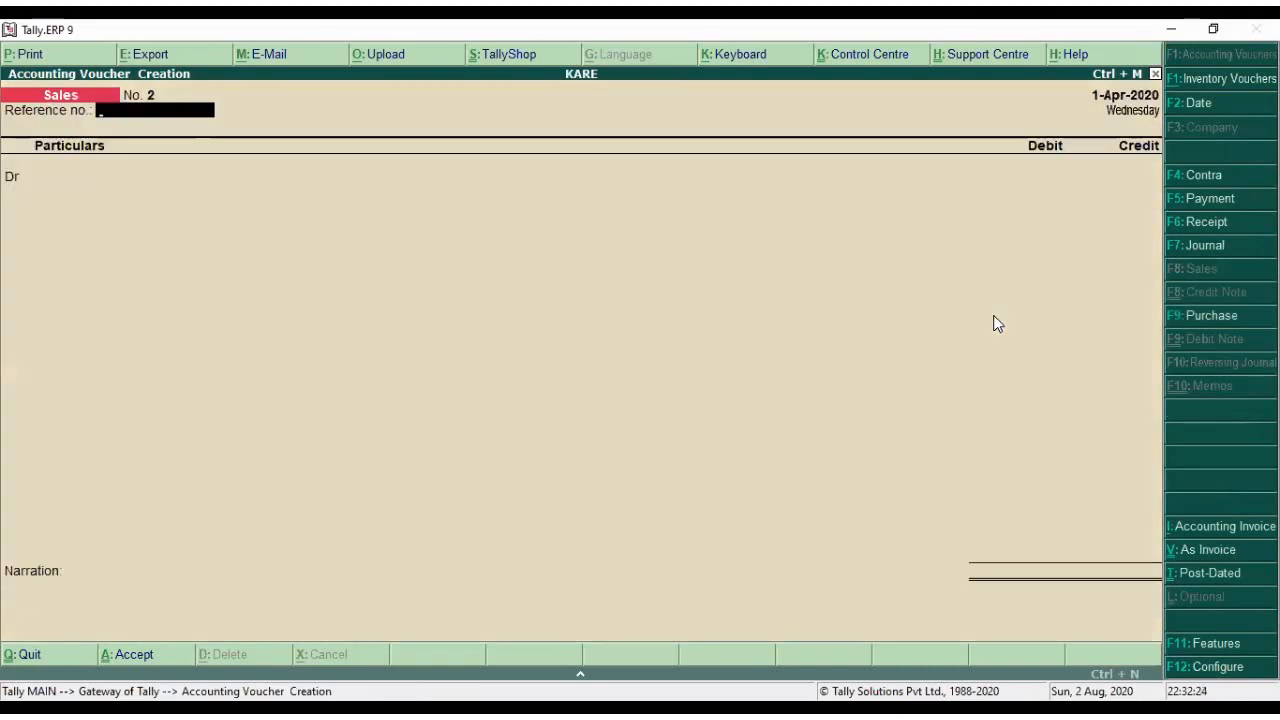
key("Return")
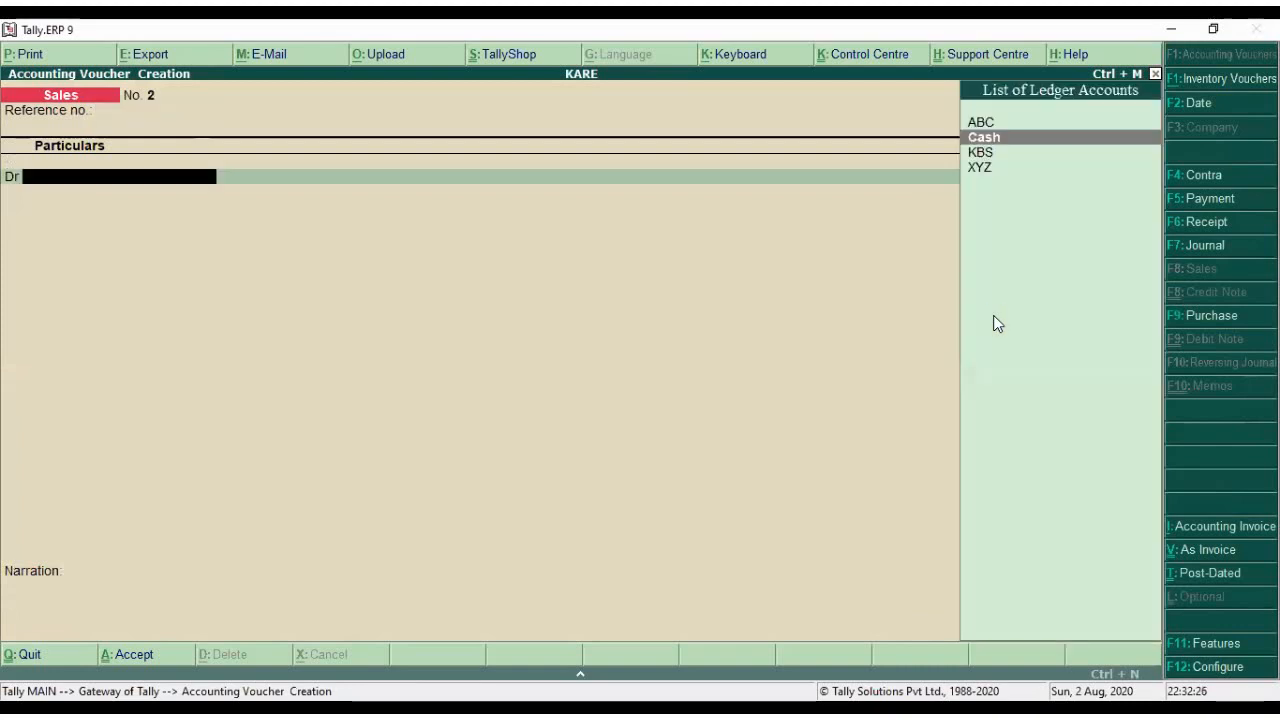
key("Return")
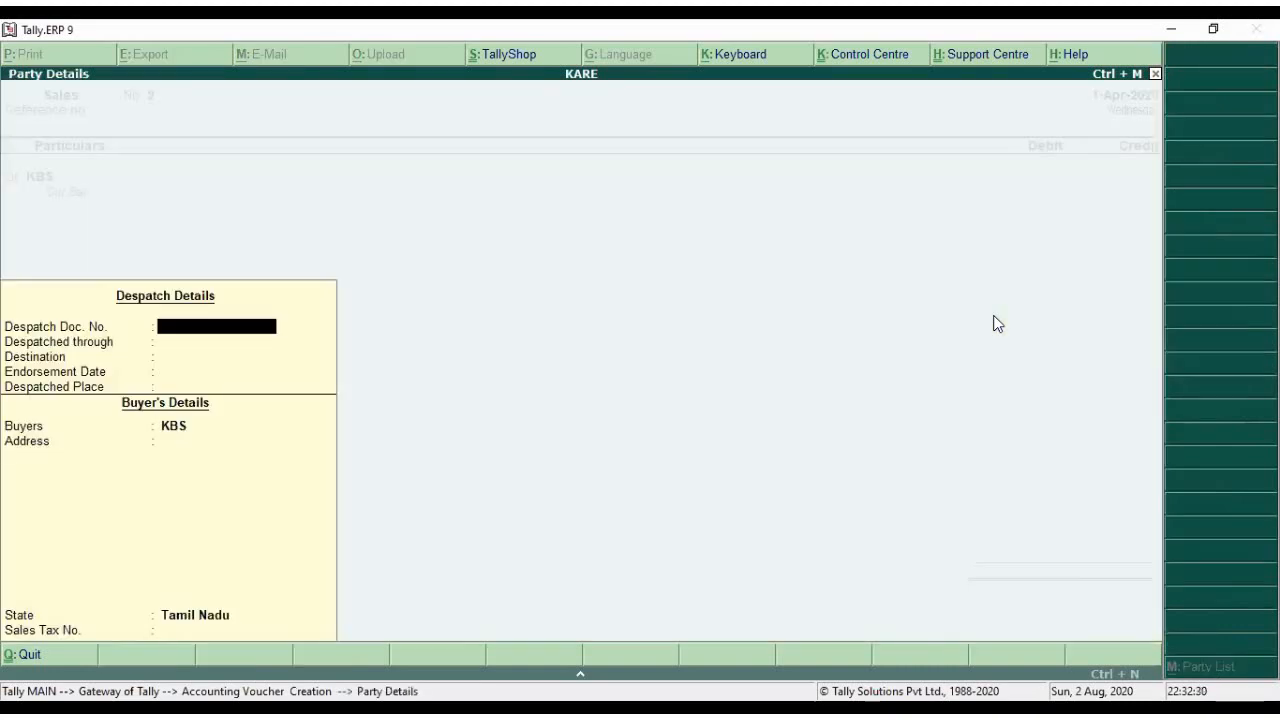
key("ctrl+a")
type("5")
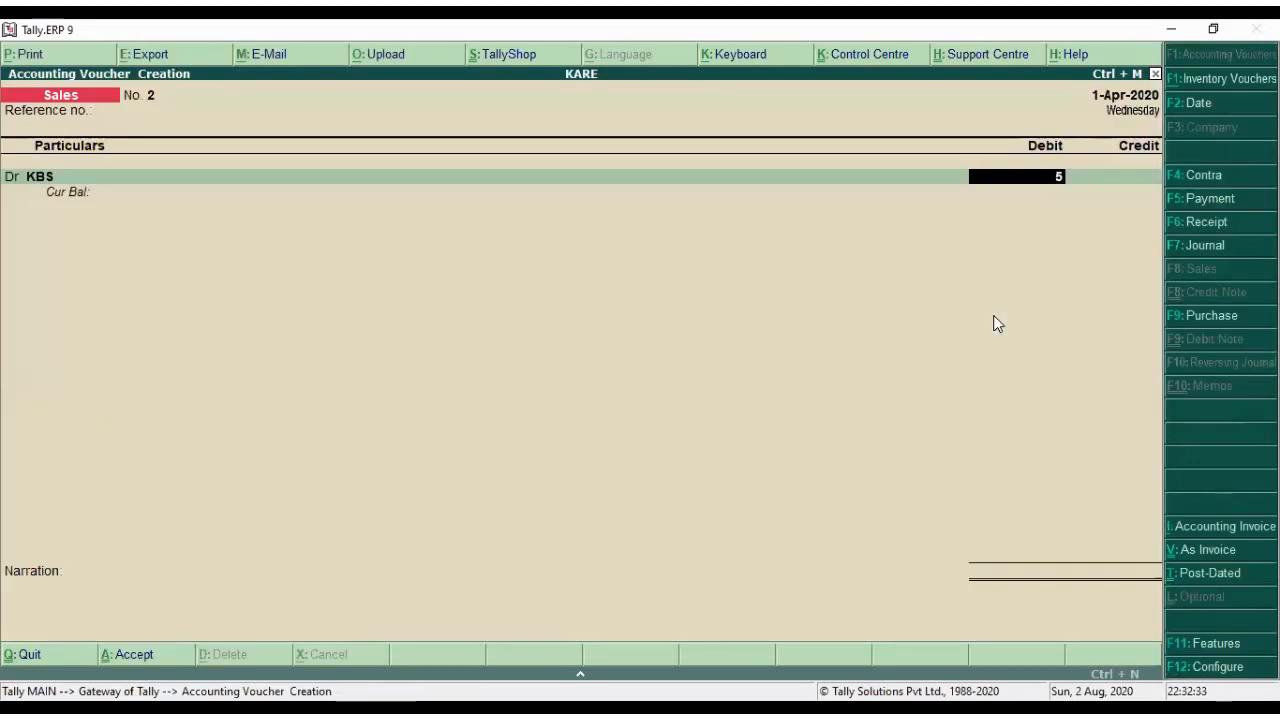
type("0001")
key("Return")
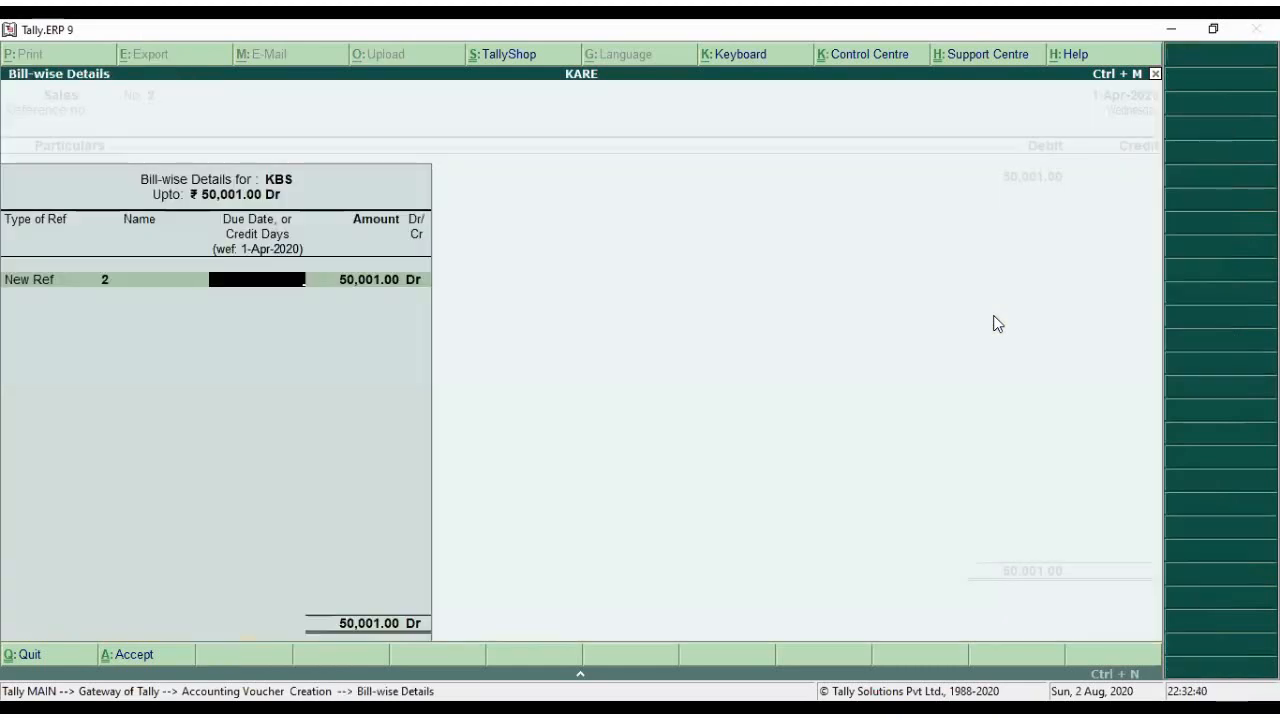
- Allocate the KBS debit of 50,001 to New Ref 2 with 55 credit days
type("55")
key("Return")
key("Return")
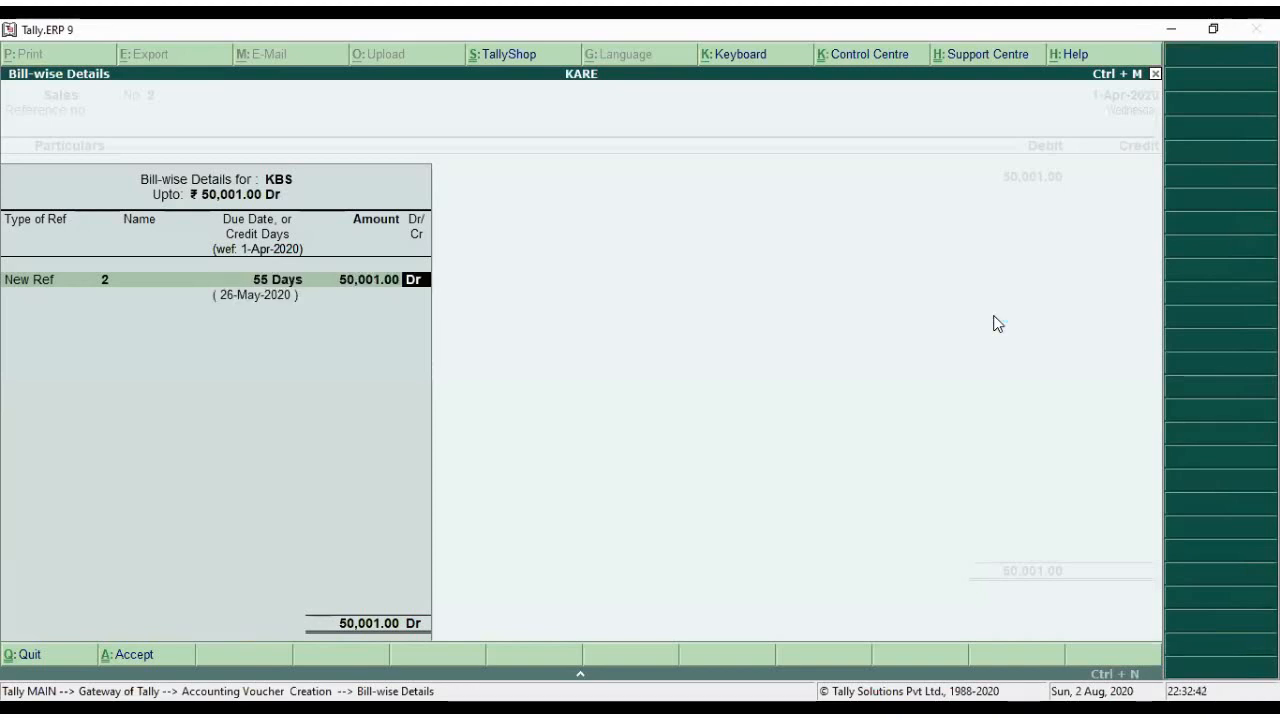
key("BackSpace")
key("BackSpace")
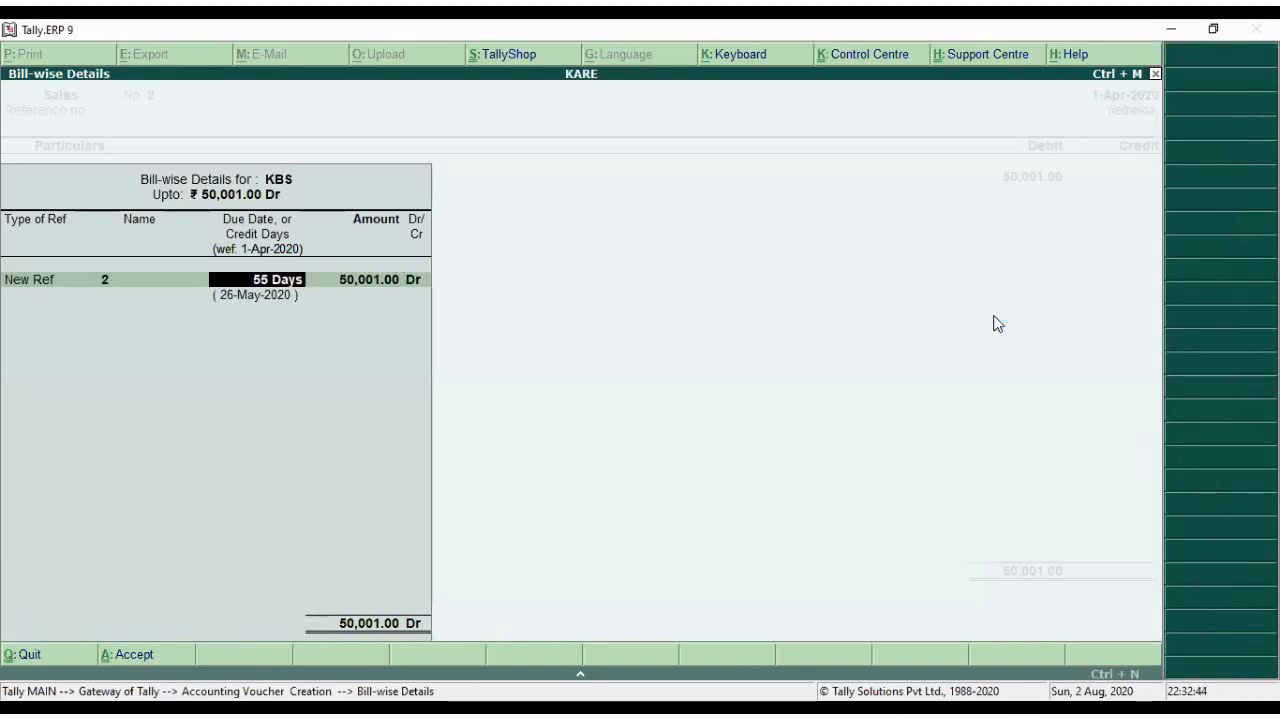
key("BackSpace")
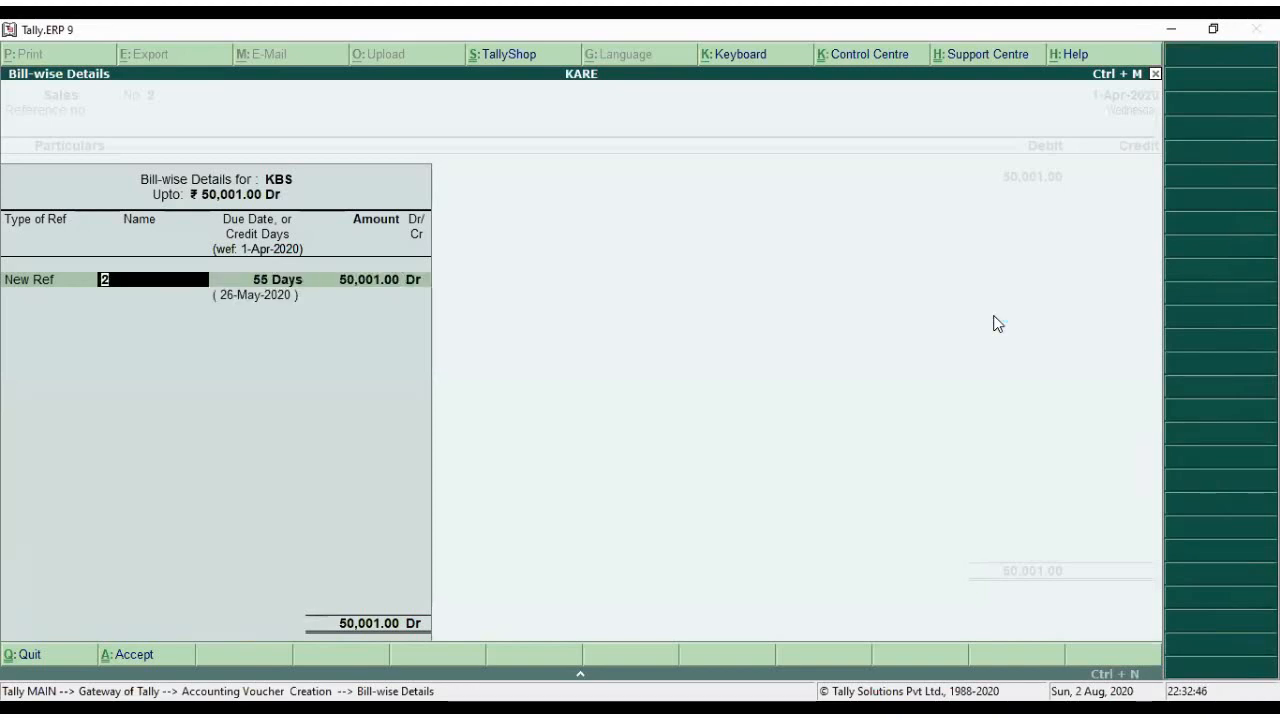
key("Return")
key("Return")
key("Return")
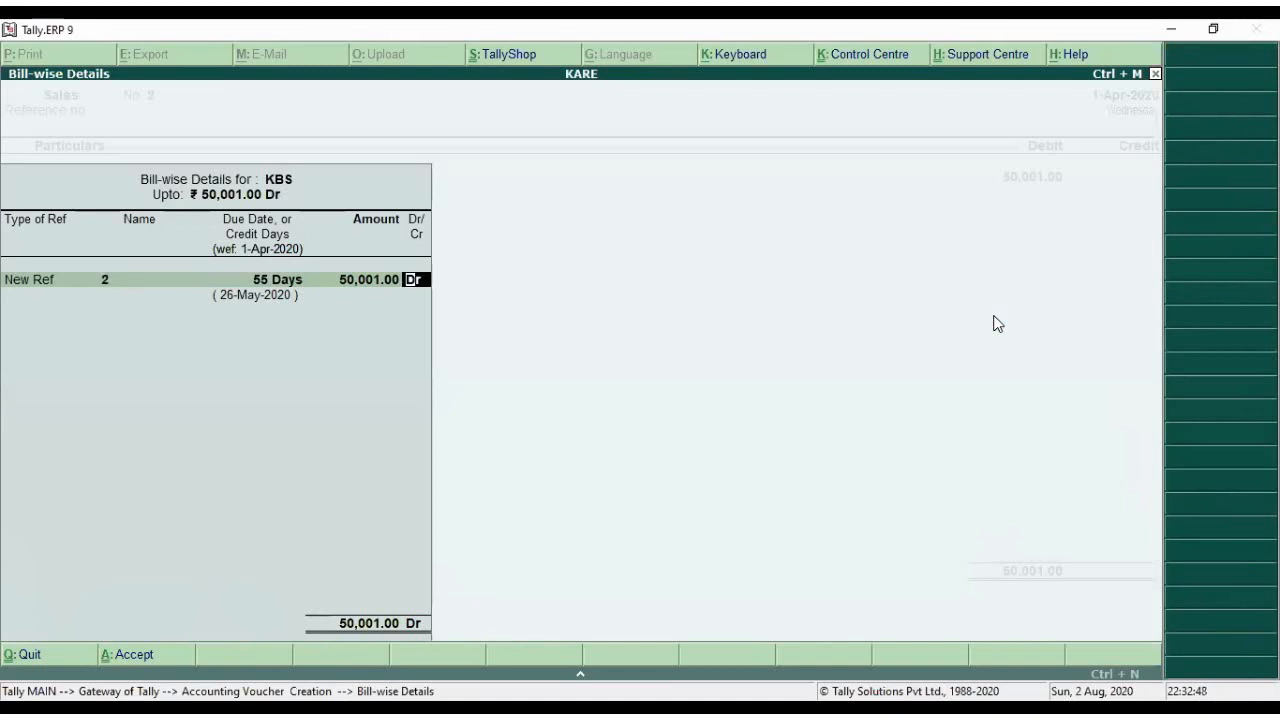
key("Return")
- Credit the Sales ledger with 50,001 without item allocations, try to accept the voucher and quit it unsaved
key("Return")
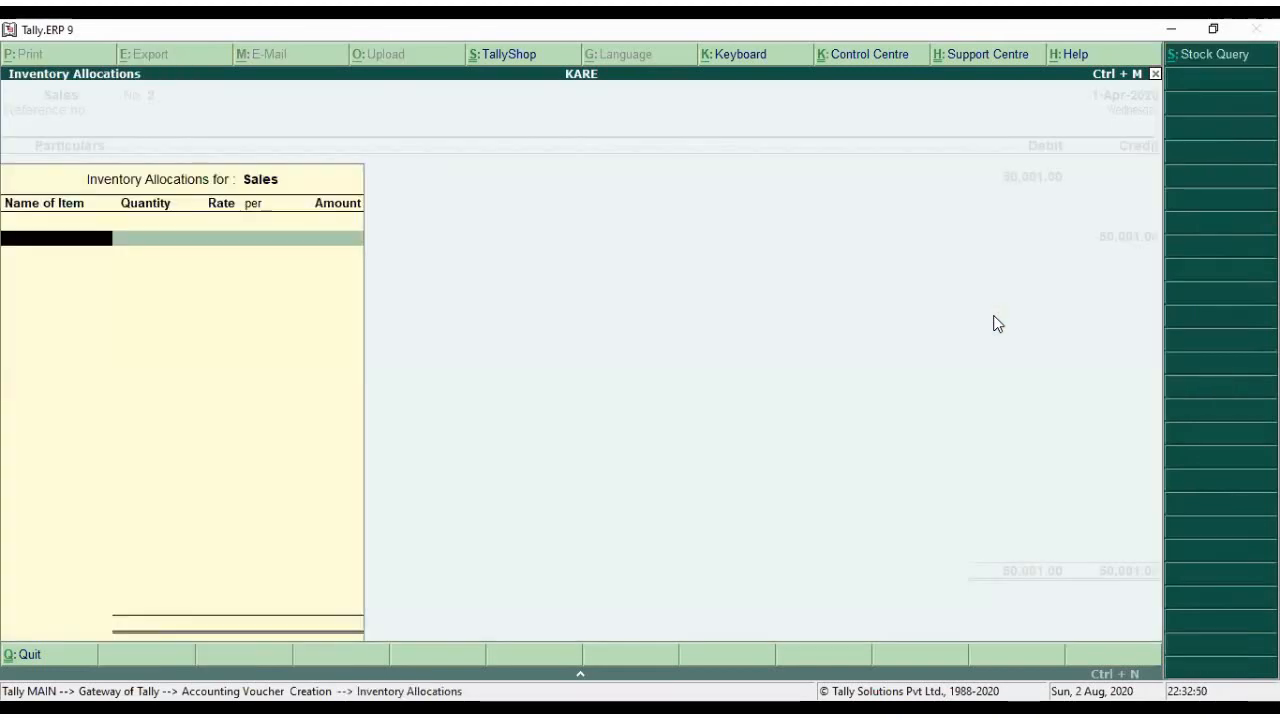
key("Return")
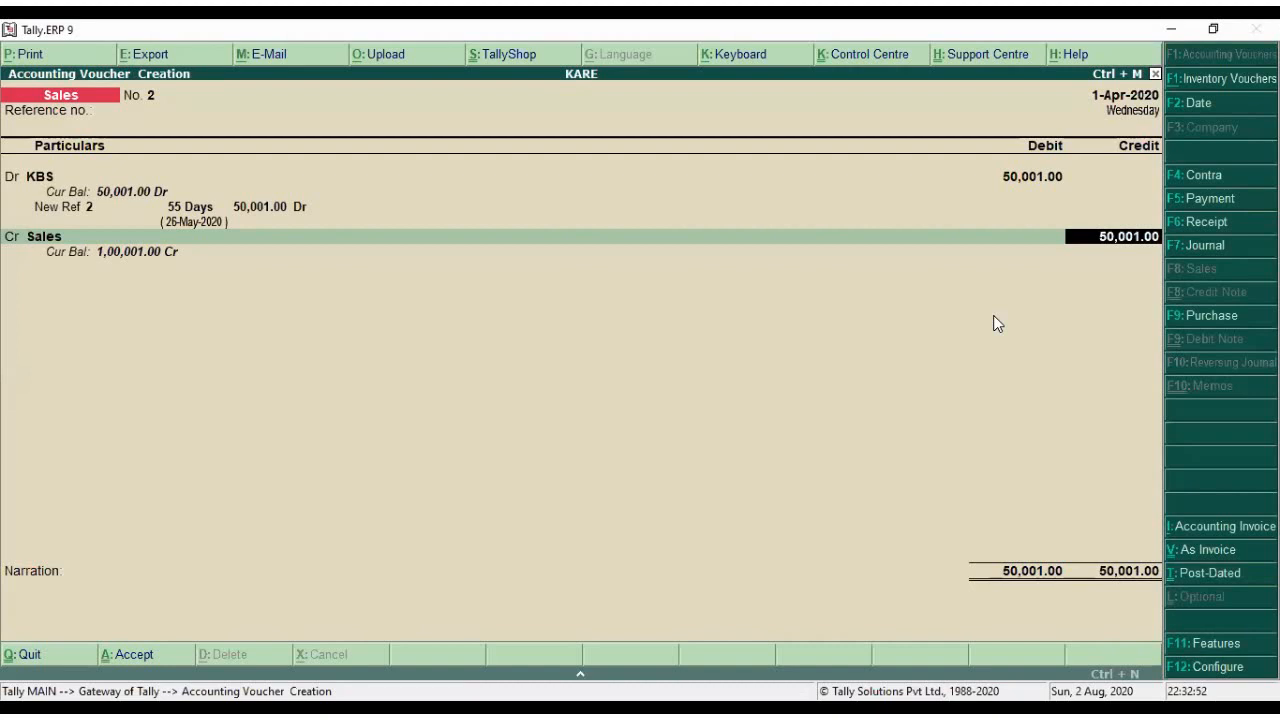
key("Return")
key("Return")
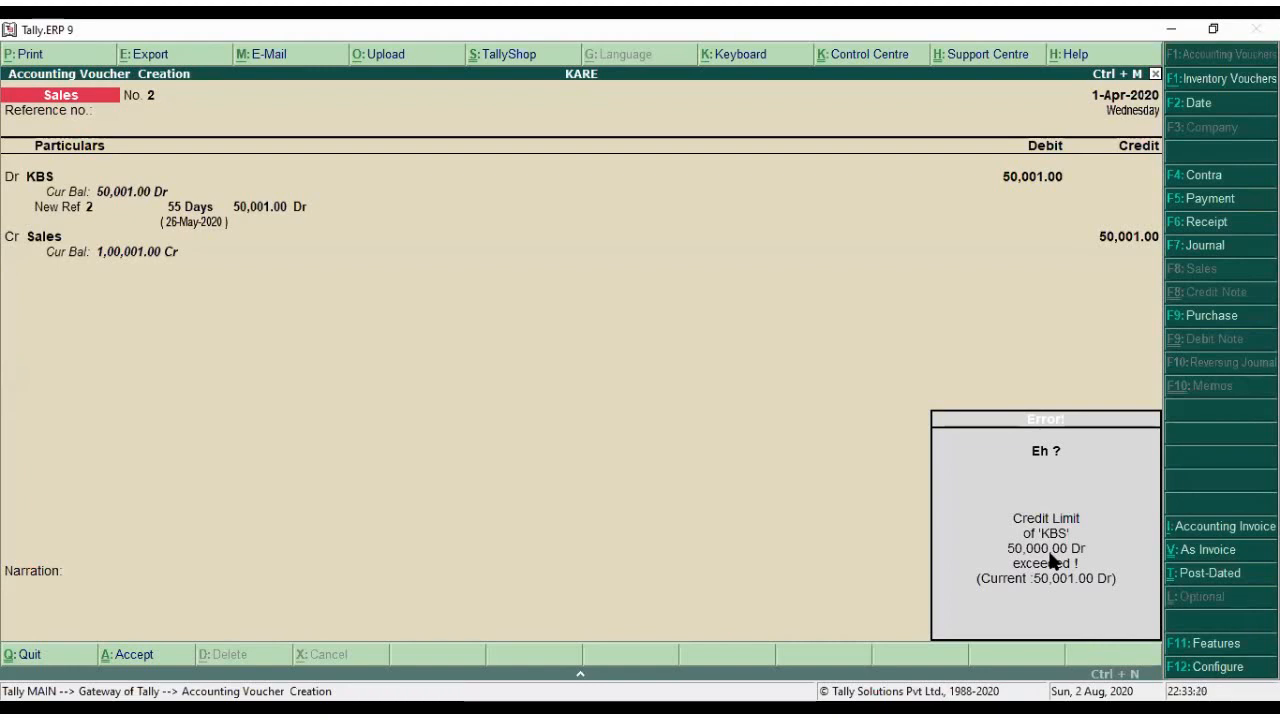
key("Return")
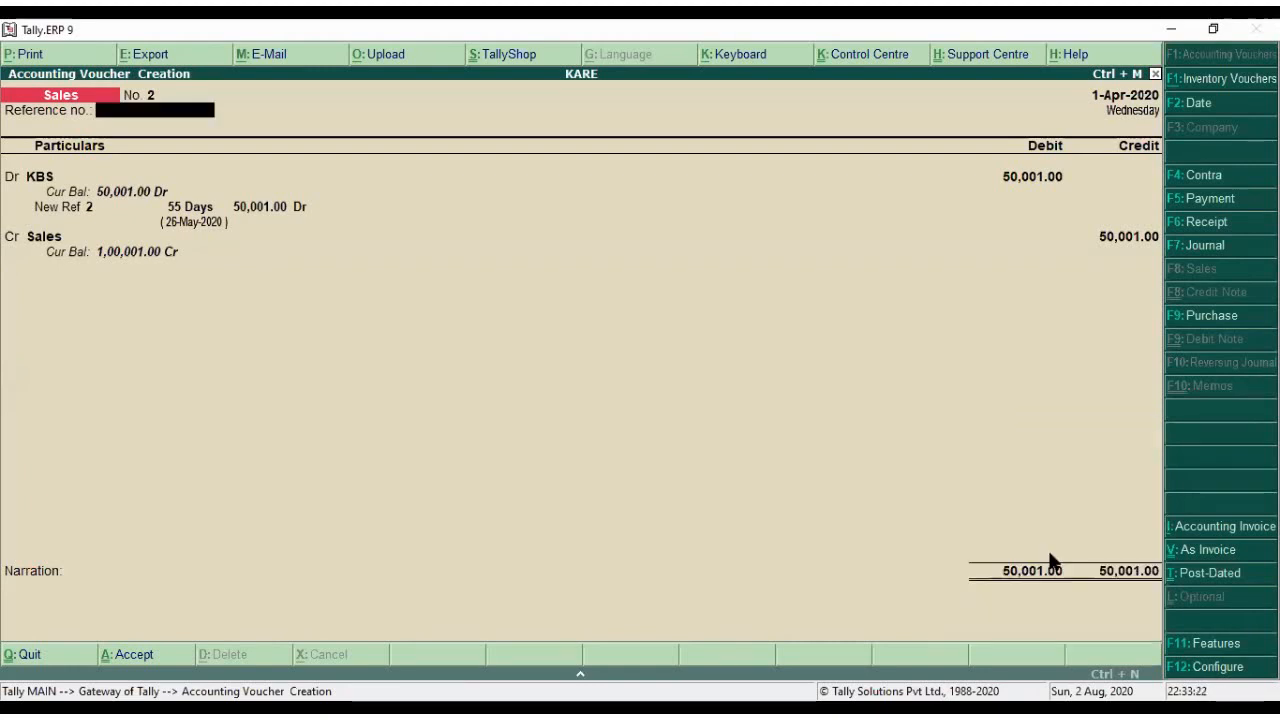
key("Escape")
key("y")
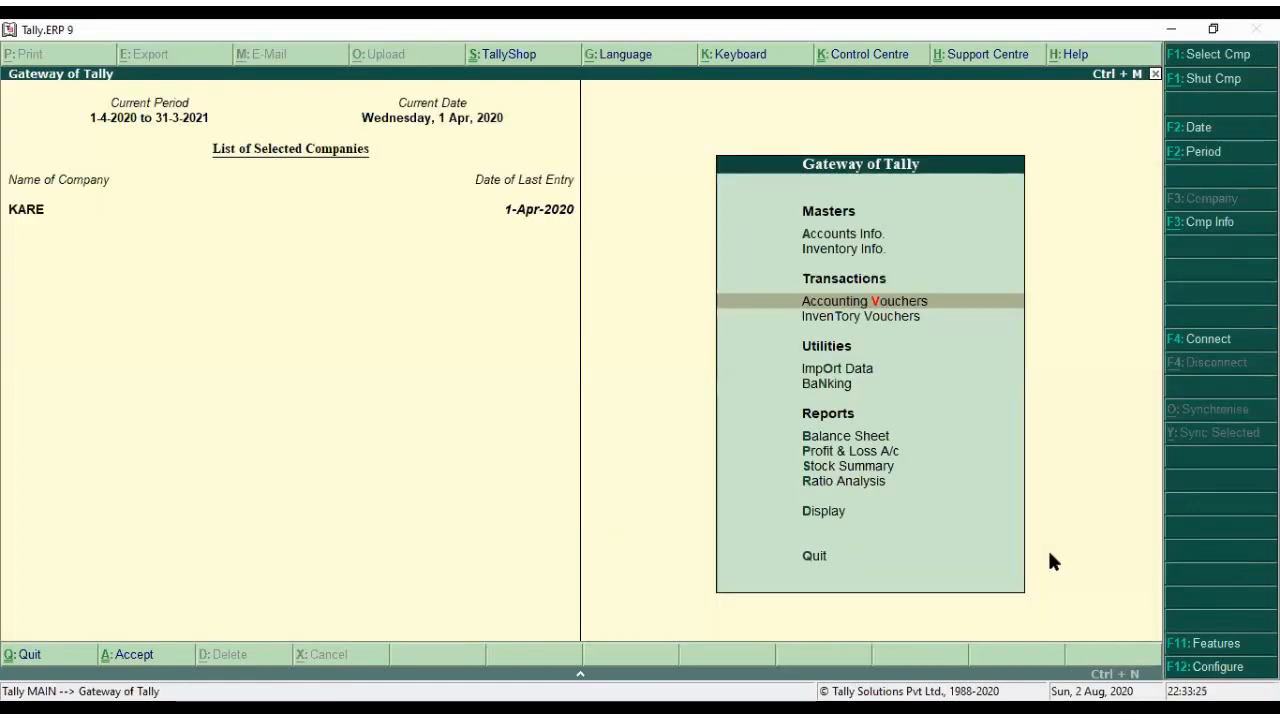
- Open the KBS ledger for alteration
key("a")
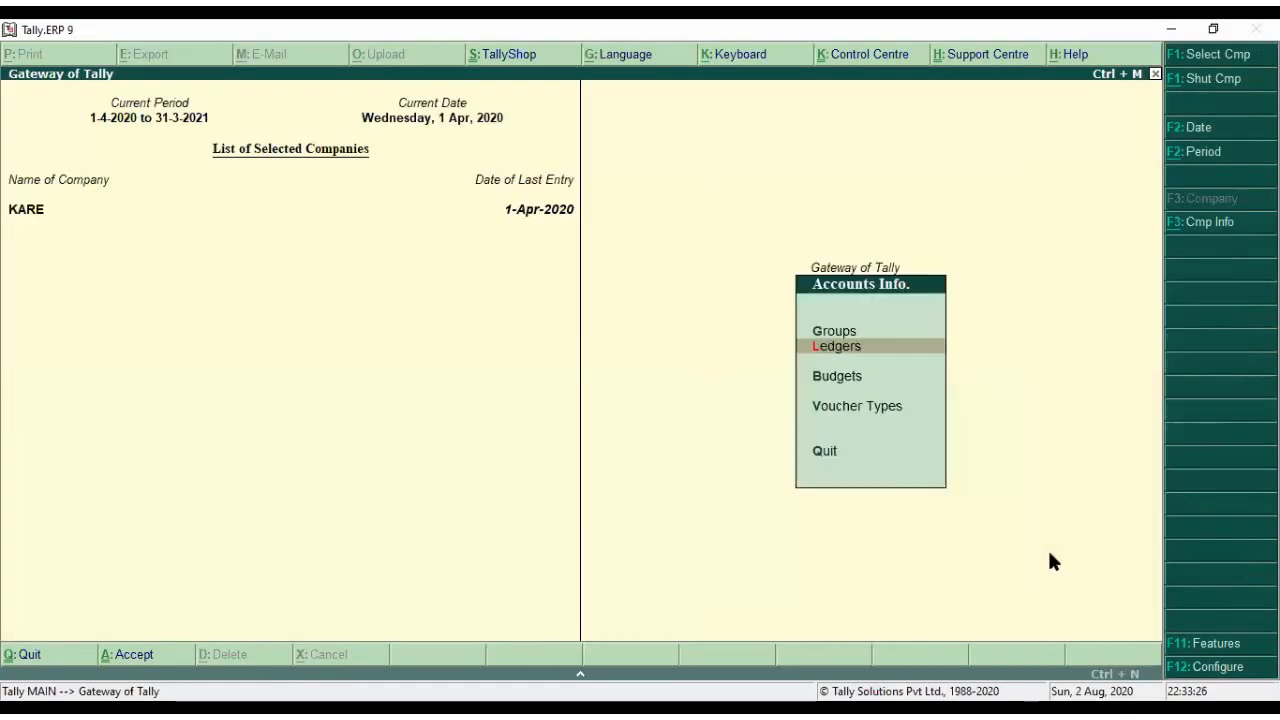
key("Return")
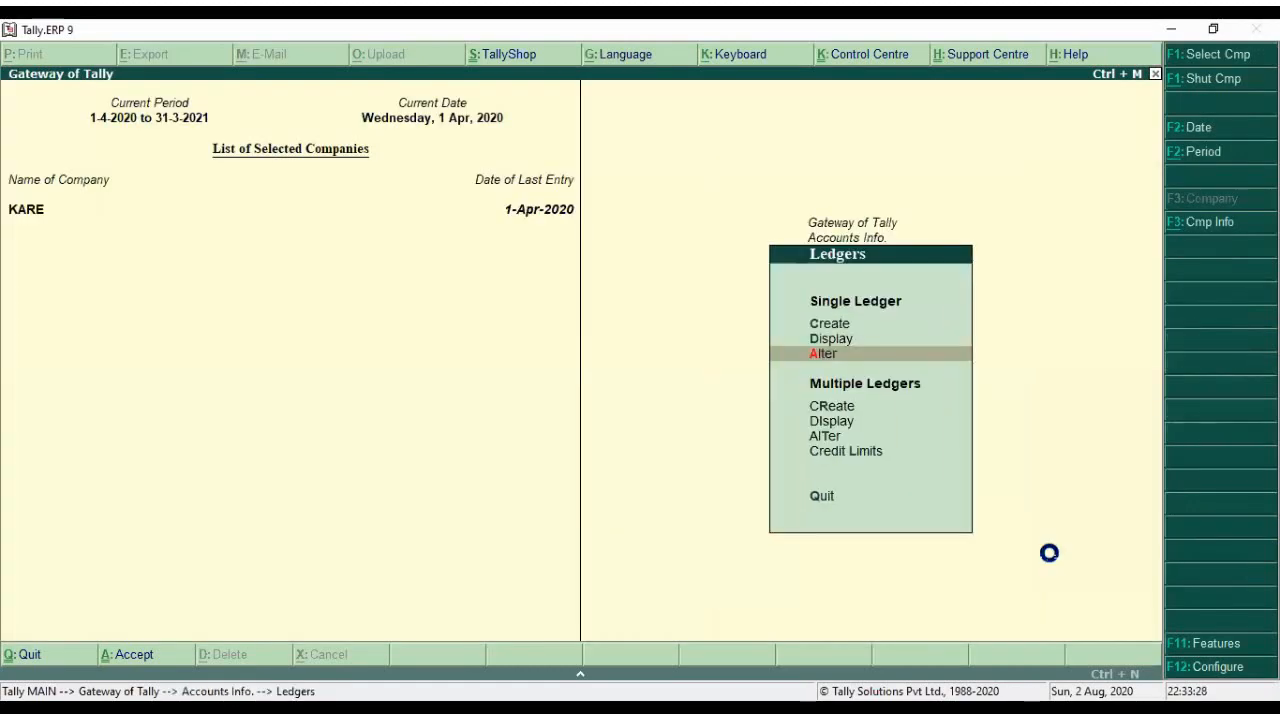
key("Return")
key("Down")
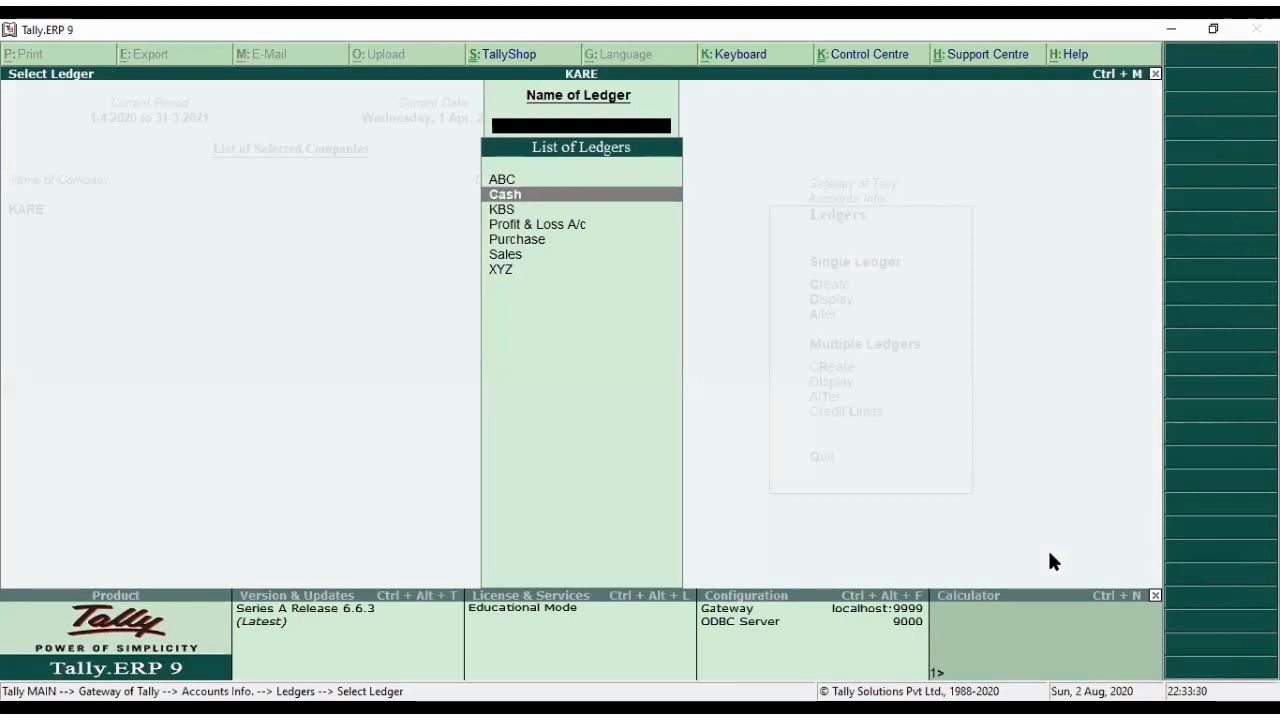
key("Down")
key("Return")
- Set the KBS ledger's credit limit to 1,00,000, save the alteration and leave the ledger menus
key("Return")
key("Return")
key("Return")
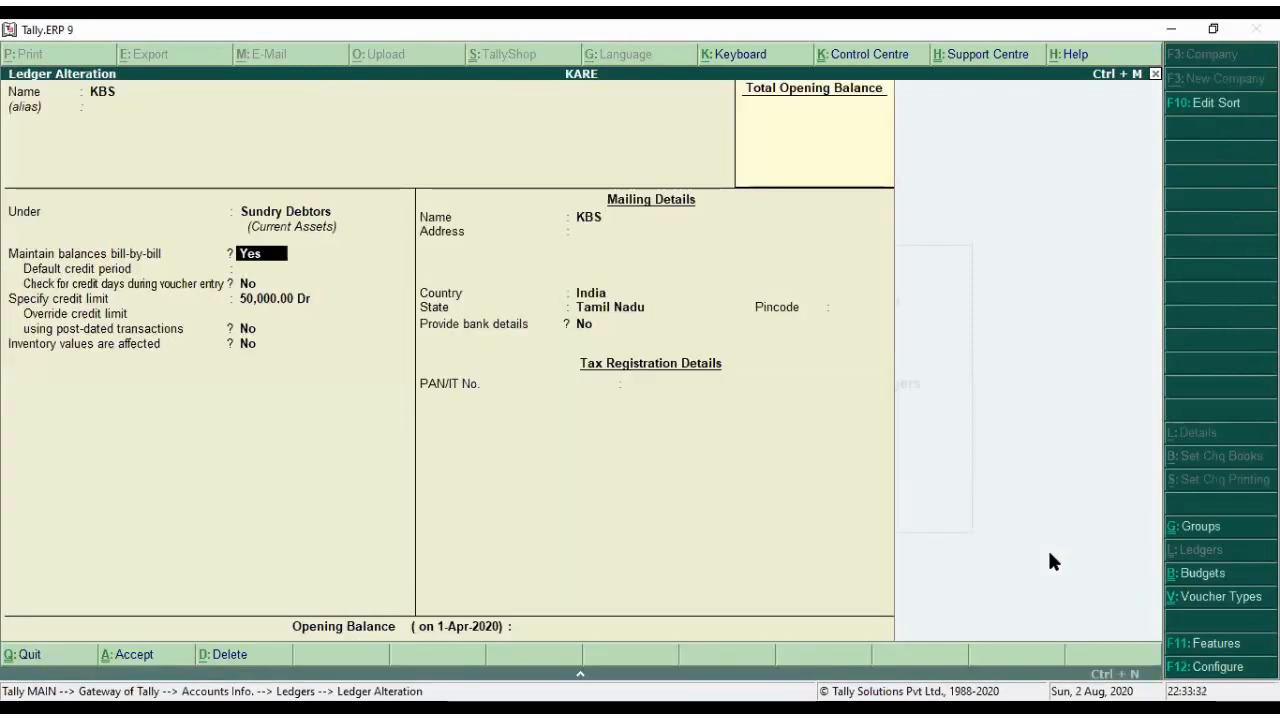
key("Return")
key("Return")
key("Return")
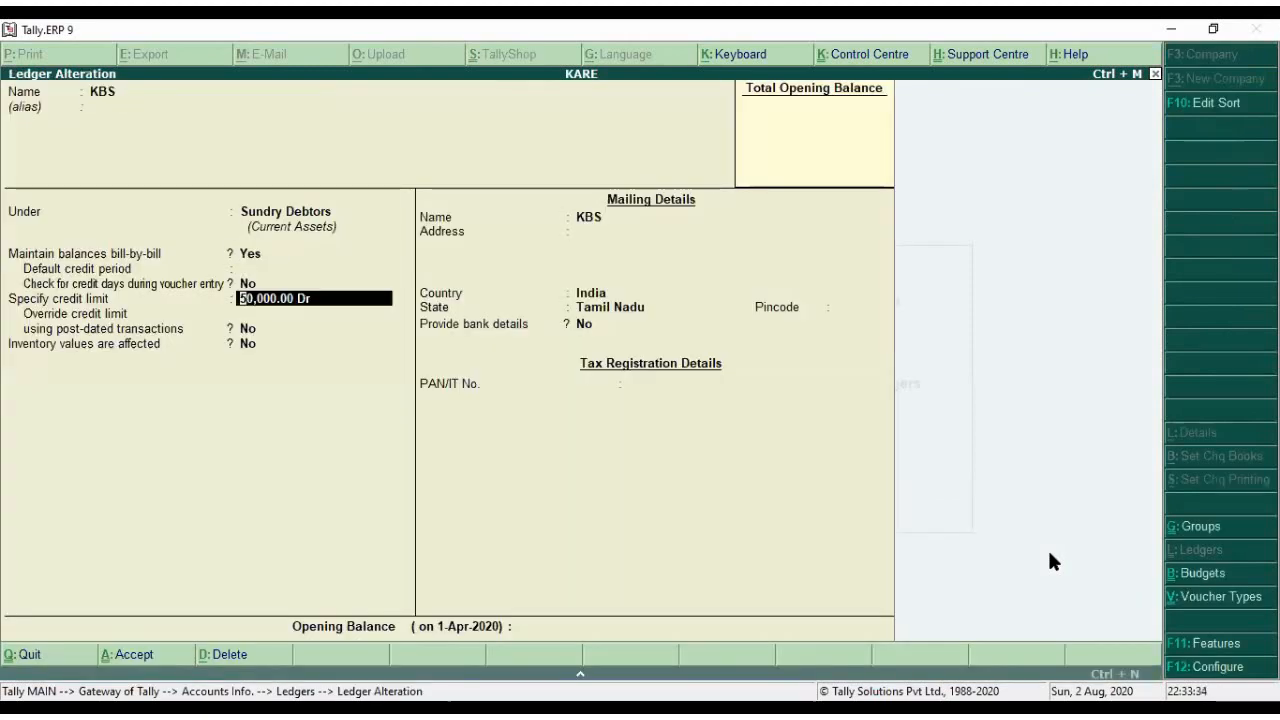
type("100000")
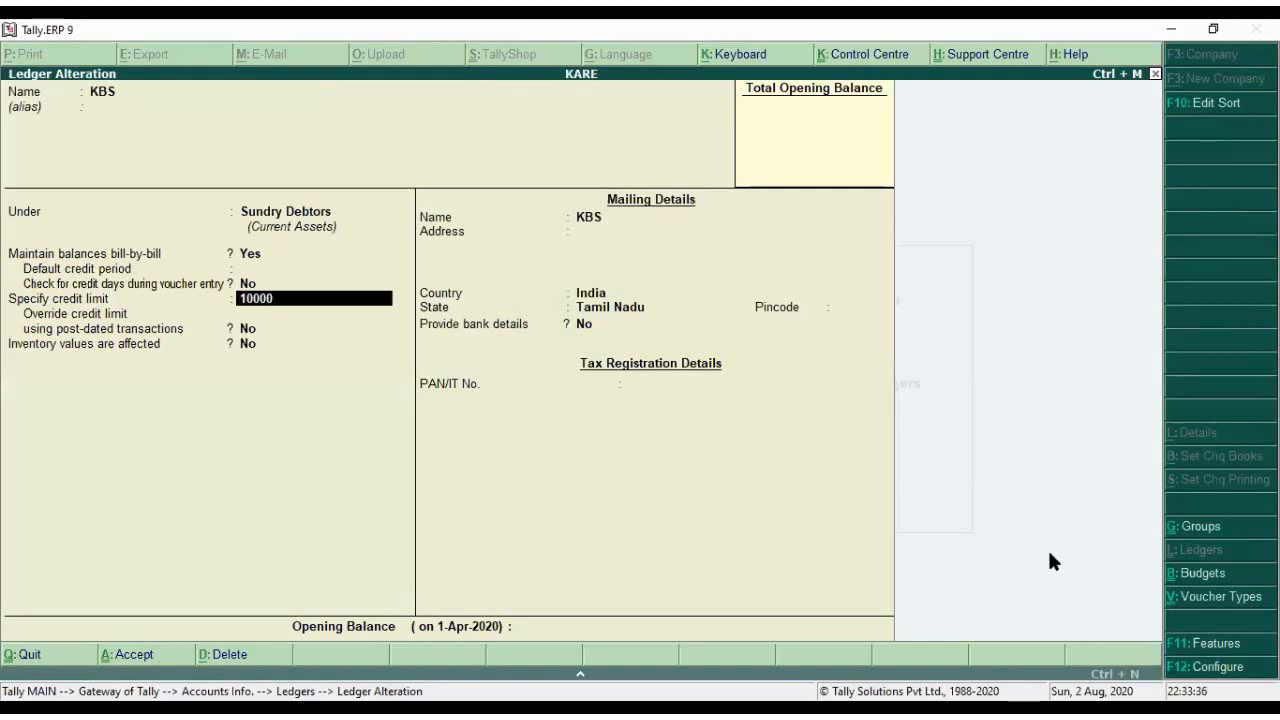
key("Return")
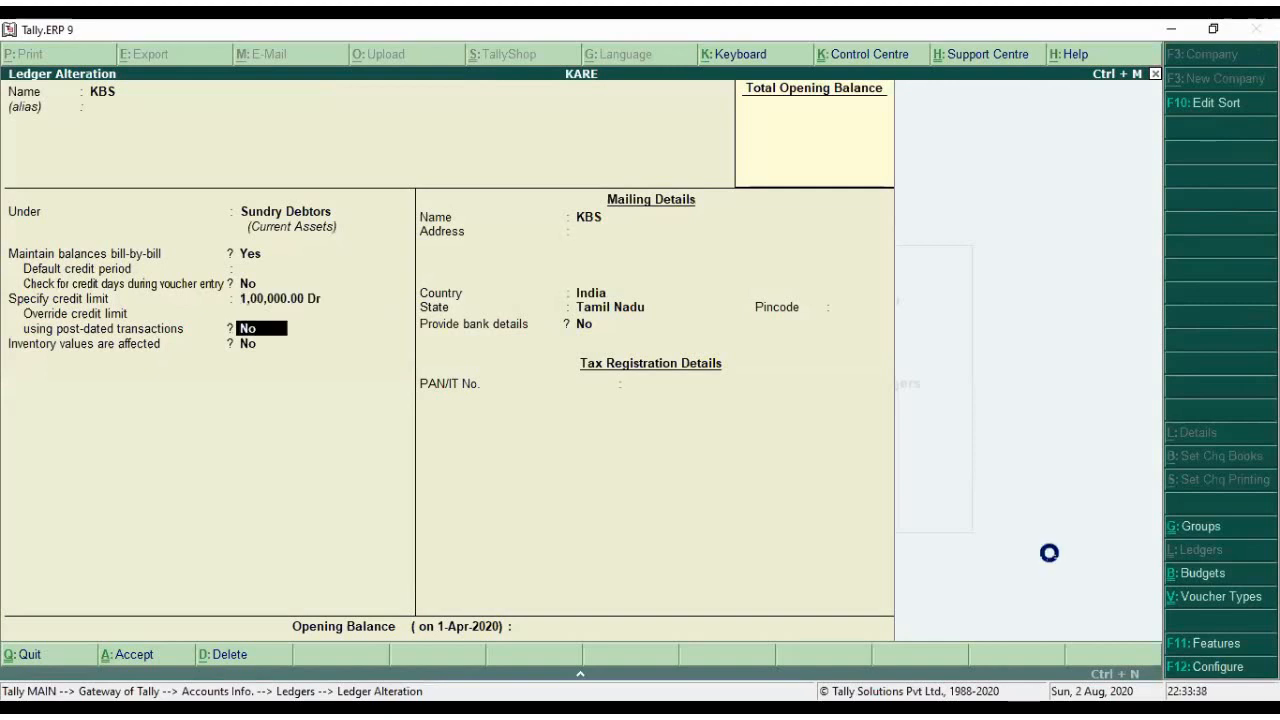
key("ctrl+a")
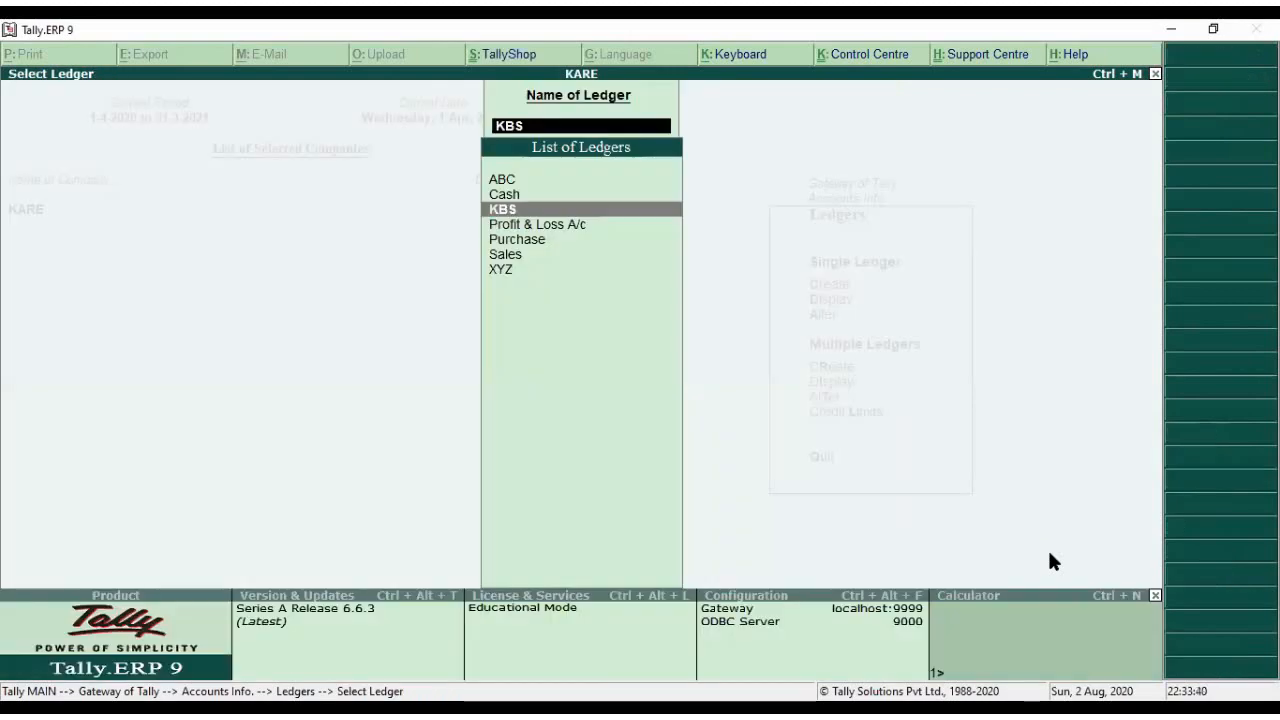
key("Escape")
key("Escape")
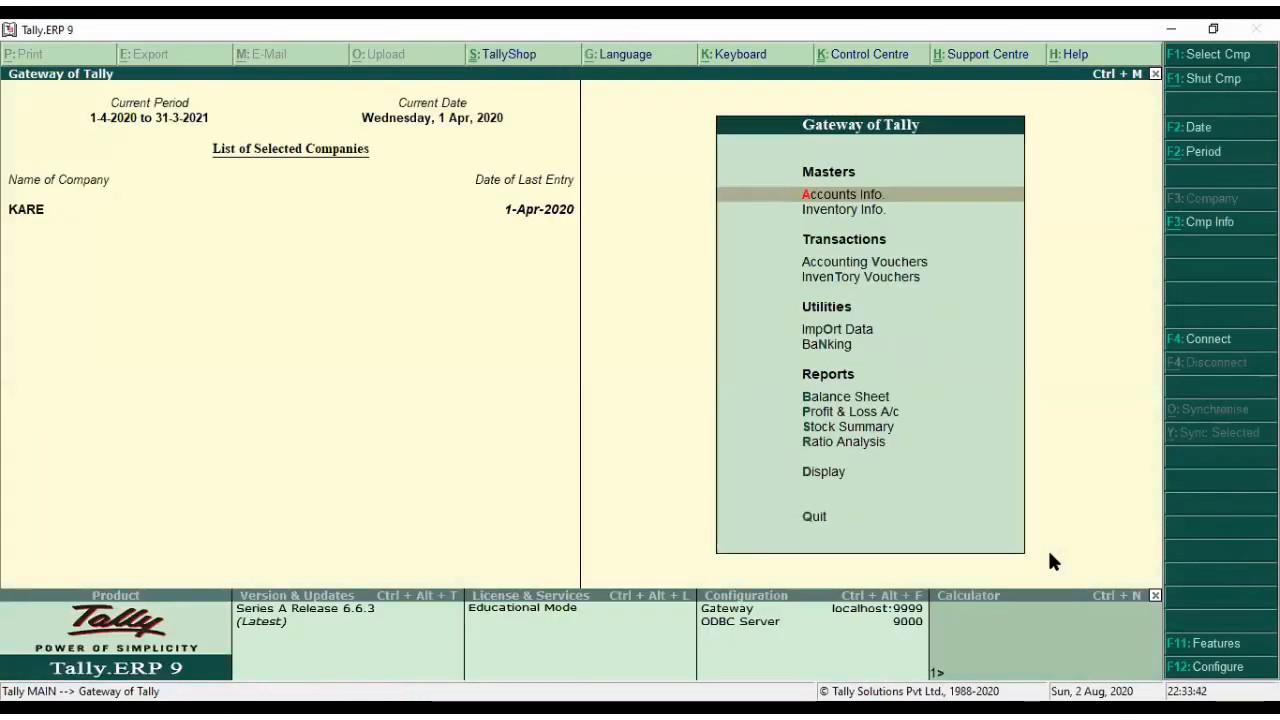
- Start a sales voucher and debit KBS with 99,999, leaving the reference number and despatch details blank
key("v")
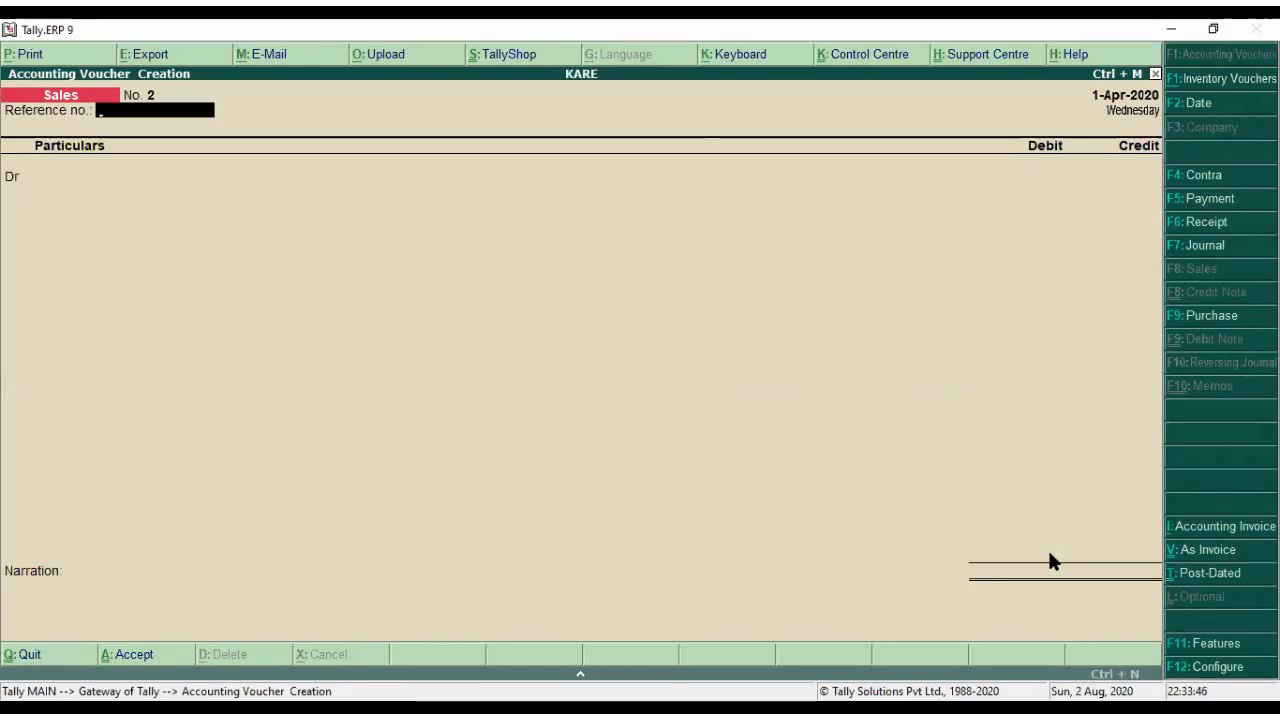
key("Return")
key("Return")
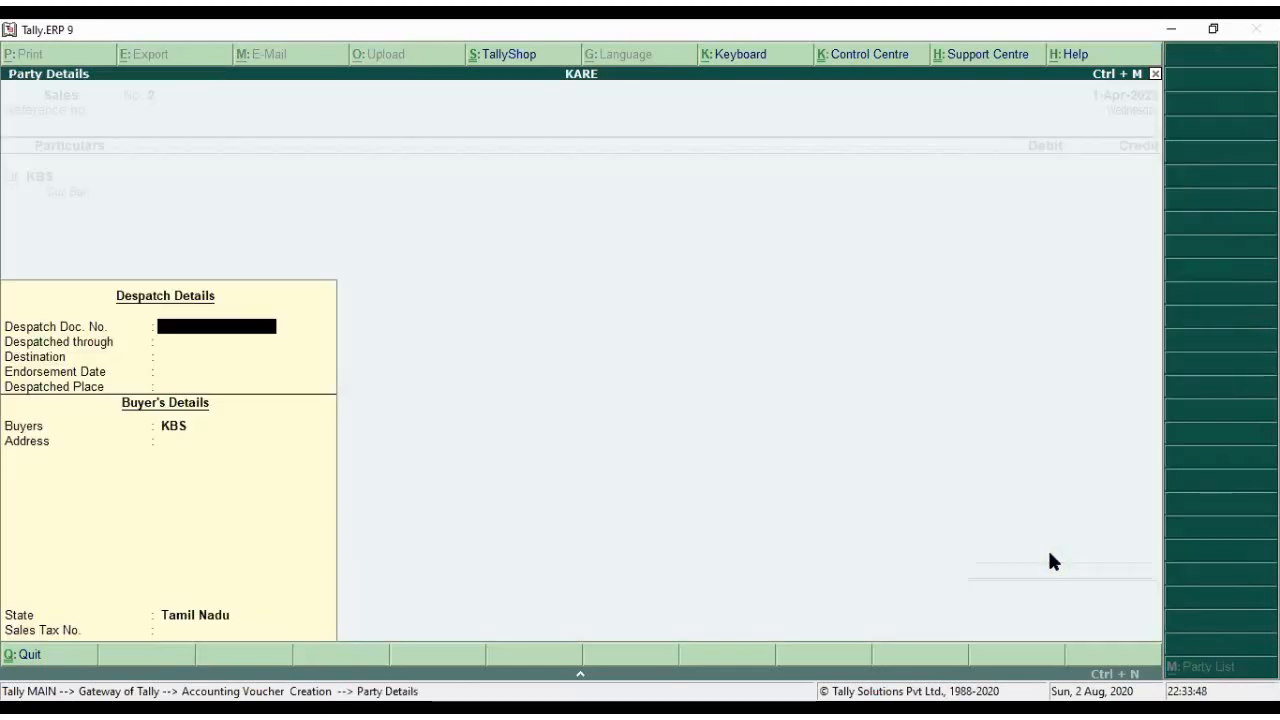
key("ctrl+a")
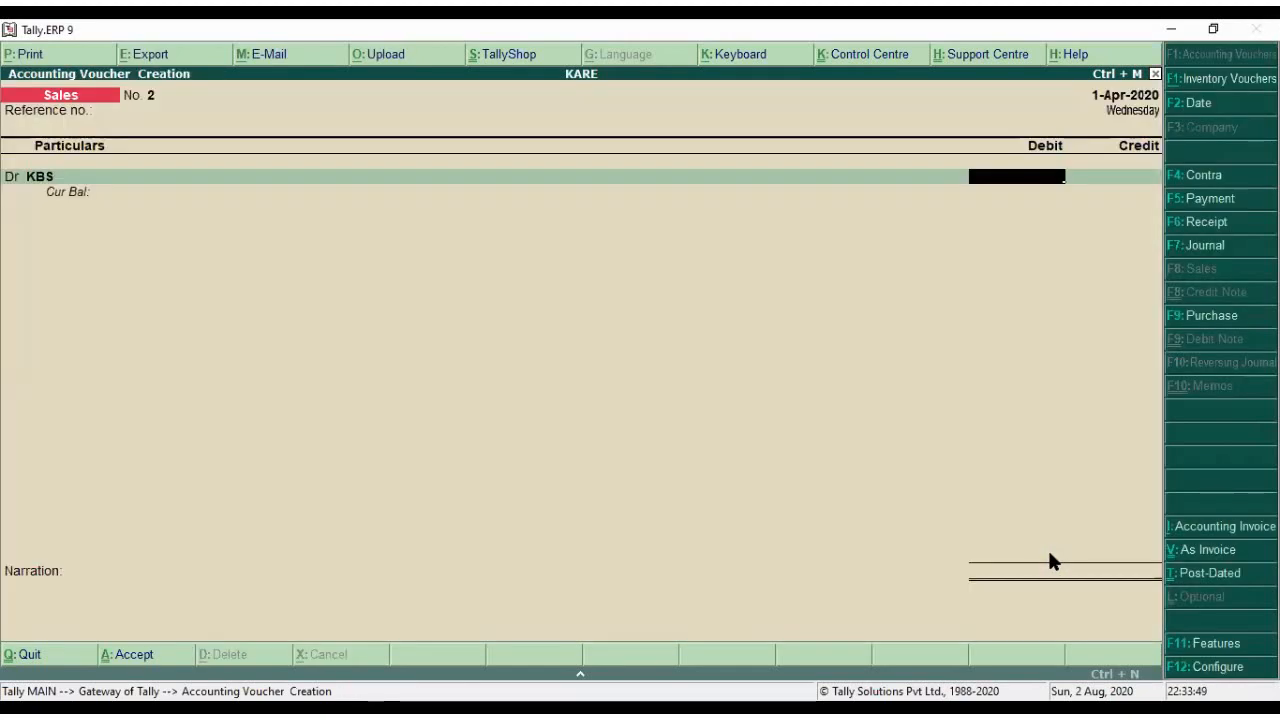
type("99,999")
key("Return")
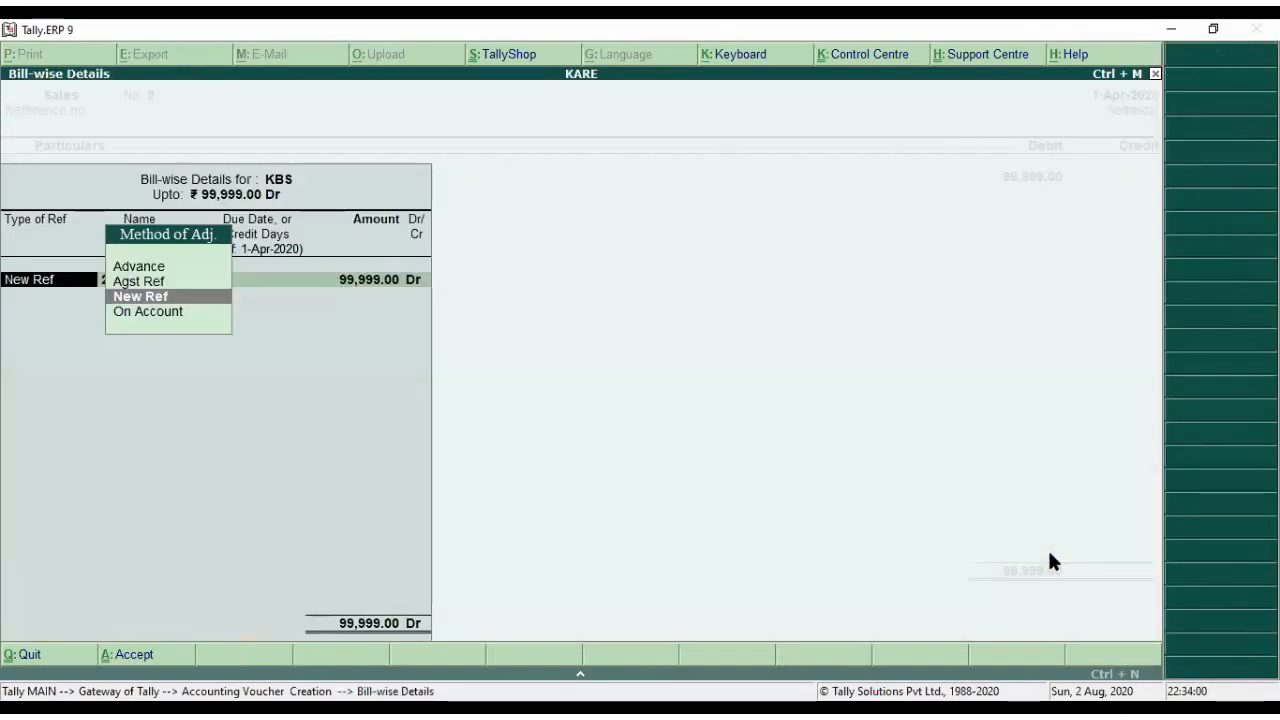
- Allocate the KBS debit of 99,999 to New Ref 2 with 50 credit days
key("Return")
key("Return")
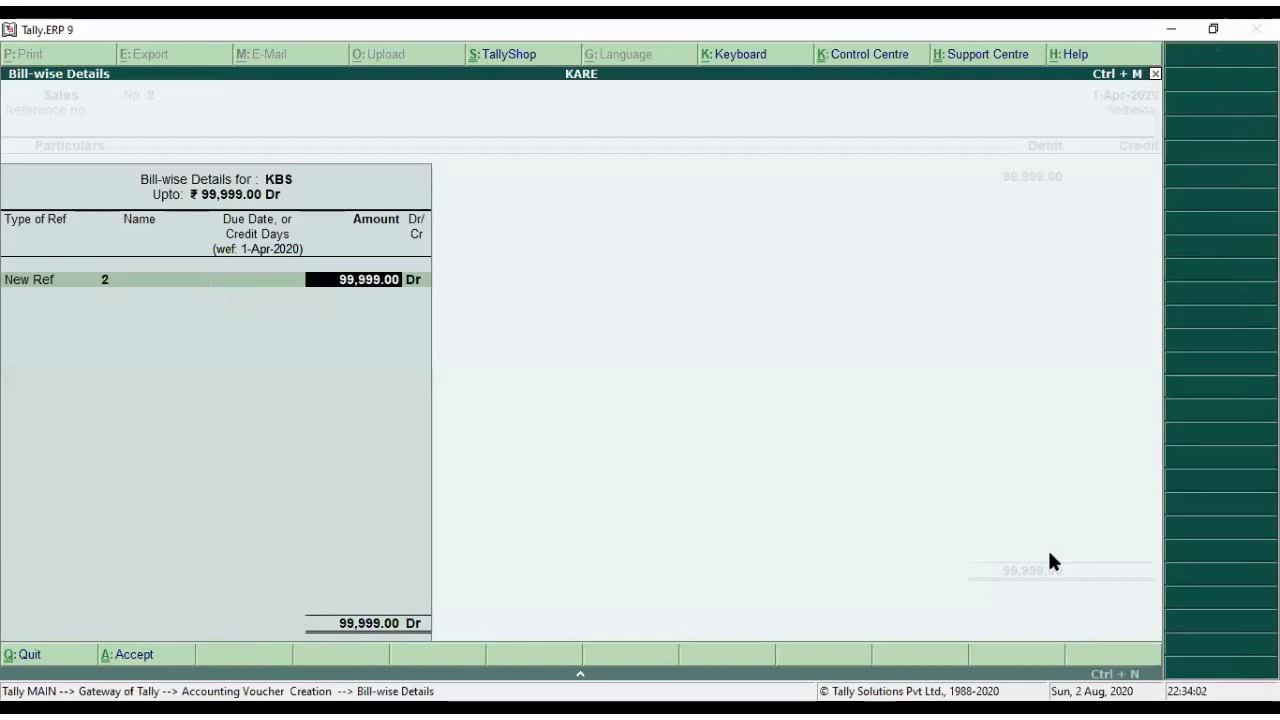
key("BackSpace")
type("50")
key("Return")
key("Return")
key("Return")
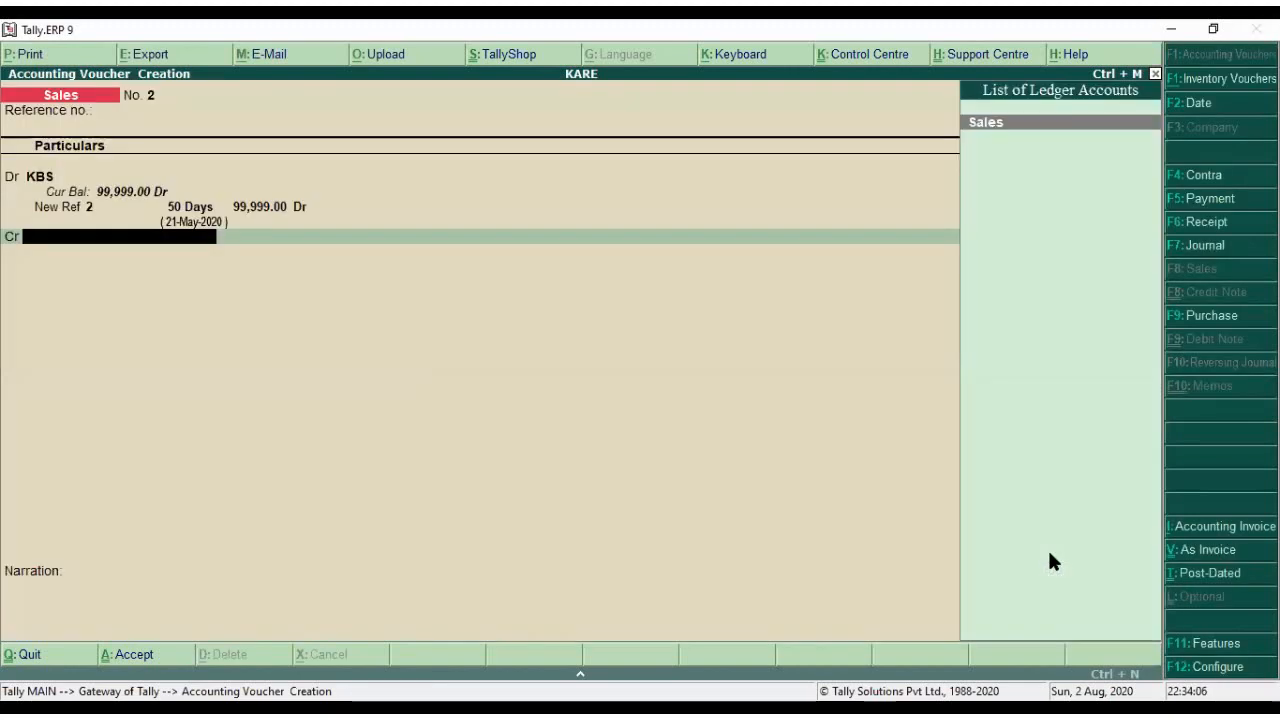
- Credit the Sales ledger with 99,999 and save the sales voucher without a narration
key("Return")
key("Return")
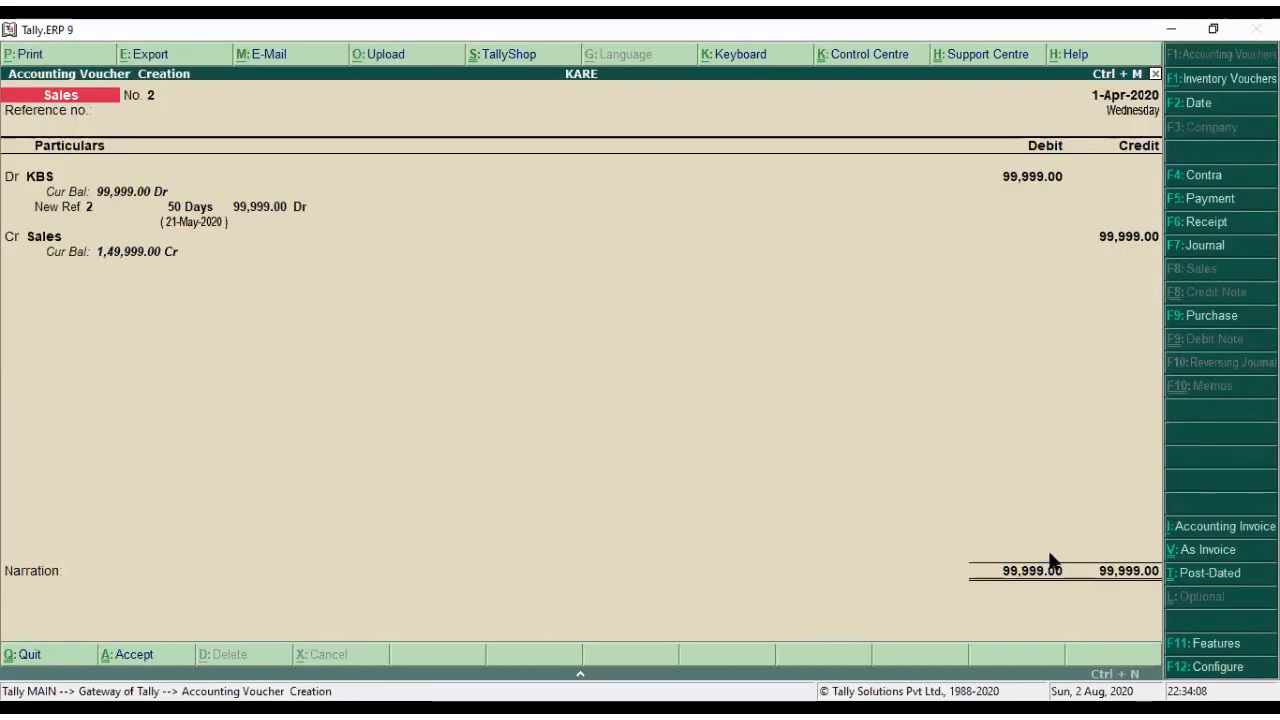
key("ctrl+a")
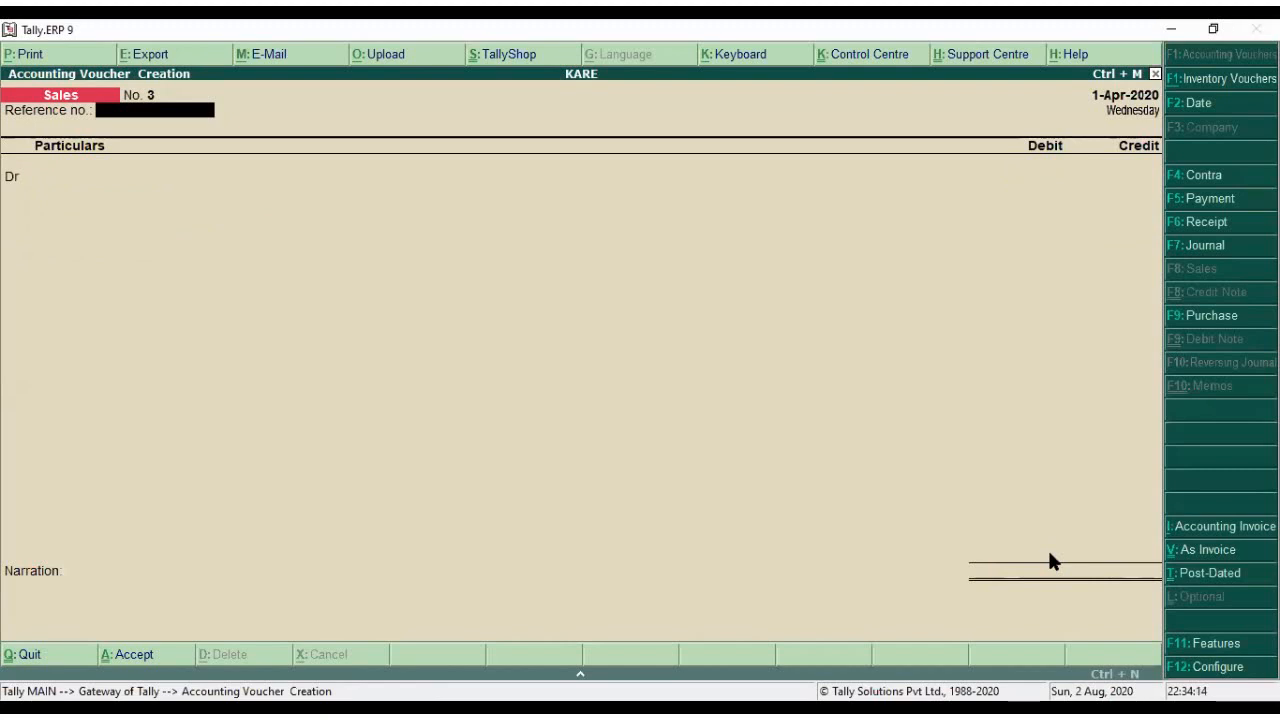
- Debit KBS with 1,00,001 in the next sales voucher, leaving the reference number and despatch details blank
key("Return")
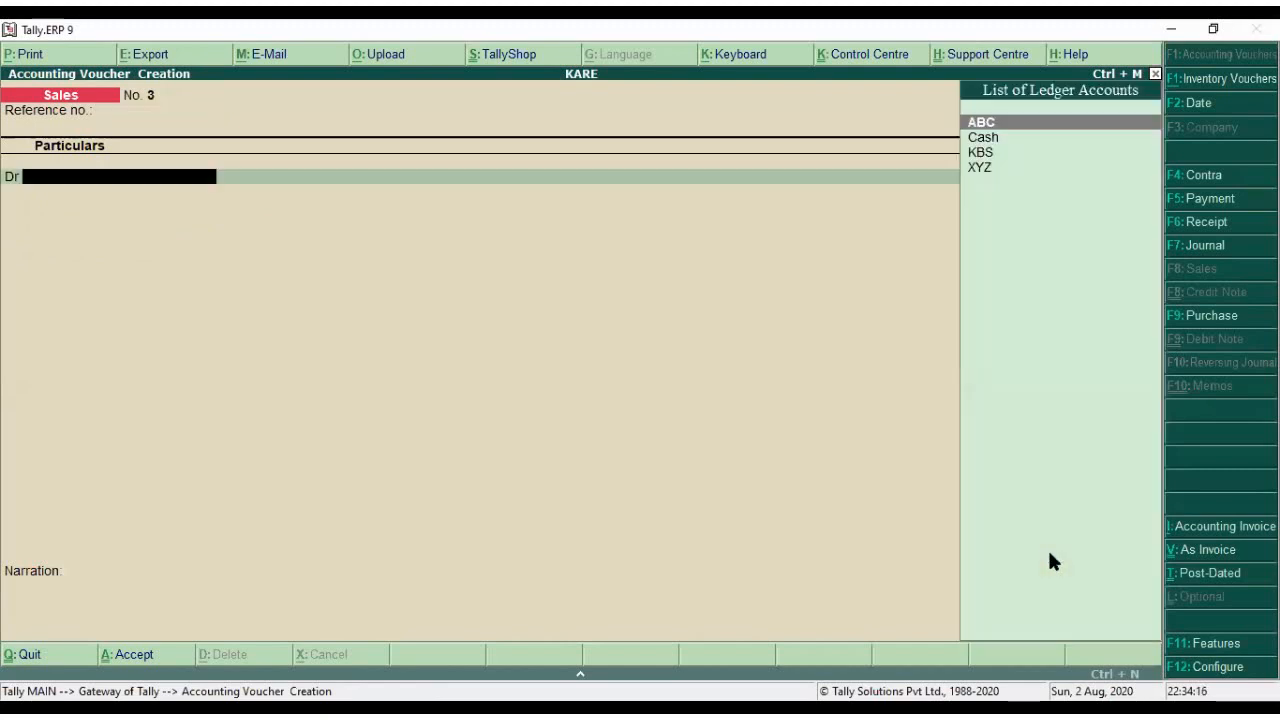
type("k")
key("Return")
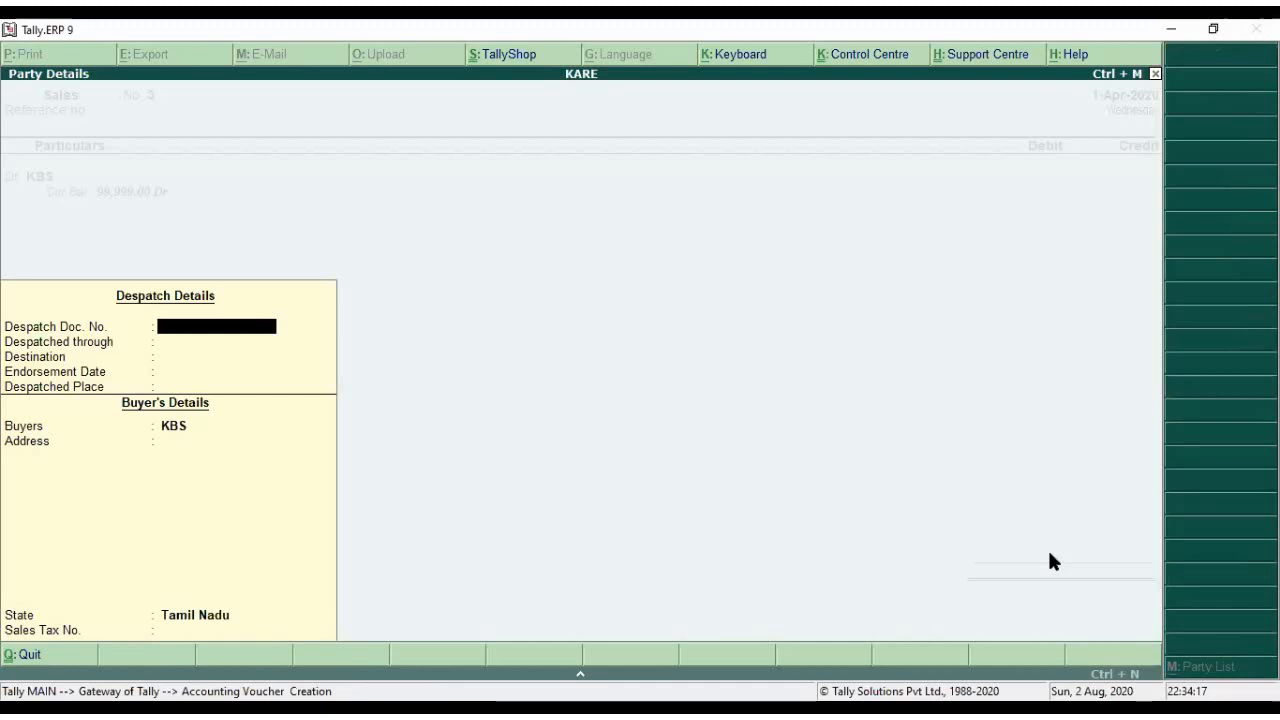
key("ctrl+a")
type("1")
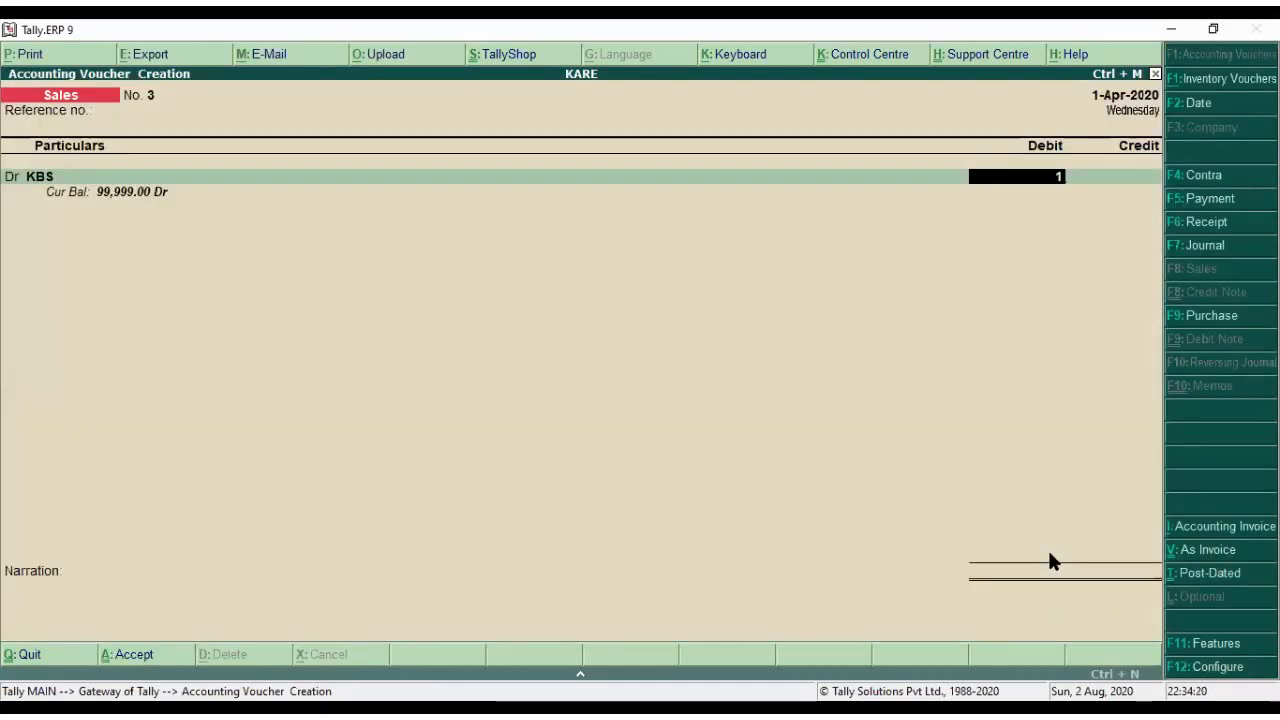
type(",00,00")
type("1")
key("Return")
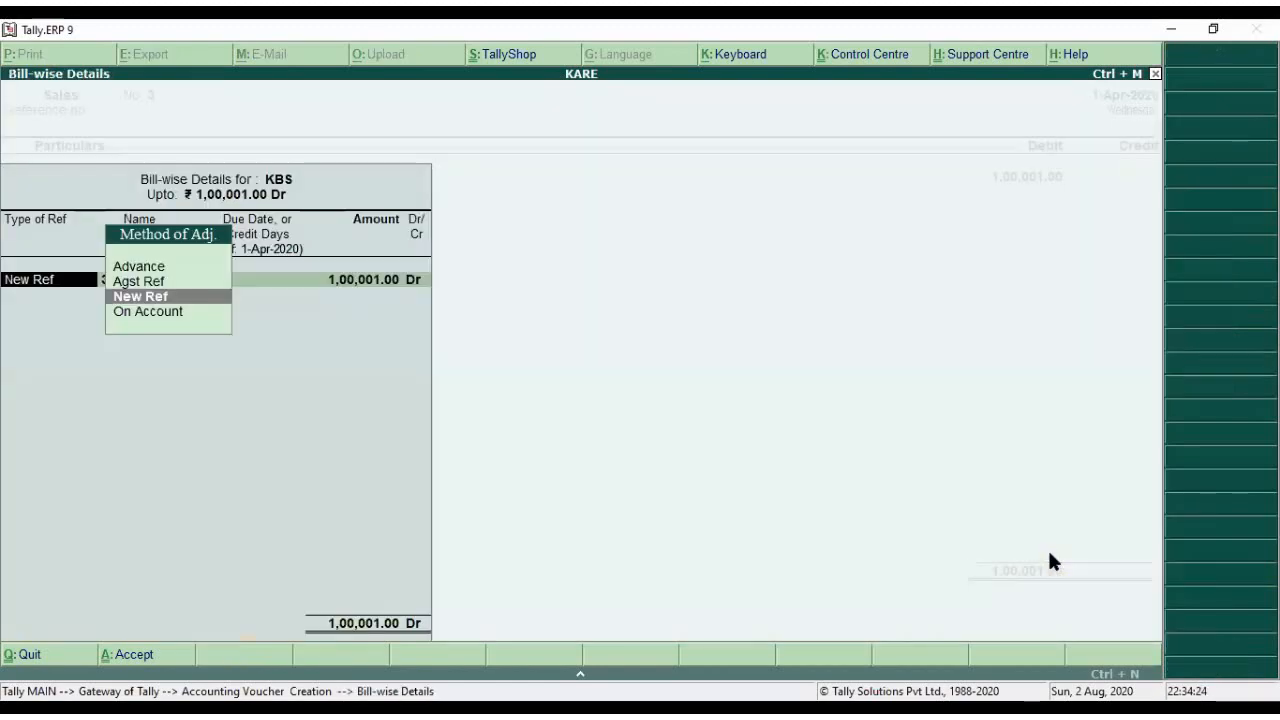
- Allocate the KBS debit of 1,00,001 to New Ref 3 with 44 credit days
key("Return")
key("Return")
type("44")
key("Return")
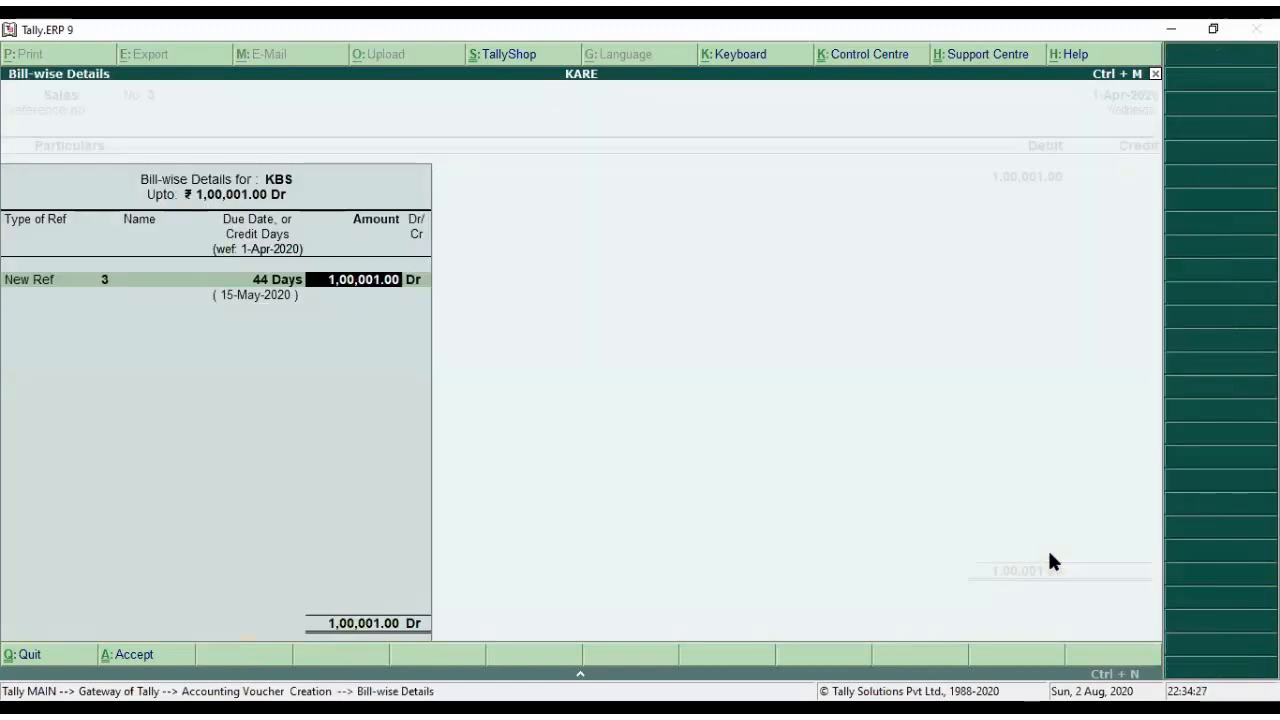
key("Return")
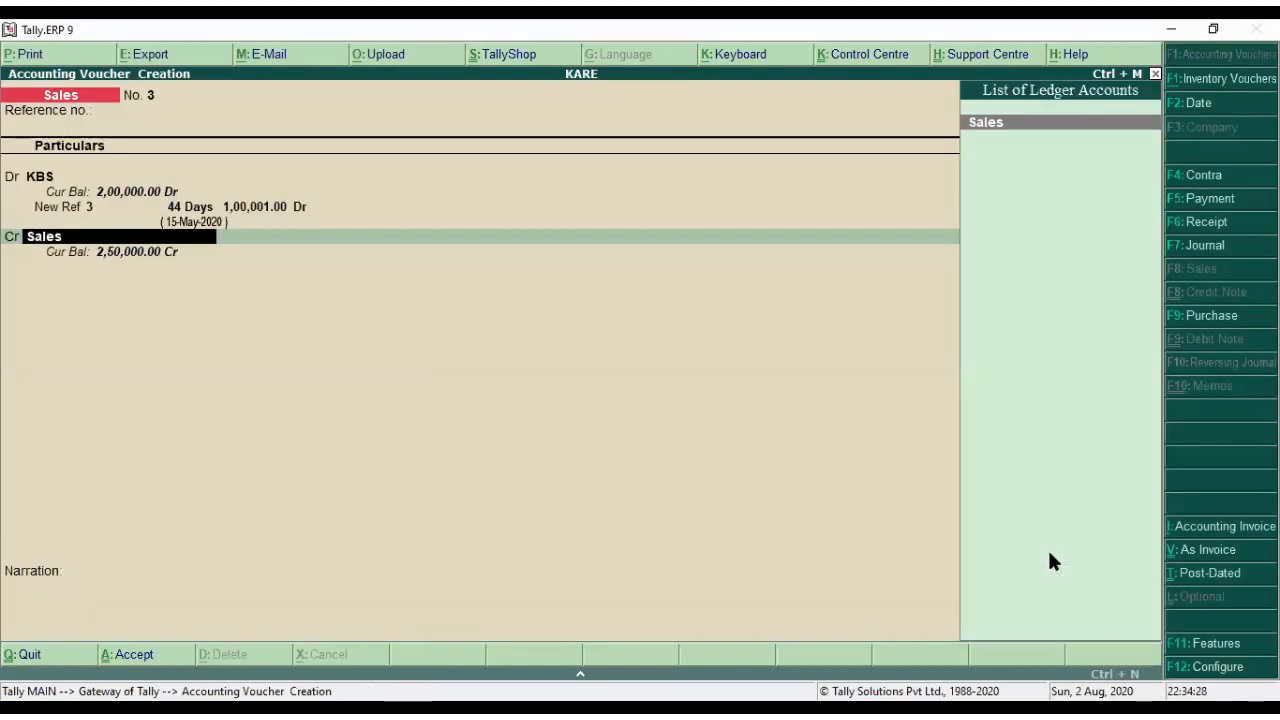
- Credit the Sales ledger with 1,00,001, try to accept the voucher, revisit its bill reference and quit the voucher unsaved
key("Return")
key("Return")
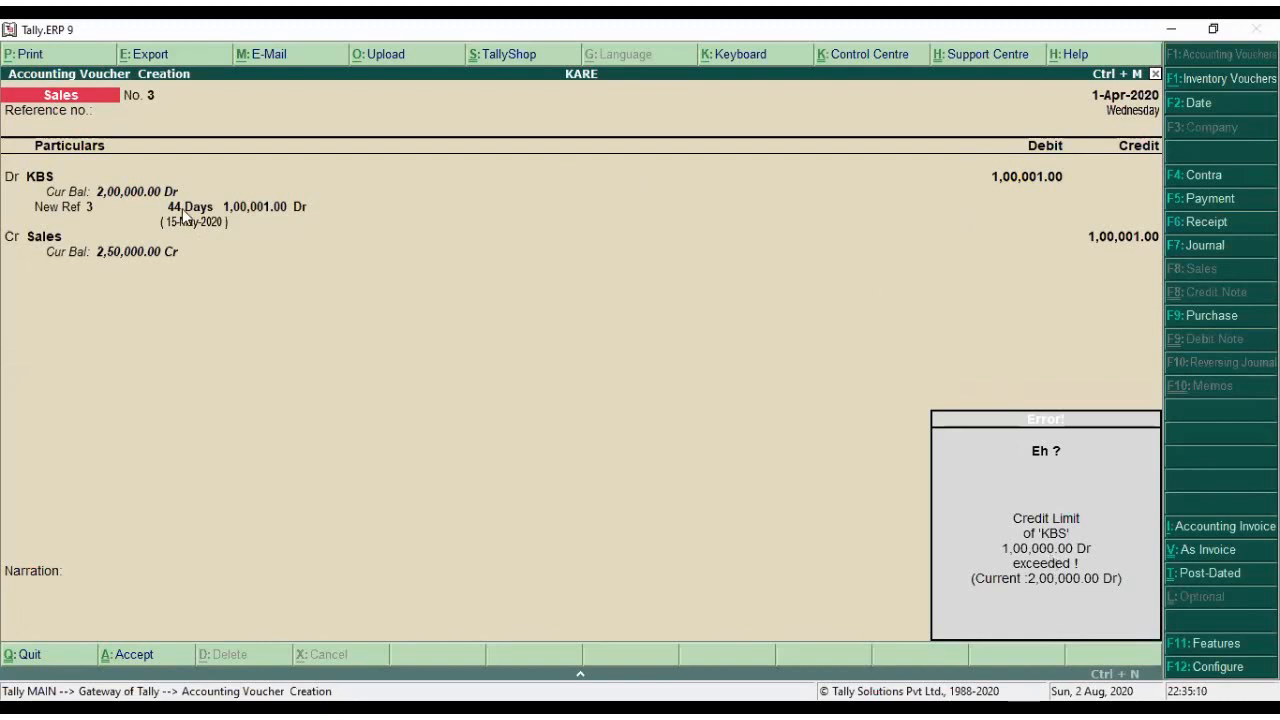
key("Escape")
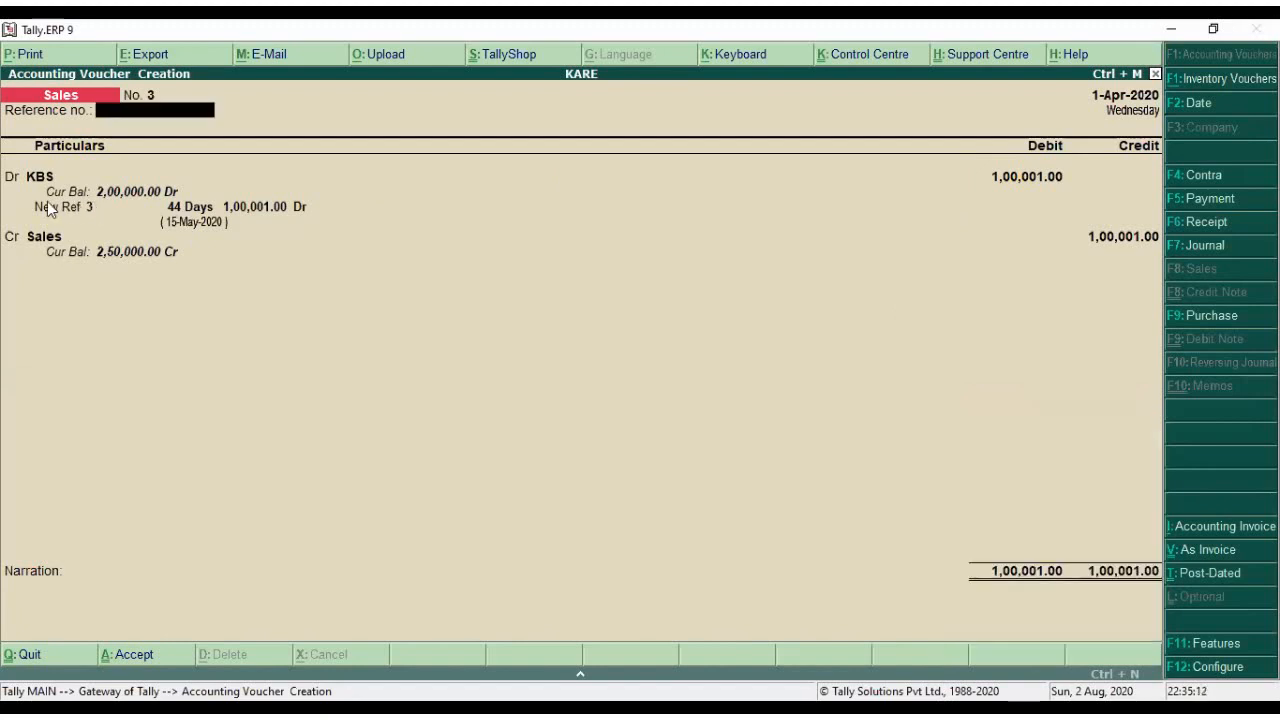
left_click(47, 207)
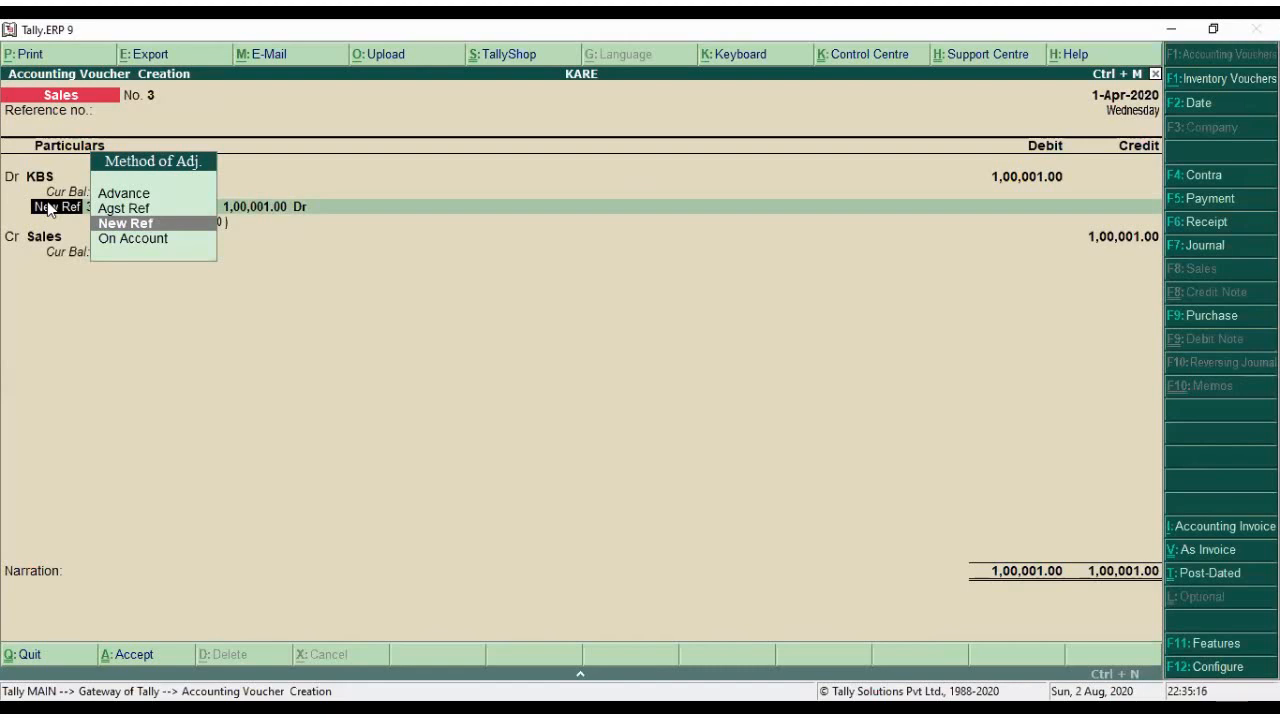
left_click(122, 223)
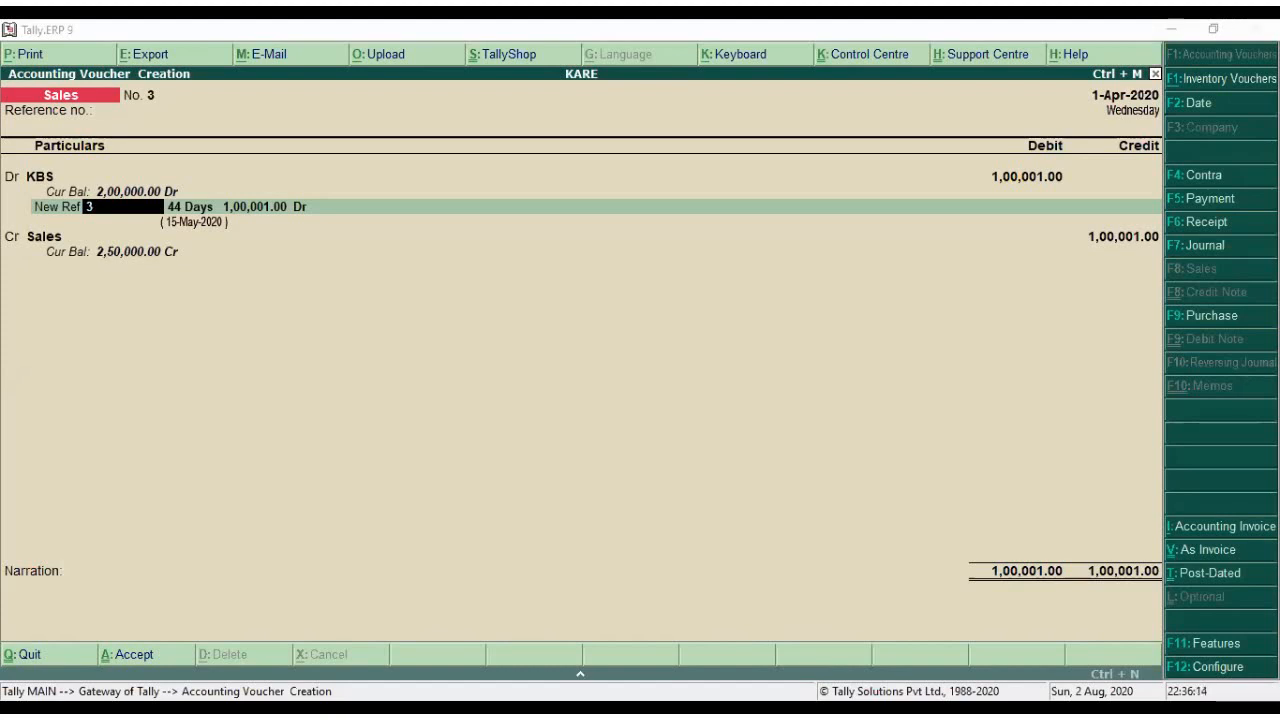
left_click(744, 262)
key("BackSpace")
key("ctrl+q")
- Check the Maintain budgets and controls option in the company's accounting features, accept the settings and leave the features
key("Down")
key("a")
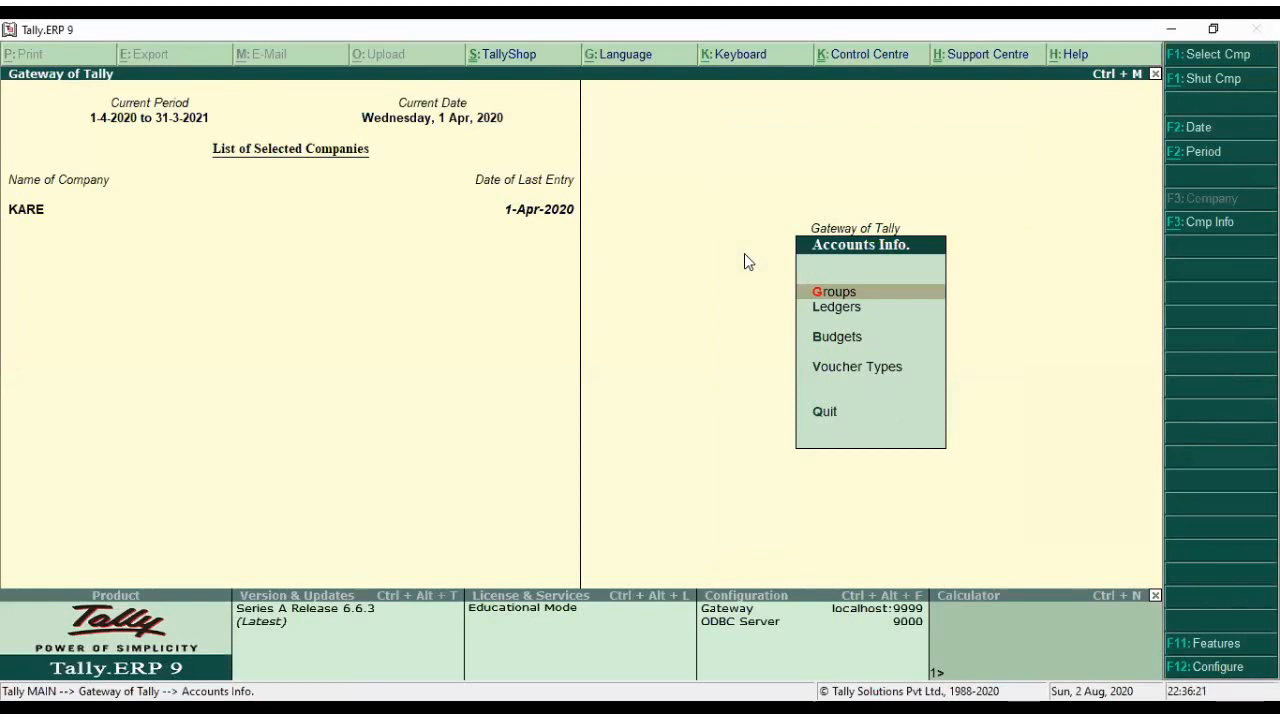
key("F11")
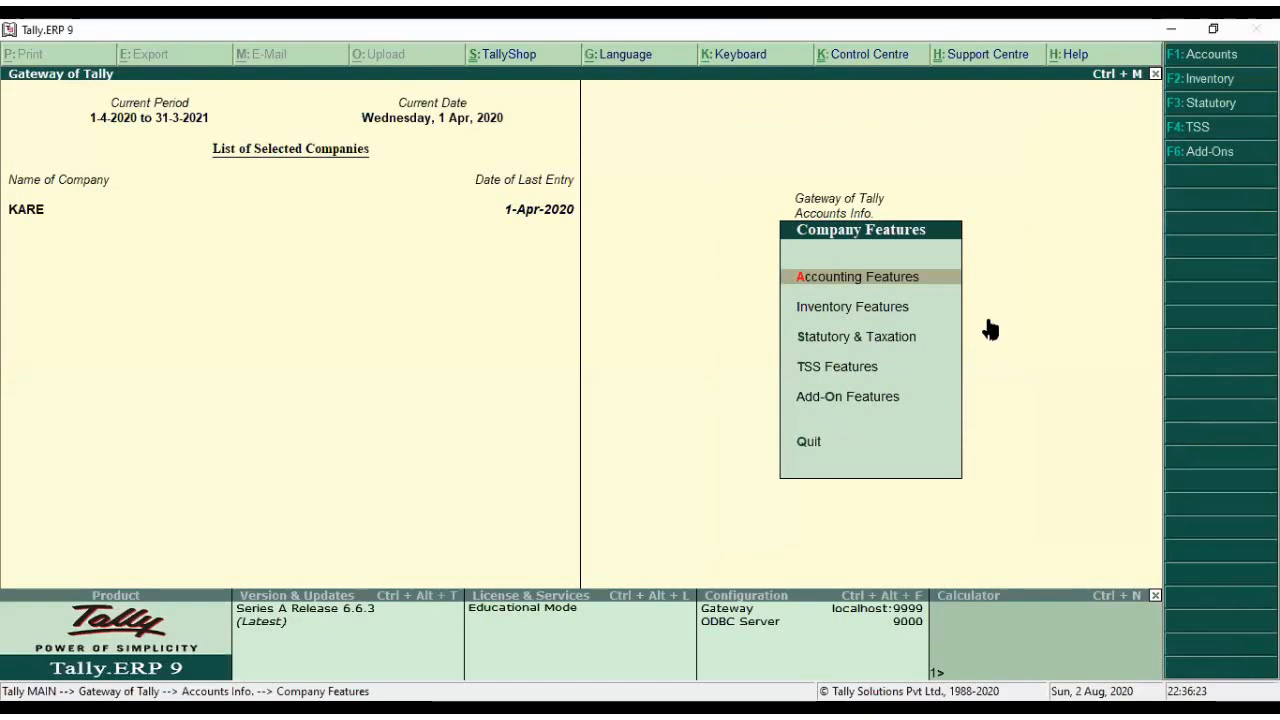
key("Return")
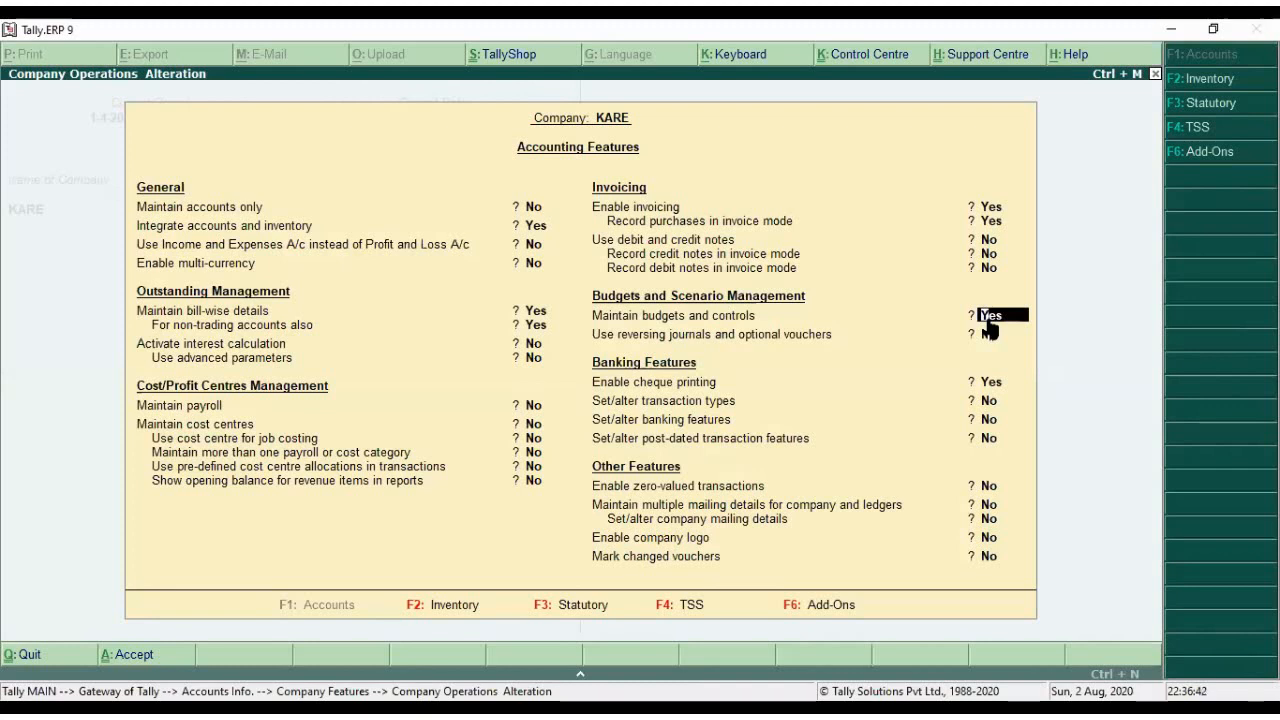
key("Return")
key("Return")
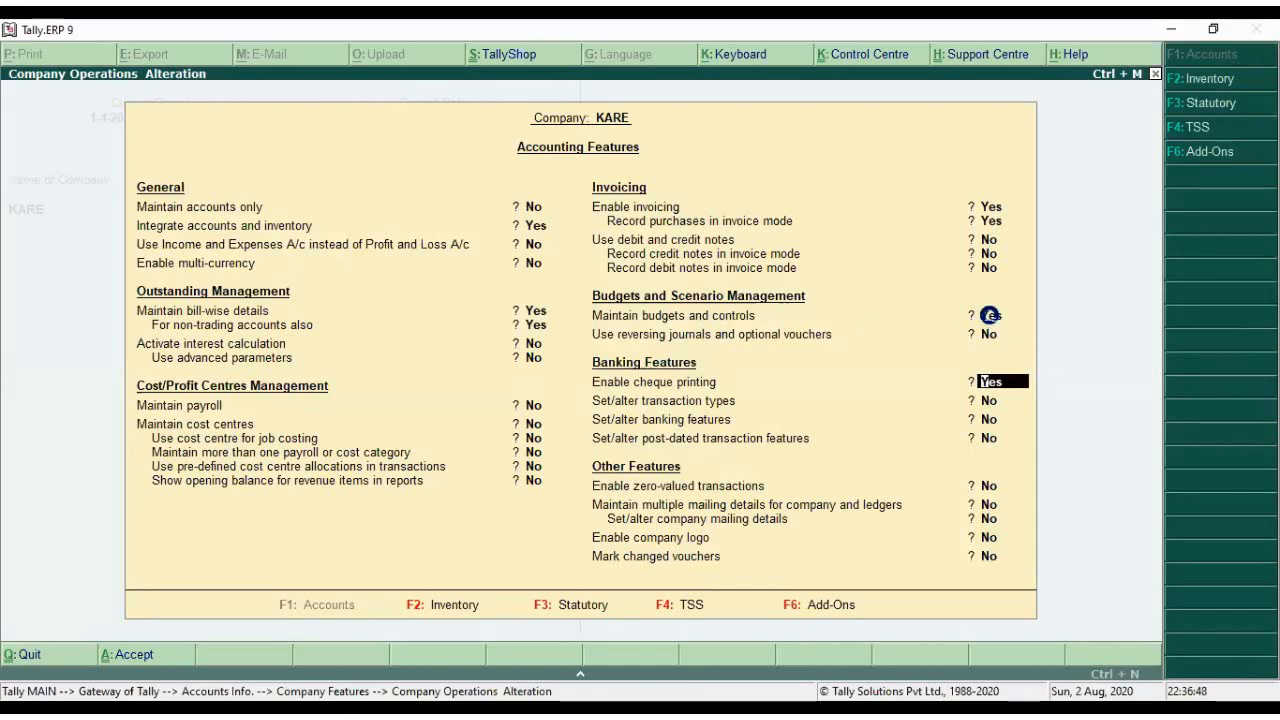
key("ctrl+a")
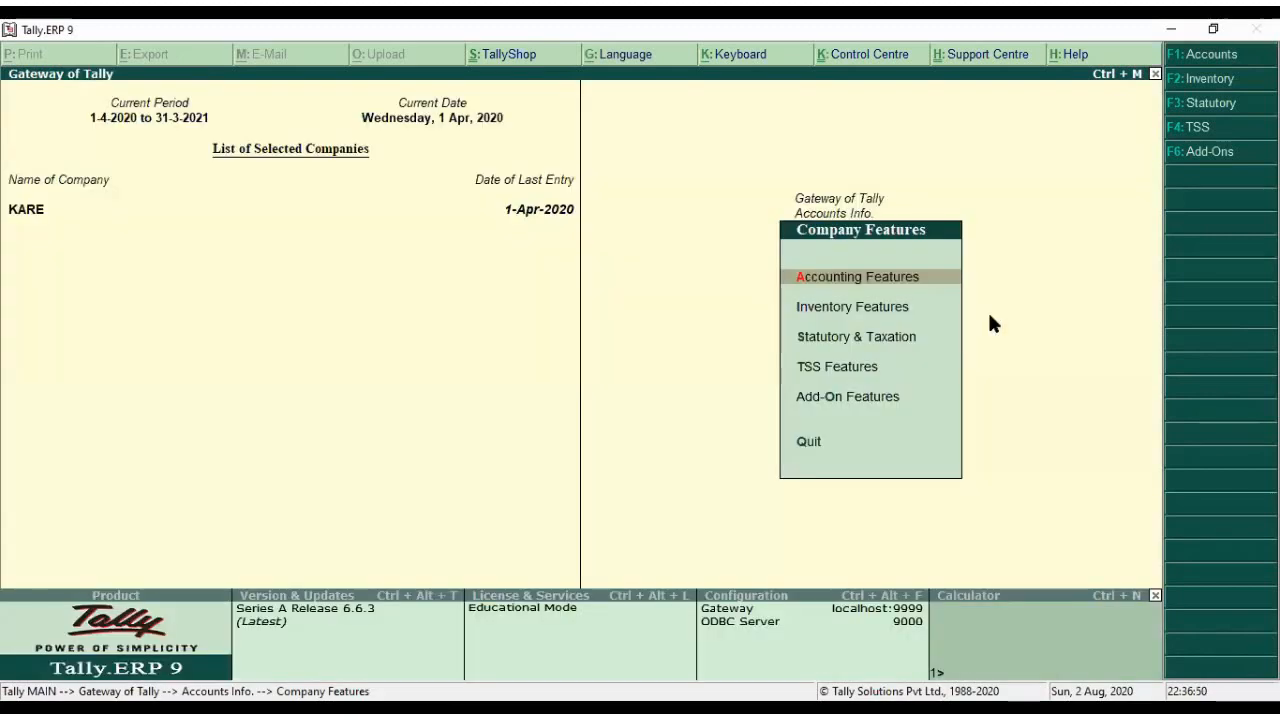
key("Escape")
key("Escape")
- Start creating a single ledger, enter the debtor's name as the ledger name and leave the alias blank
key("Down")
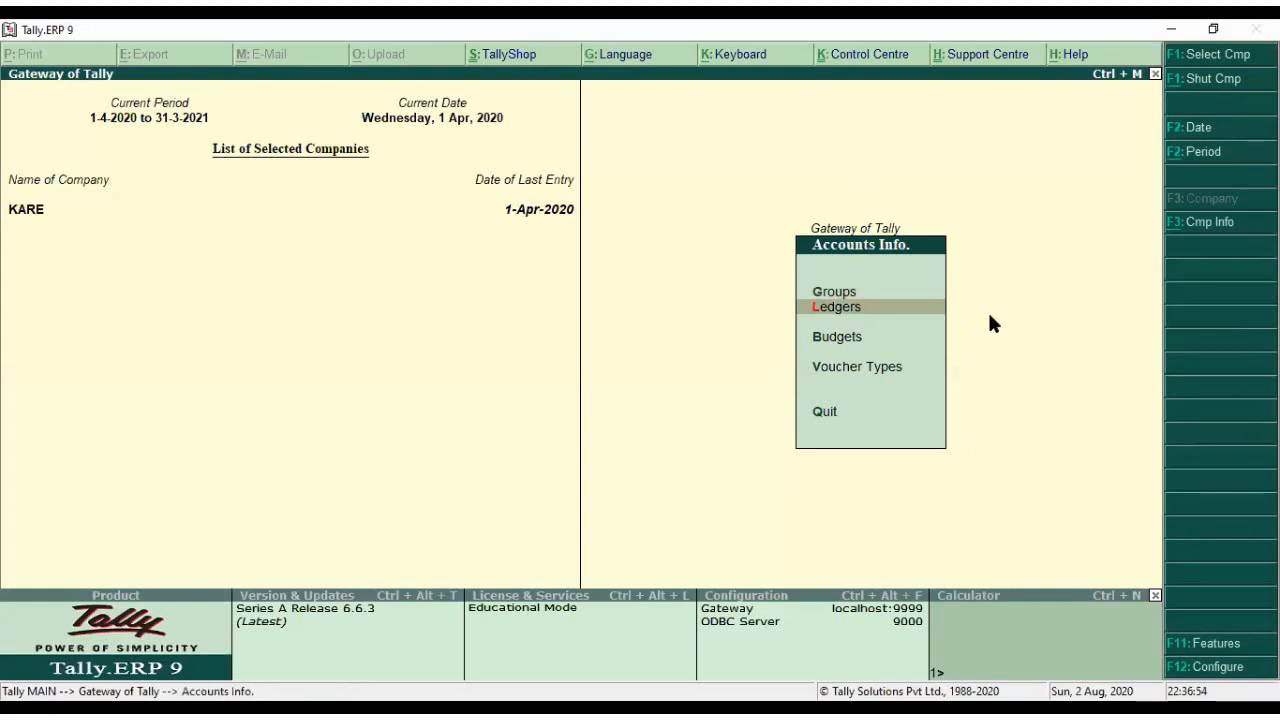
key("Return")
key("Return")
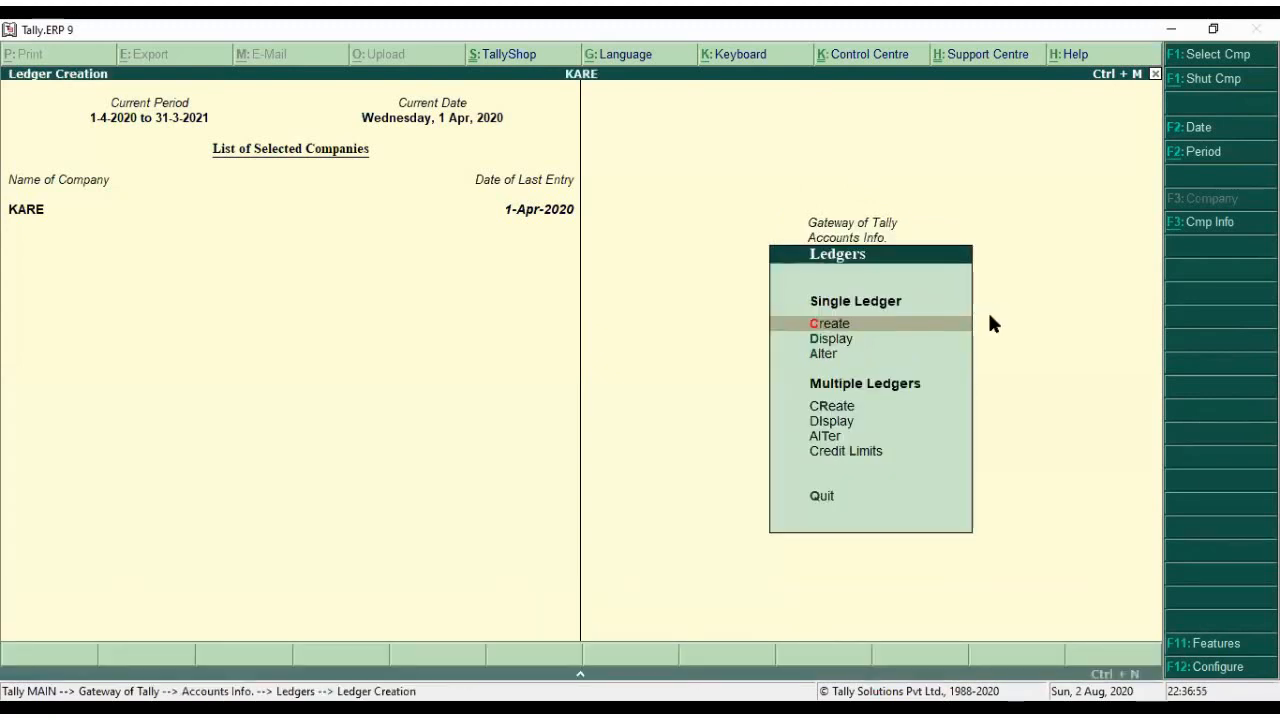
type("MAni")
key("BackSpace")
key("BackSpace")
key("BackSpace")
type("ani")
key("Return")
key("Return")
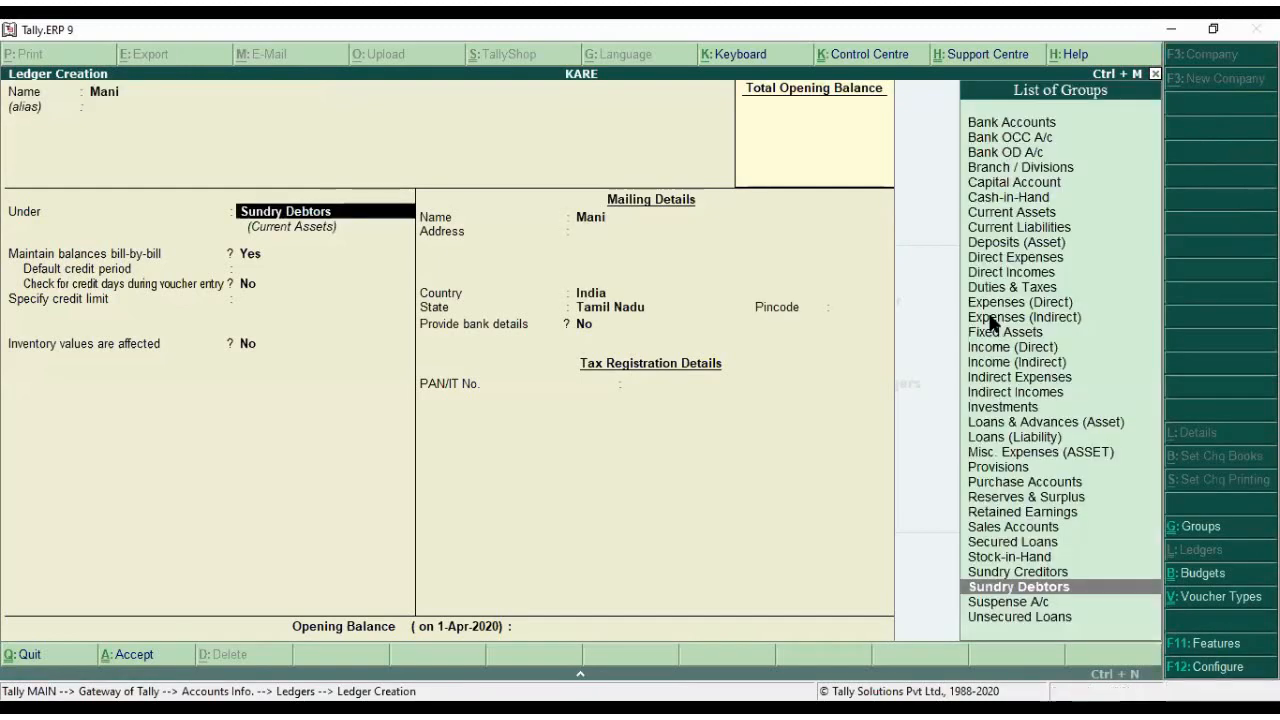
- Group the new ledger under Sundry Debtors with bill-by-bill balances, a 1,00,000 credit limit and no override by post-dated transactions
key("Return")
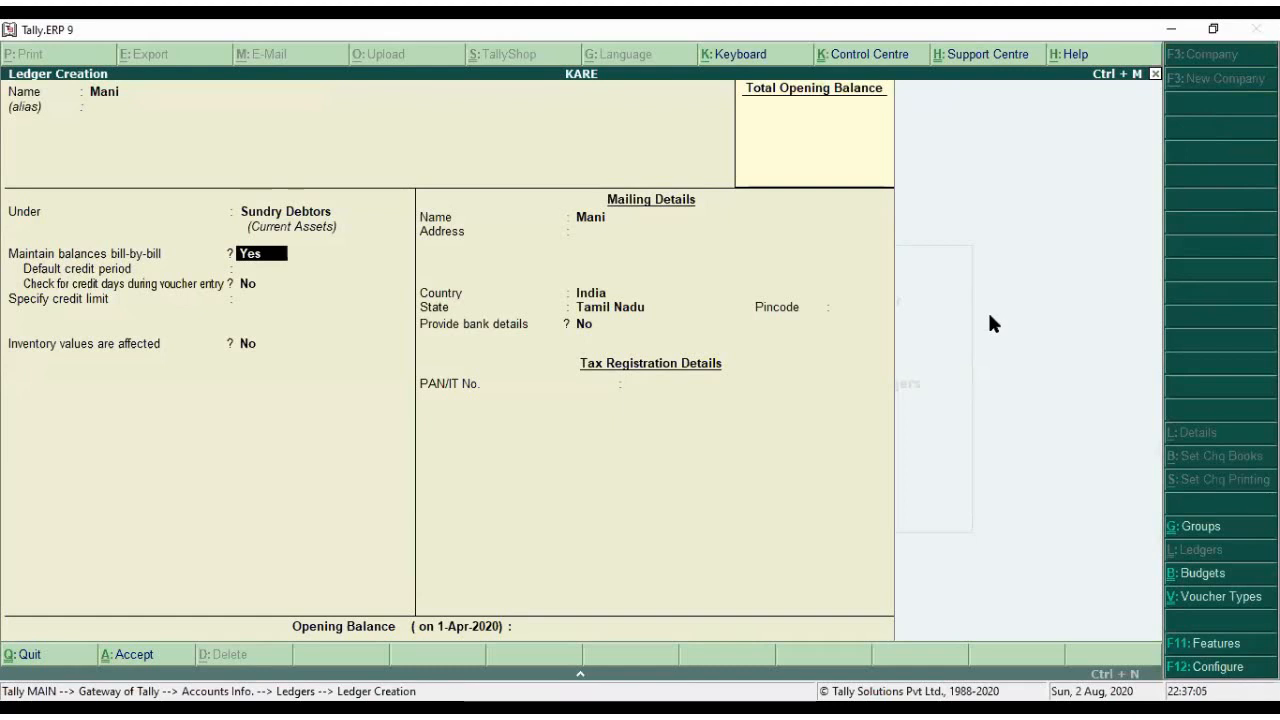
key("Return")
key("Return")
key("Return")
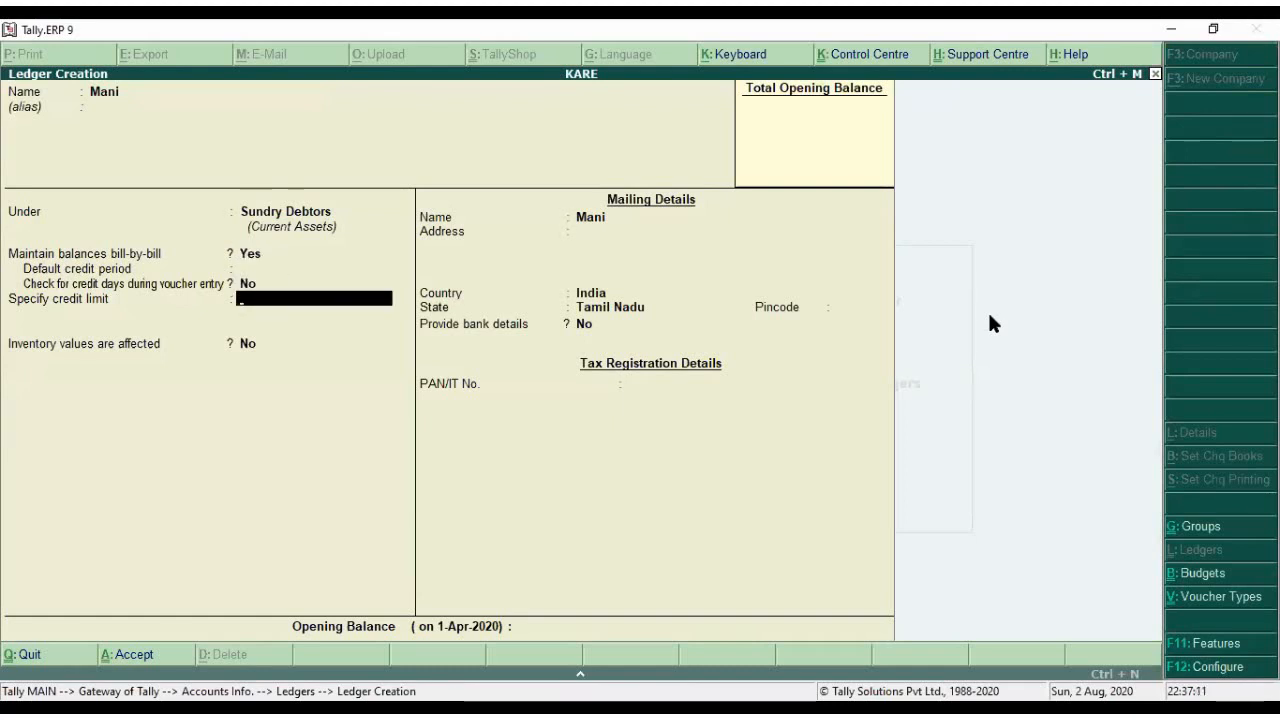
type("100000")
key("Return")
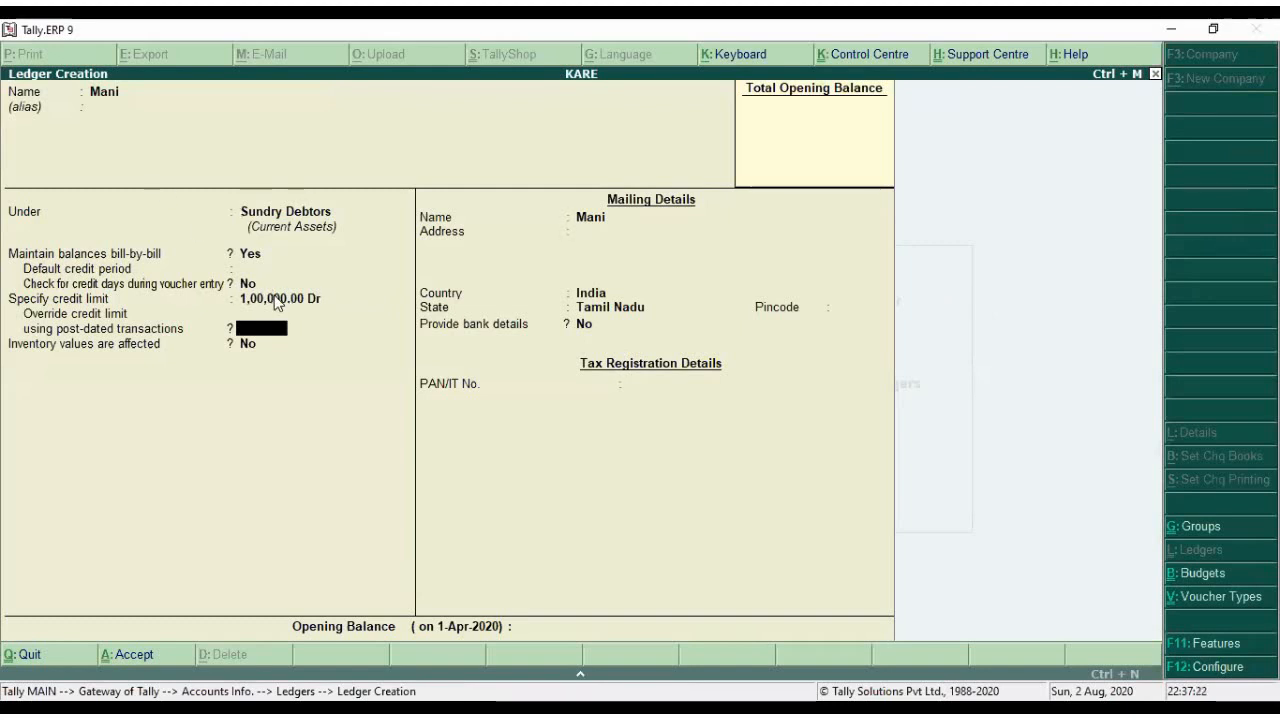
key("Return")
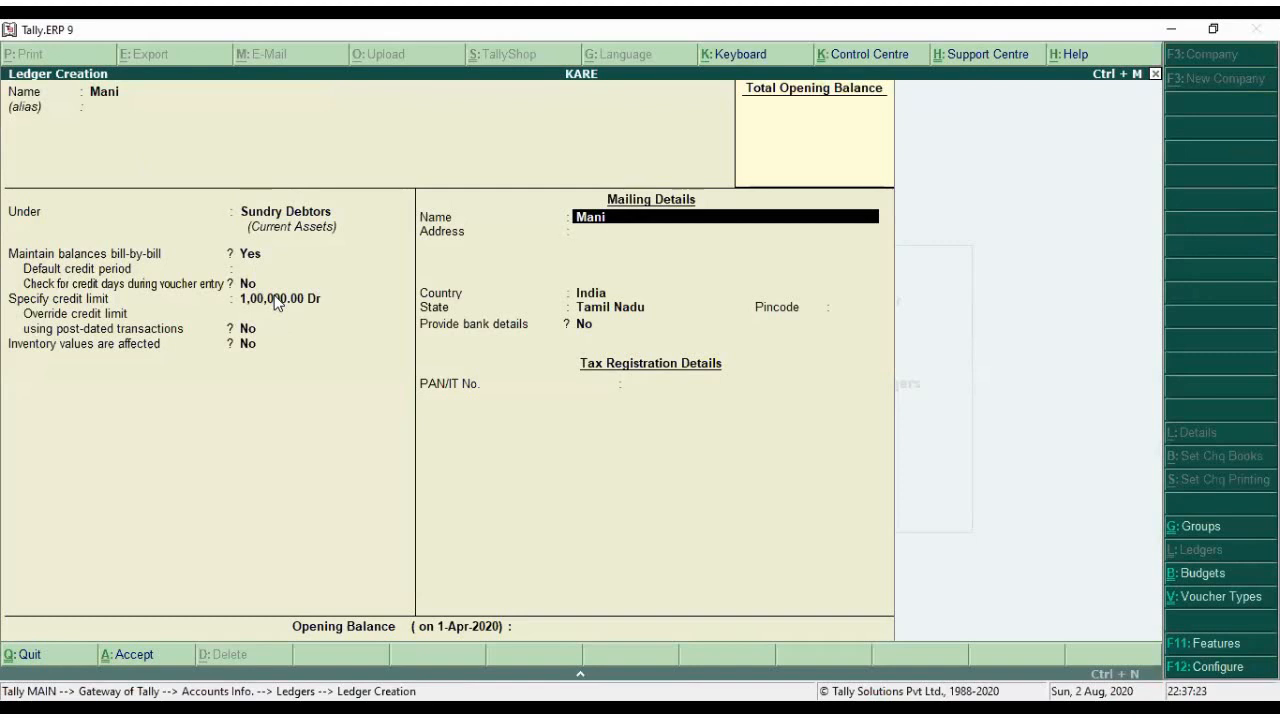
- Leave the debtor's mailing and tax details at their defaults, accept the ledger and leave ledger creation
key("Return")
key("Return")
key("Return")
left_click(277, 303)
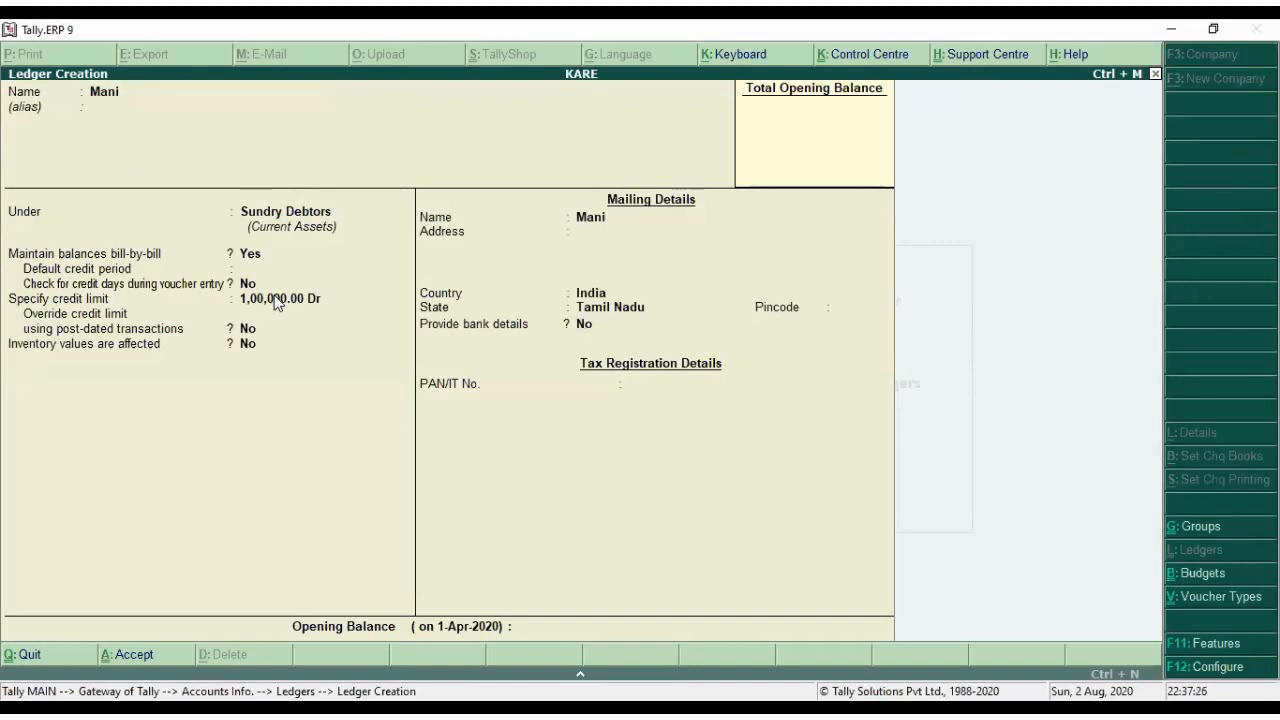
key("Return")
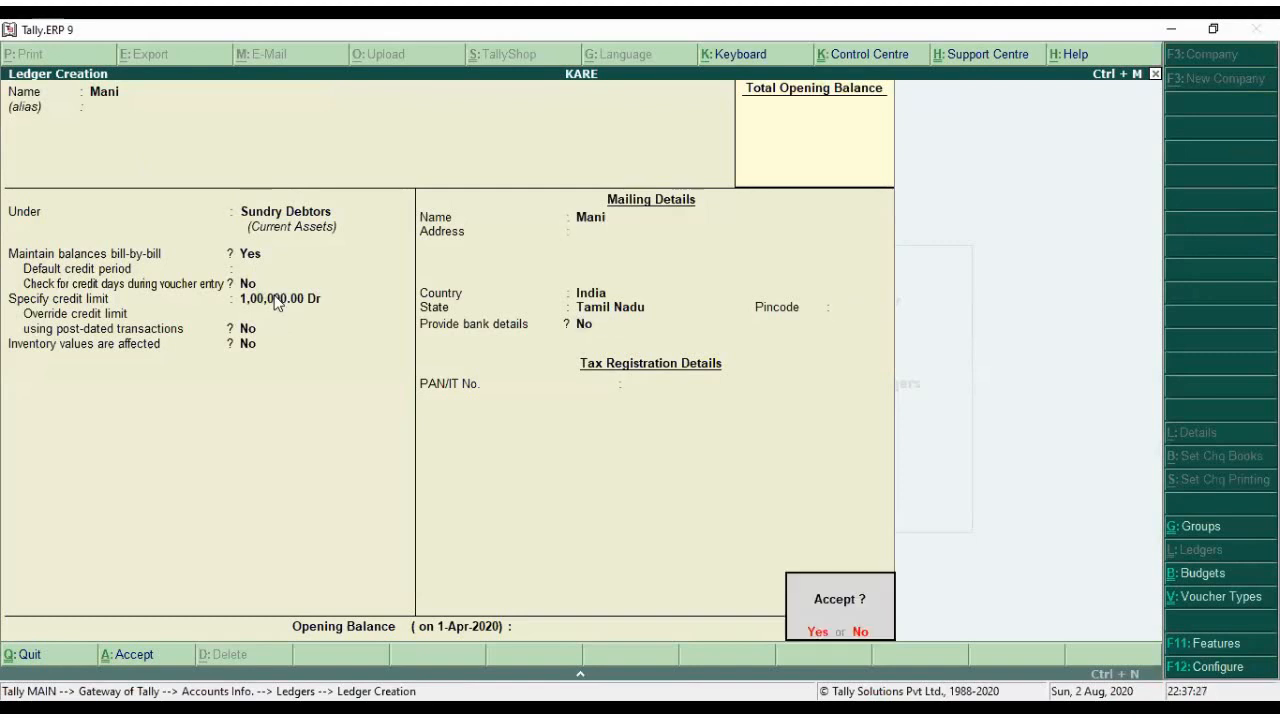
key("y")
key("Escape")
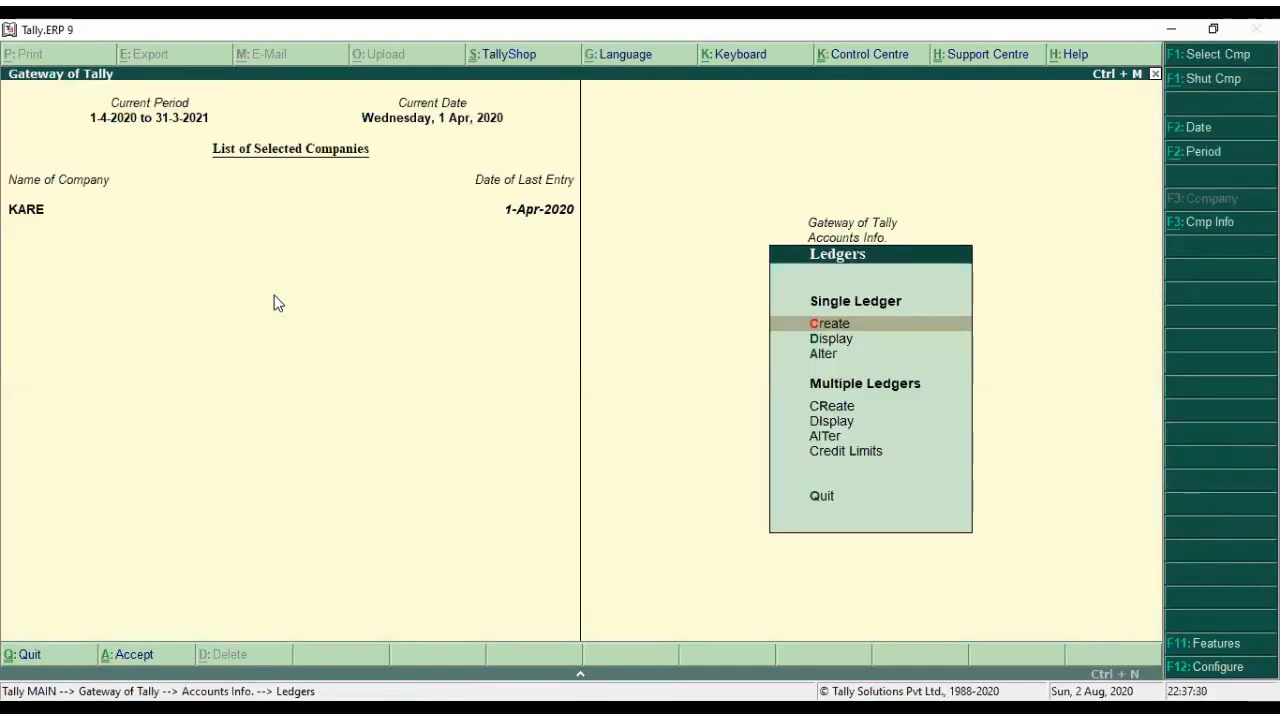
- Open the new debtor's ledger to review its credit limit and close it without changes
key("Down")
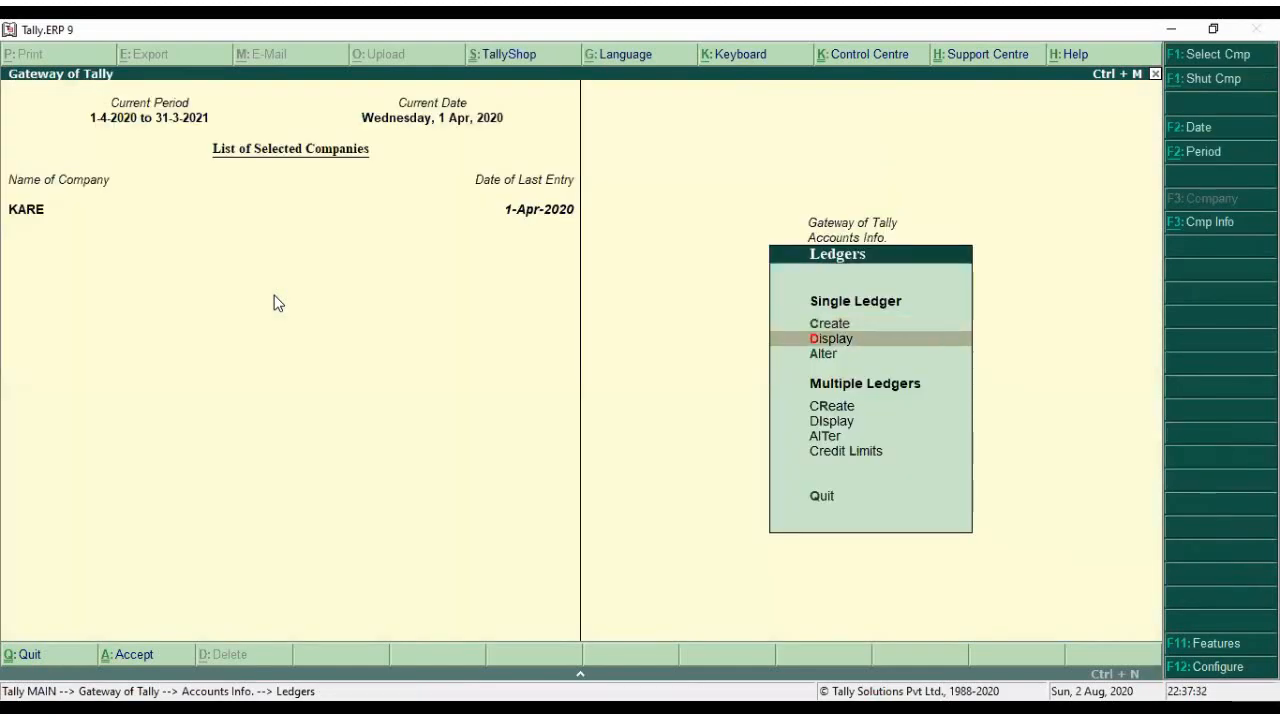
key("Down")
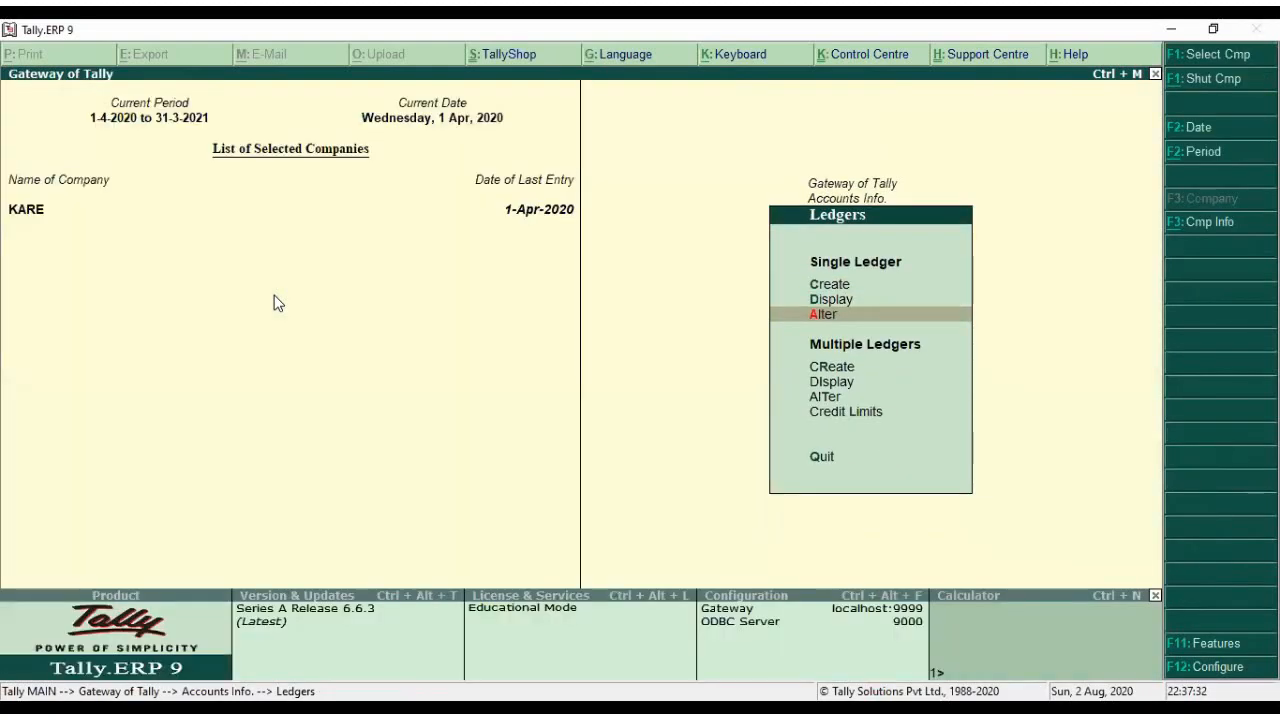
key("Return")
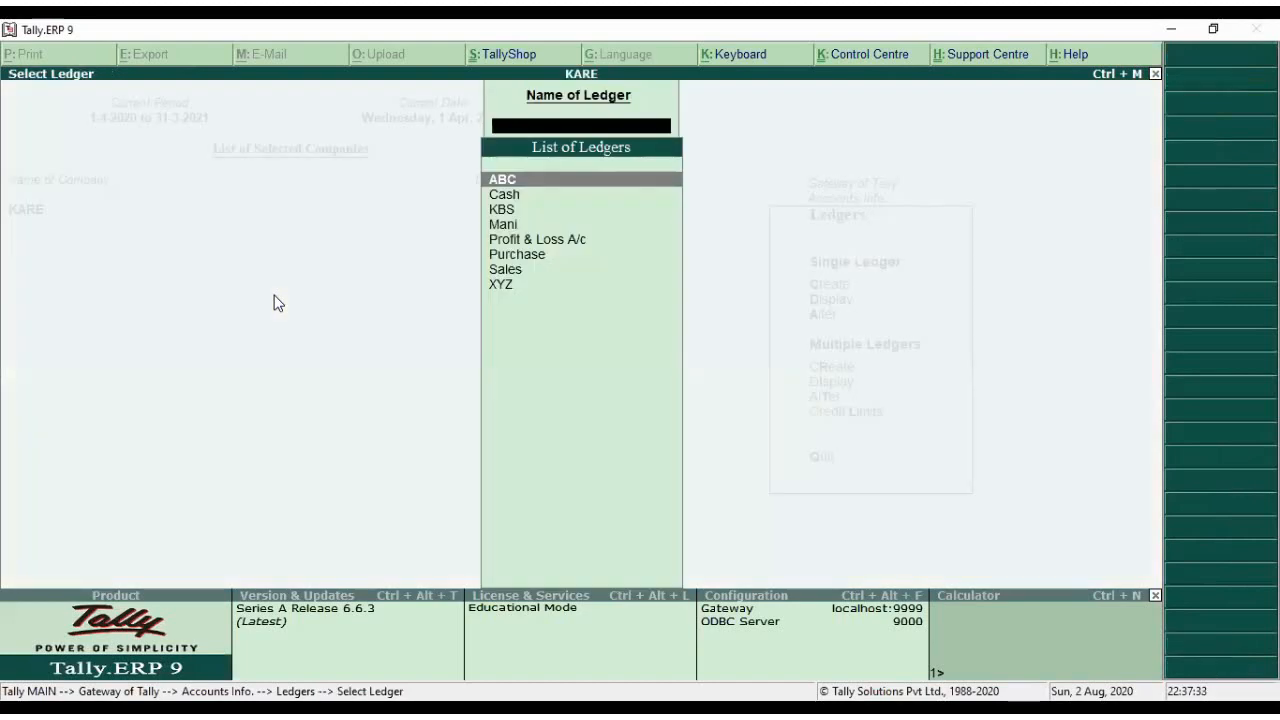
key("Down")
key("Down")
key("Down")
key("Down")
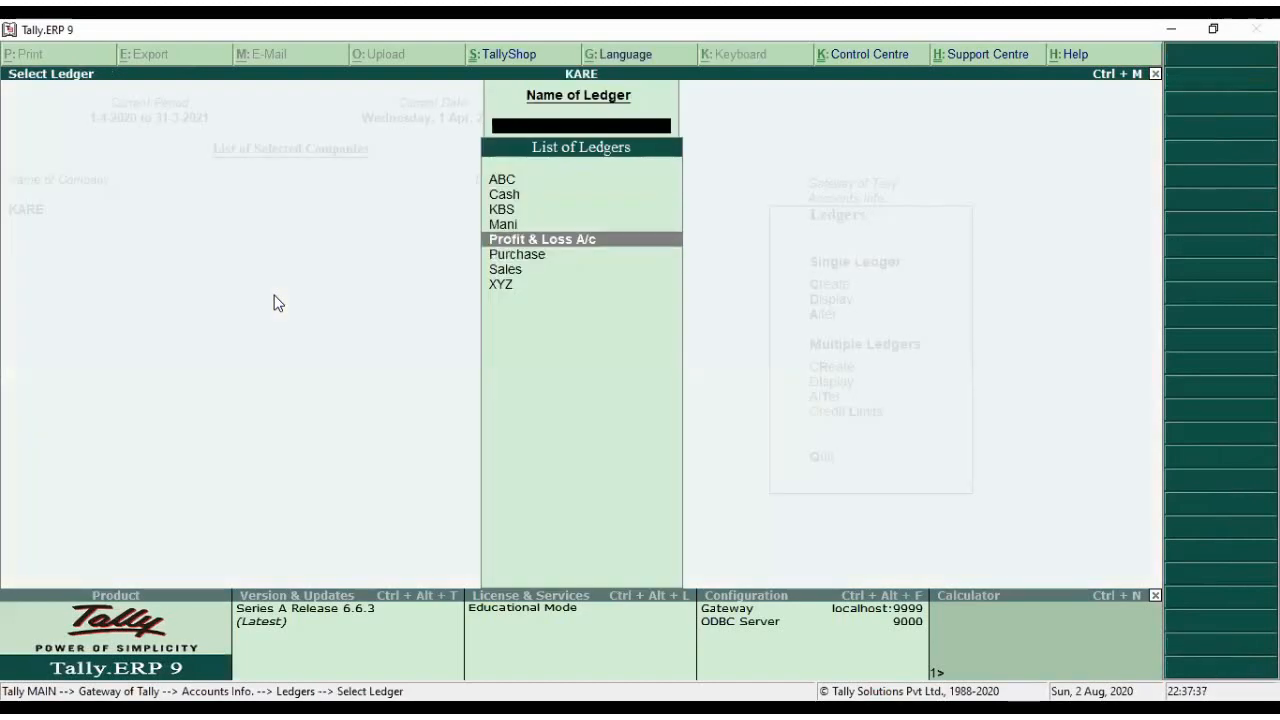
key("Up")
key("Return")
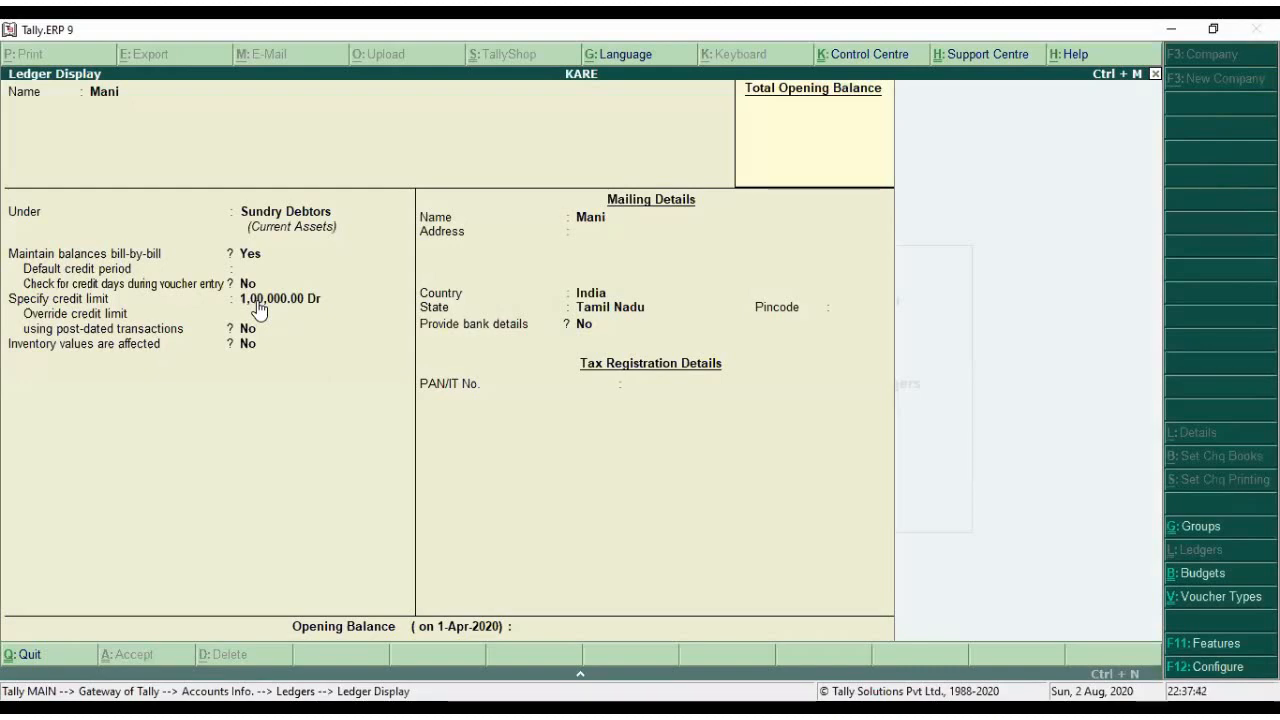
key("Escape")
key("Escape")
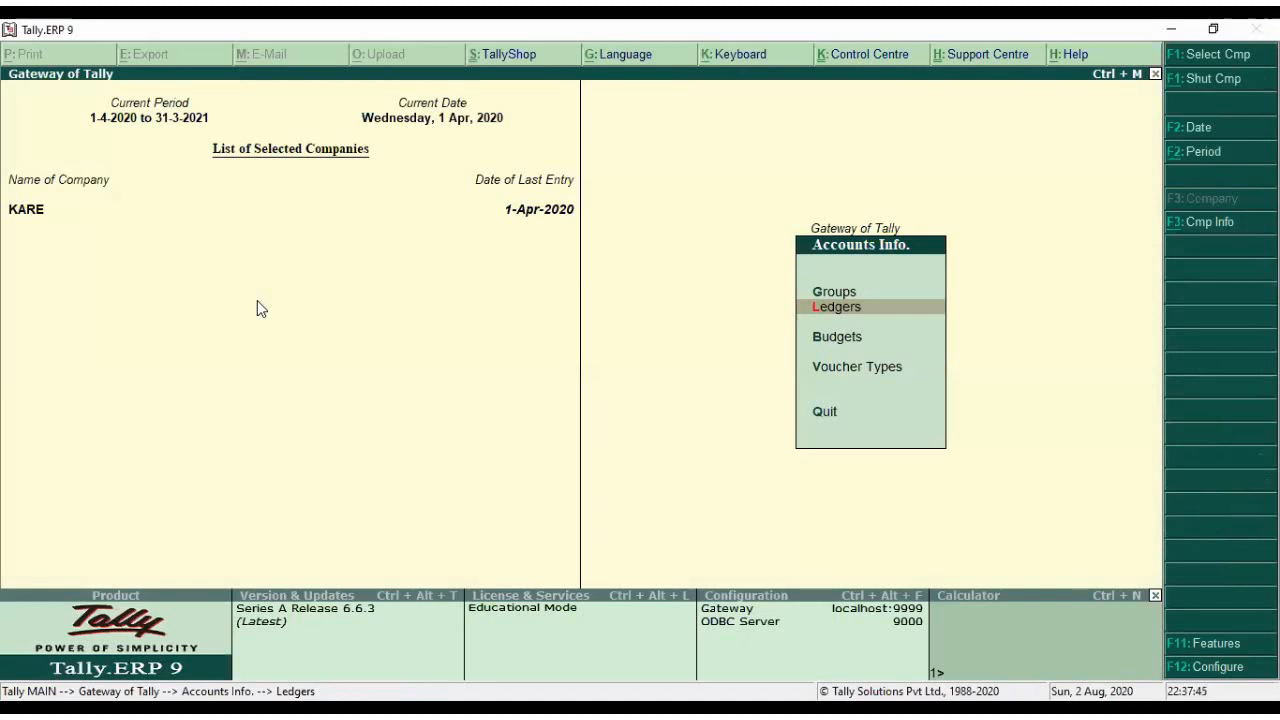
- Start a sales voucher, leave the reference number blank, select the new debtor for the debit and accept the blank despatch details
key("Escape")
key("v")
key("Return")
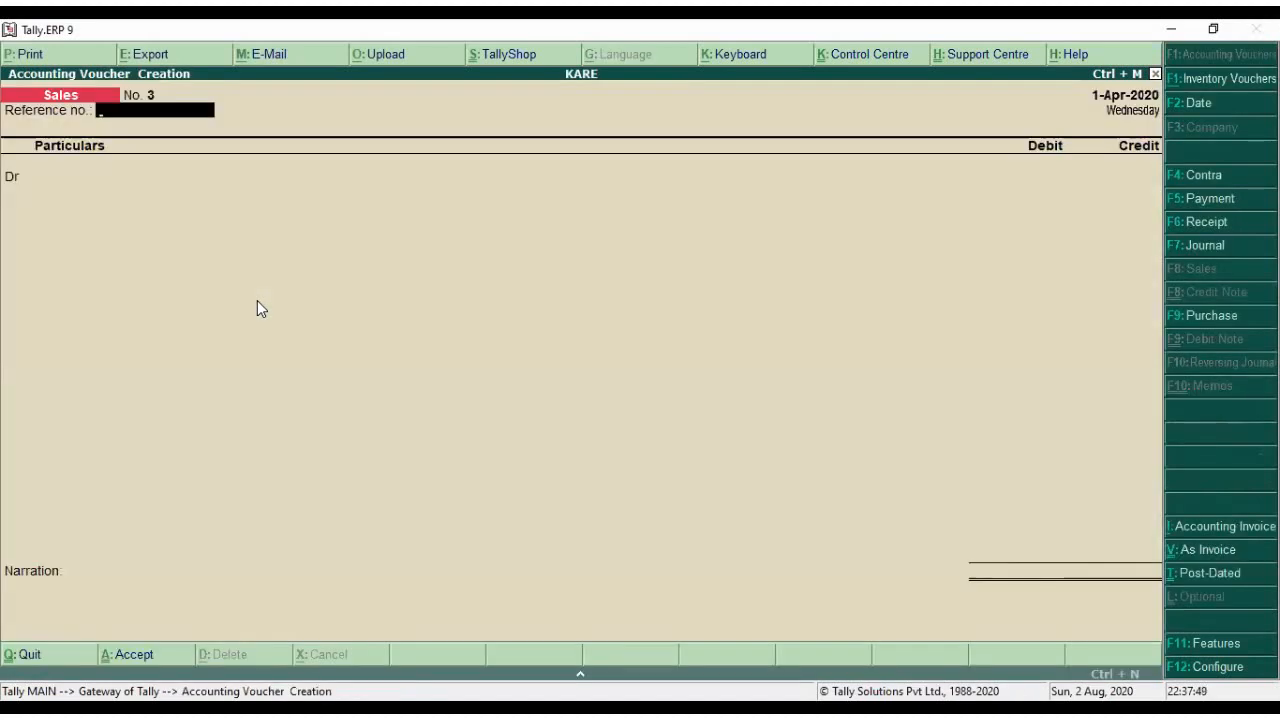
key("Return")
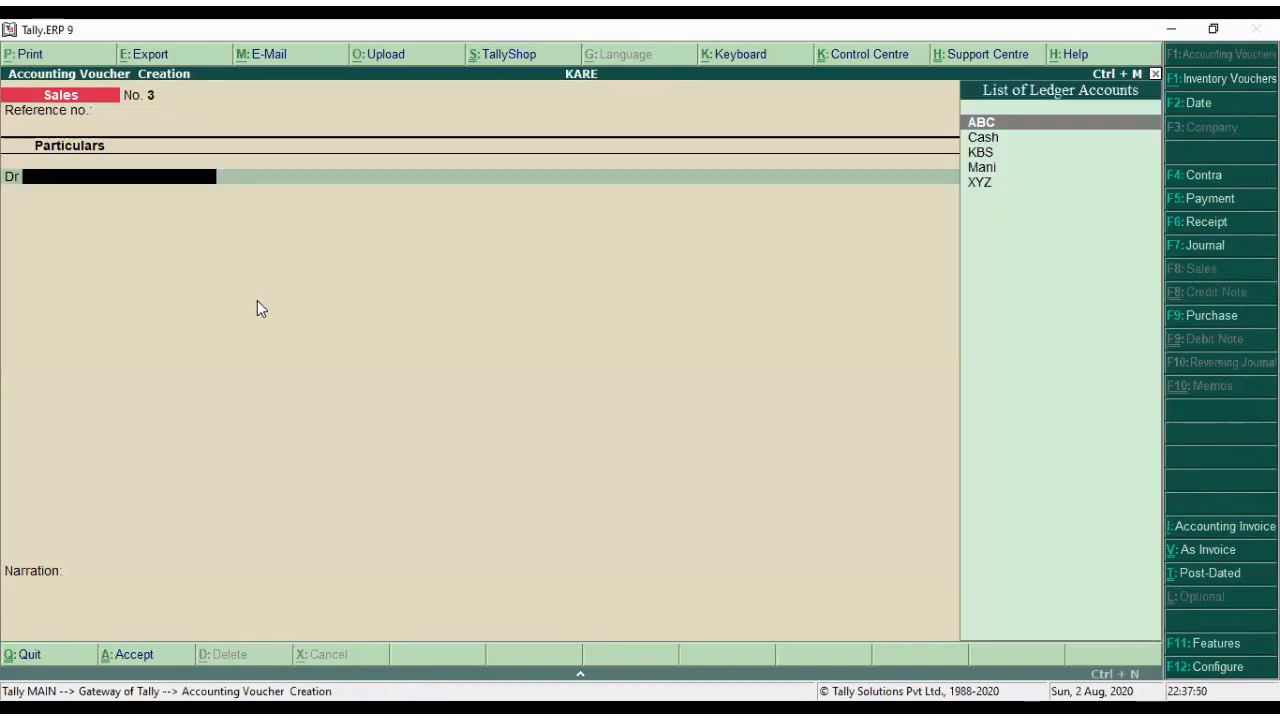
type("m")
key("Return")
key("Return")
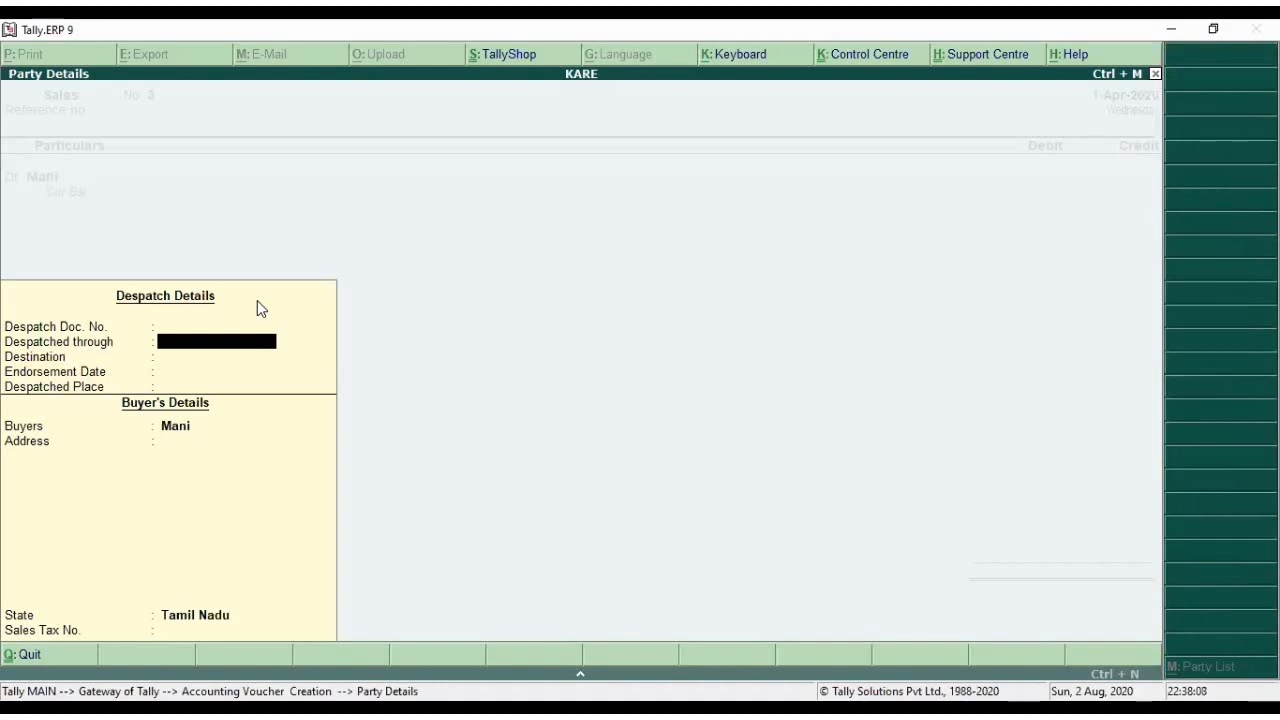
key("ctrl+a")
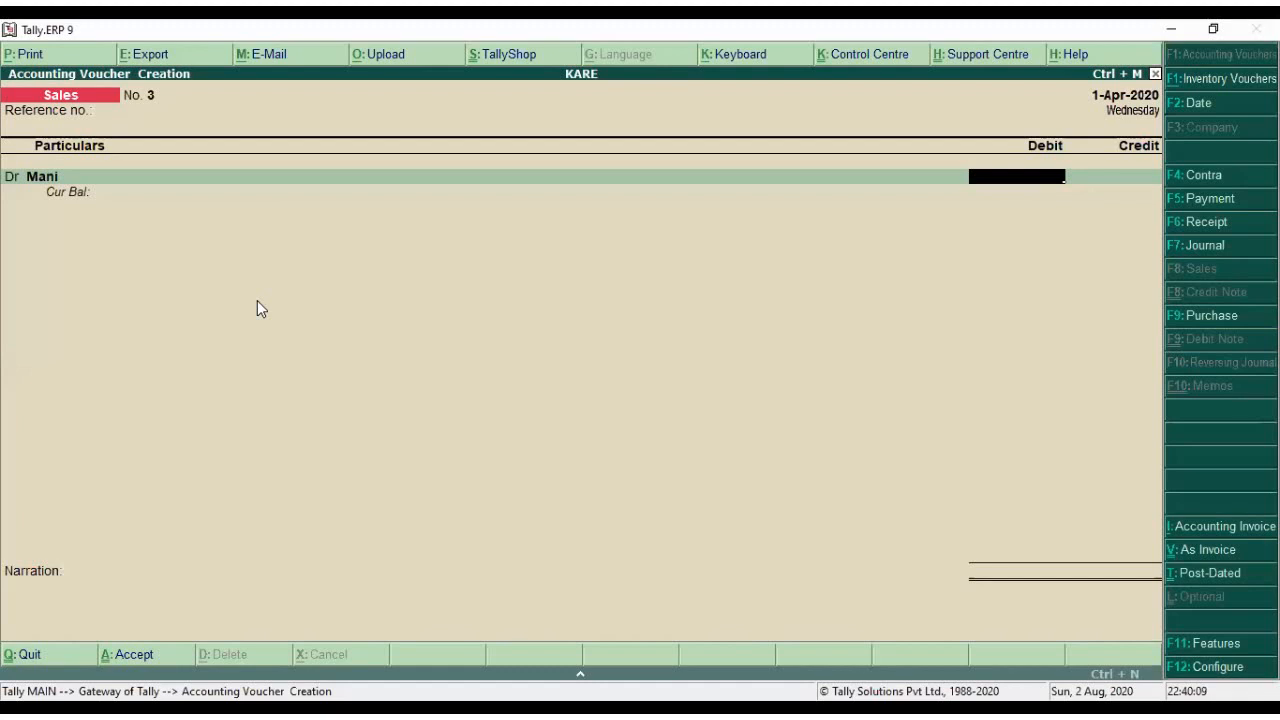
key("BackSpace")
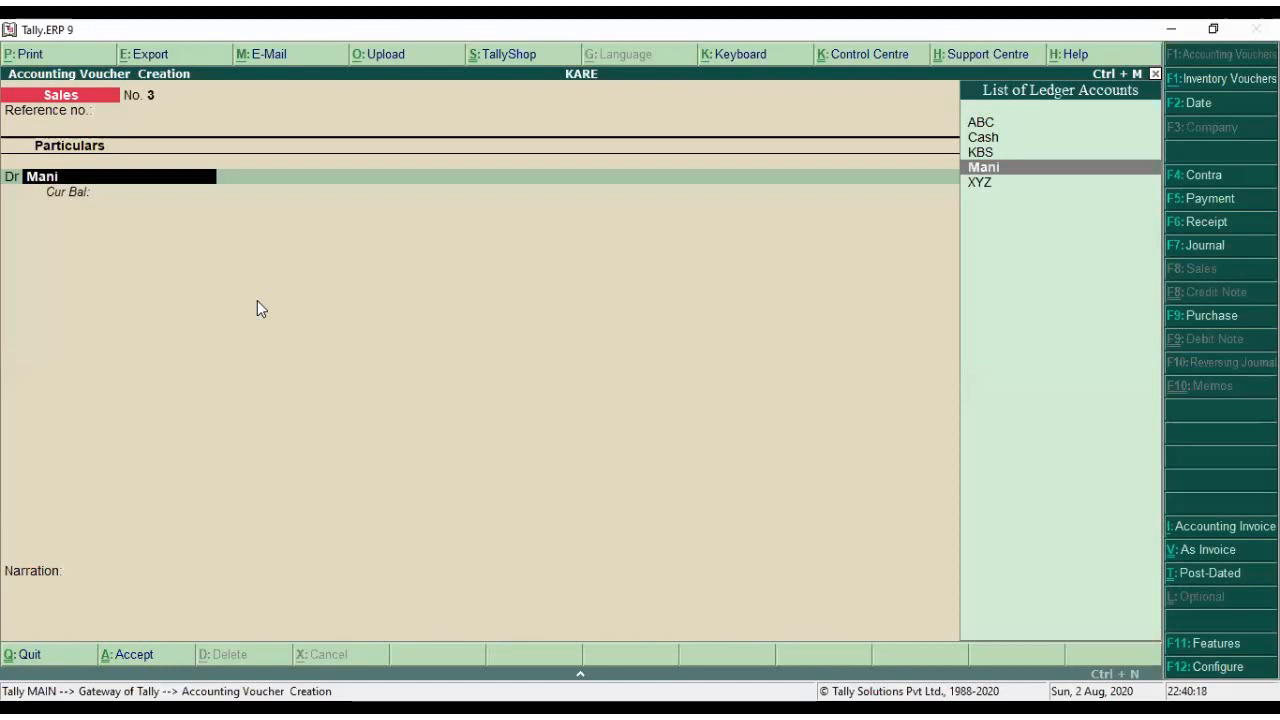
key("Return")
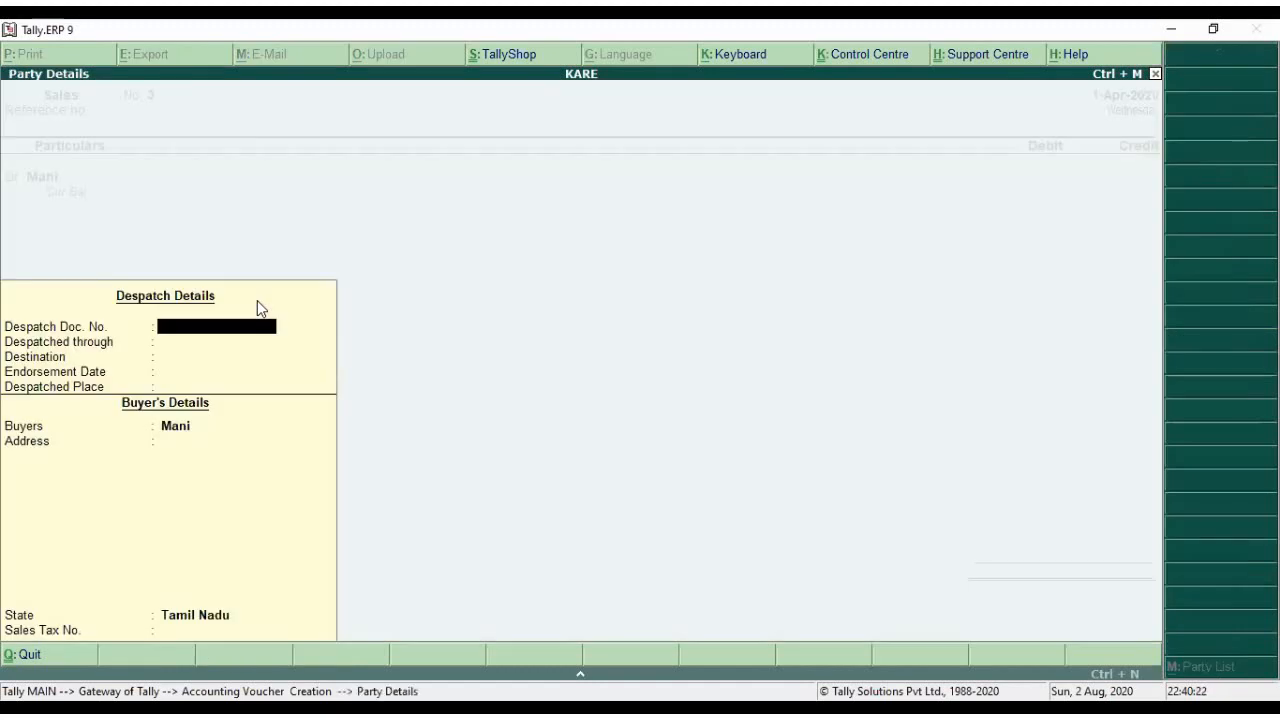
key("ctrl+a")
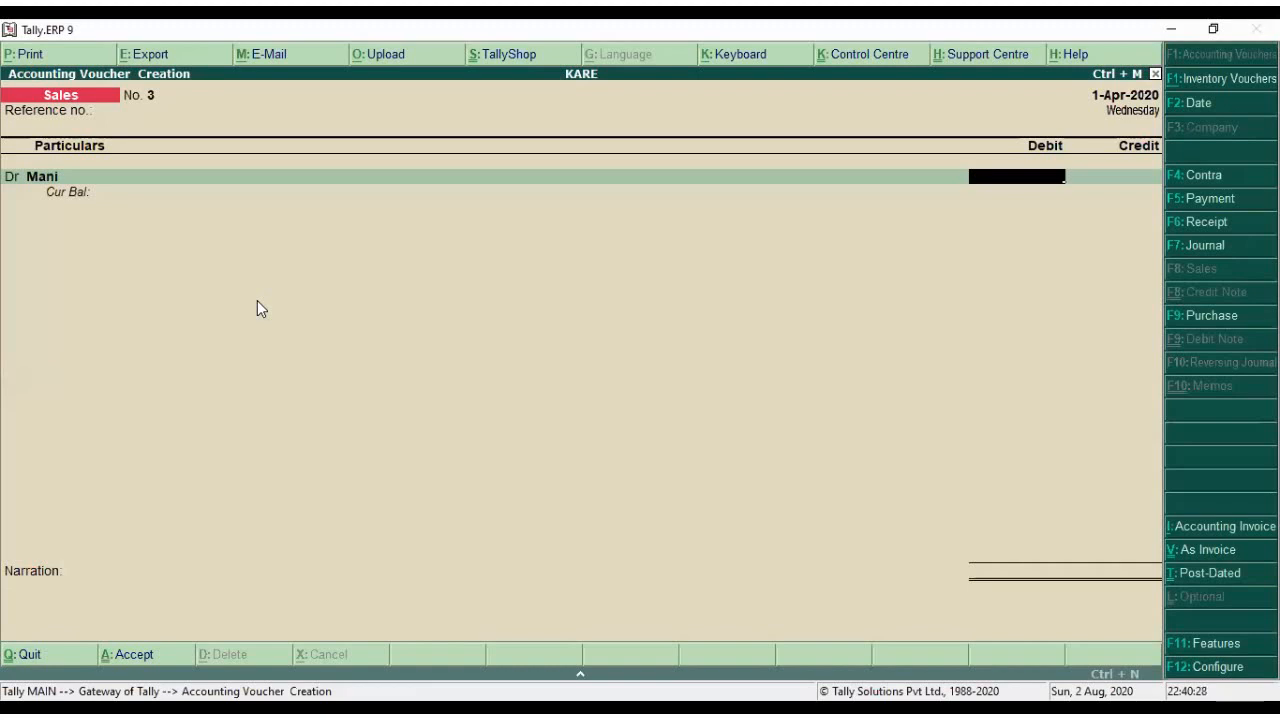
- Debit the new debtor with 1,00,000 and allocate it to New Ref 3 with 50 credit days
type("1000")
key("Return")
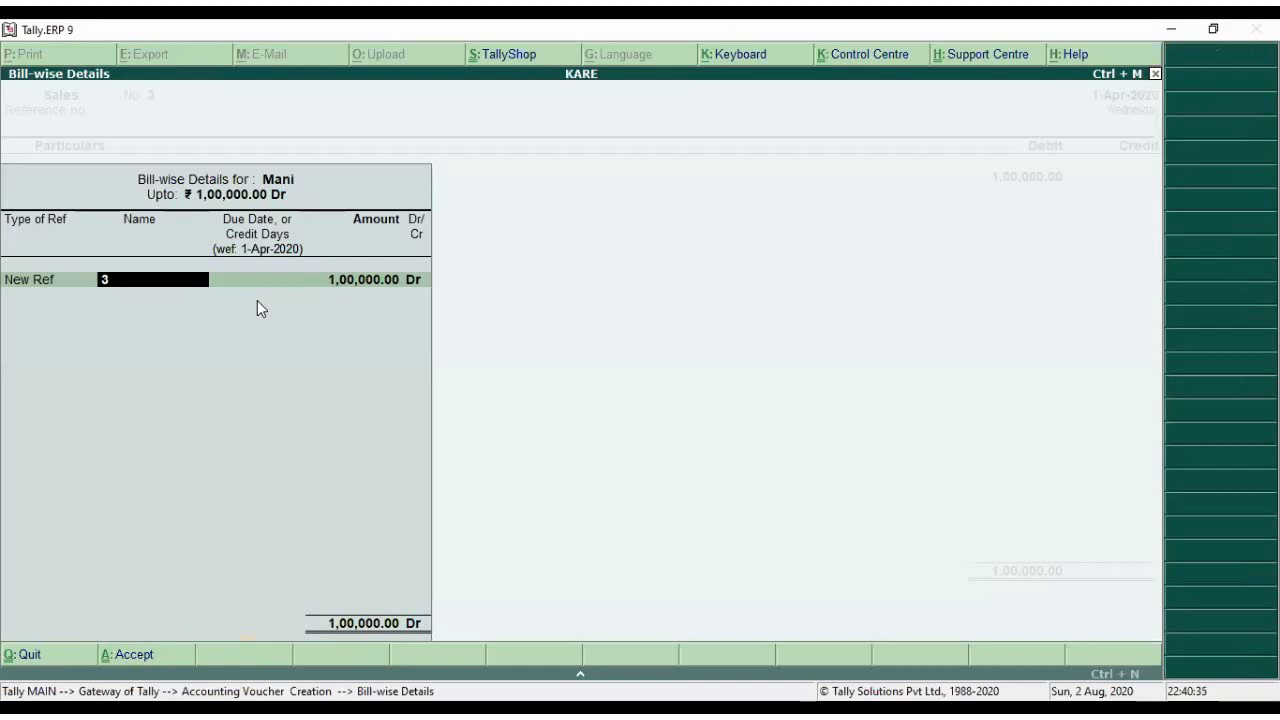
key("Return")
type("5")
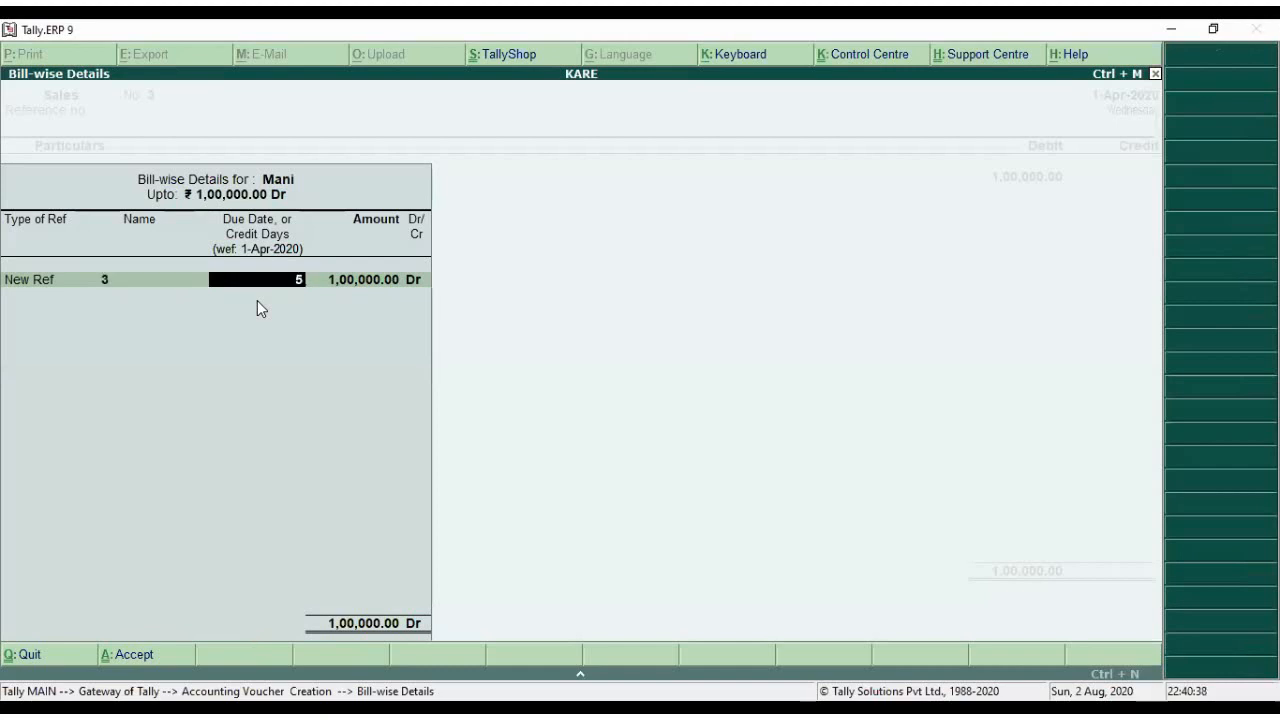
type("0")
key("Return")
key("Return")
key("Return")
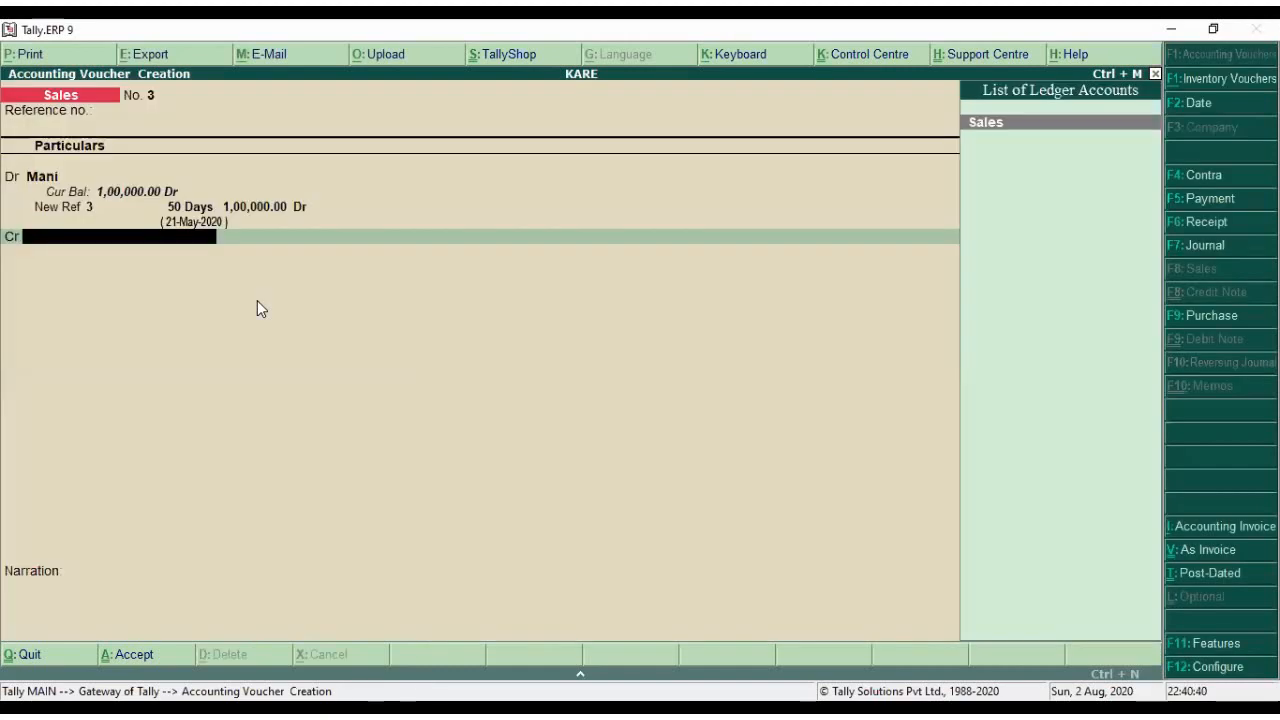
- Credit the Sales ledger with 1,00,000, leave the narration blank and accept the voucher
key("Return")
key("Return")
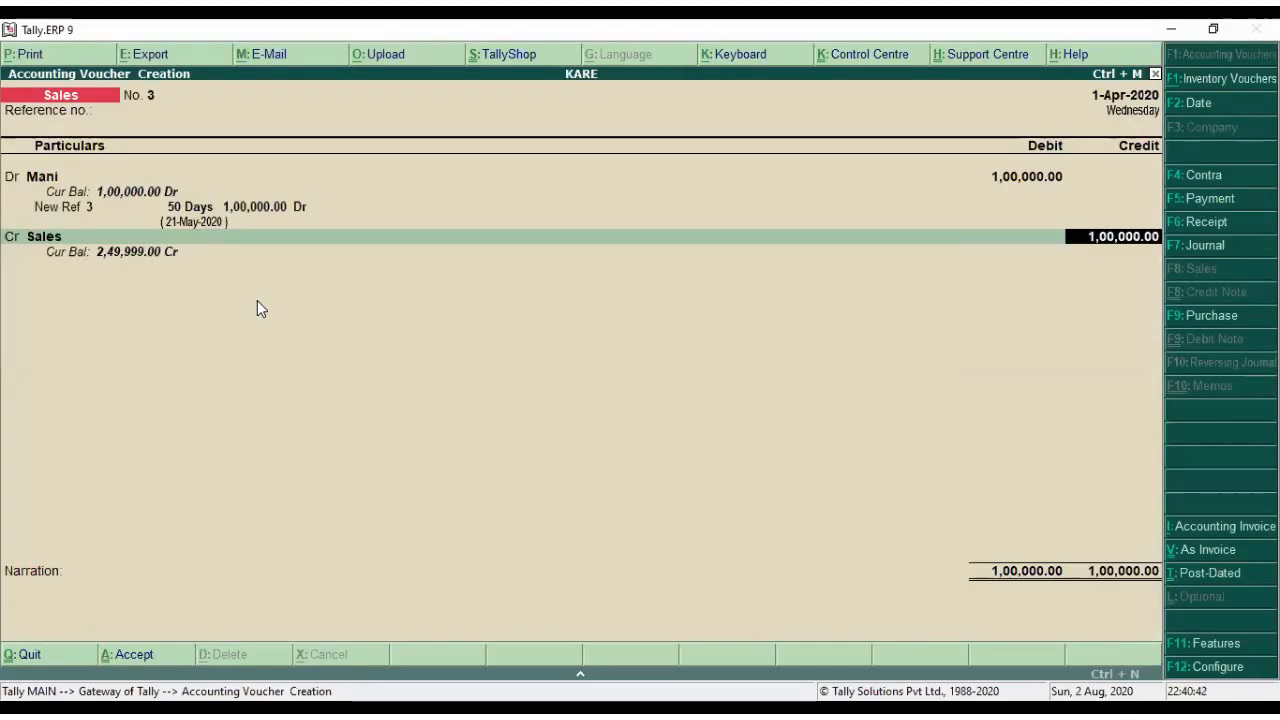
key("Return")
key("Return")
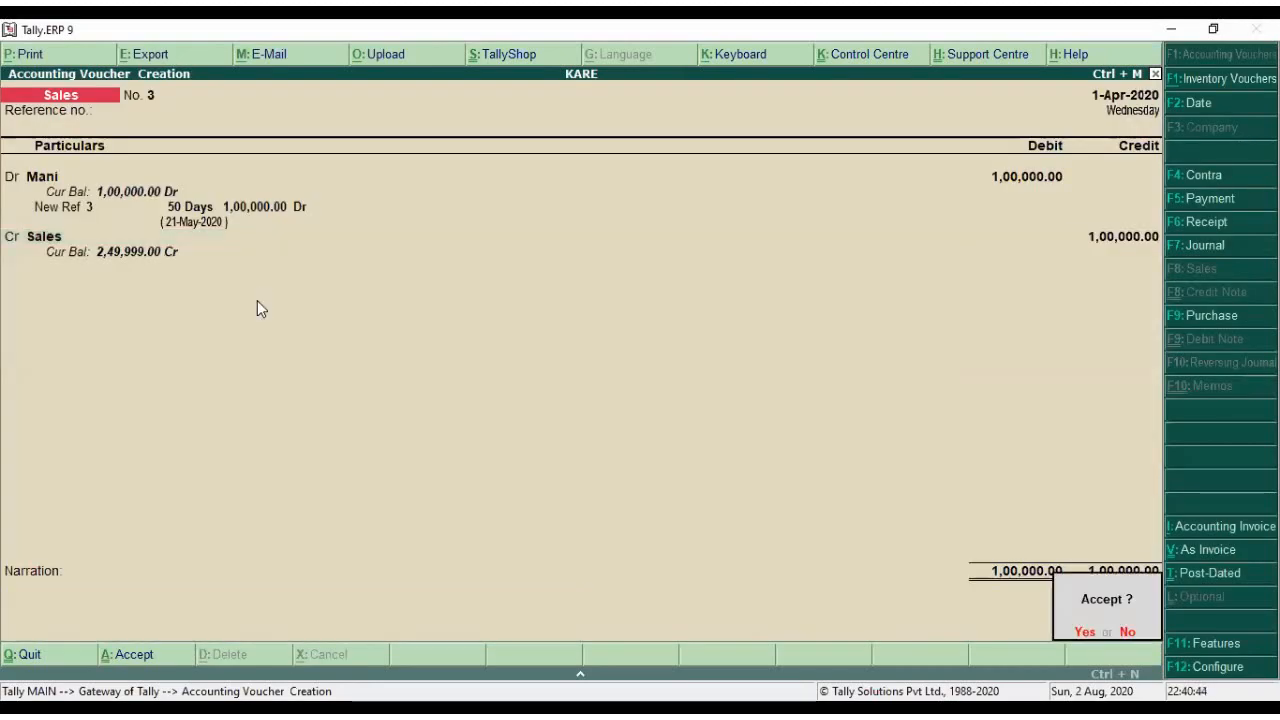
key("y")
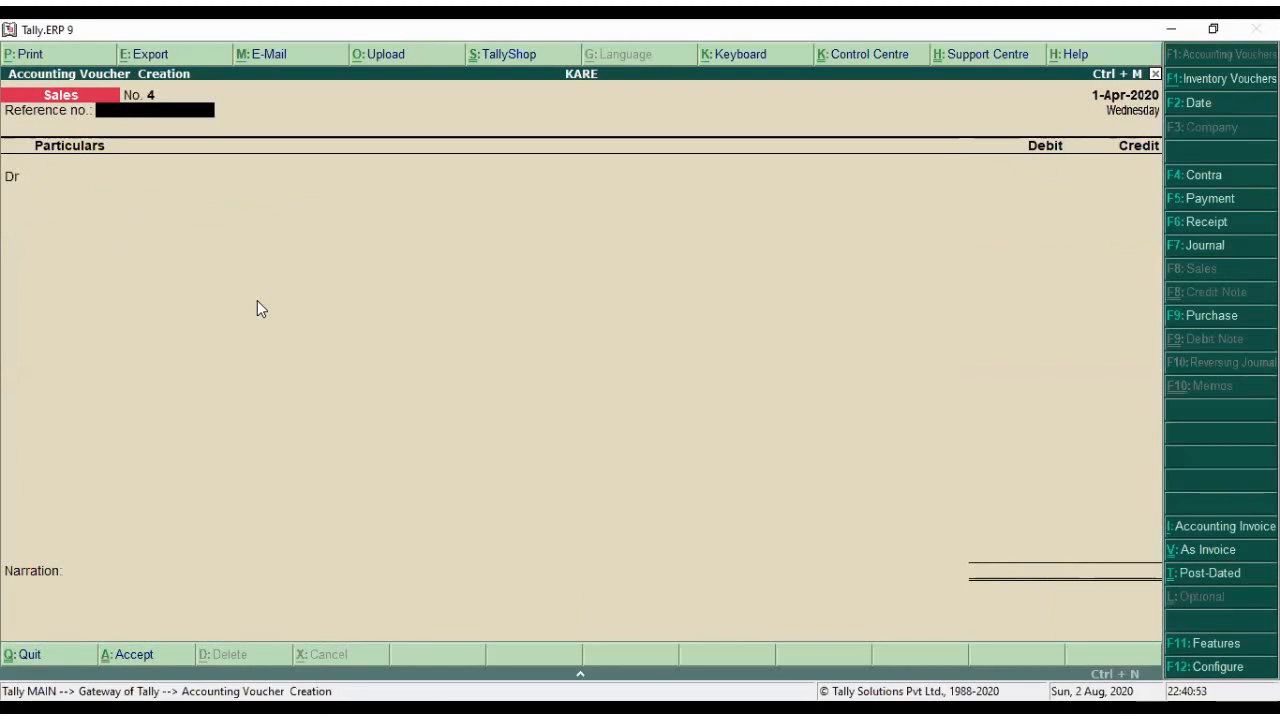
- Select the same debtor for the debit in sales voucher 4, leaving the reference number and despatch details blank
key("Return")
key("Down")
key("Down")
key("Down")
key("Return")
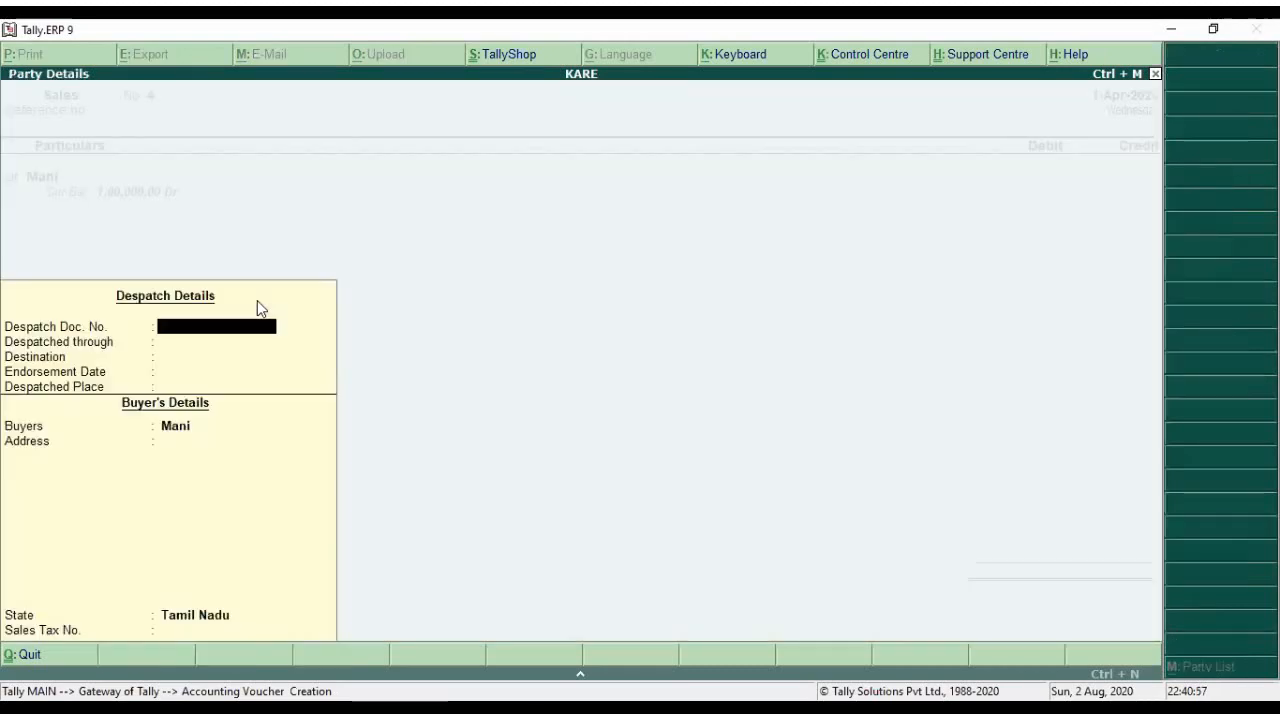
key("ctrl+a")
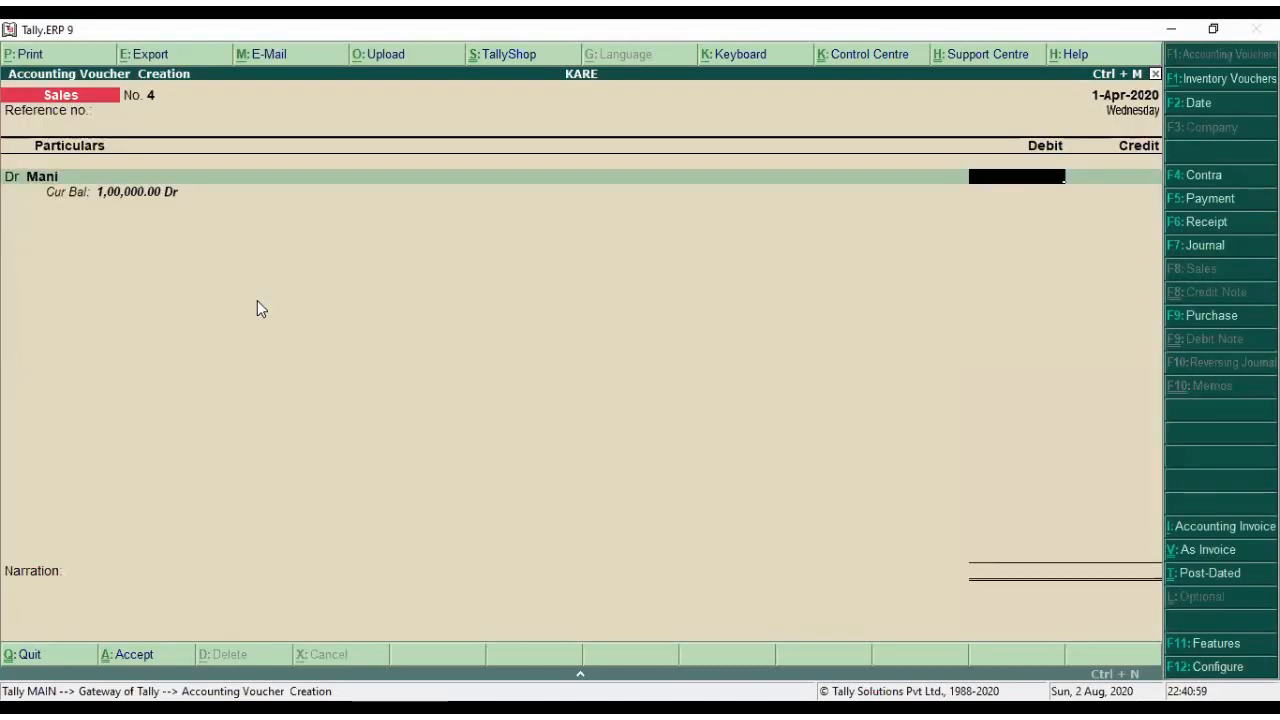
- Debit the debtor with 1,00,001 and allocate it to New Ref 4 with 55 credit days
type("100001")
key("Return")
key("Return")
key("Return")
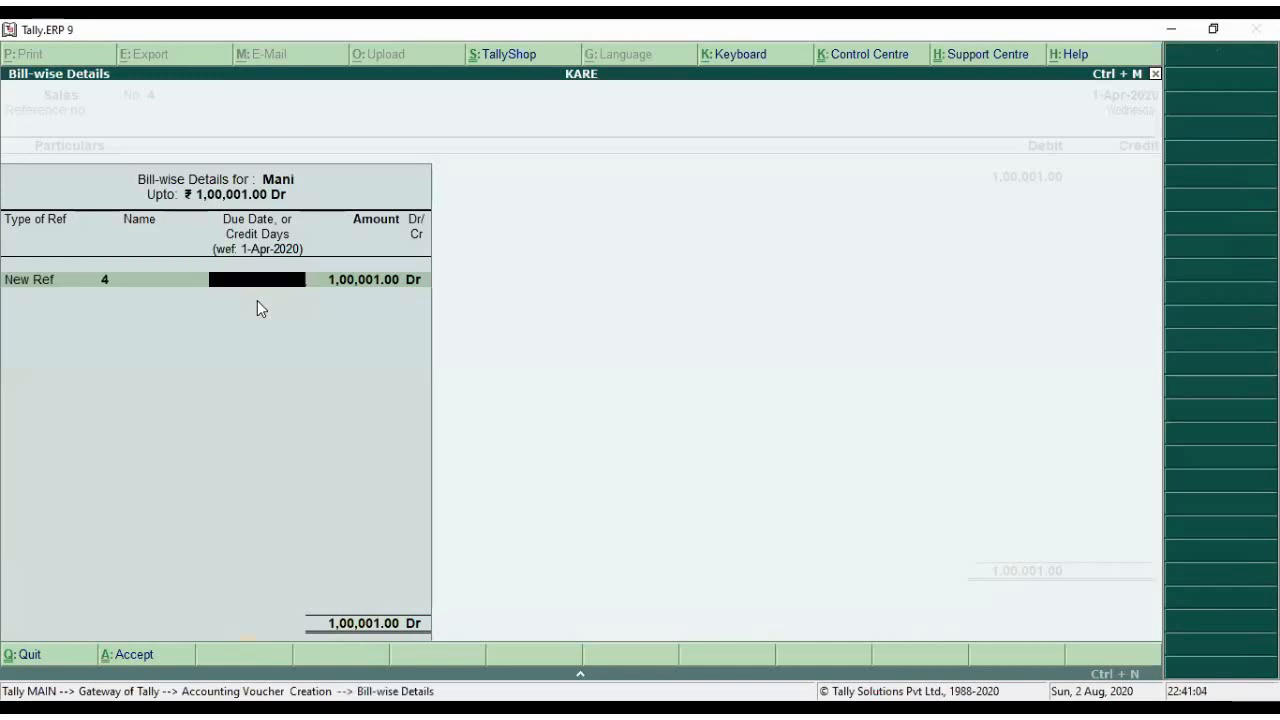
type("55")
key("Return")
key("Return")
key("Return")
- Credit the Sales ledger with 1,00,001, try to accept the voucher above the credit limit and quit it unsaved
key("Return")
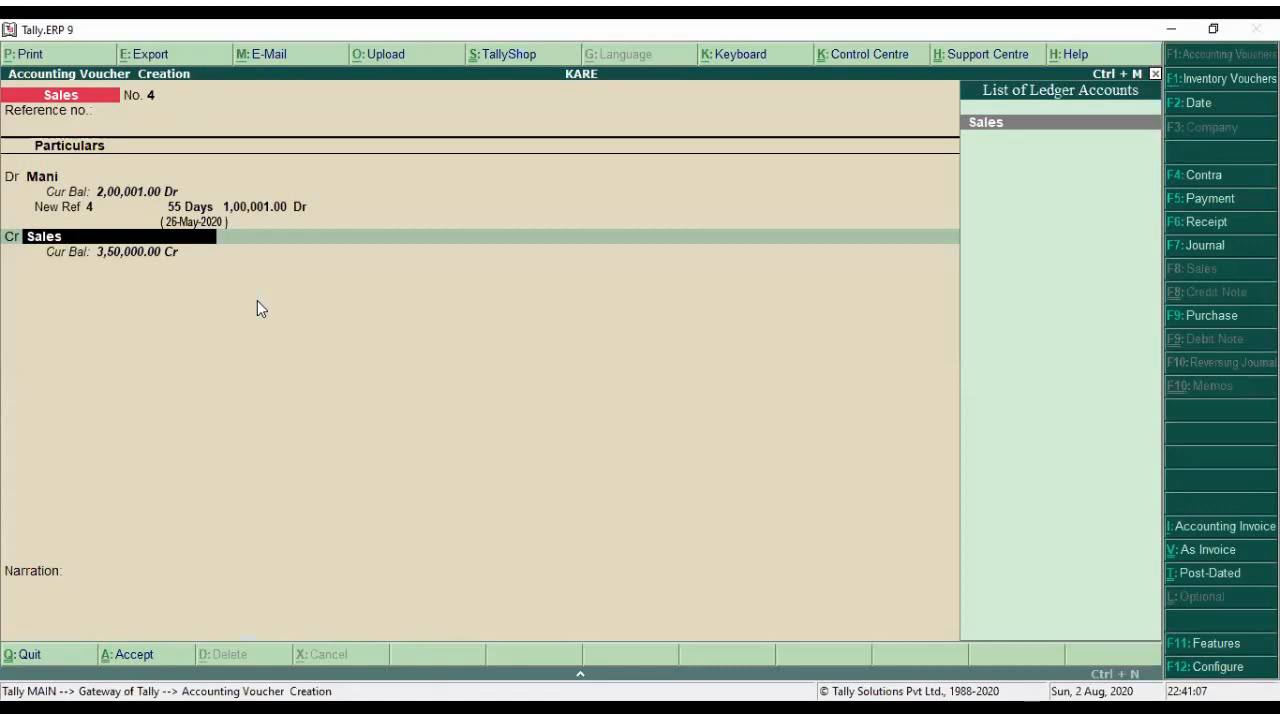
key("Return")
key("Return")
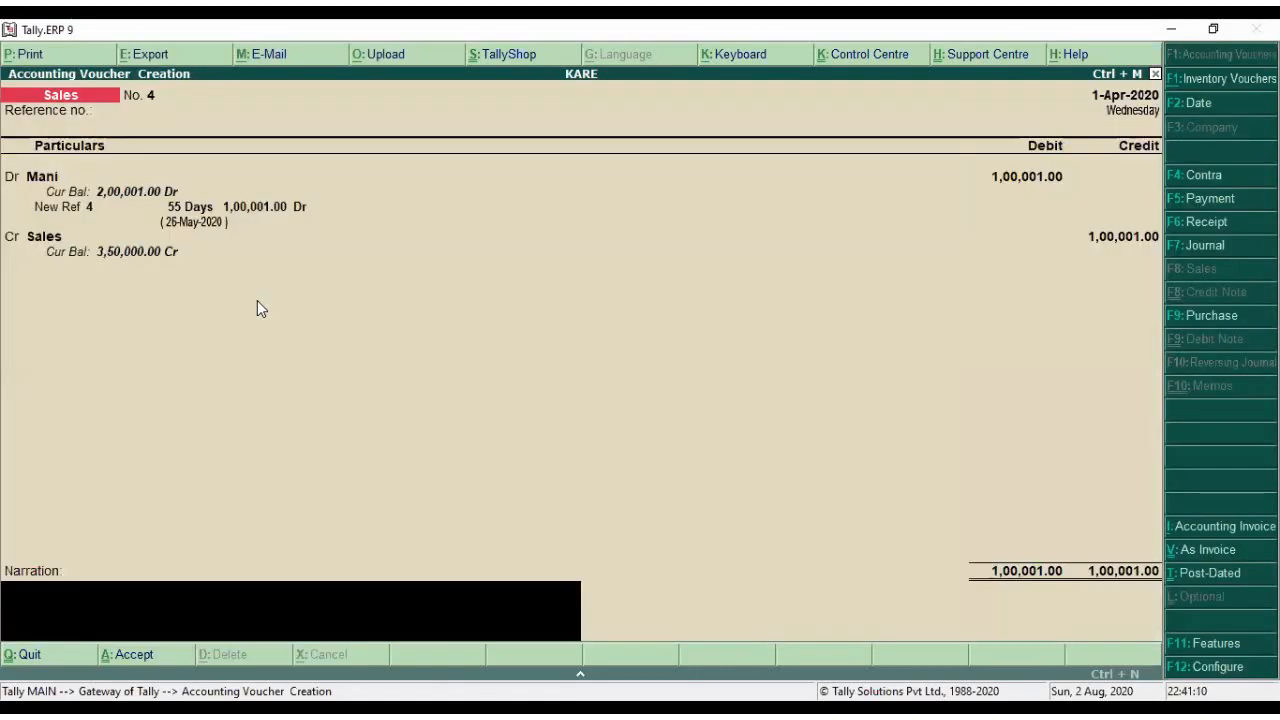
key("Return")
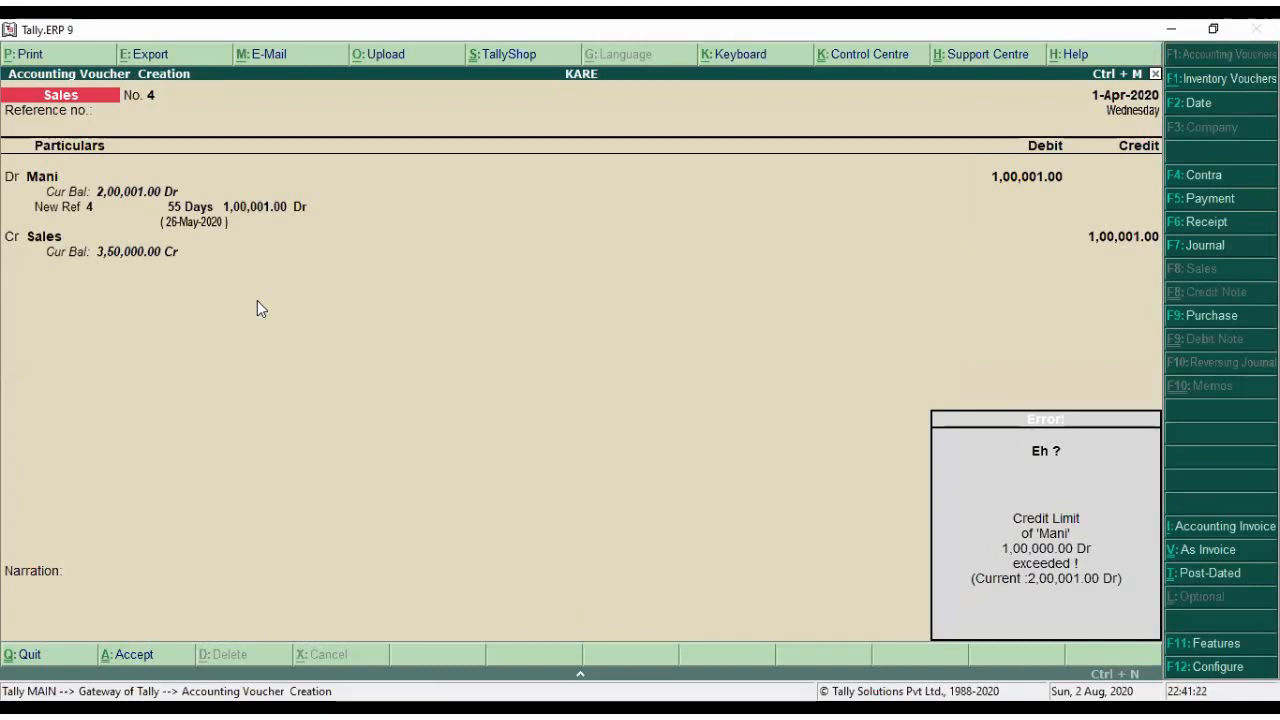
key("Return")
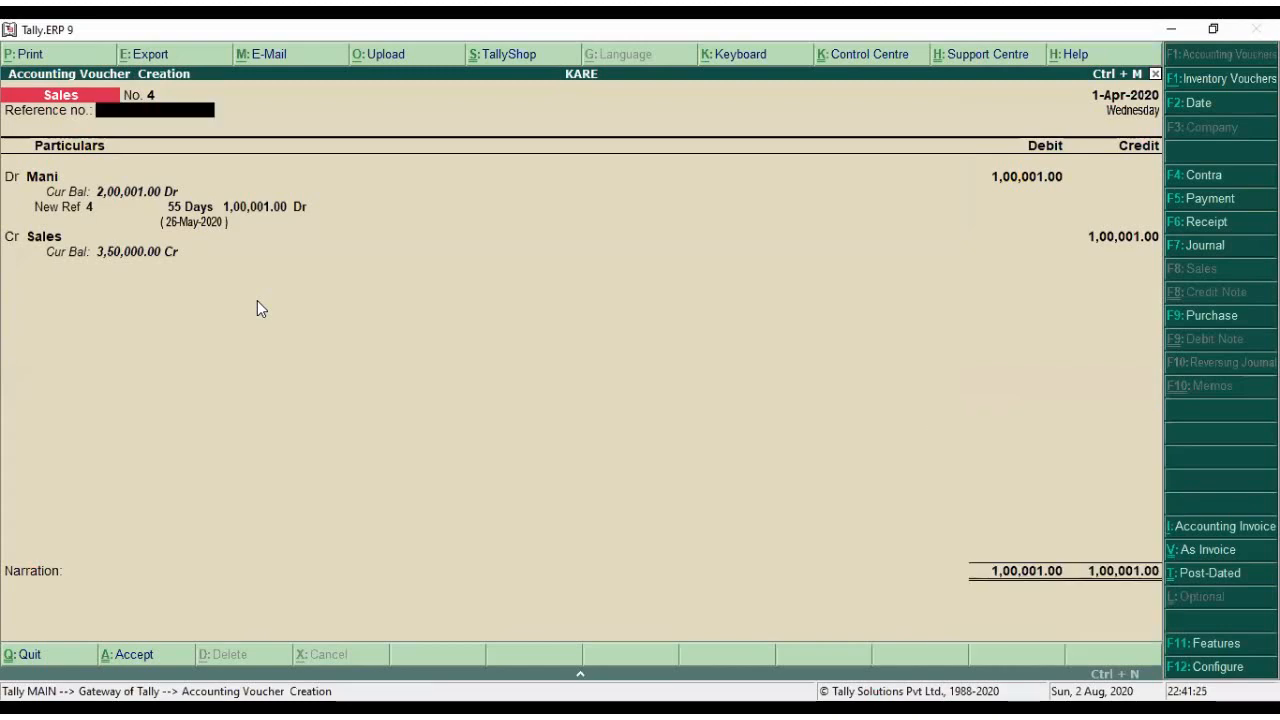
key("Escape")
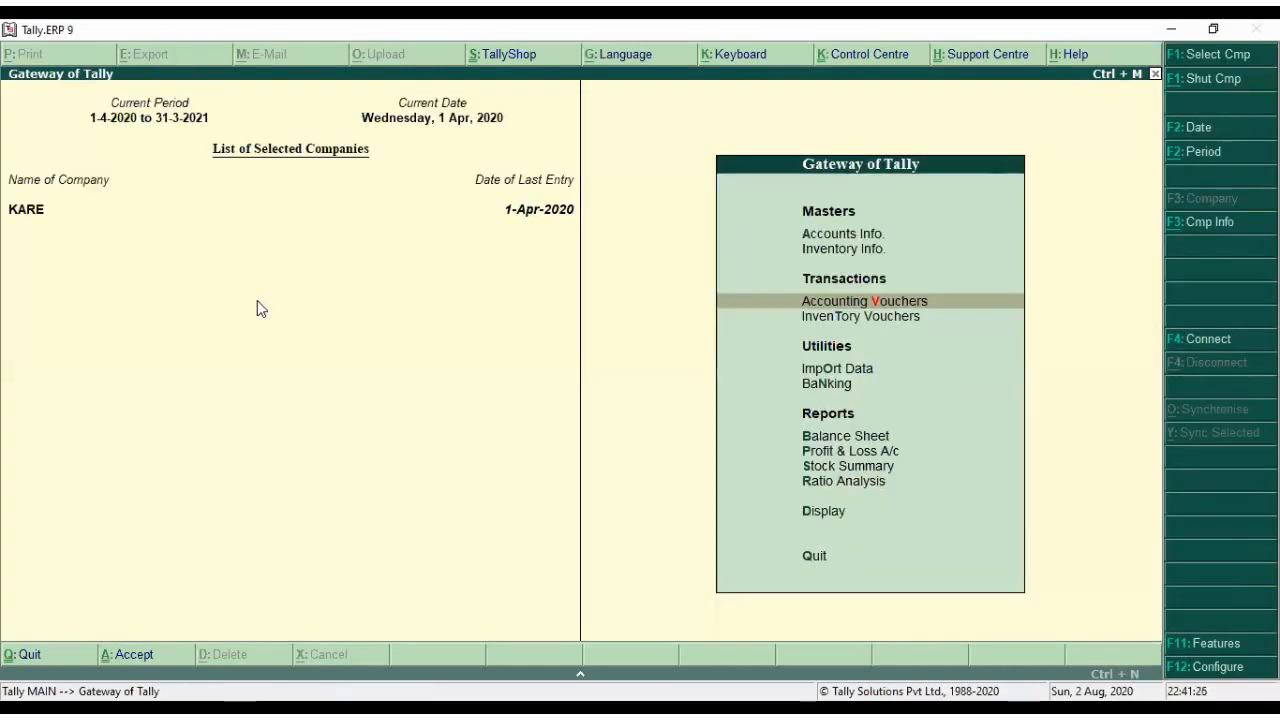
- Open the ledger of the debtor with the 1,00,000 credit limit for alteration
key("Up")
key("Up")
key("Return")
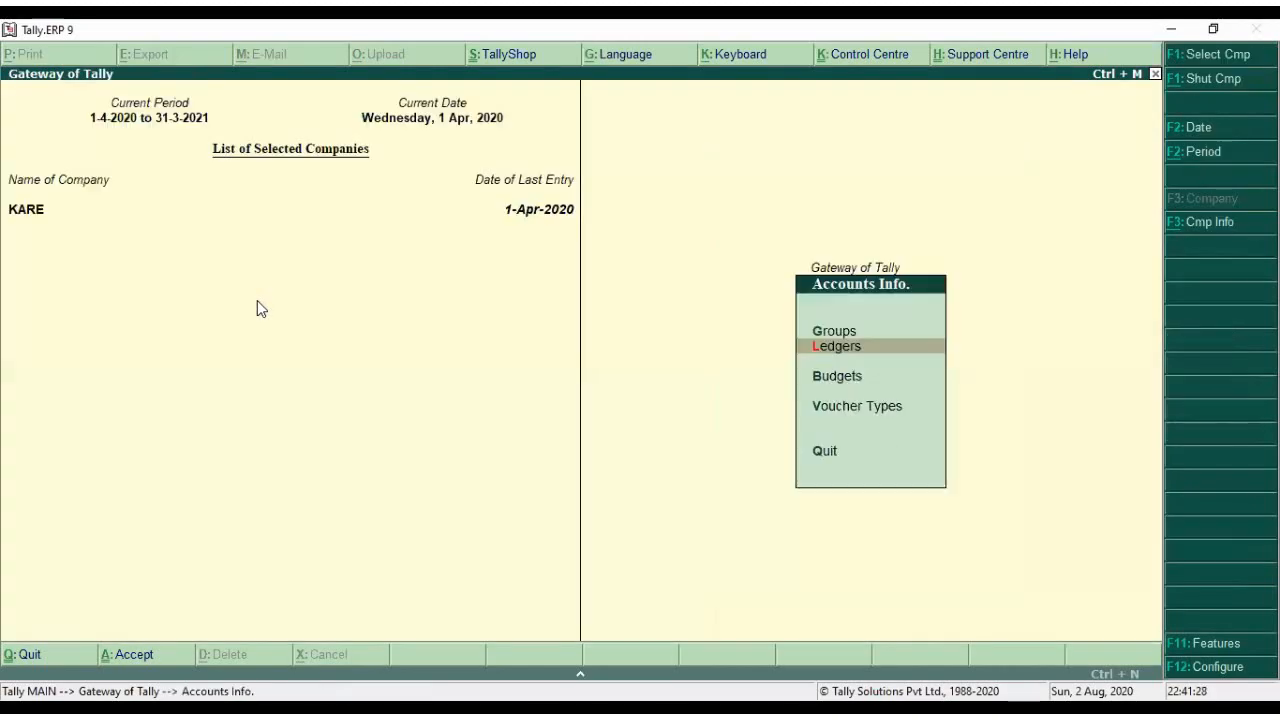
key("Return")
key("Return")
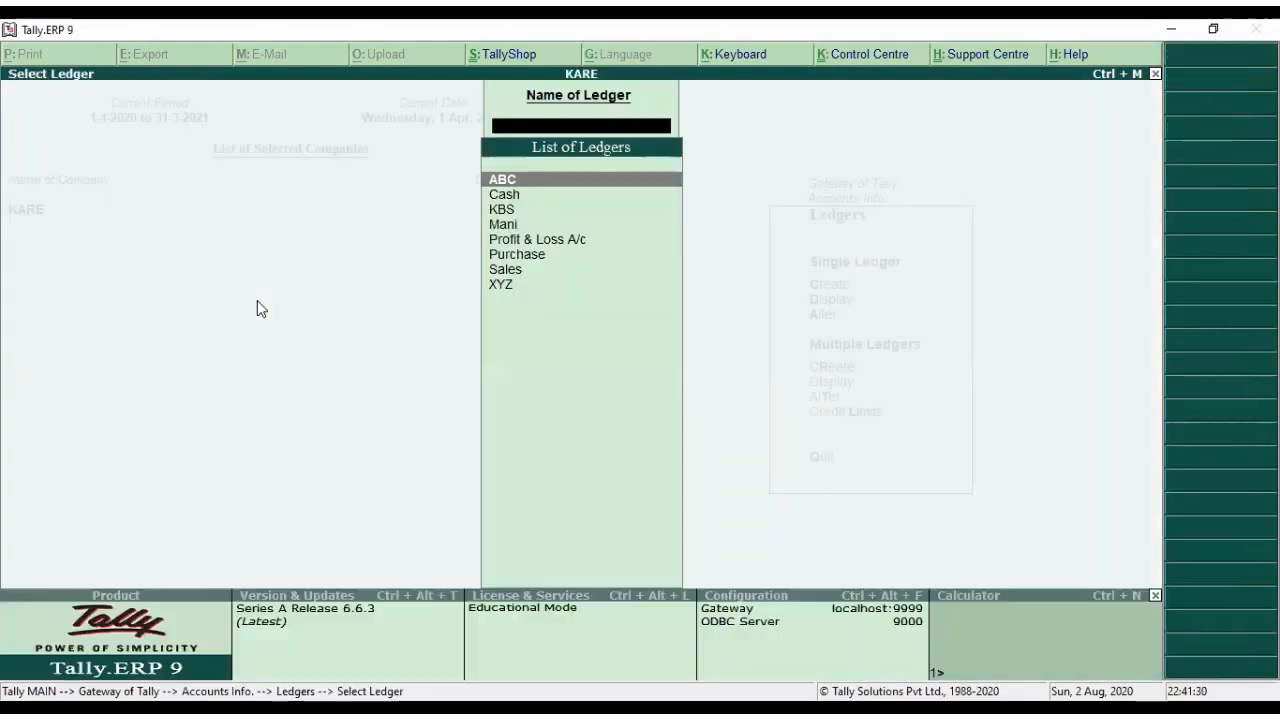
key("Down")
key("Down")
key("Down")
key("Return")
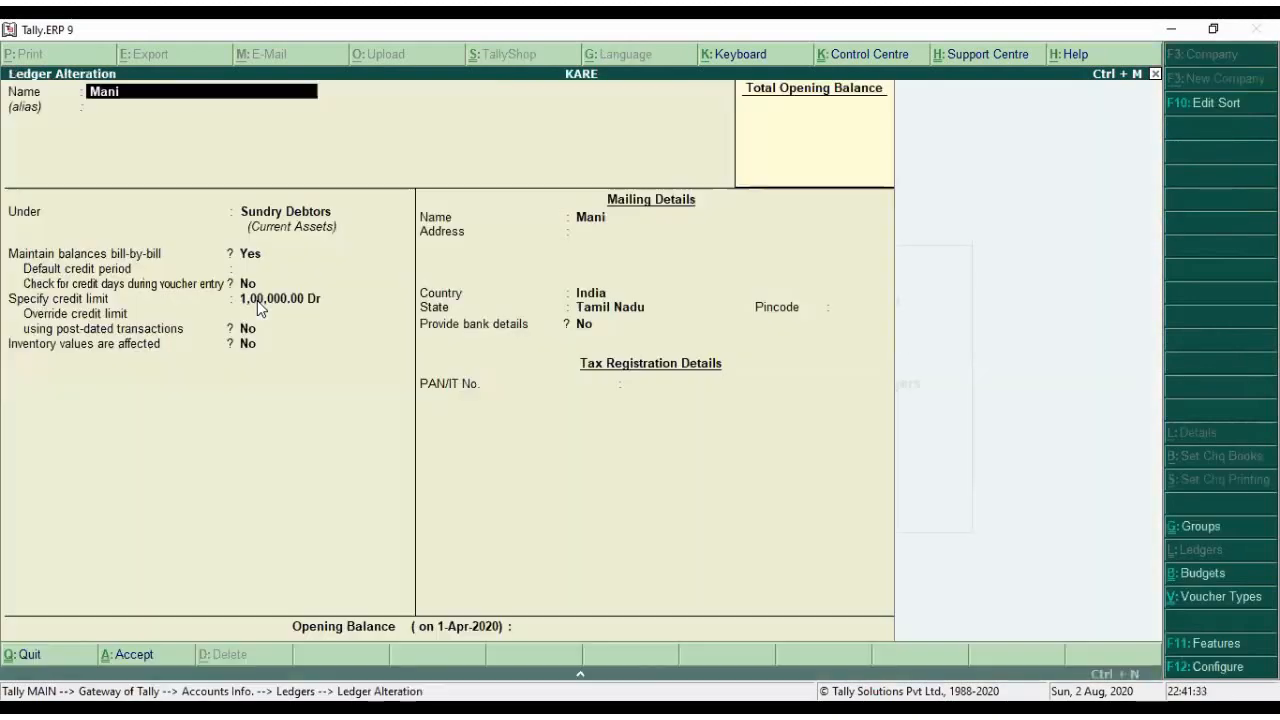
- Clear the credit limit in the debtor's ledger and quit the alteration unsaved, returning to the Gateway of Tally
key("Return")
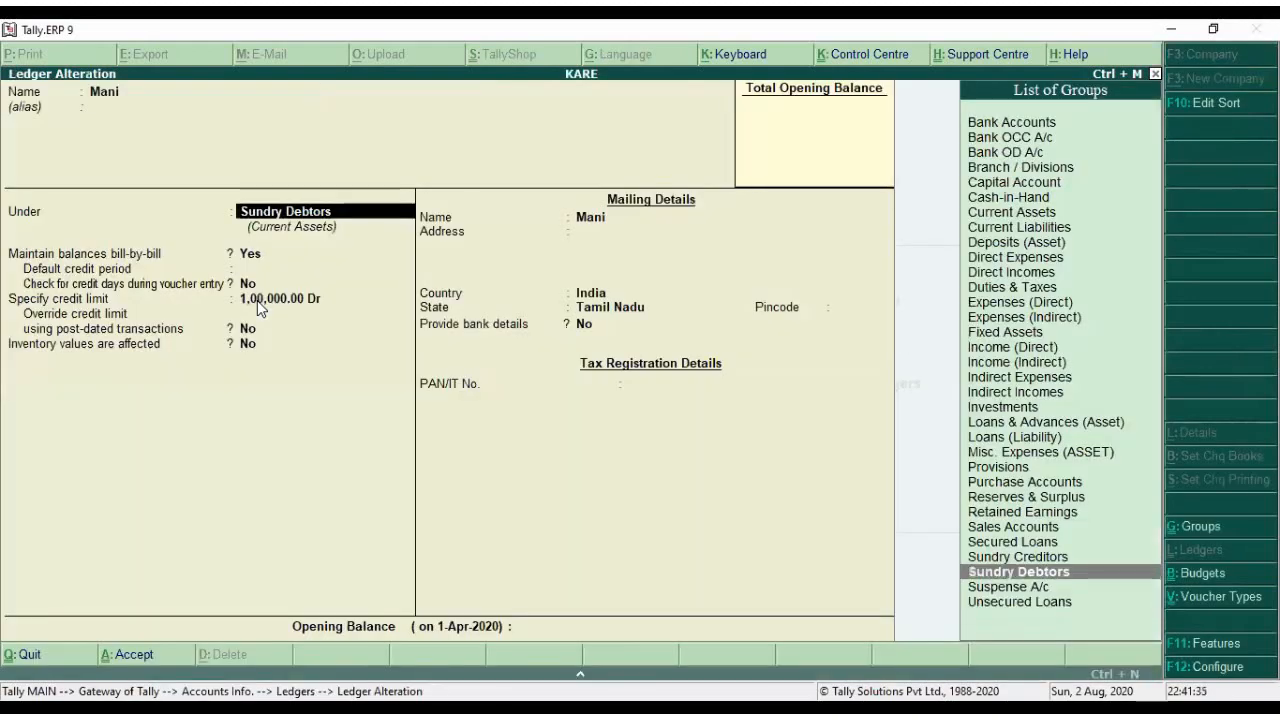
key("Return")
key("Return")
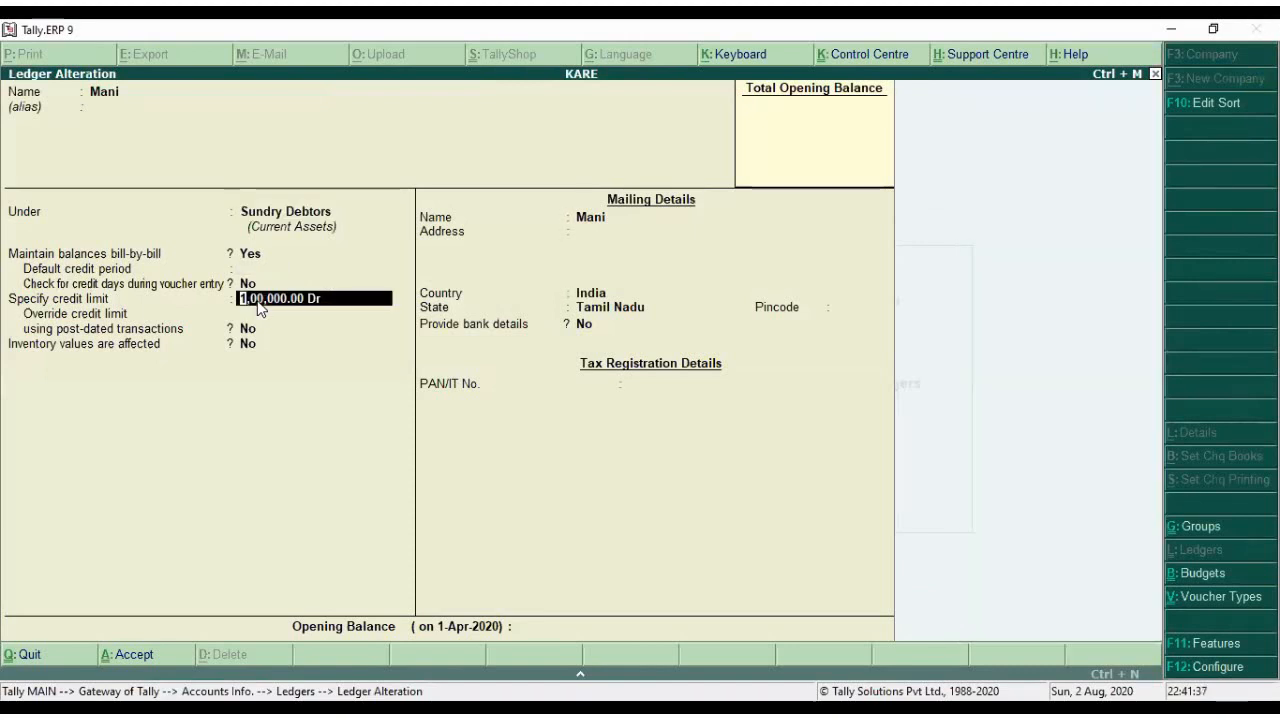
key("space")
key("Return")
key("BackSpace")
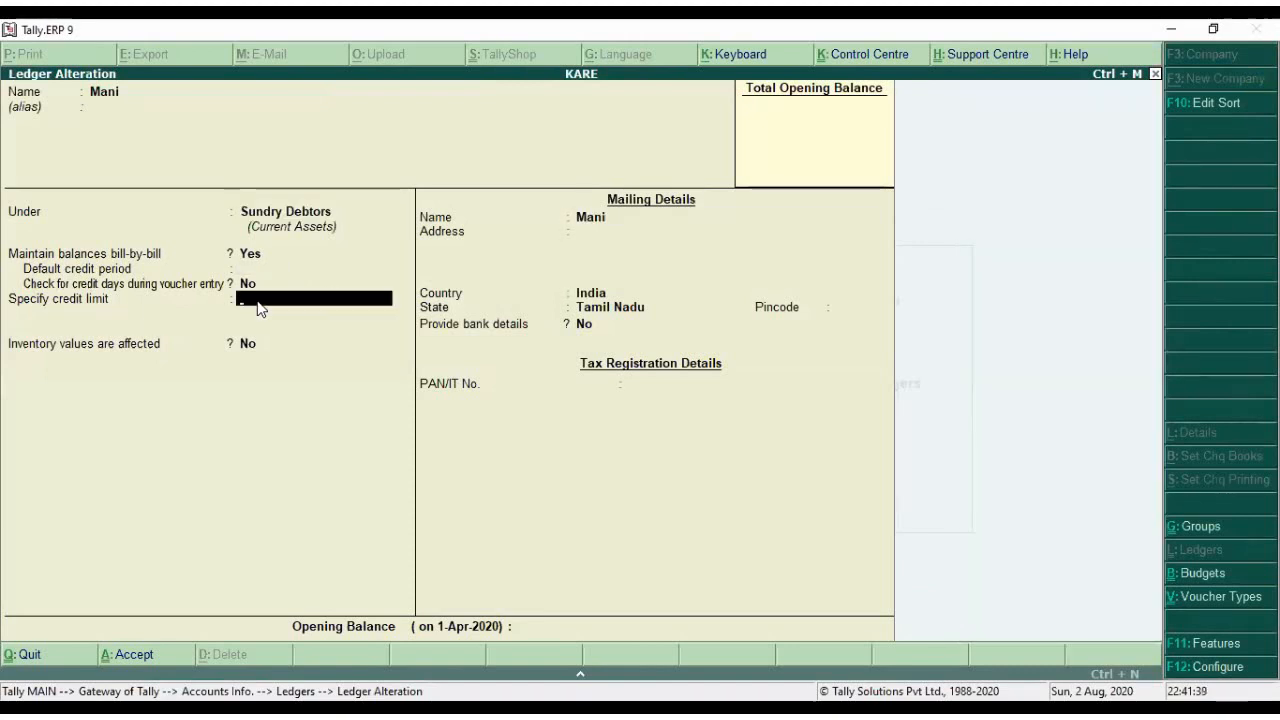
key("Return")
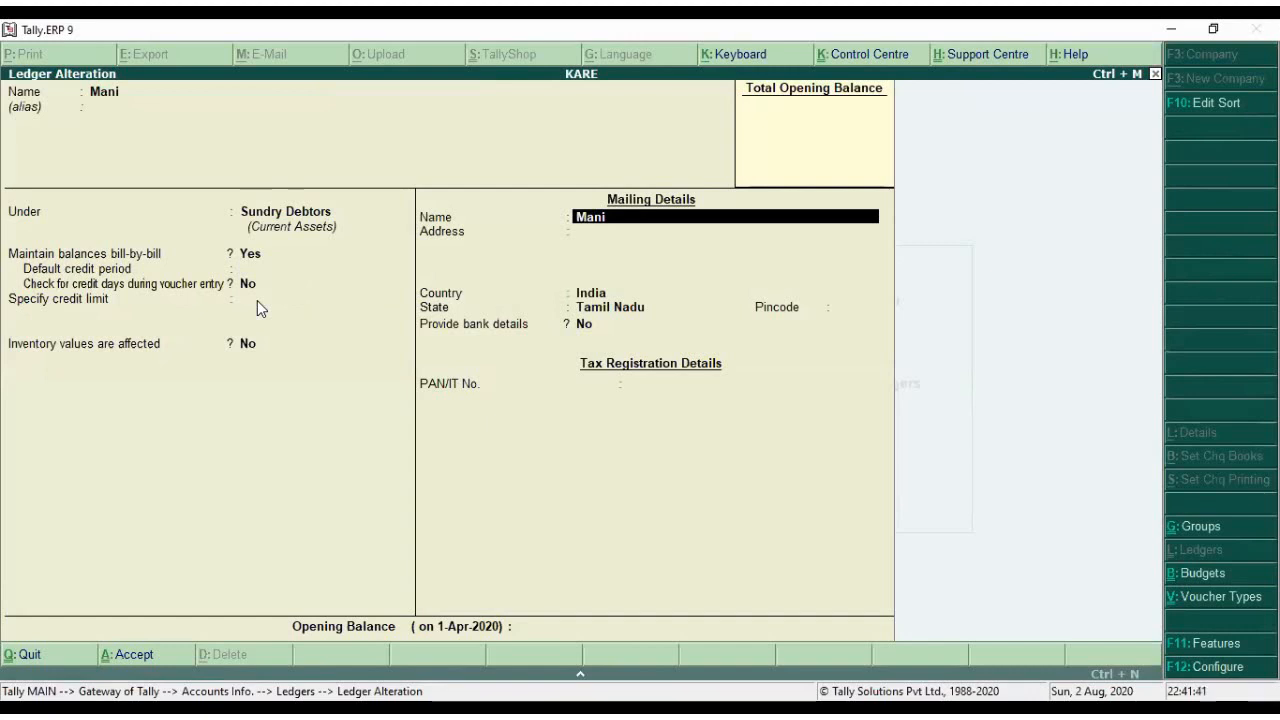
key("BackSpace")
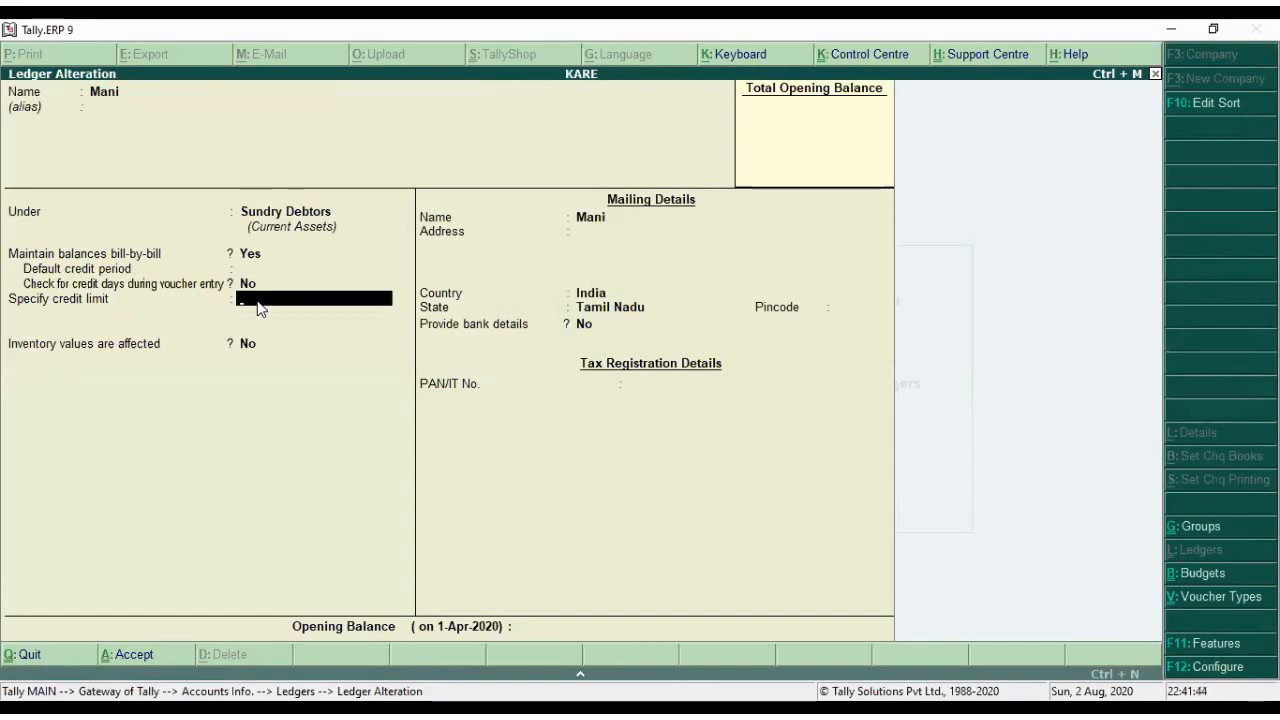
key("Escape")
key("Escape")
key("Escape")
key("Escape")
key("Escape")
key("n")
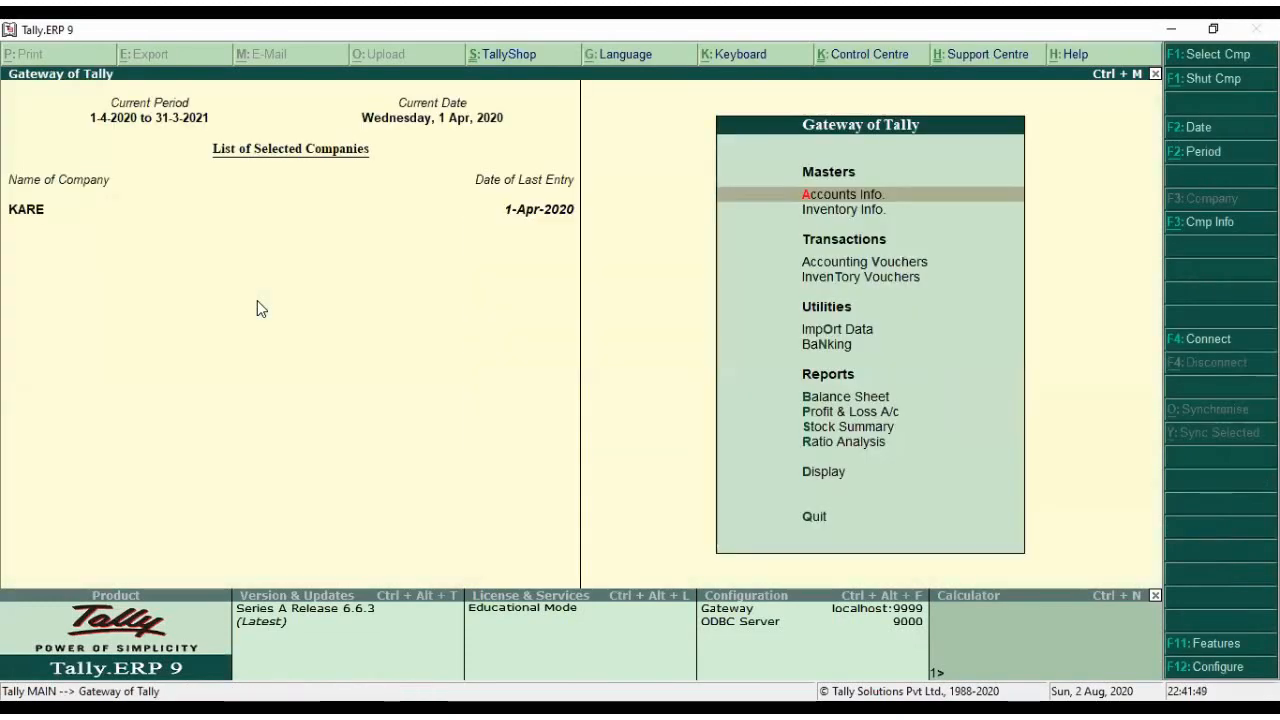
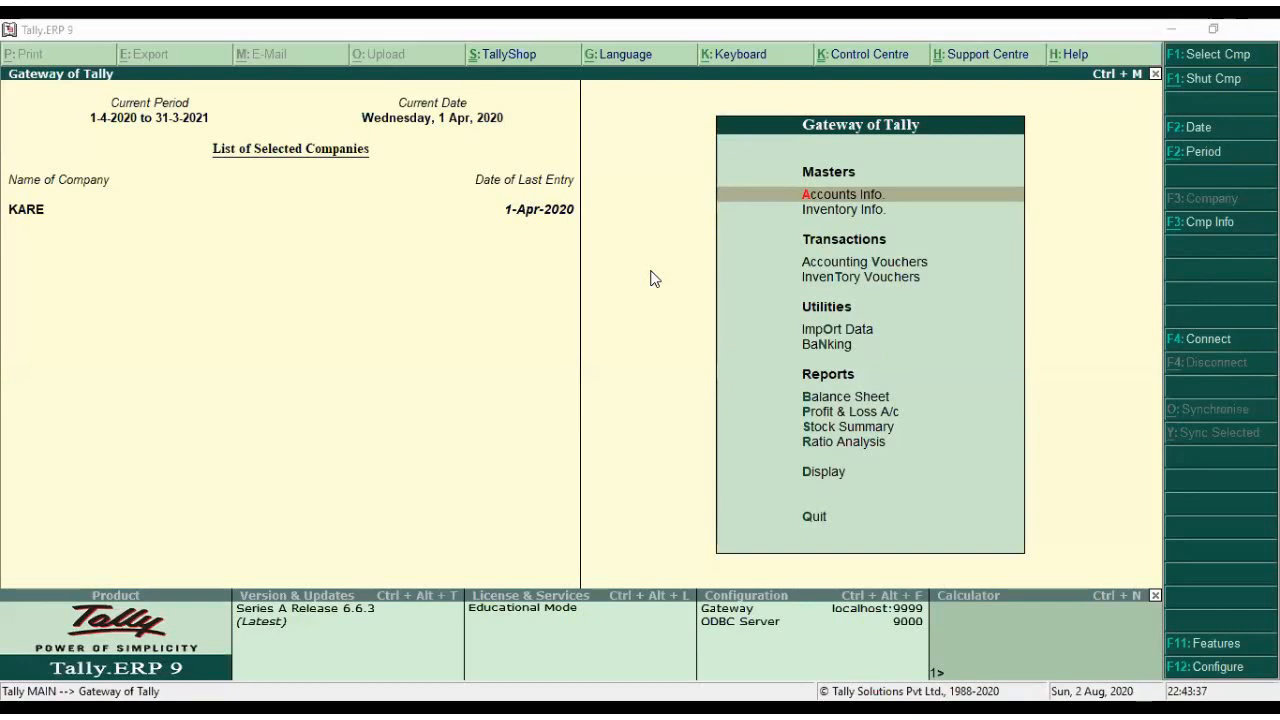
- Open the accounting features of company KARE and set Enable multi-currency to Yes
key("F11")
key("Return")
key("Return")
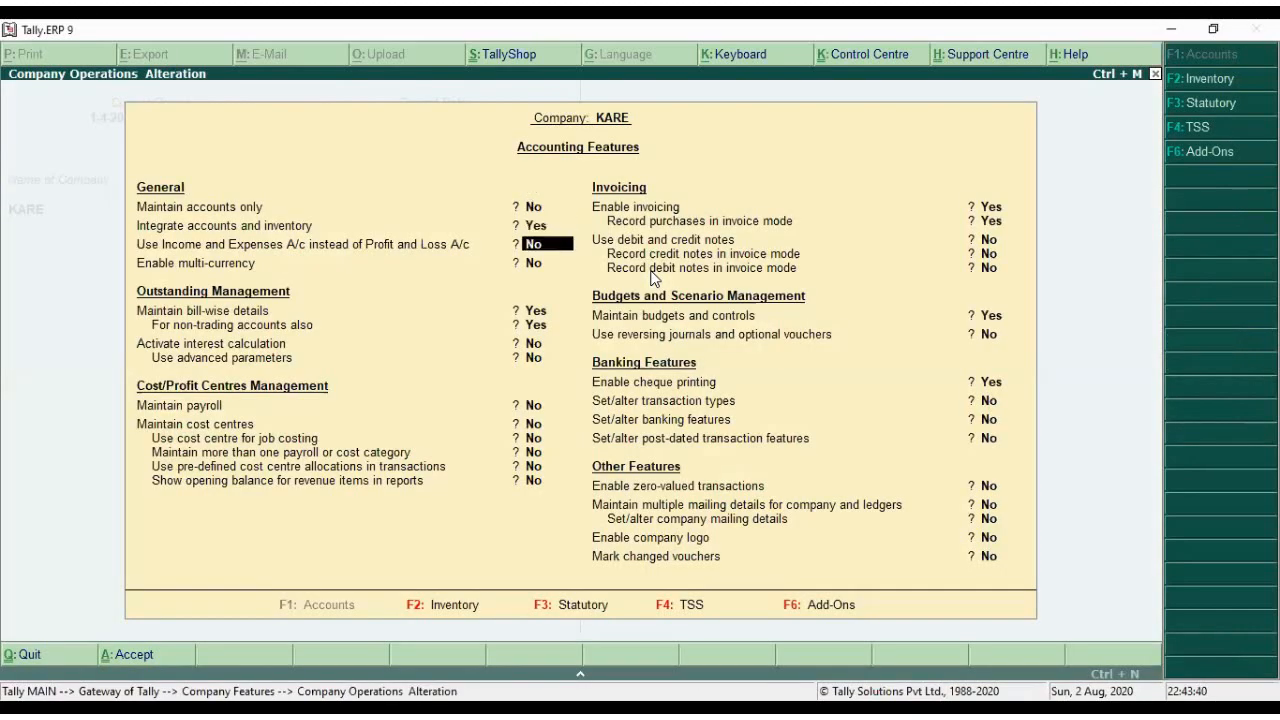
key("Return")
key("Return")
key("Down")
key("Up")
key("Up")
key("Down")
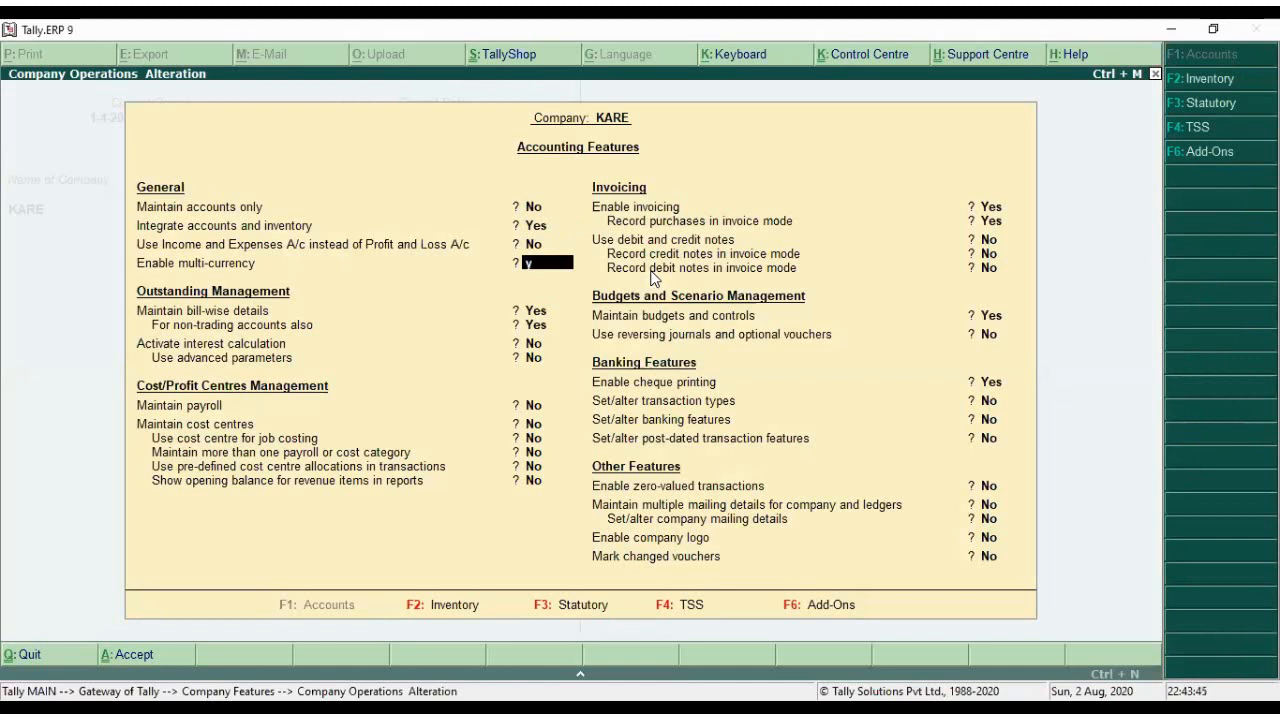
key("y")
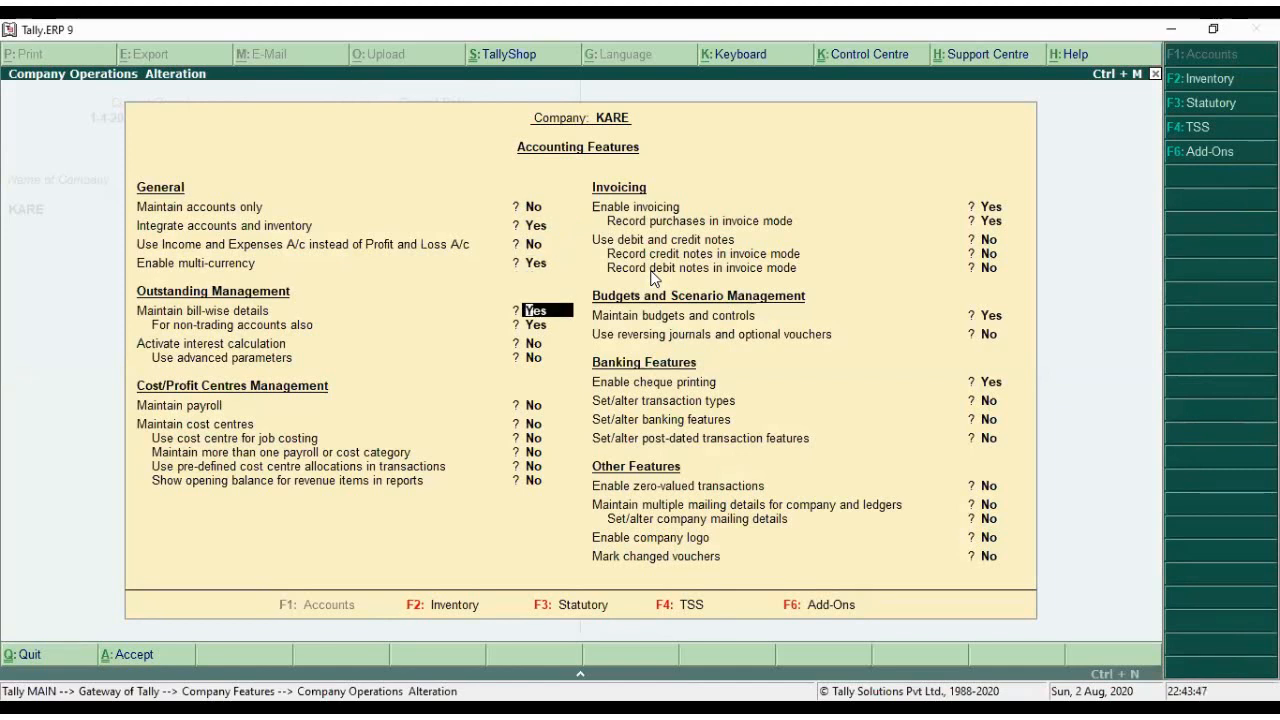
- Set Maintain bill-wise details and Maintain budgets and controls to No and accept the accounting features
key("n")
key("Return")
key("Return")
key("Return")
key("Return")
key("Return")
key("Return")
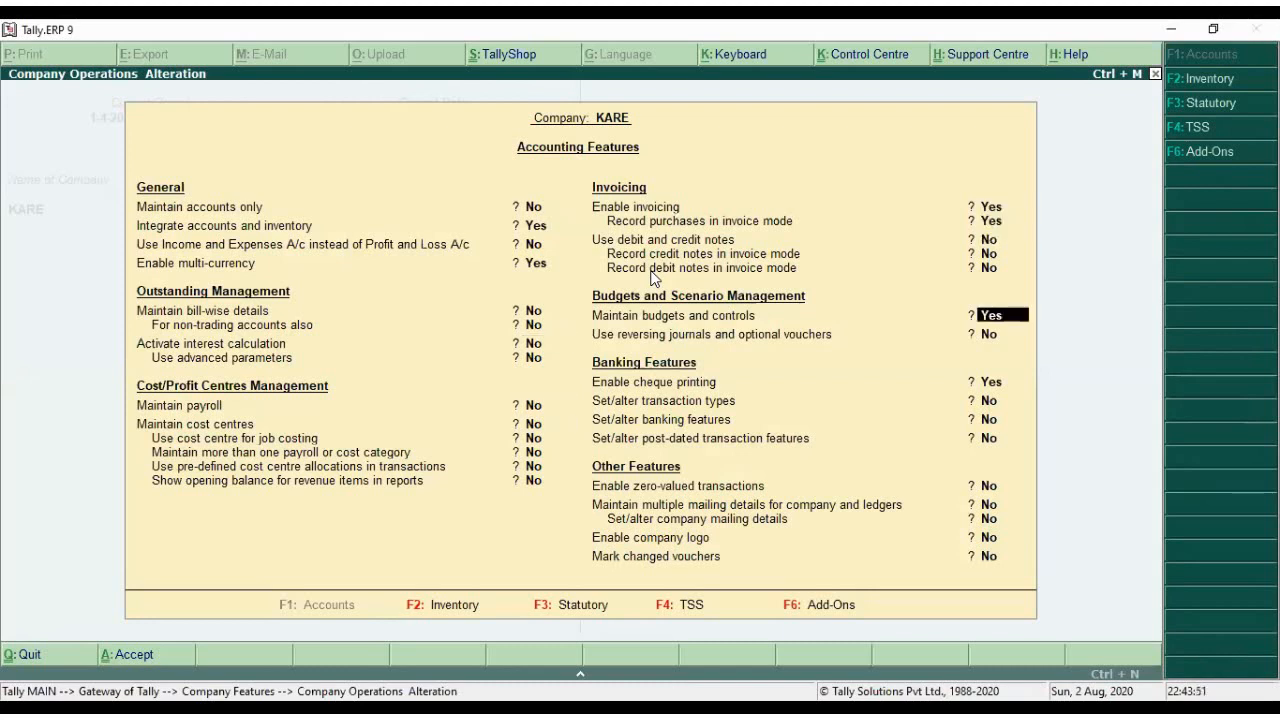
type("n")
key("Return")
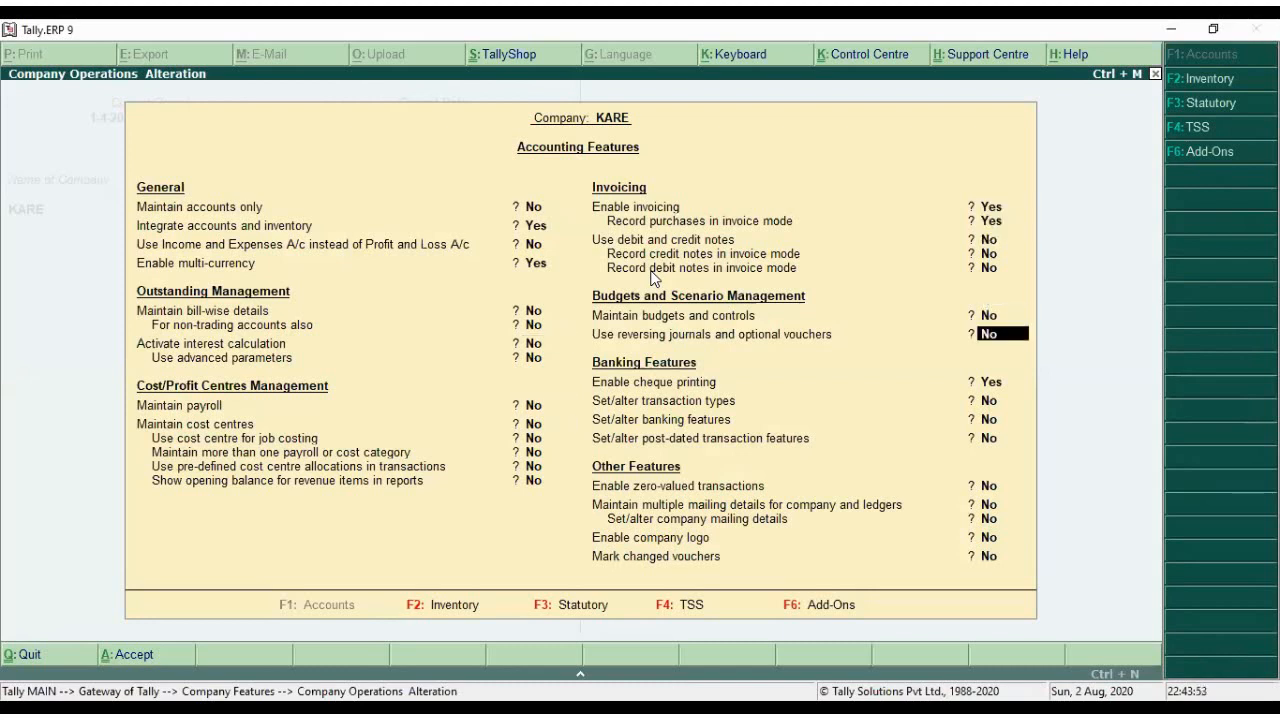
key("Return")
key("Return")
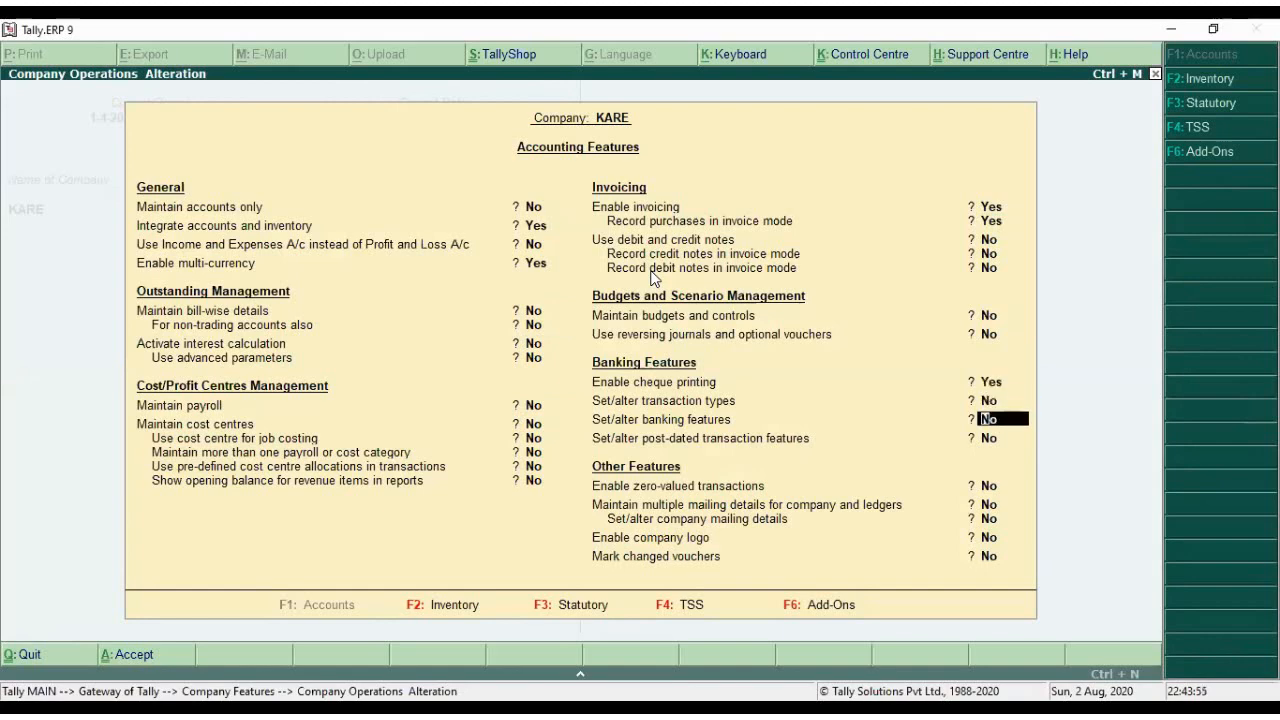
left_click(651, 270)
key("ctrl+a")
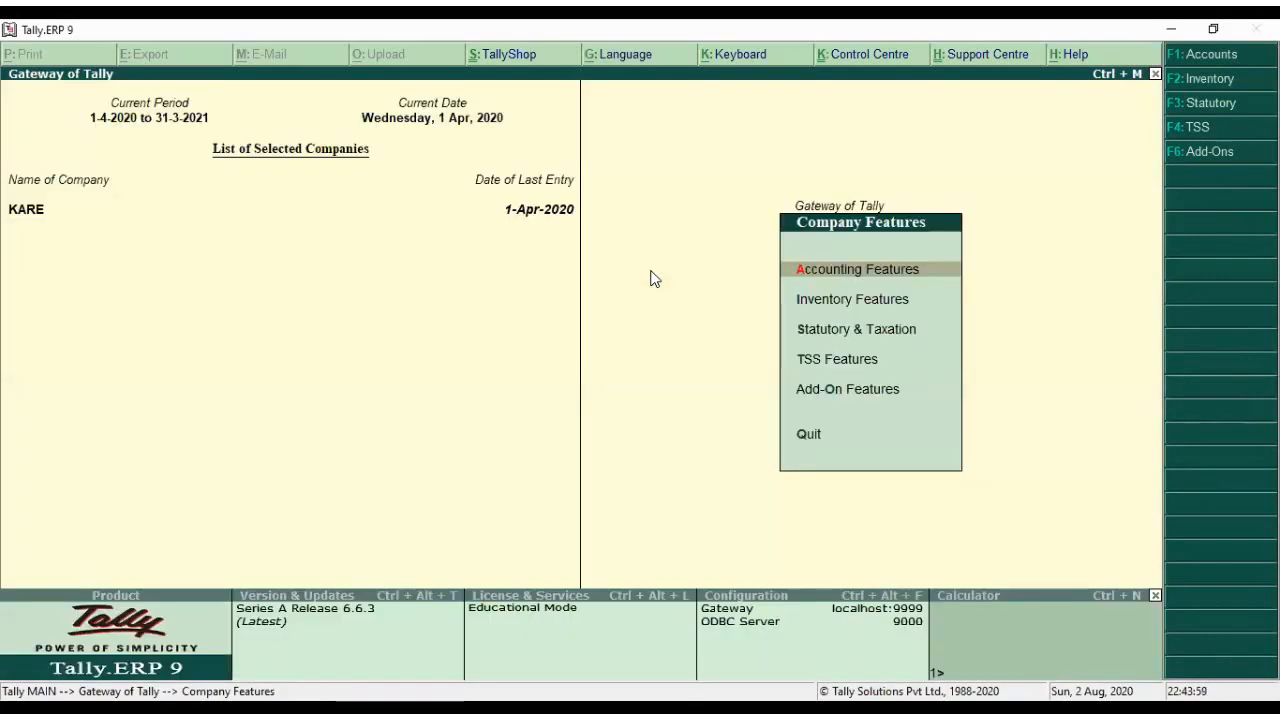
- Try Maintain accounts only as Yes in the accounting features, set it back to No and view the inventory features
key("Return")
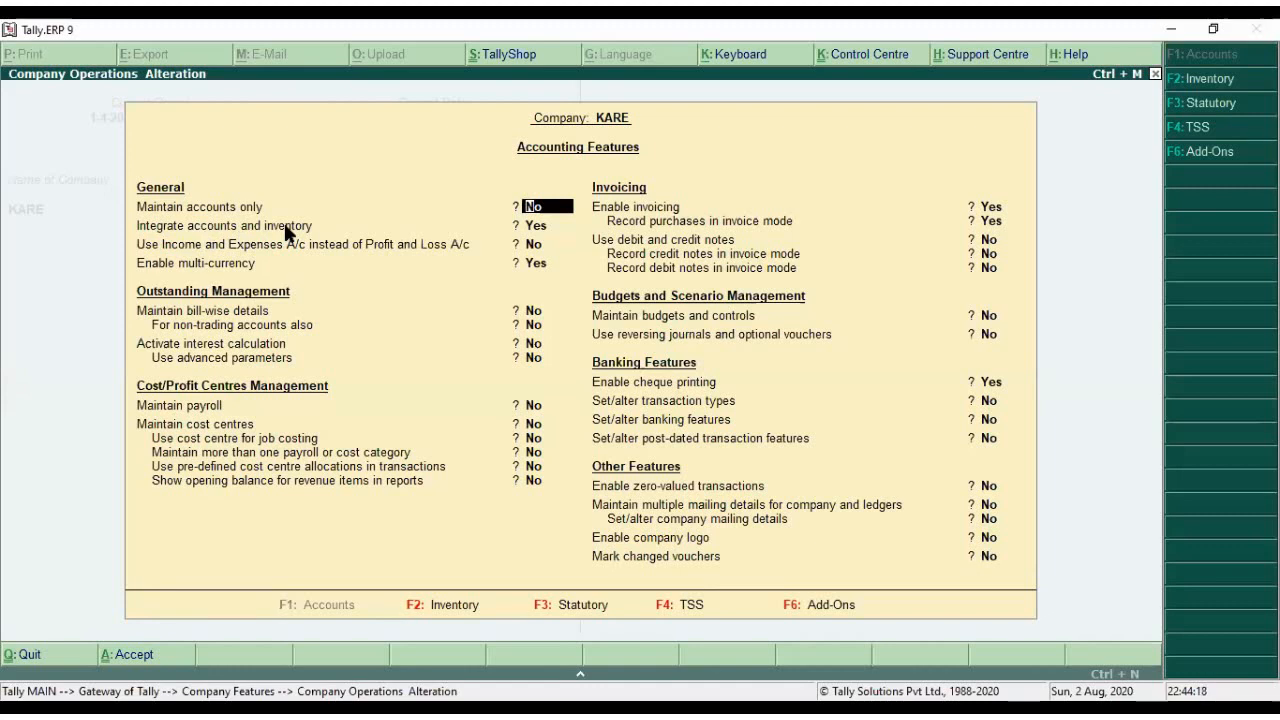
key("y")
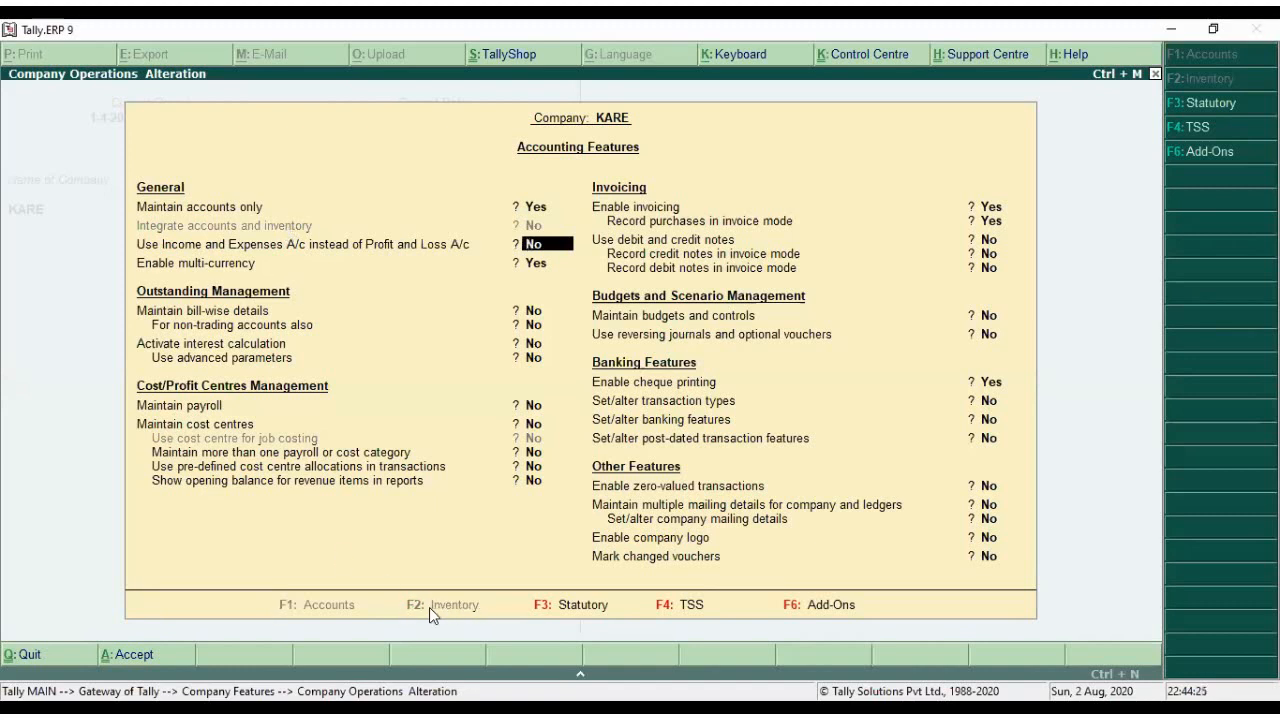
key("Up")
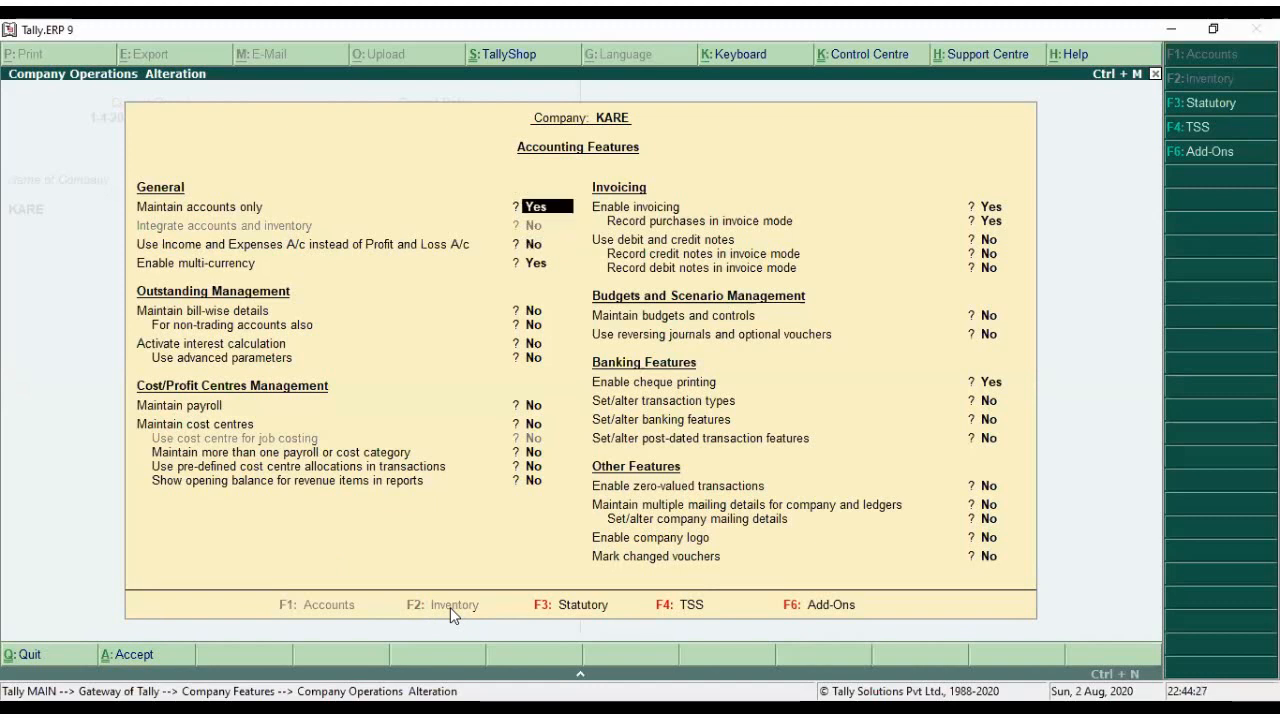
key("n")
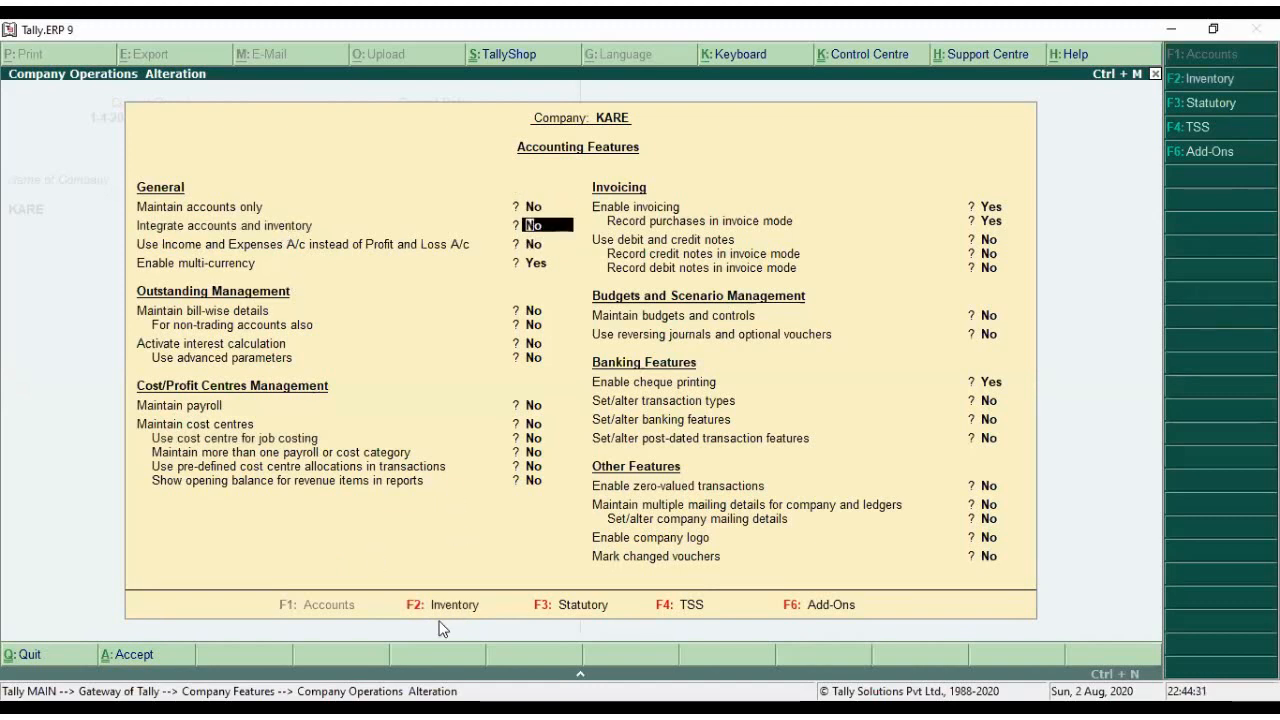
left_click(443, 612)
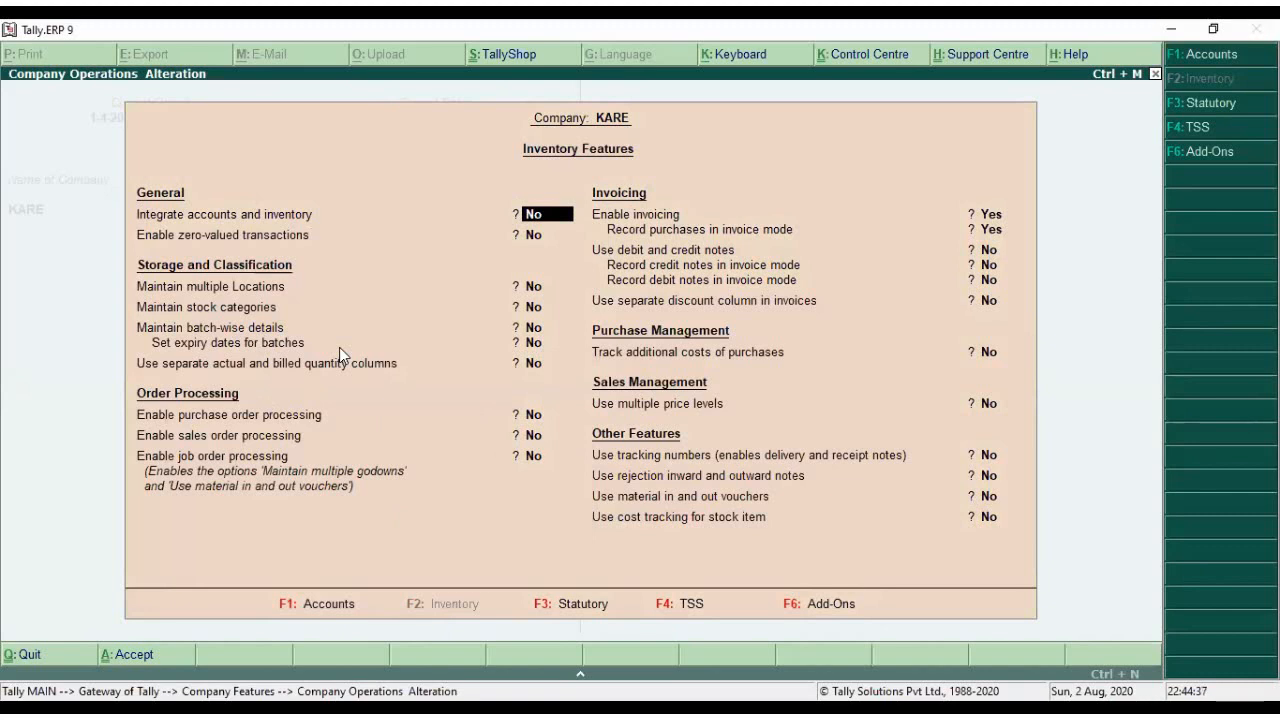
left_click(317, 602)
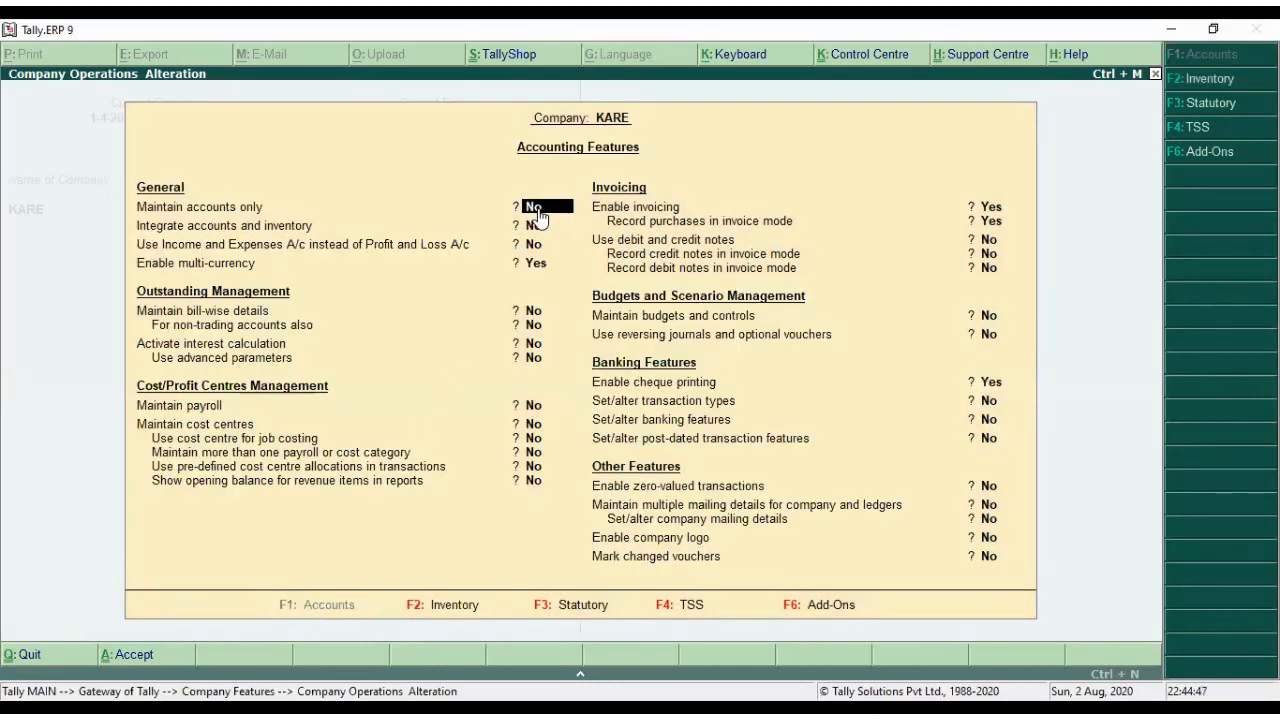
- Set Maintain accounts only to Yes, keep multi-currency enabled and accept the accounting features
type("y")
key("Return")
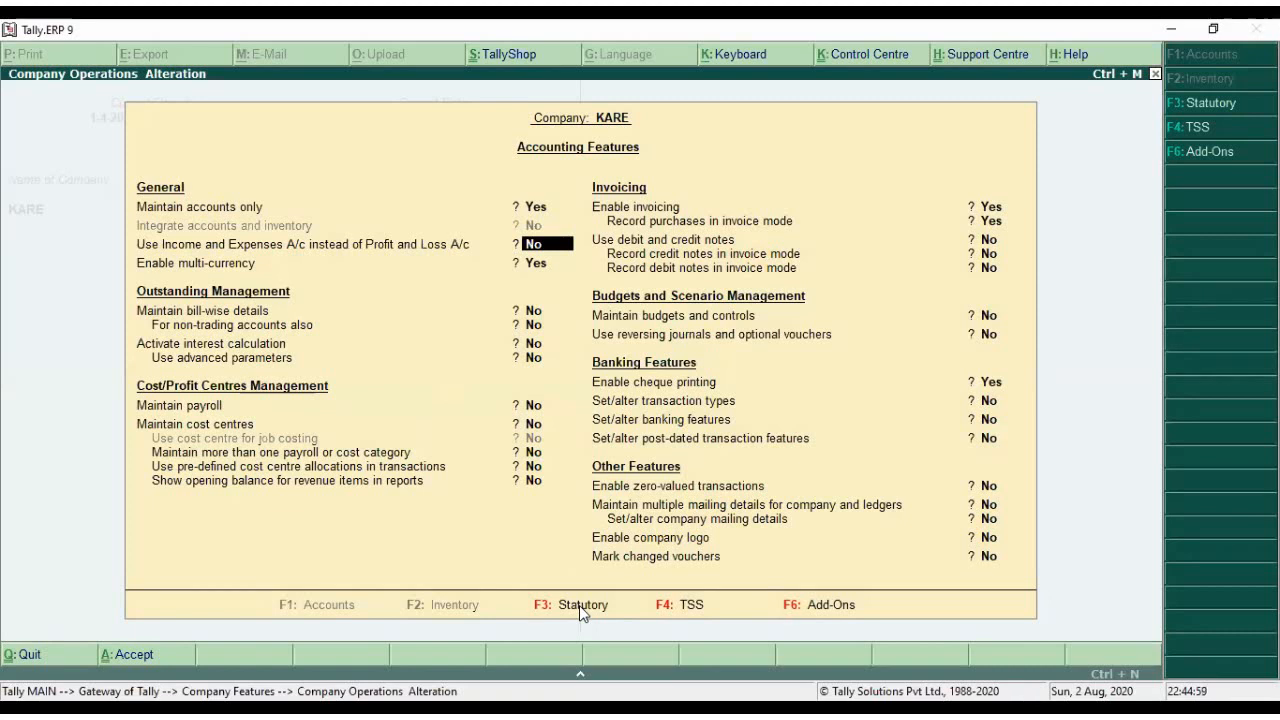
key("Return")
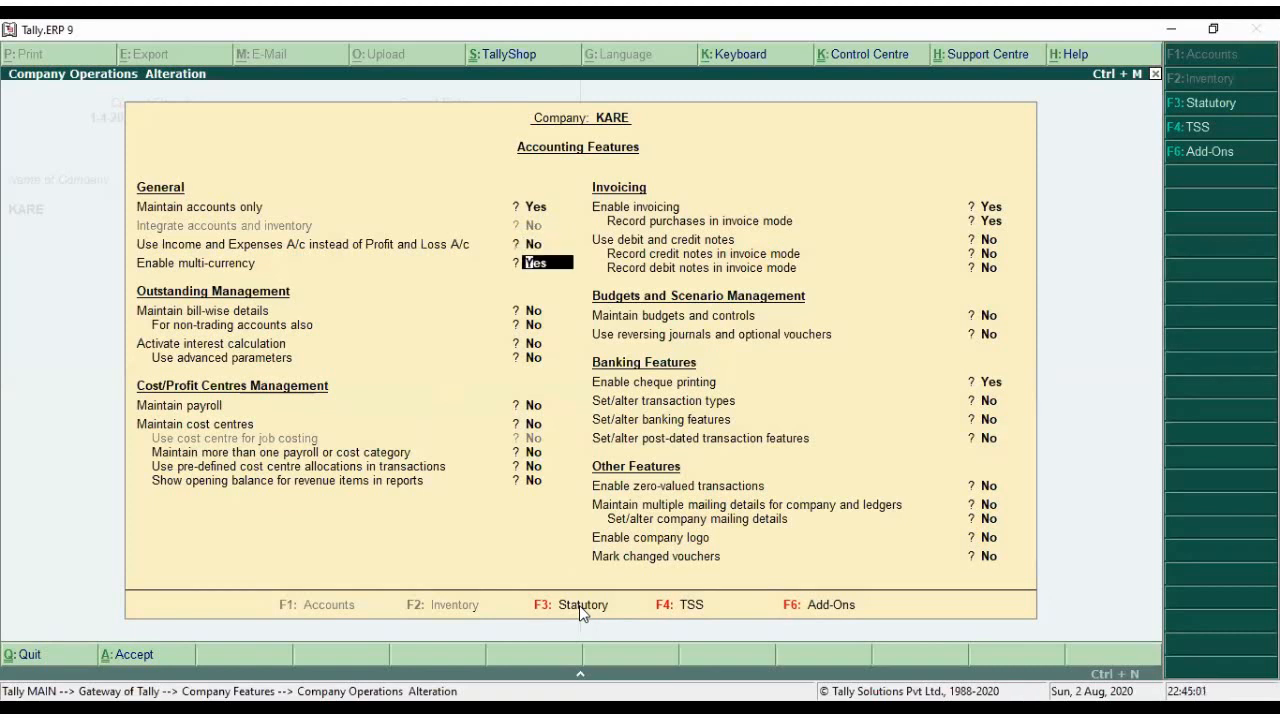
key("Return")
key("Return")
left_click(541, 262)
key("ctrl+a")
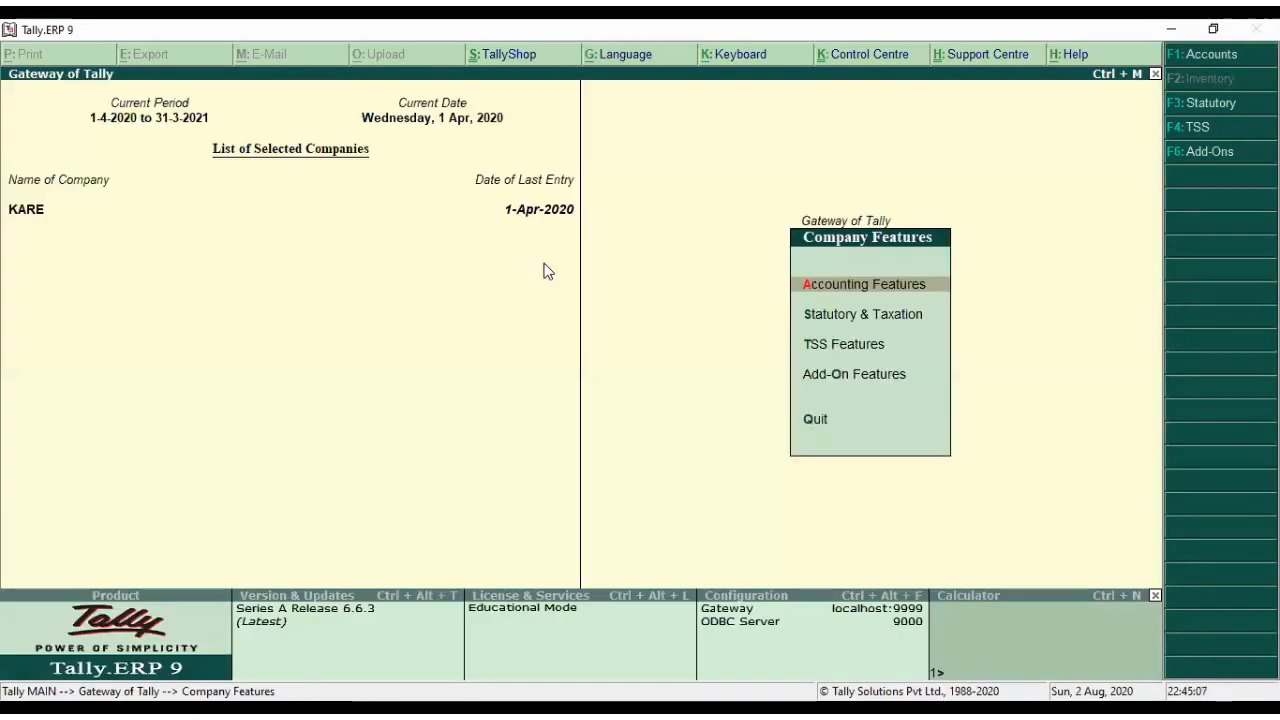
key("Escape")
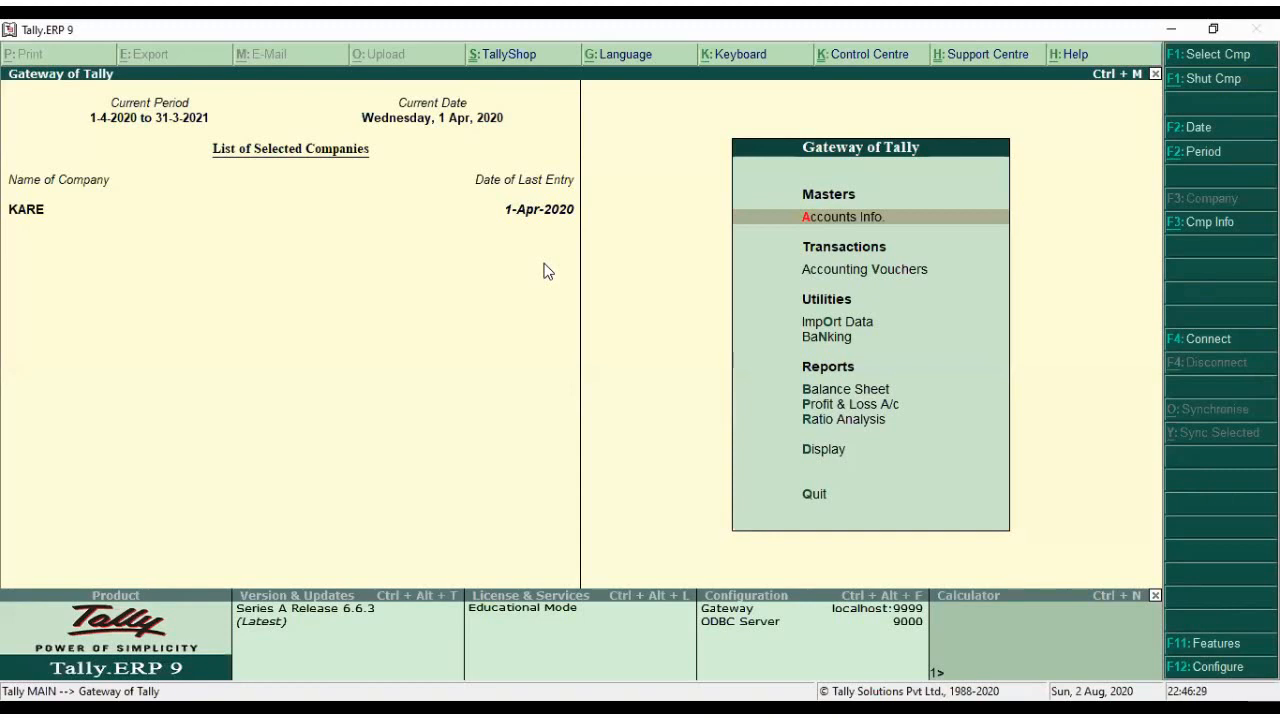
- Display the details of the existing INR currency and close them
key("Return")
key("Down")
key("Down")
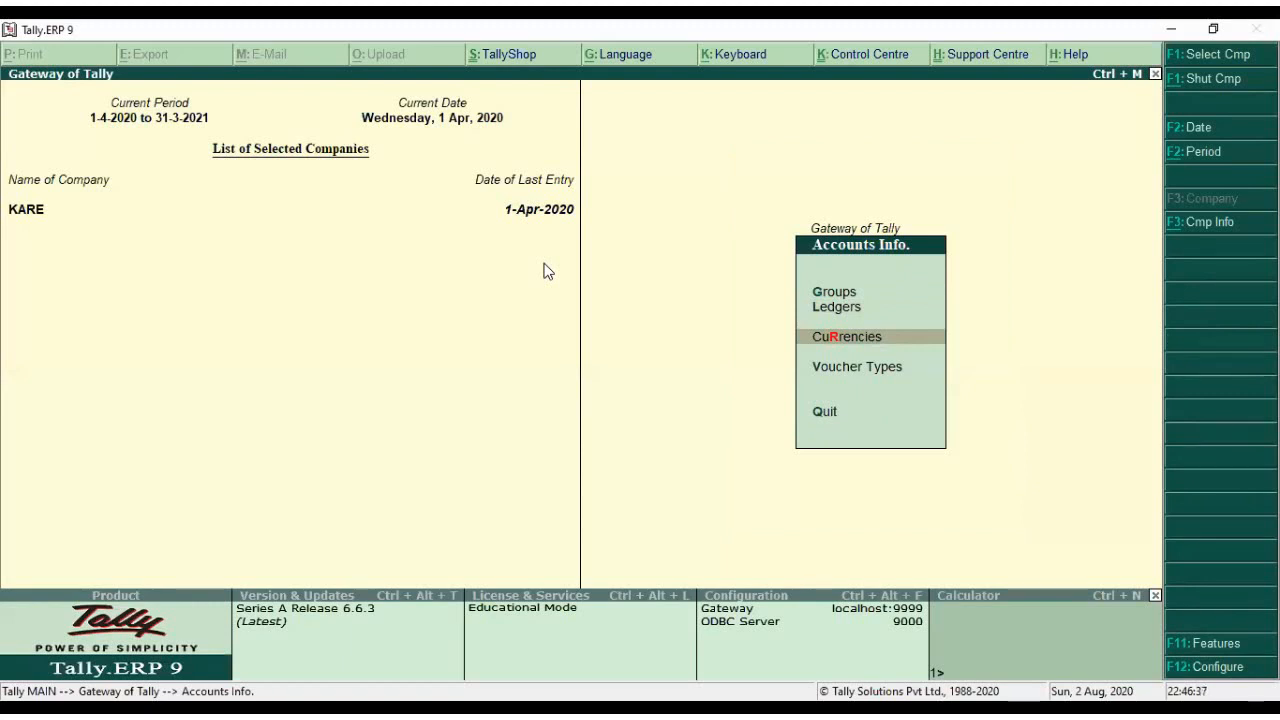
key("Return")
key("Down")
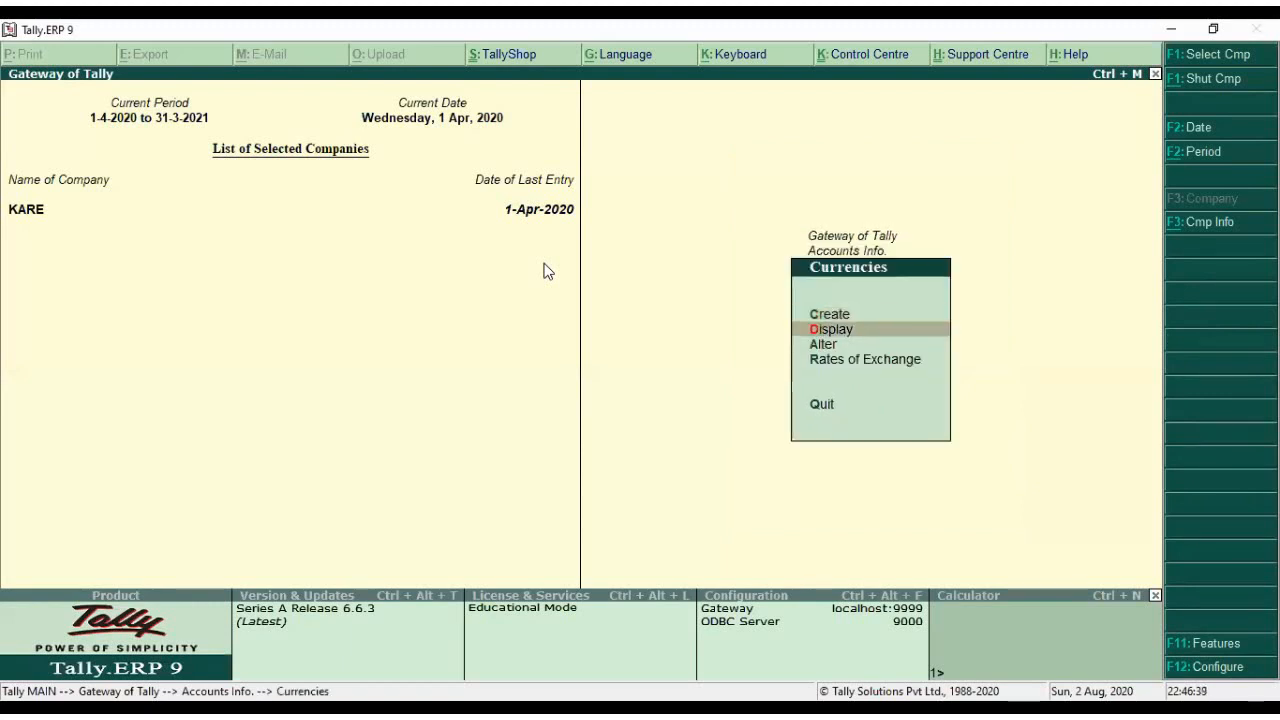
key("Return")
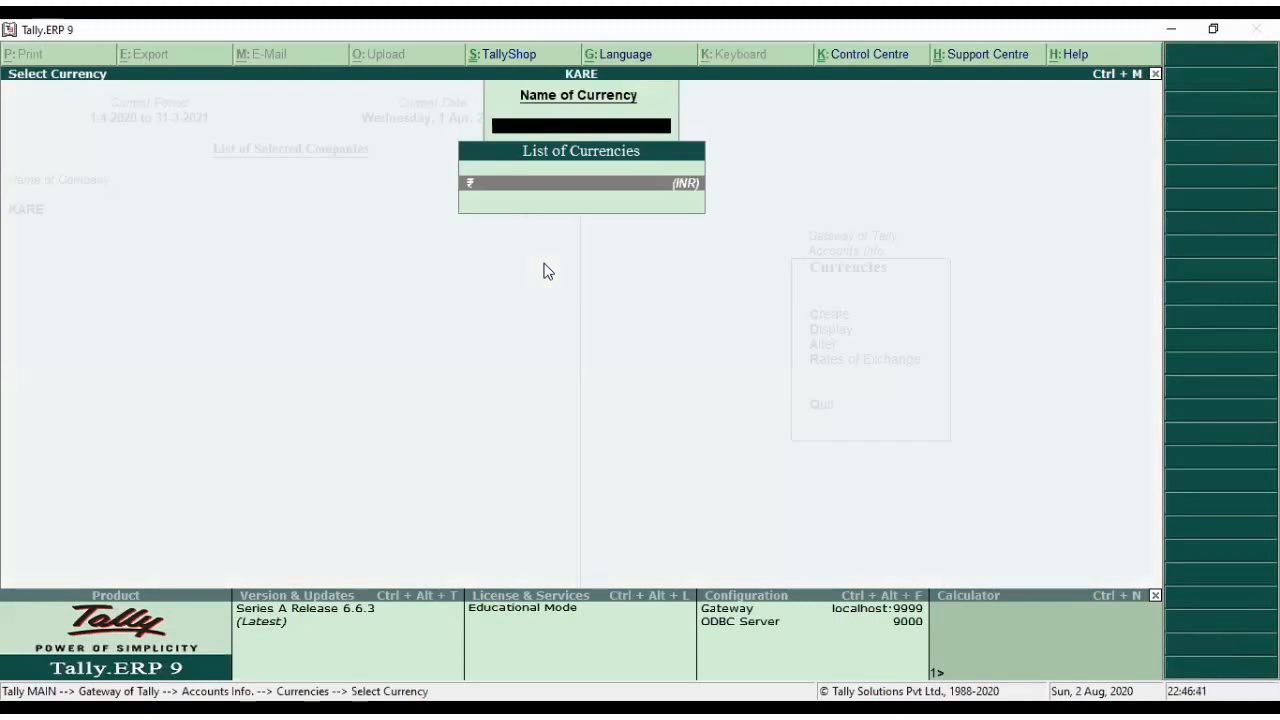
key("Return")
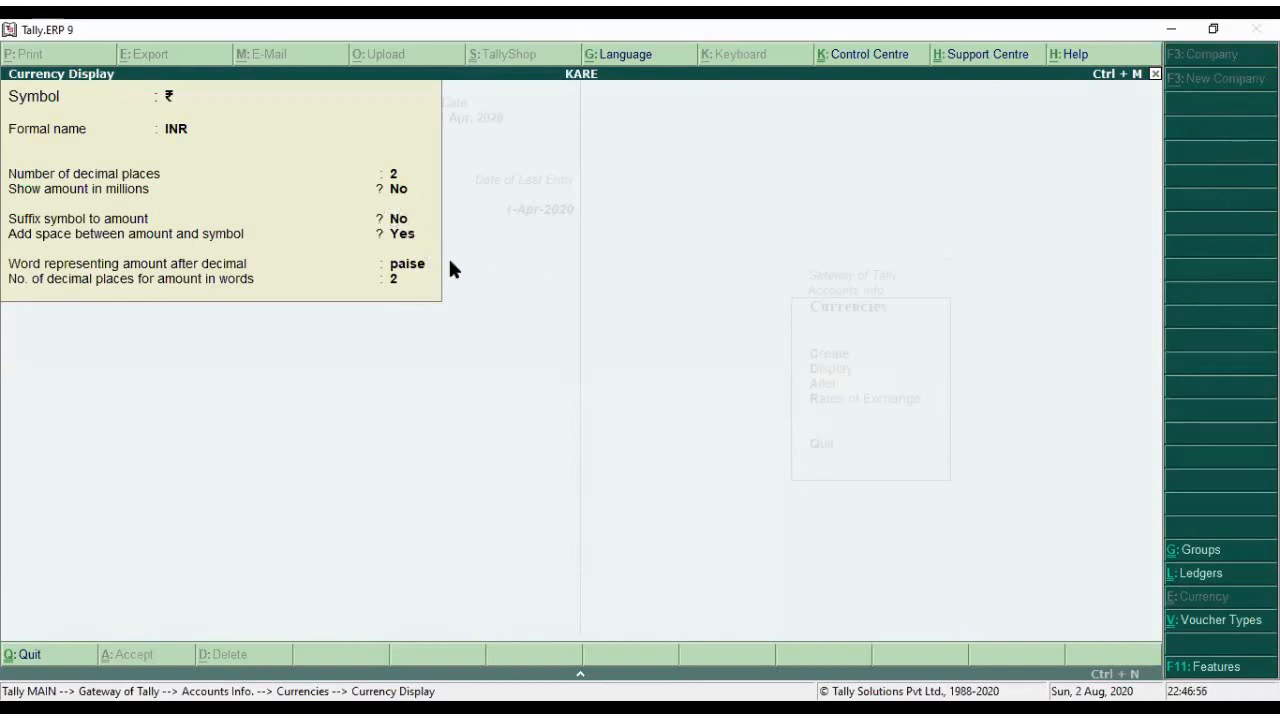
key("Escape")
key("Escape")
- Start a new currency with the symbol $ and the formal name US Dollar
key("Up")
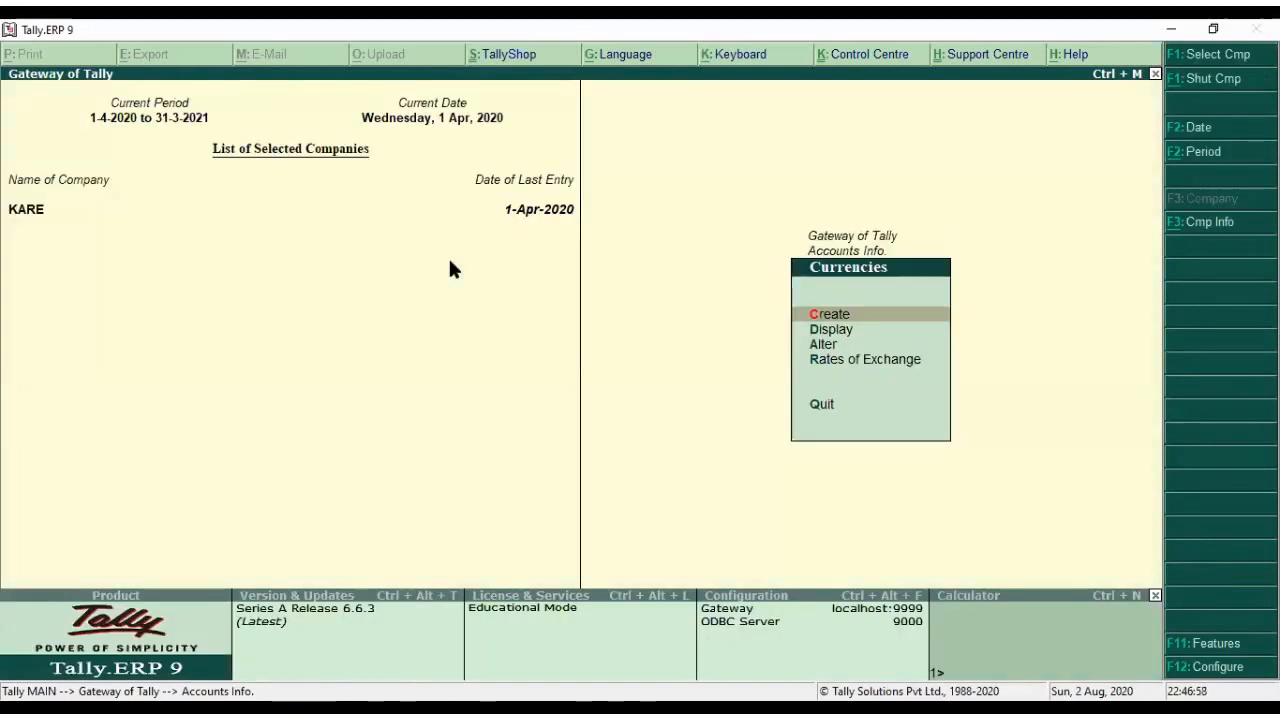
key("Return")
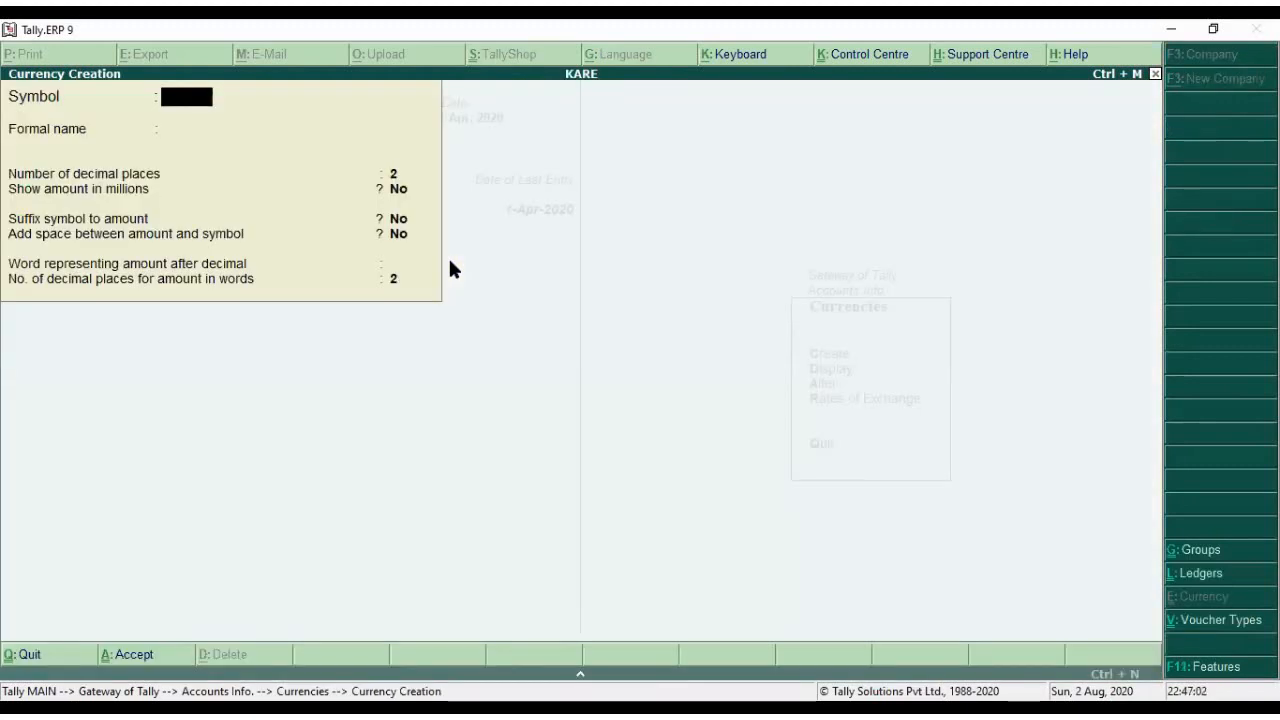
type("$")
key("Return")
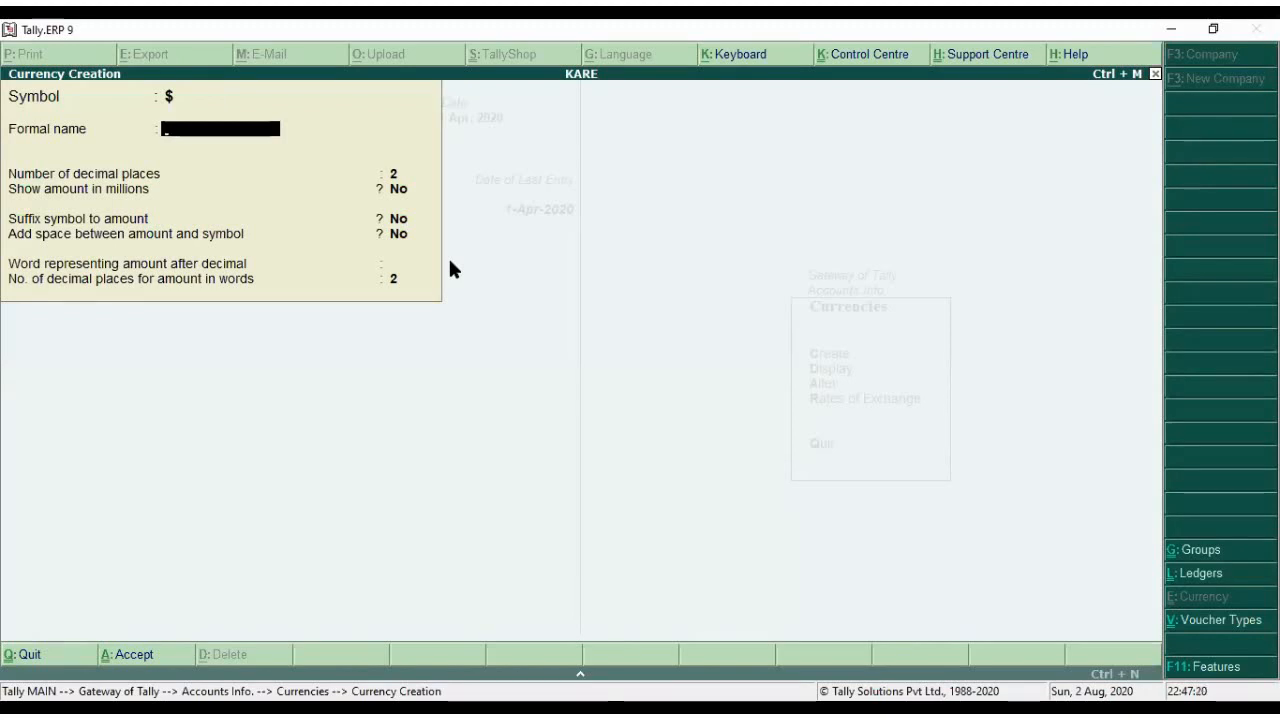
type("US D")
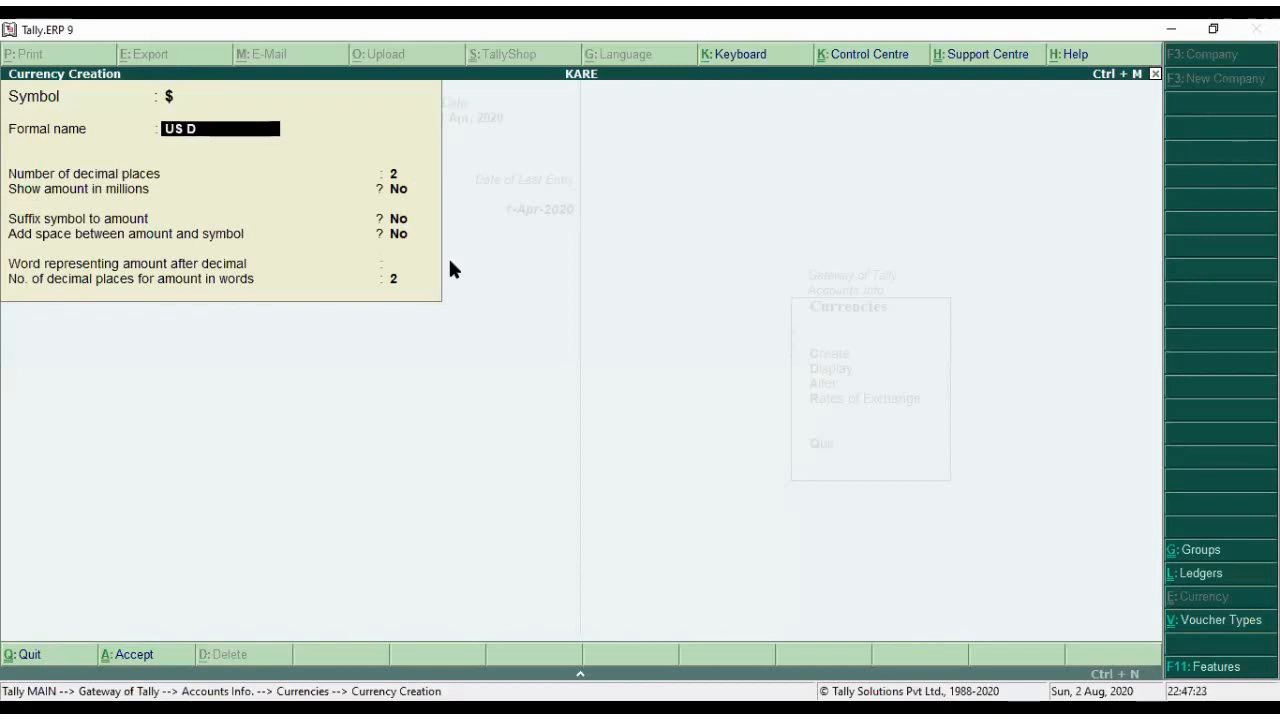
type("ollar")
key("Return")
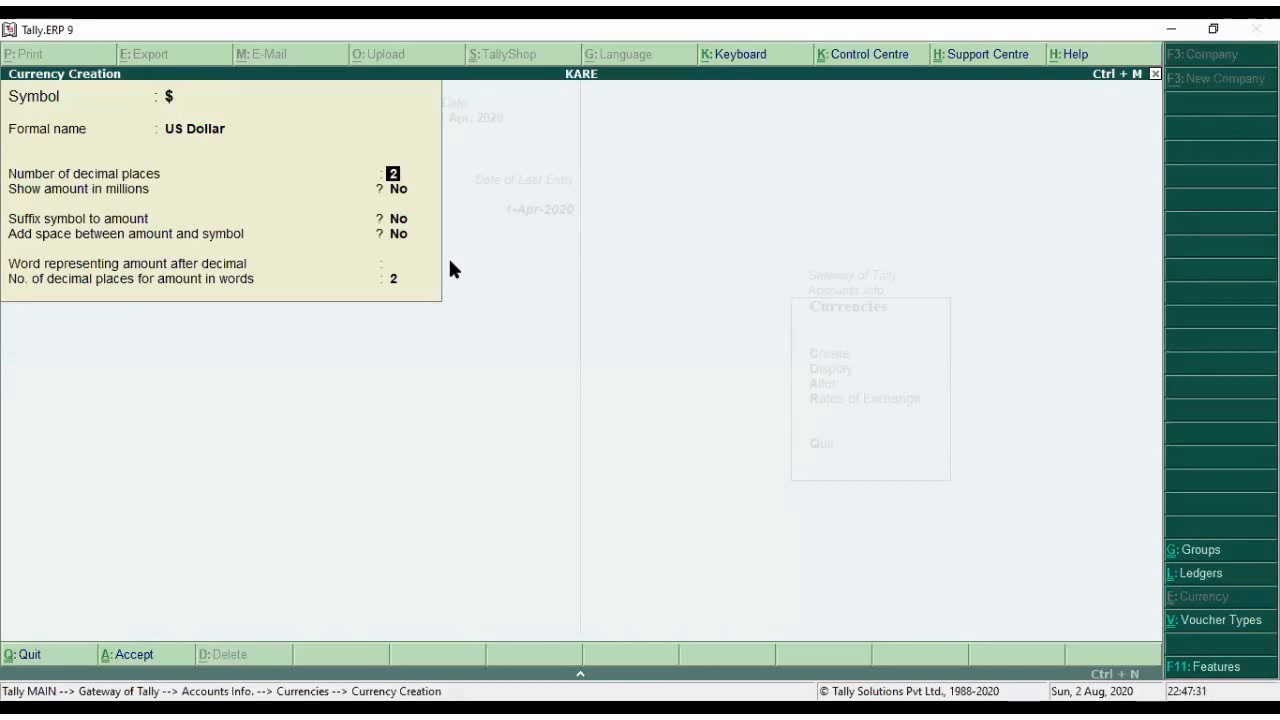
- Enable a space between the US Dollar amount and symbol, set the word after the decimal to Cent and accept the currency
key("Return")
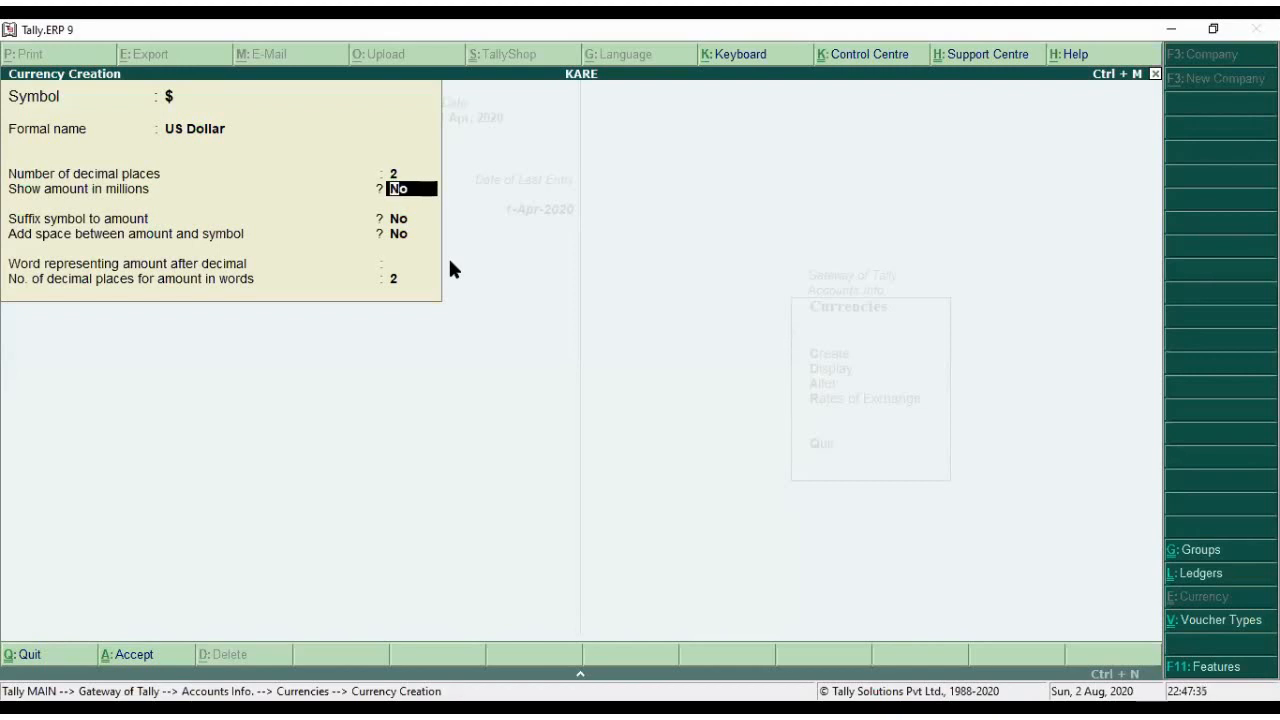
key("Return")
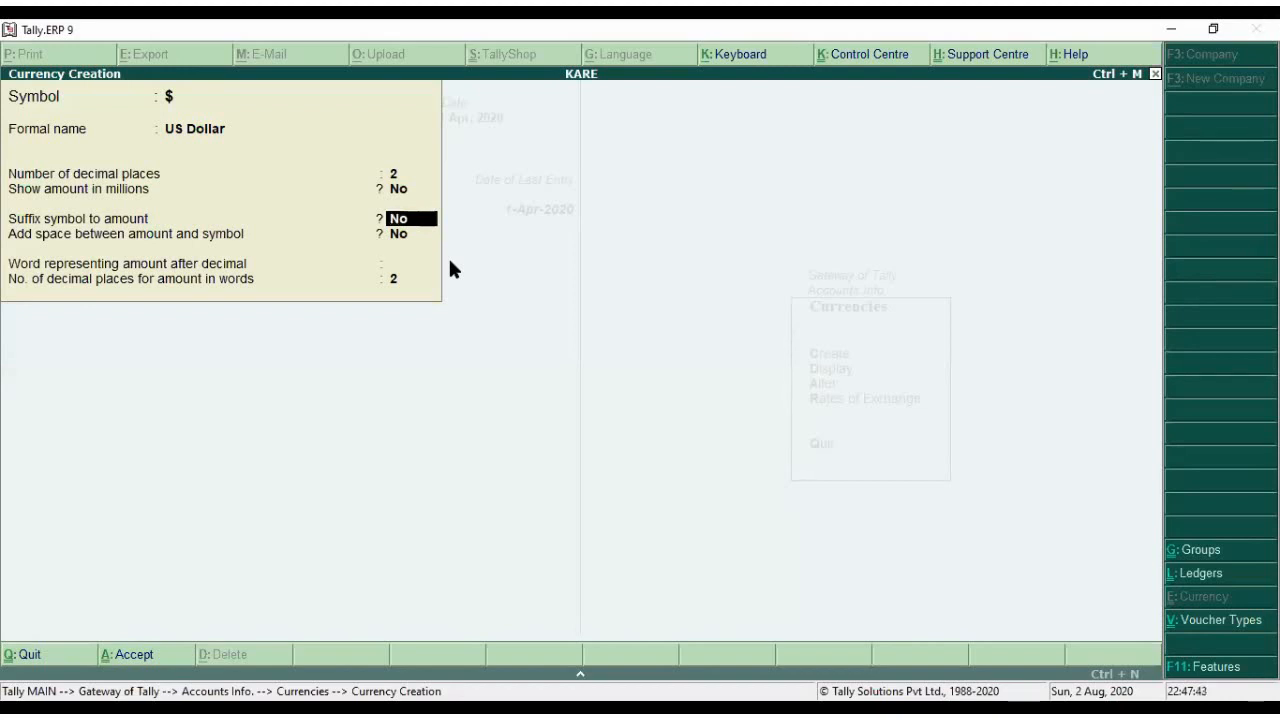
key("Return")
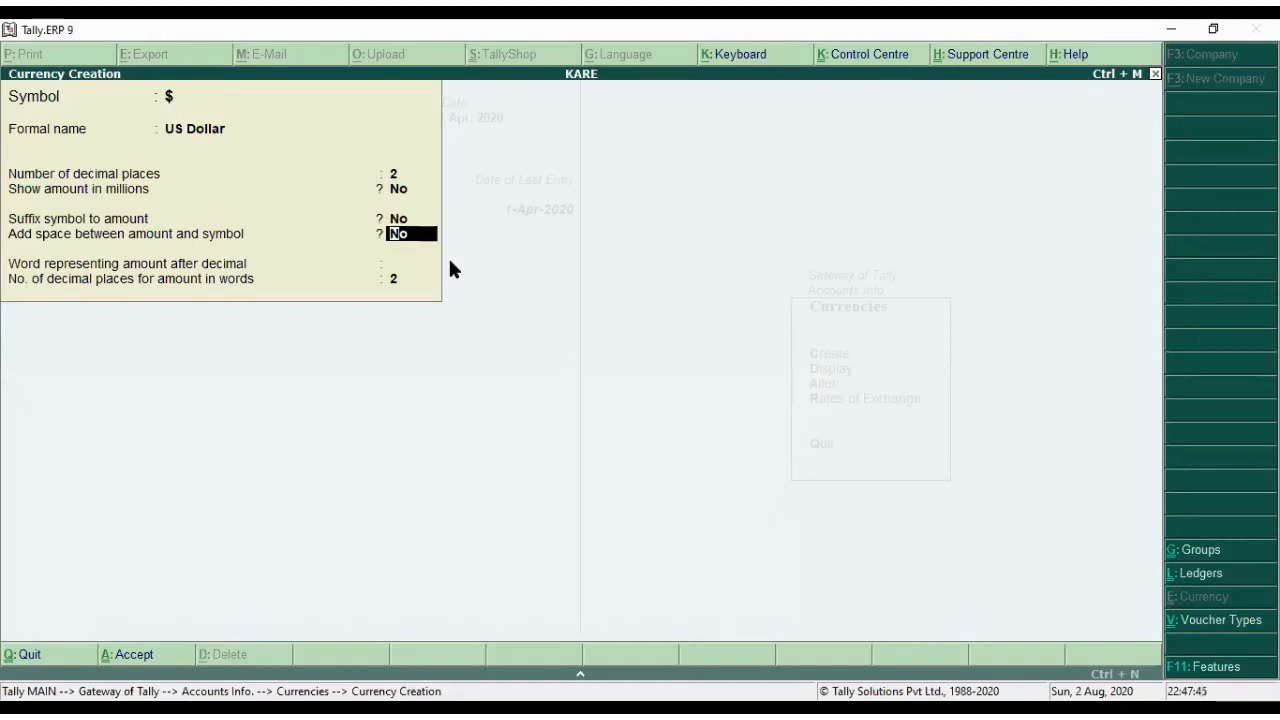
type("yes")
key("Return")
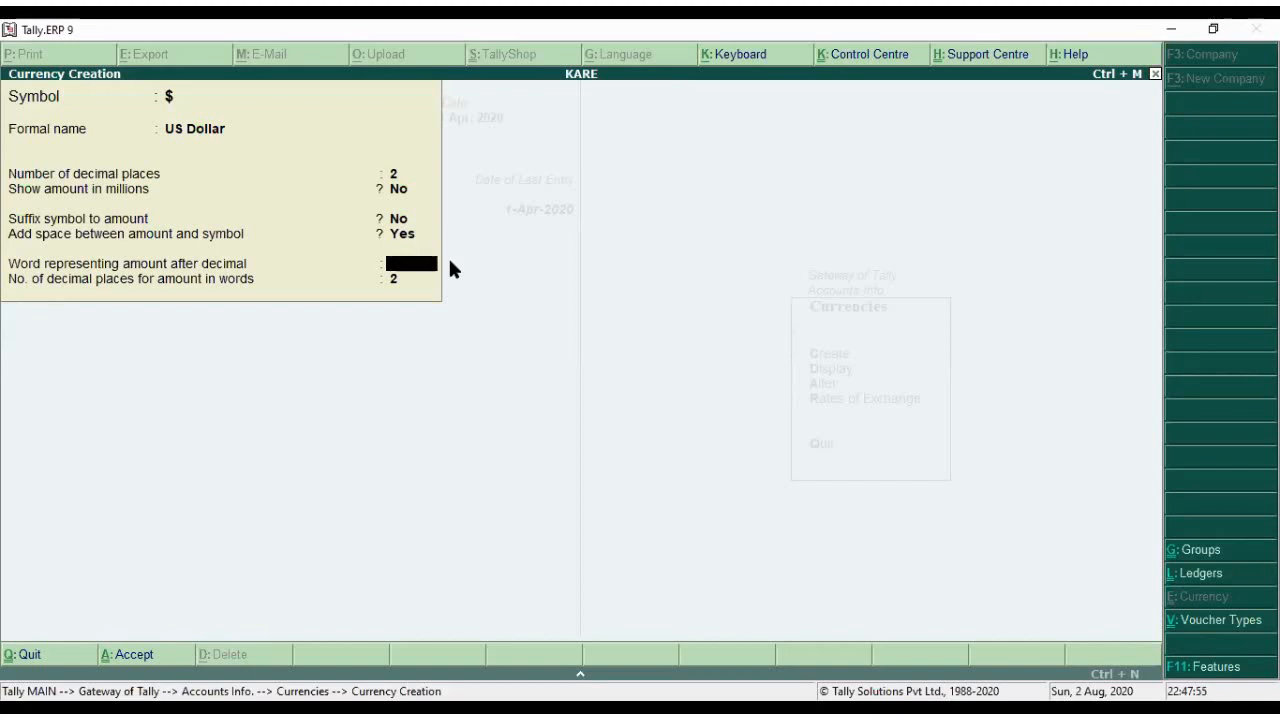
type("Cen")
key("Return")
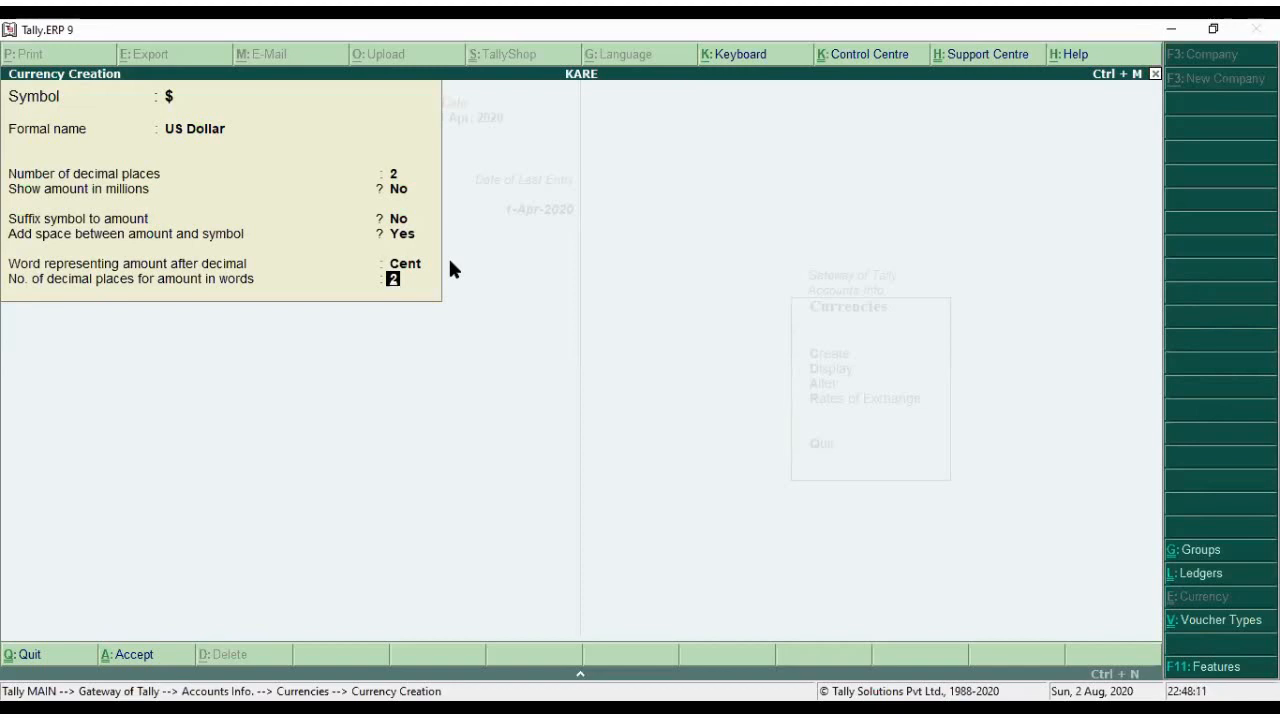
key("Return")
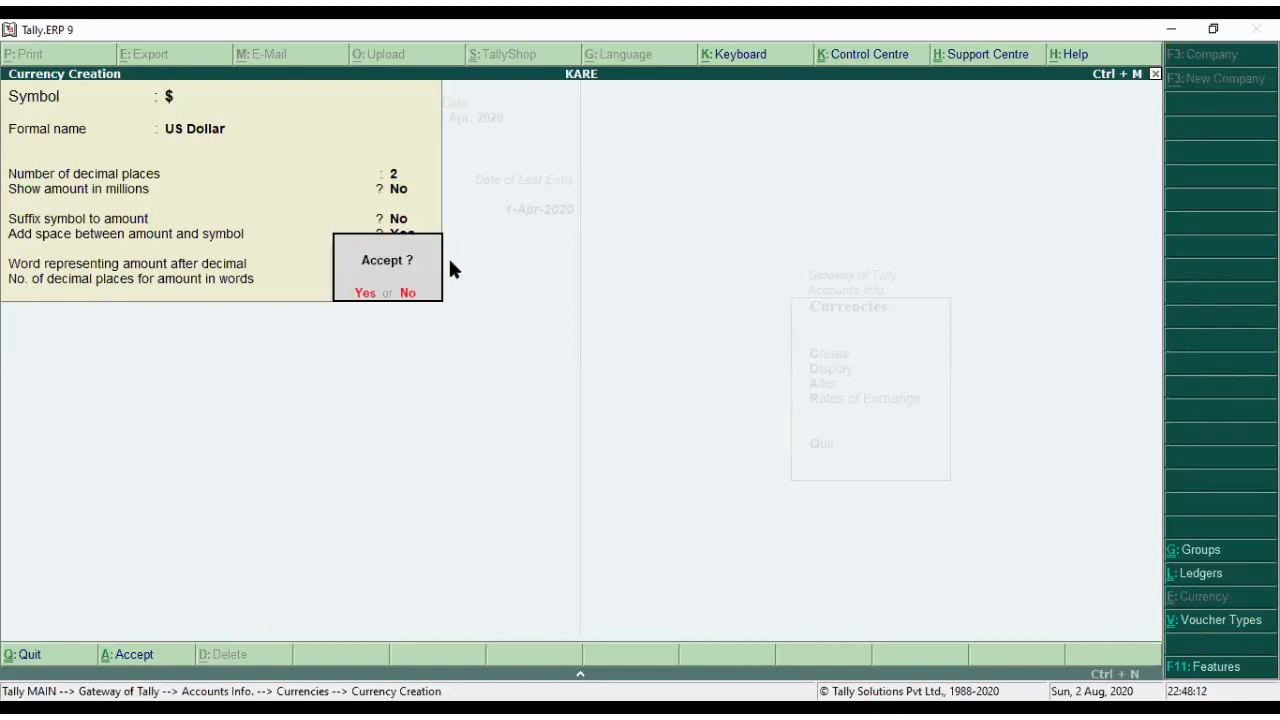
key("Return")
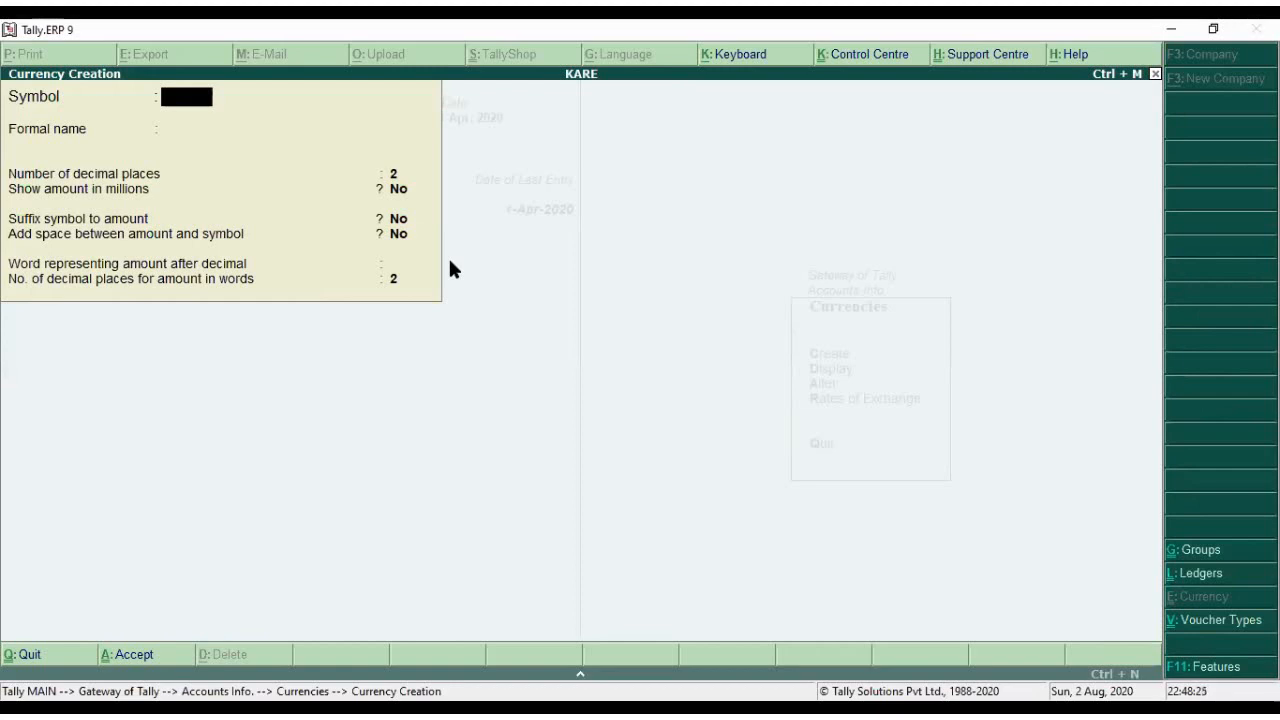
- Open the rates of exchange for 1-Apr-2020 and set the US Dollar's specified selling rate to 45
key("Escape")
key("Return")
key("Escape")
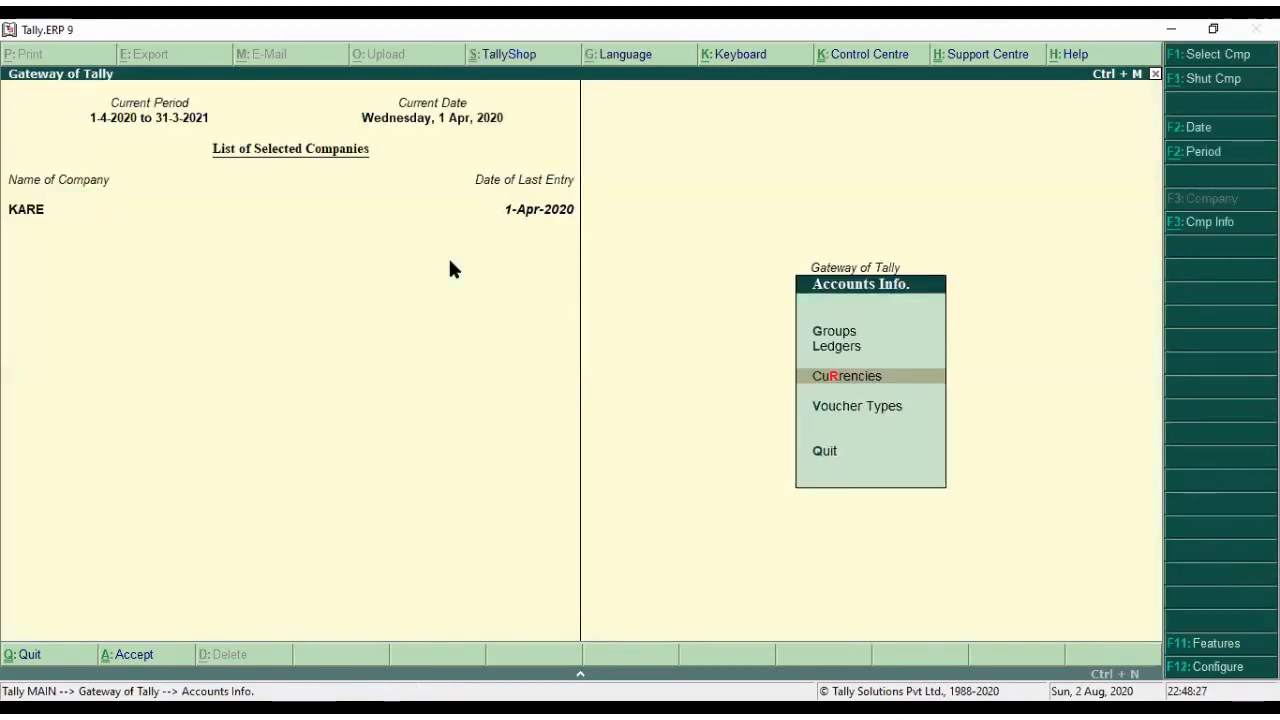
key("Return")
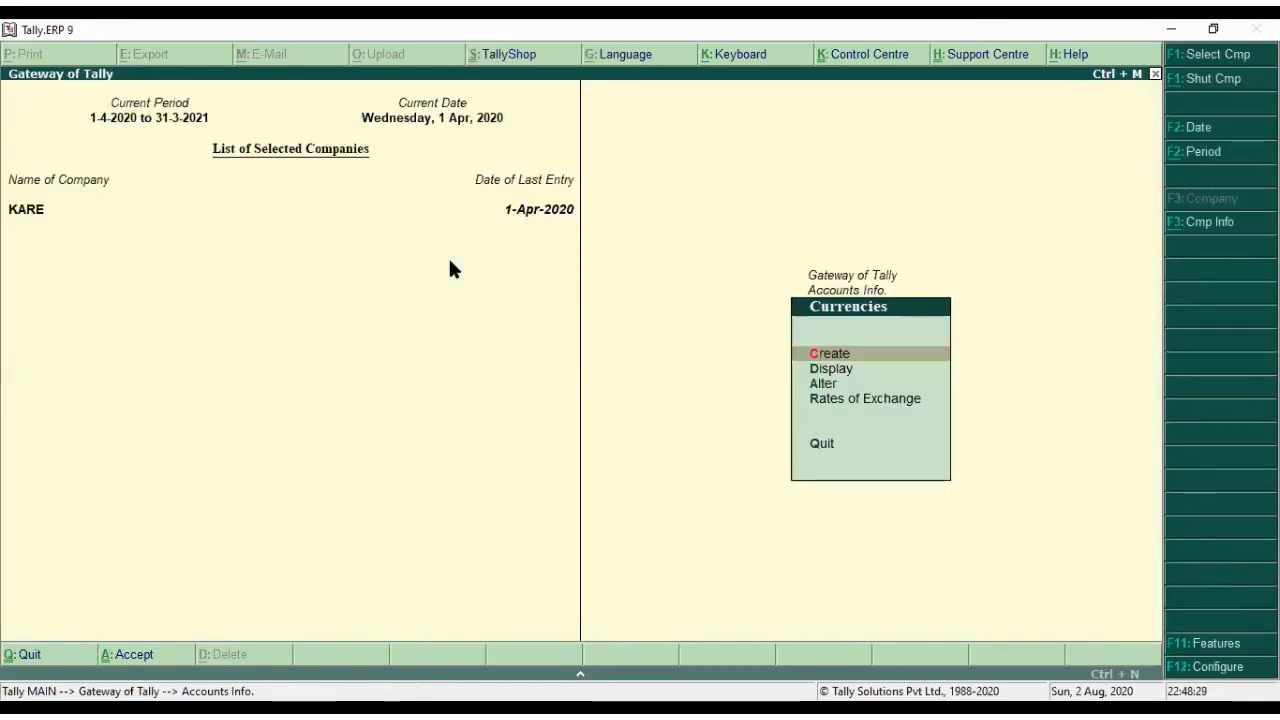
key("Down")
key("Down")
key("Down")
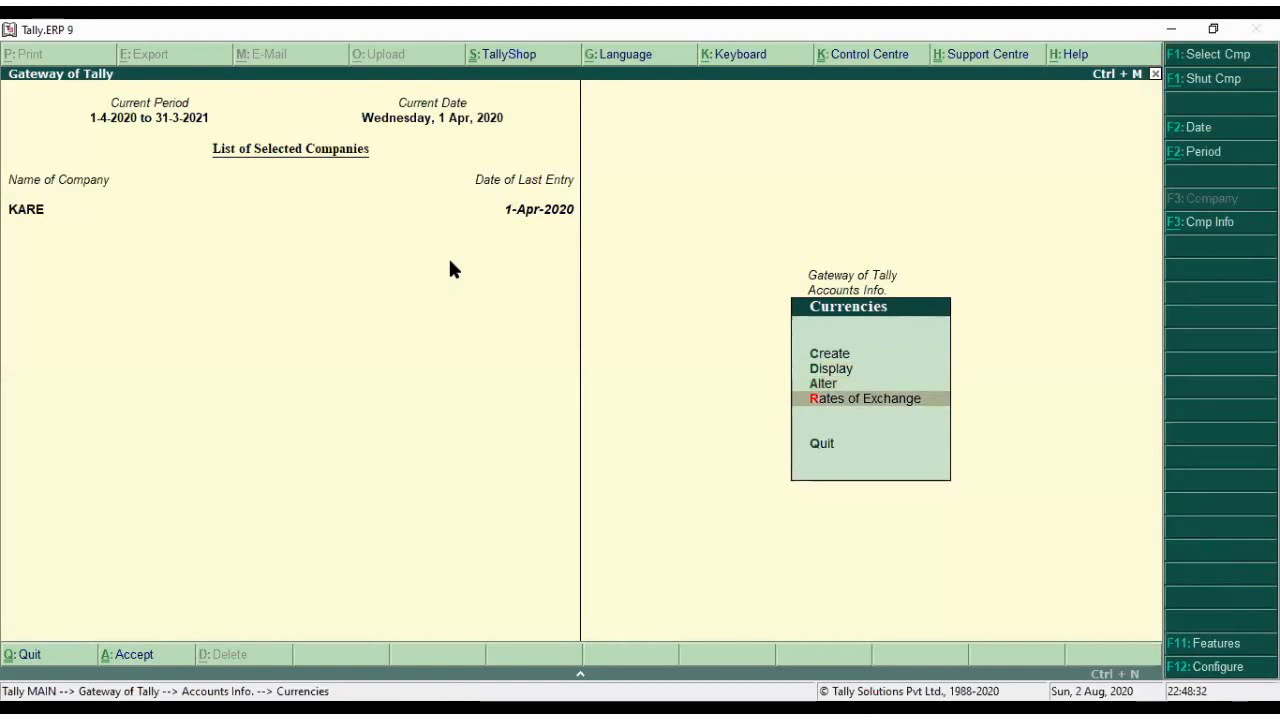
key("Return")
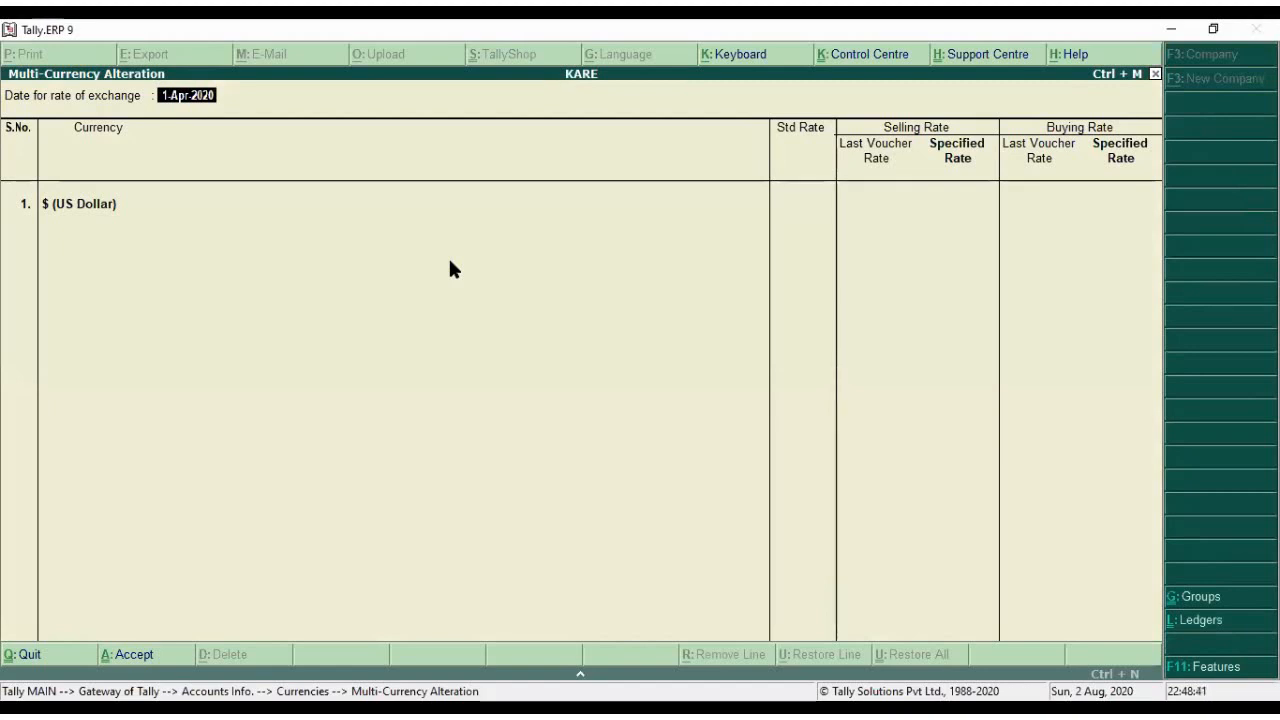
key("Return")
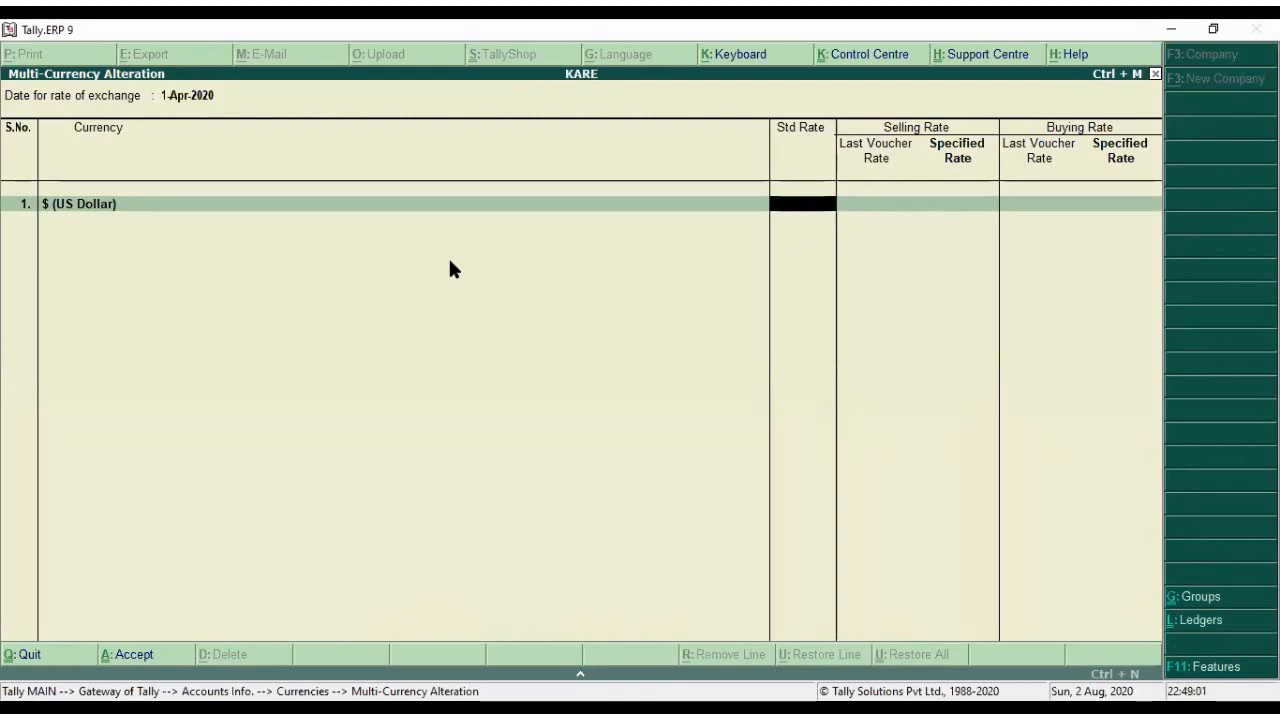
key("Return")
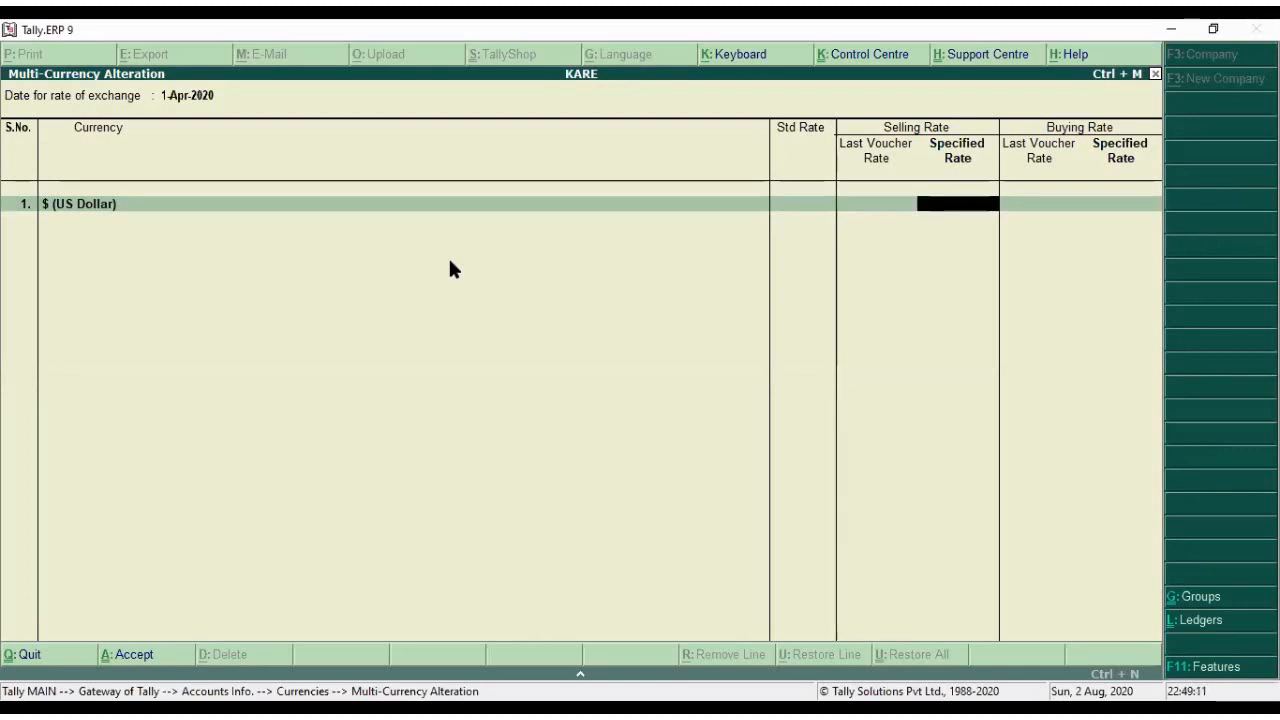
type("45")
key("Return")
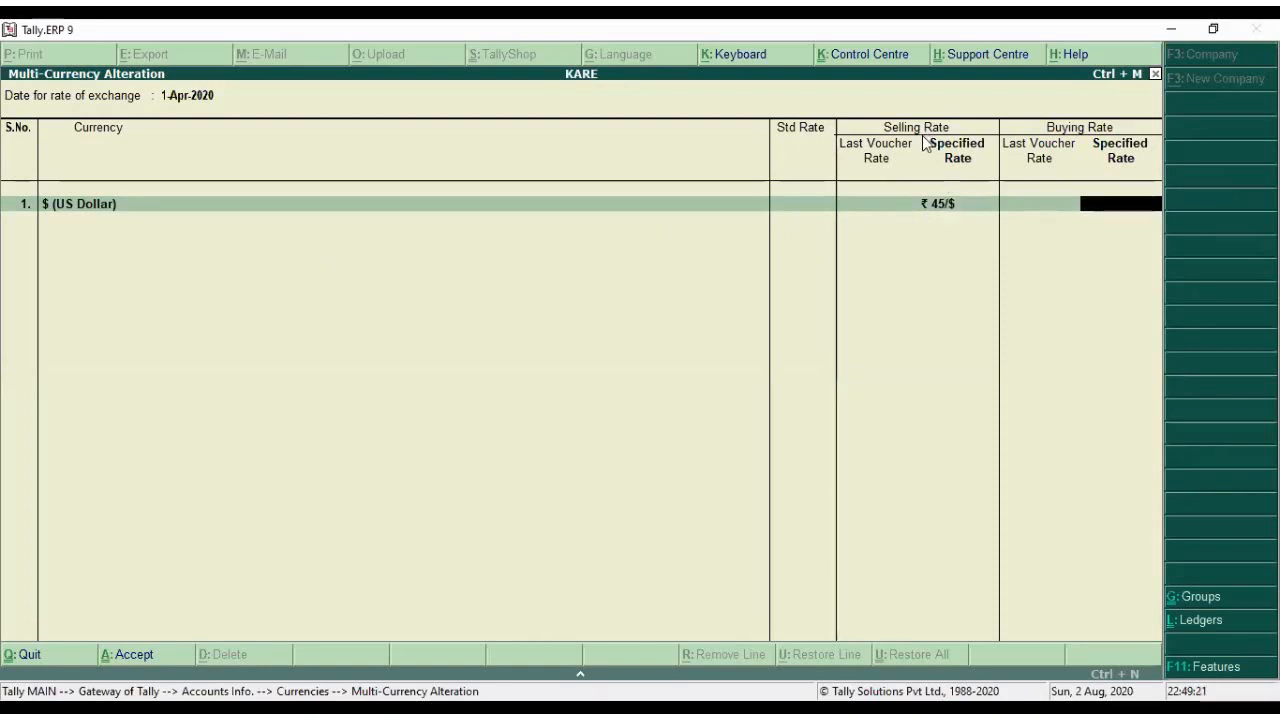
- Set the US Dollar's specified buying rate to 40 and accept the exchange rates
left_click(944, 205)
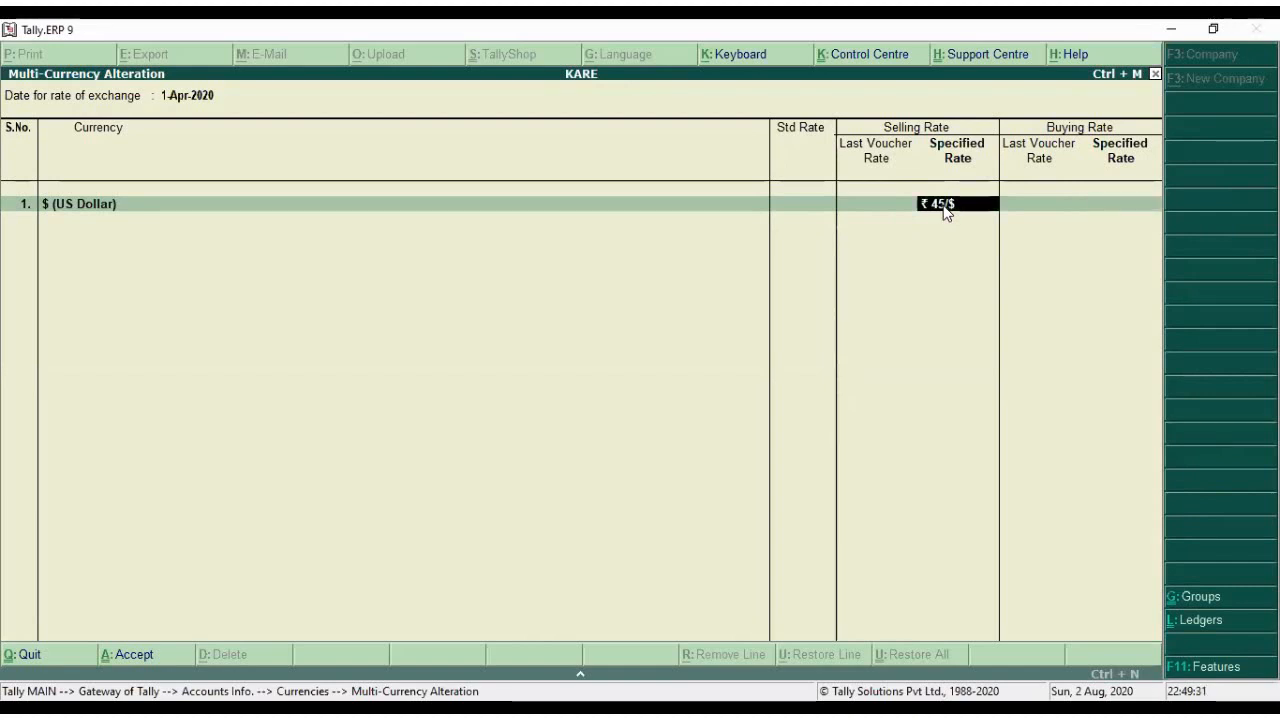
key("Return")
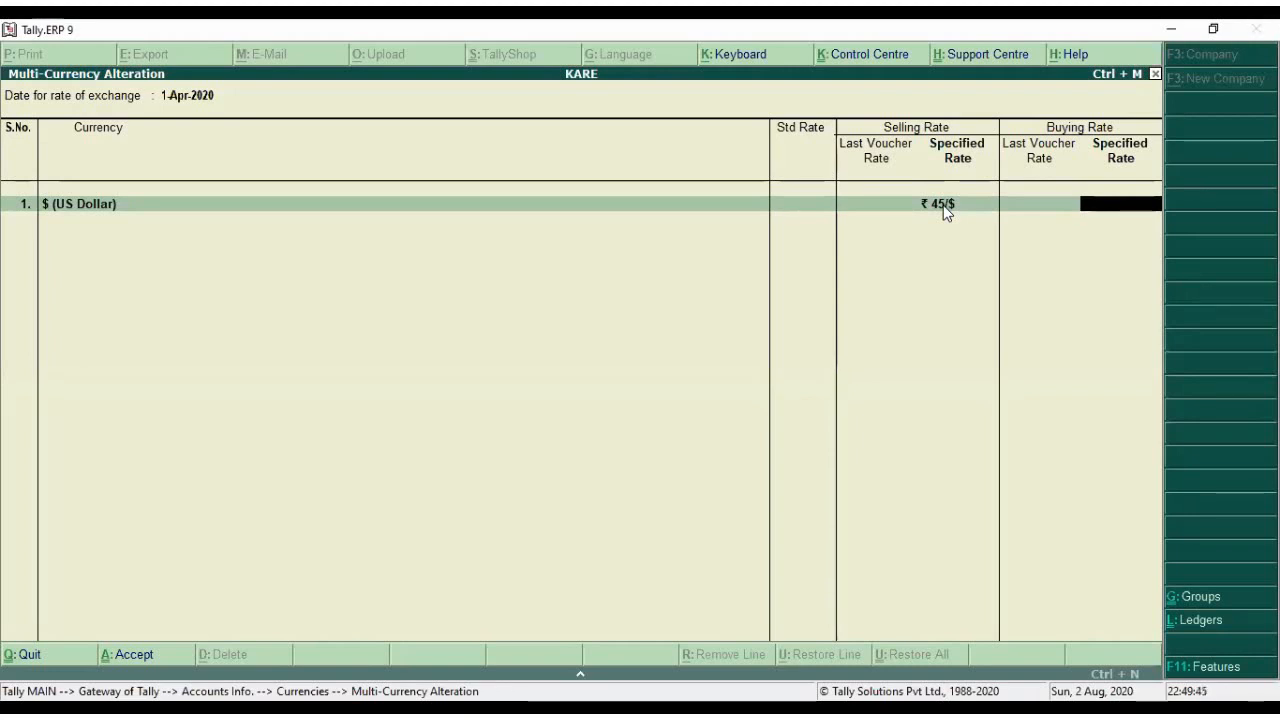
type("40")
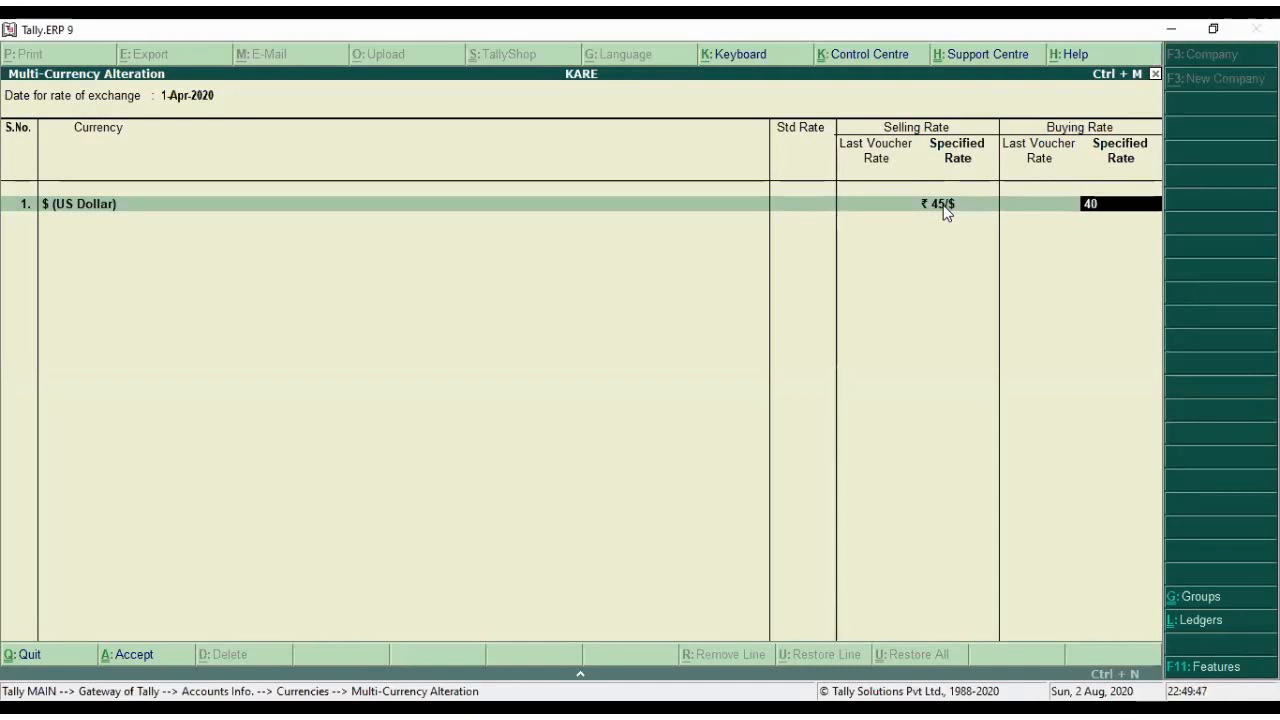
key("Return")
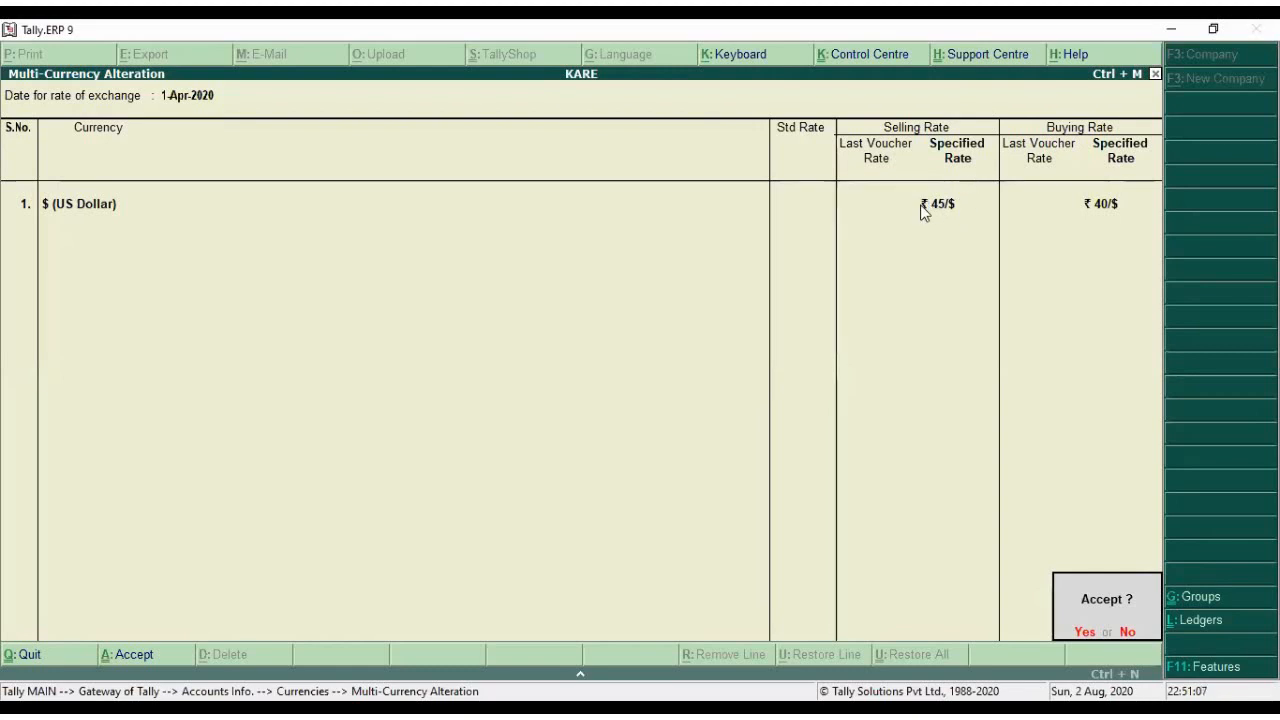
key("Return")
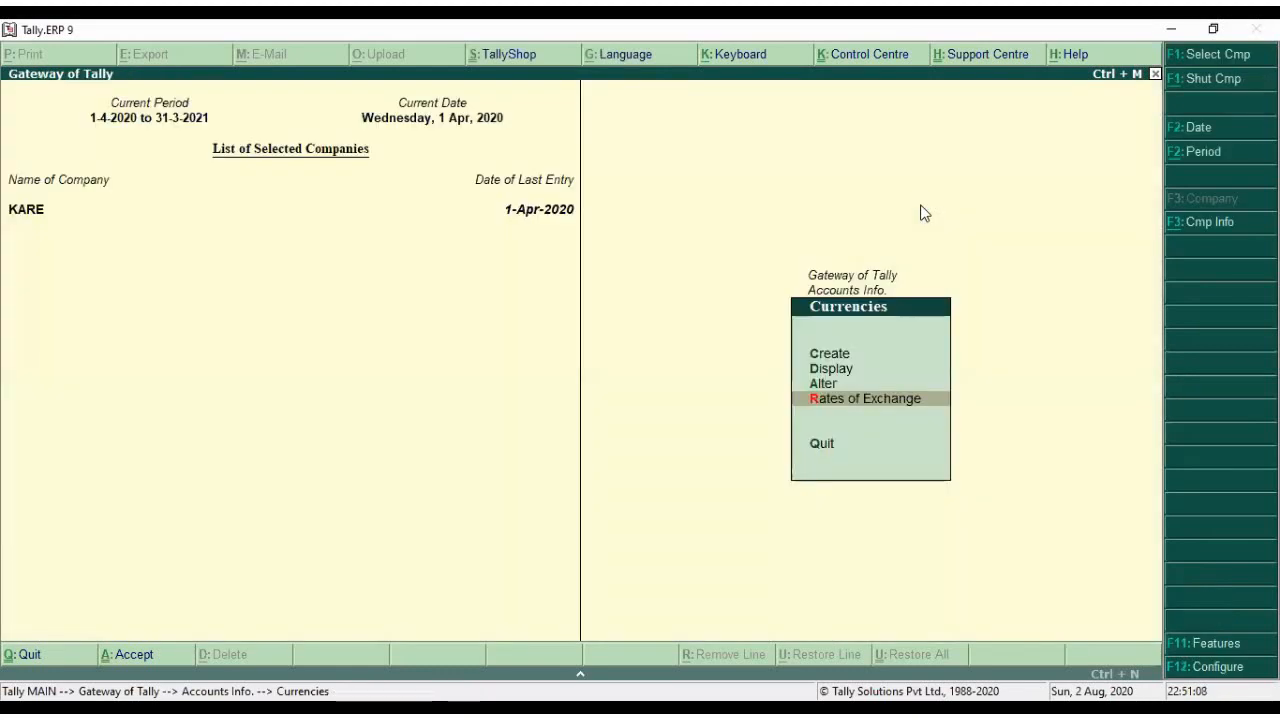
- Open the Sundry Debtors customer ledger listed directly after KBS for alteration
key("Escape")
key("Escape")
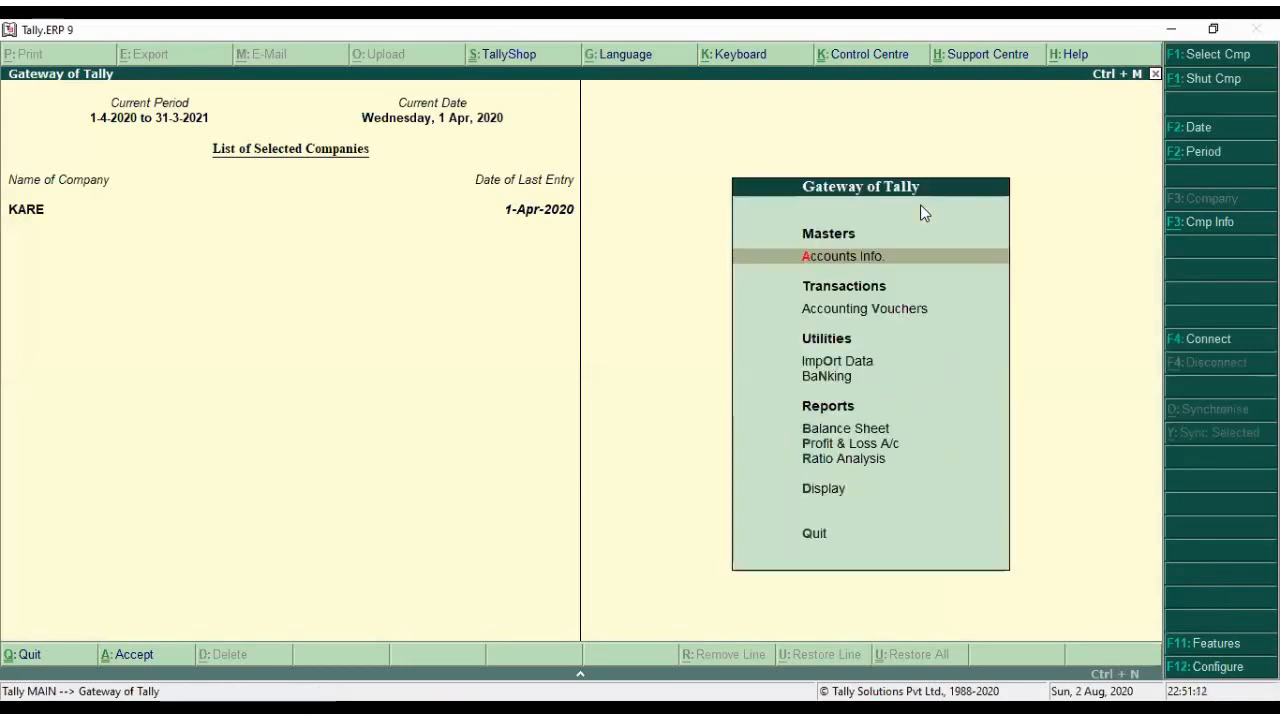
key("Return")
key("Down")
key("Return")
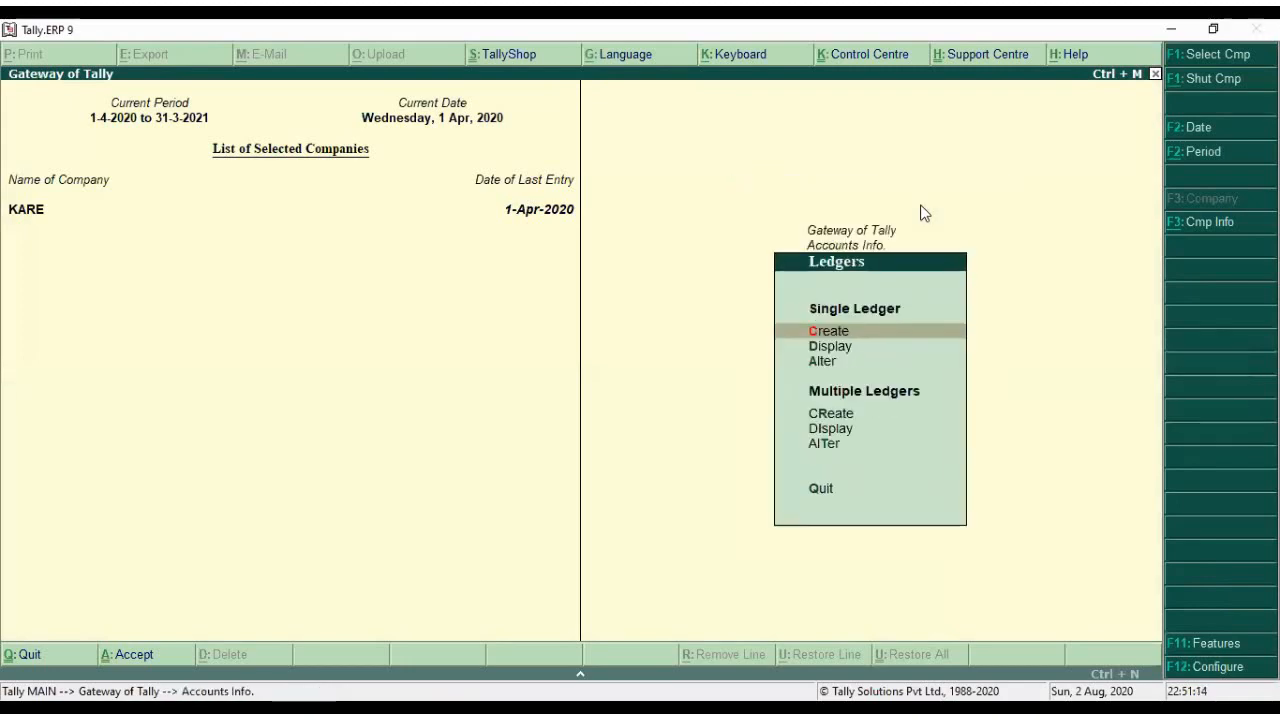
key("Down")
key("Down")
key("Return")
key("Down")
key("Down")
key("Down")
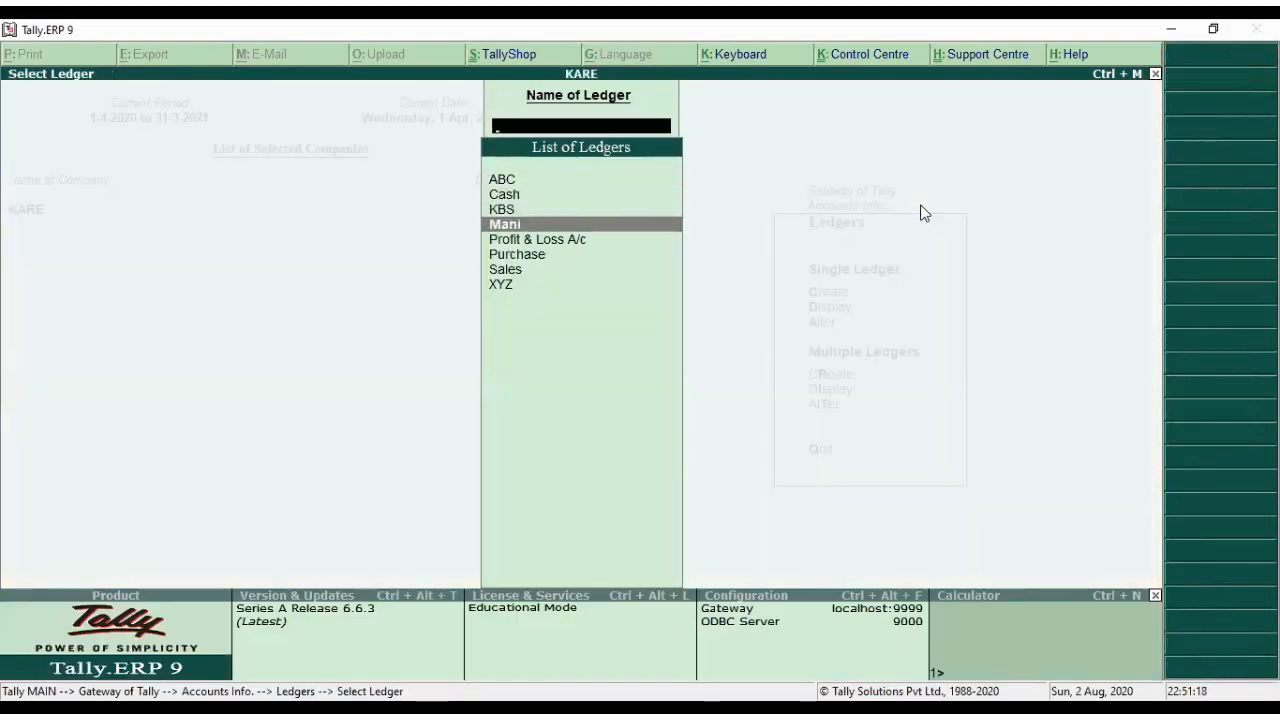
key("Return")
key("Return")
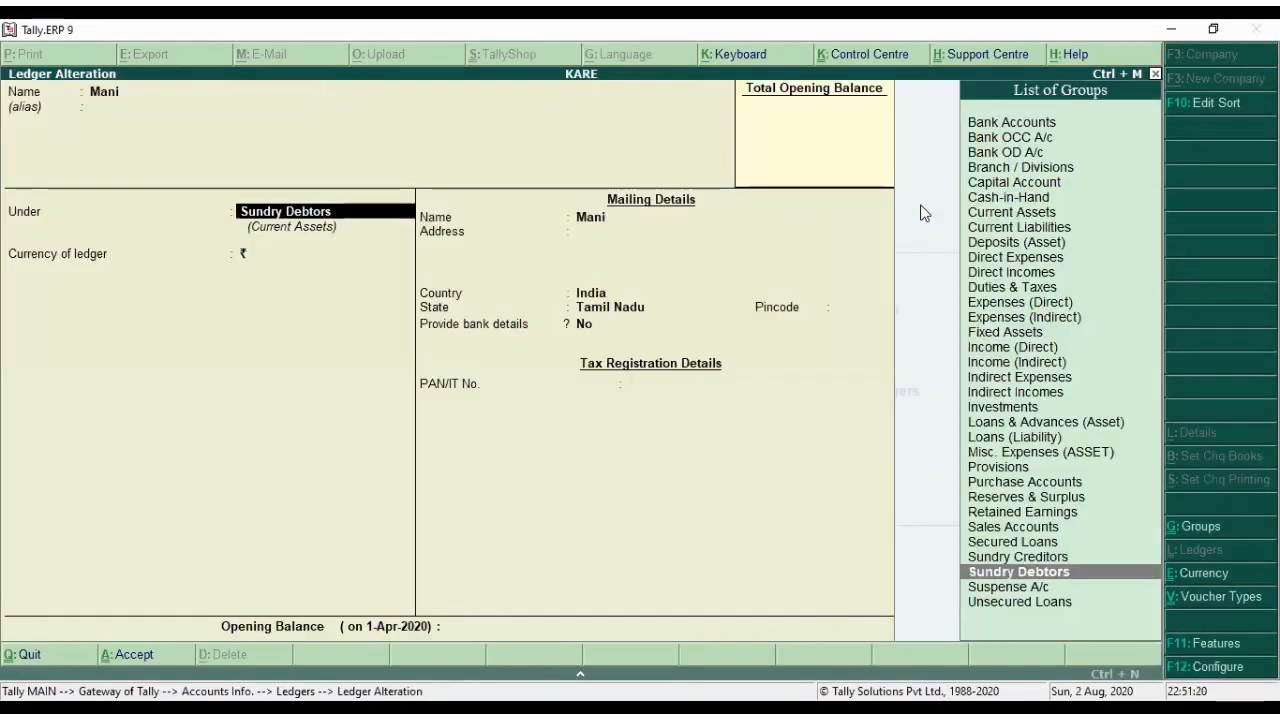
- Check the currency of the customer's ledger and quit the alteration without saving
key("Return")
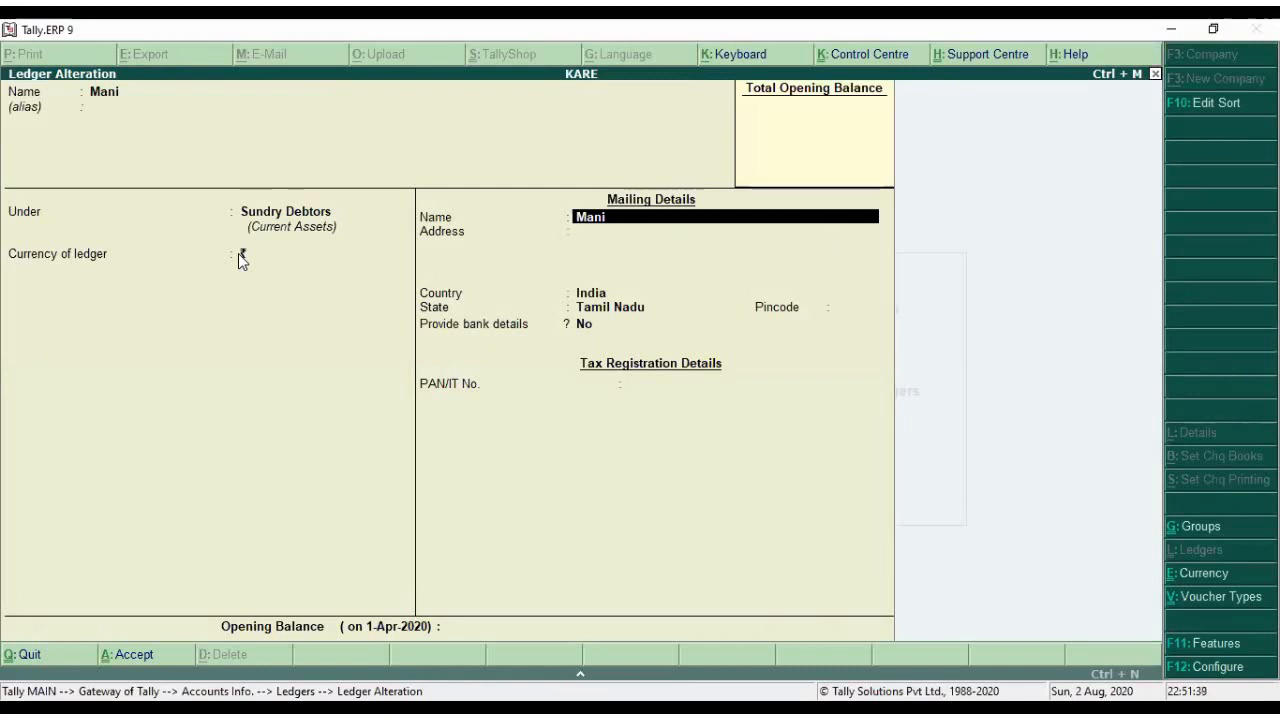
key("BackSpace")
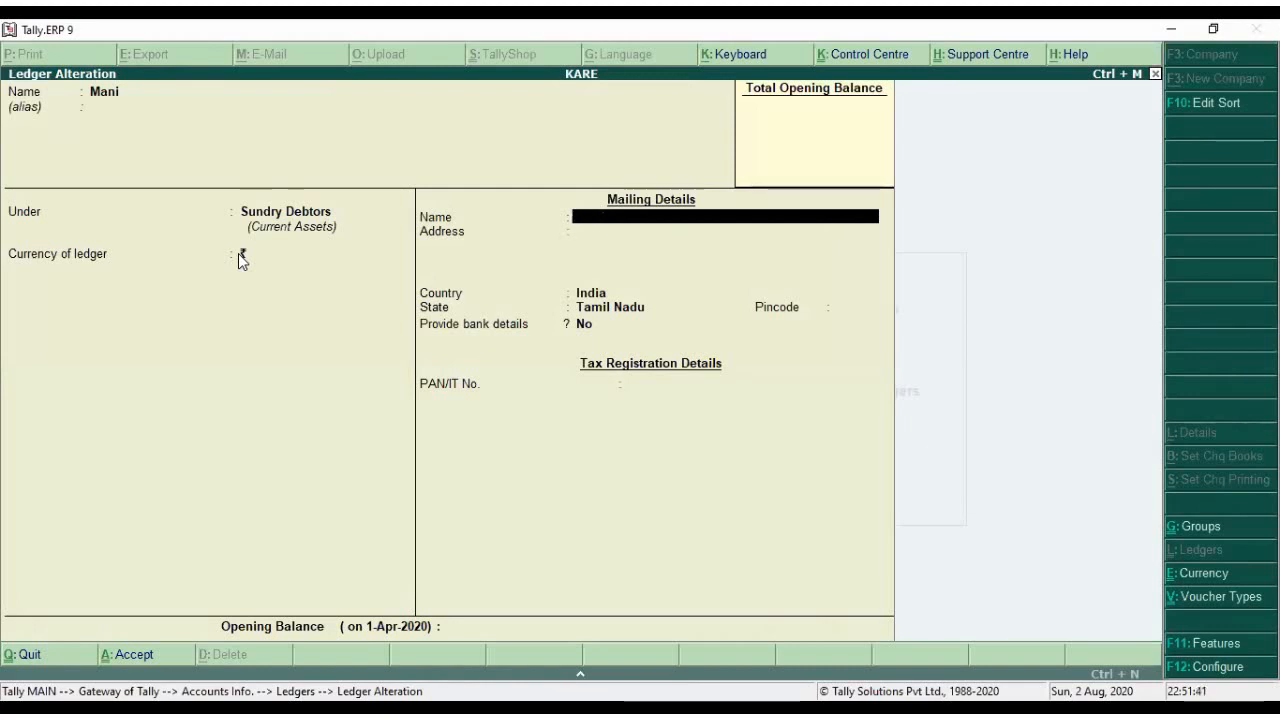
key("Escape")
key("y")
key("BackSpace")
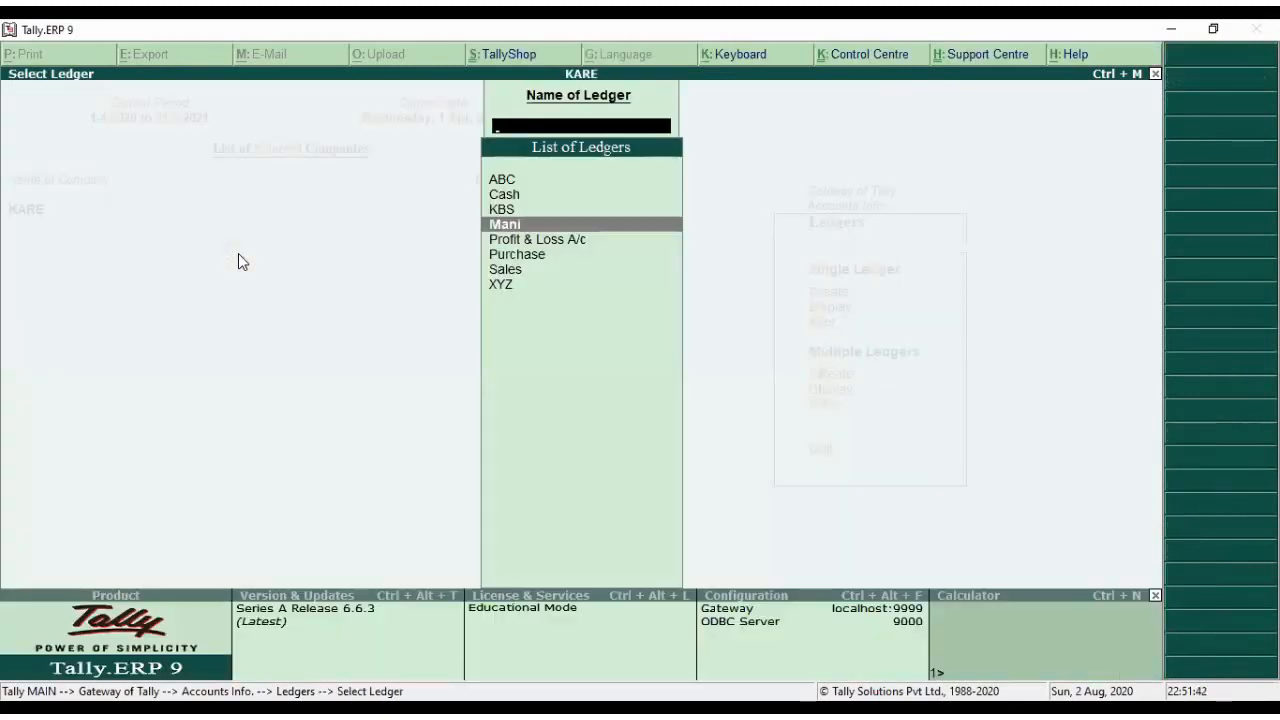
key("Escape")
key("Escape")
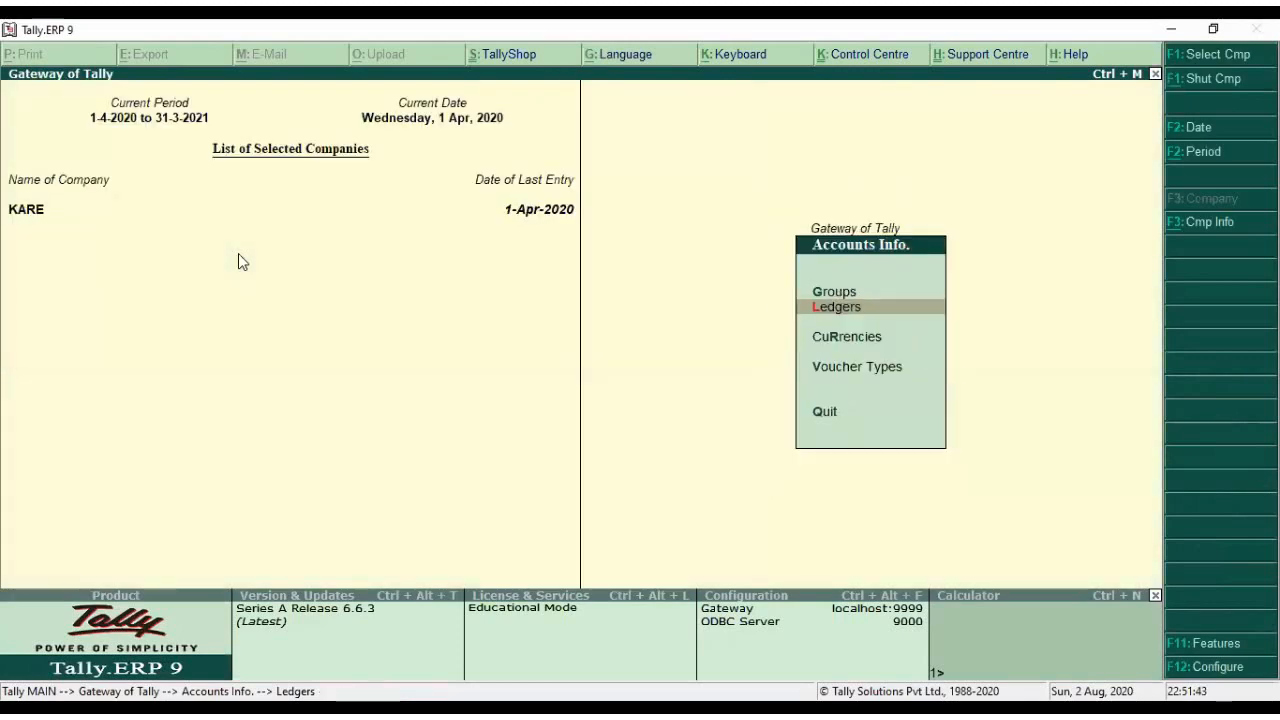
- Start a sales voucher, choose the customer ledger listed directly after KBS as the debit party and accept the default party details
key("Escape")
key("Down")
key("Return")
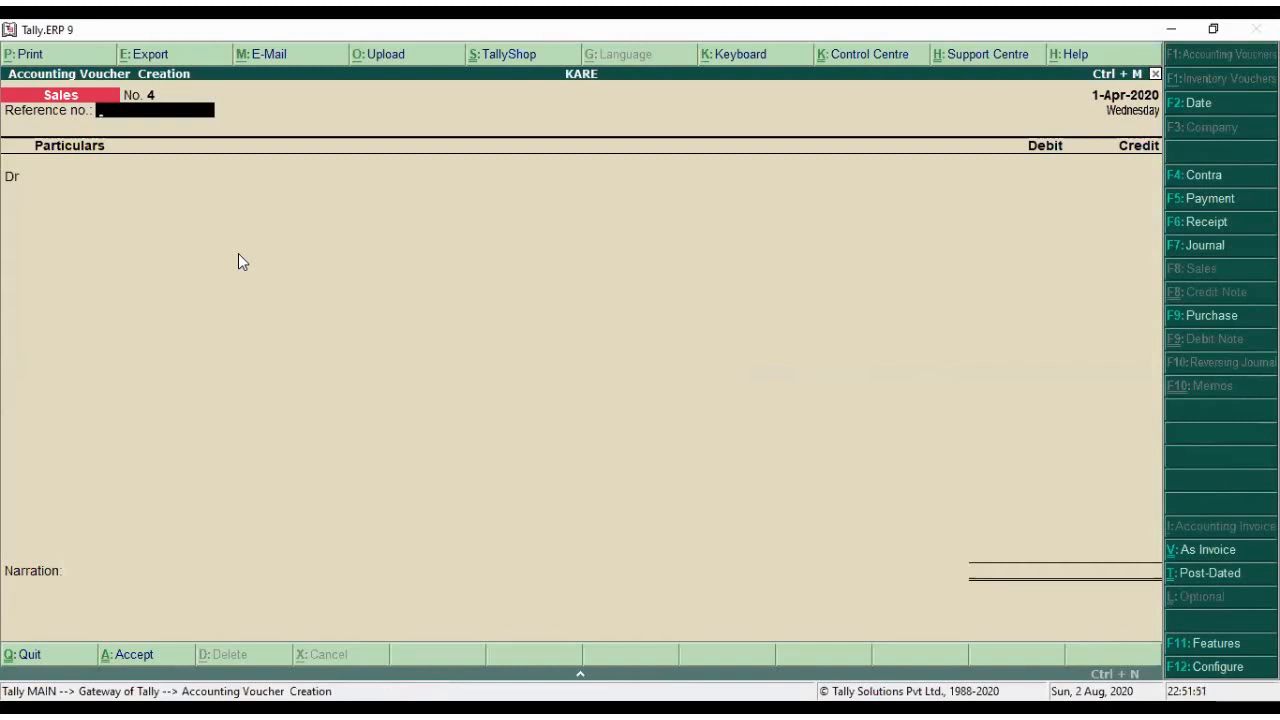
key("Return")
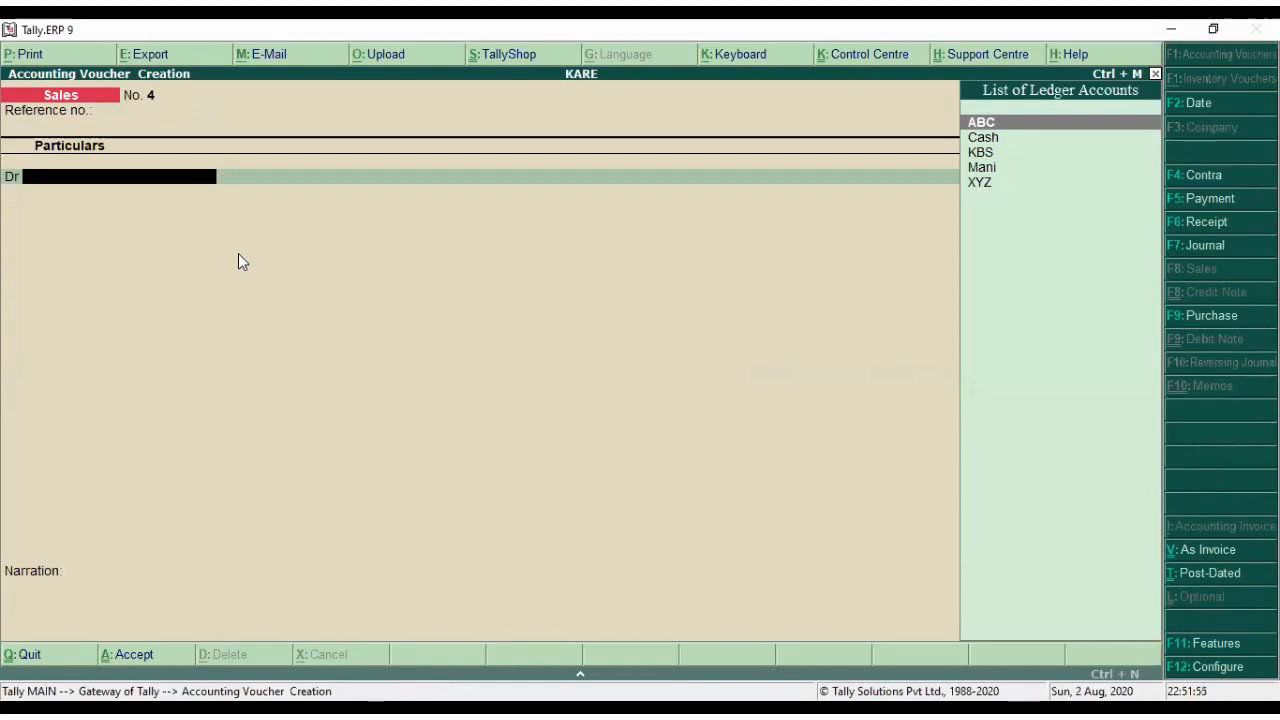
key("Down")
key("Down")
key("Down")
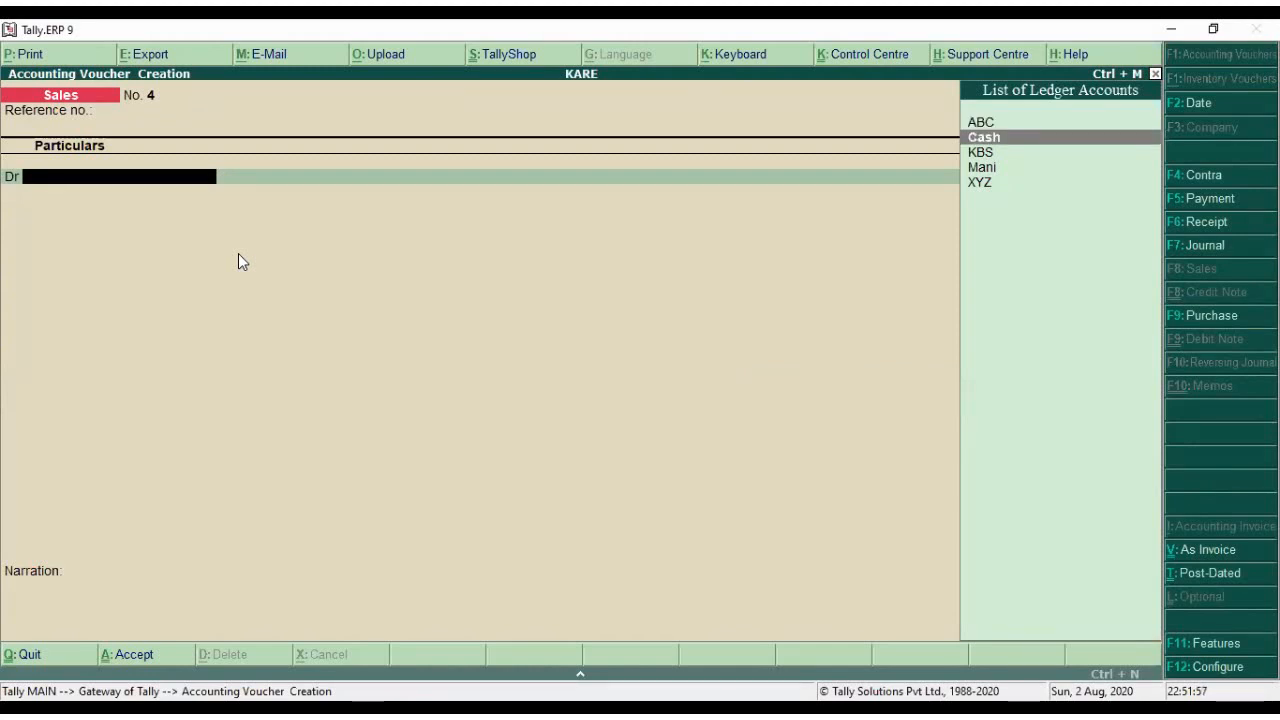
key("Return")
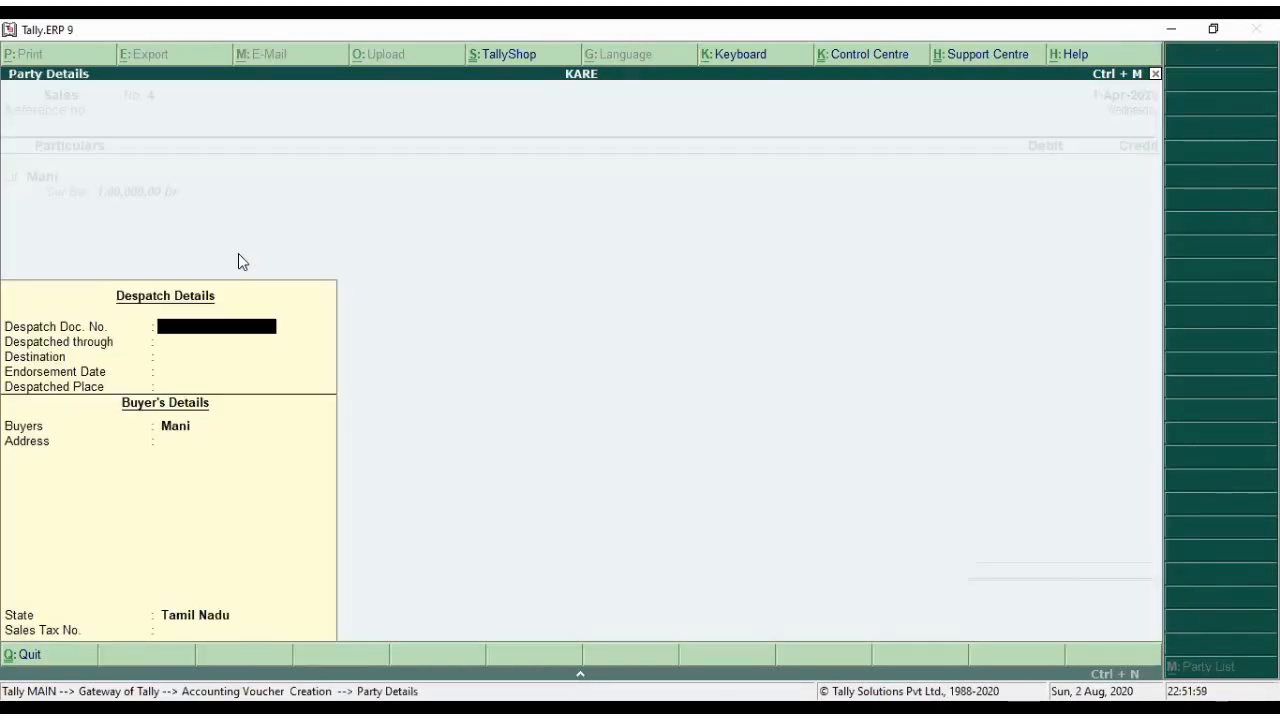
key("ctrl+a")
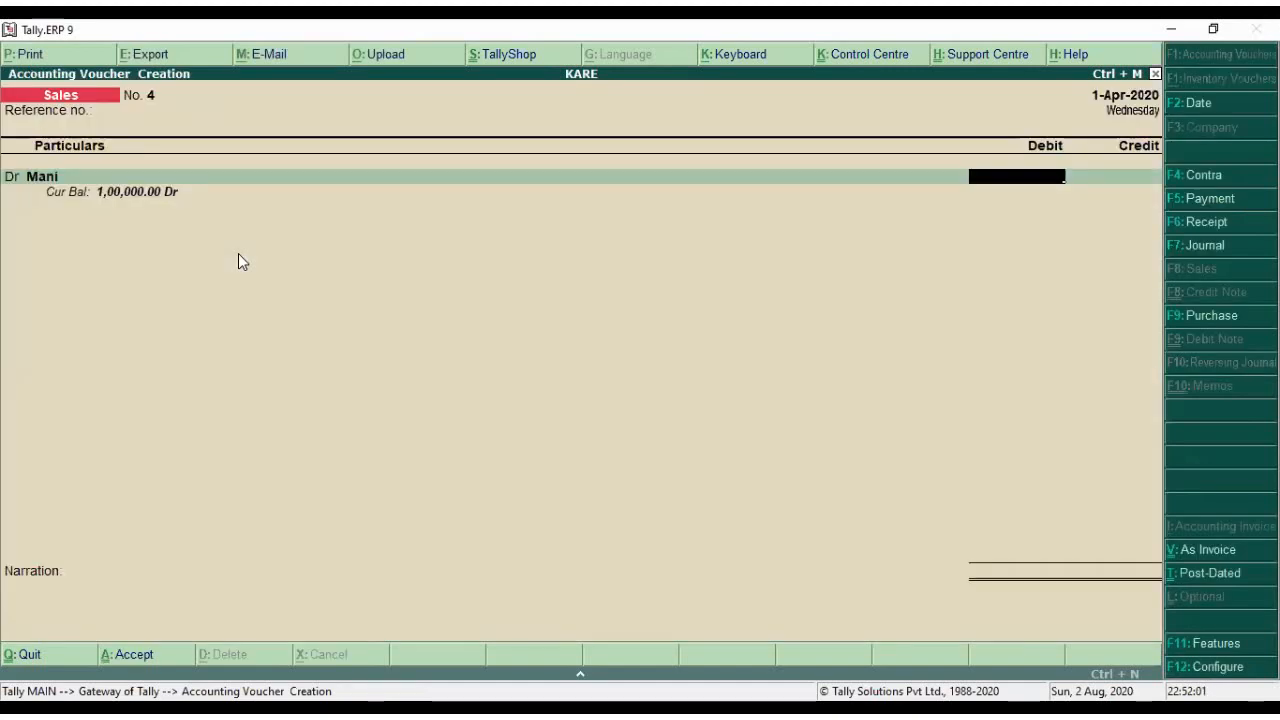
- Enter a debit of $100 for the customer and set the rate of exchange to ₹55 per dollar
type("5")
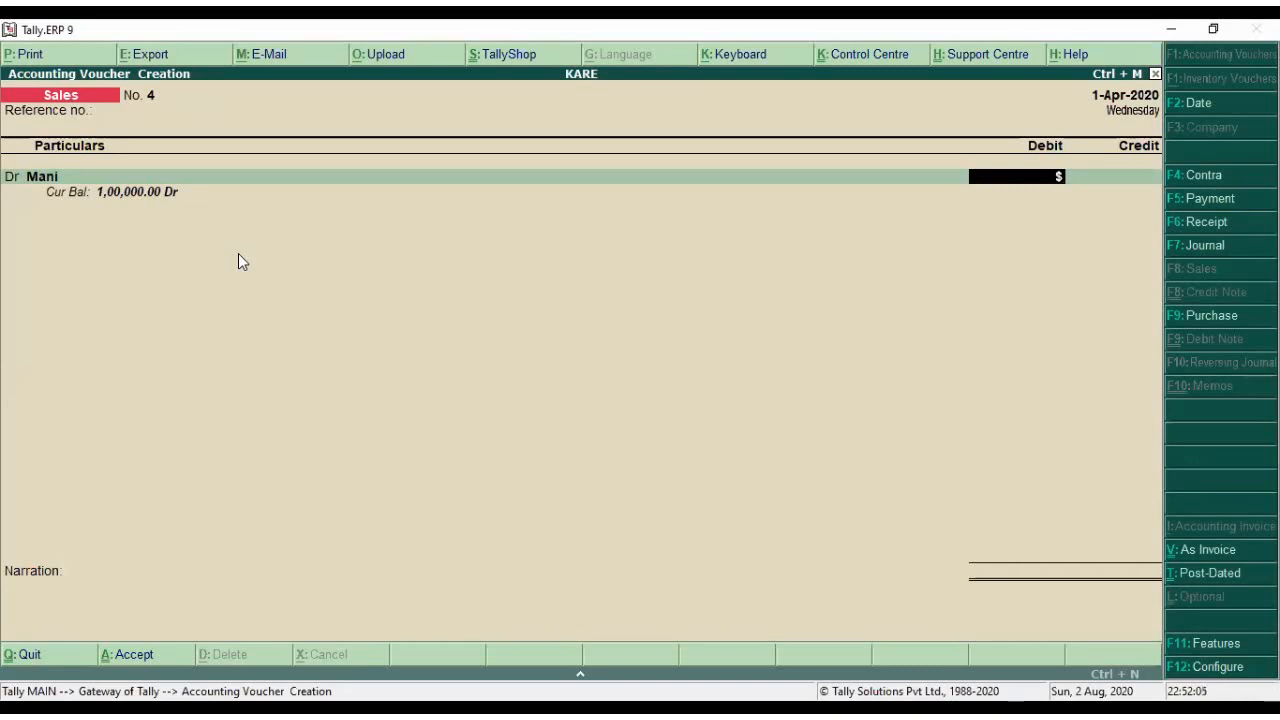
type("100")
key("Return")
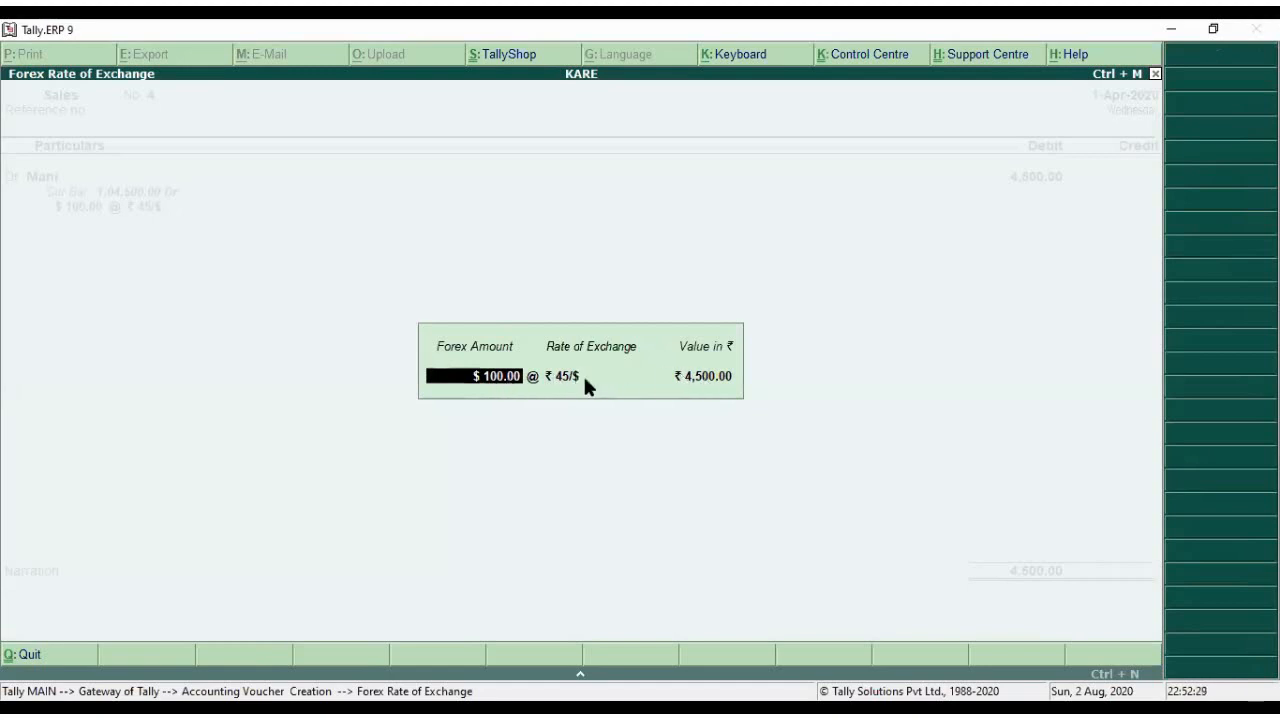
key("Return")
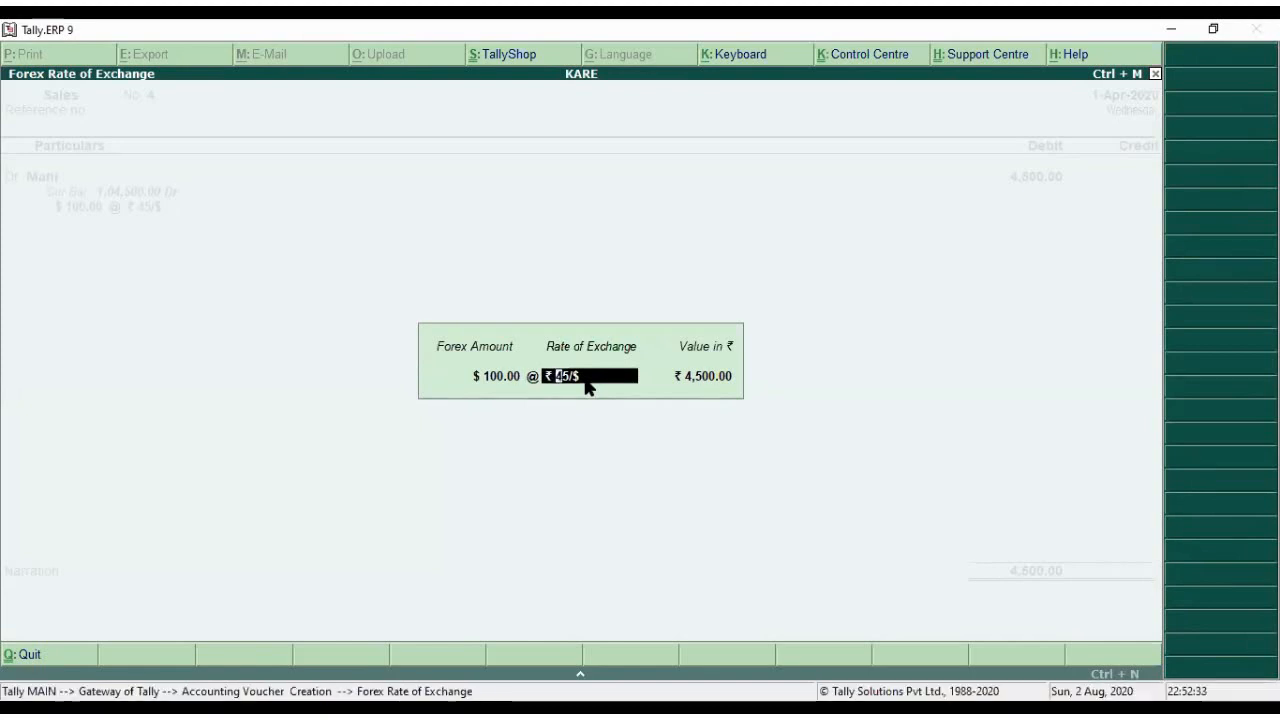
type("5")
key("Return")
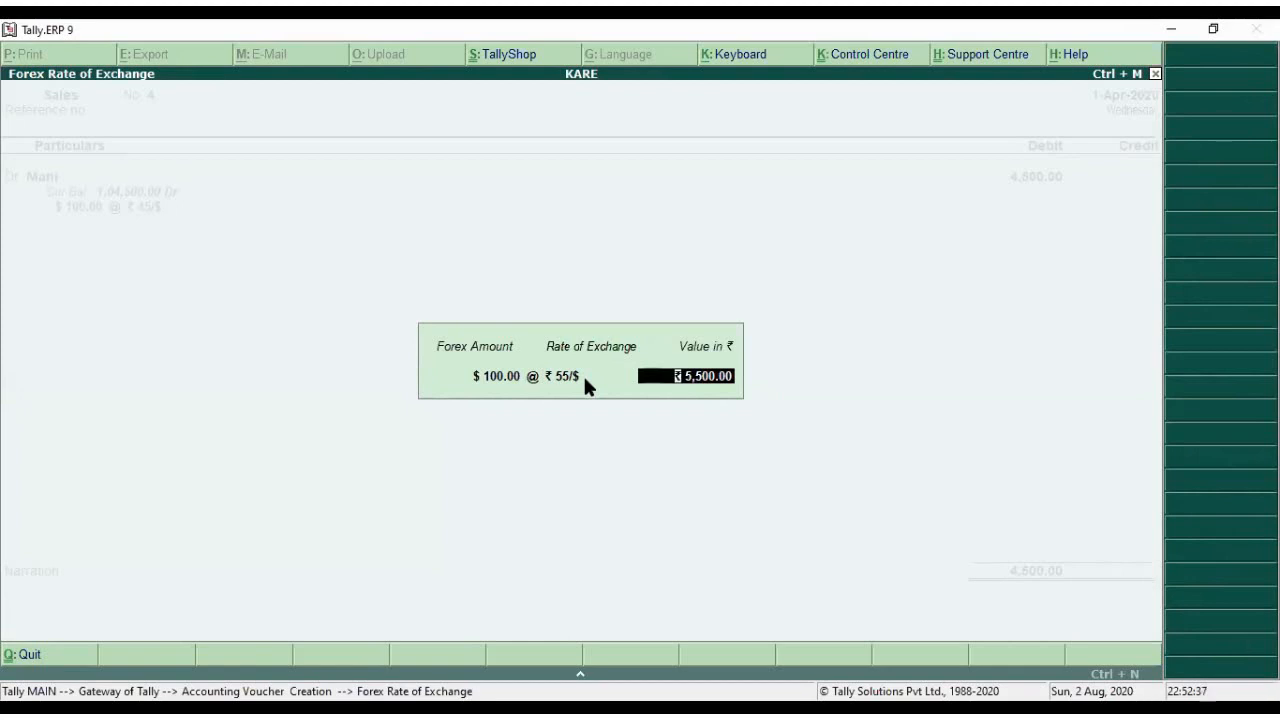
- Discard the unsaved sales voucher and return to the Gateway of Tally
key("BackSpace")
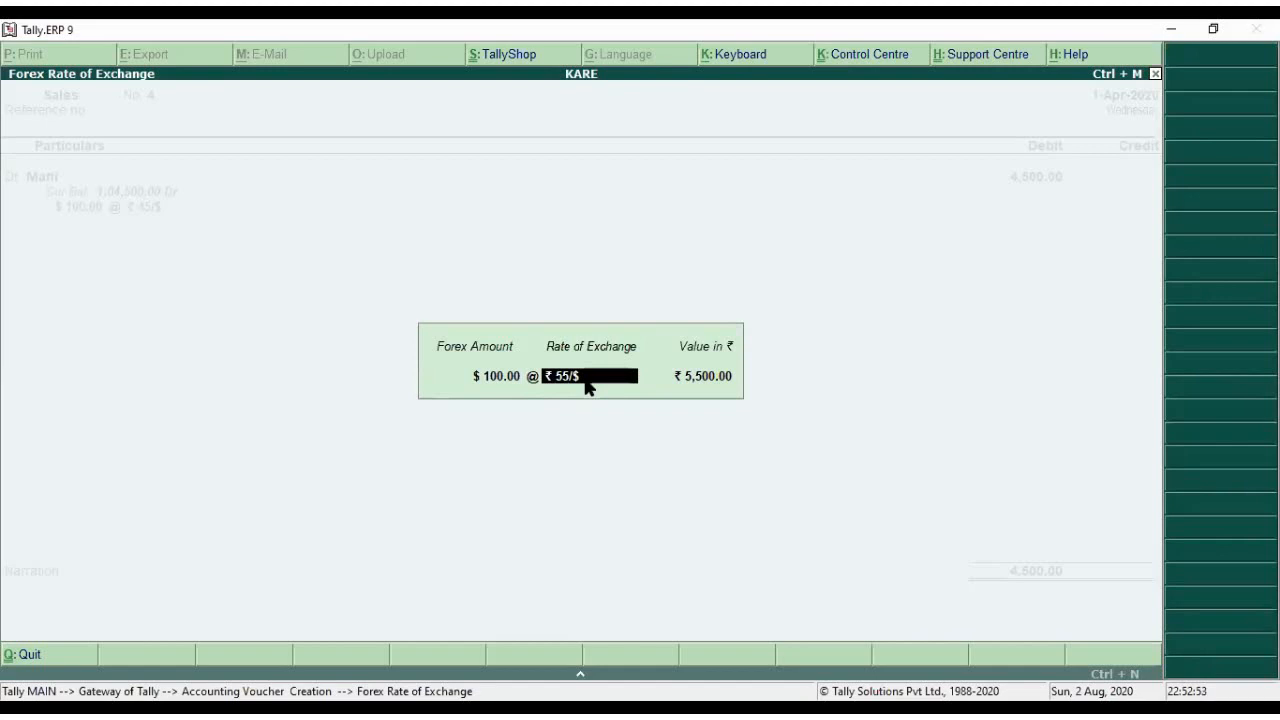
key("BackSpace")
key("Escape")
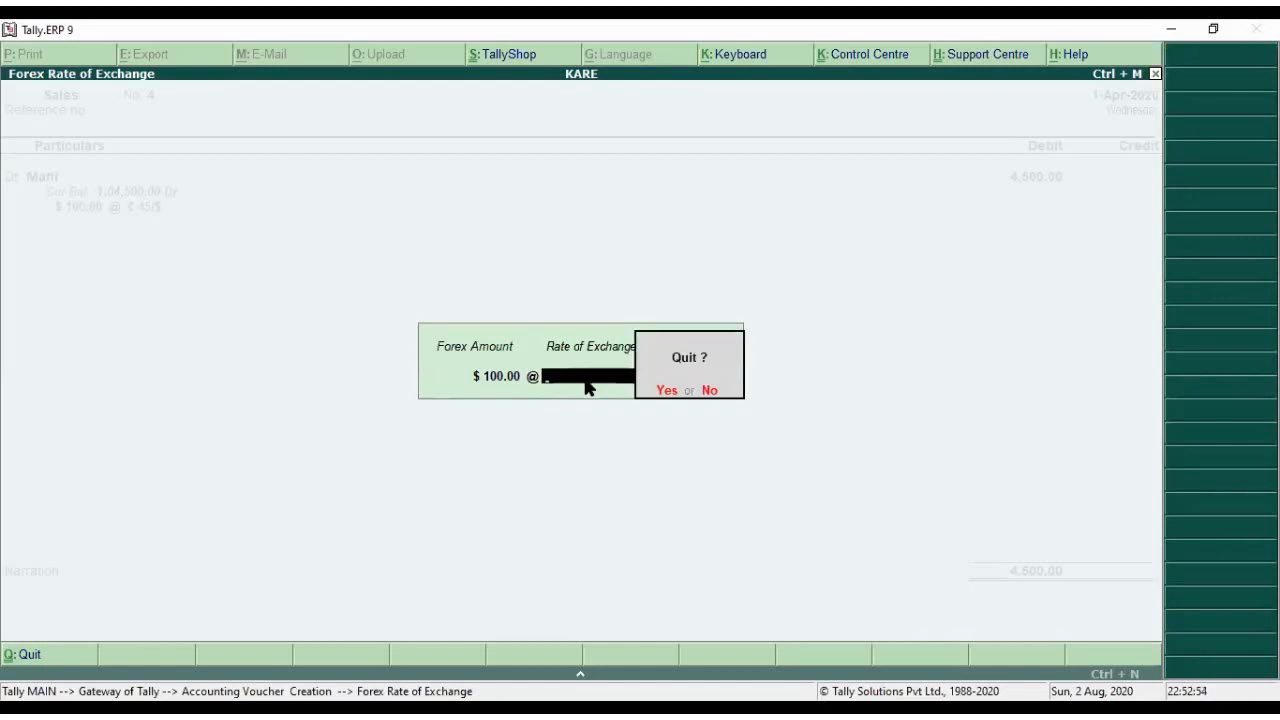
key("y")
key("Return")
key("Escape")
key("BackSpace")
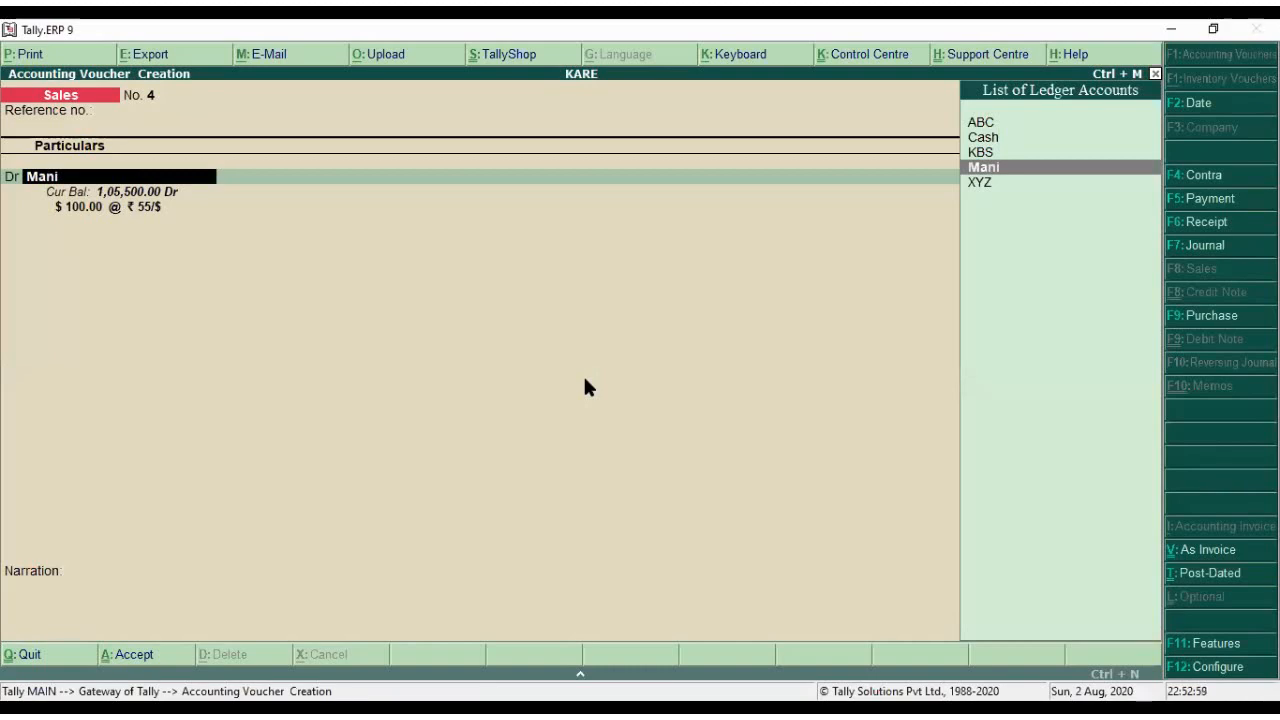
key("Return")
key("Escape")
key("y")
key("BackSpace")
key("Escape")
key("y")
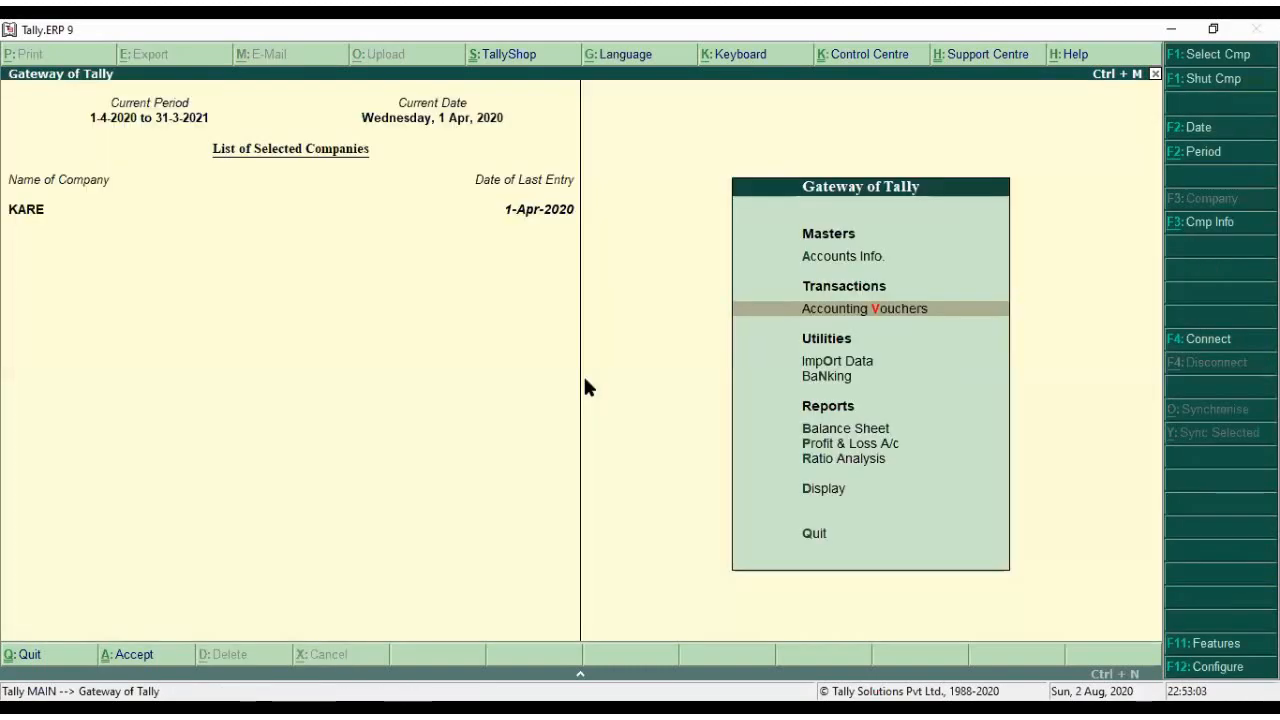
- Start a new sales voucher, debit the customer ledger listed directly after KBS and accept the default party details
key("Return")
key("Return")
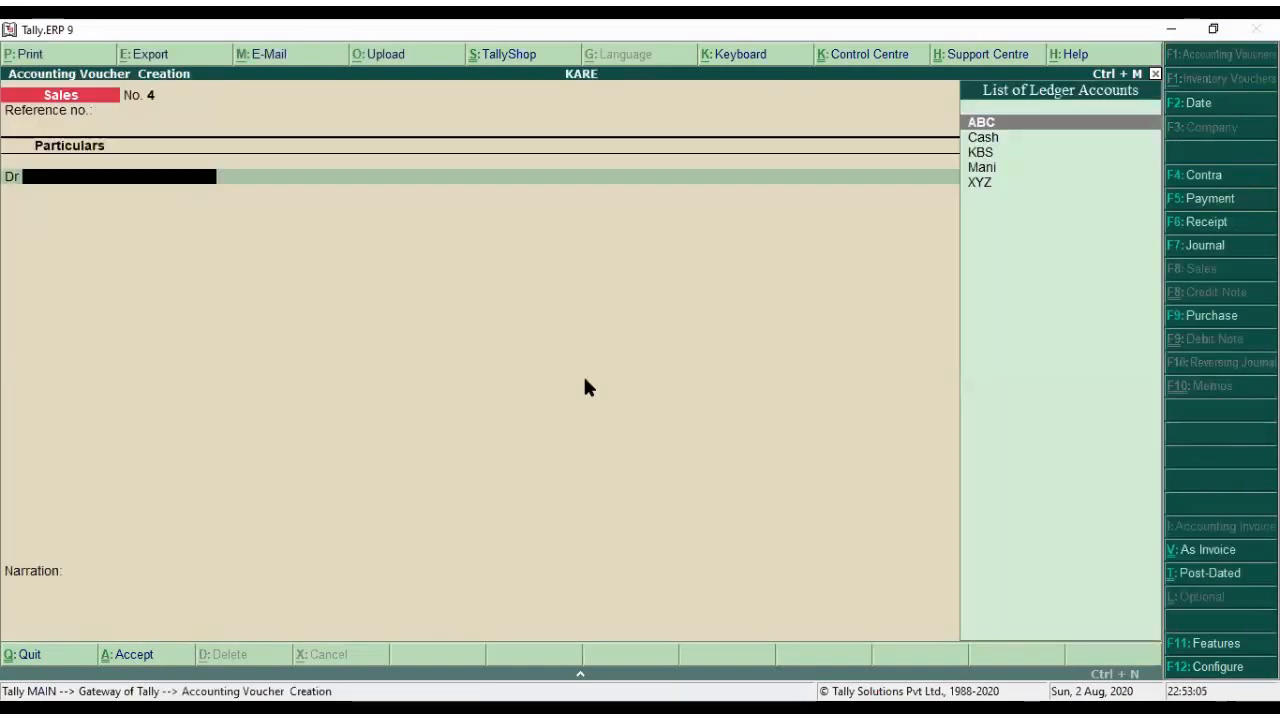
key("Down")
key("Down")
key("Down")
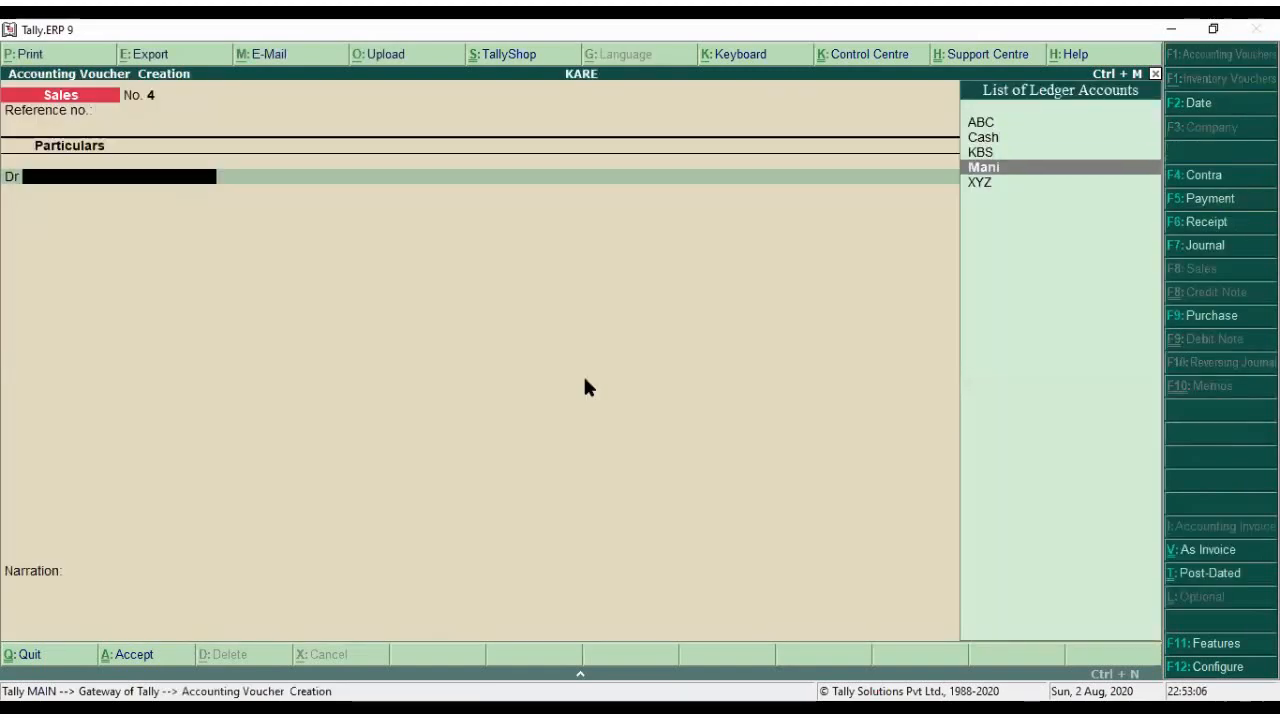
key("Return")
key("Return")
key("Return")
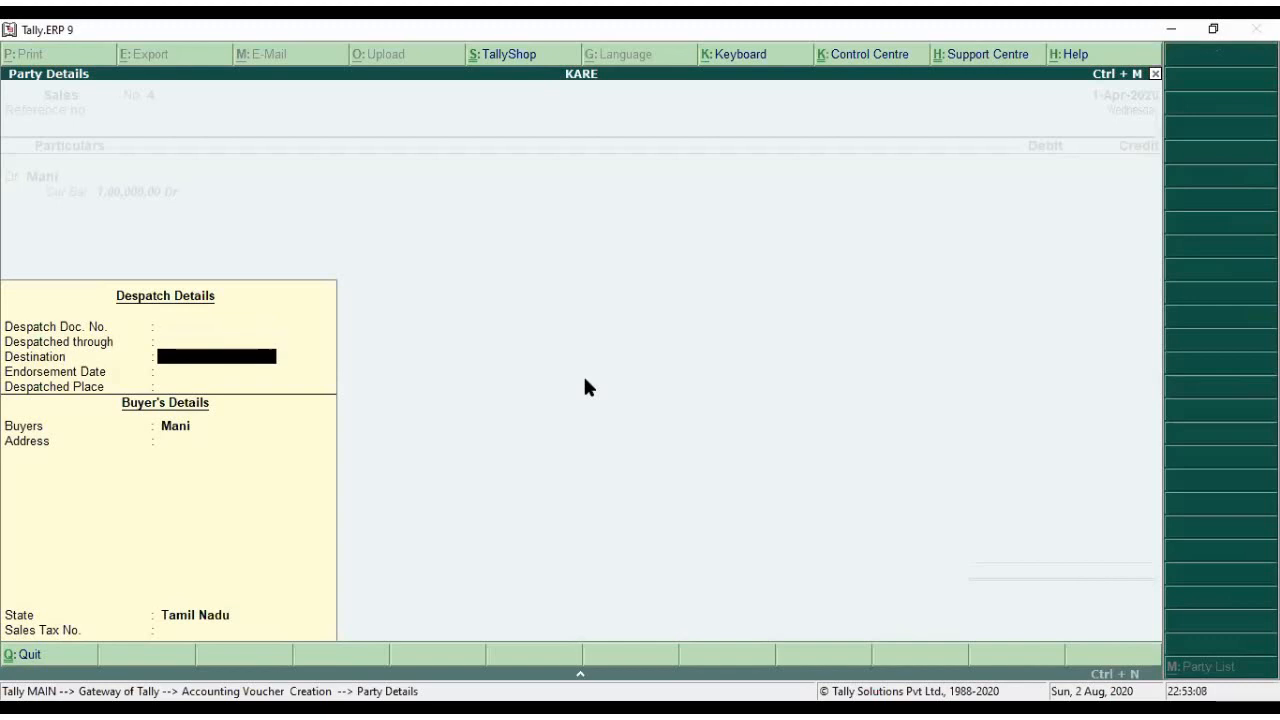
key("ctrl+a")
- Debit the customer with 5000 against the Sales ledger and go back to the debit amount
type("5000")
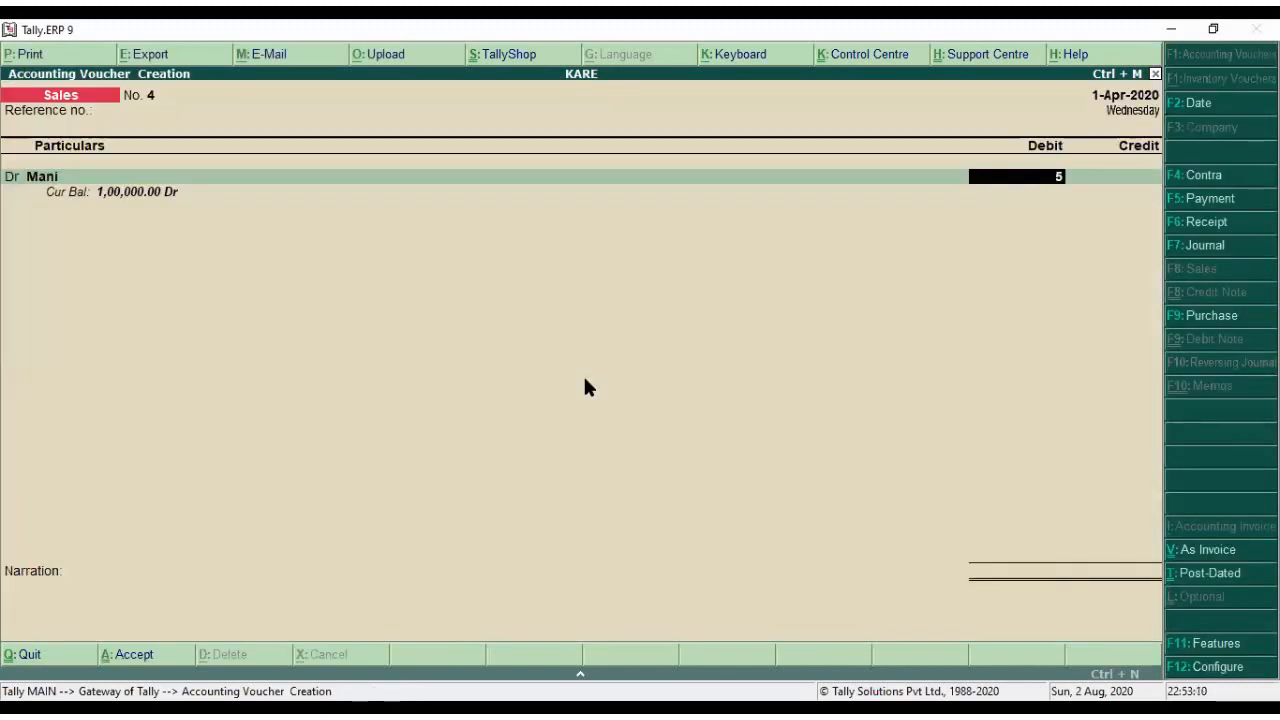
key("Return")
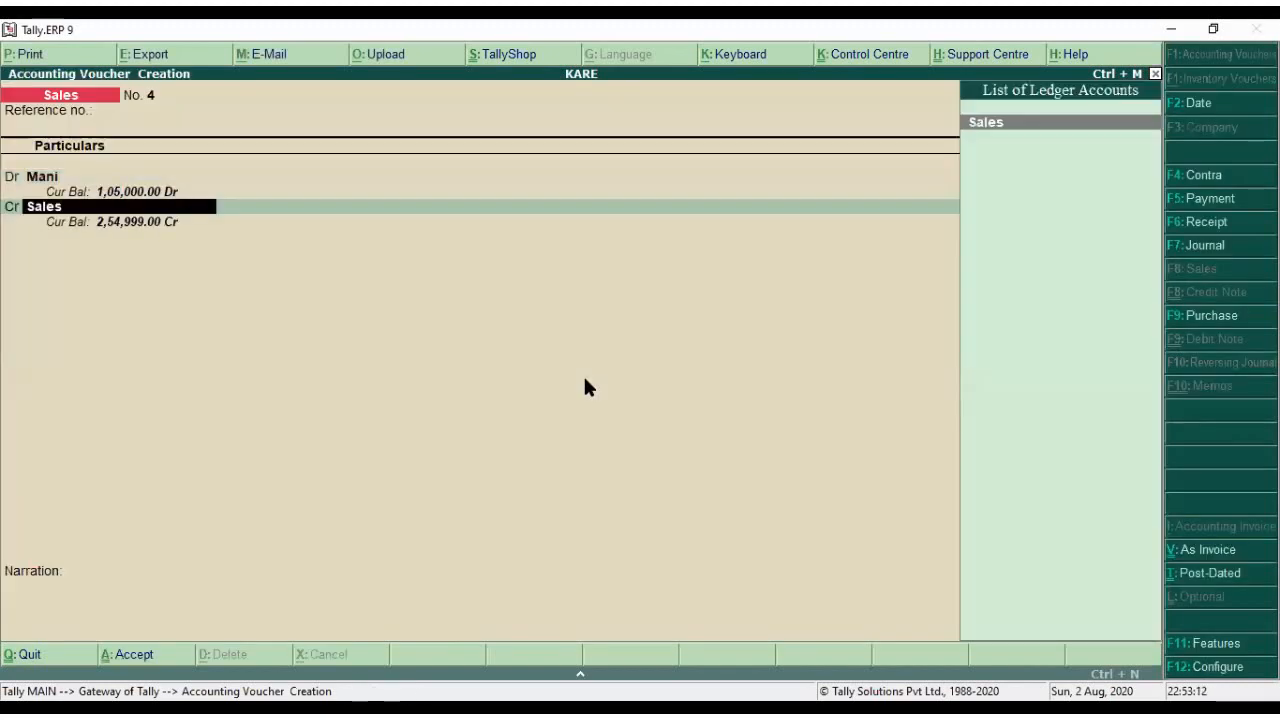
key("Return")
key("BackSpace")
key("BackSpace")
key("BackSpace")
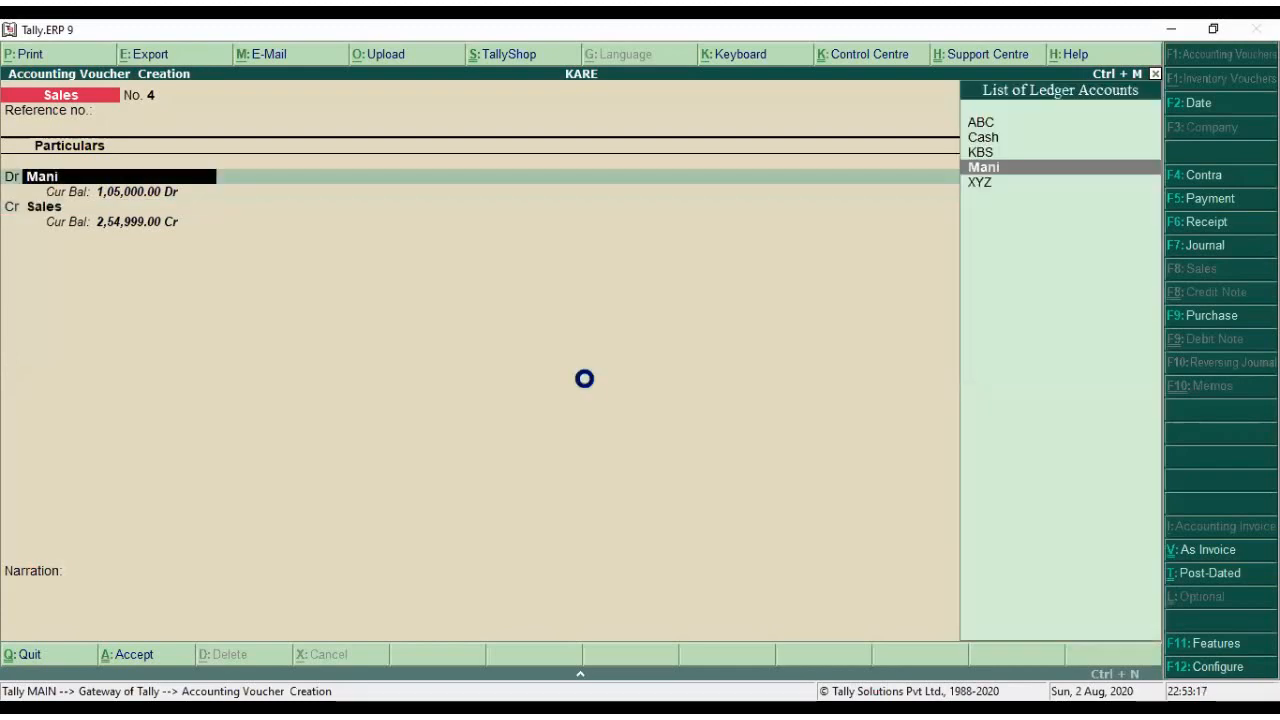
key("Return")
key("ctrl+a")
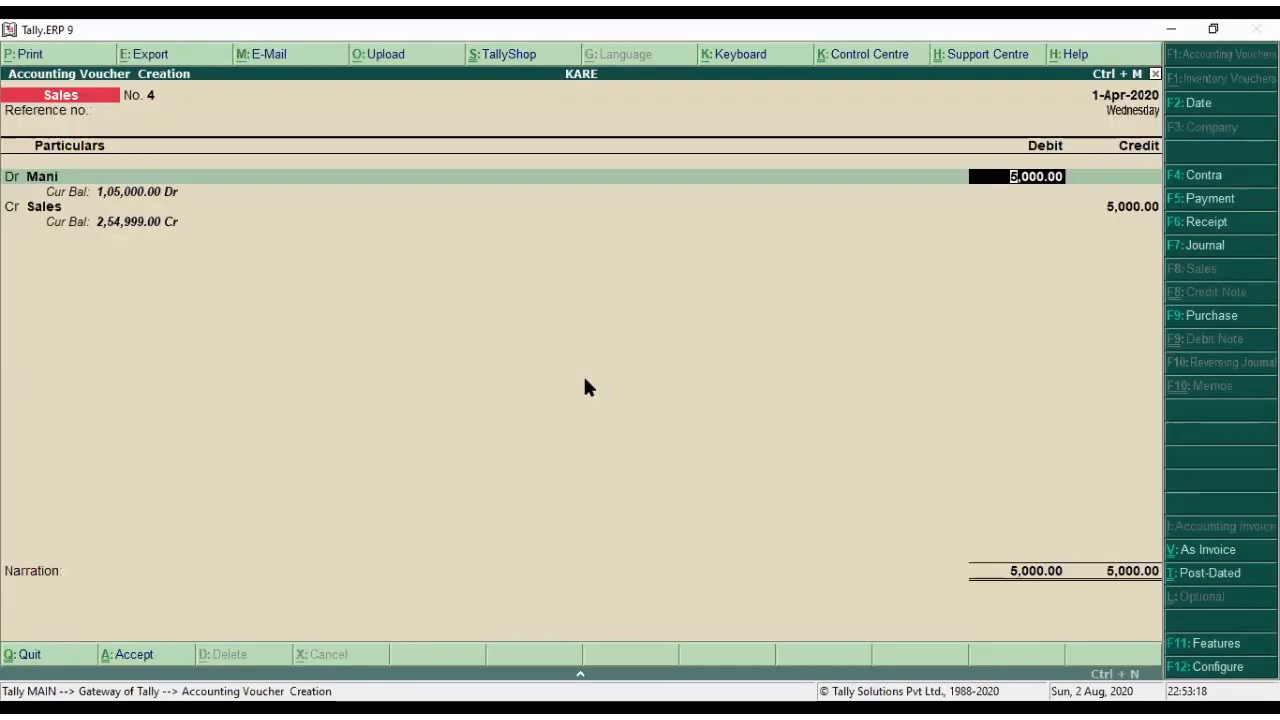
- Set the customer's debit to $100 and accept the exchange rate of ₹45 per dollar
type("5100")
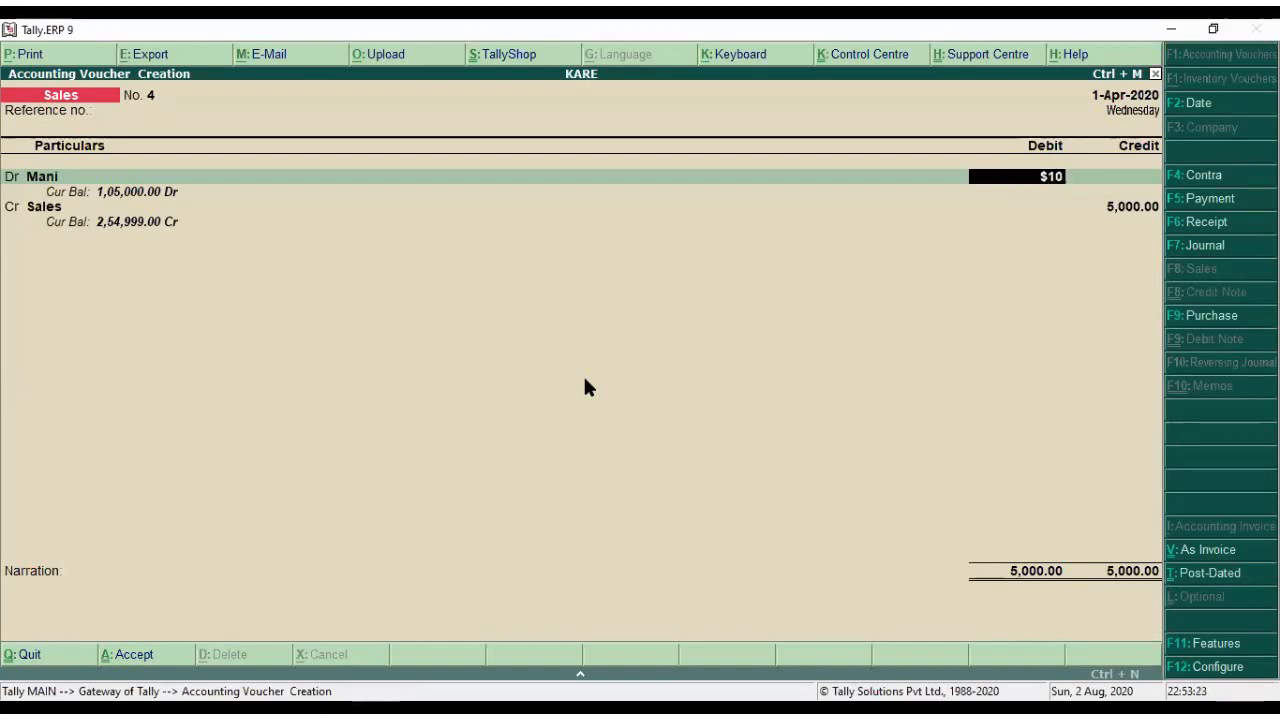
key("Return")
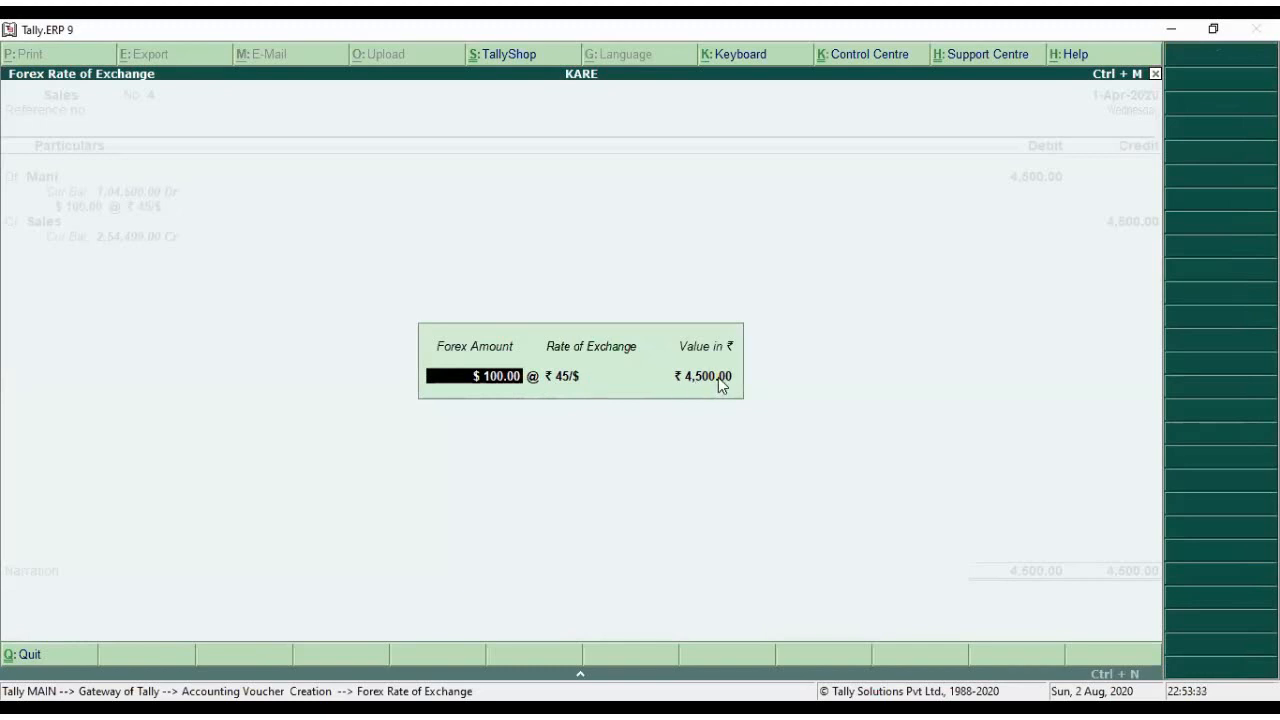
key("Return")
key("Return")
key("Return")
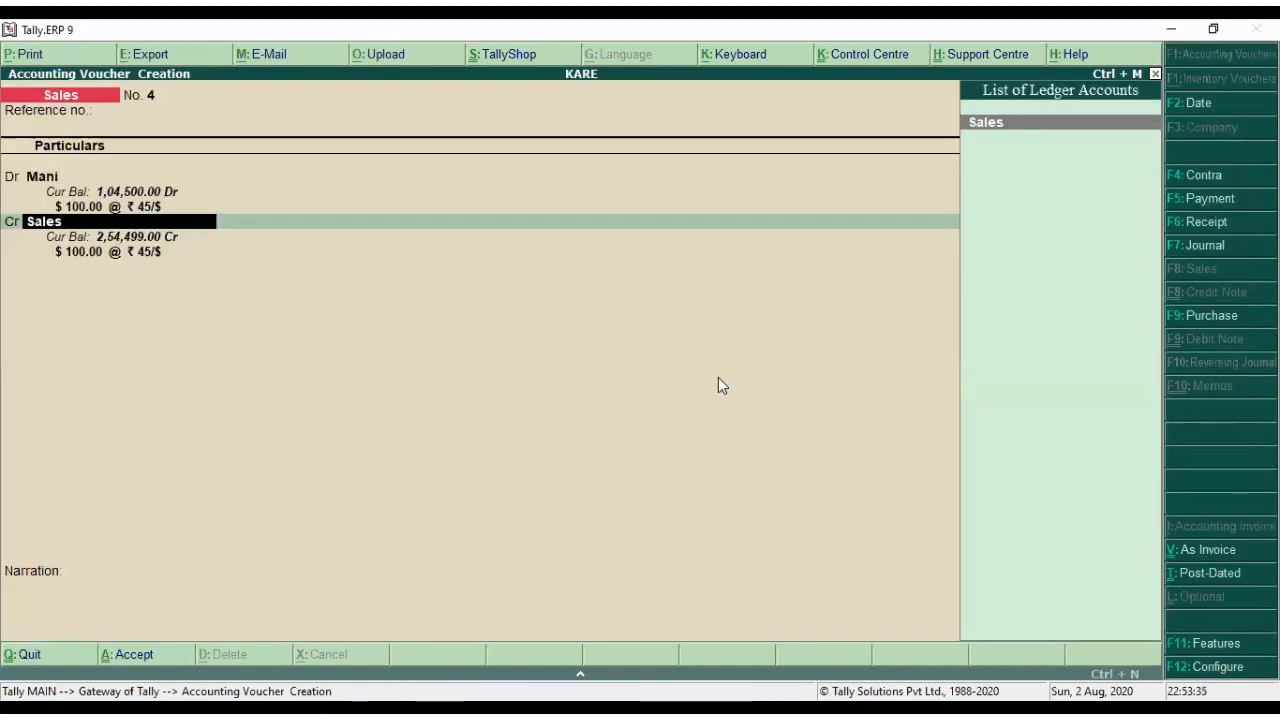
- Credit the Sales ledger with $100 at ₹45 per dollar and save the sales voucher with a blank narration
key("Return")
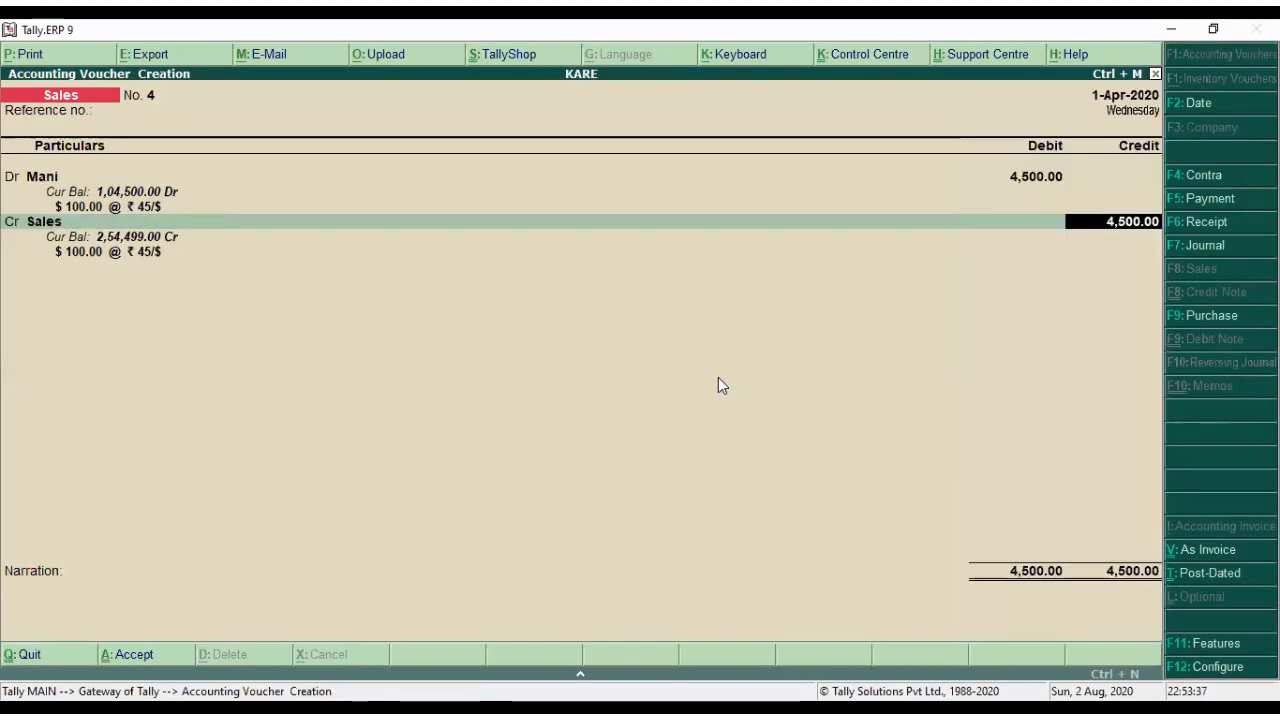
key("Return")
key("Return")
key("Return")
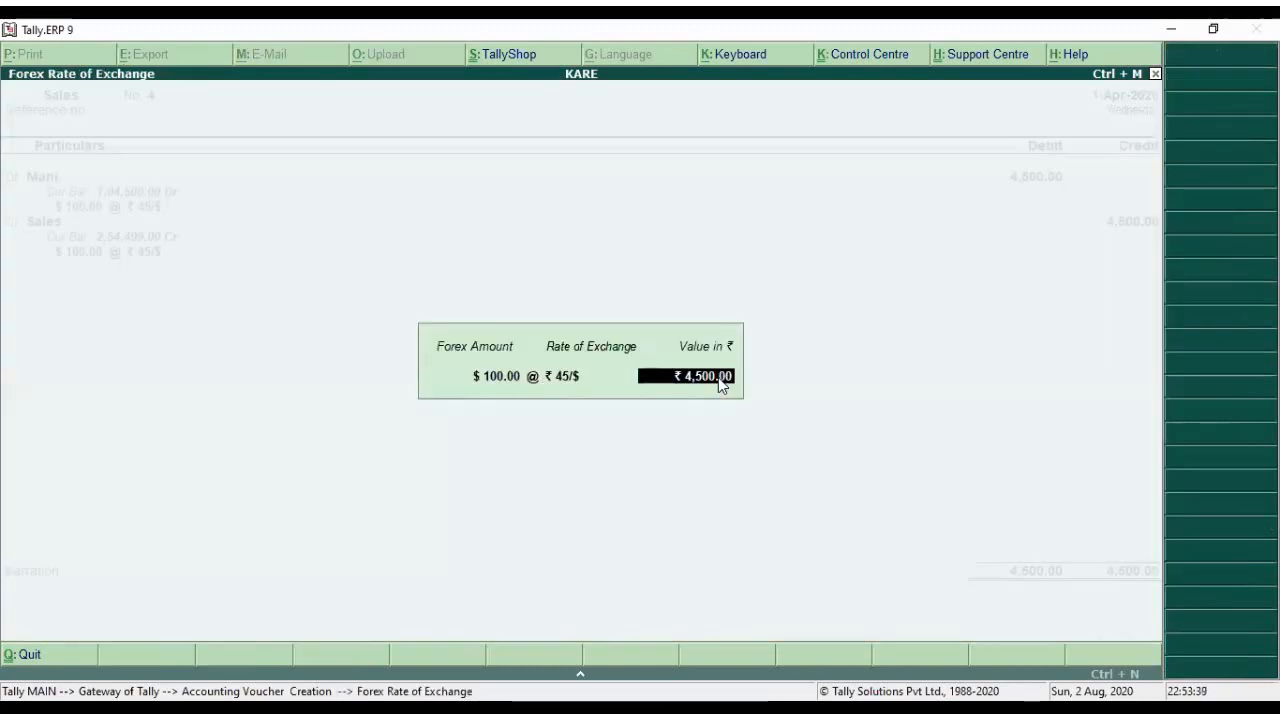
key("Return")
key("Return")
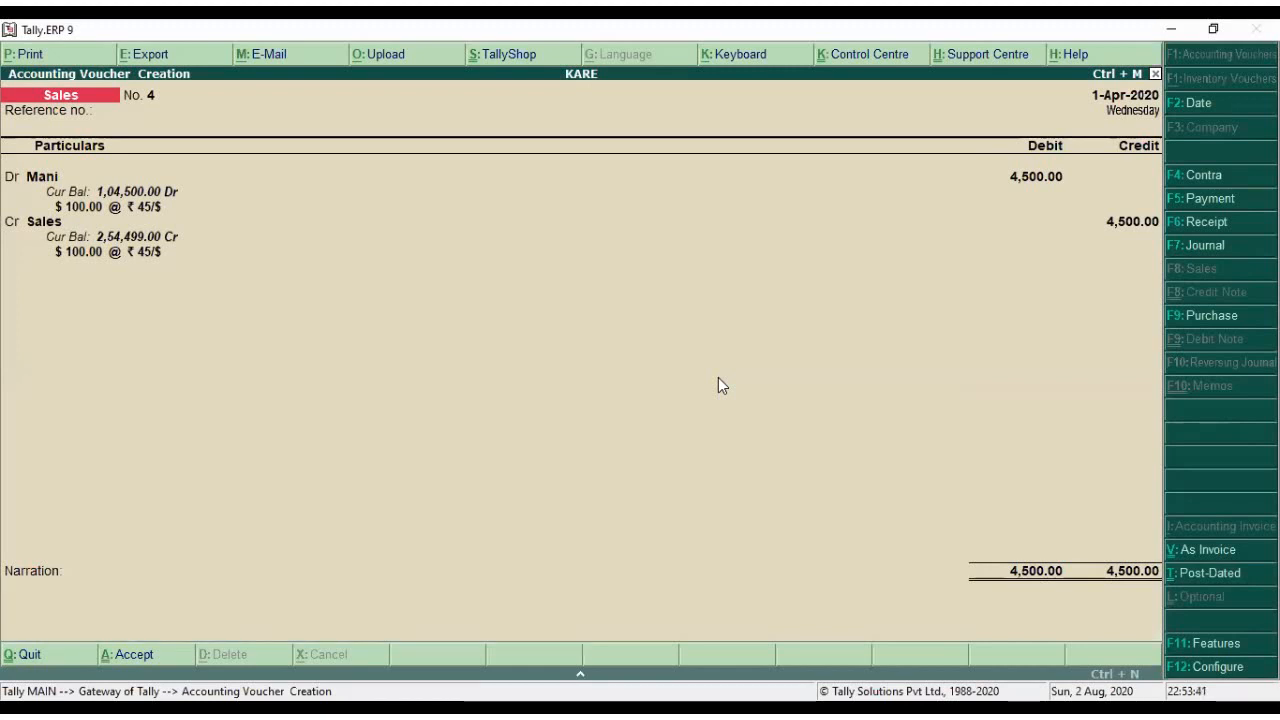
key("Return")
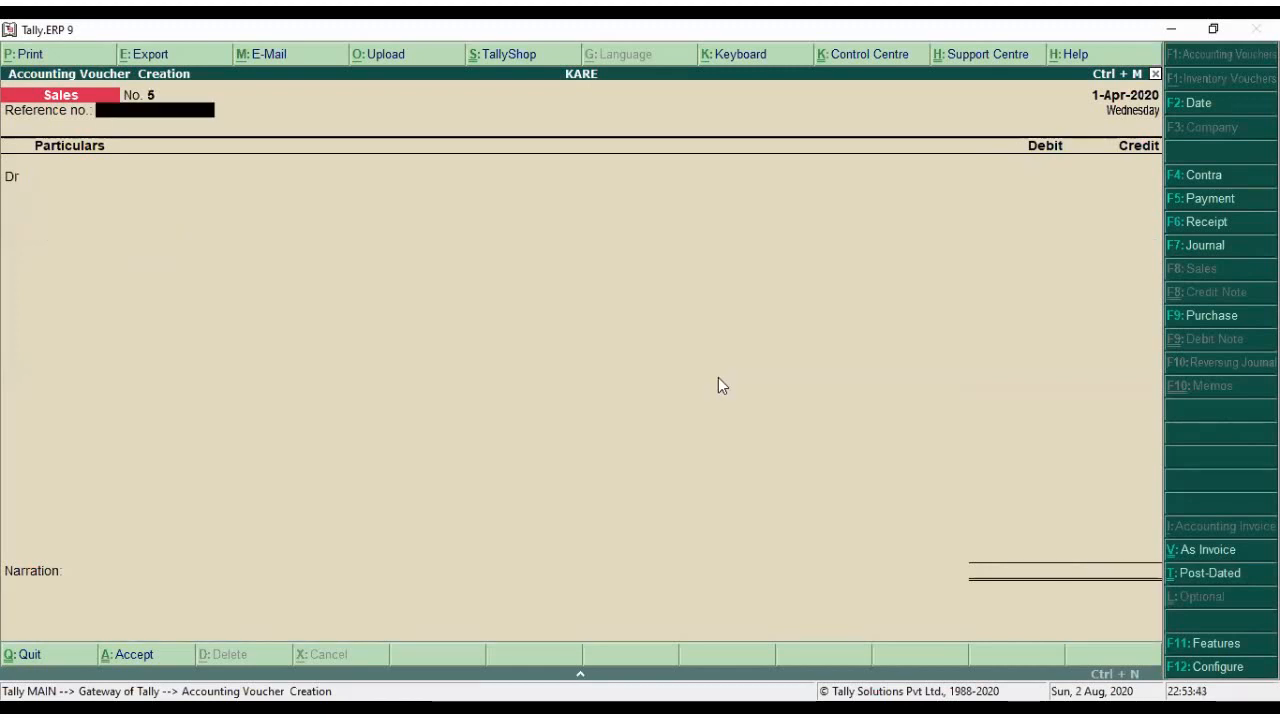
- Start a purchase voucher in voucher mode, choose ABC as the credit party and accept the default party details
key("F9")
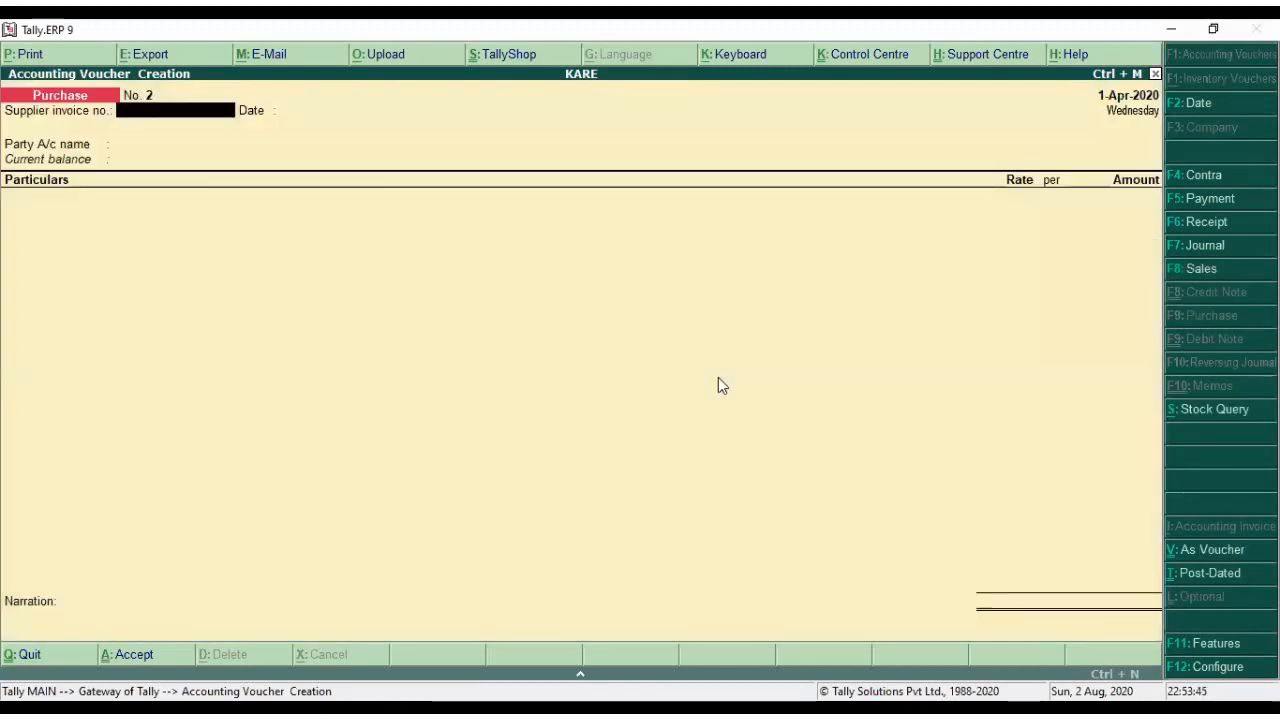
key("ctrl+v")
key("Return")
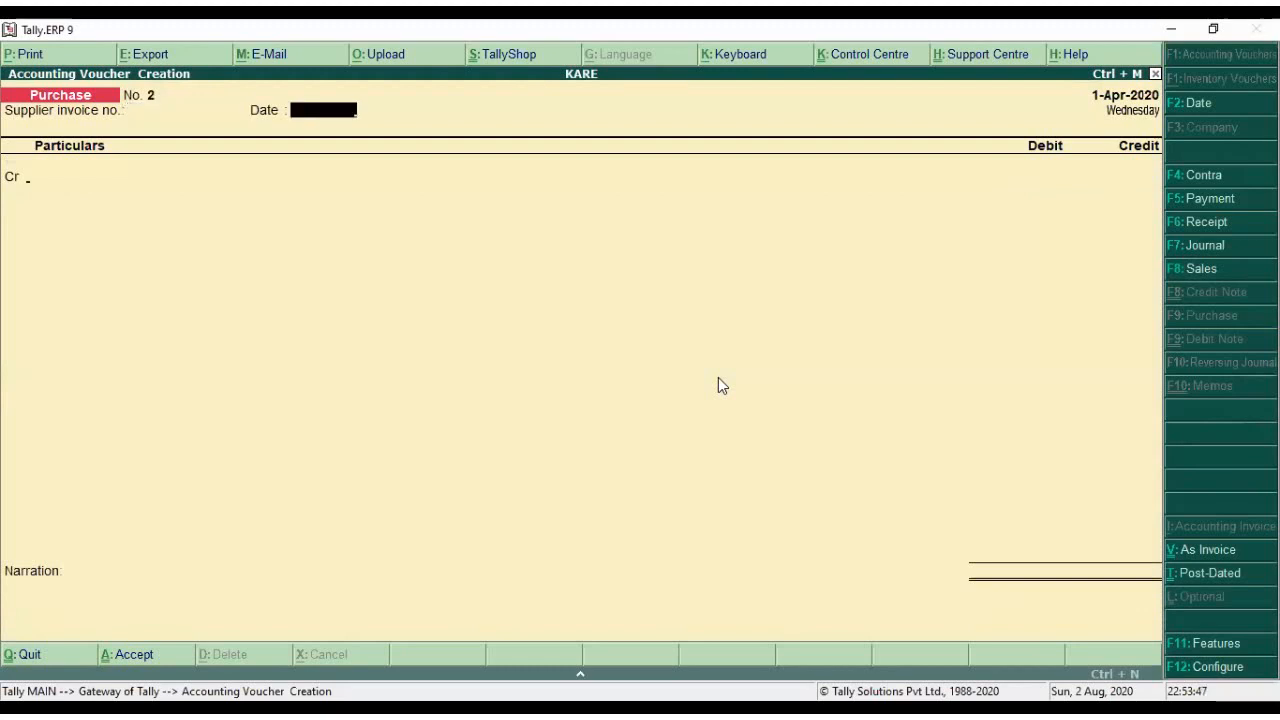
key("Return")
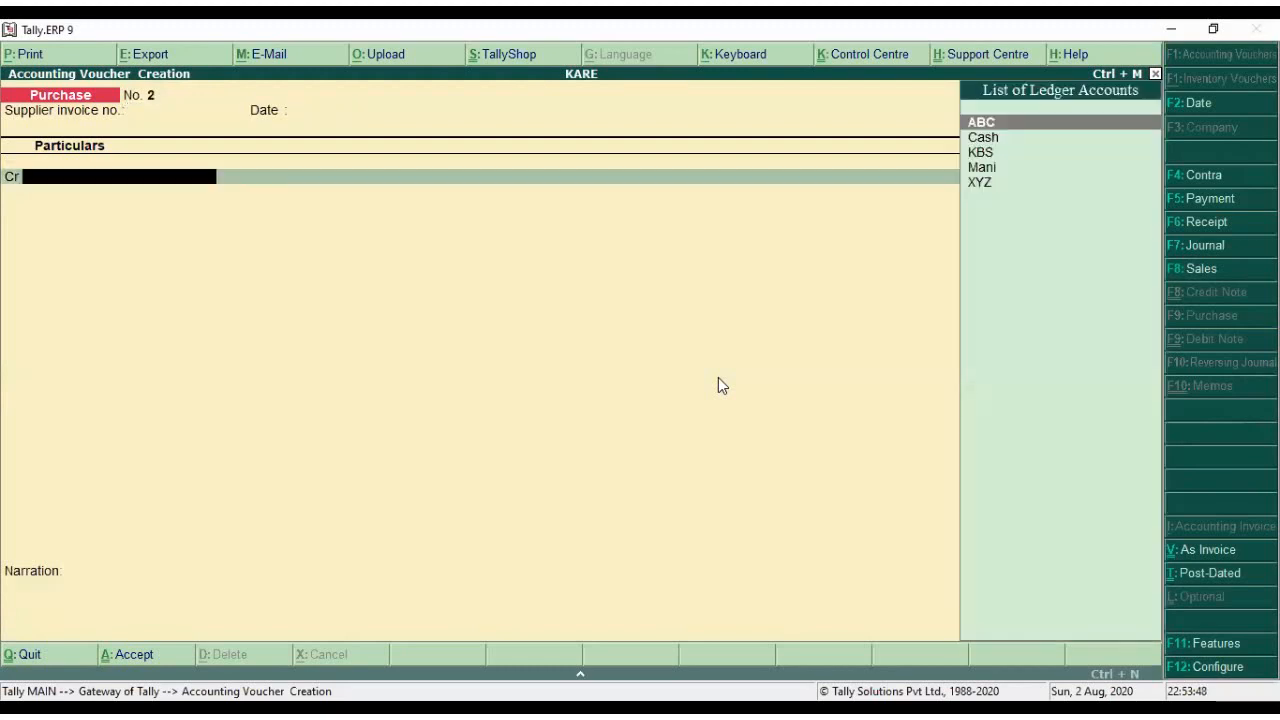
key("Return")
key("ctrl+a")
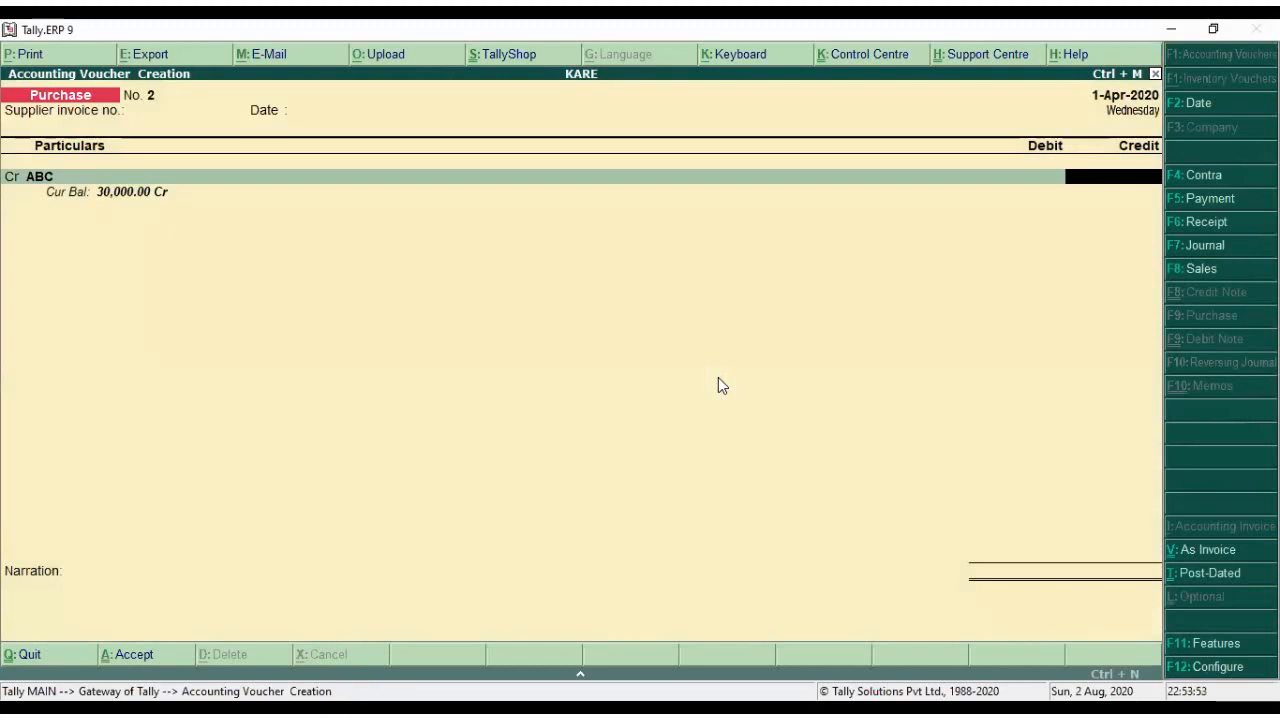
- Enter $100 as ABC's credit amount in the purchase voucher
type("5")
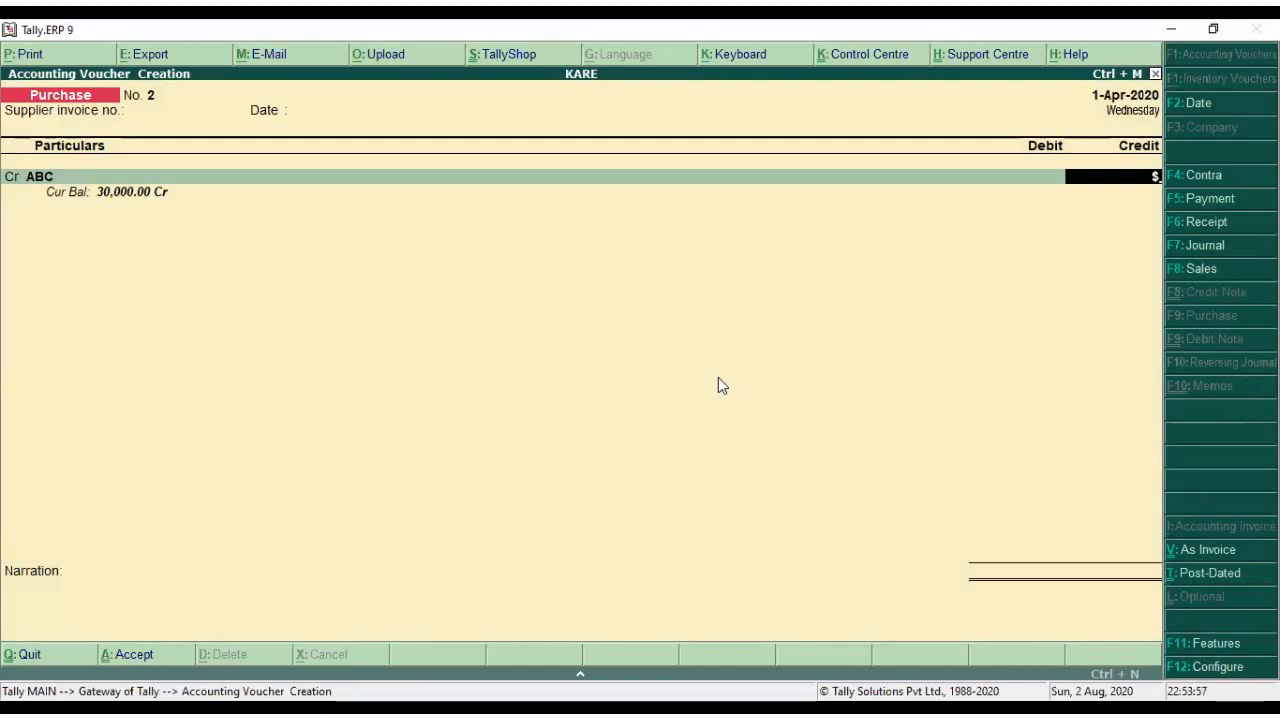
type("100")
key("Return")
key("Return")
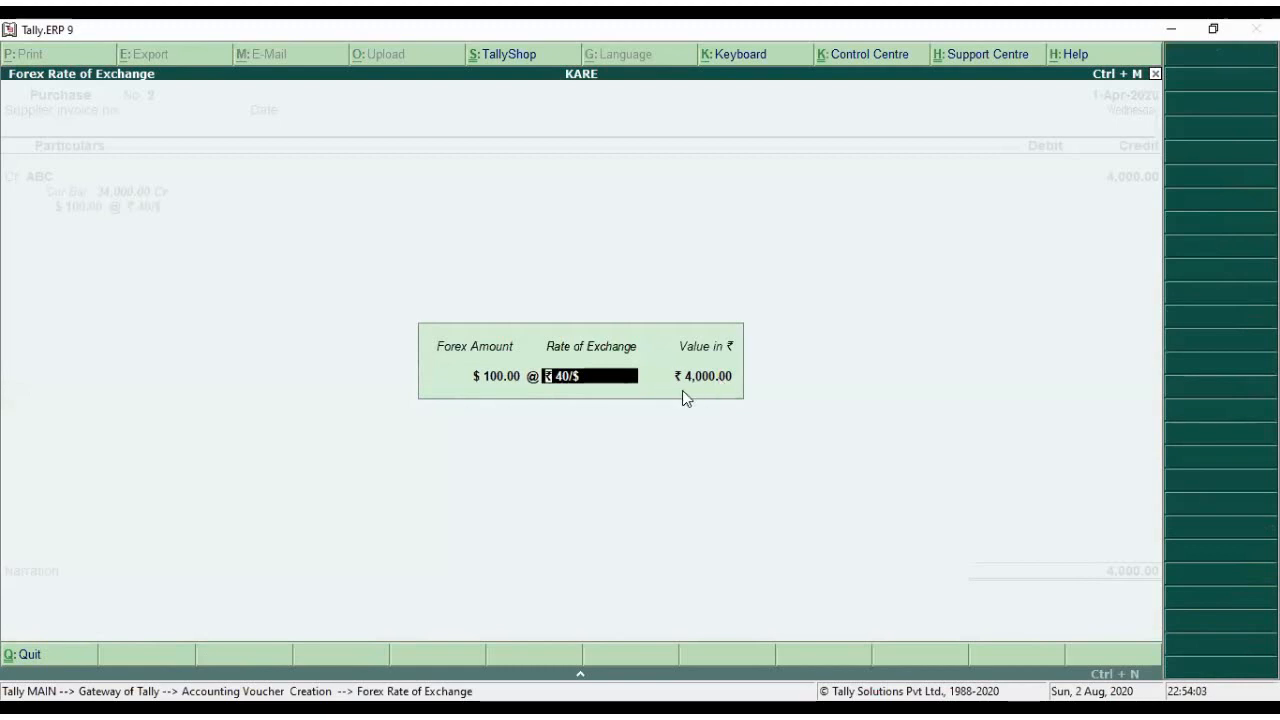
- Set the exchange rate for ABC's credit to ₹43.44 per dollar and accept the rupee value
key("Return")
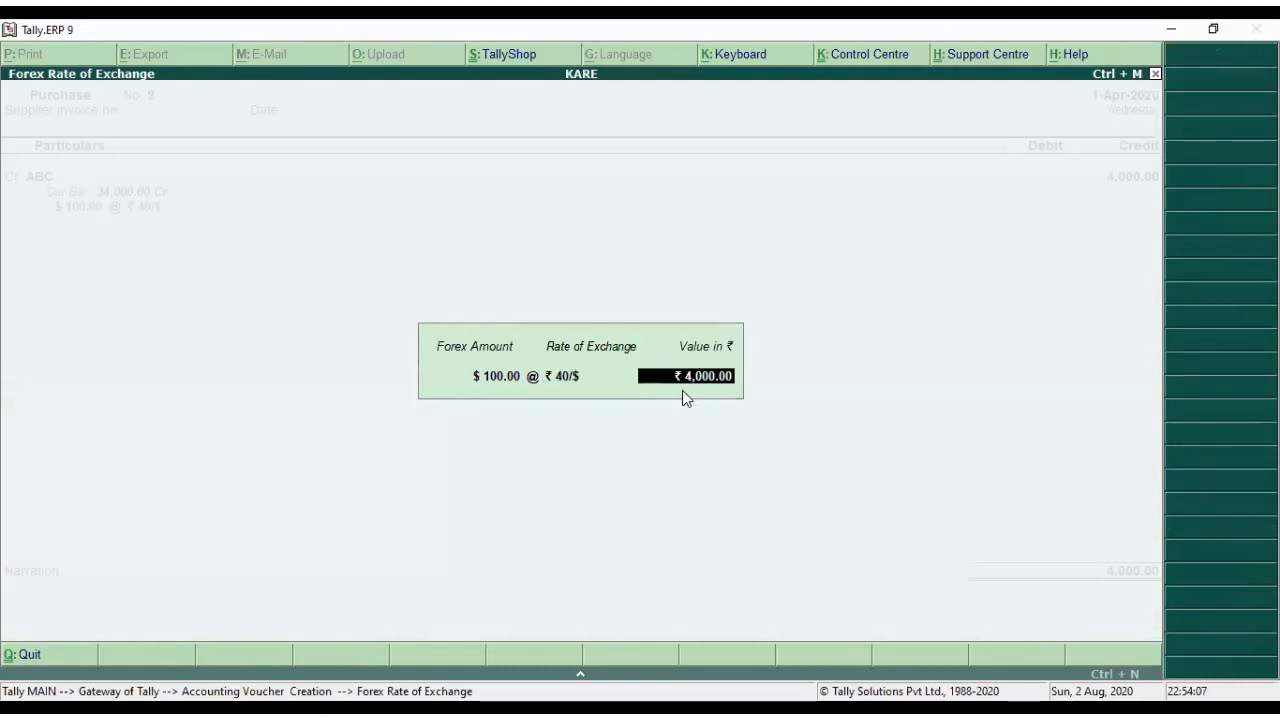
key("BackSpace")
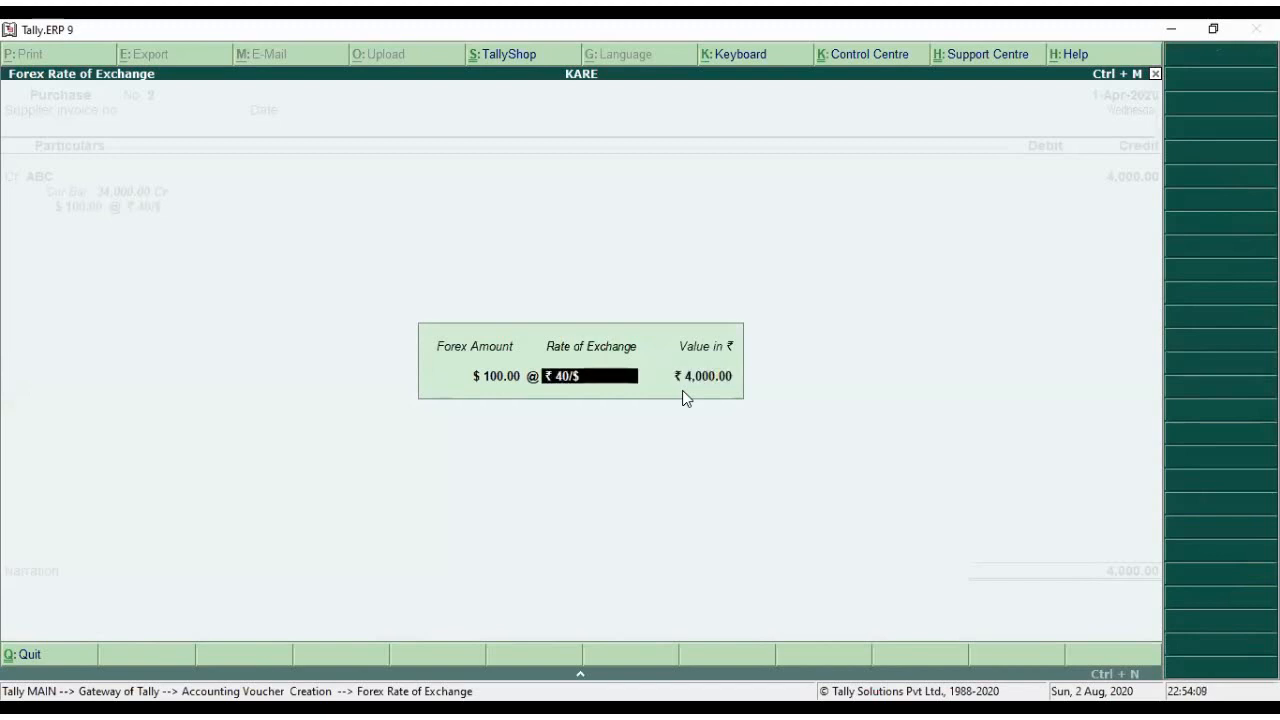
key("Right")
key("Right")
type("43.44")
key("Return")
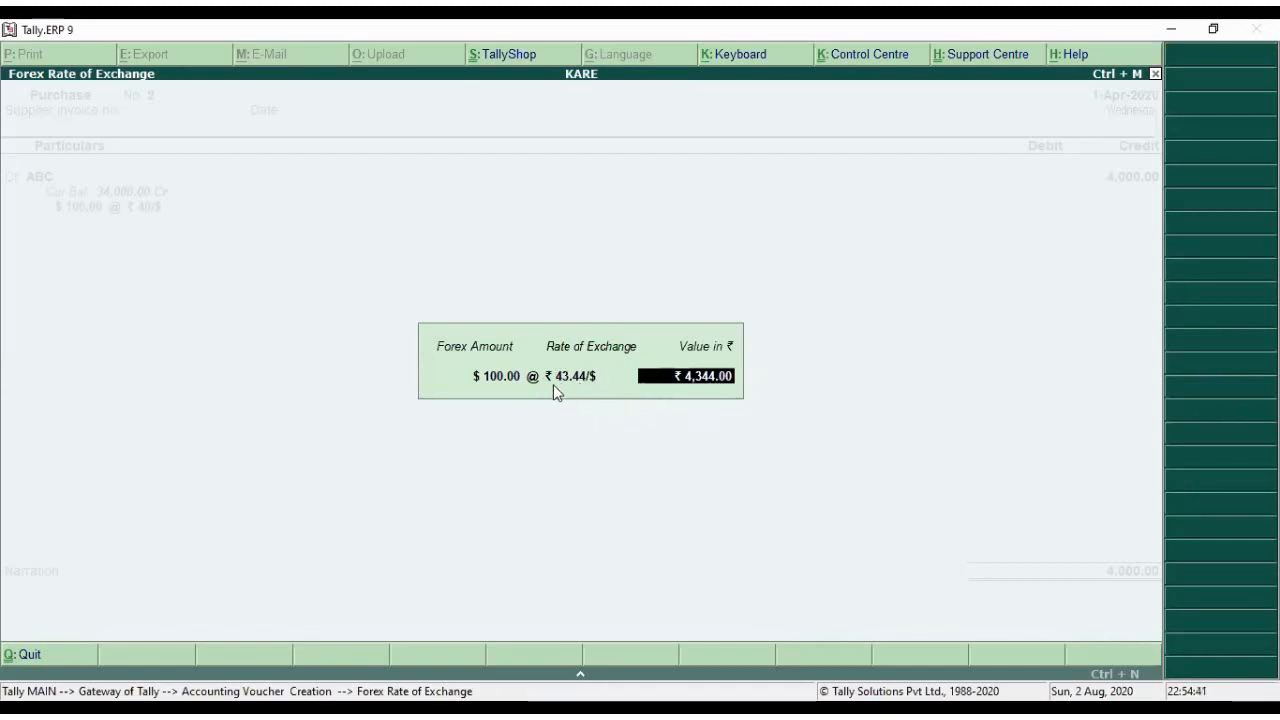
key("Return")
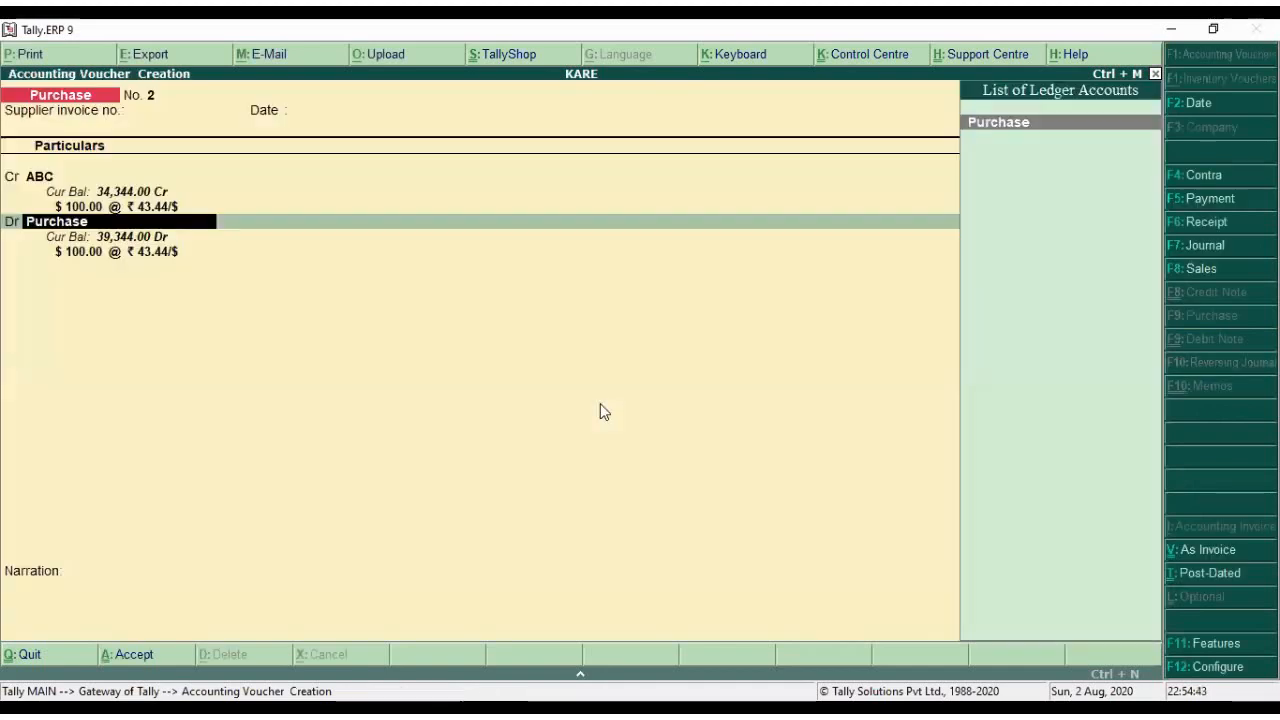
- Debit the Purchase ledger with $100 at ₹43.44 per dollar and save the purchase voucher with a blank narration
key("Return")
key("Return")
key("Return")
key("Return")
key("Return")
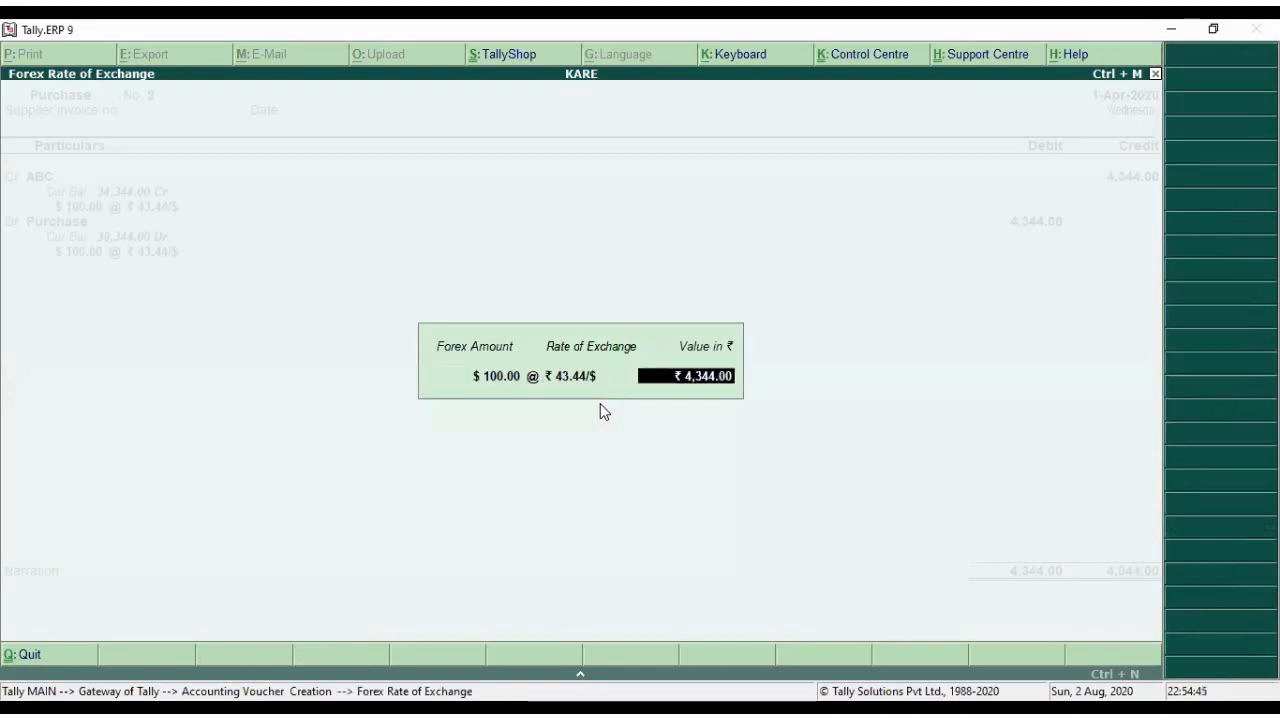
key("Return")
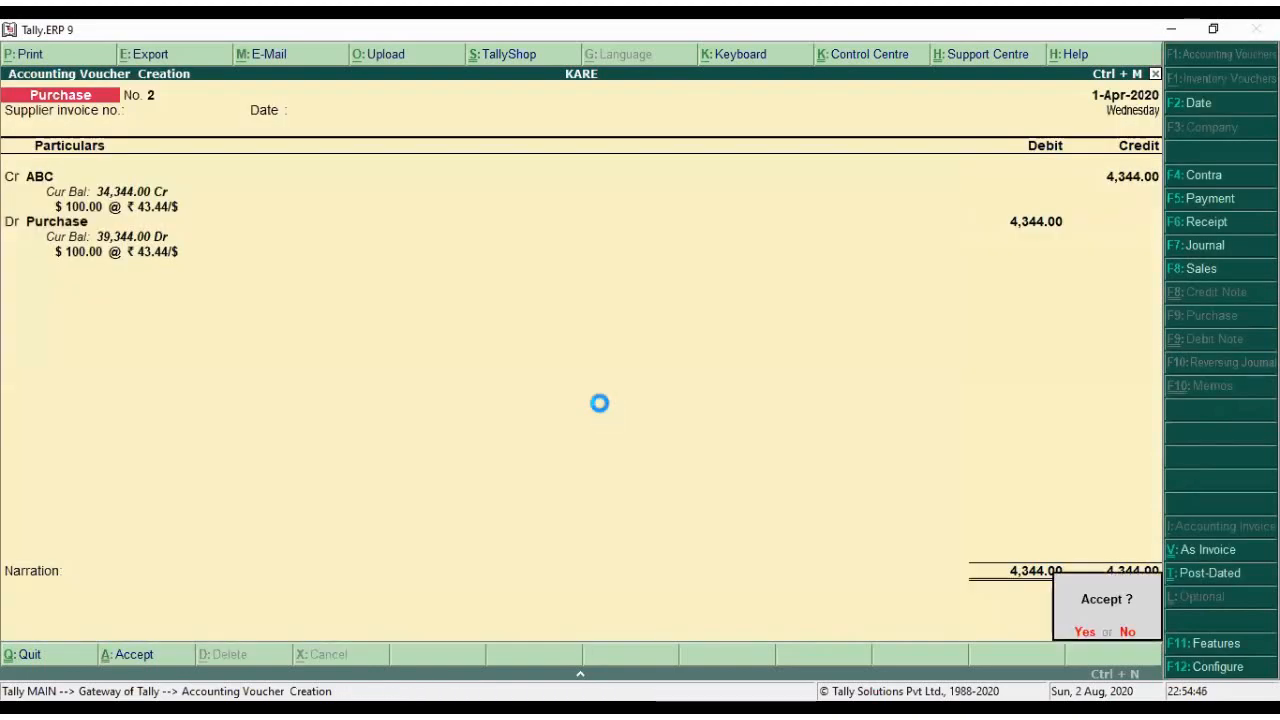
key("Return")
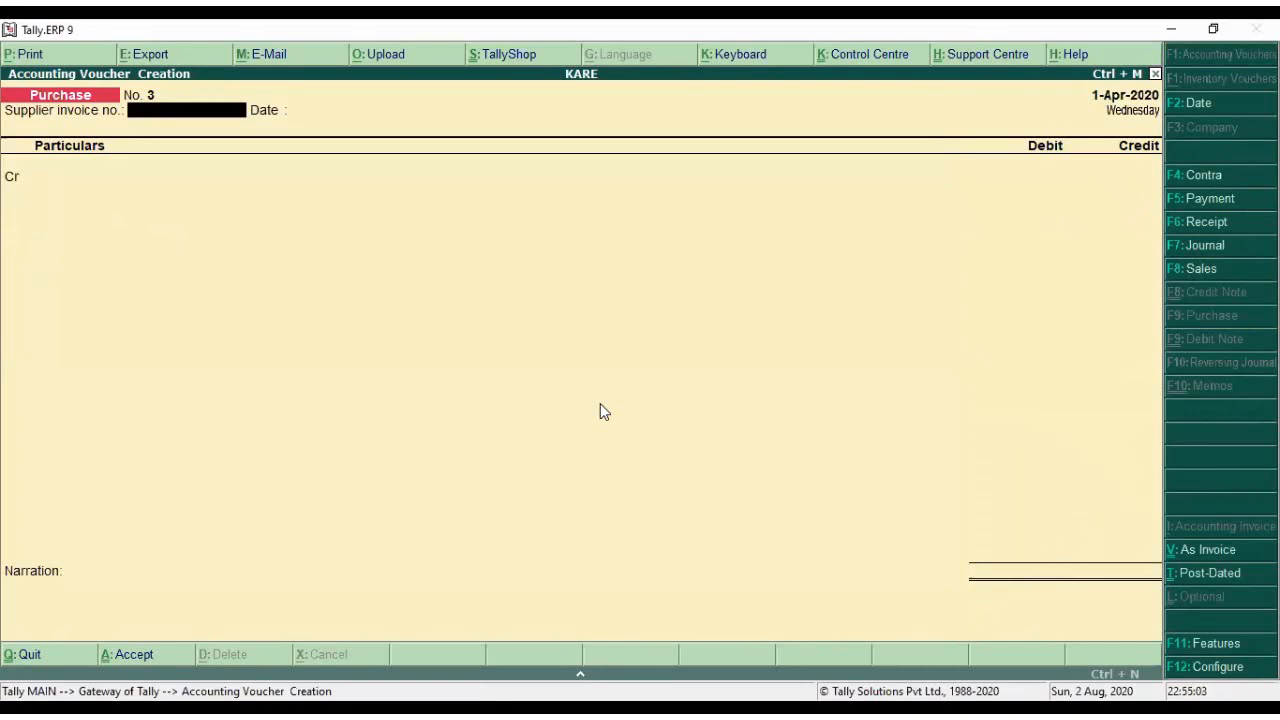
- Leave voucher entry without starting another purchase and return to the Gateway of Tally
key("Escape")
key("Return")
key("Escape")
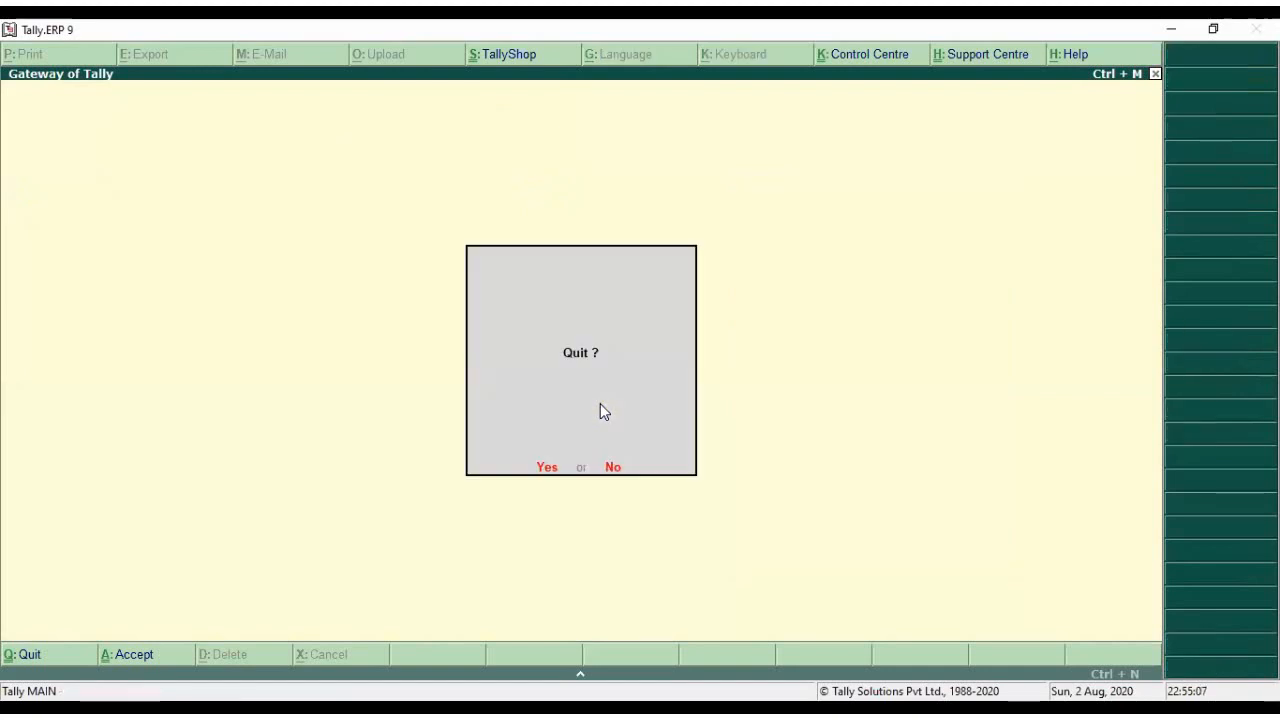
key("Escape")
- Display the Day Book to view the company's recorded vouchers
key("Down")
key("Down")
key("Down")
key("Down")
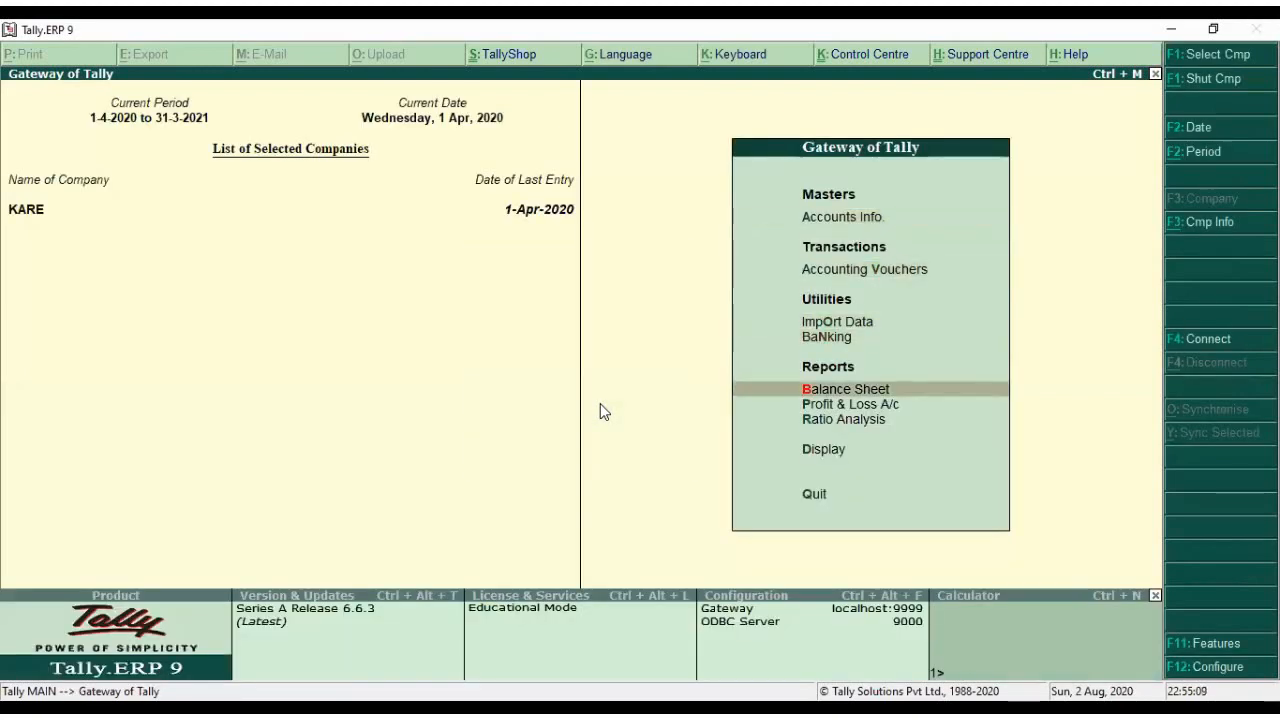
key("Down")
key("Down")
key("Down")
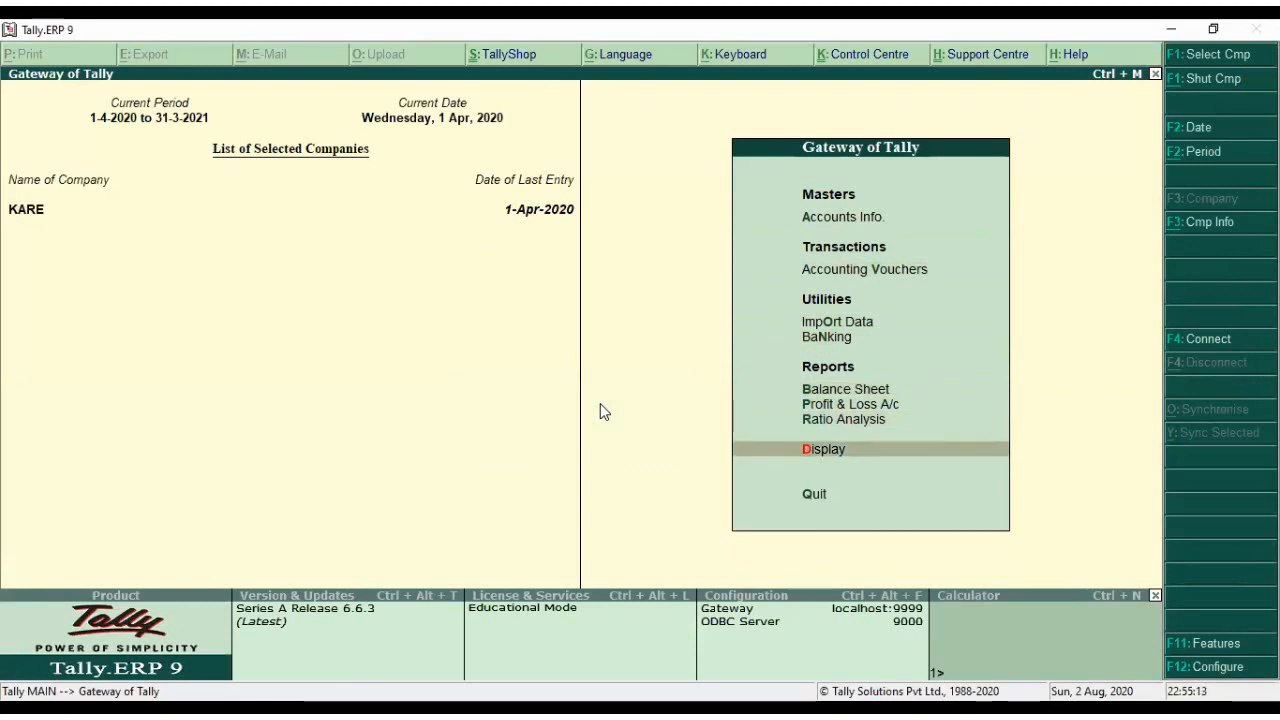
key("Return")
key("Down")
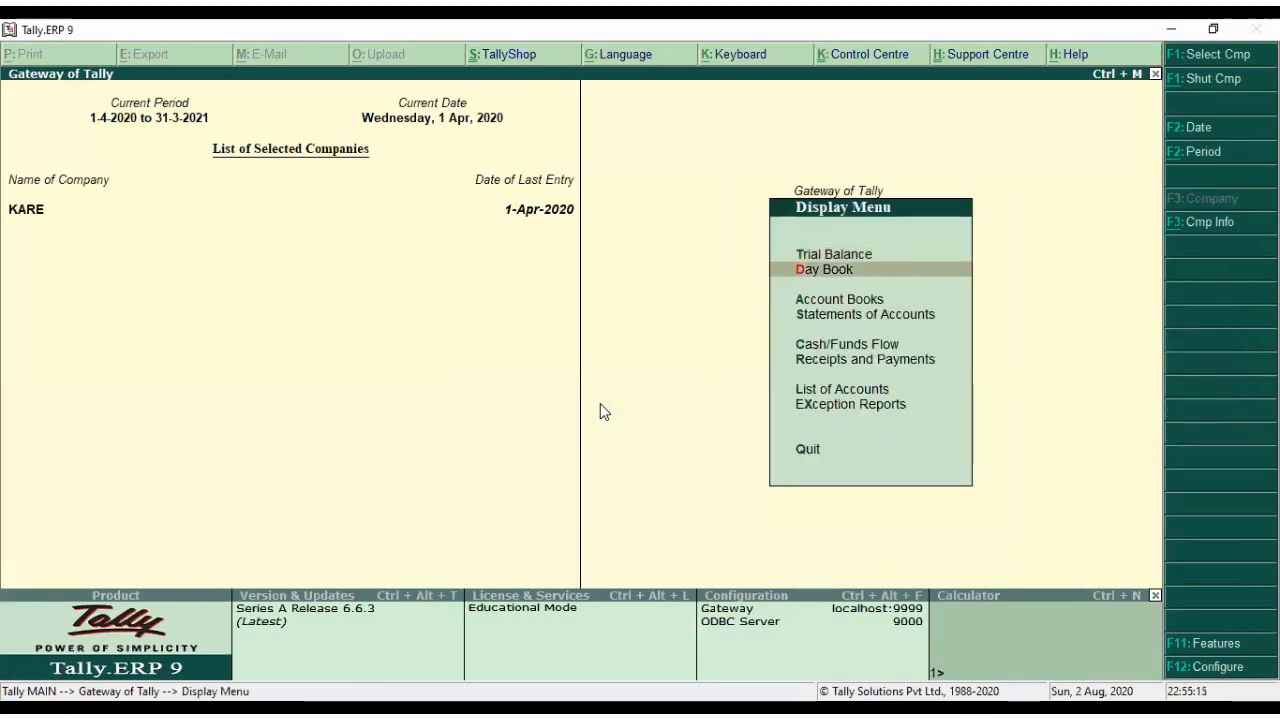
key("Return")
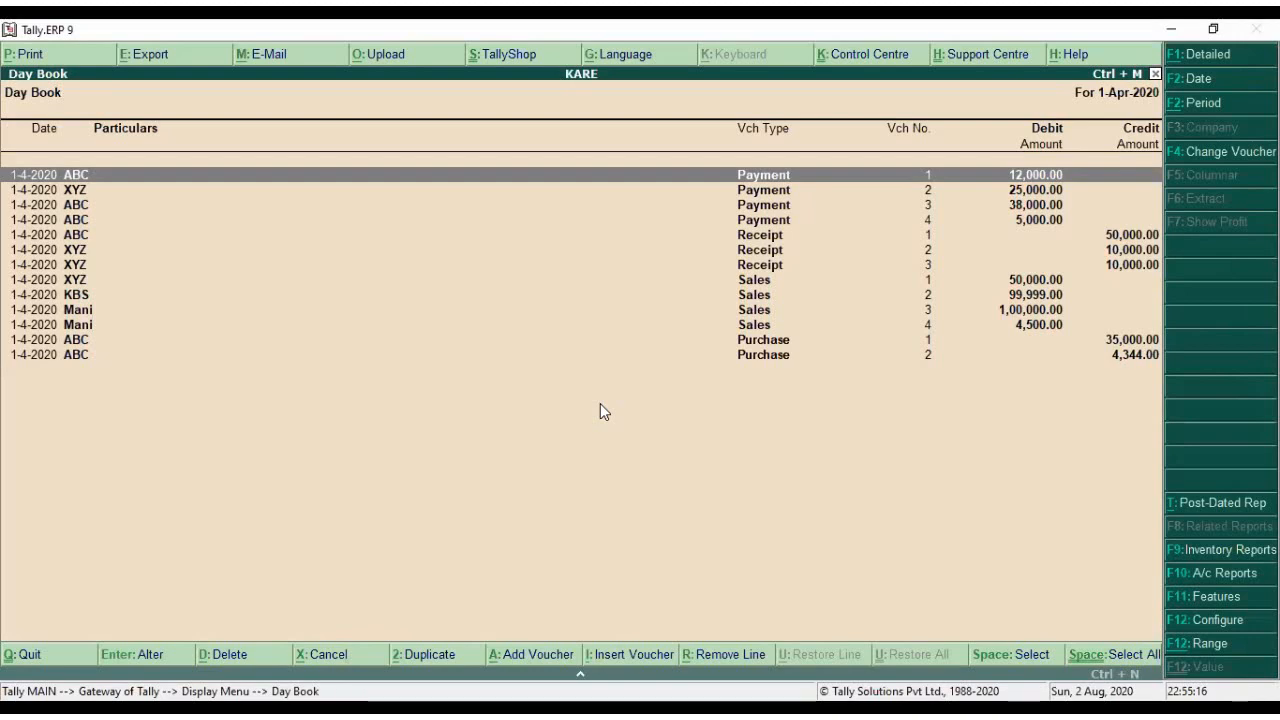
- Close the Day Book and drill down through the Cash/Bank book to the Cash ledger's April vouchers
key("Escape")
key("Down")
key("Return")
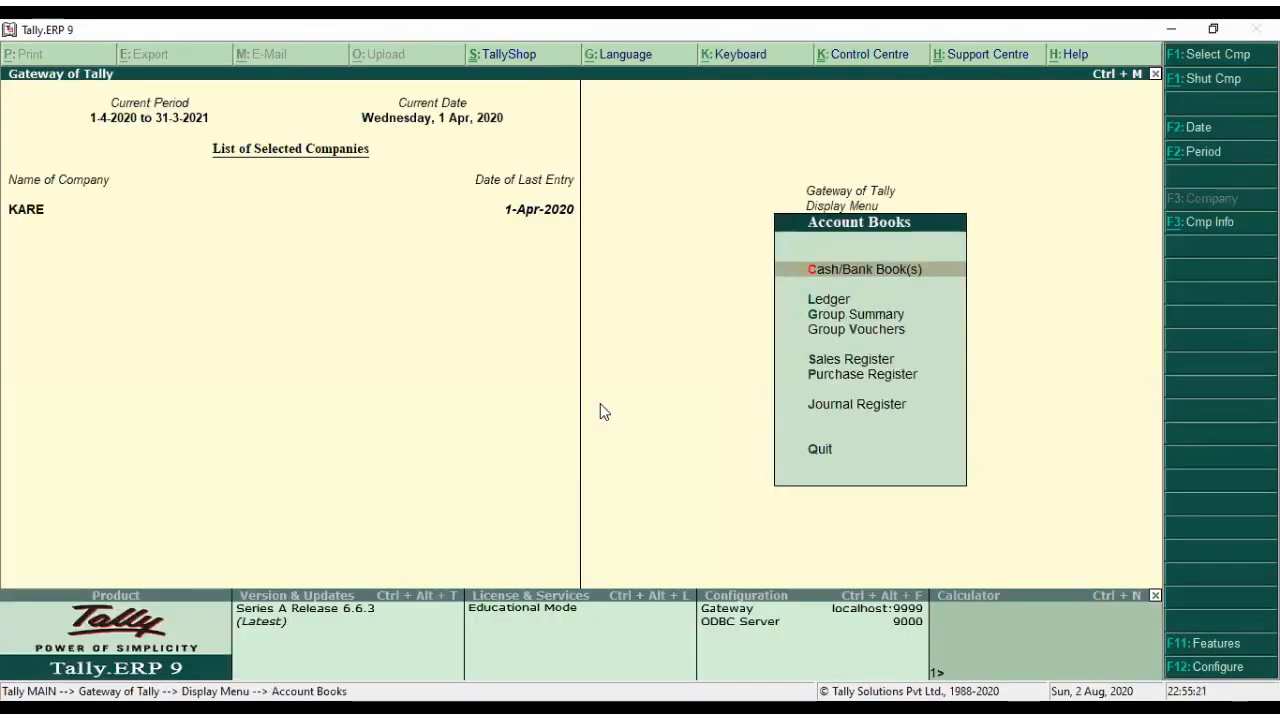
key("Return")
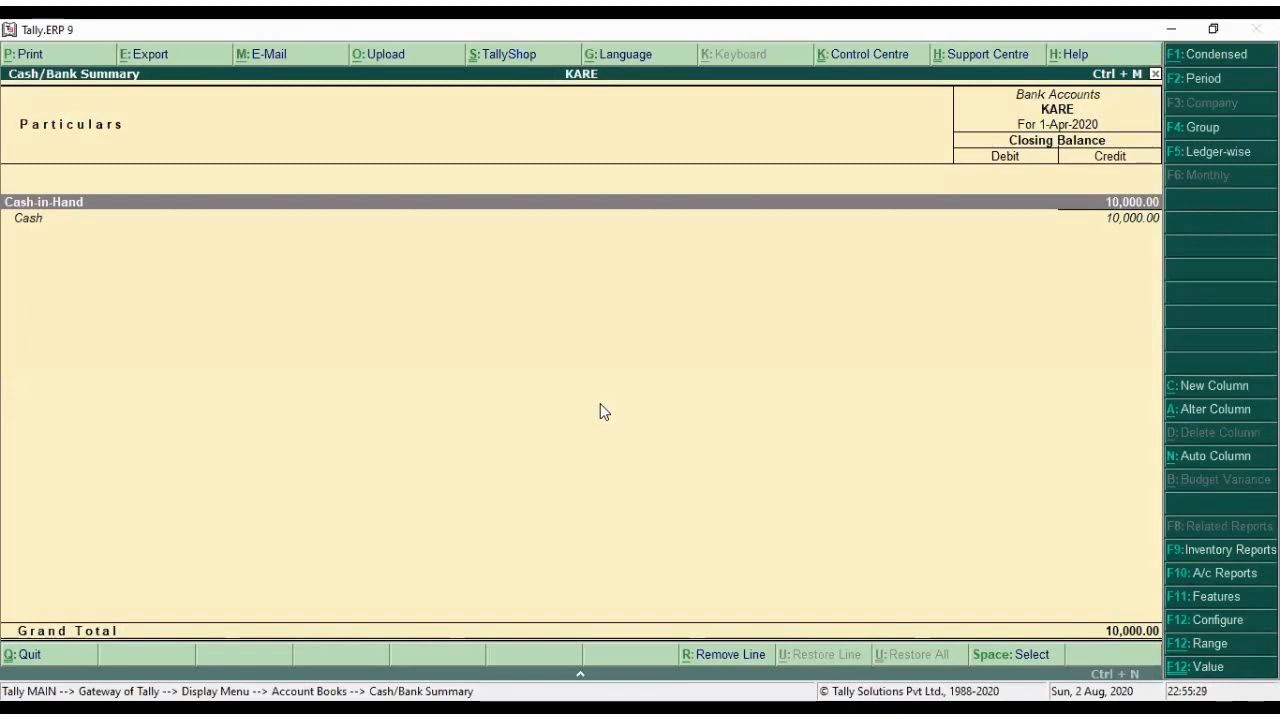
key("Down")
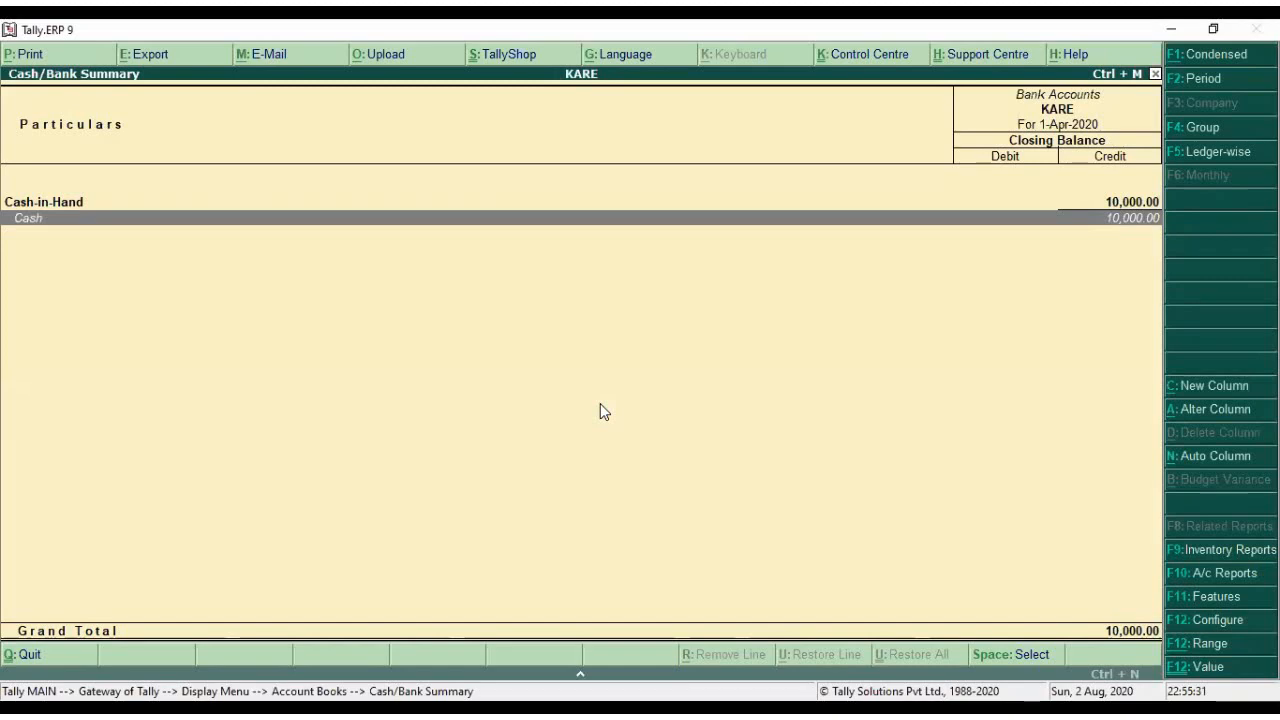
key("Up")
key("Return")
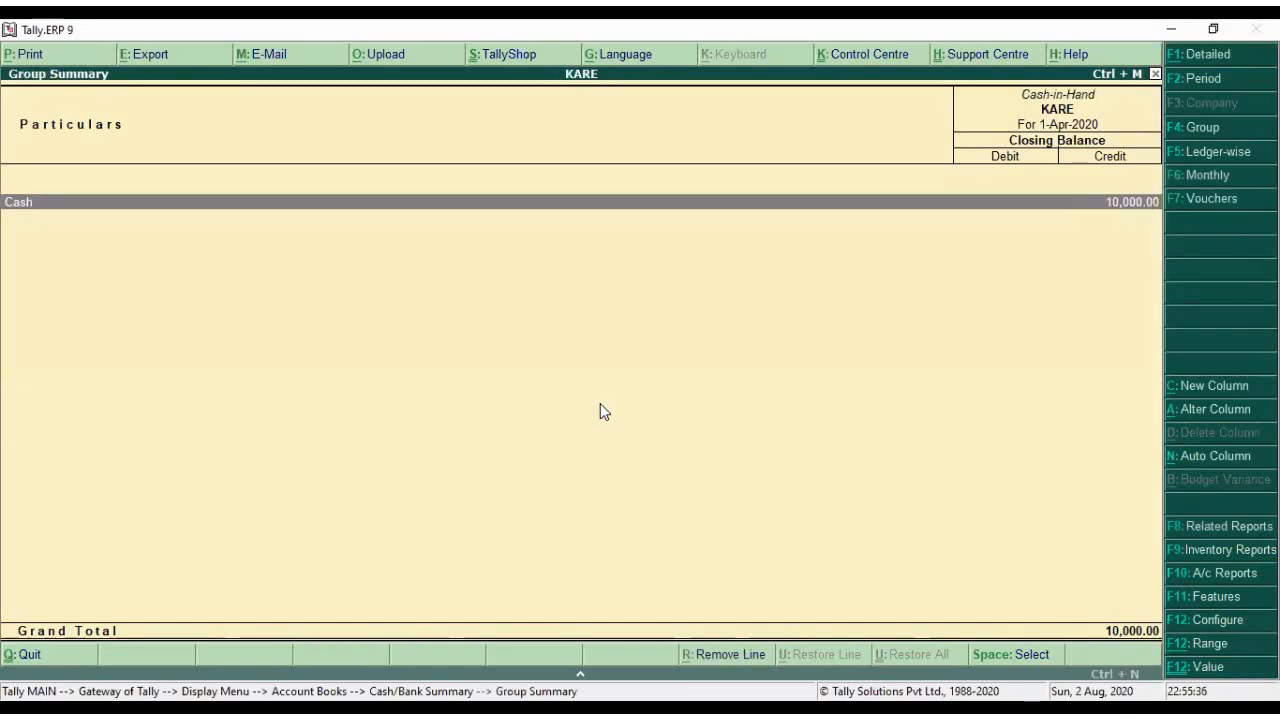
key("Return")
key("Return")
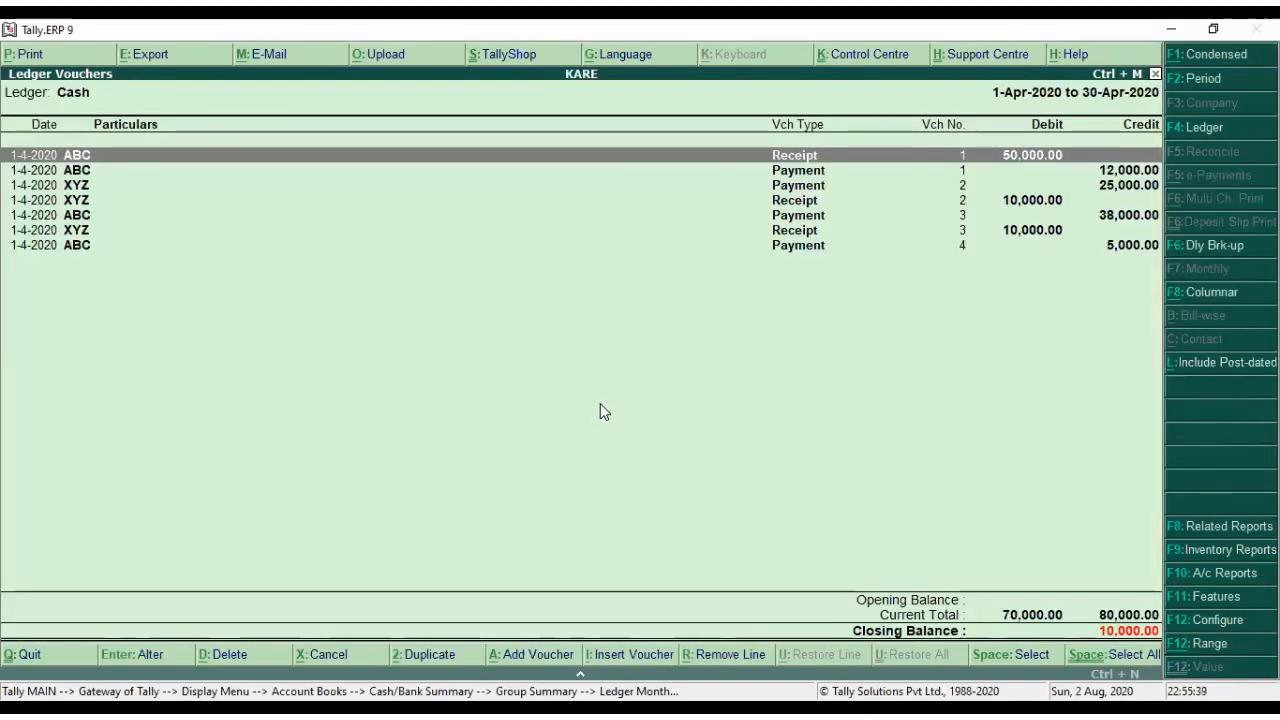
- Look through the receipt and payment entries in the Cash ledger's voucher list
key("Down")
key("Down")
key("Down")
key("Down")
key("Down")
key("Down")
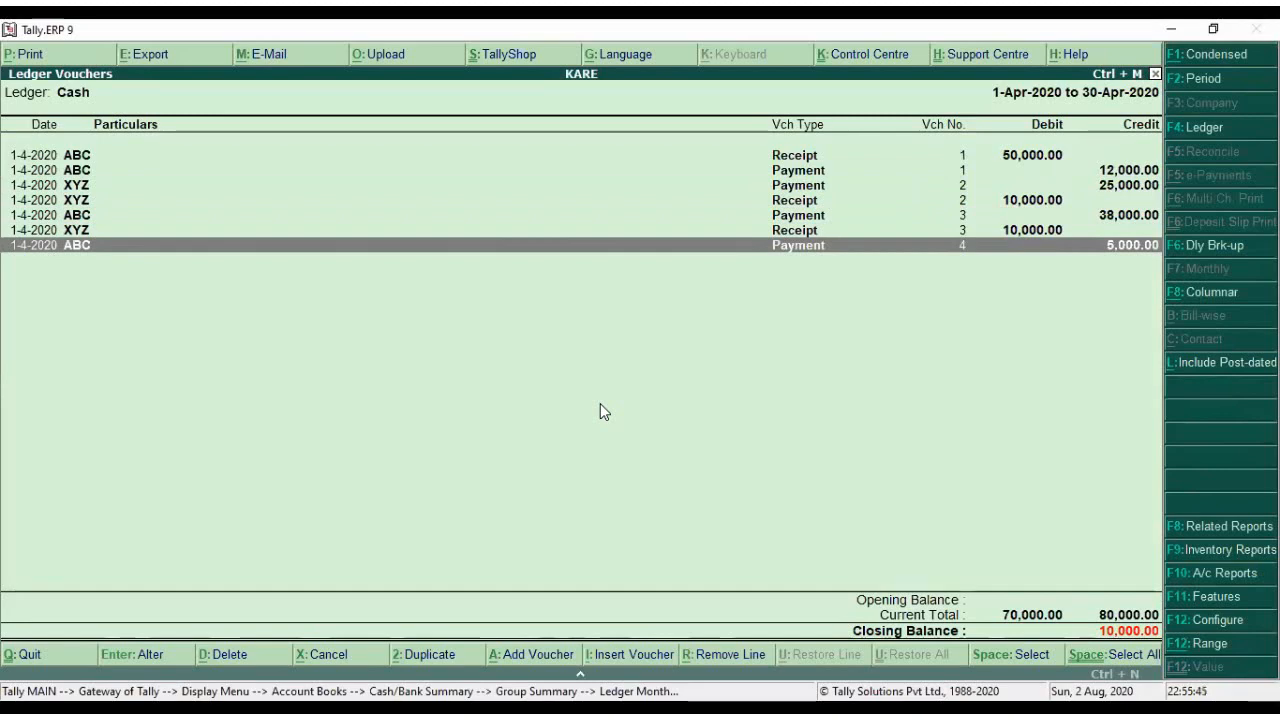
key("Up")
key("Up")
key("Up")
key("Up")
key("Up")
key("Up")
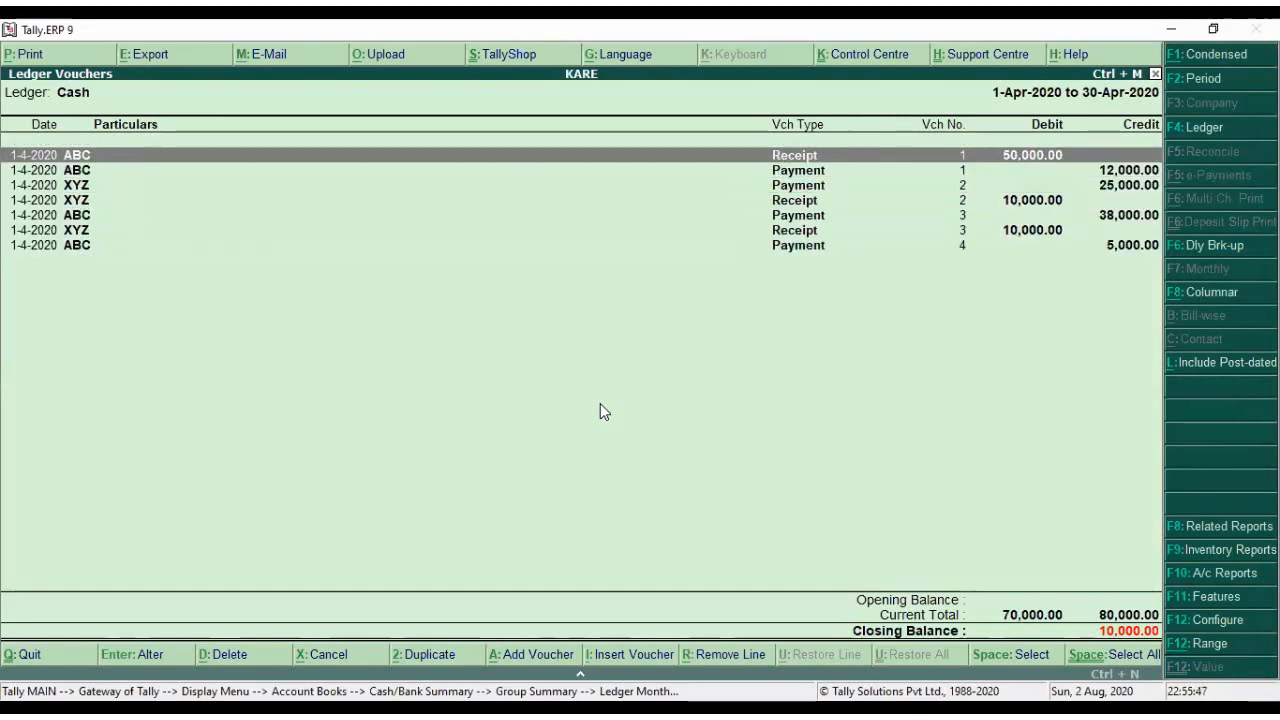
key("Down")
key("Down")
key("Down")
key("Down")
key("Down")
key("Down")
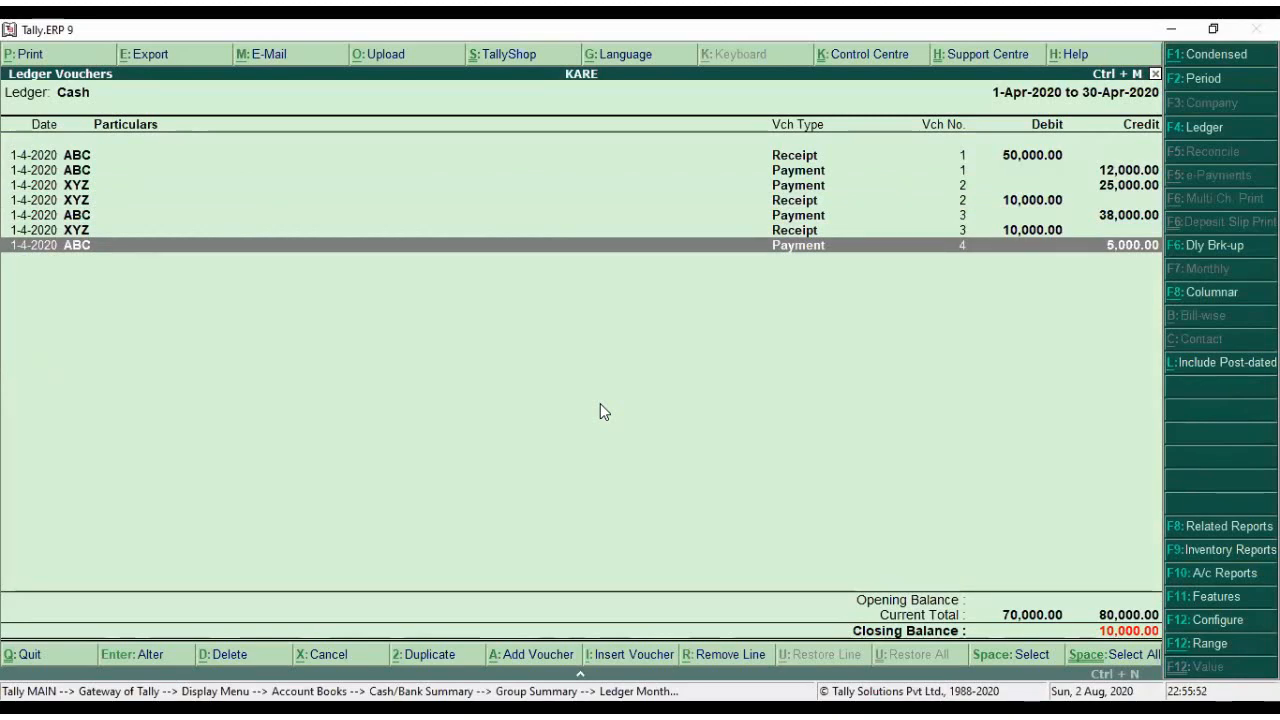
- Configure the Cash ledger vouchers report to show Forex details also, keeping the other options at their defaults
key("F12")
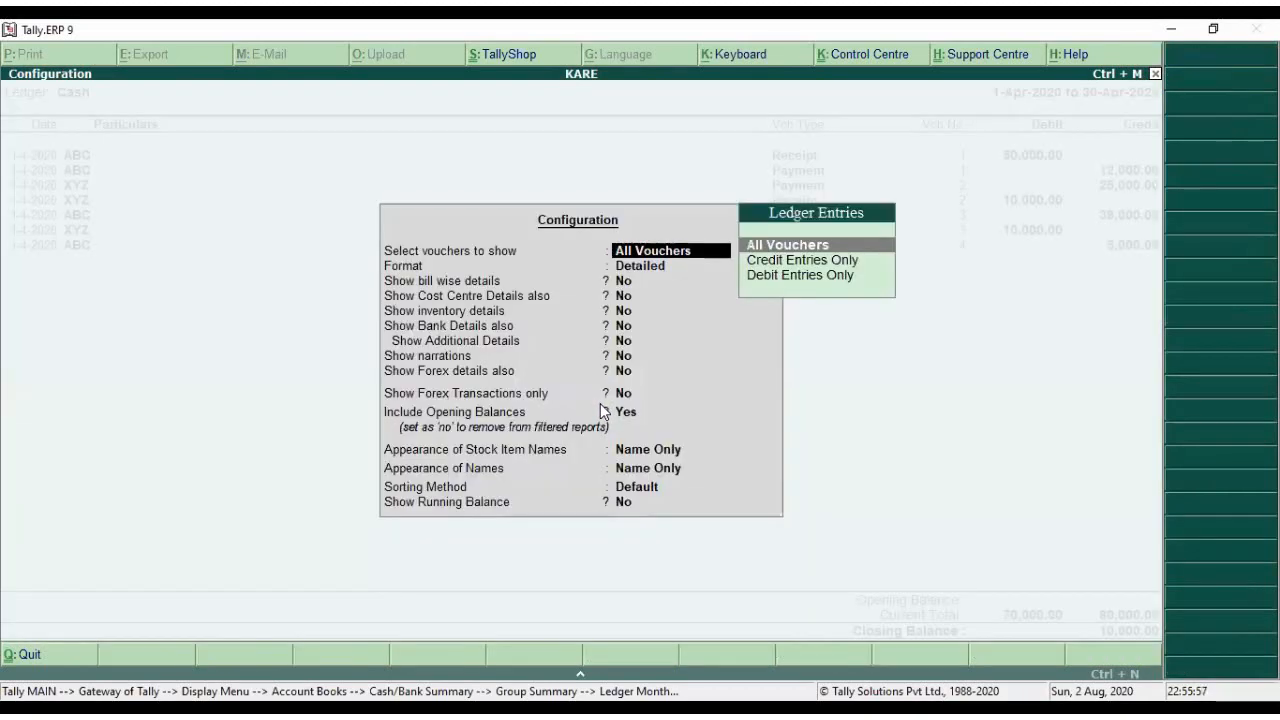
key("Return")
key("Return")
key("Return")
key("Return")
key("Return")
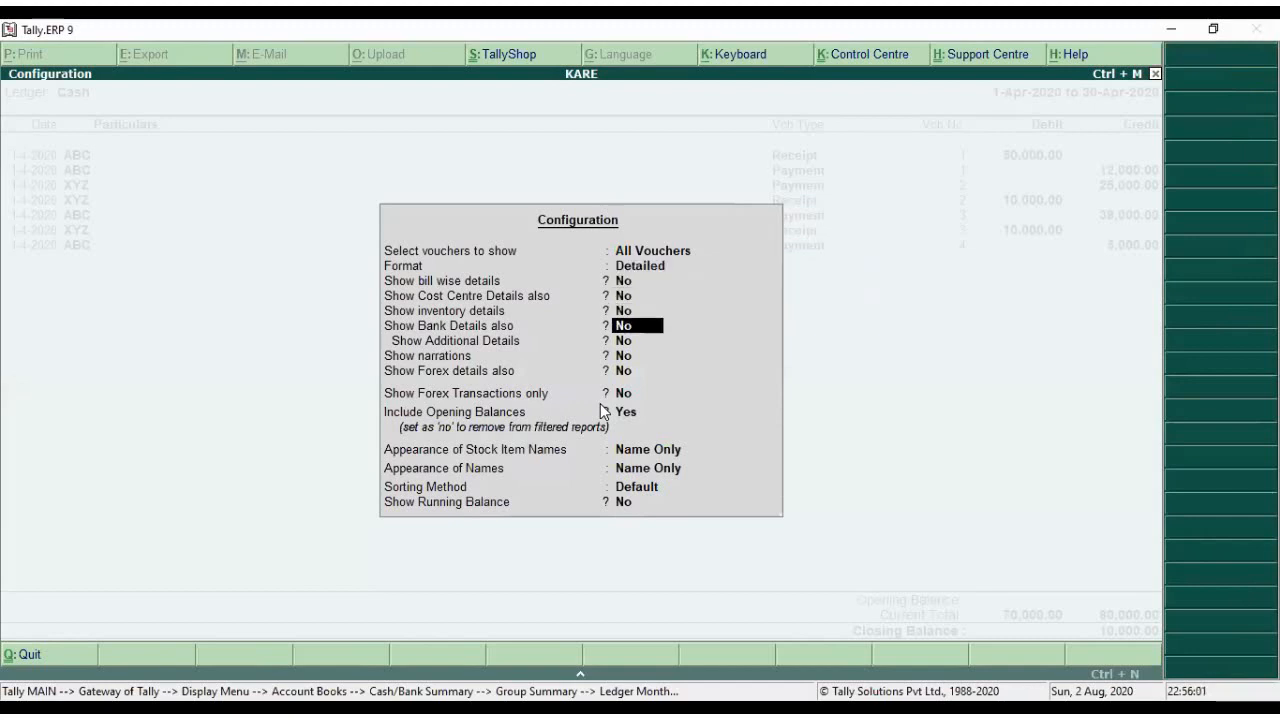
key("Return")
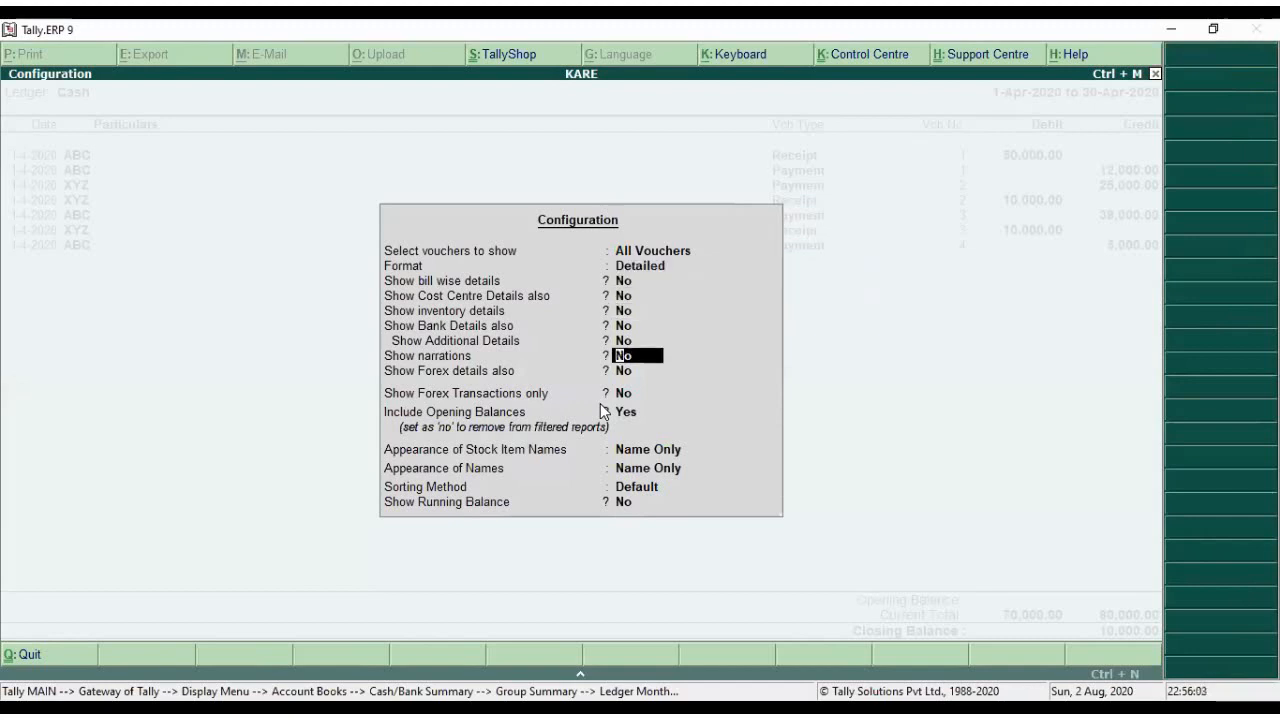
key("Return")
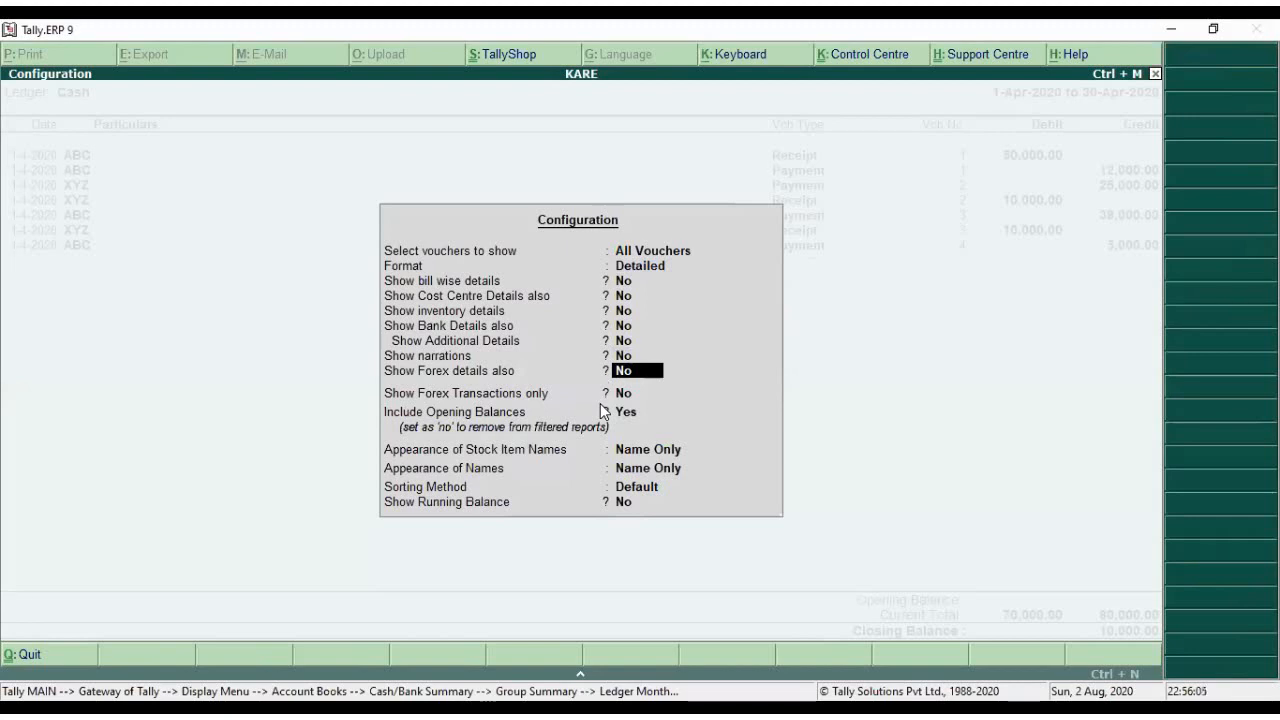
key("Return")
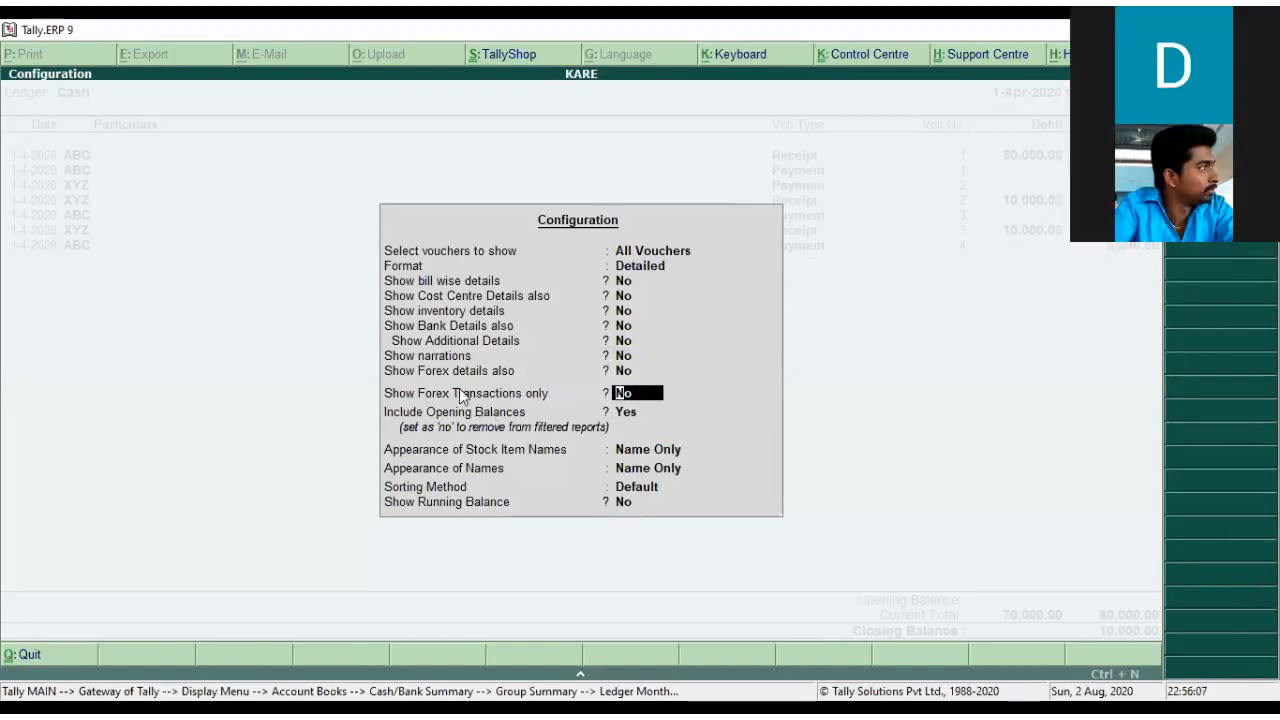
left_click(622, 372)
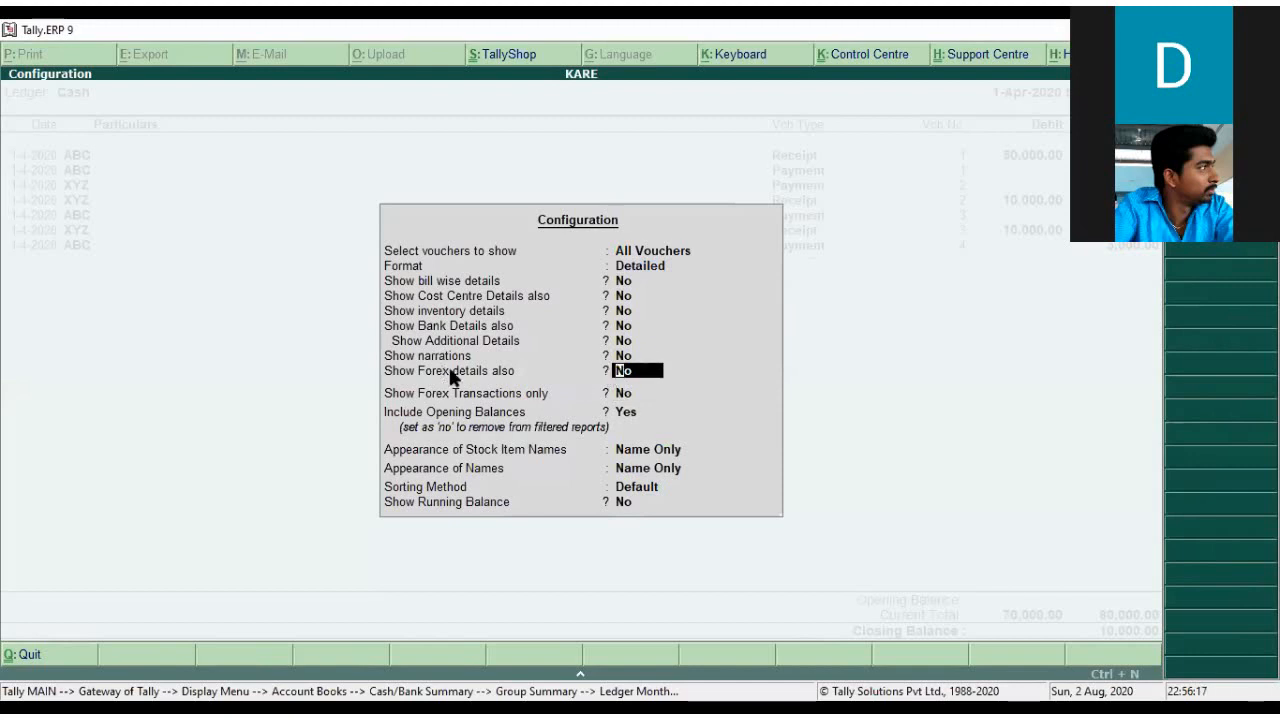
type("y")
key("Return")
key("Return")
key("Return")
key("Return")
key("Return")
key("Return")
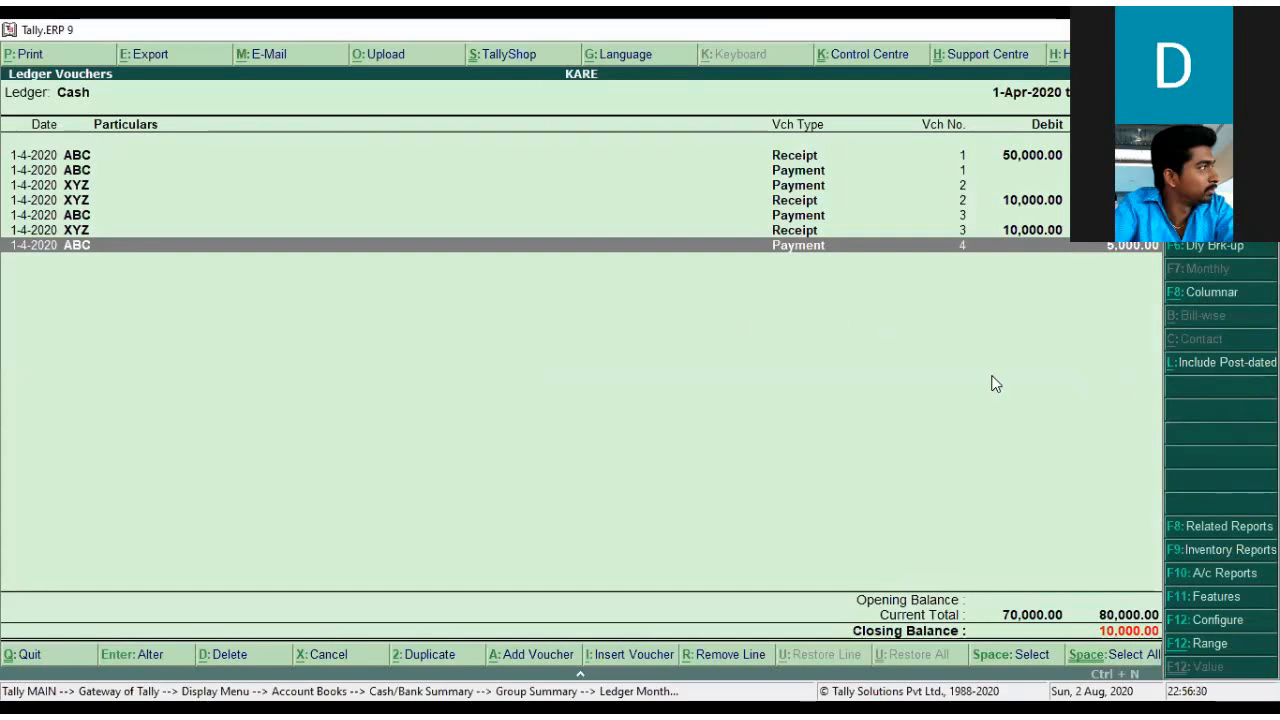
- Inspect ABC's receipt voucher no. 1 from the Cash ledger and close it without changes
key("Up")
key("Up")
key("Up")
key("Up")
key("Up")
key("Up")
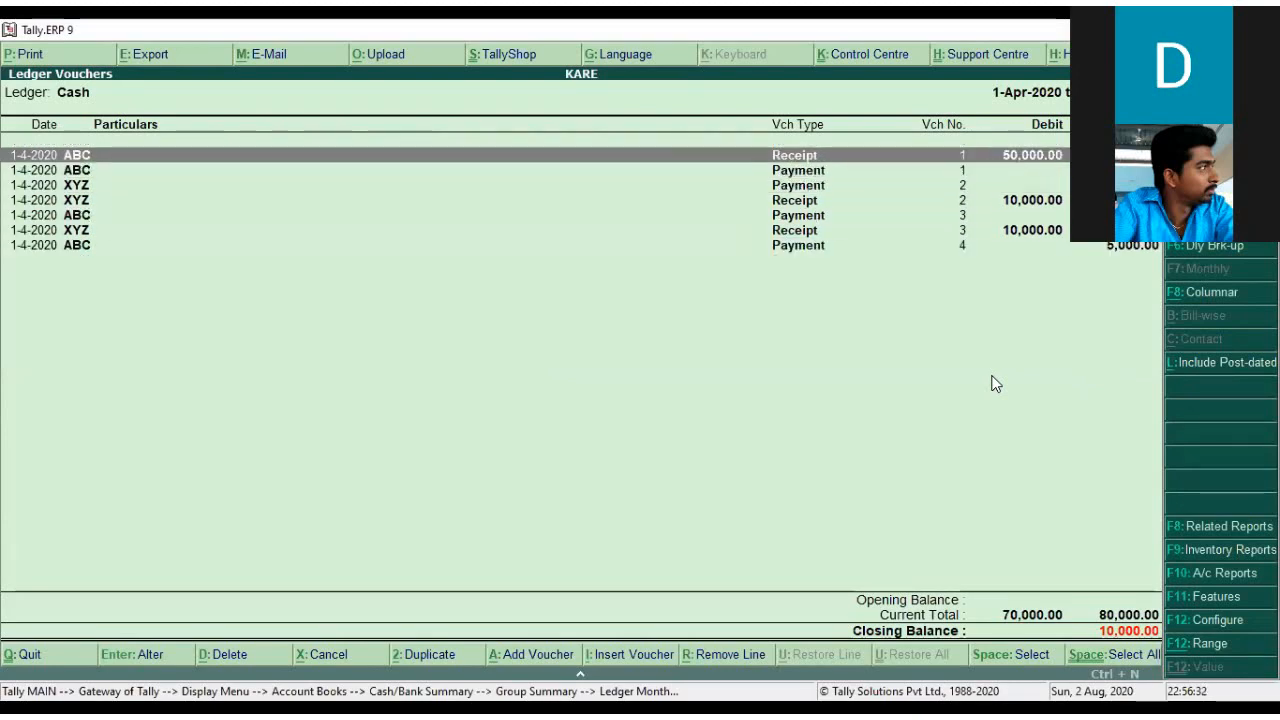
key("Return")
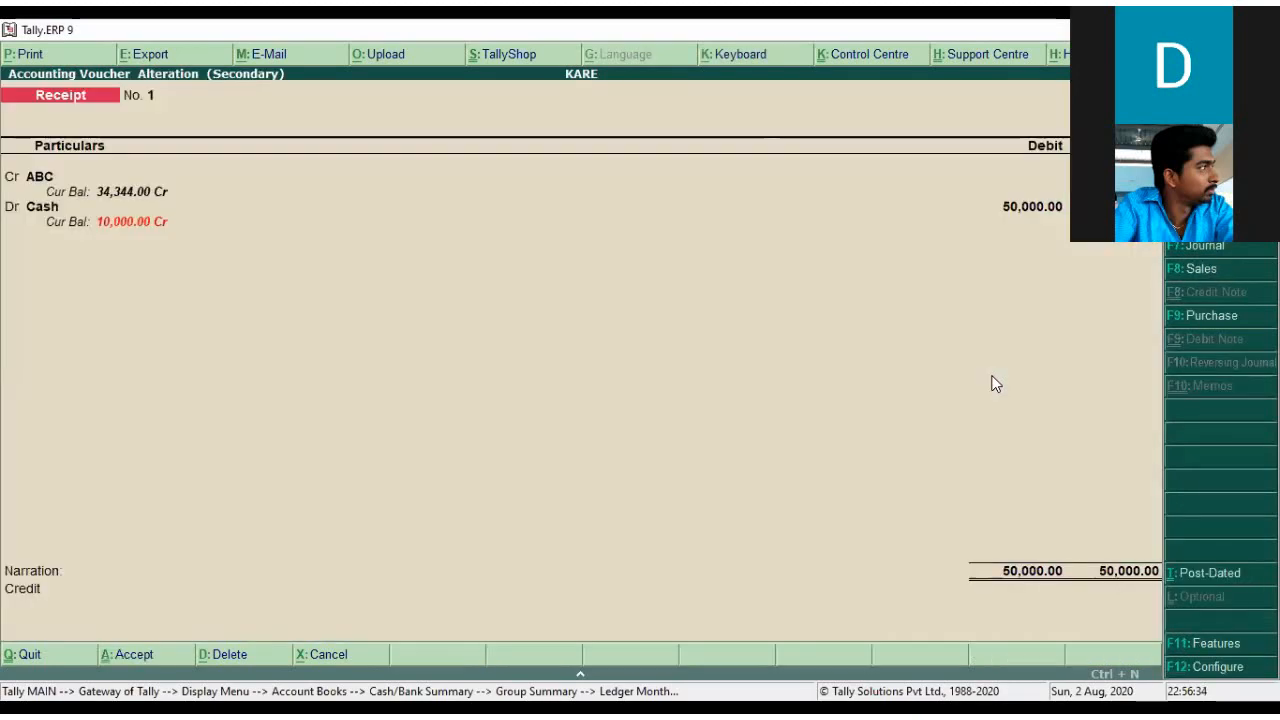
key("Escape")
key("Return")
- Inspect ABC's payment voucher no. 4 from the Cash ledger and return to the voucher list without changes
key("Down")
key("Down")
key("Down")
key("Down")
key("Down")
key("Return")
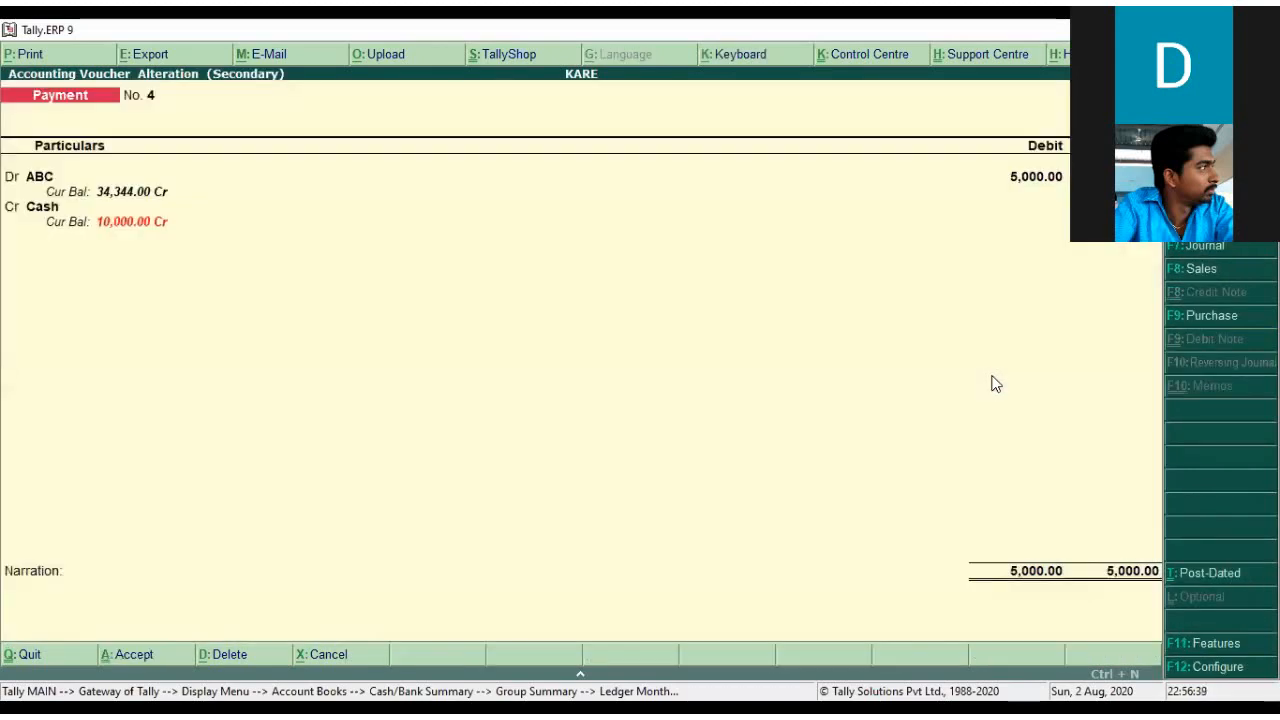
key("Escape")
key("Return")
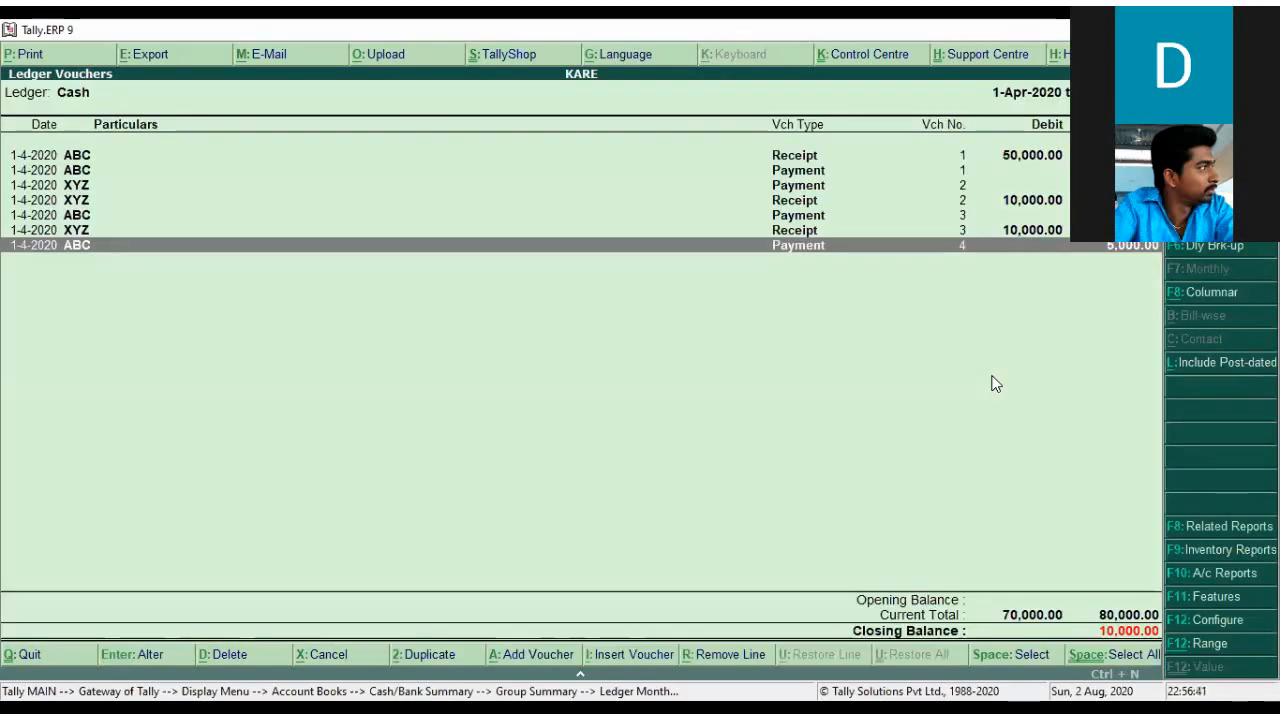
key("Up")
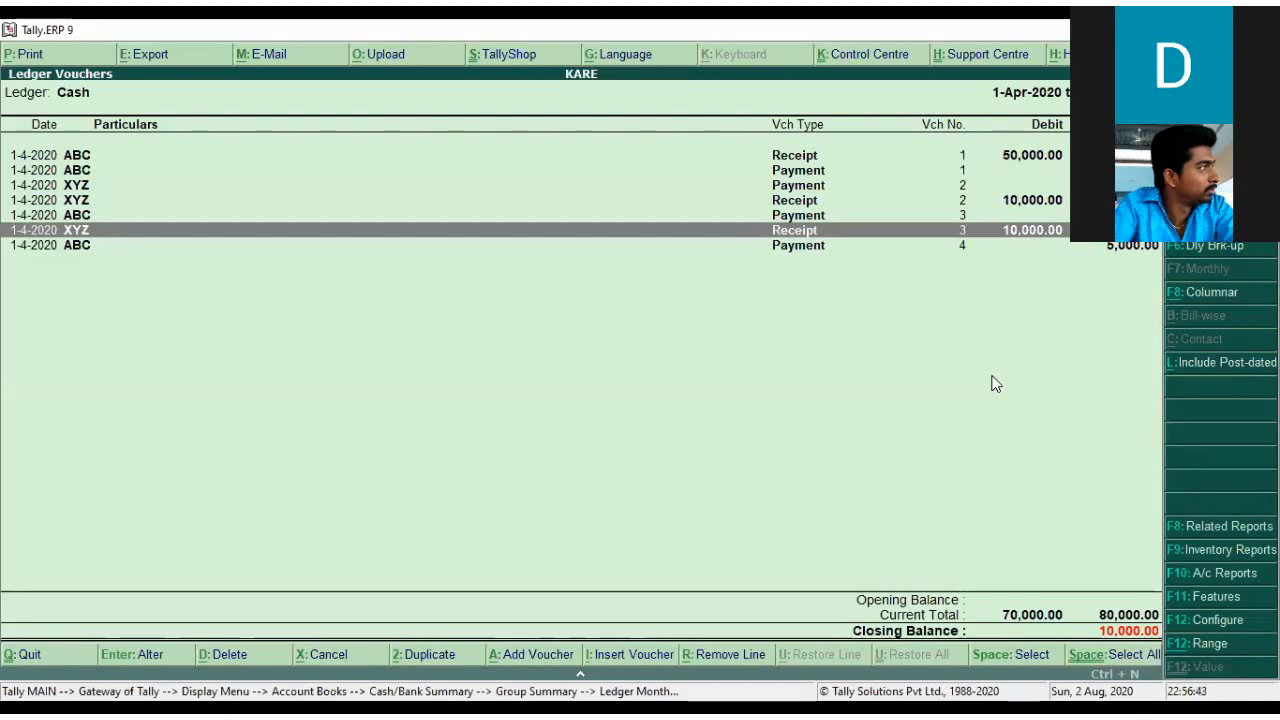
key("Down")
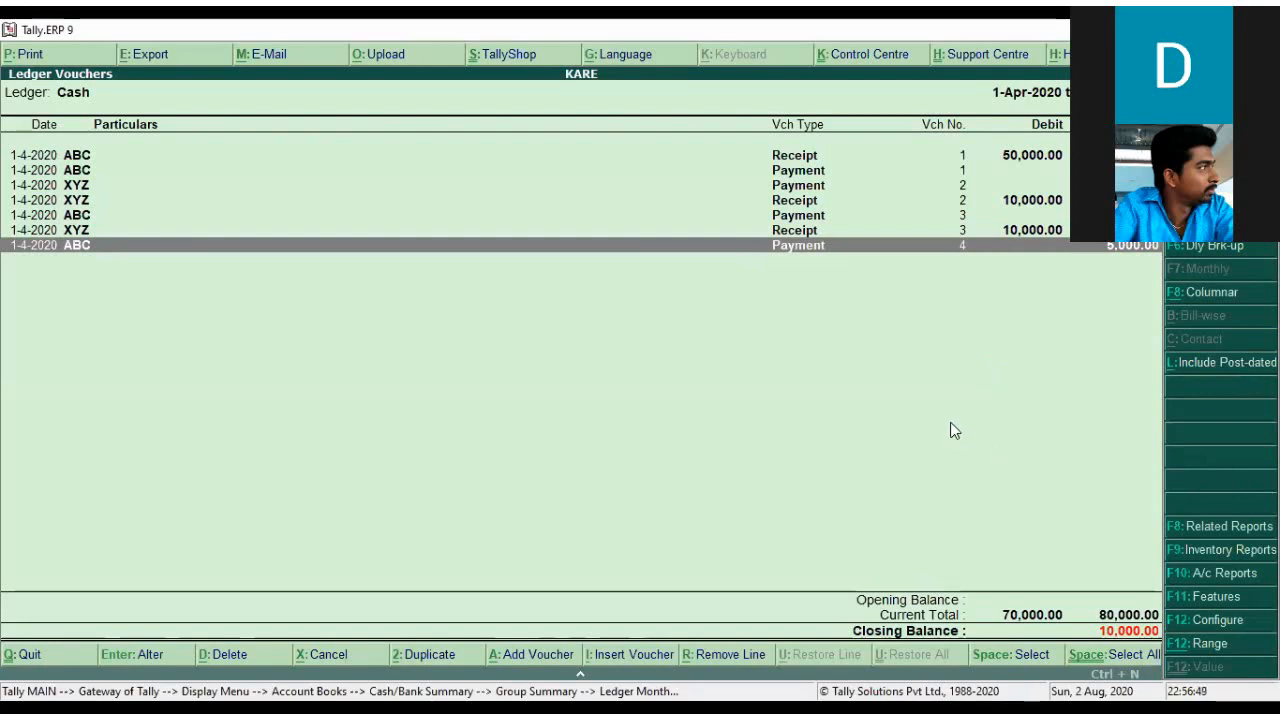
- Leave the Cash ledger report and display the voucher list of the ABC ledger from Account Books
key("Escape")
key("Escape")
key("Escape")
key("Escape")
key("Down")
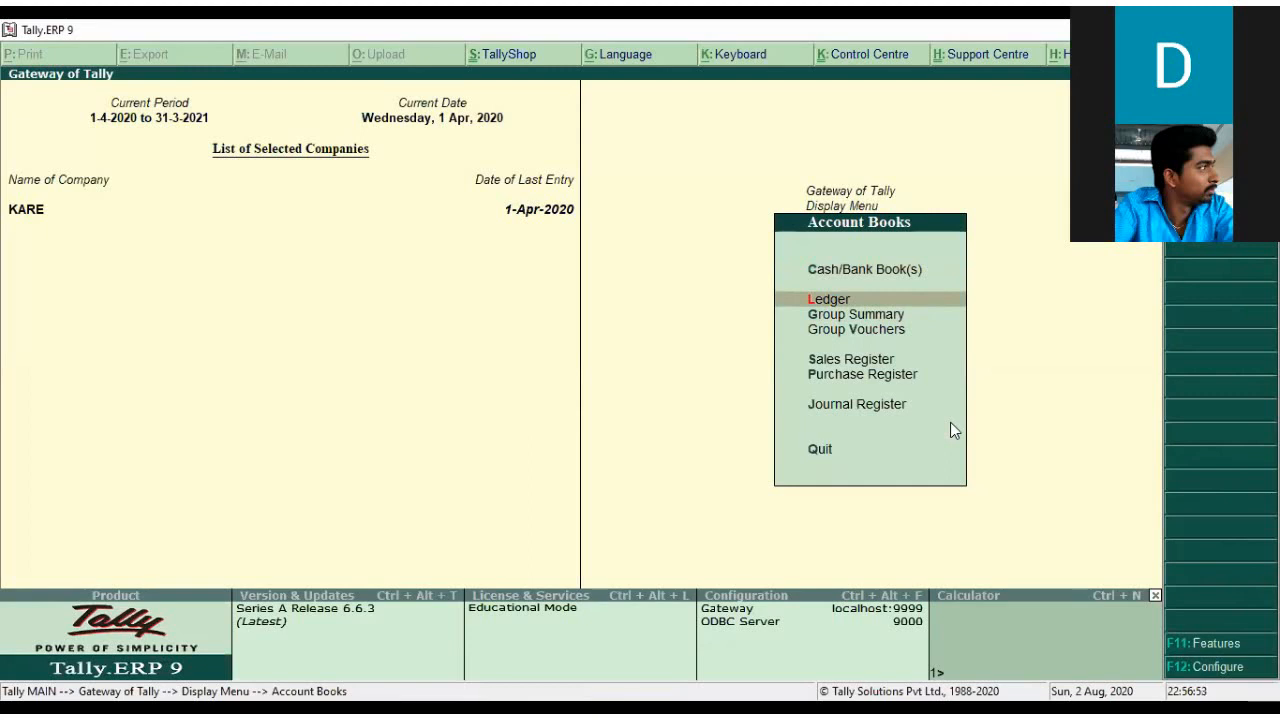
key("Return")
key("Down")
key("Down")
key("Up")
key("Down")
key("Up")
key("Up")
key("Return")
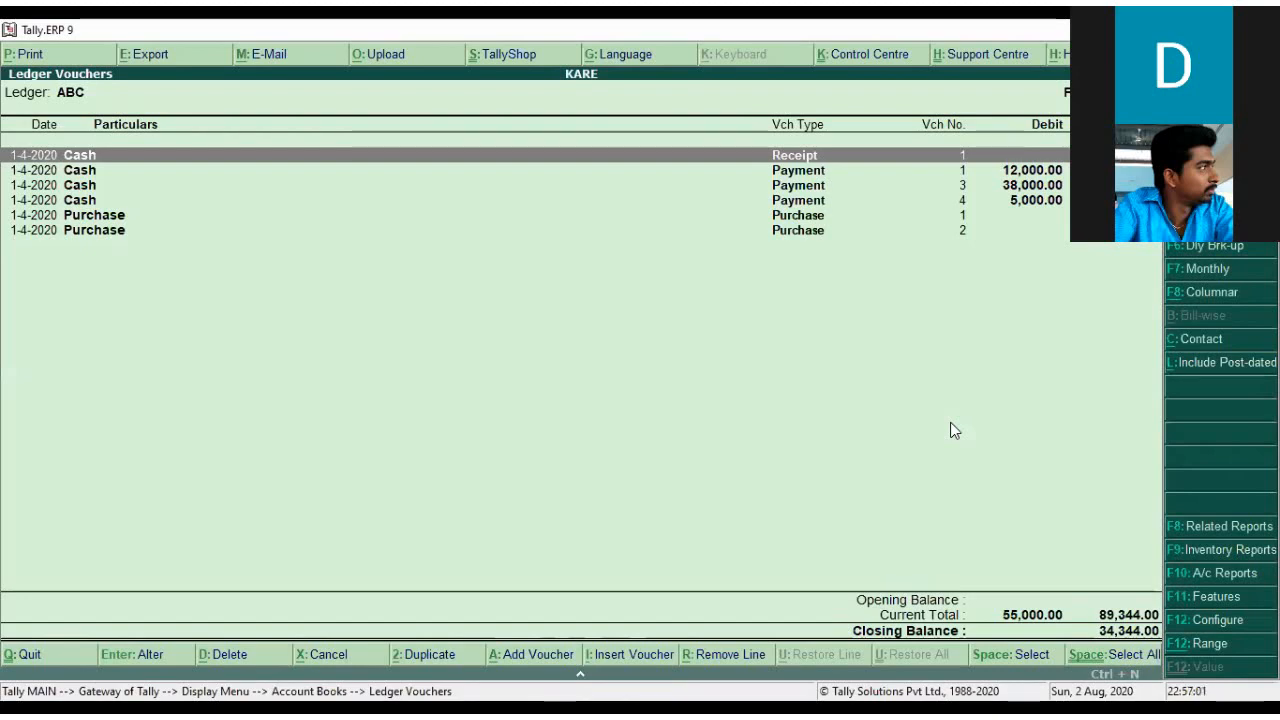
- Configure the ABC ledger vouchers report to show Forex details also, keeping the other options unchanged
key("F12")
key("Return")
key("Down")
key("Down")
key("Down")
key("Down")
key("Down")
key("Down")
type("y")
key("Return")
key("Down")
key("Down")
key("Down")
key("Down")
key("Down")
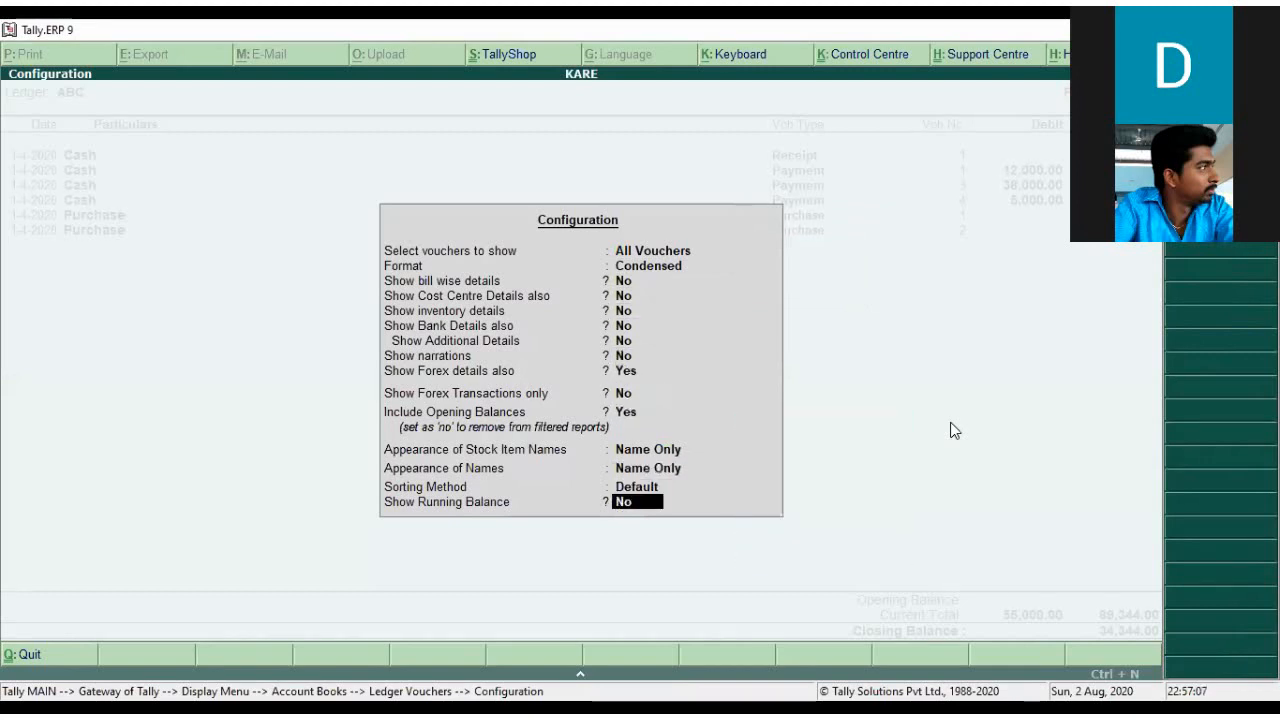
key("Return")
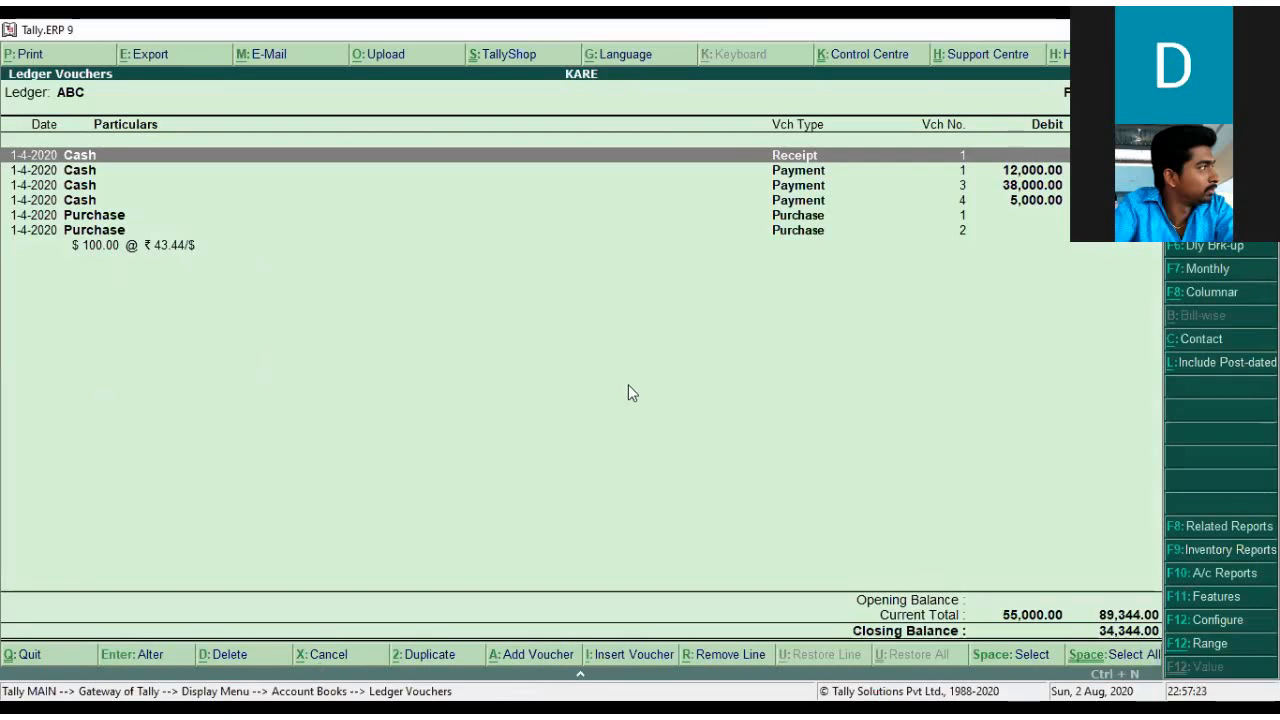
- Configure the ABC report with Show Forex details also set to No and Show Forex Transactions only set to Yes
key("F12")
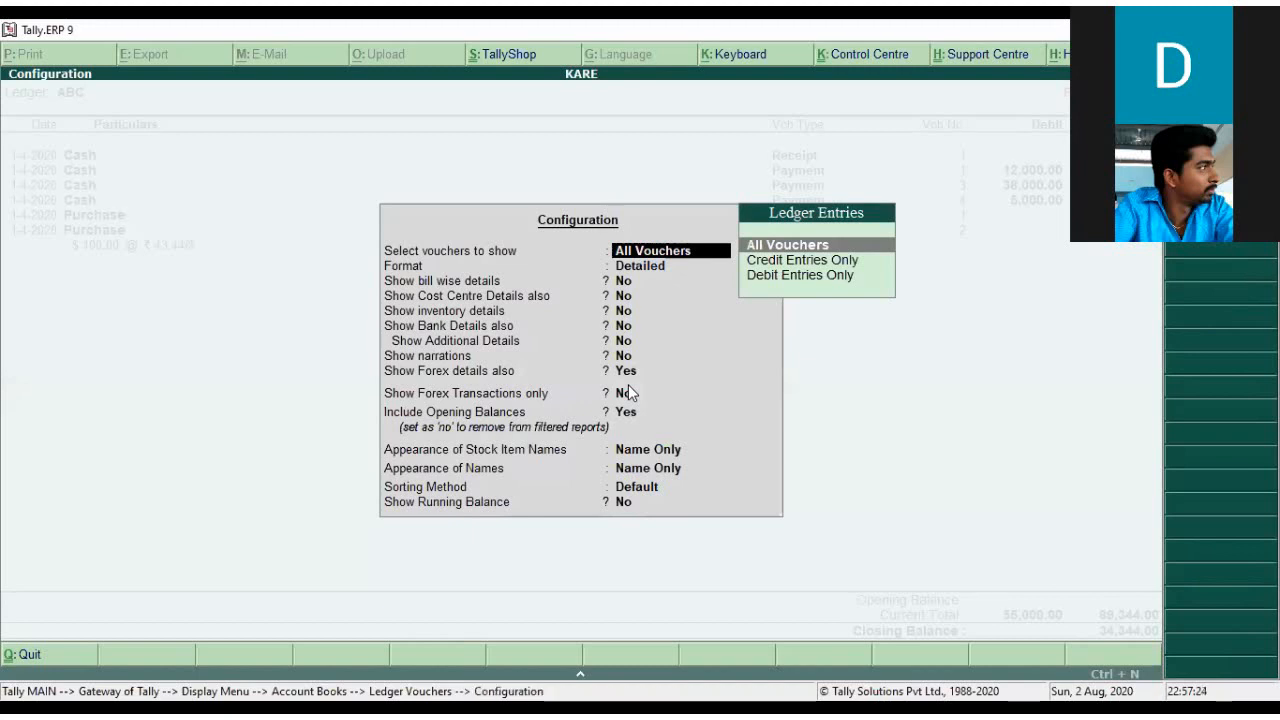
key("Return")
key("Return")
key("Return")
key("Return")
key("Return")
key("Return")
key("Return")
key("Return")
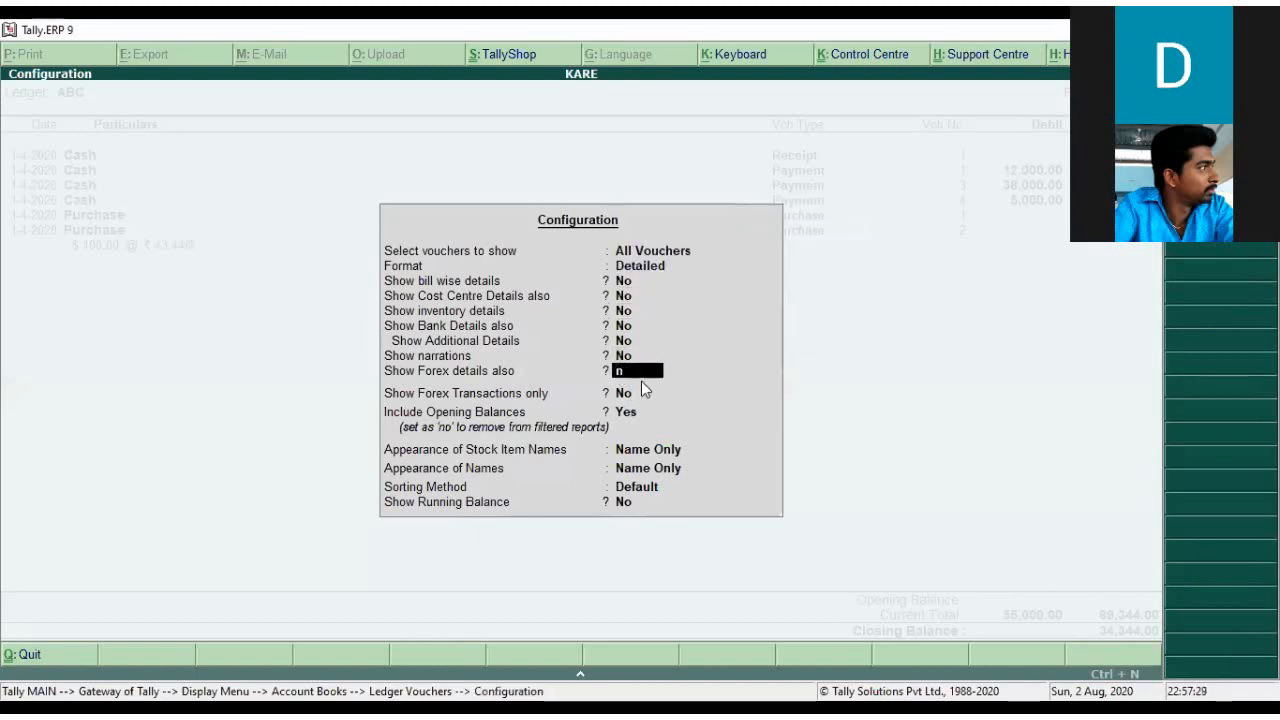
type("n")
type("y")
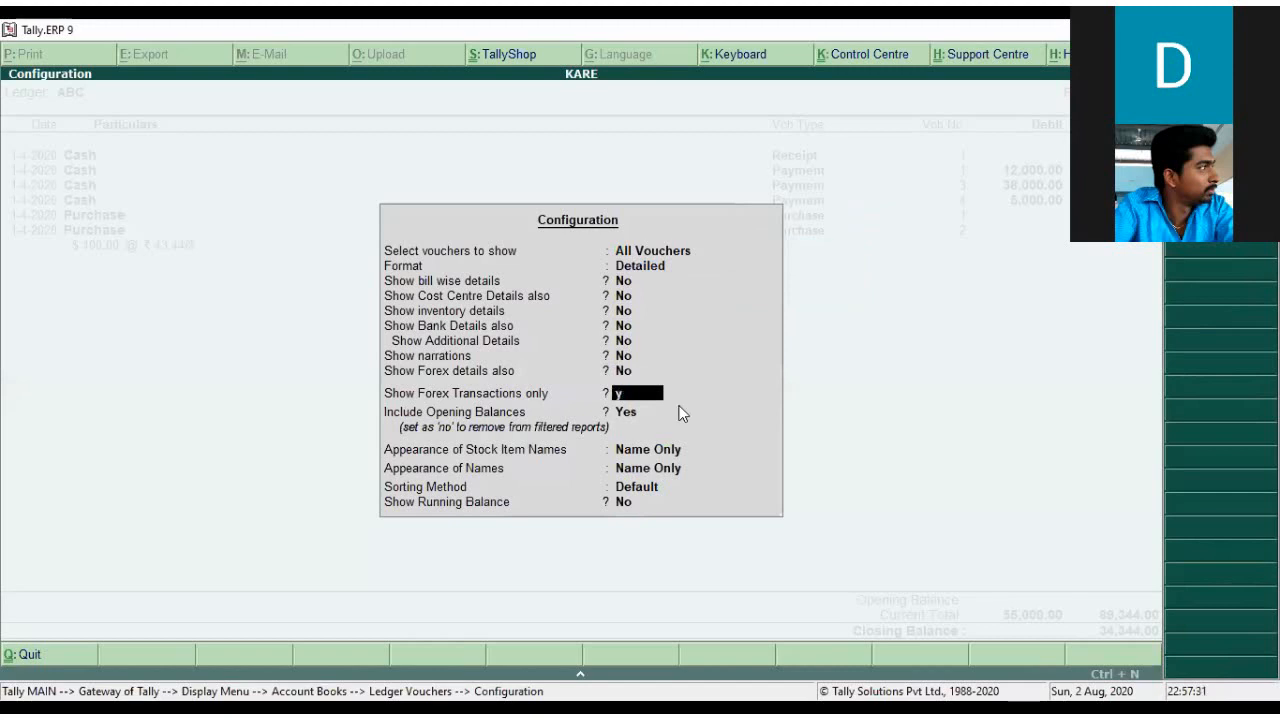
key("Return")
key("Return")
key("Return")
key("Return")
key("Return")
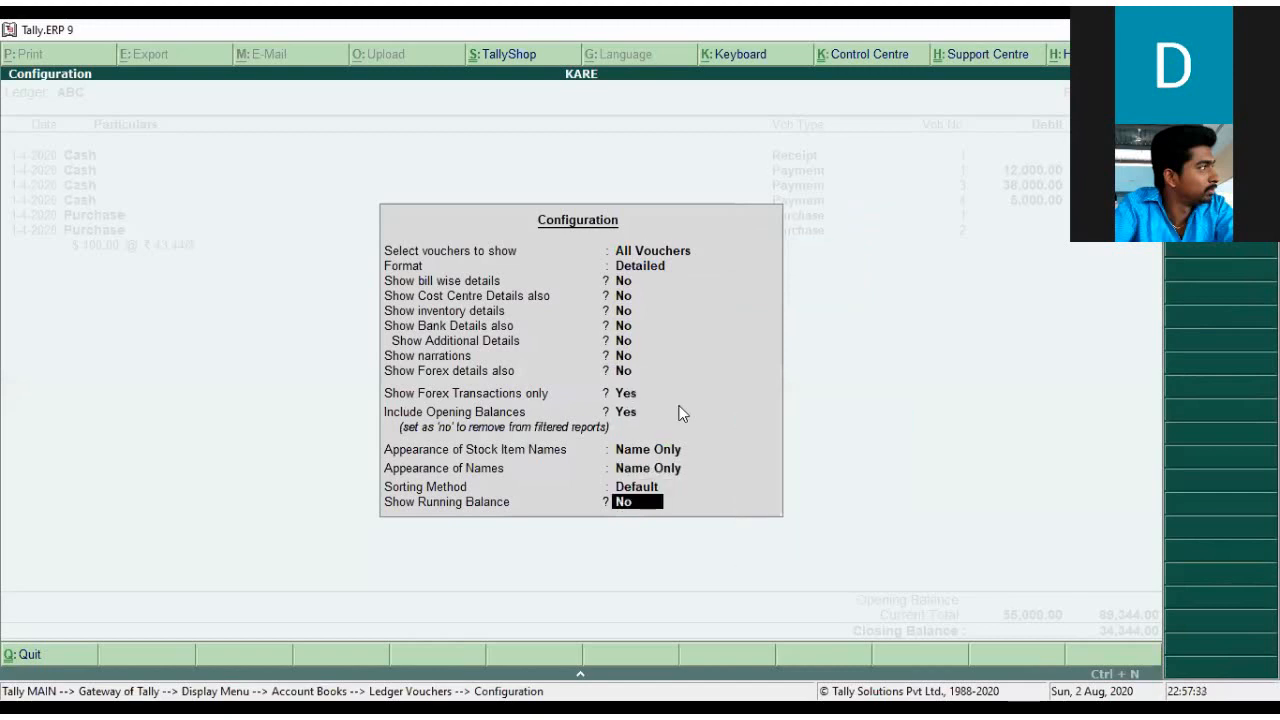
key("Return")
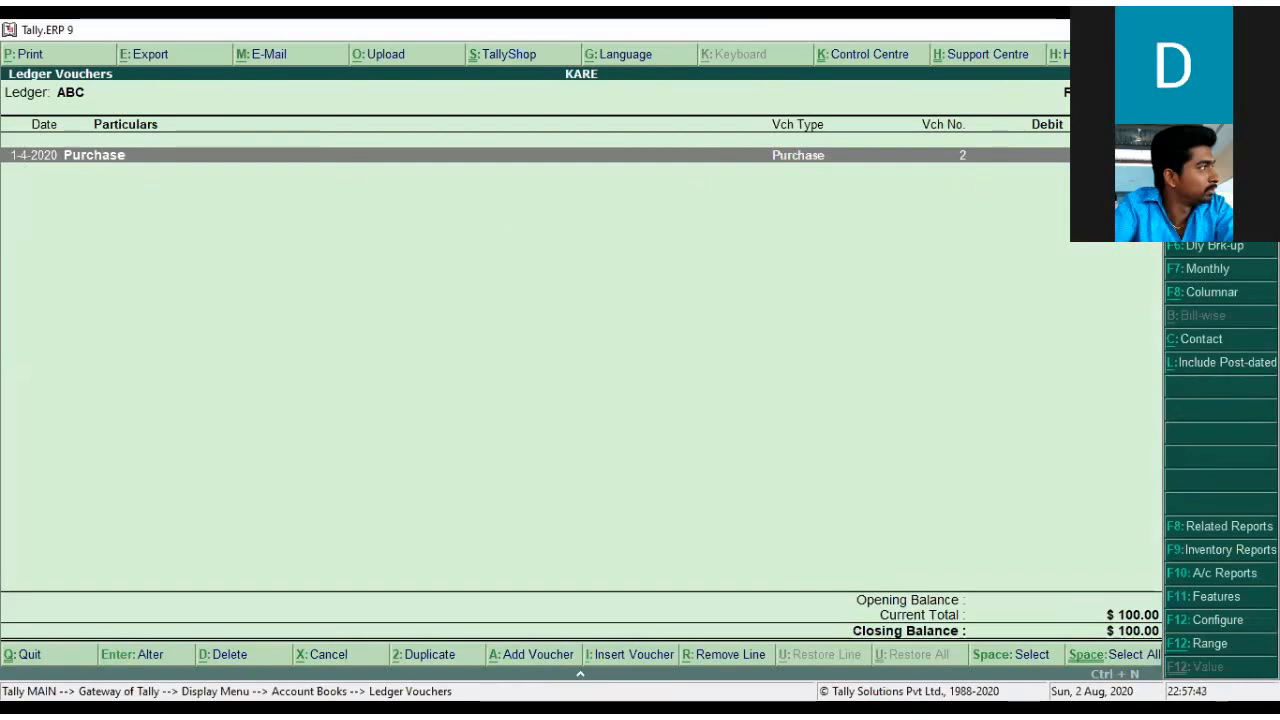
- Set Show Forex details also back to Yes and Show Forex Transactions only to No in the ABC report's configuration
key("F12")
key("Return")
key("Return")
key("Return")
key("Return")
key("Return")
key("Return")
key("Return")
key("Return")
type("y")
key("Return")
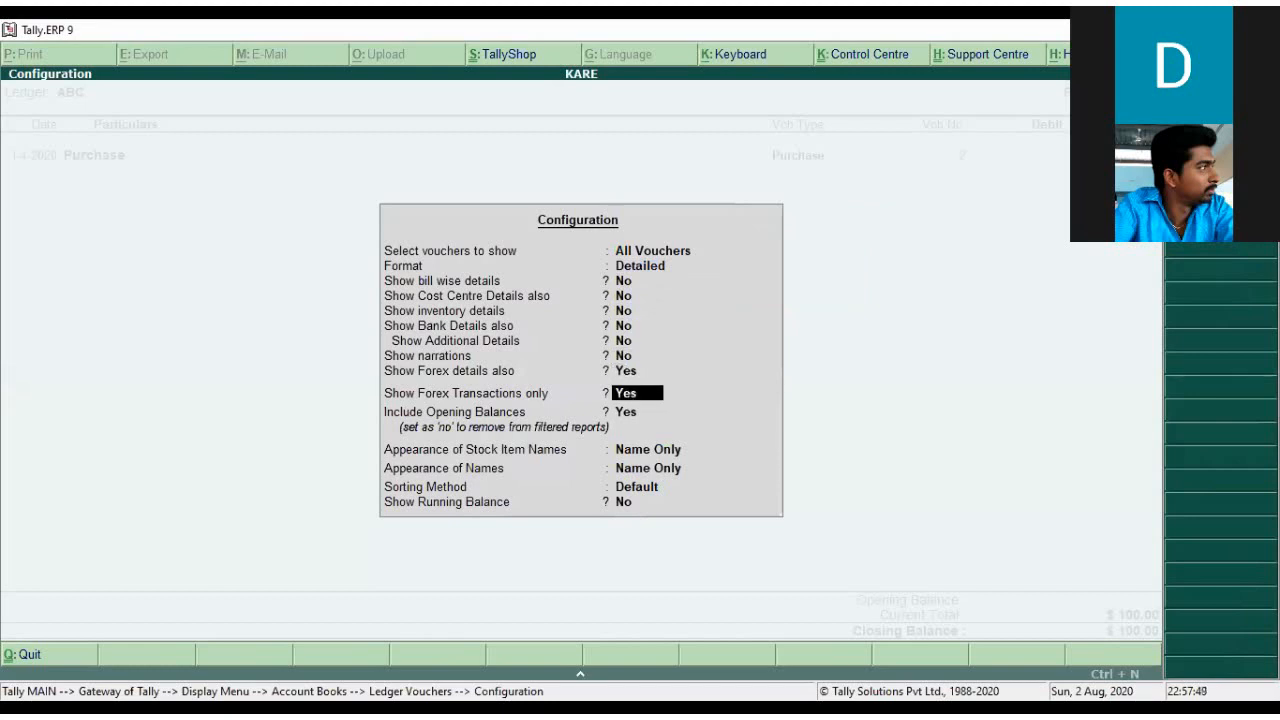
type("n")
key("Return")
key("Return")
key("Return")
key("Return")
key("Return")
key("Return")
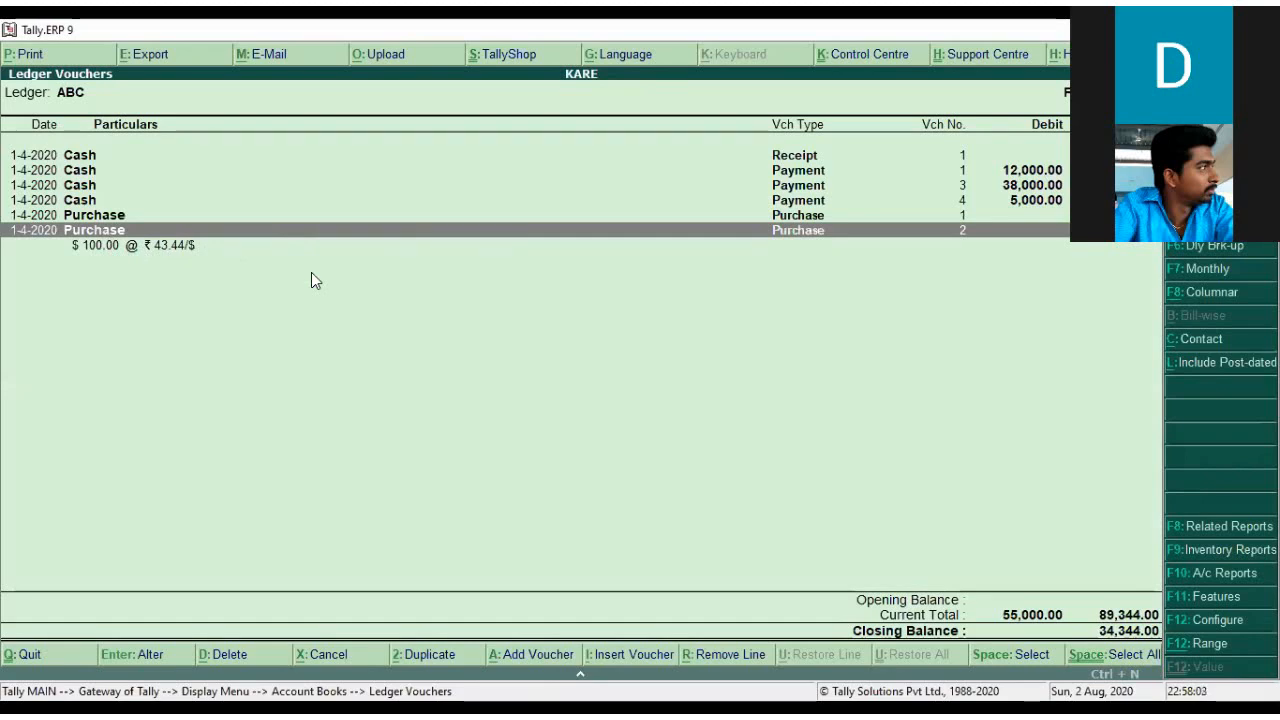
- Review the multi-currency option in KARE's Accounting Features and quit without changes
key("Escape")
key("Escape")
key("Escape")
key("Escape")
key("F11")
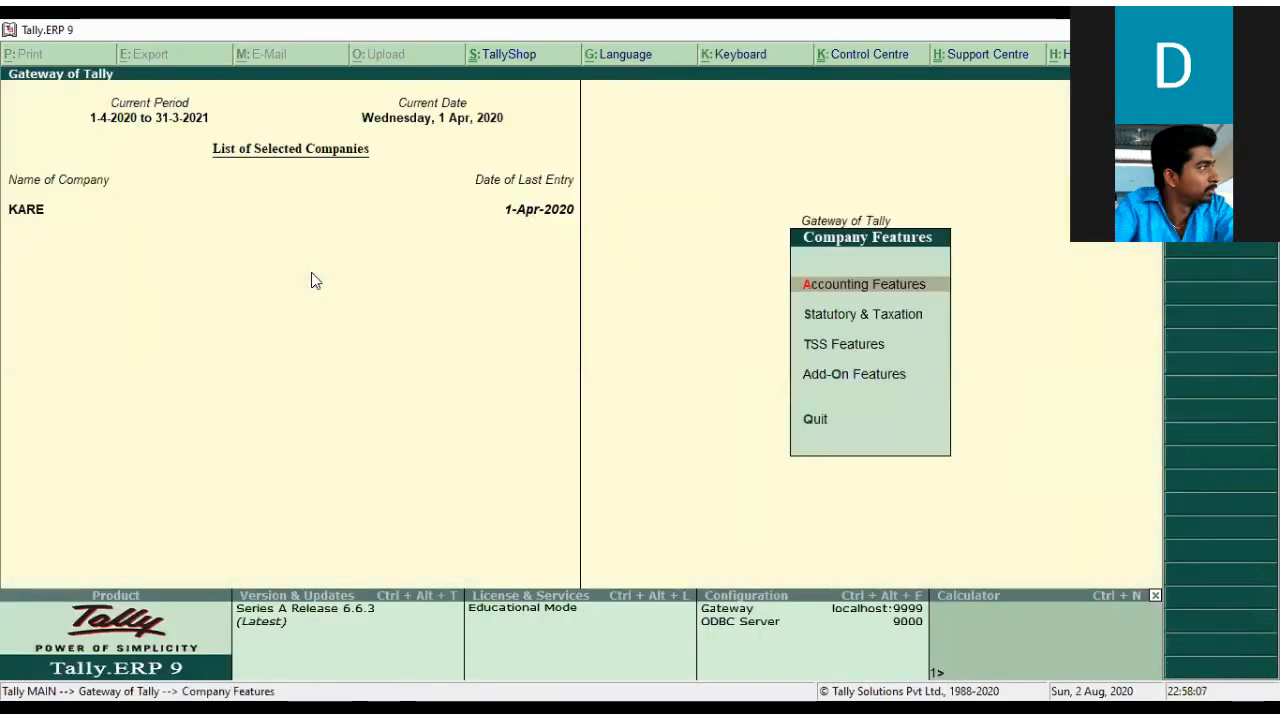
left_click(841, 297)
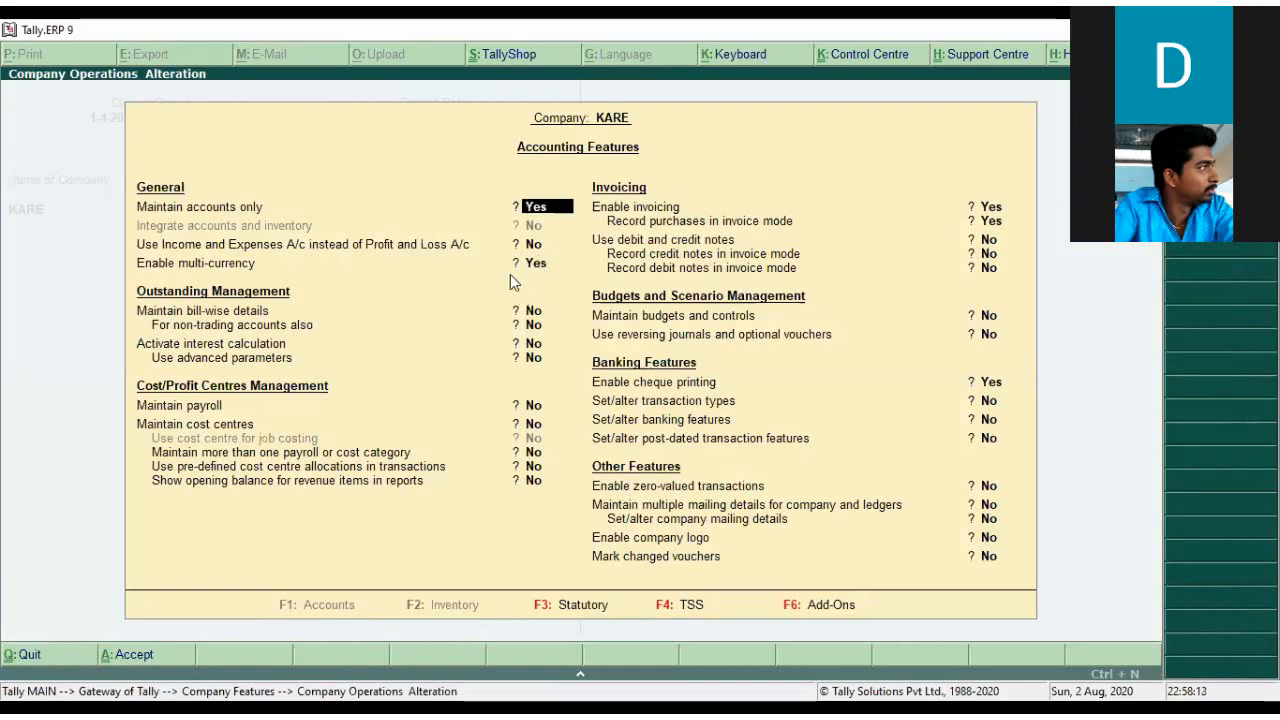
key("Escape")
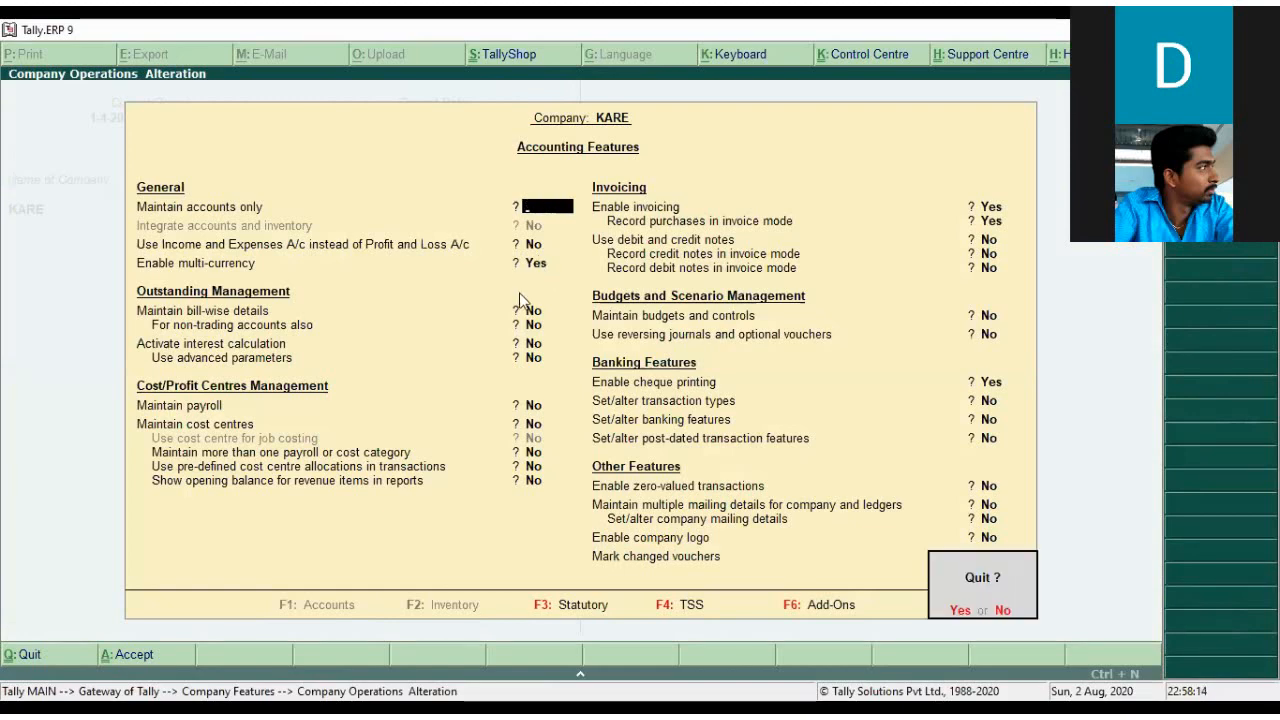
key("Return")
key("Escape")
- Display the US Dollar currency master with its selling and buying rates of exchange, and close it
key("Up")
key("Up")
key("Up")
key("Up")
key("Up")
key("Up")
key("Up")
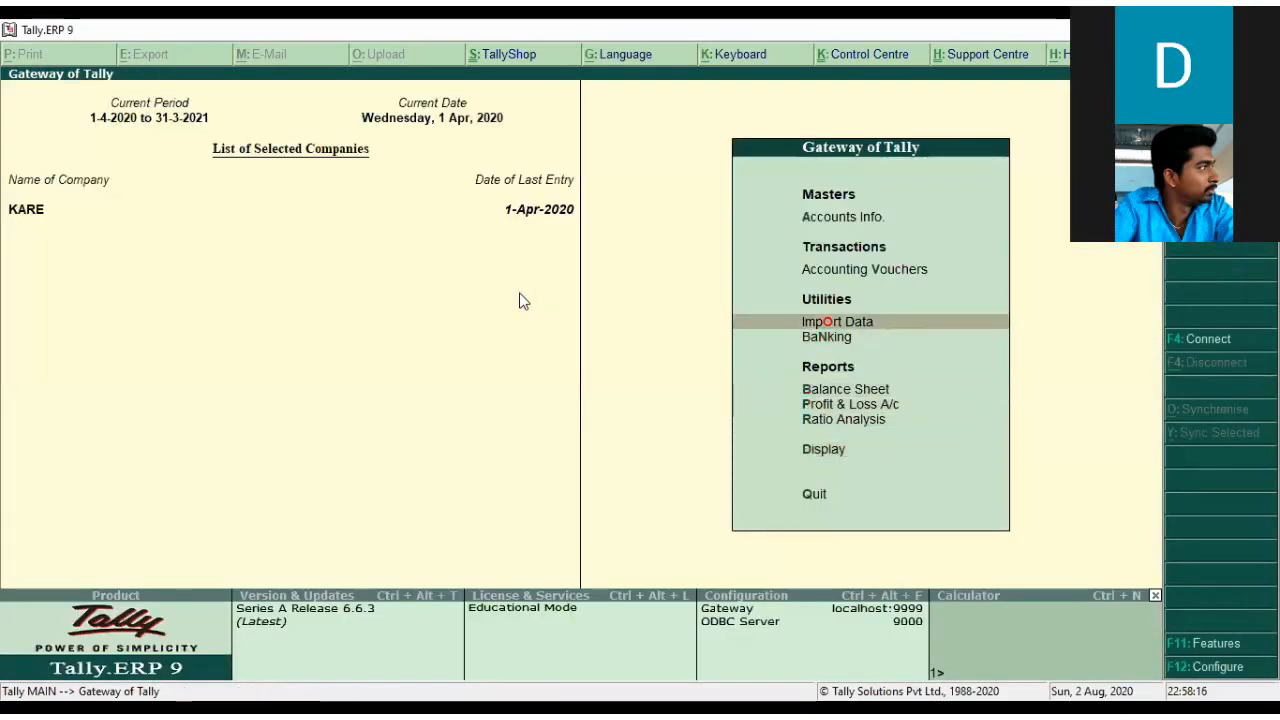
key("Return")
key("Down")
key("Down")
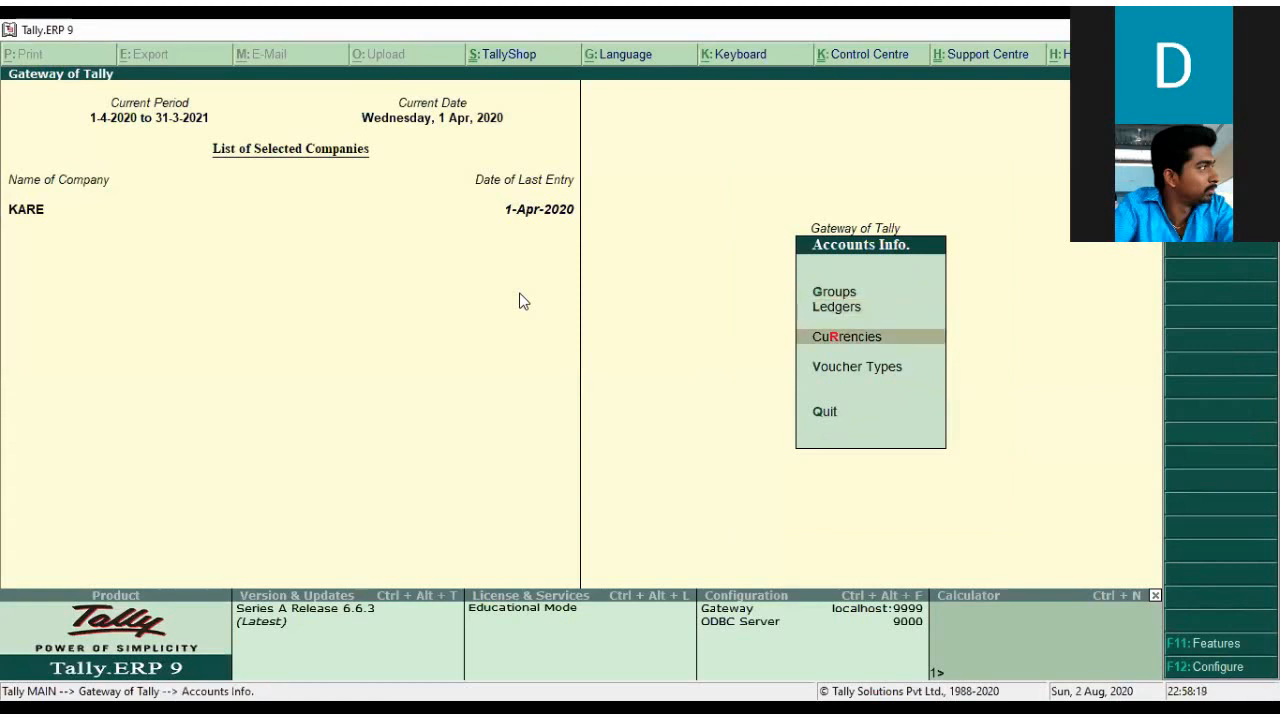
key("Return")
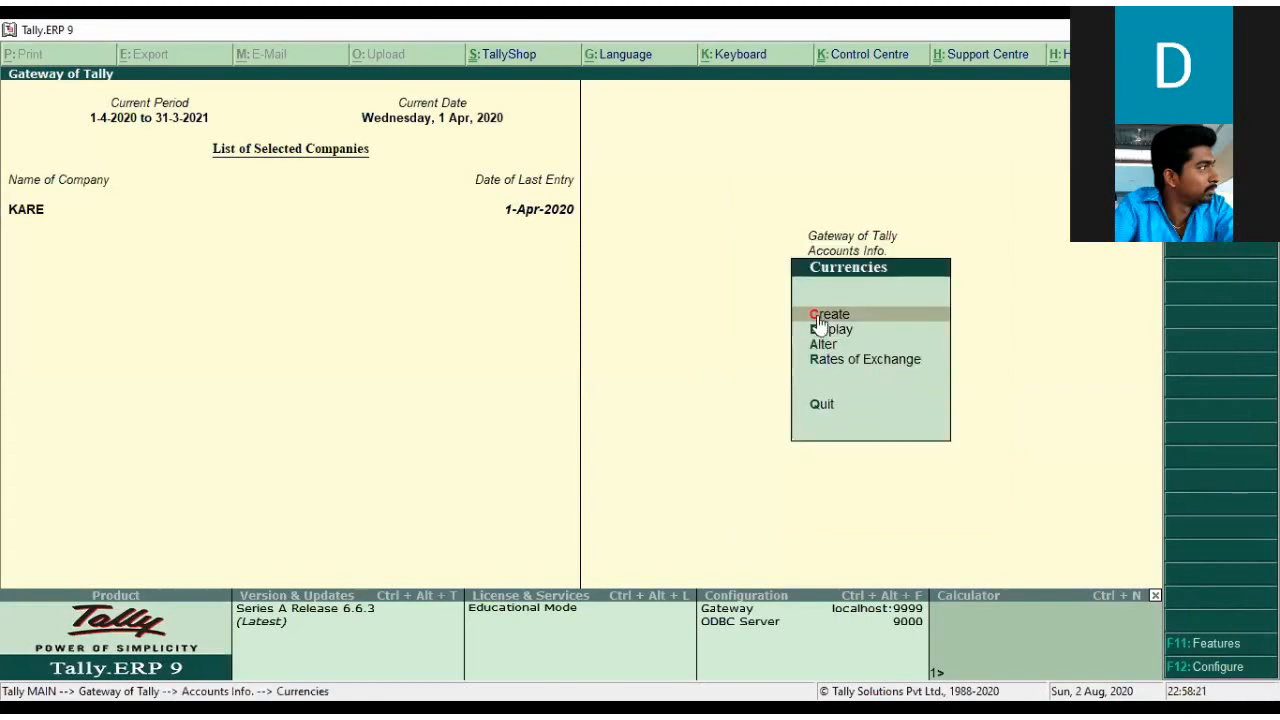
left_click(823, 327)
key("Down")
key("Up")
key("Return")
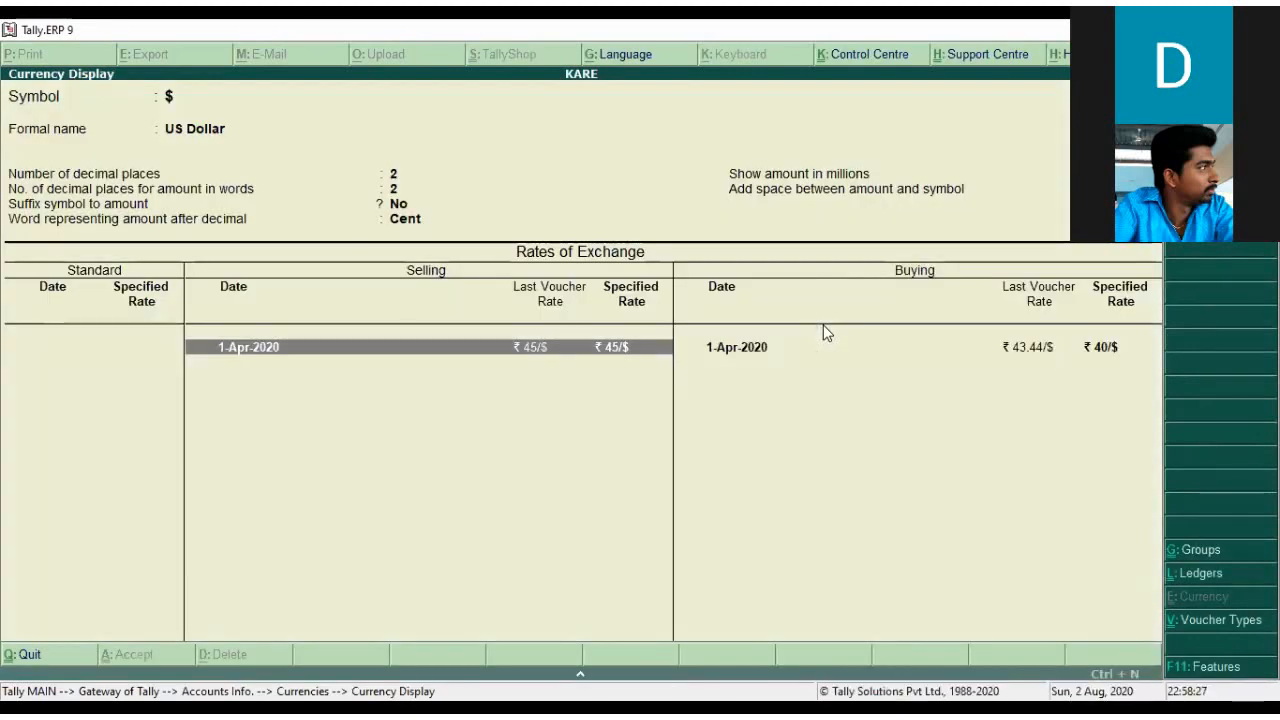
key("Escape")
key("Escape")
- View the blank Currency Creation form and quit it without creating a currency
key("Up")
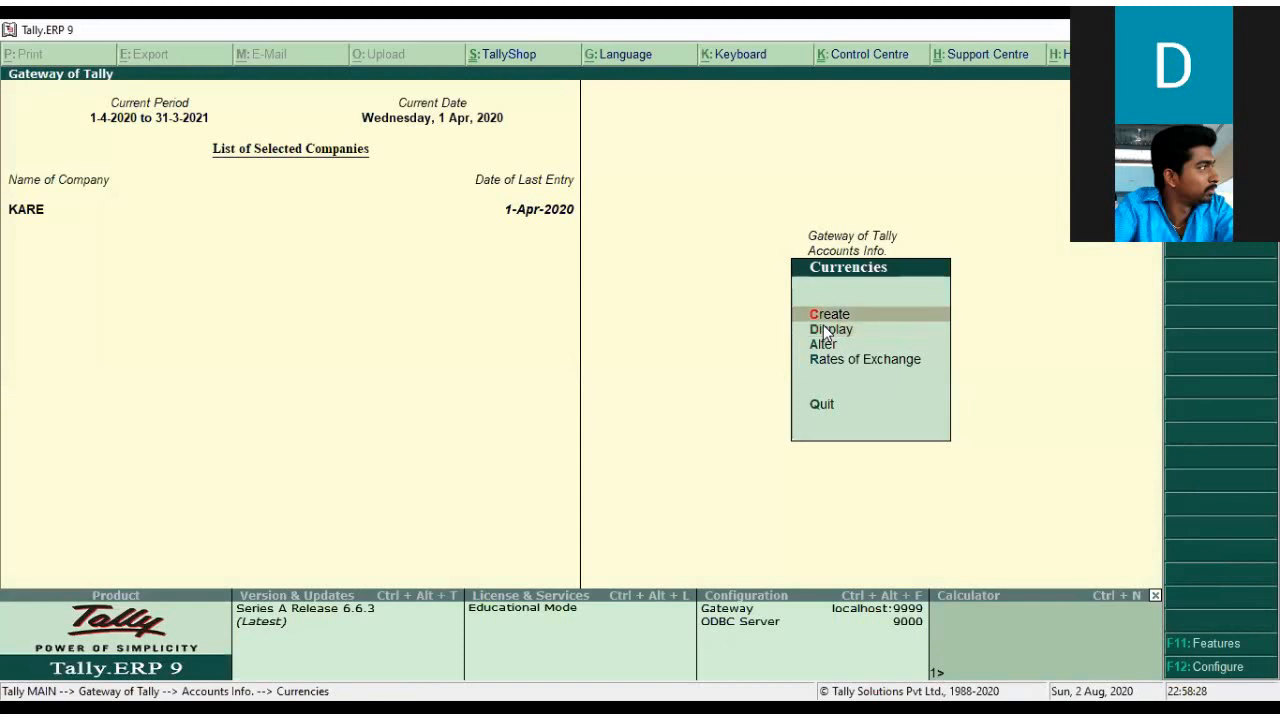
key("Return")
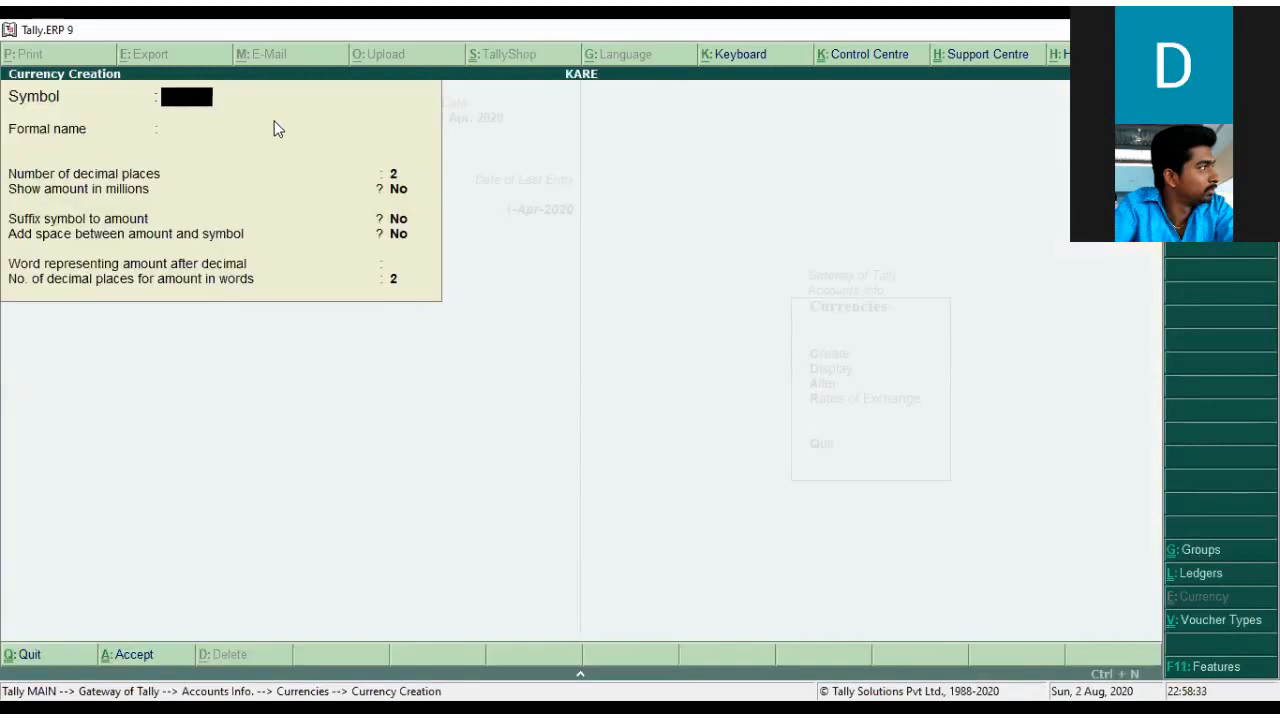
key("Escape")
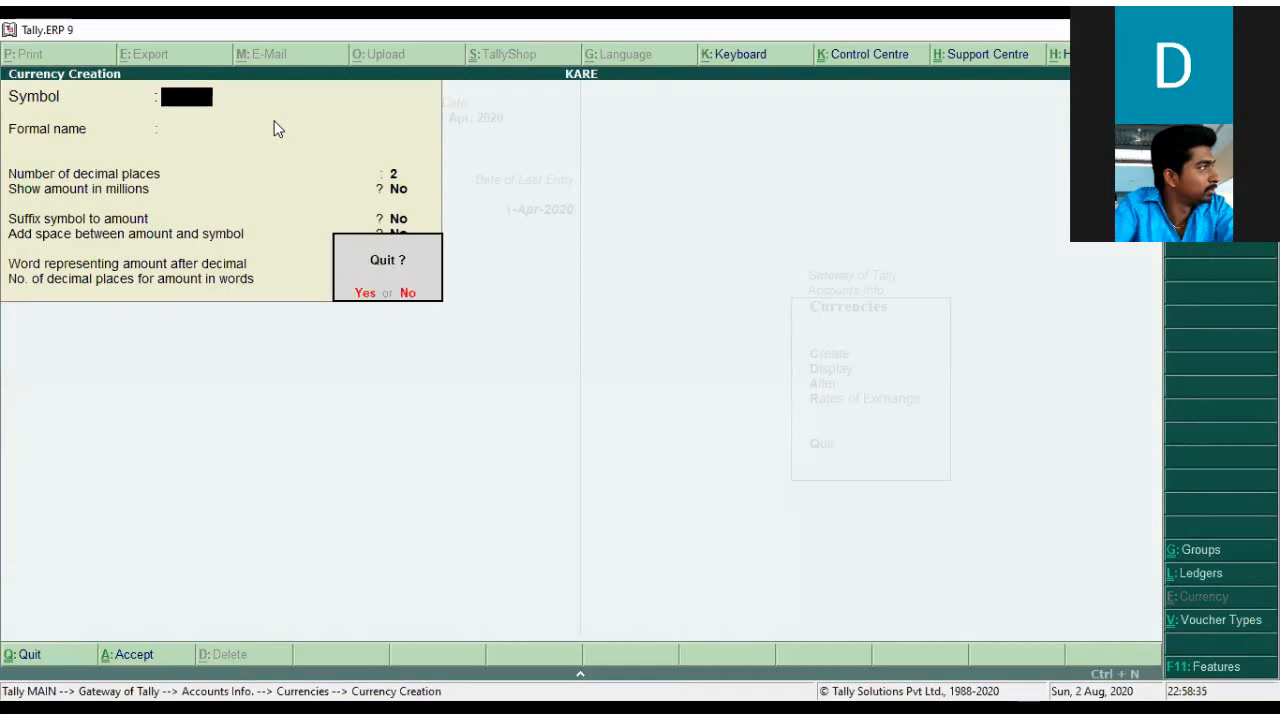
key("y")
- Review the US Dollar selling and buying rates under Rates of Exchange and exit without changes
key("Down")
key("Down")
key("Down")
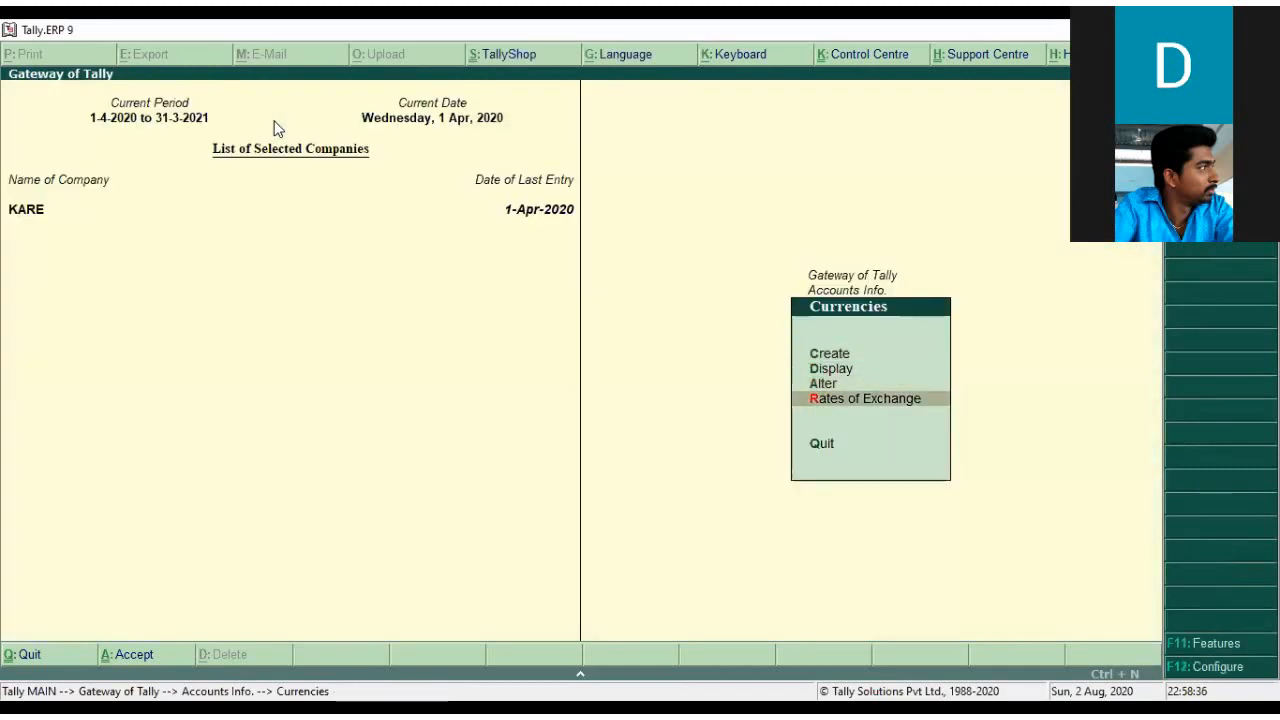
key("Return")
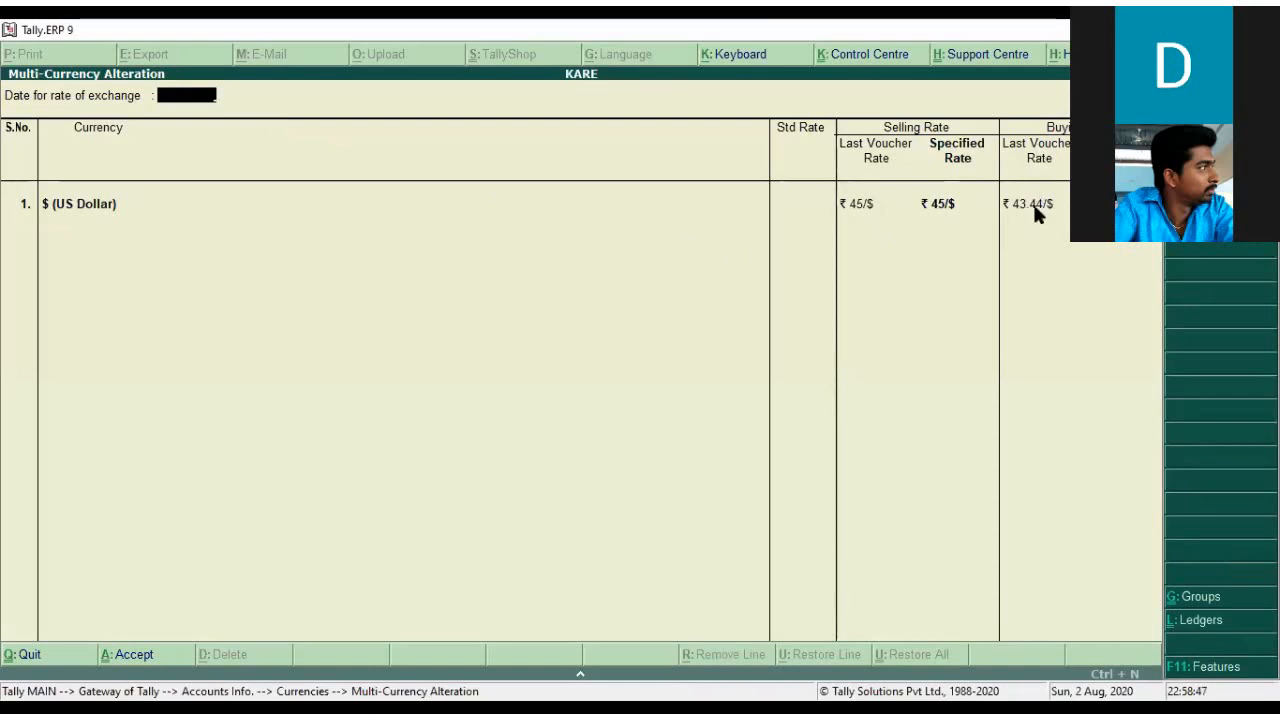
key("Return")
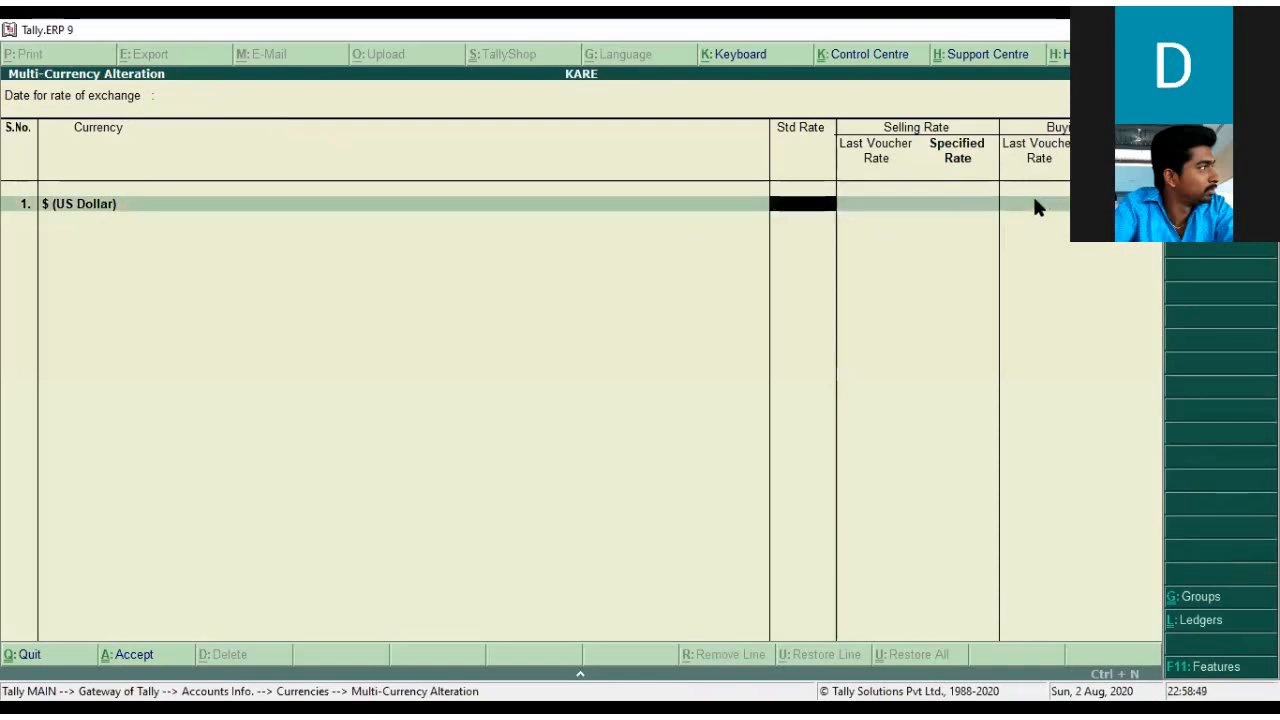
key("Escape")
key("Return")
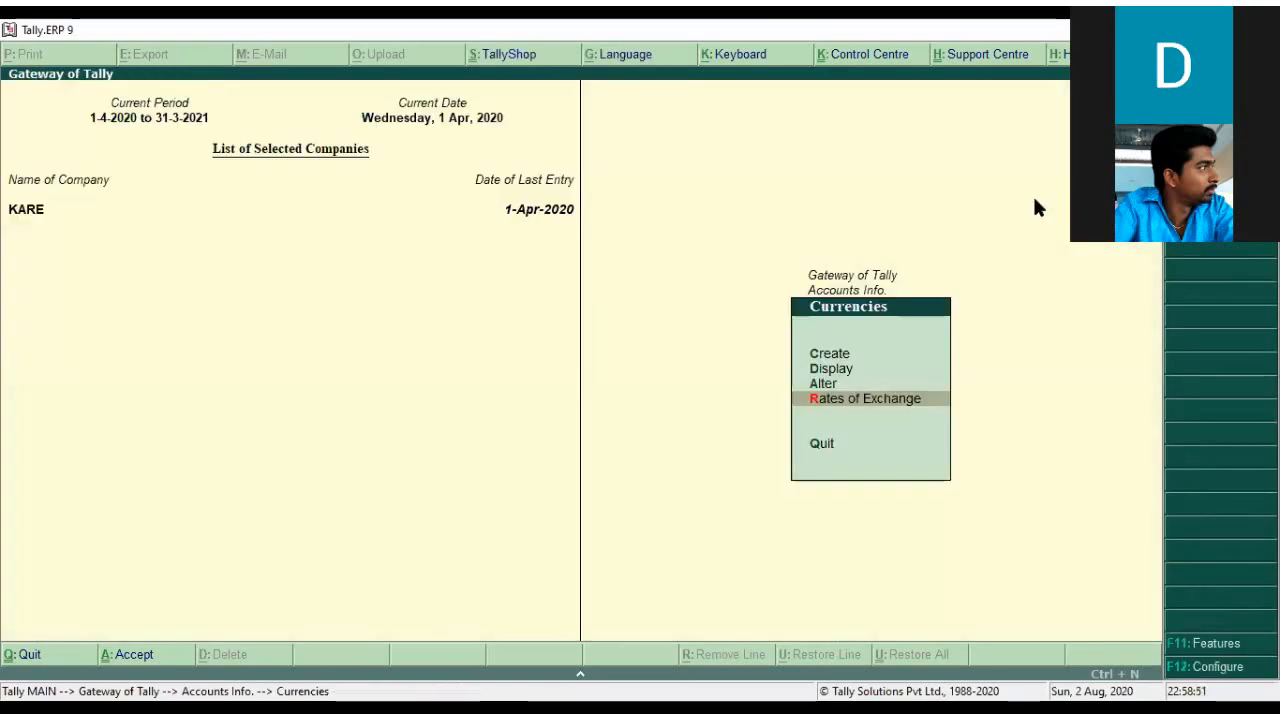
key("Return")
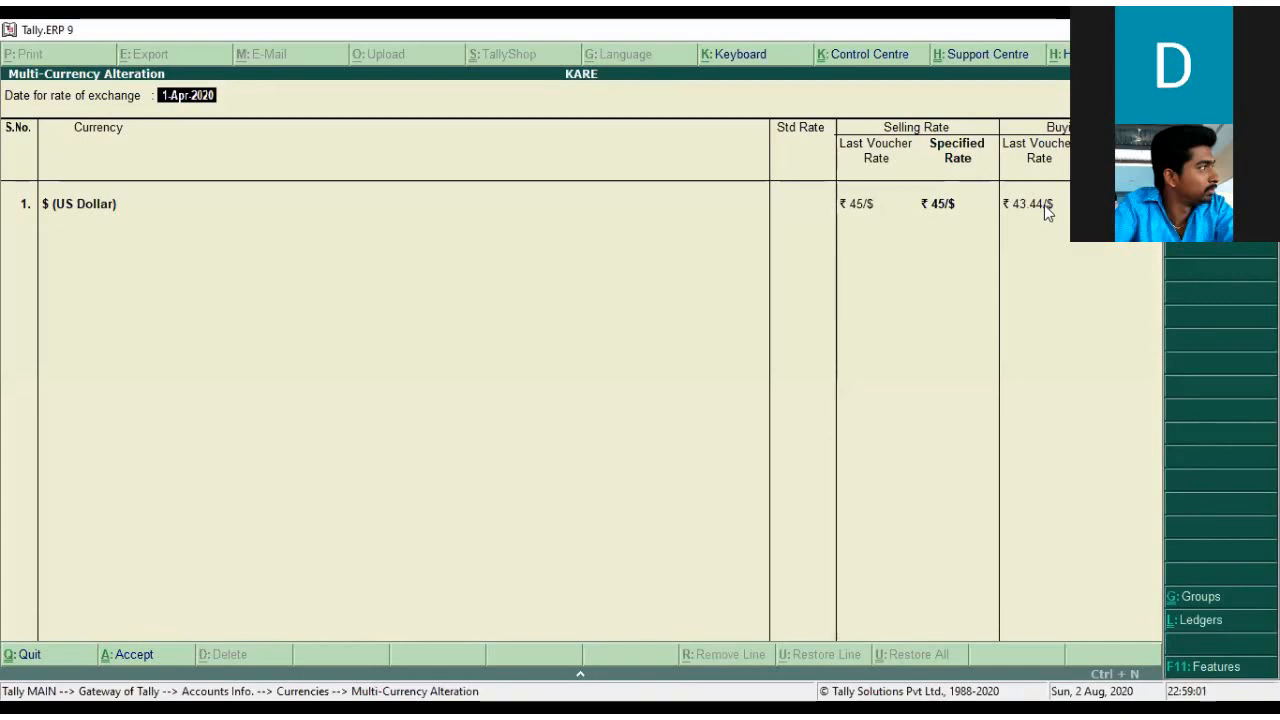
key("Escape")
key("Escape")
key("Escape")
- Try a payment voucher debiting ABC with $100, check its forex rate of exchange, and quit without saving
key("Down")
key("Return")
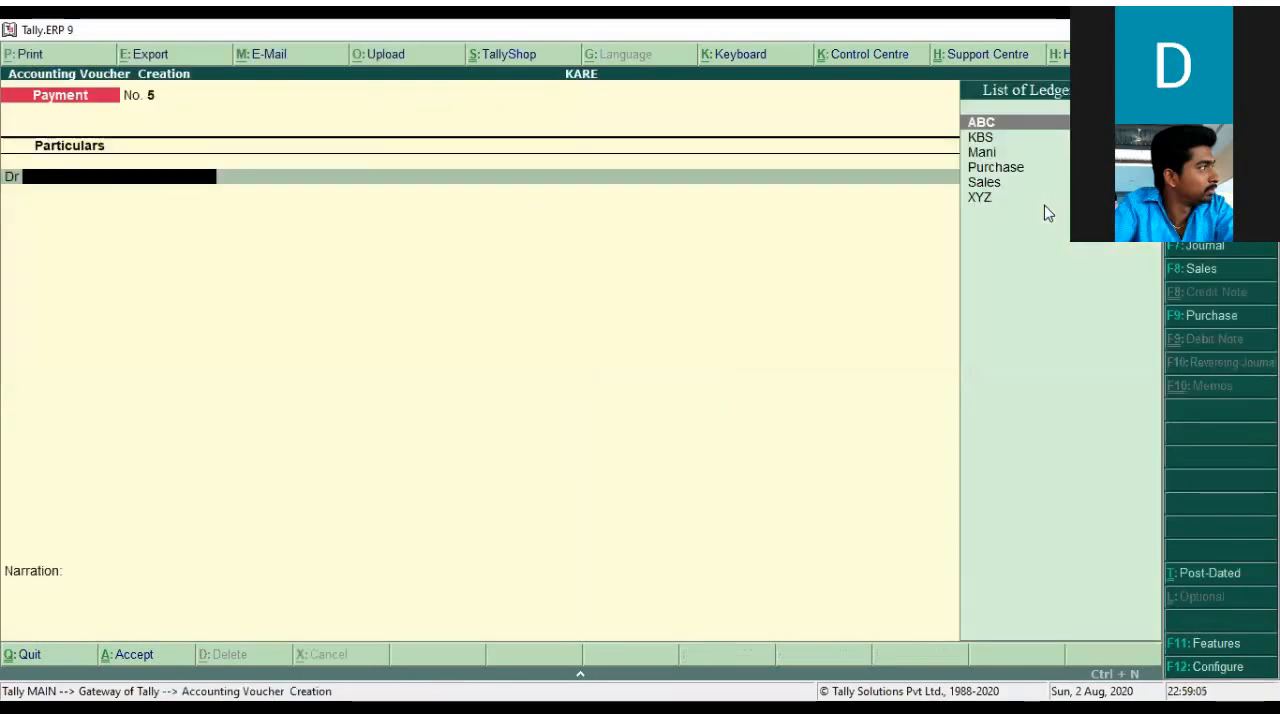
key("Return")
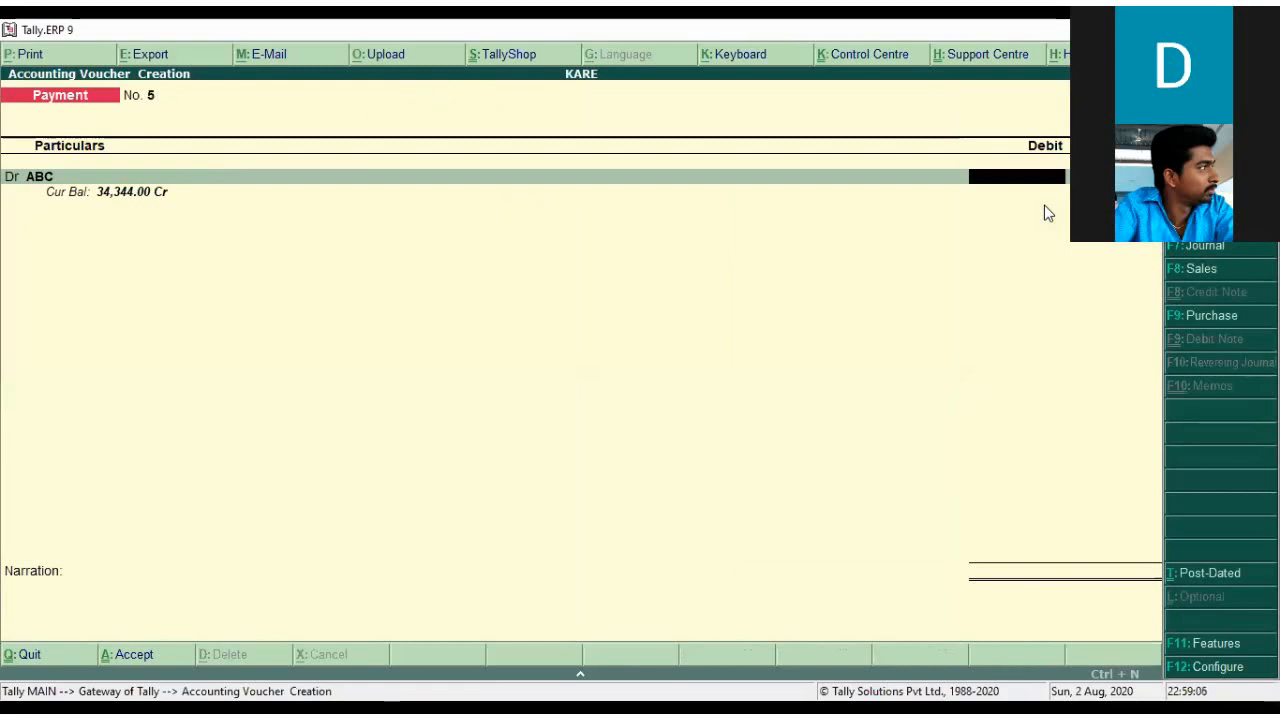
type("$100")
key("Return")
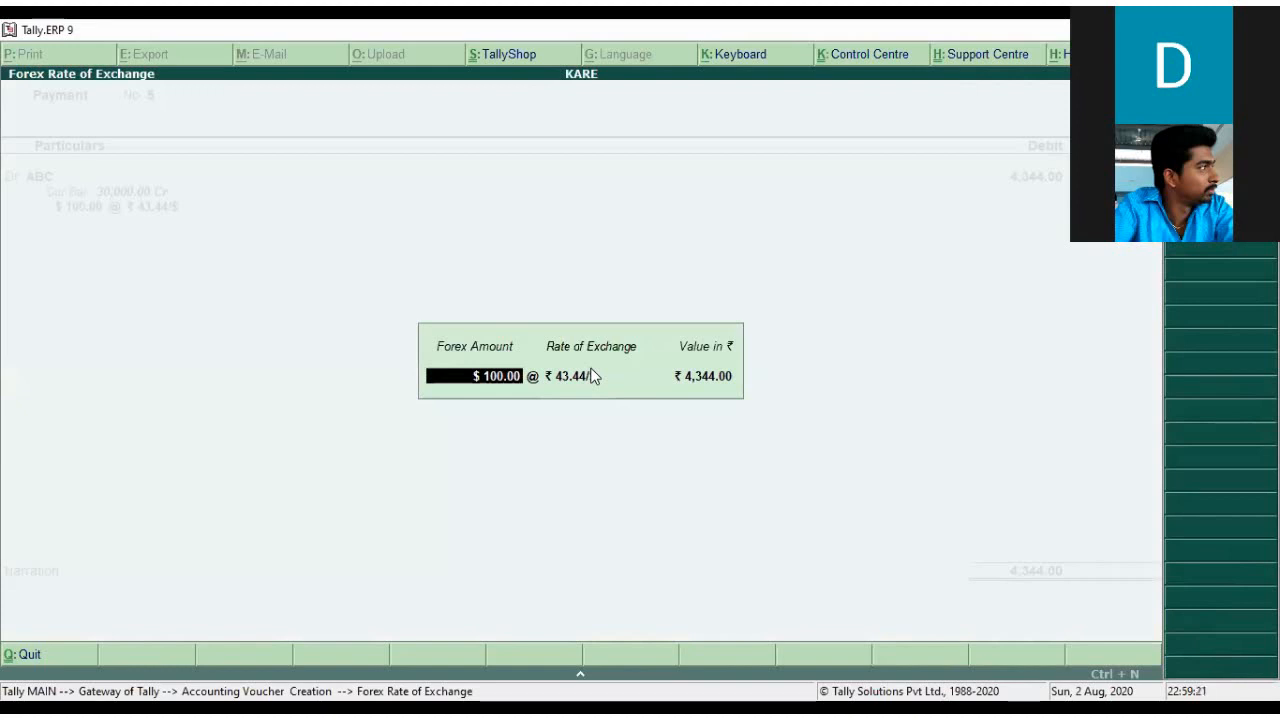
key("BackSpace")
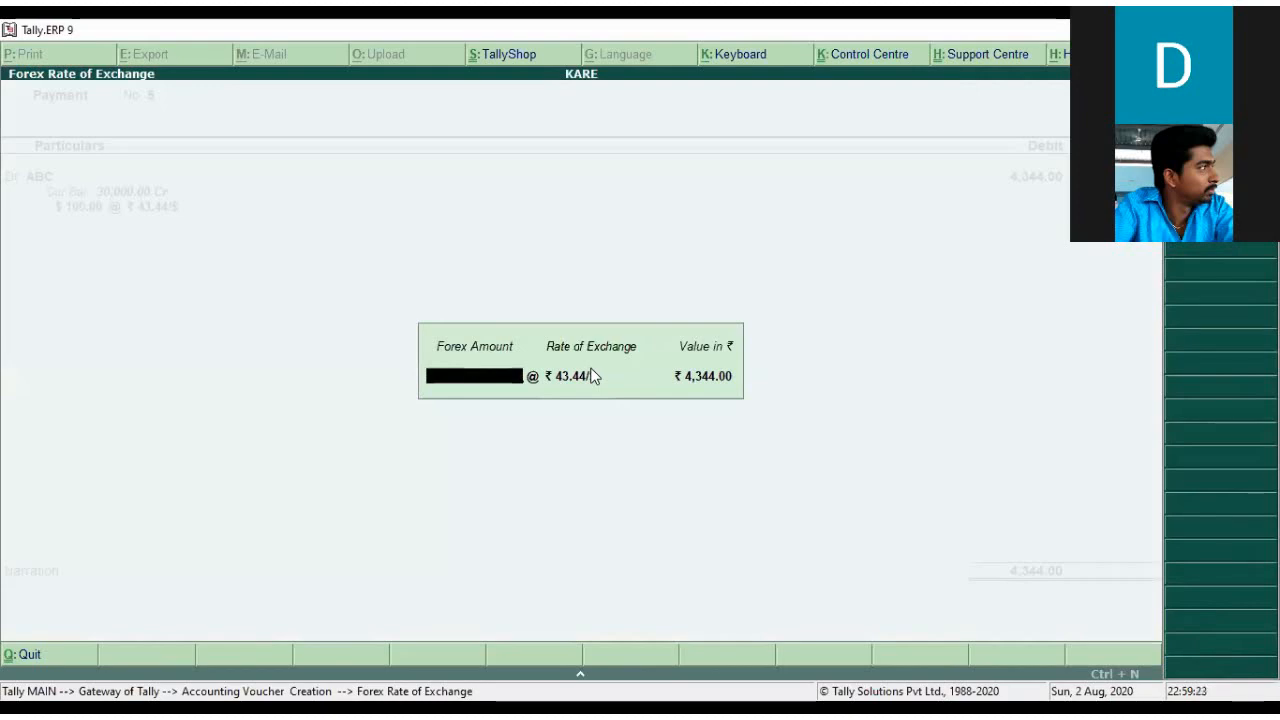
key("Escape")
key("y")
key("Escape")
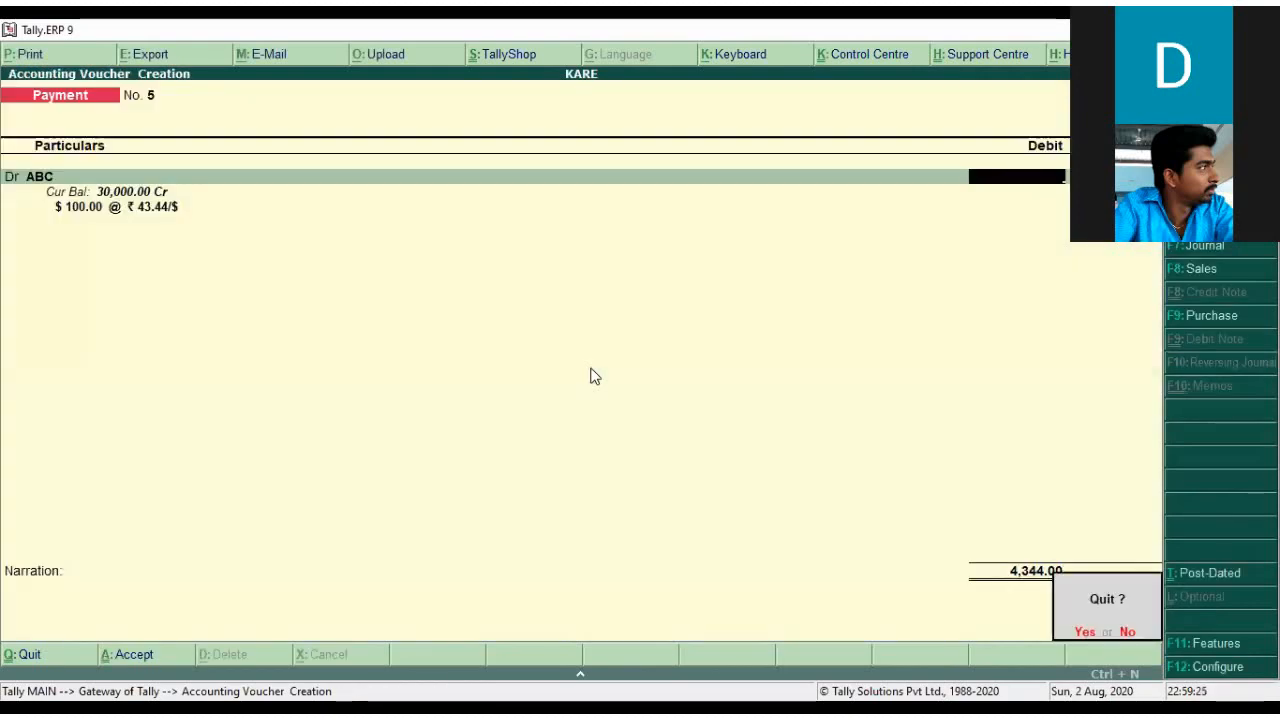
key("y")
key("Escape")
key("n")
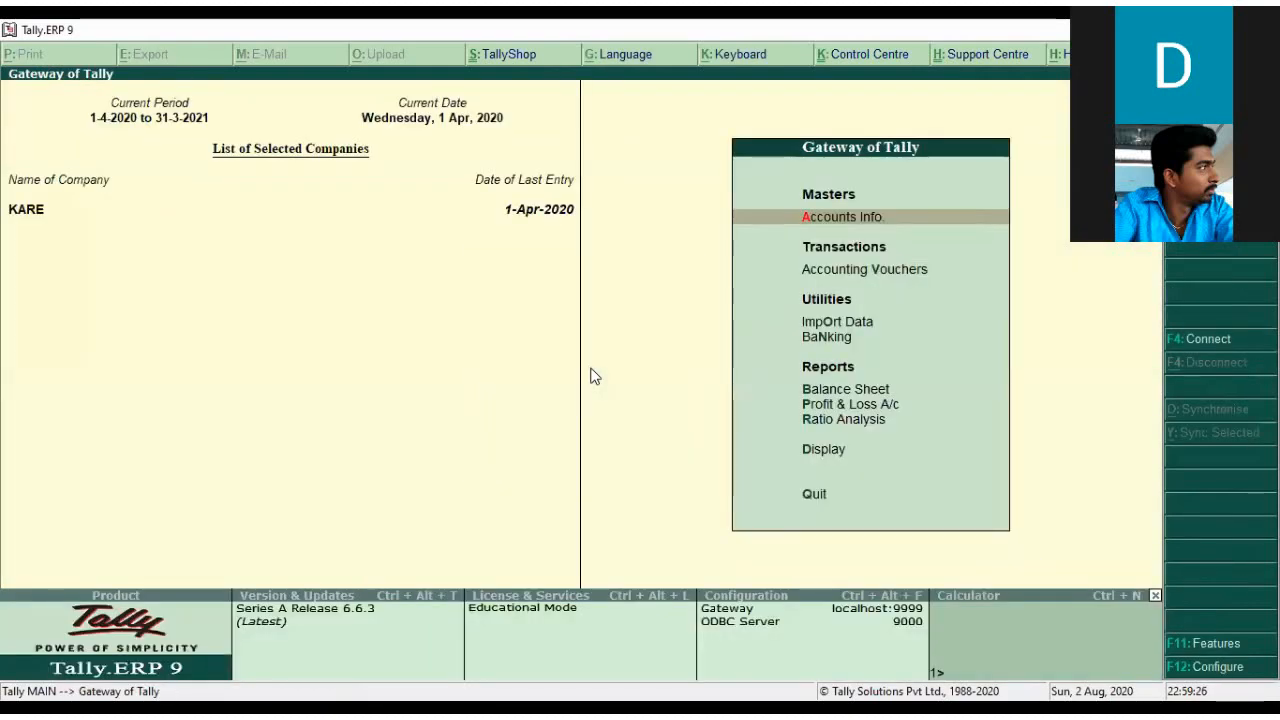